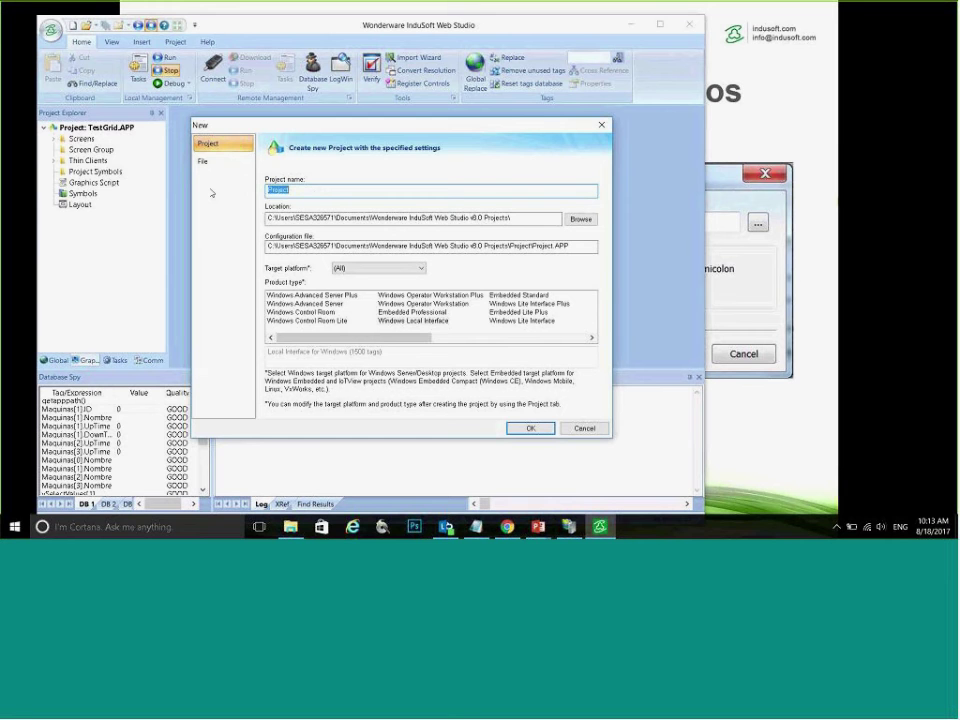
Step: Name the new project WebinarGrid, choose the Windows Local Interface product type and set its location to Marketing Department's Webinar_Grid folder
type("WebinarGrid")
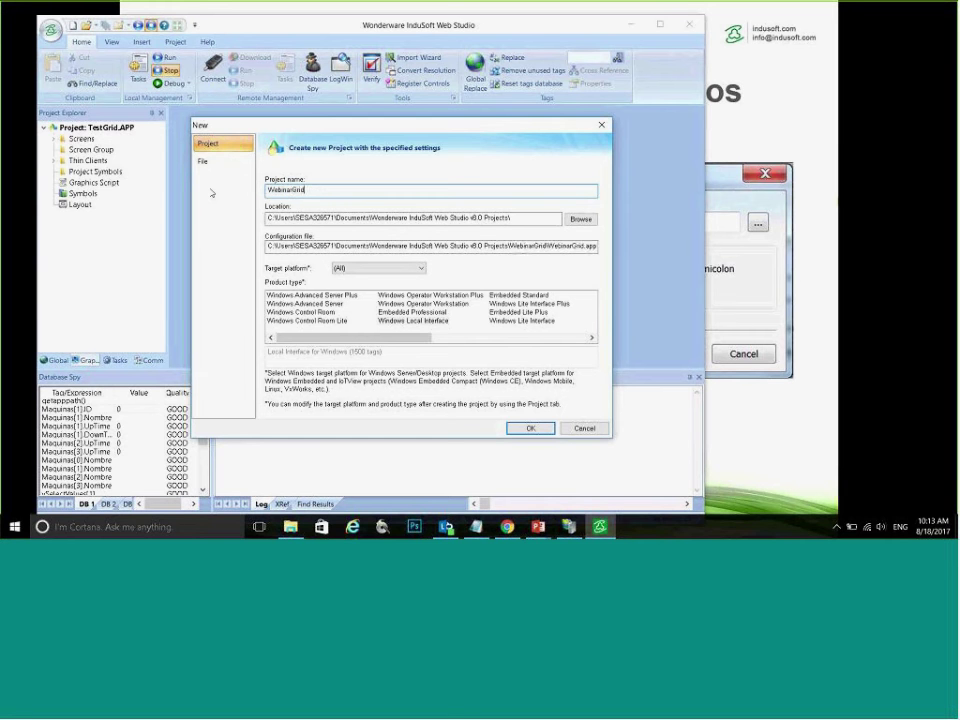
left_click(440, 321)
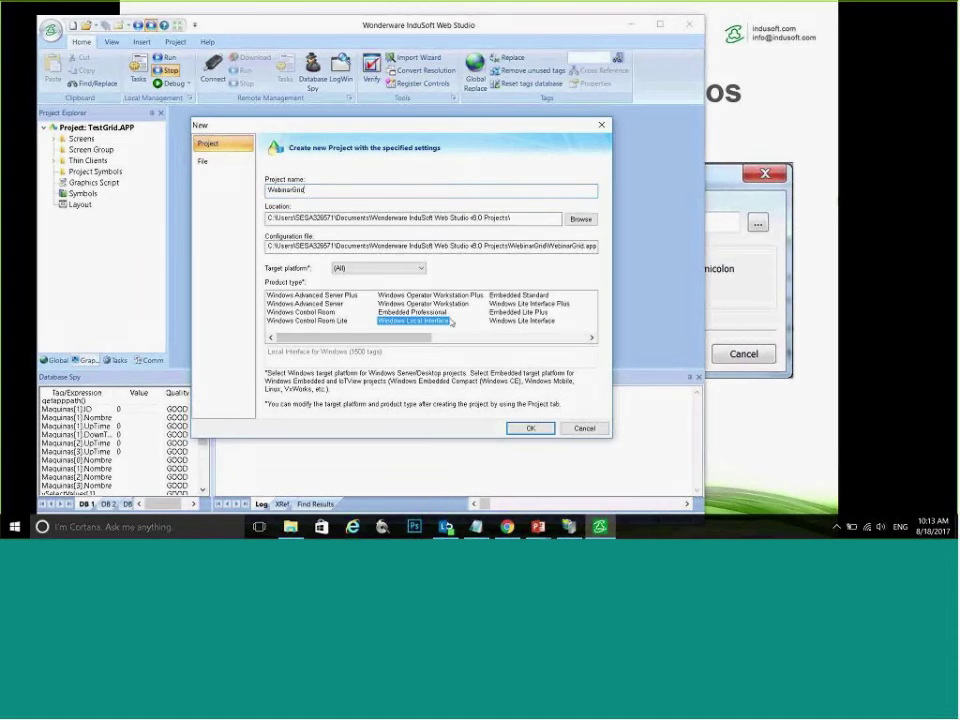
left_click(579, 219)
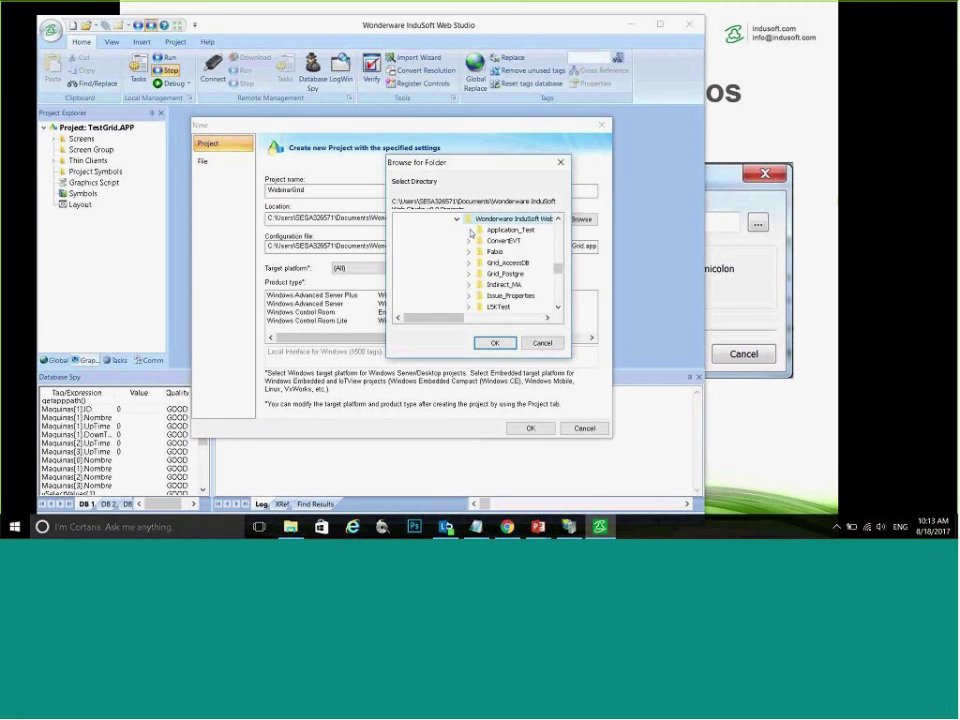
scroll(478, 260, "up", 3)
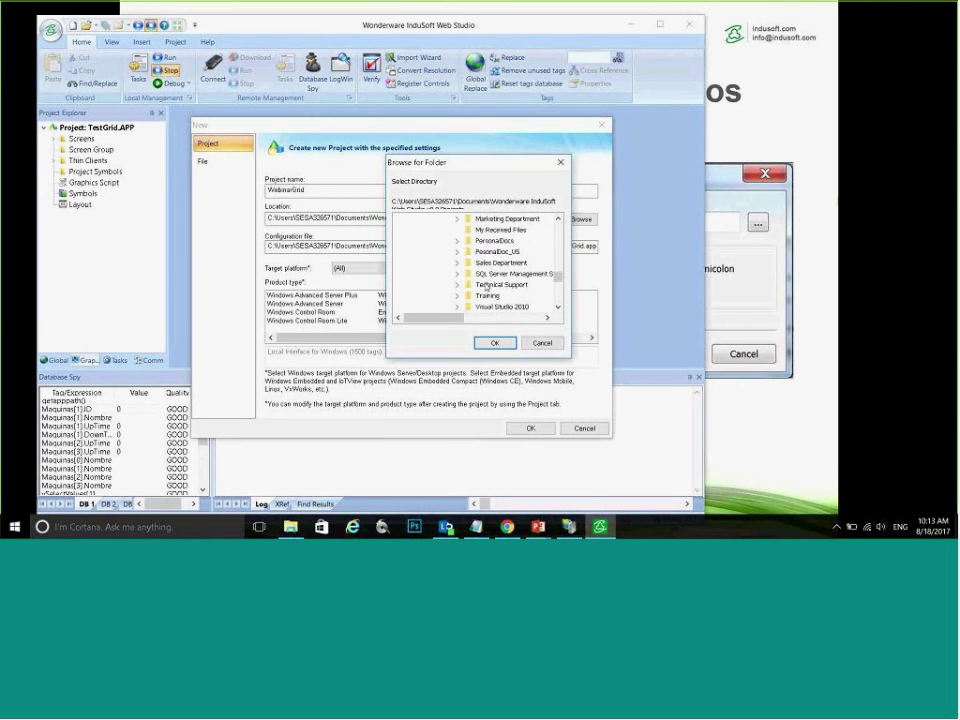
left_click(507, 218)
left_click(458, 219)
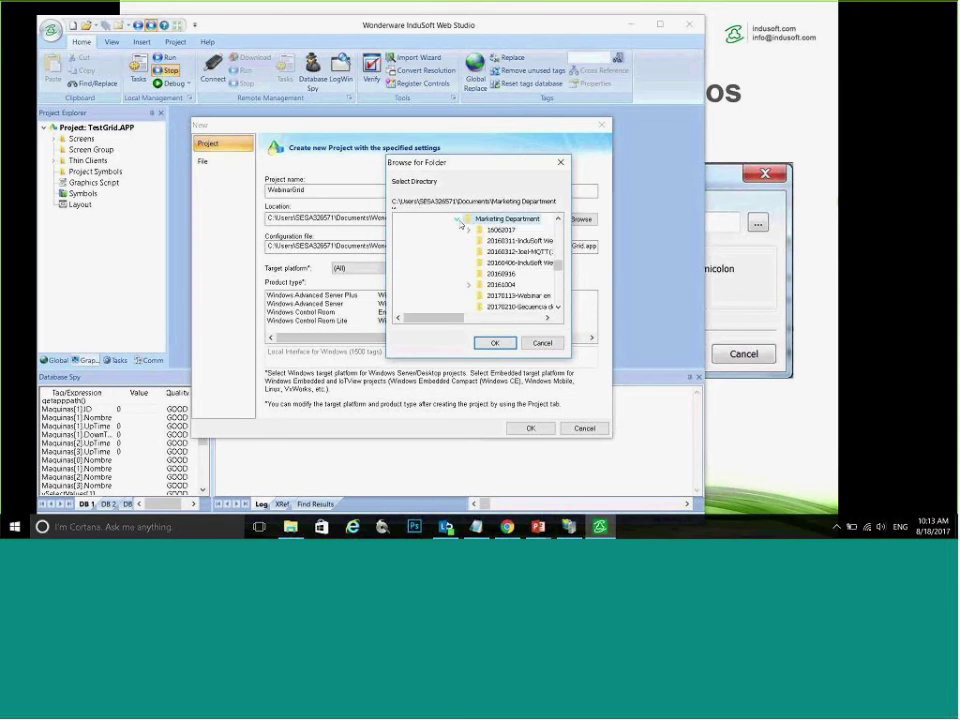
scroll(478, 260, "down", 10)
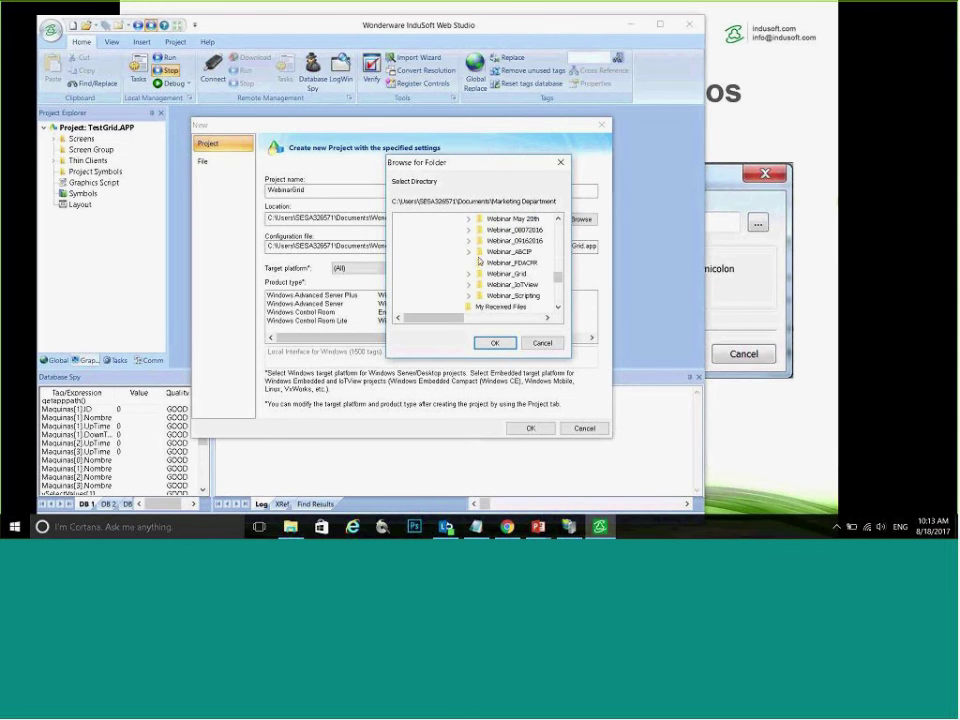
left_click(506, 273)
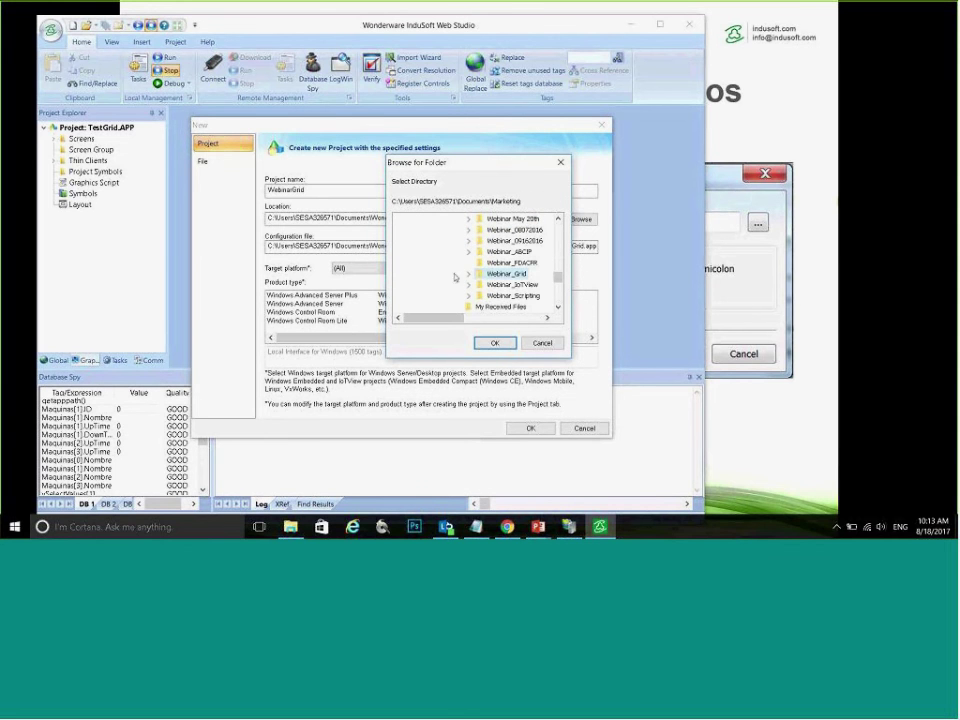
left_click(494, 343)
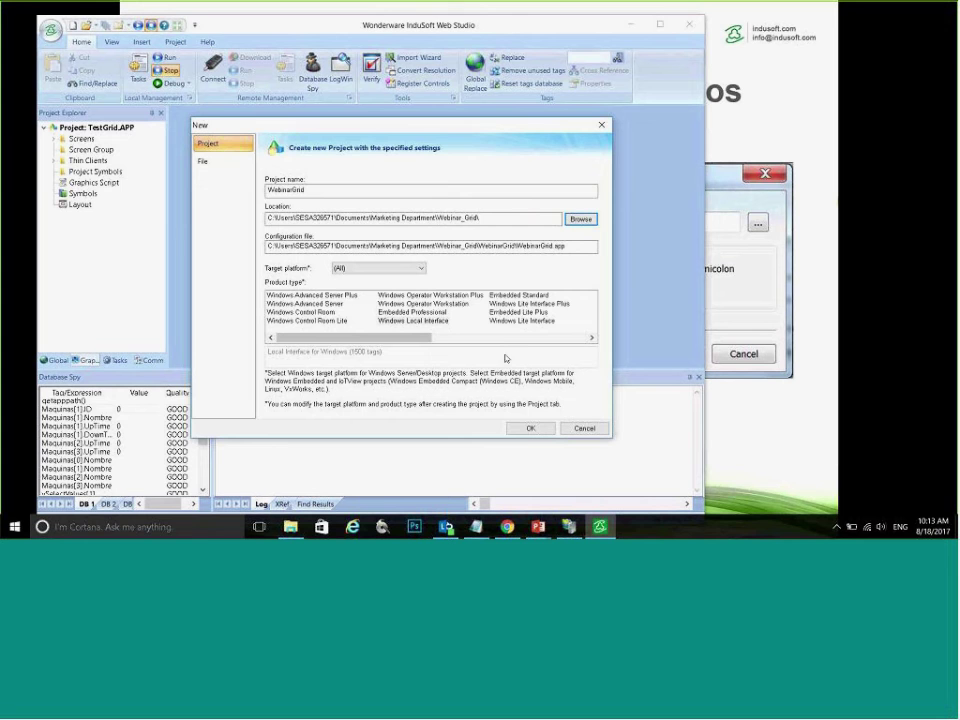
Step: Create the project from the Empty Application template at 1920 by 1080 and maximize the program window
left_click(530, 428)
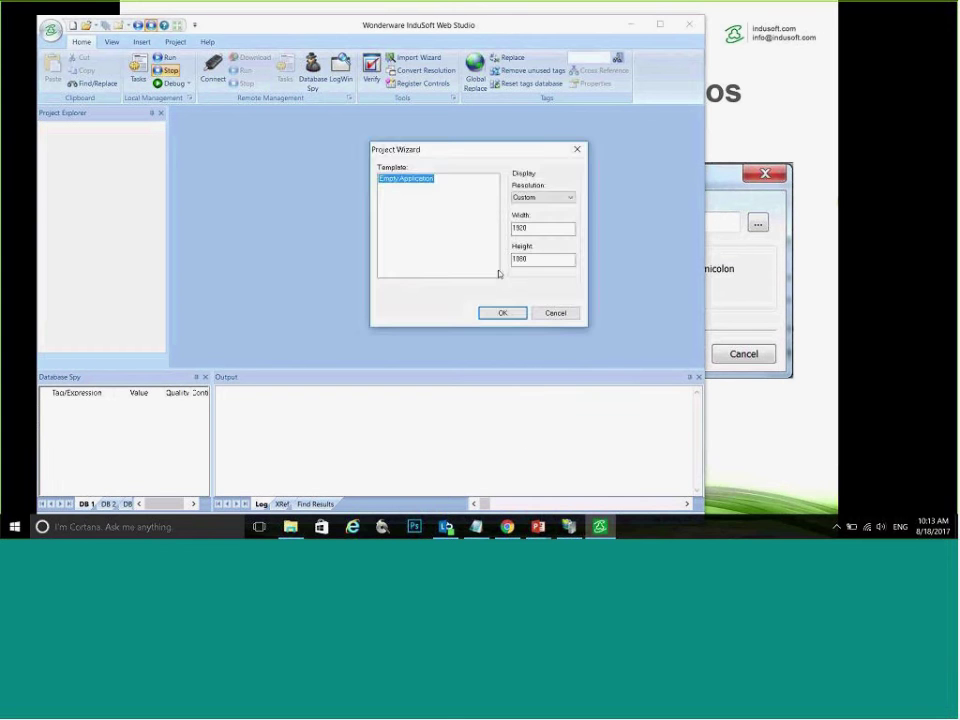
left_click(502, 313)
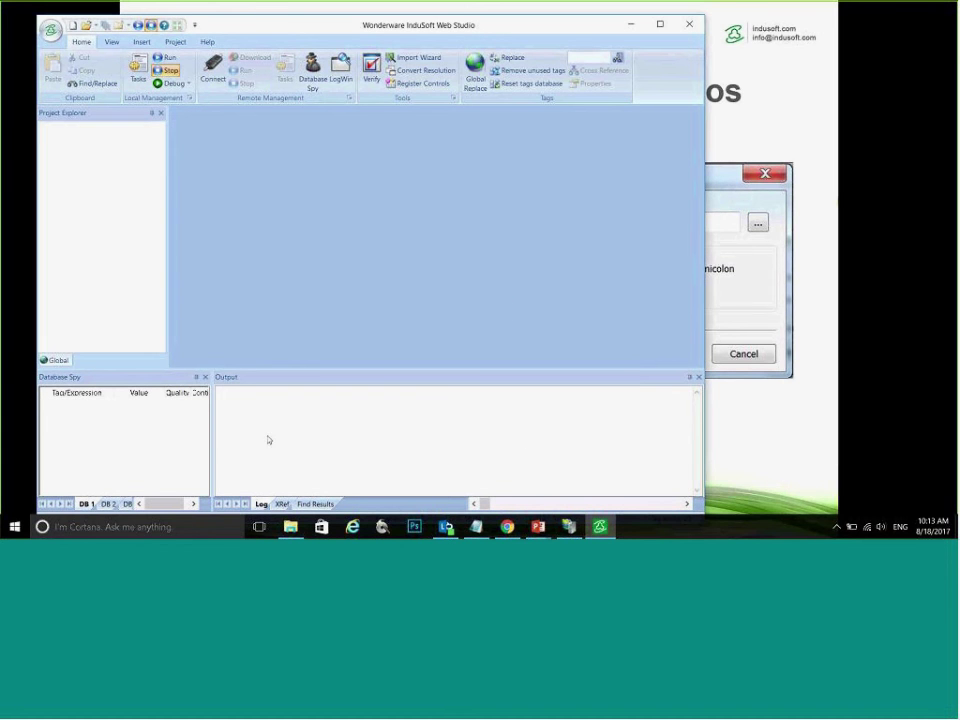
left_click_drag(291, 25, 386, 43)
double_click(386, 36)
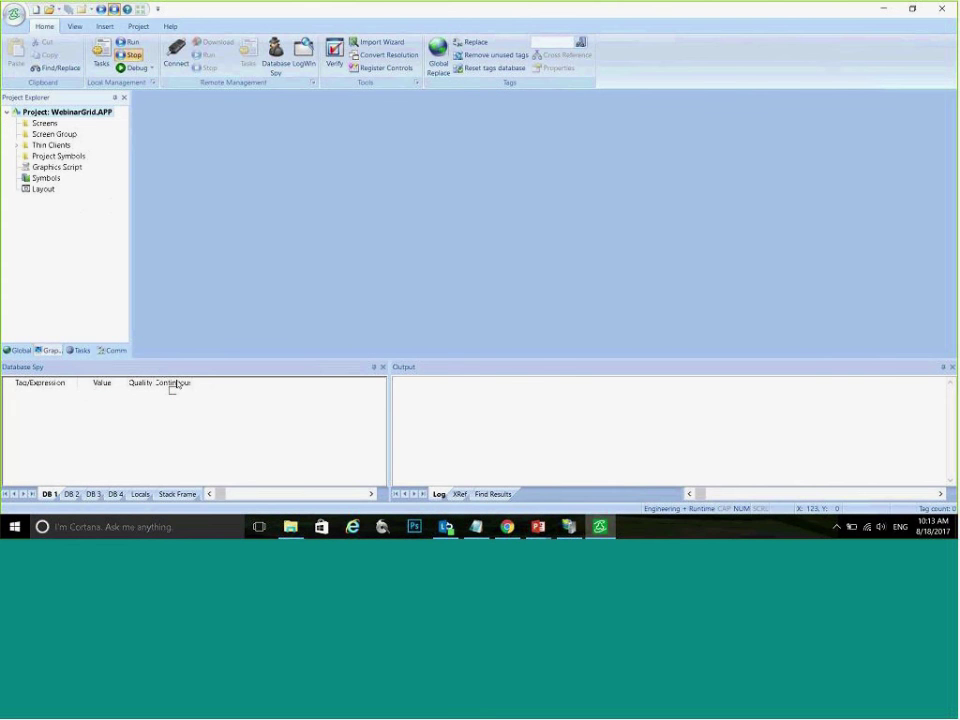
Step: Widen the Continuous column in the Database Spy and evaluate the expression GETAPPPATH()
left_click_drag(154, 385, 183, 386)
left_click(56, 397)
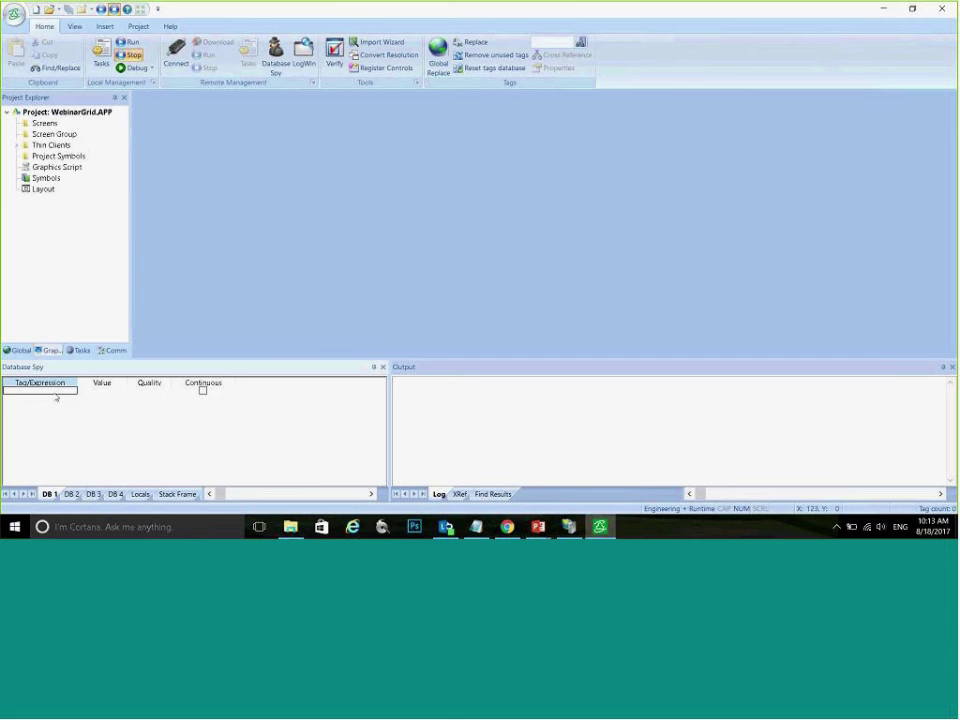
type("GET")
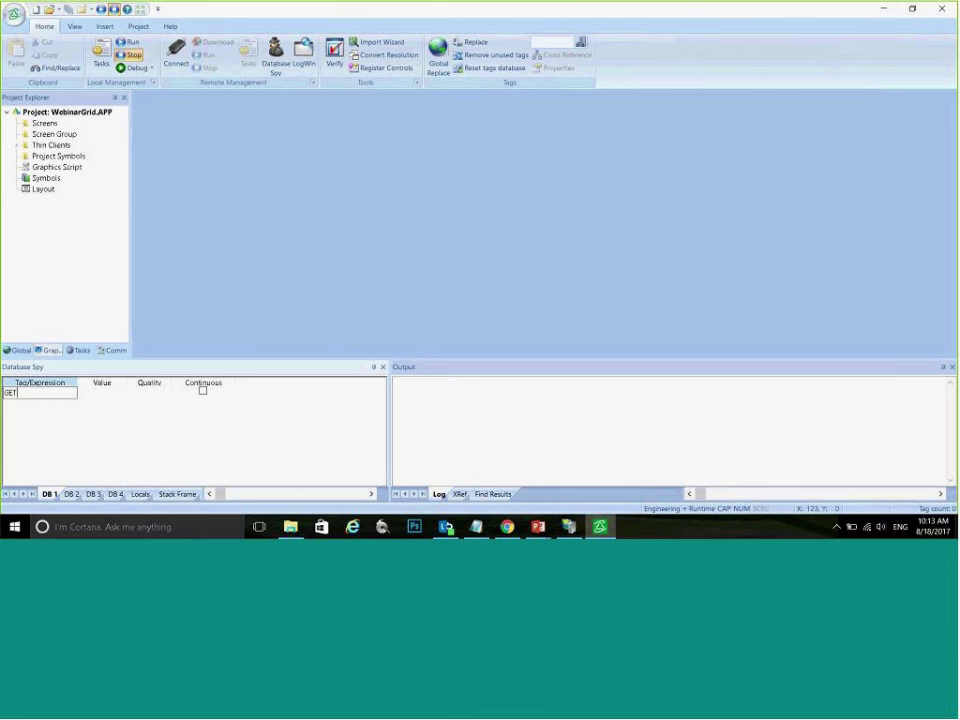
type("APPPATH()")
key("Return")
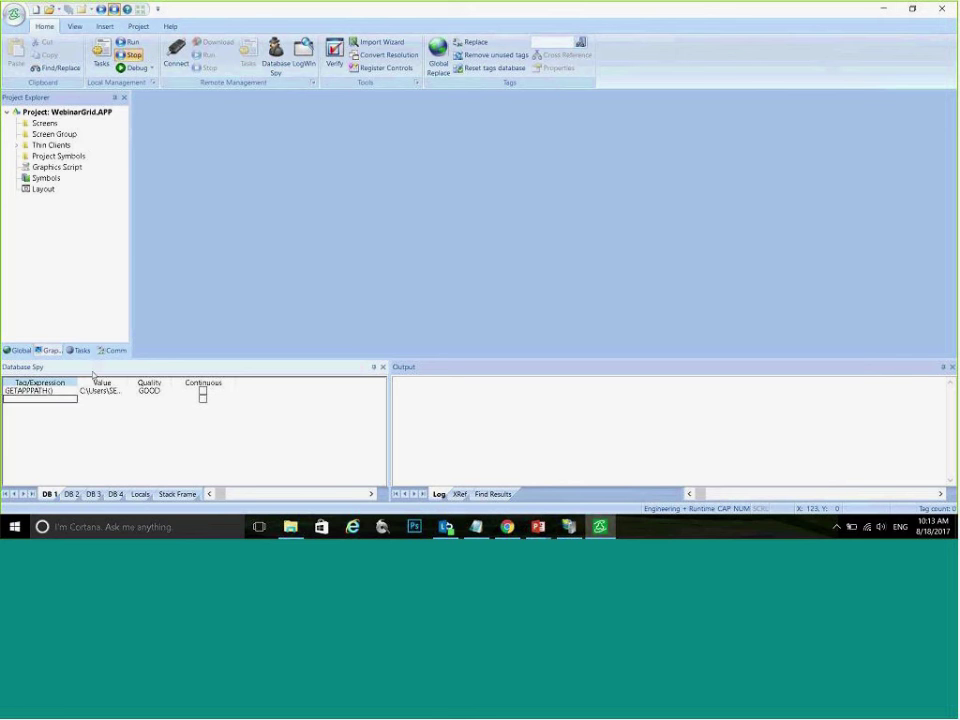
Step: Fit the Database Spy's Value column to its content and copy the full project path
double_click(127, 384)
left_click(227, 394)
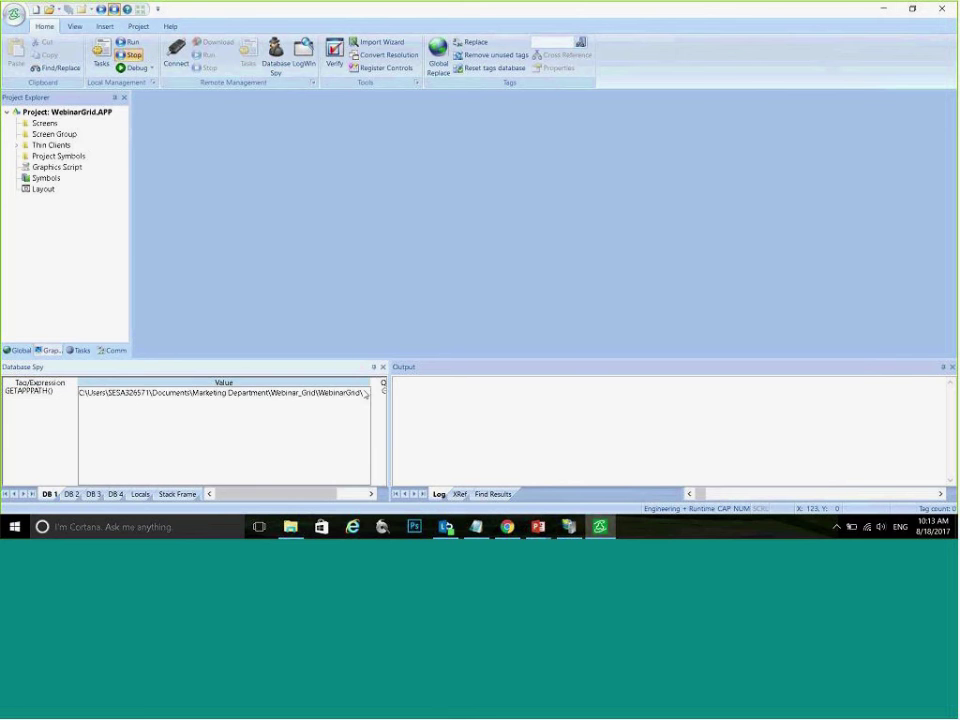
left_click_drag(364, 392, 2, 366)
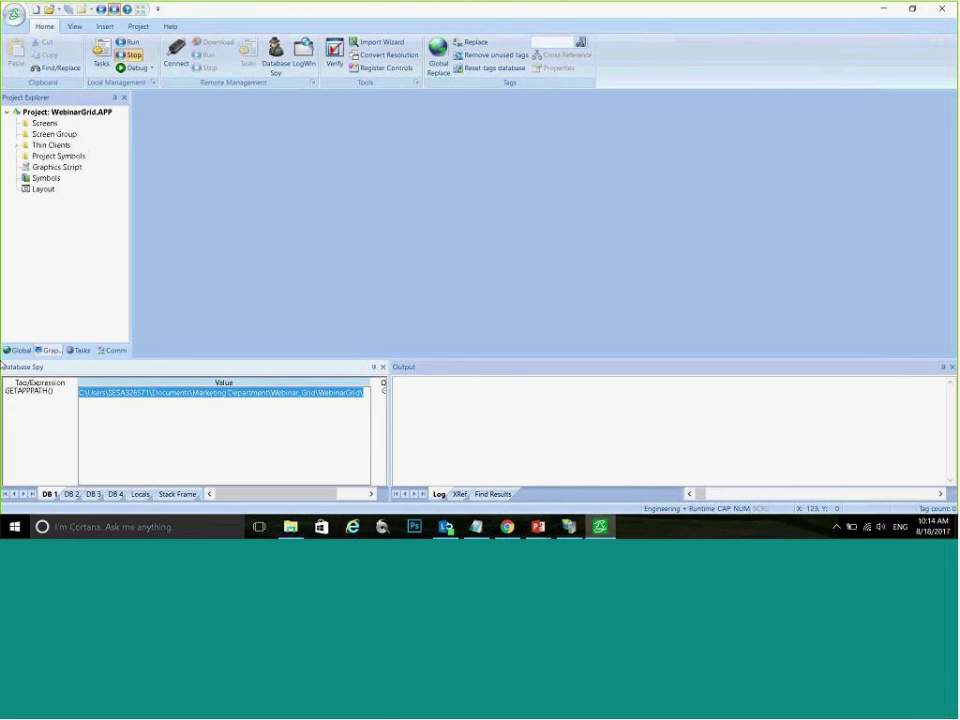
key("Escape")
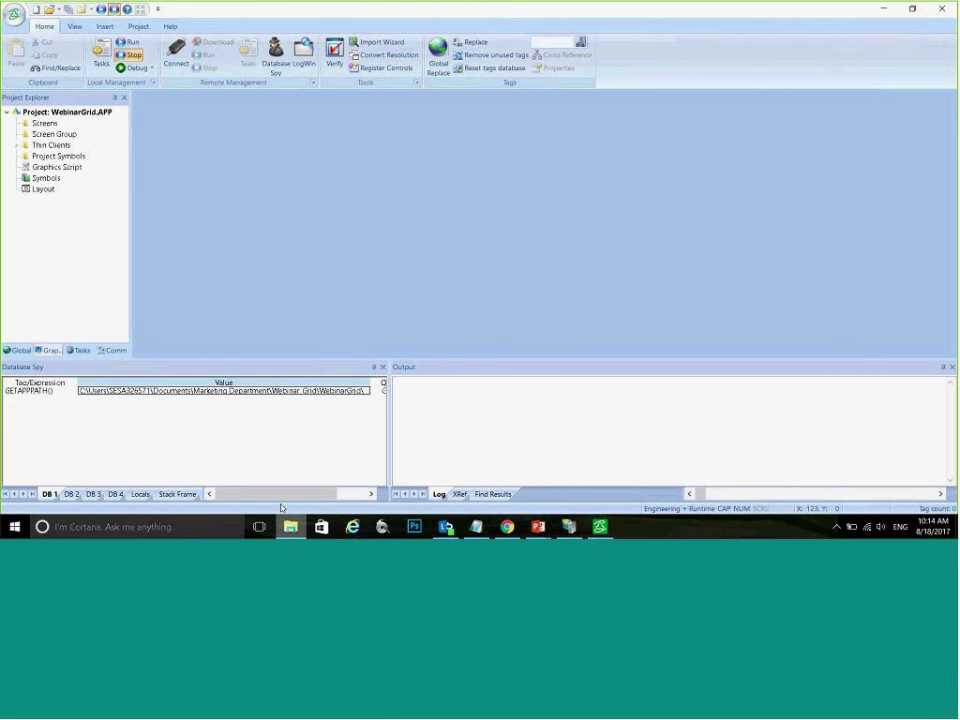
Step: Open a new File Explorer window and go to the copied project path
right_click(290, 526)
left_click(328, 225)
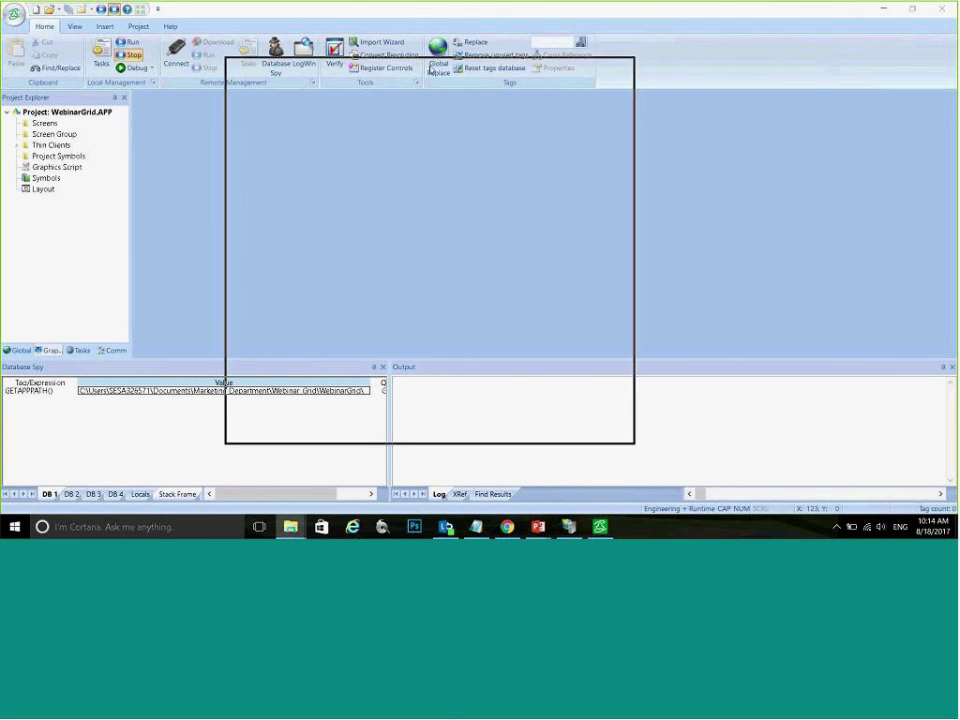
left_click(405, 101)
key("ctrl+v")
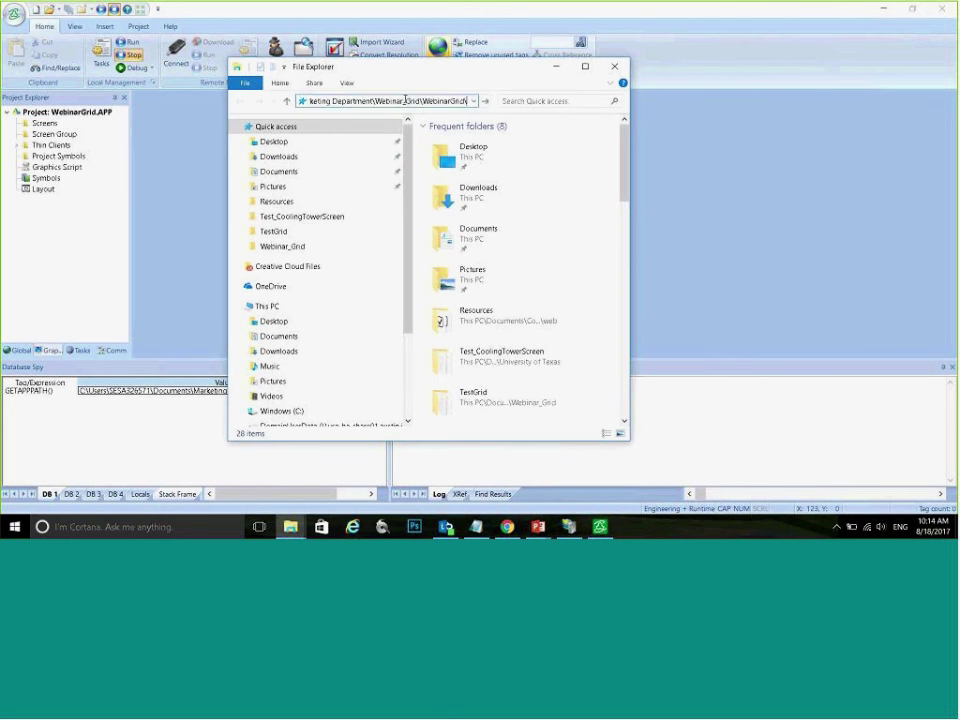
key("Return")
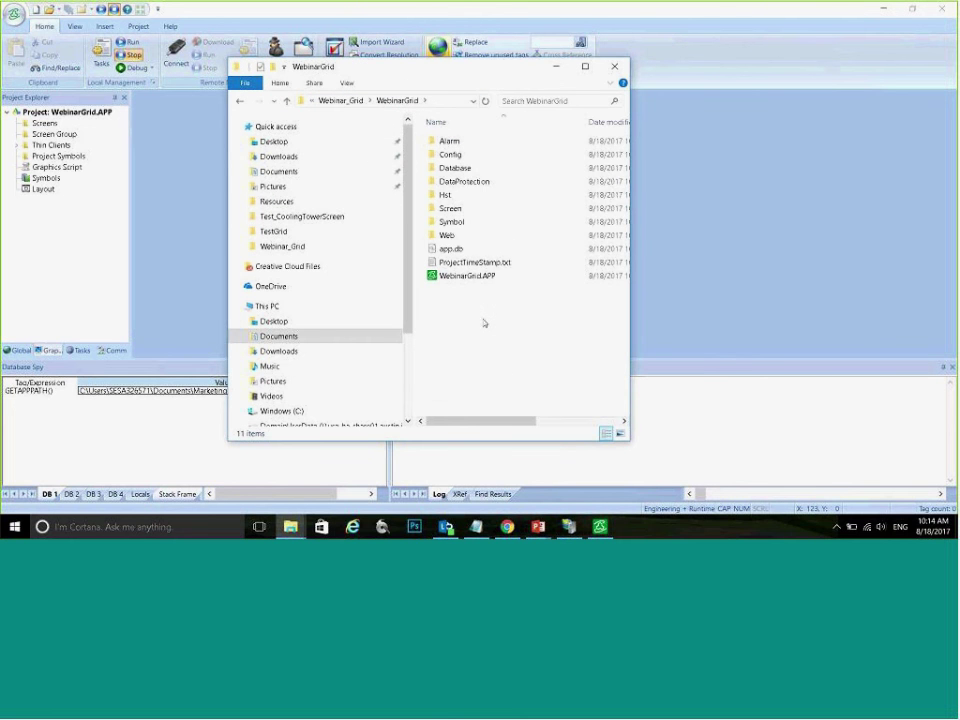
Step: Create a text document named DatosPrueba.txt in the WebinarGrid folder and open it in Notepad
right_click(484, 322)
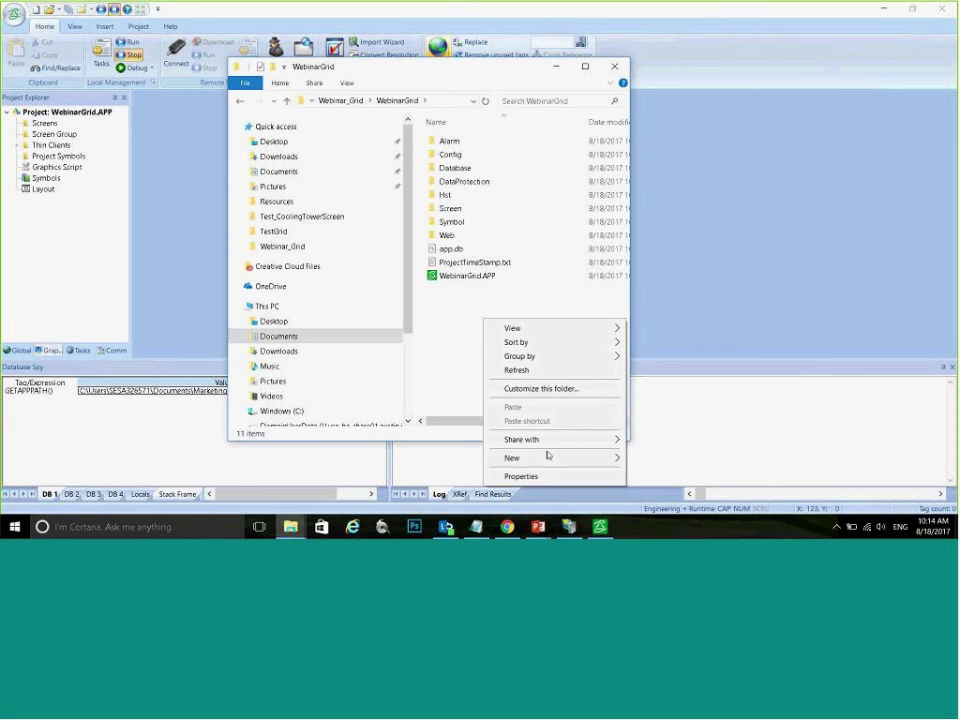
mouse_move(546, 456)
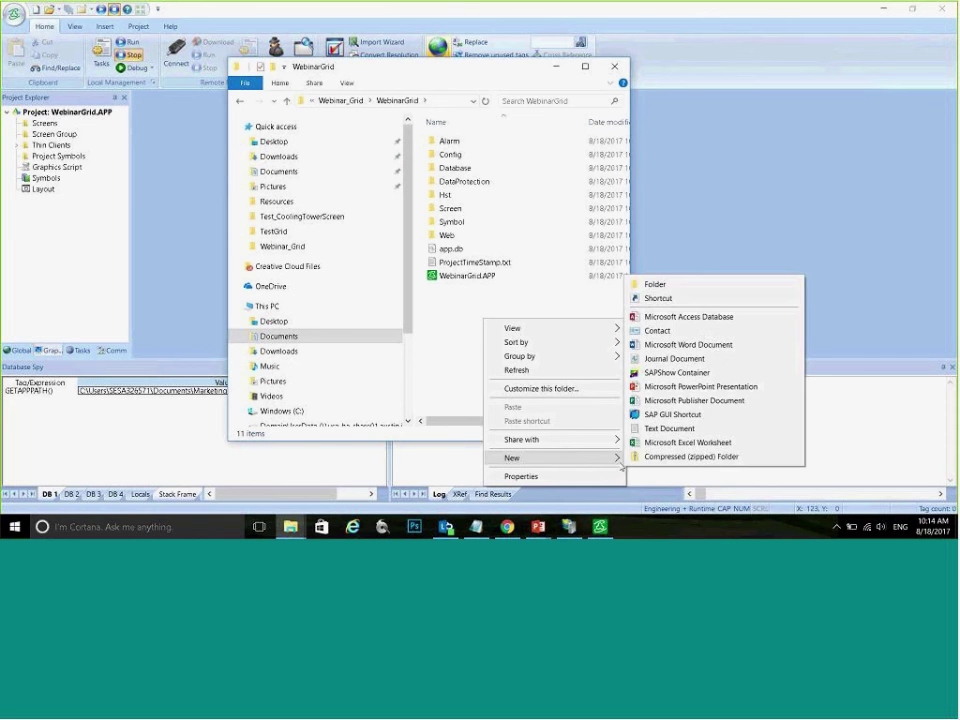
left_click(696, 428)
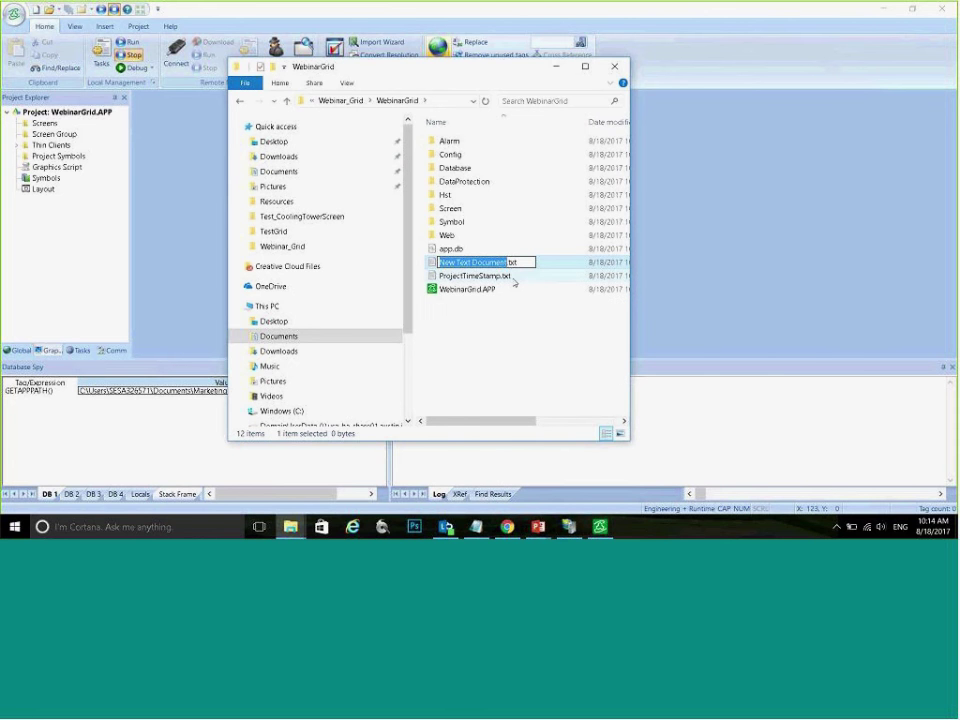
key("BackSpace")
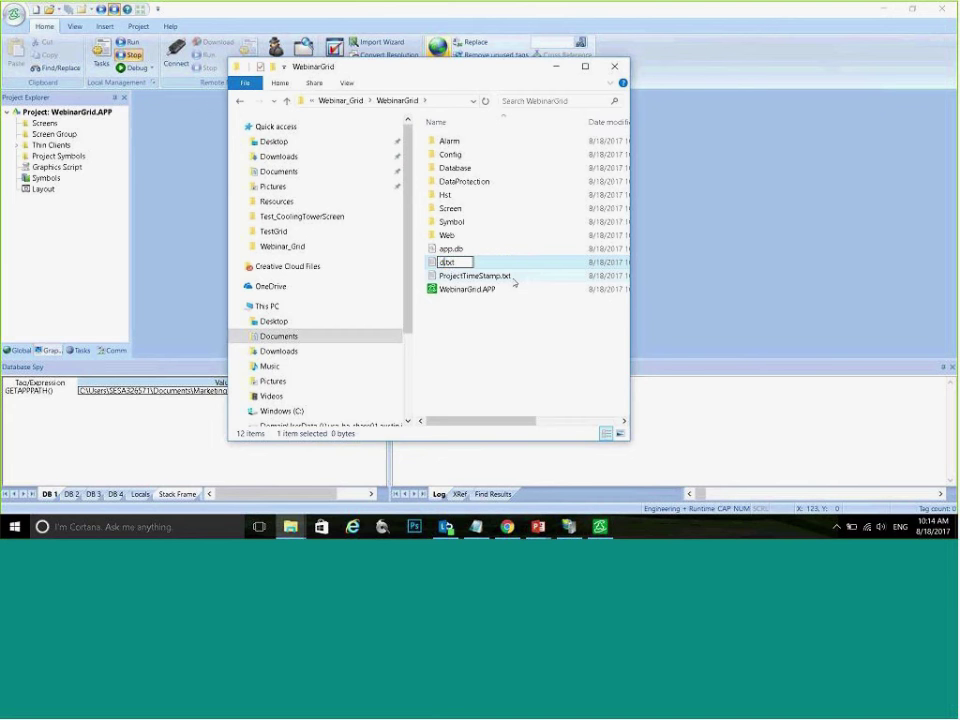
type("DatosPrueba")
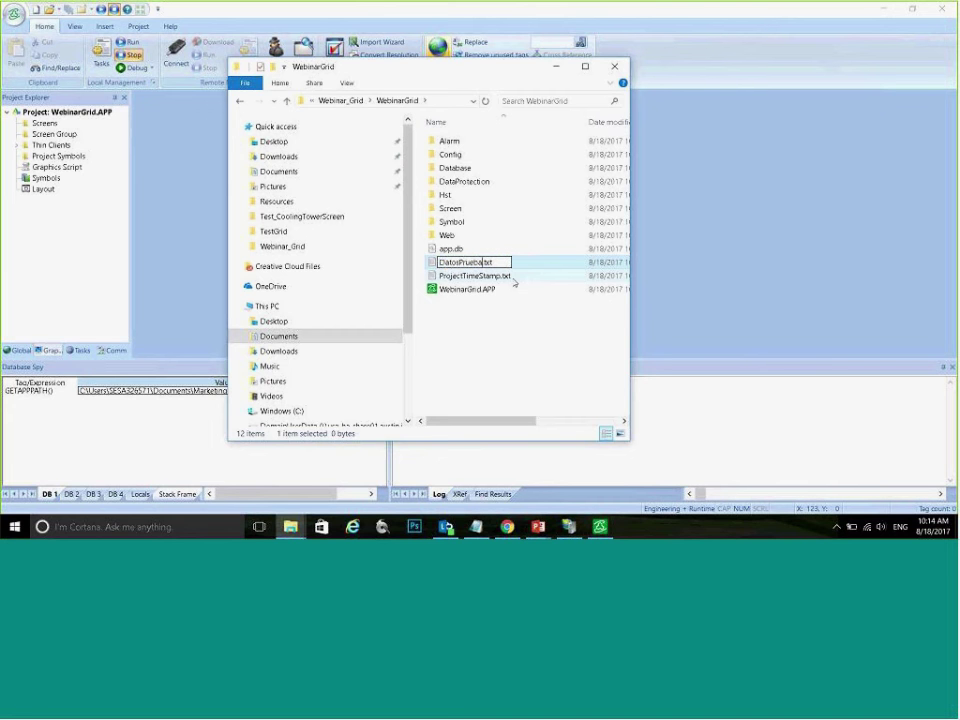
key("Return")
key("Return")
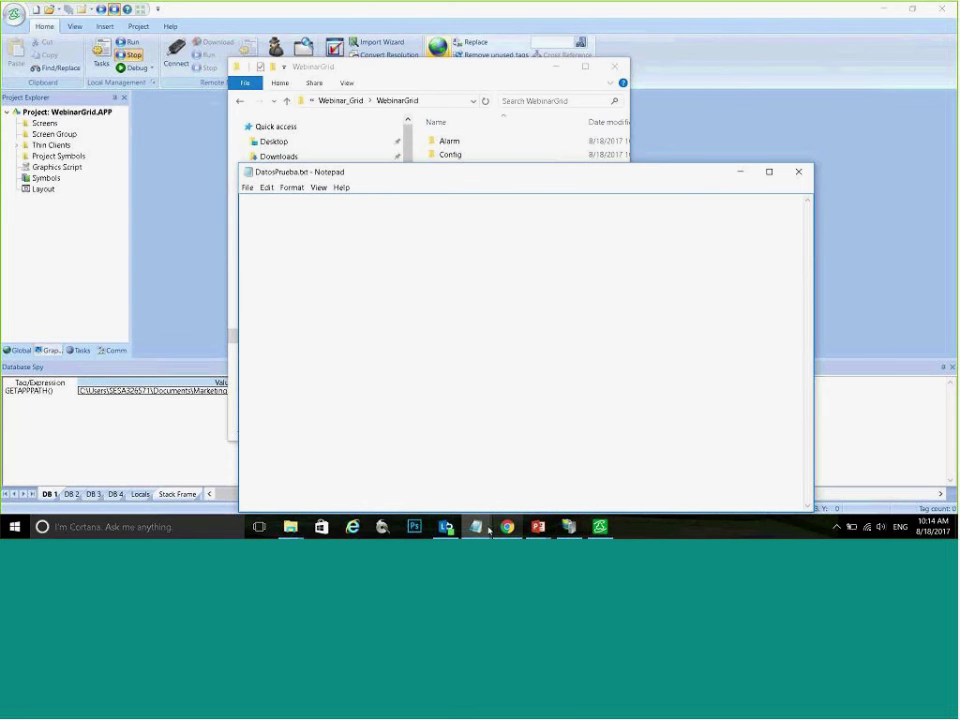
Step: Switch to the PowerPoint slide show and view the slide on text files as a data source
left_click(538, 526)
left_click(540, 468)
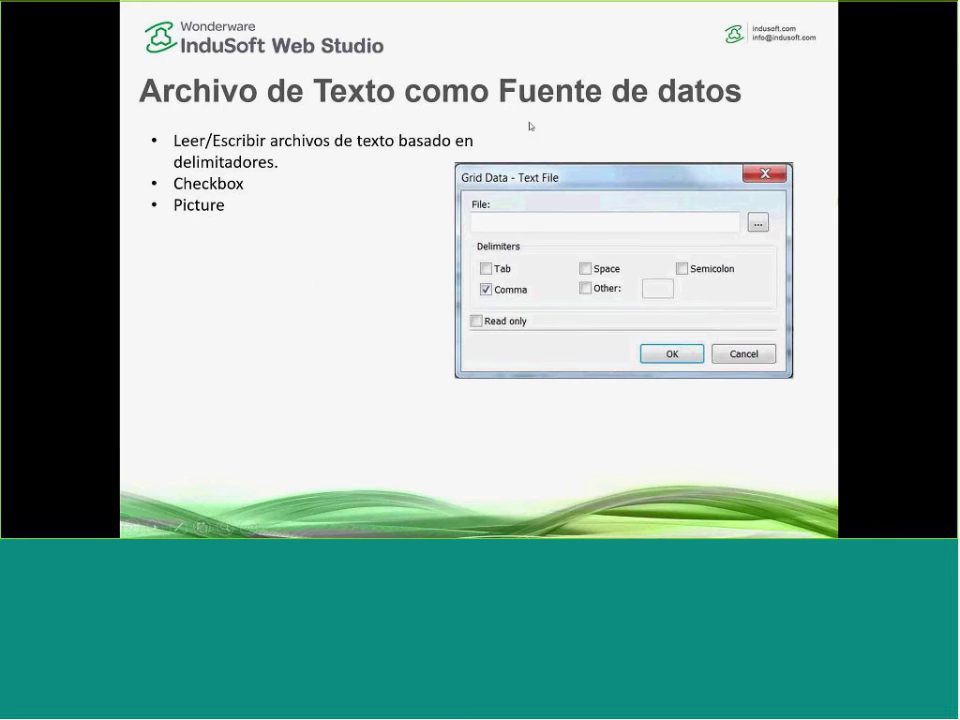
Step: Return to the WebinarGrid folder in File Explorer, open DatosPrueba.txt in Notepad and reposition its window
key("alt+Tab")
key("alt+Tab")
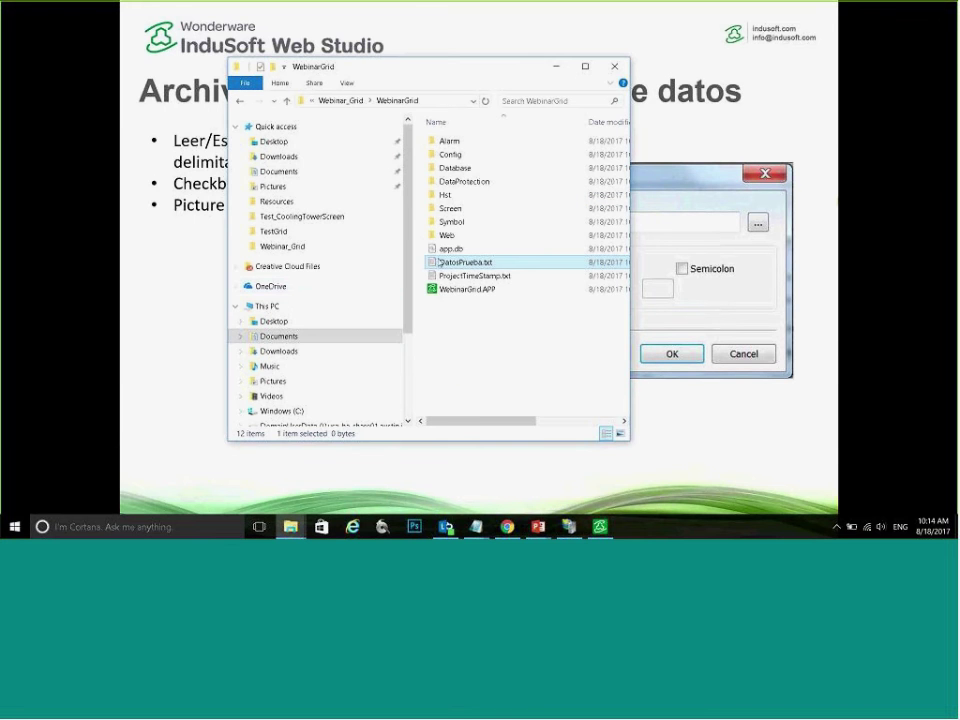
double_click(440, 261)
left_click_drag(260, 152, 345, 171)
type("a")
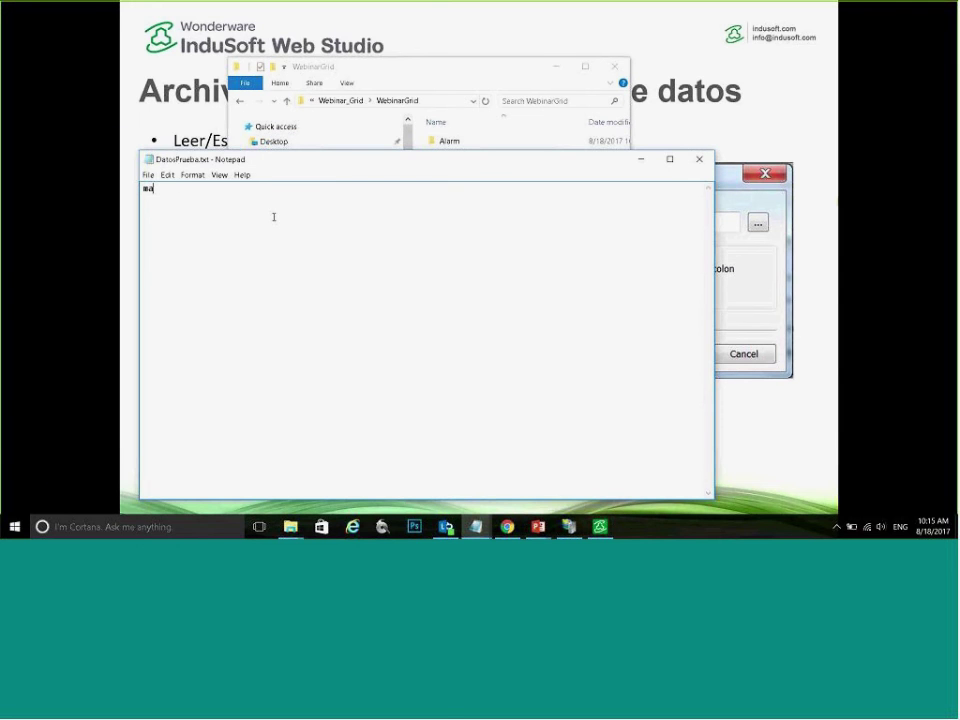
type("aquina")
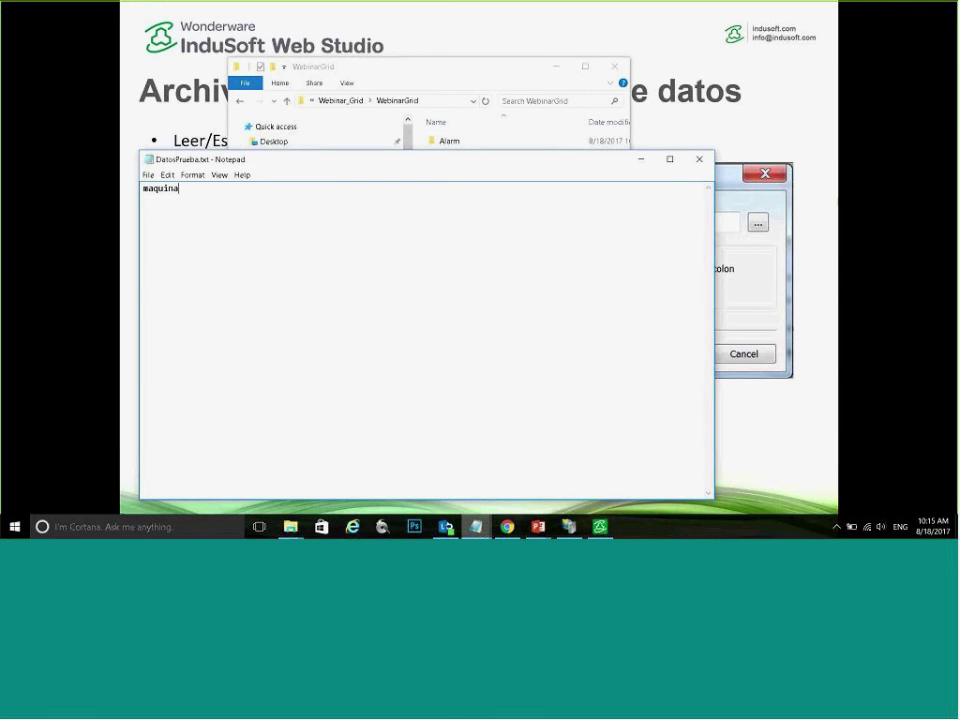
left_click(476, 526)
left_click(529, 432)
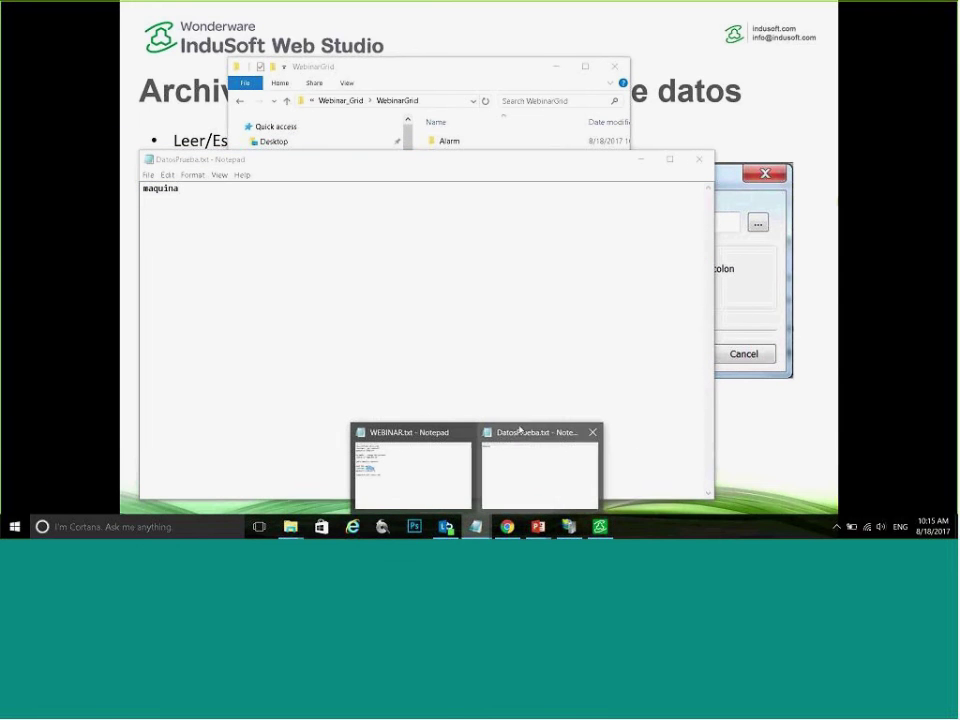
left_click(215, 216)
key("BackSpace")
key("BackSpace")
key("BackSpace")
key("BackSpace")
key("BackSpace")
key("BackSpace")
key("BackSpace")
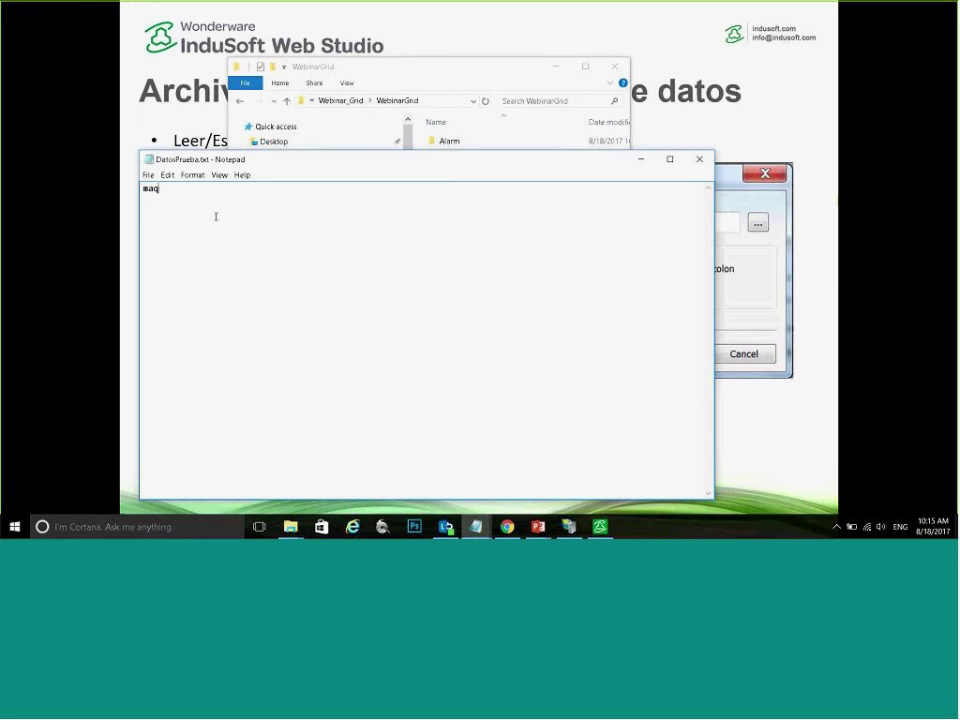
Step: Enter the lines Maquina1,30,5, Maquina2,40,6 and Ventilador,50,7 in DatosPrueba.txt, then save and close the file
type("Maquina1,30,5")
key("Return")
type("Maquina2")
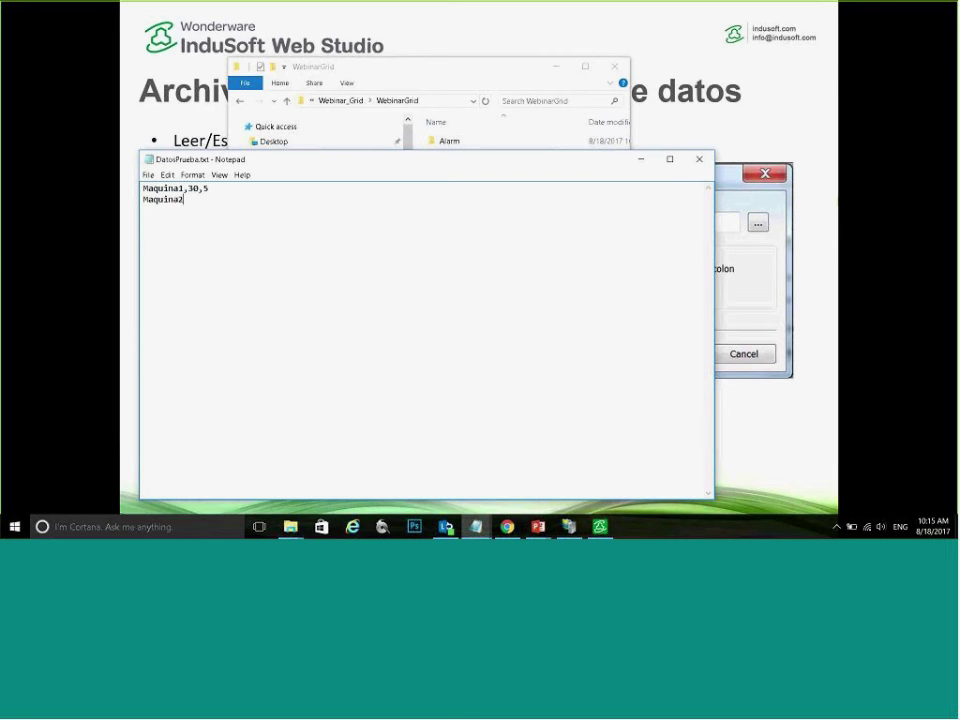
type(",40,6")
key("Return")
type("Ventilador,50,")
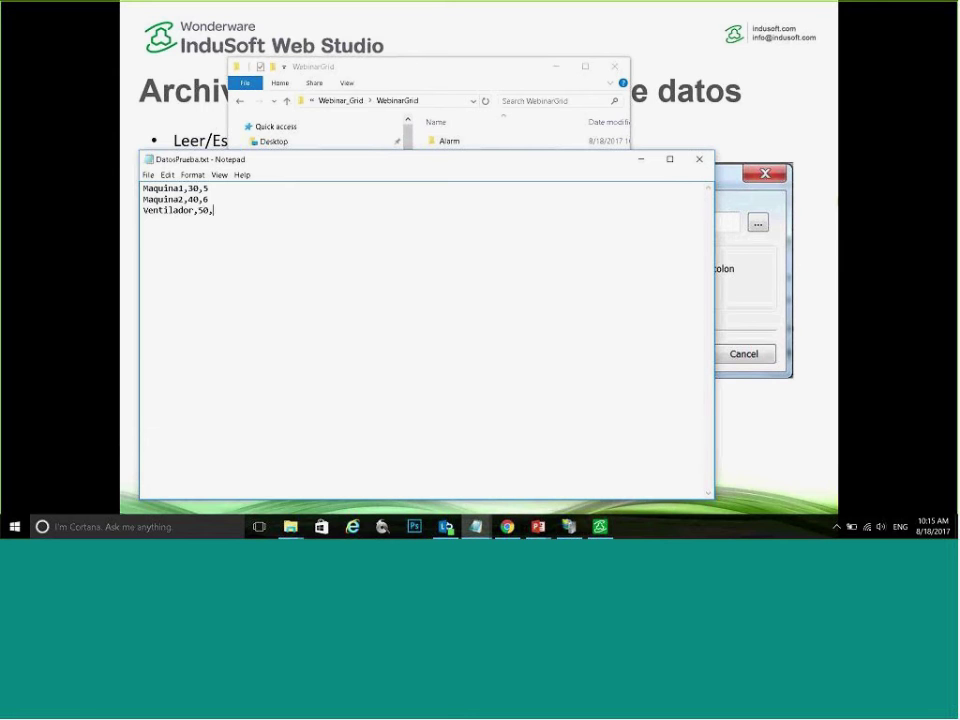
type("7")
left_click(697, 162)
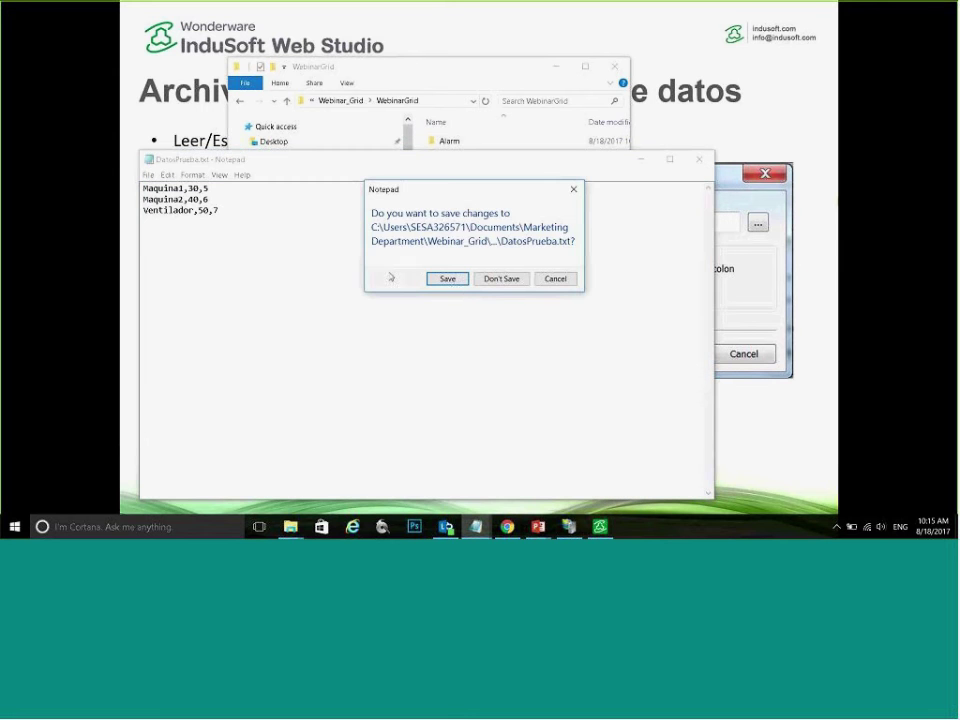
left_click(447, 280)
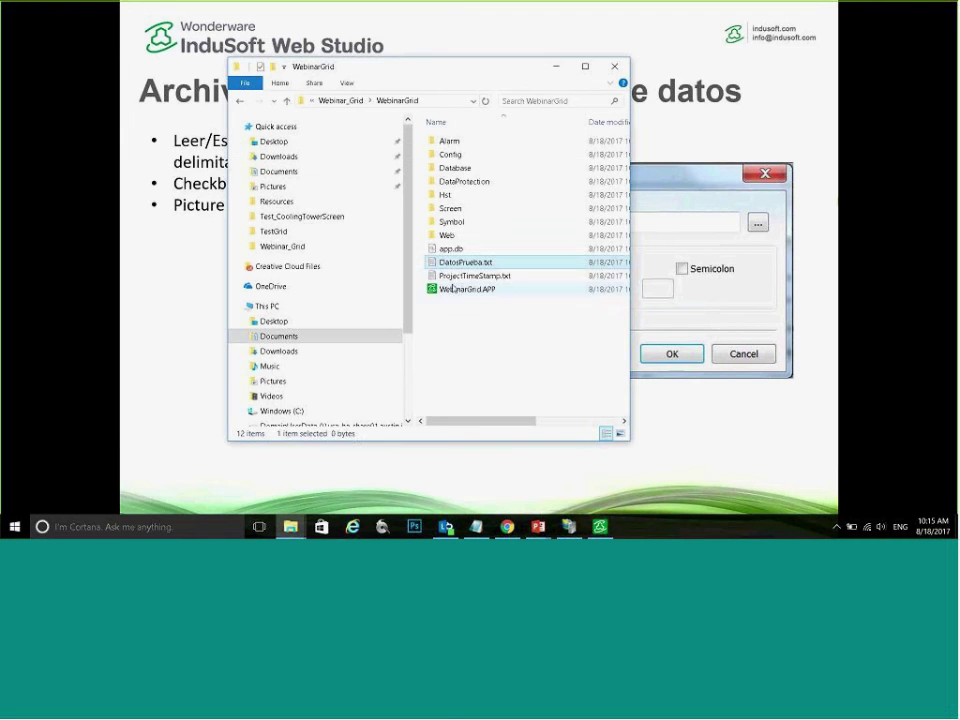
Step: Switch to InduSoft Web Studio and insert a new screen in the WebinarGrid project with the default 1920 by 1080 attributes
left_click(600, 526)
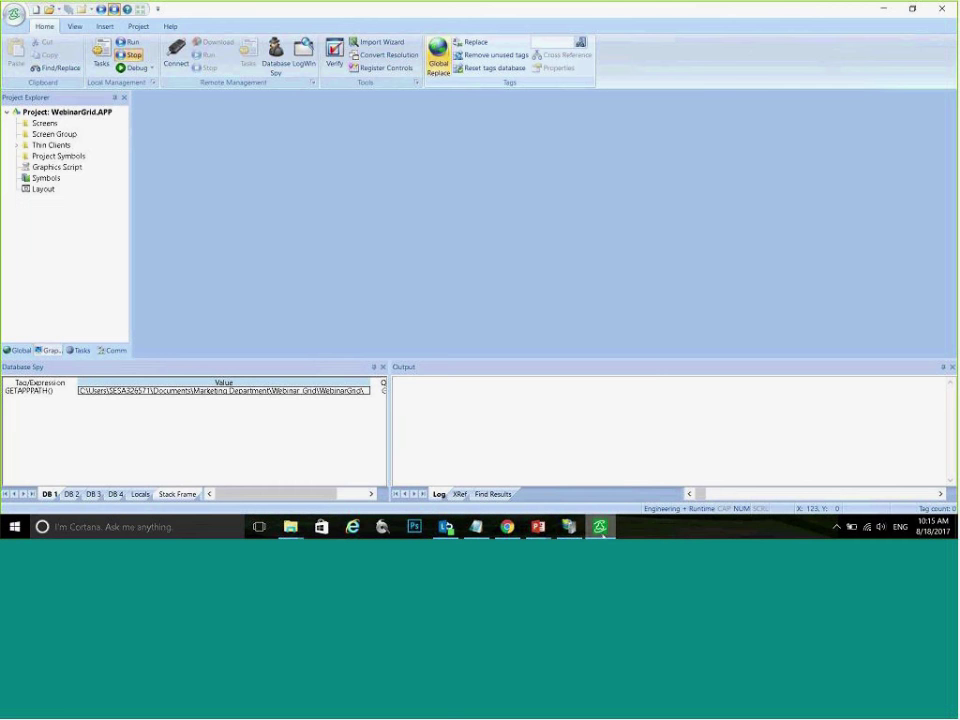
right_click(46, 124)
left_click(70, 132)
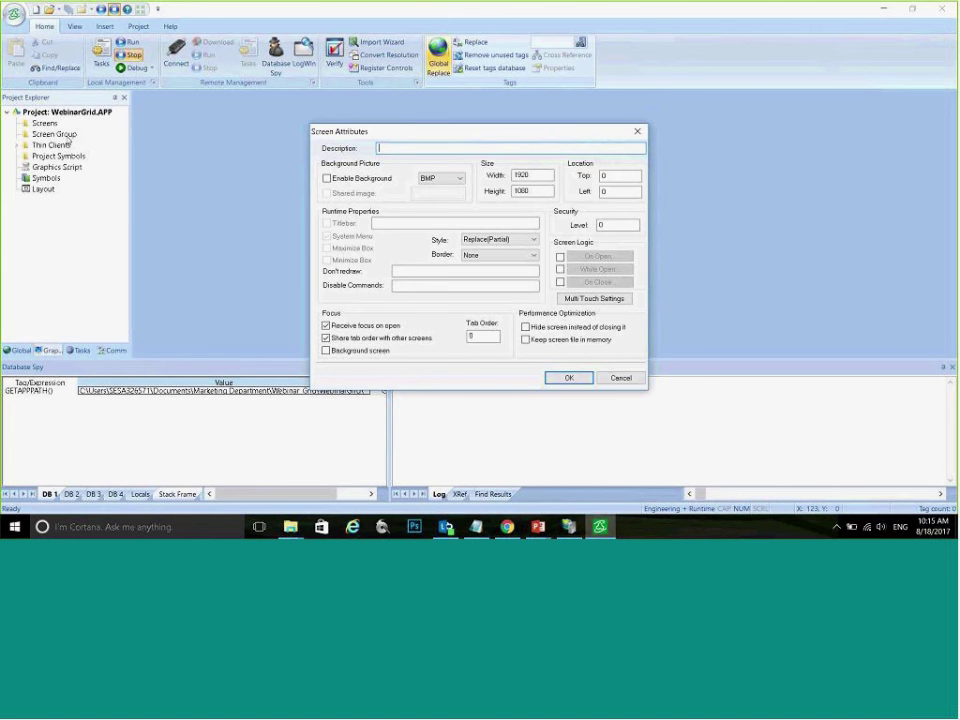
left_click(566, 378)
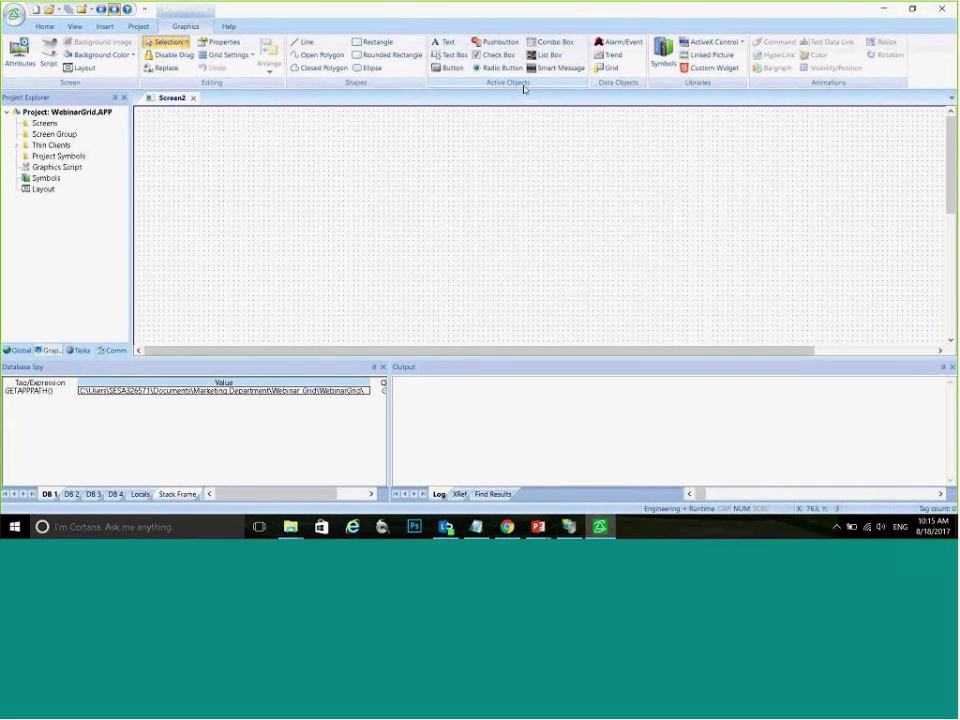
Step: Draw a Grid object about 467 wide and 322 high on the screen and move it to about X 50, Y 40
left_click(611, 67)
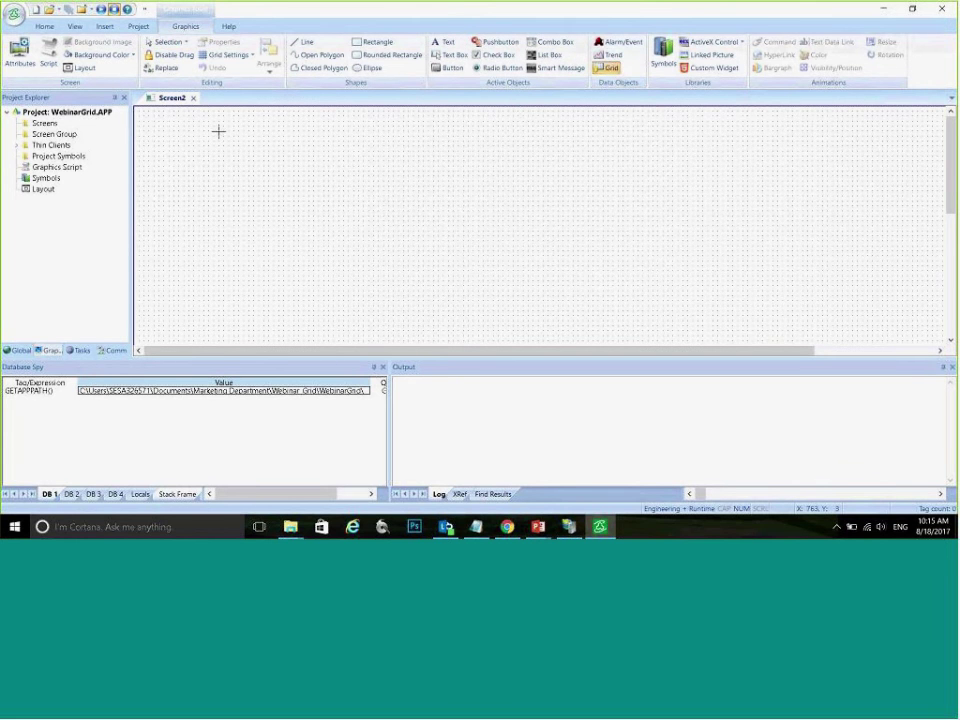
left_click_drag(218, 131, 453, 293)
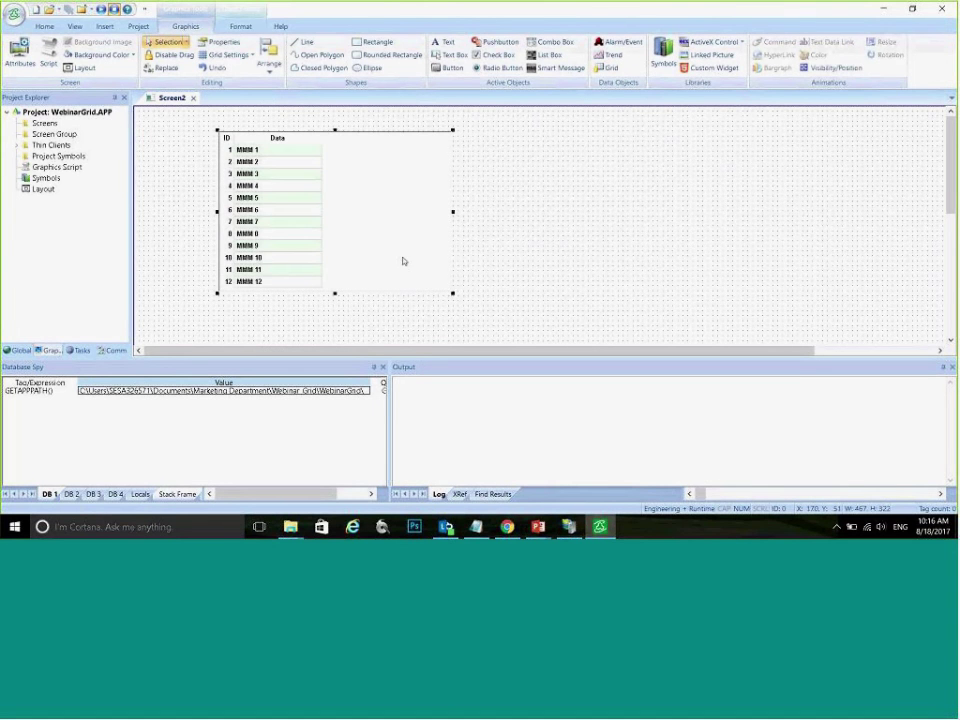
left_click_drag(403, 261, 349, 255)
left_click(464, 272)
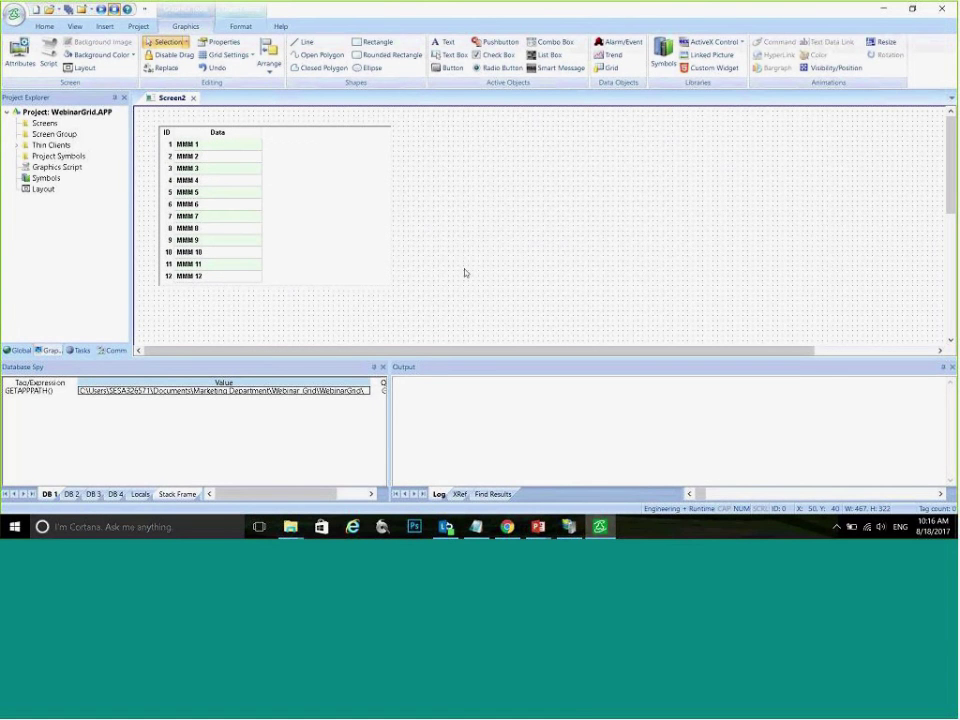
key("ctrl+a")
double_click(319, 238)
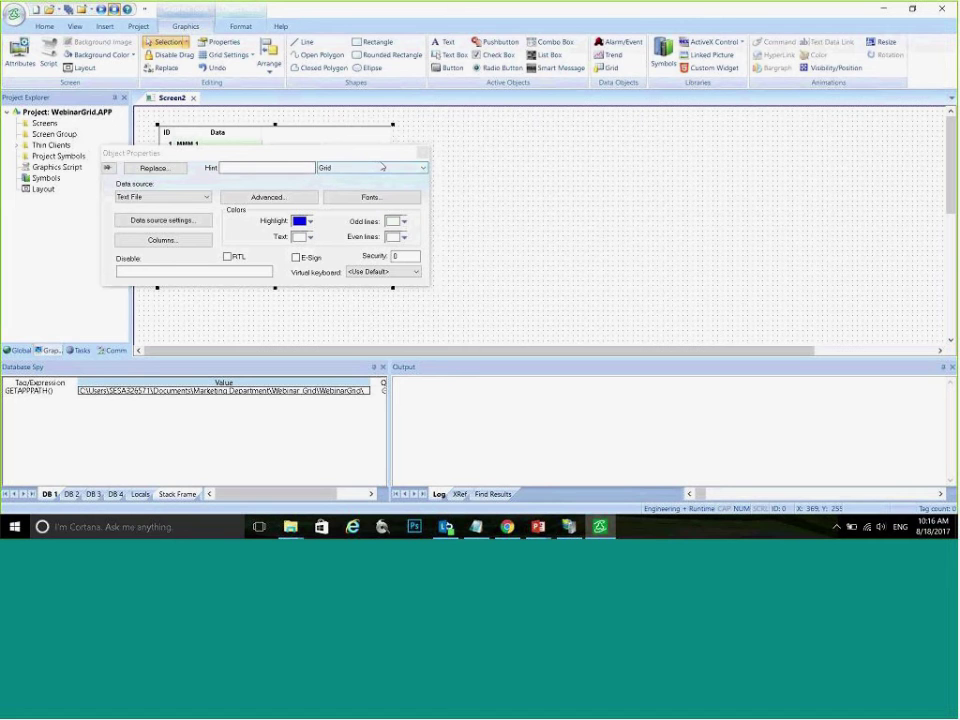
left_click(422, 152)
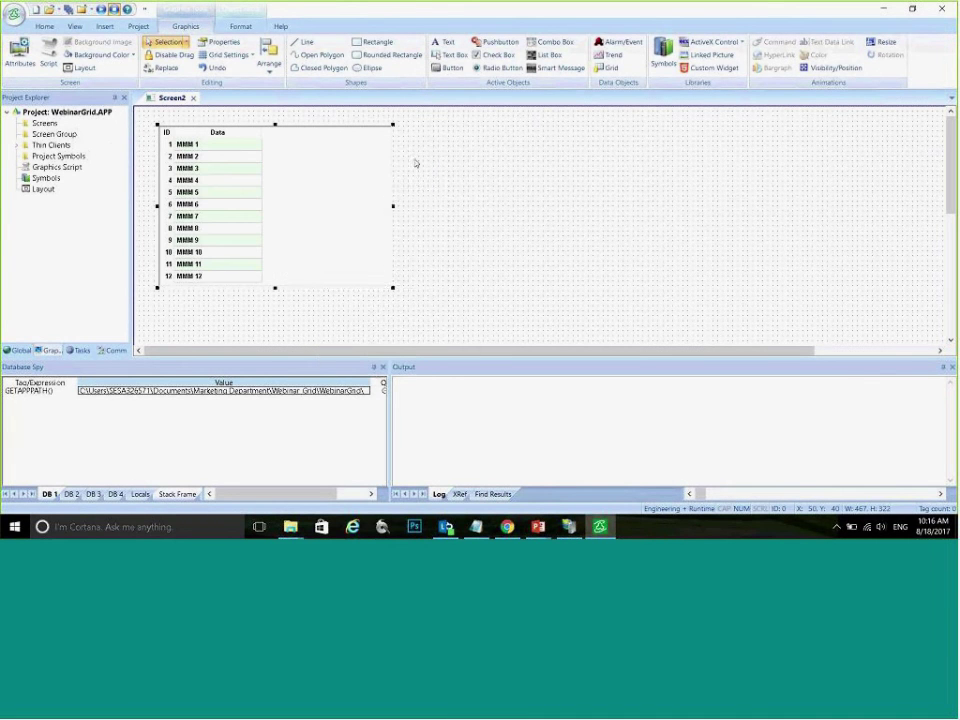
Step: Open the grid's object properties, choose Text File as its data source and open the data source settings
right_click(306, 183)
left_click(347, 191)
double_click(347, 191)
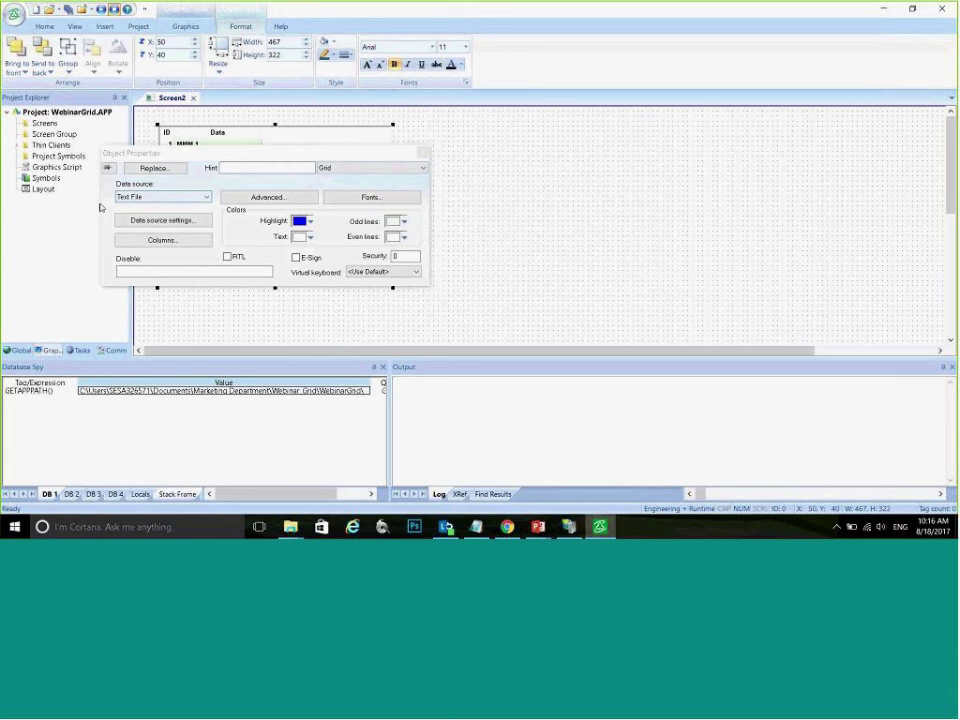
left_click(134, 200)
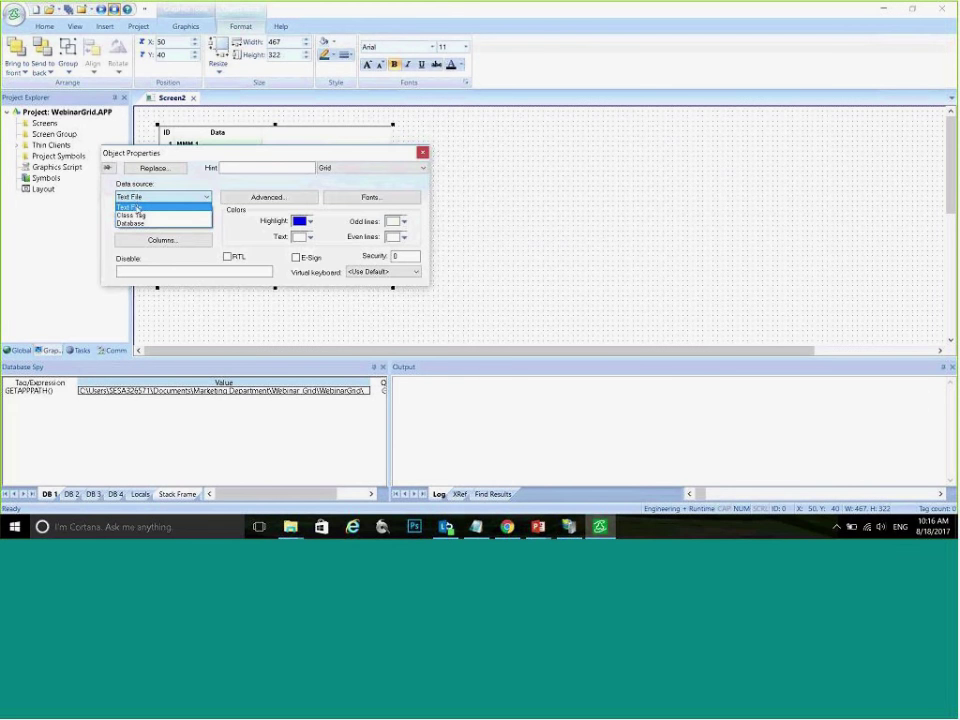
left_click(133, 206)
left_click(130, 219)
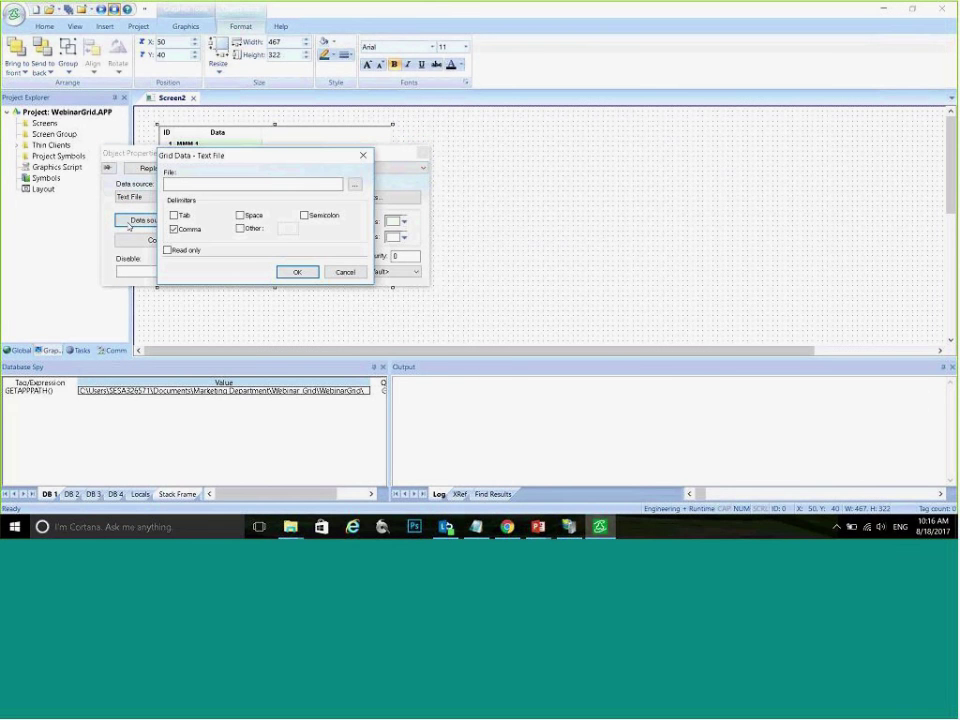
Step: Assign DatosPrueba.txt from the WebinarGrid folder as the grid's data file, with Comma as the delimiter
left_click_drag(214, 164, 494, 164)
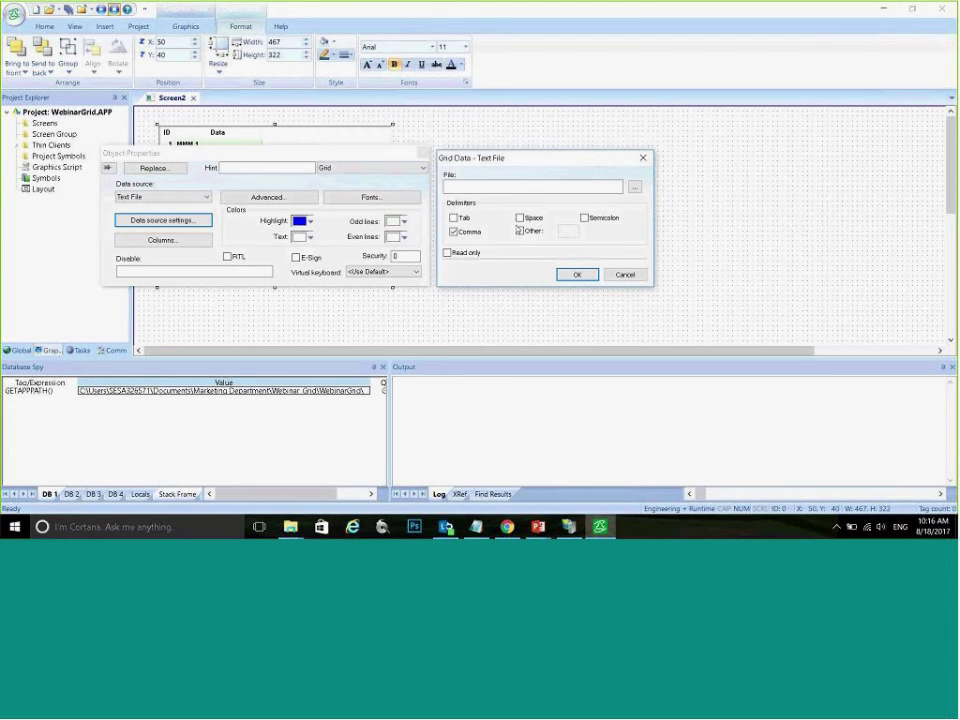
left_click(634, 187)
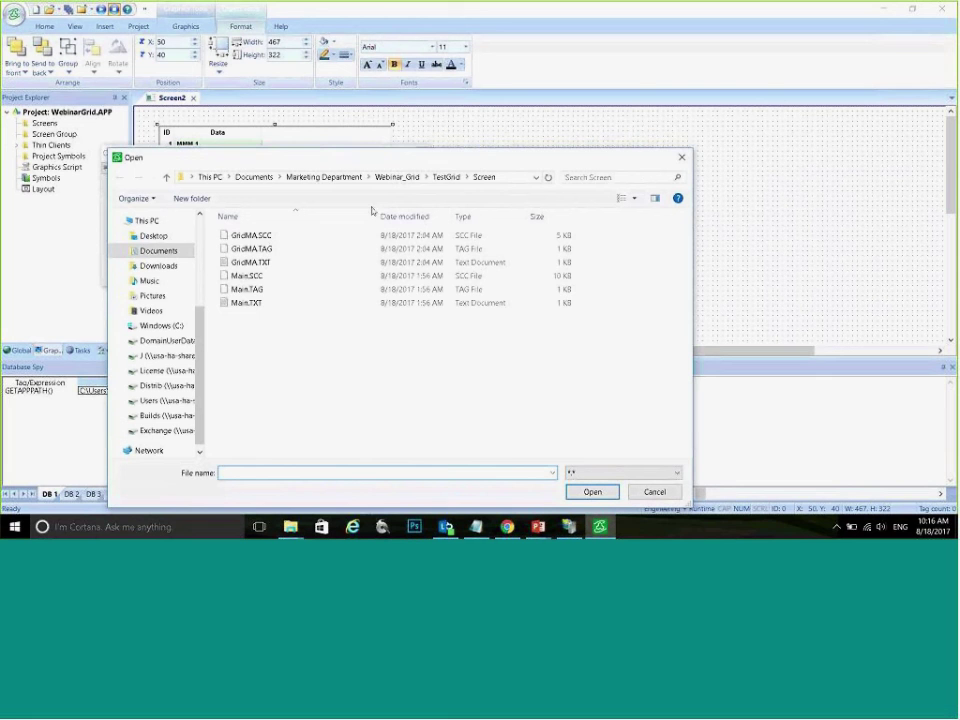
left_click(443, 177)
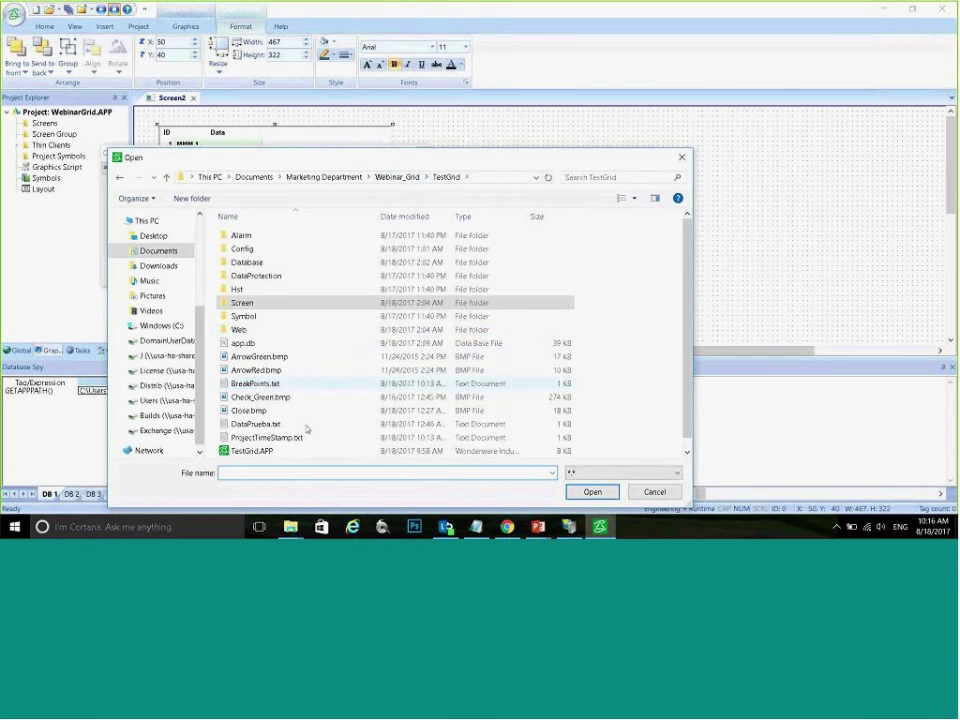
left_click(385, 177)
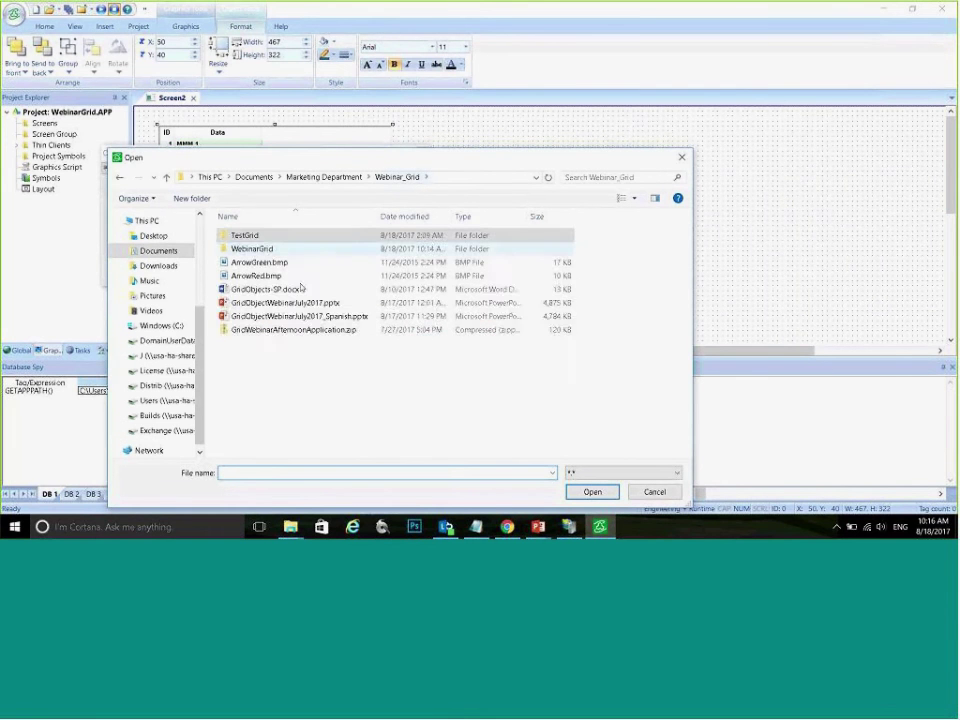
double_click(252, 248)
double_click(258, 357)
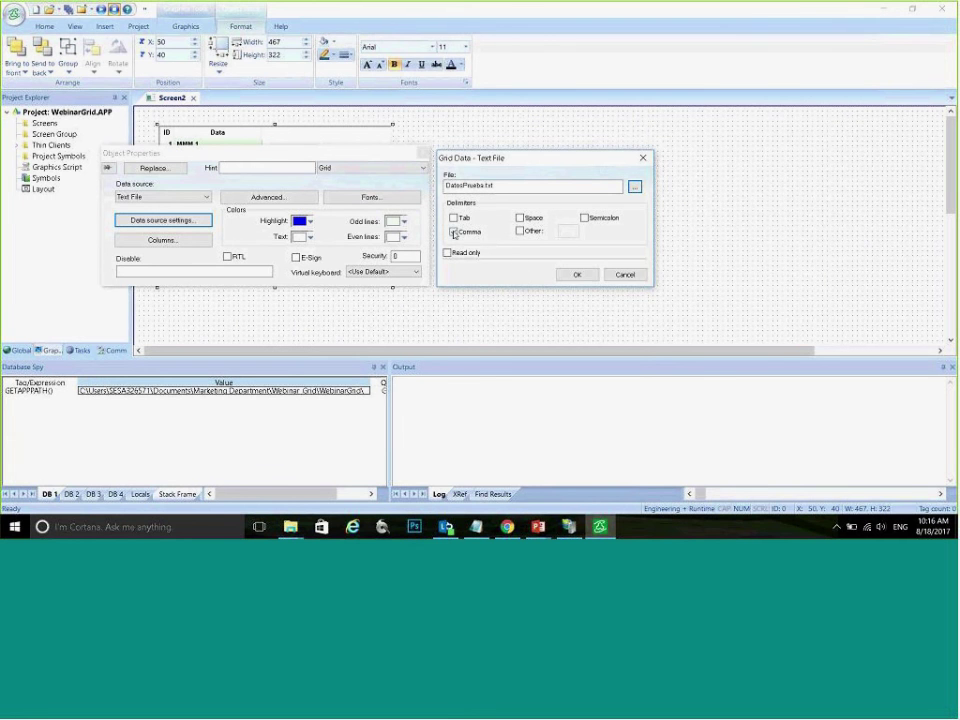
left_click(585, 280)
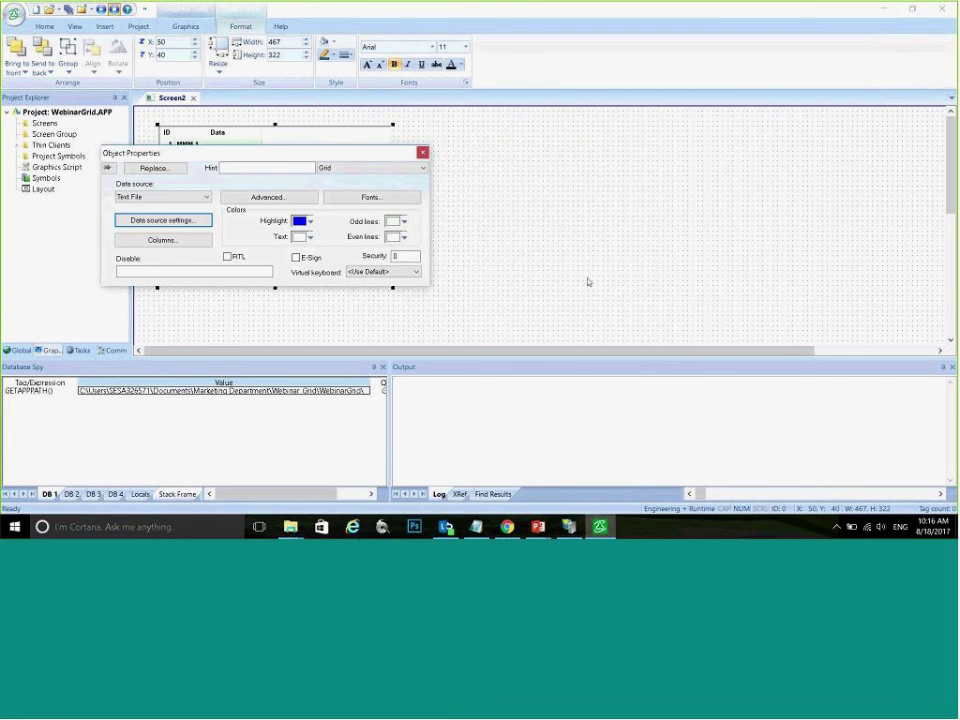
Step: Open the grid's column settings, label the first column "Nombre de Maquina" and widen the Label field to show the full text
left_click(162, 241)
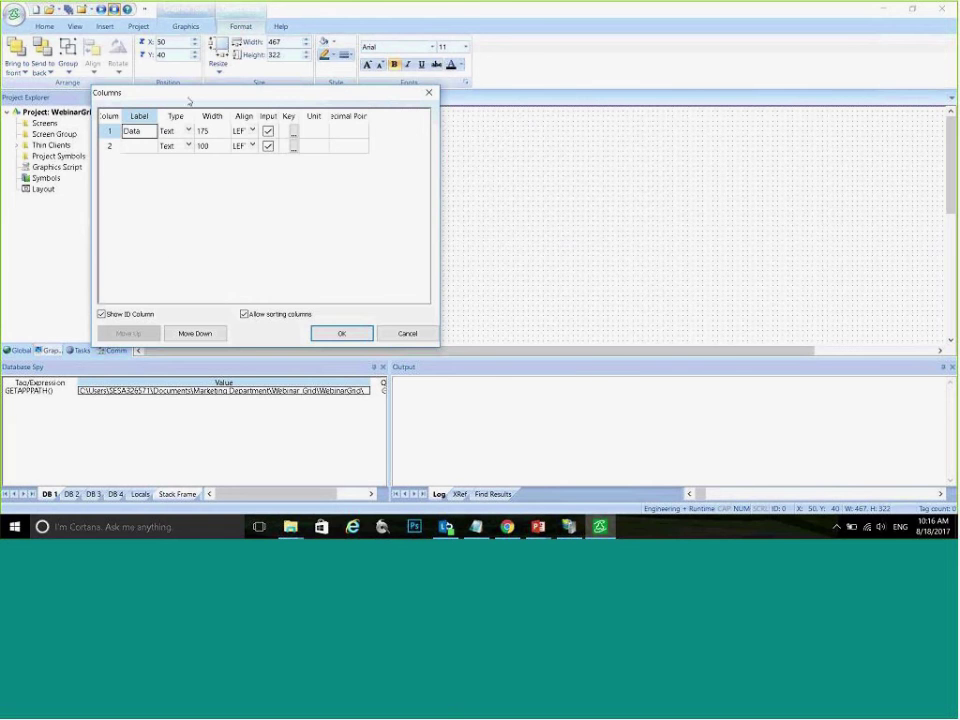
left_click_drag(188, 101, 355, 136)
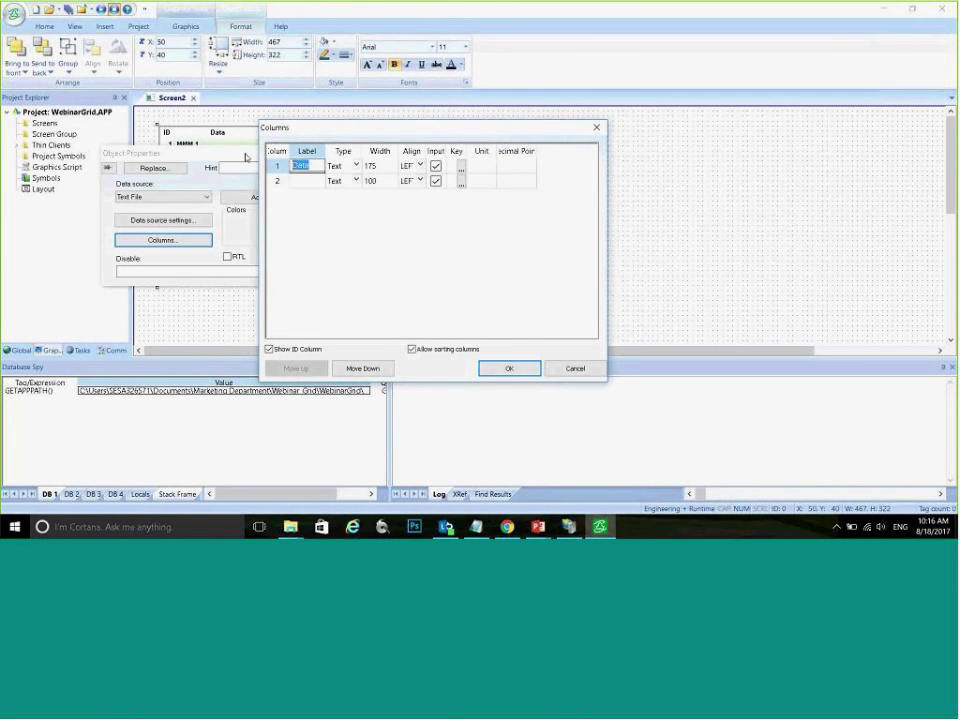
type("Nombre de")
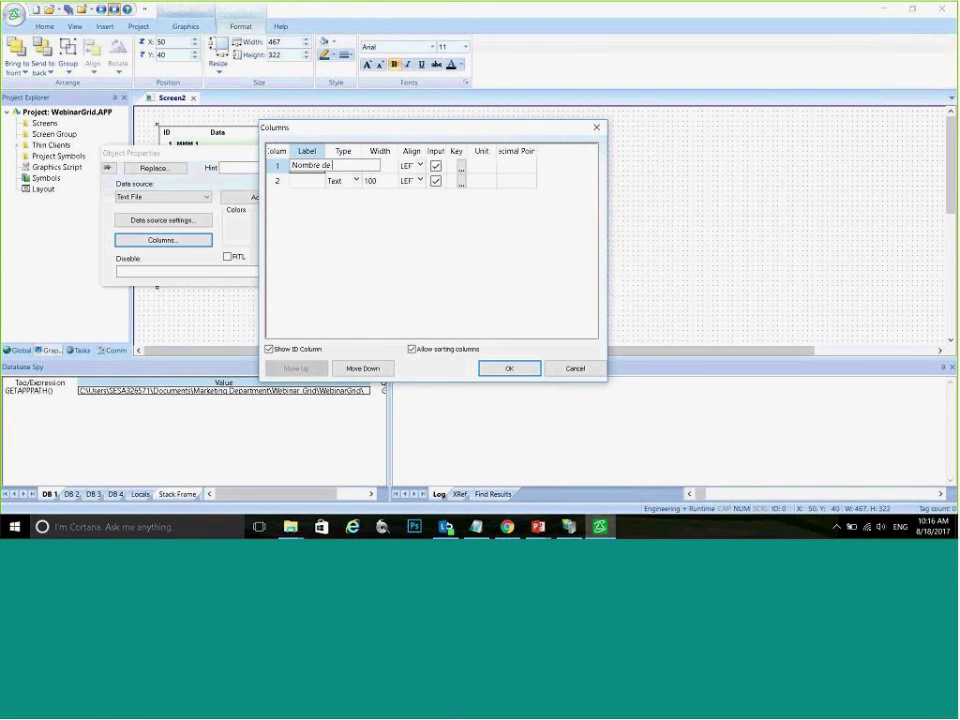
type(" Riego")
key("Return")
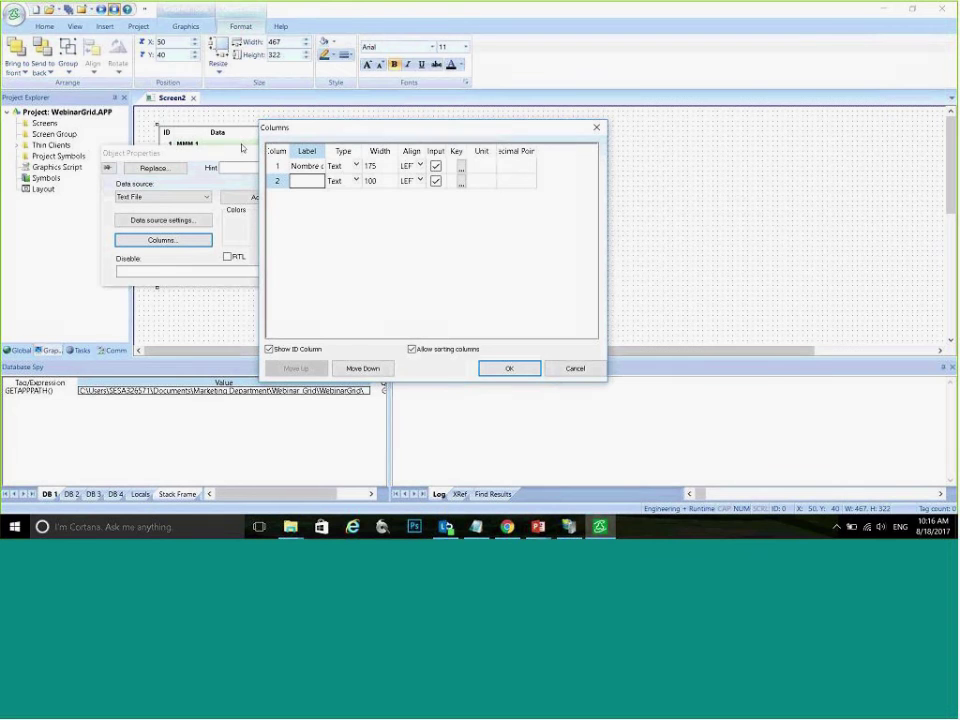
left_click_drag(325, 151, 366, 151)
left_click(344, 168)
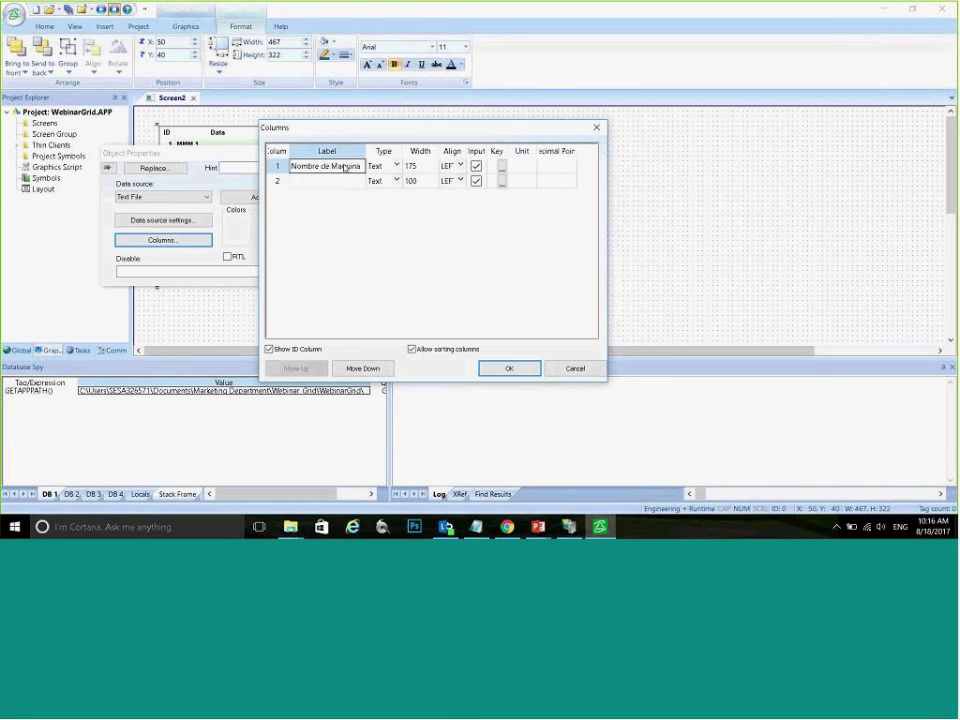
Step: Label the grid's second column UpTime and the third DownTime, deferring the McAfee virus scan
left_click(345, 182)
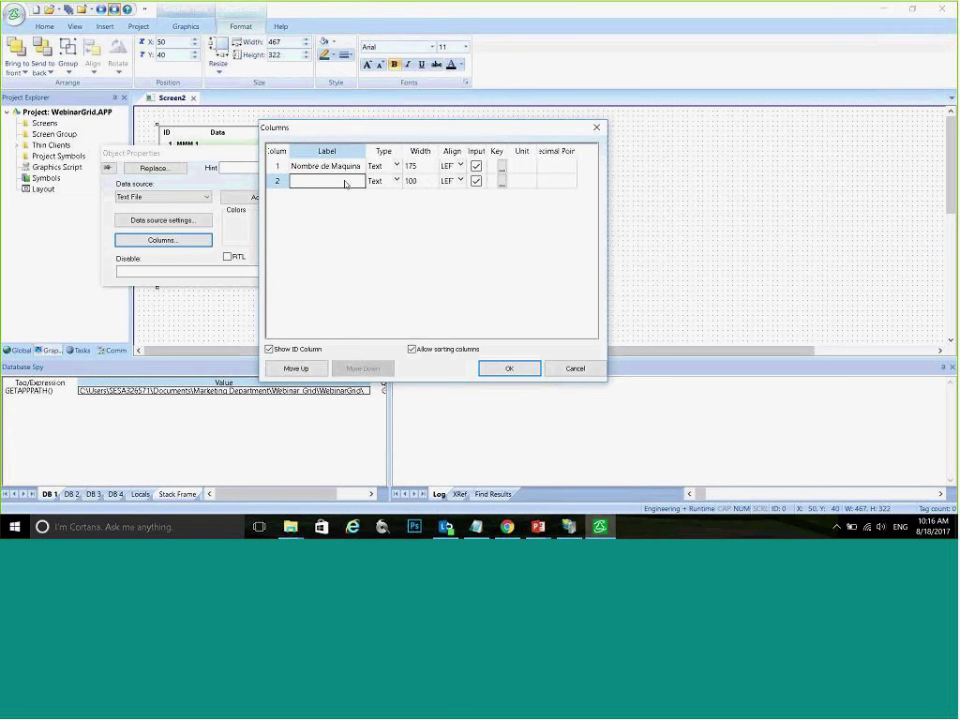
type("UpTime")
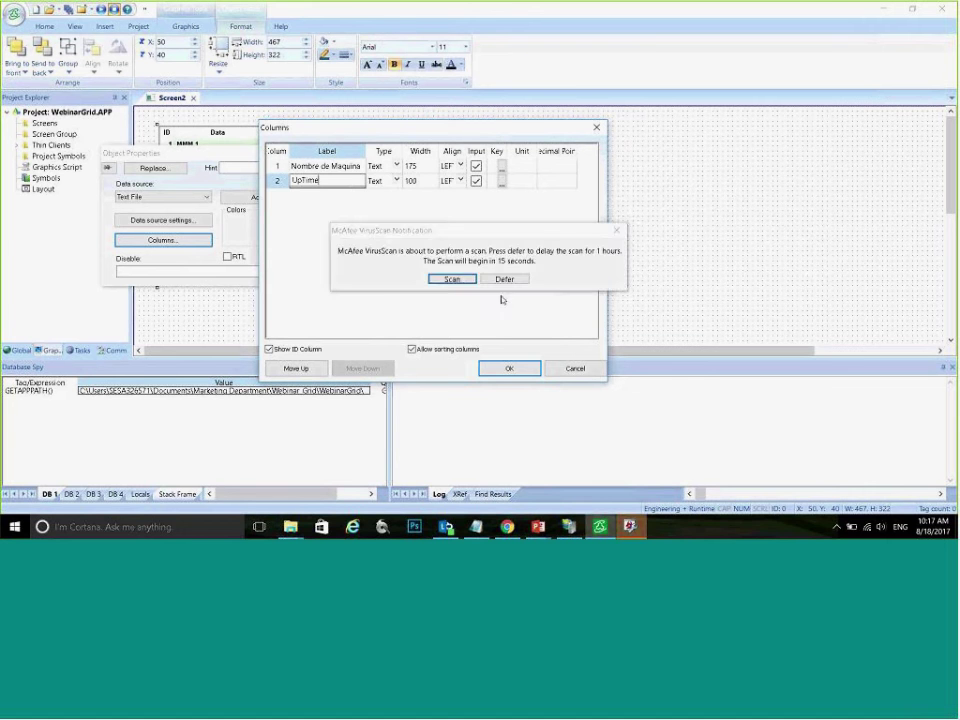
left_click(506, 279)
left_click(299, 197)
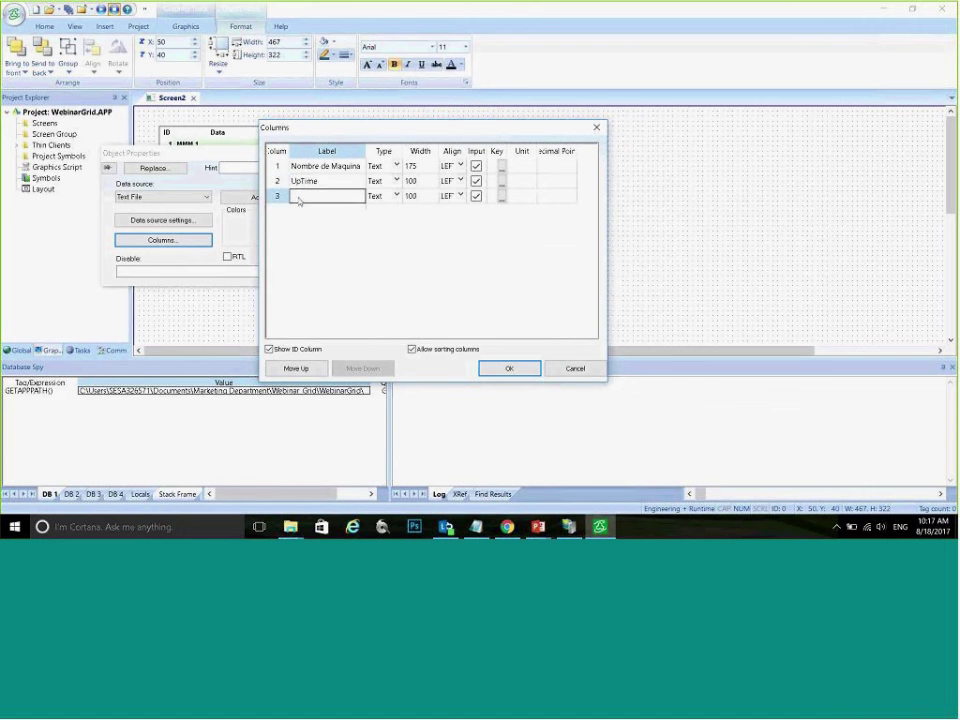
type("DownTi")
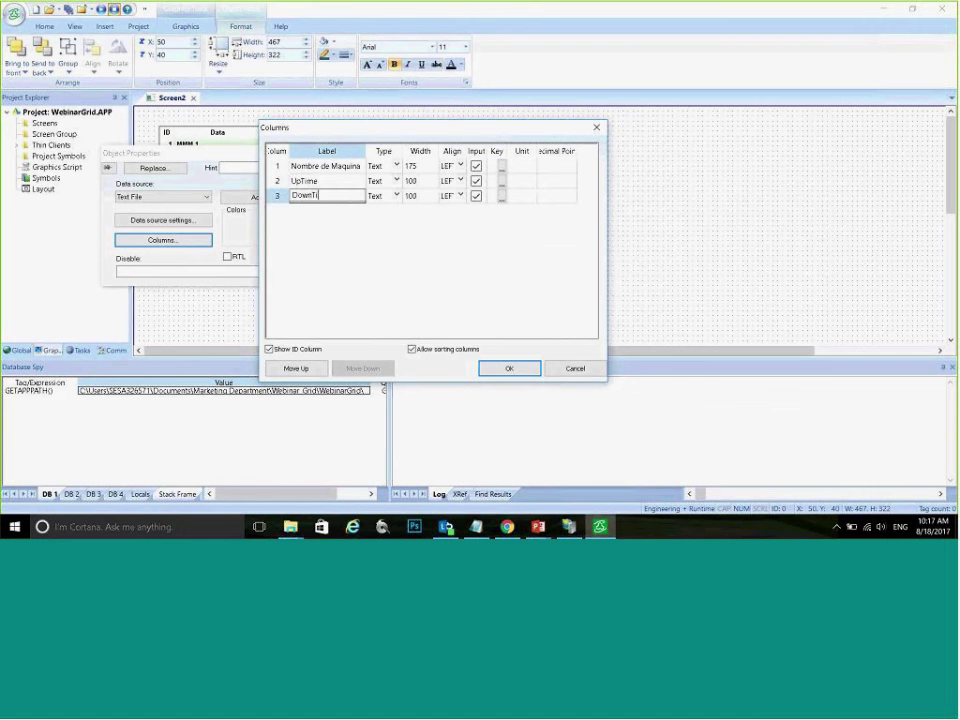
type("me")
key("Return")
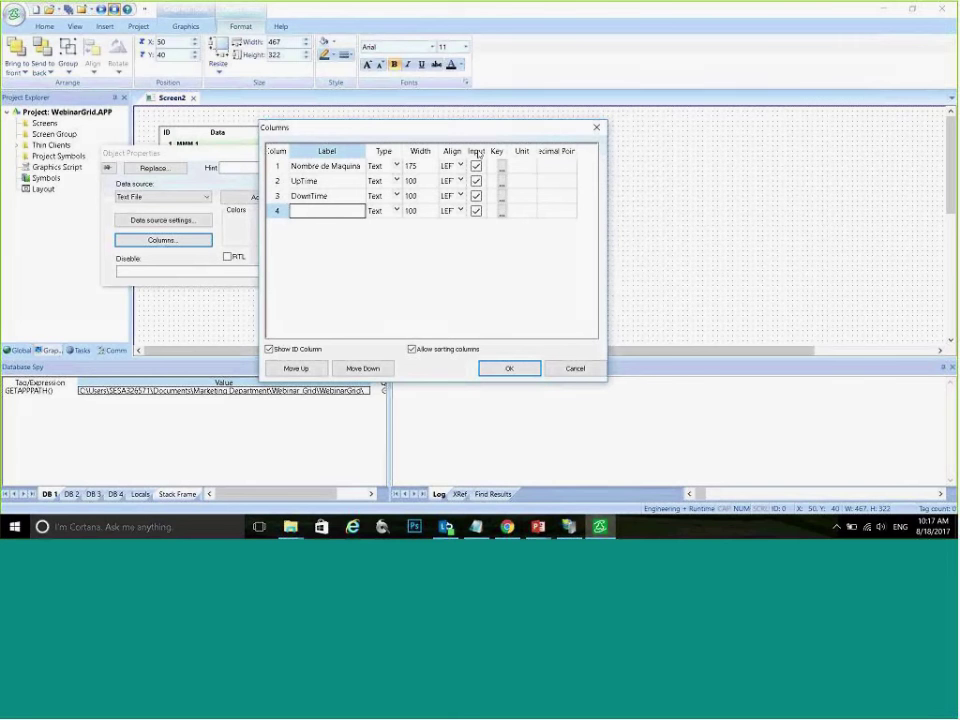
Step: Accept the column settings and close the grid's object properties
left_click_drag(487, 151, 494, 151)
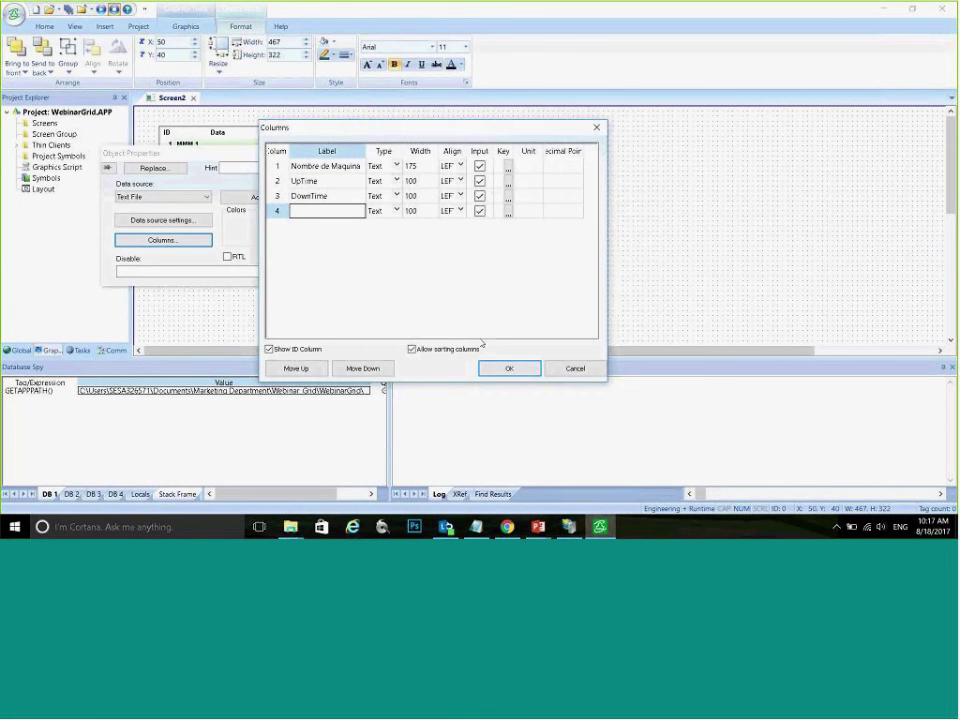
left_click(499, 369)
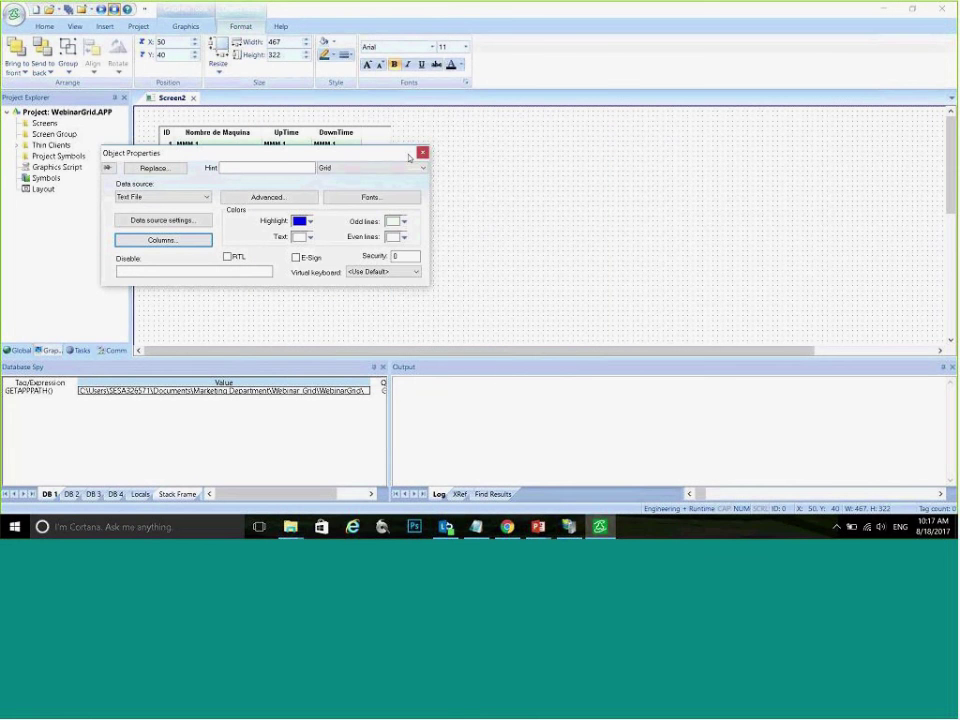
left_click(422, 153)
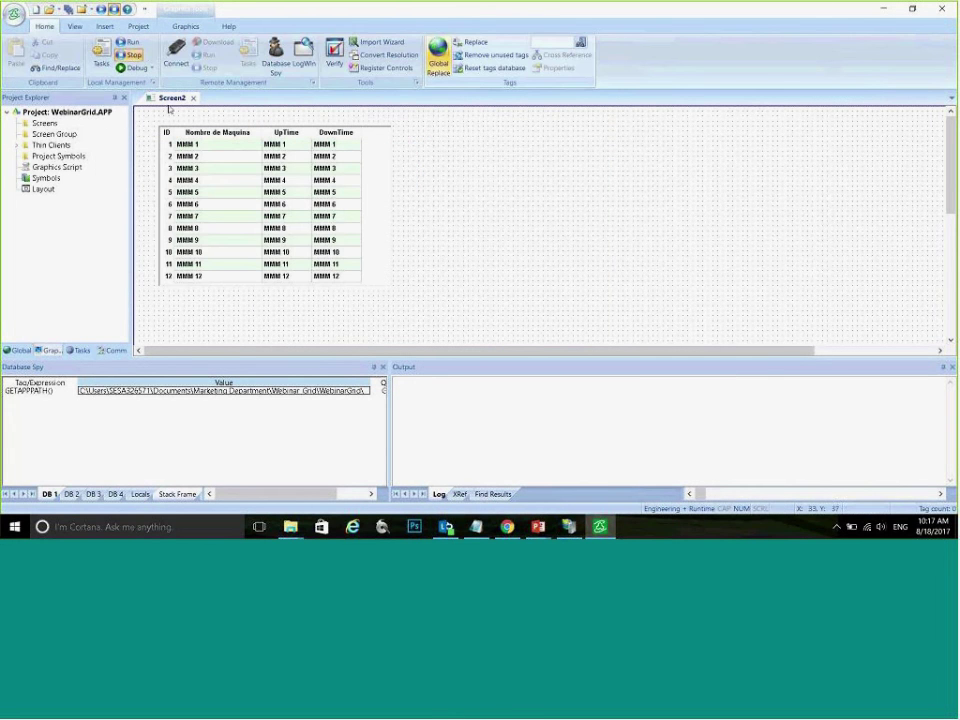
Step: Save the screen as Main in the project's Screen folder
right_click(173, 98)
left_click(192, 105)
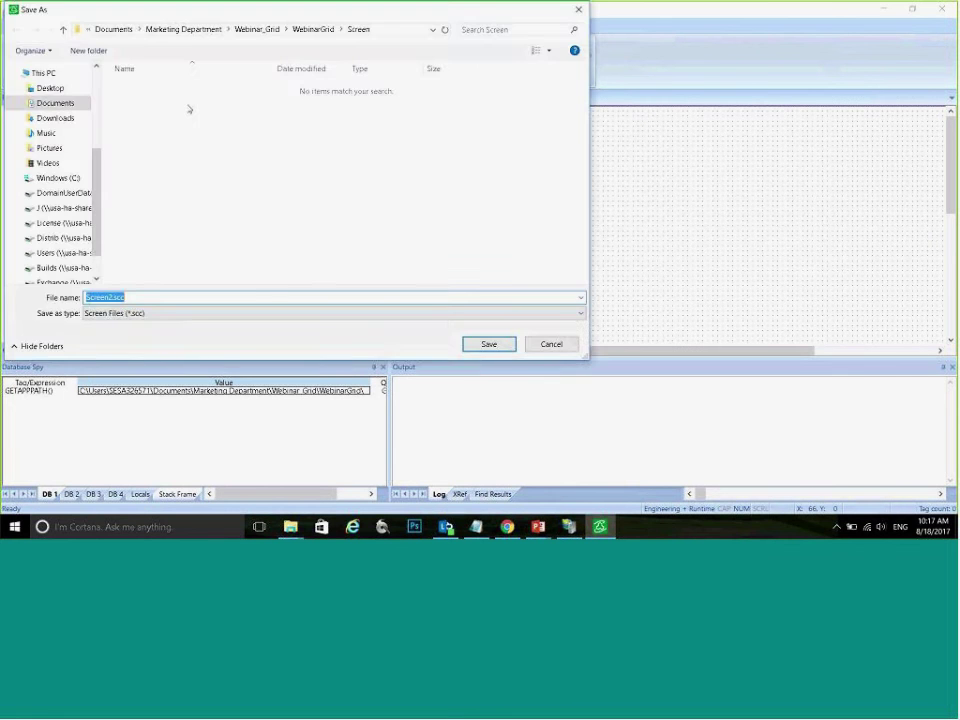
type("Main")
key("Return")
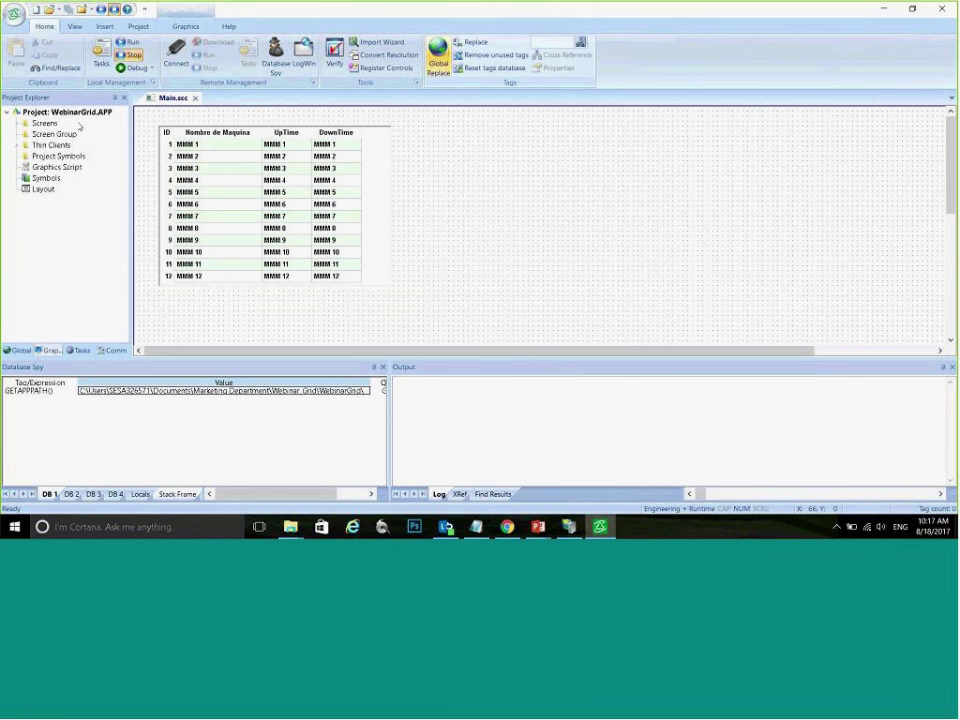
Step: Set the Main screen as the project's startup screen
left_click(16, 123)
right_click(46, 134)
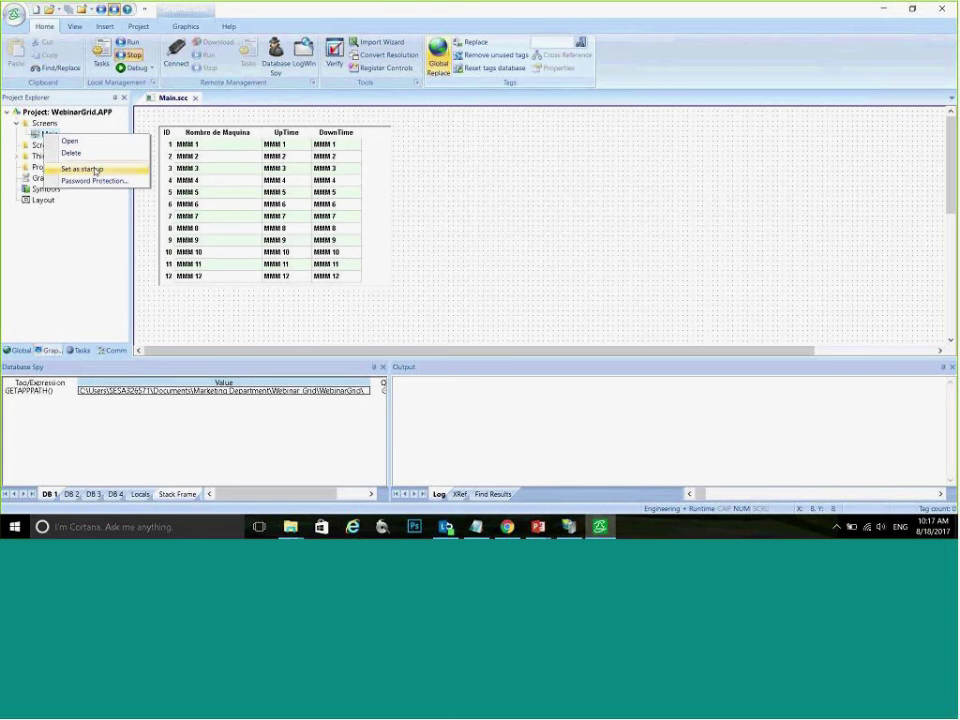
left_click(95, 171)
Step: In the project's viewer settings, enable the titlebar, the minimize, maximize and close boxes, the menu and the resize border
left_click(185, 26)
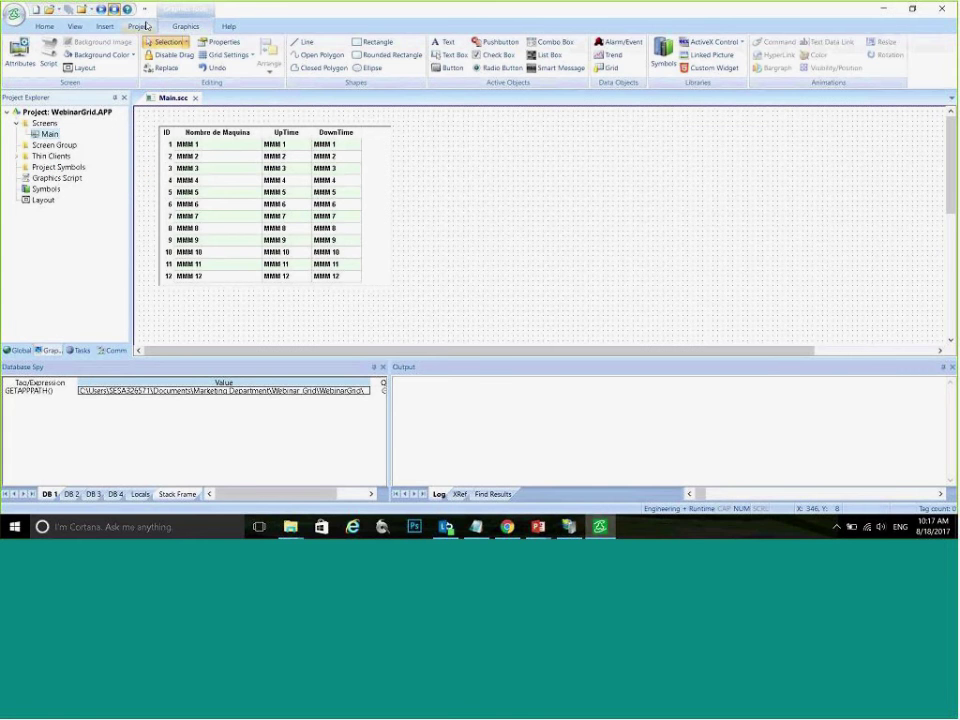
left_click(138, 27)
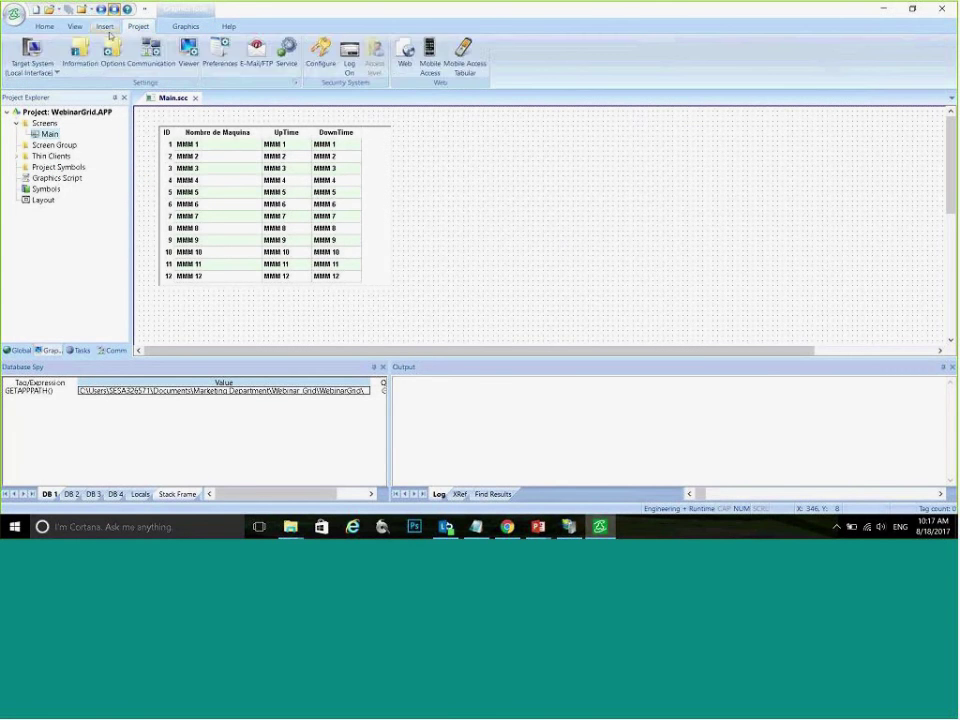
left_click(75, 26)
left_click(105, 26)
left_click(139, 27)
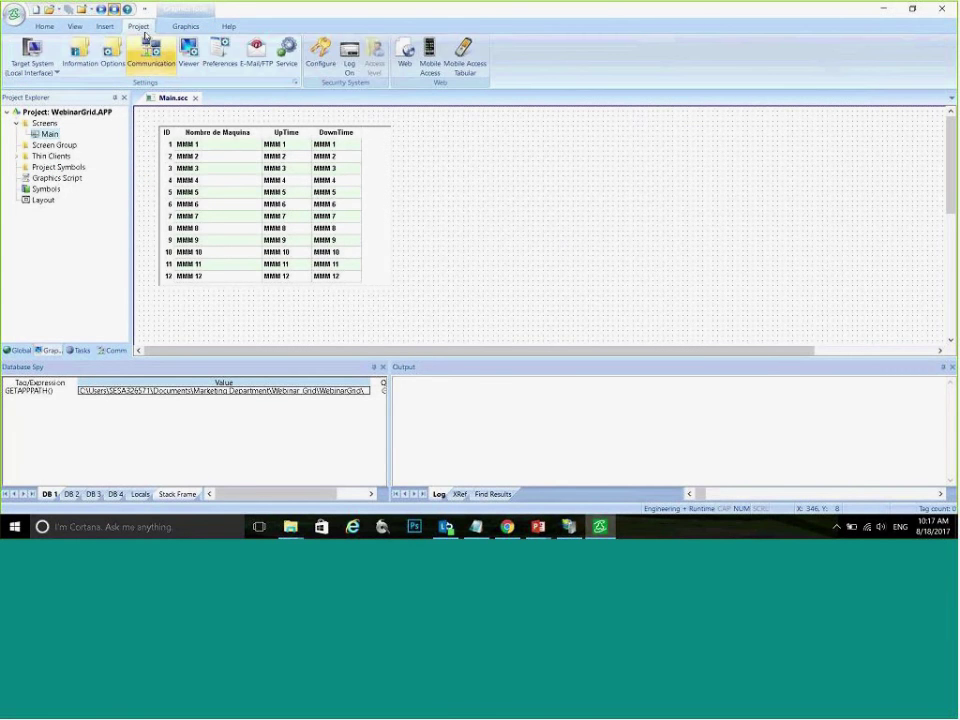
left_click(188, 50)
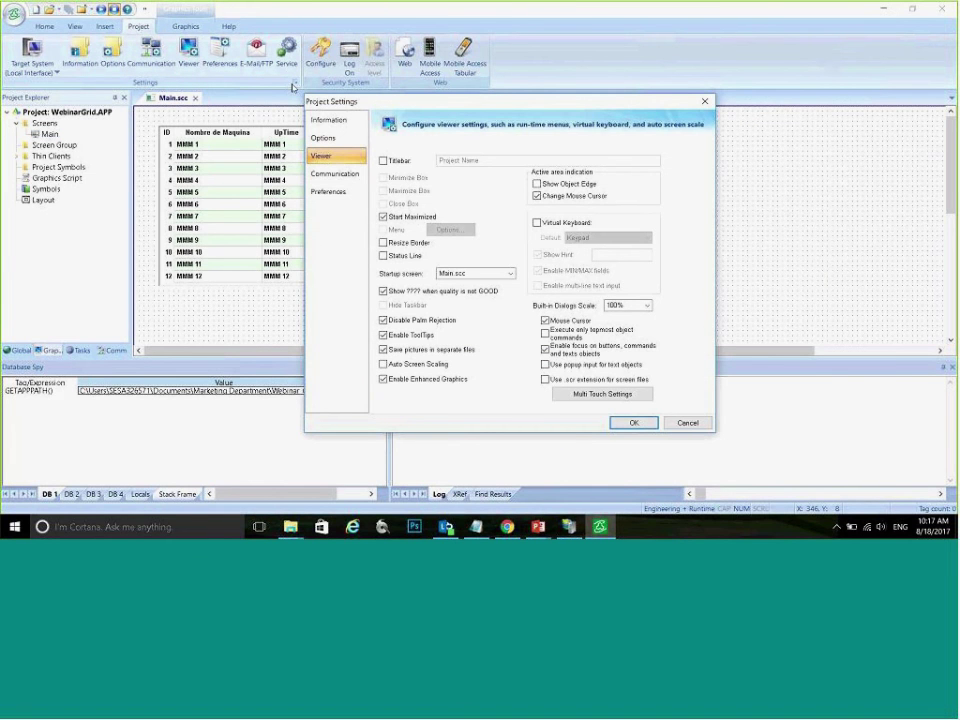
left_click(383, 160)
left_click(398, 178)
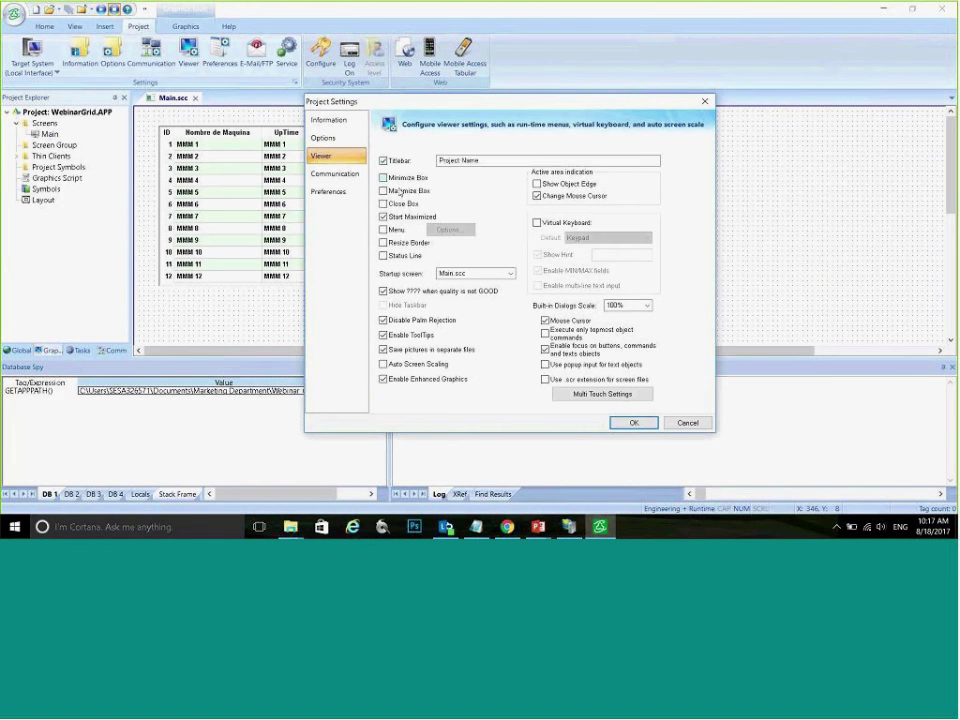
left_click(400, 190)
left_click(400, 203)
left_click(390, 230)
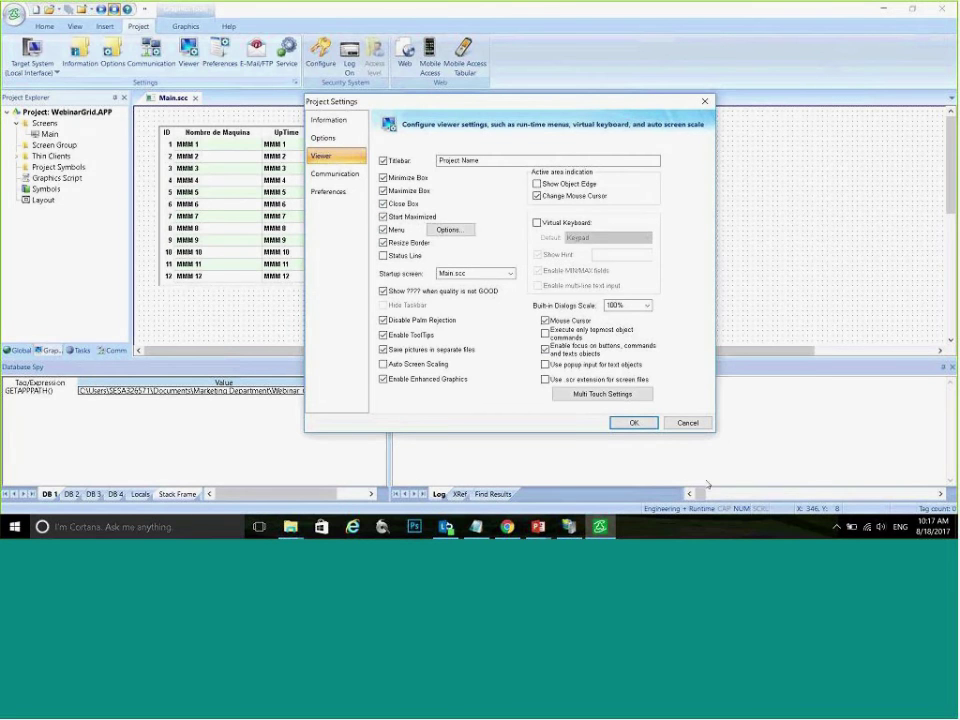
left_click(634, 422)
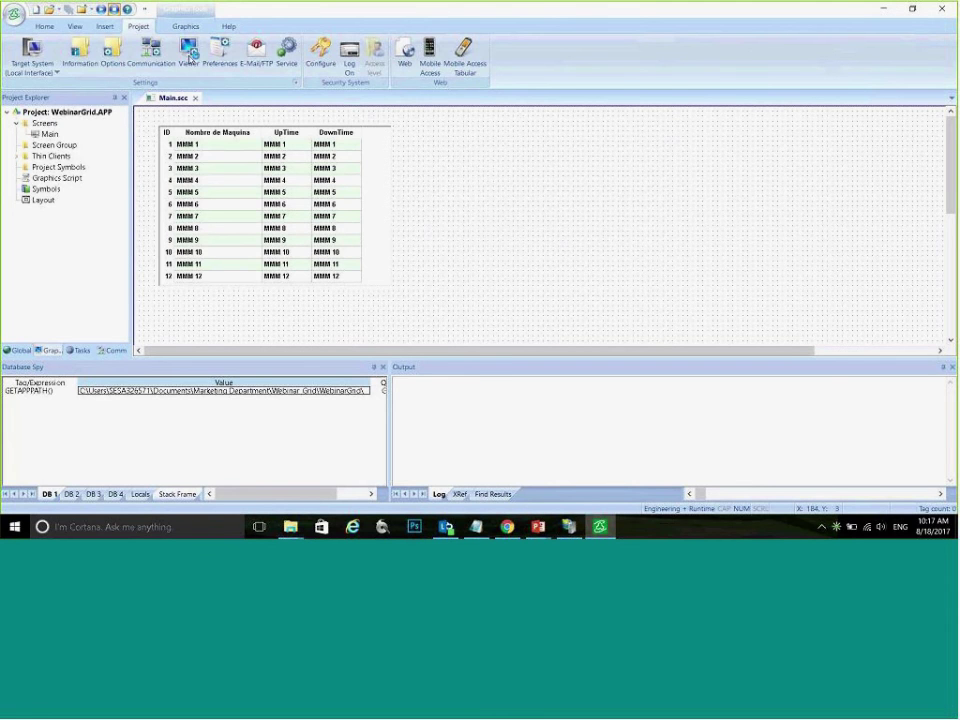
Step: Run the project viewer, narrow its window to fit the grid and place it beside the design-time grid
left_click(189, 57)
left_click_drag(212, 13, 339, 72)
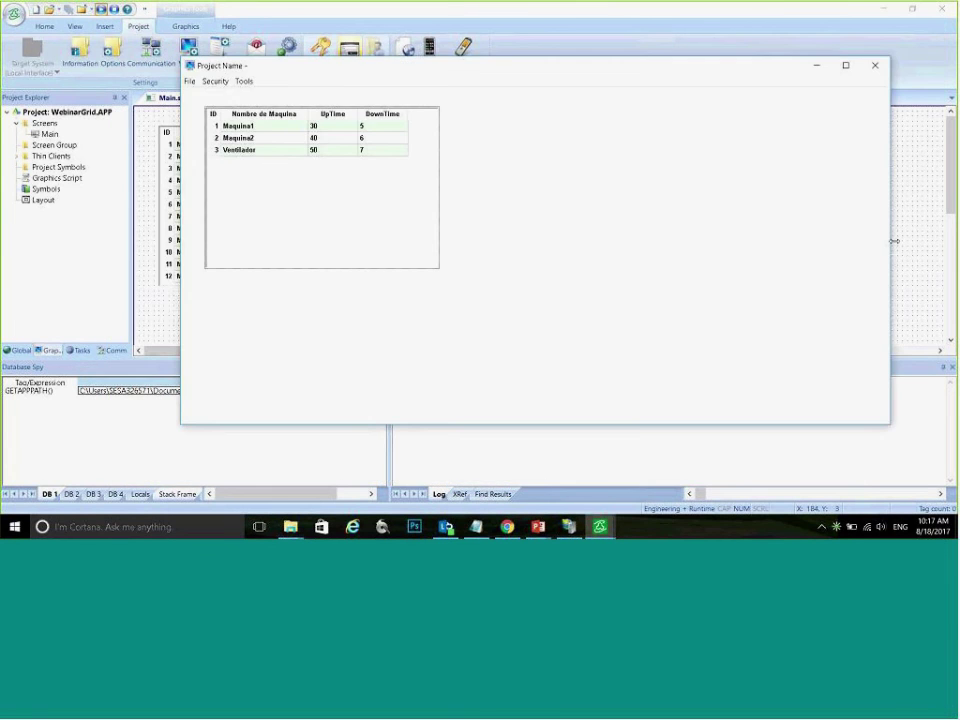
left_click_drag(894, 241, 525, 241)
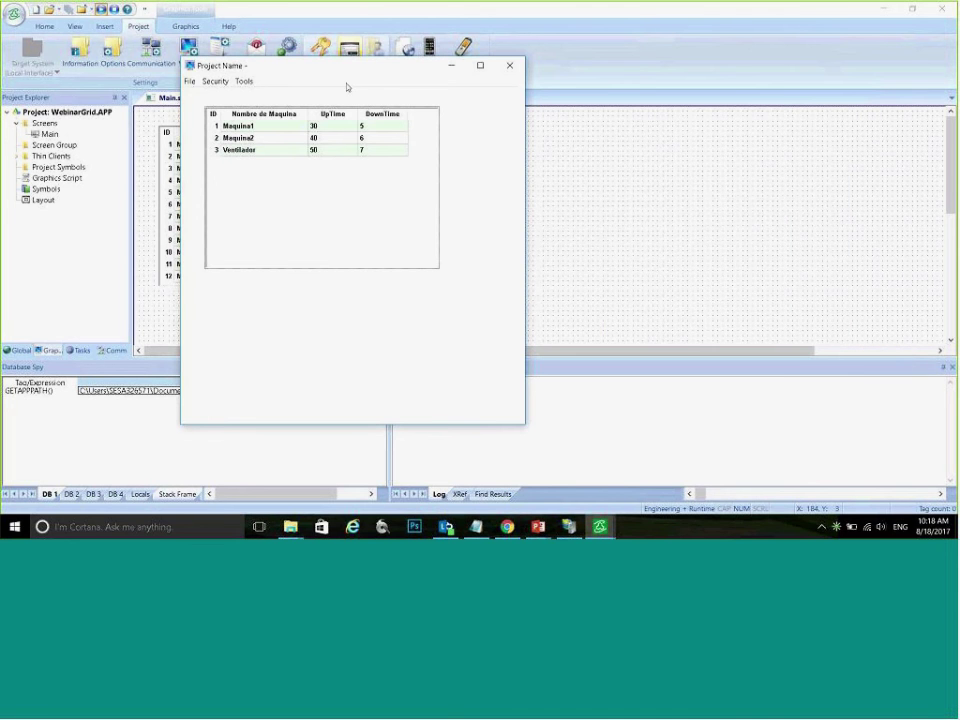
left_click_drag(340, 67, 576, 109)
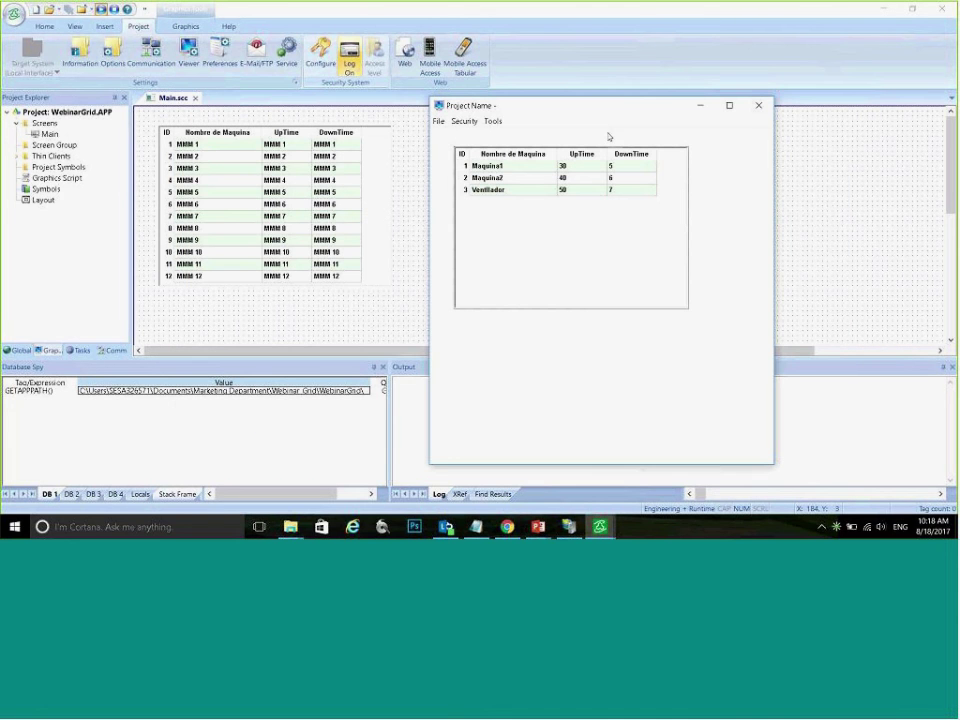
left_click(476, 527)
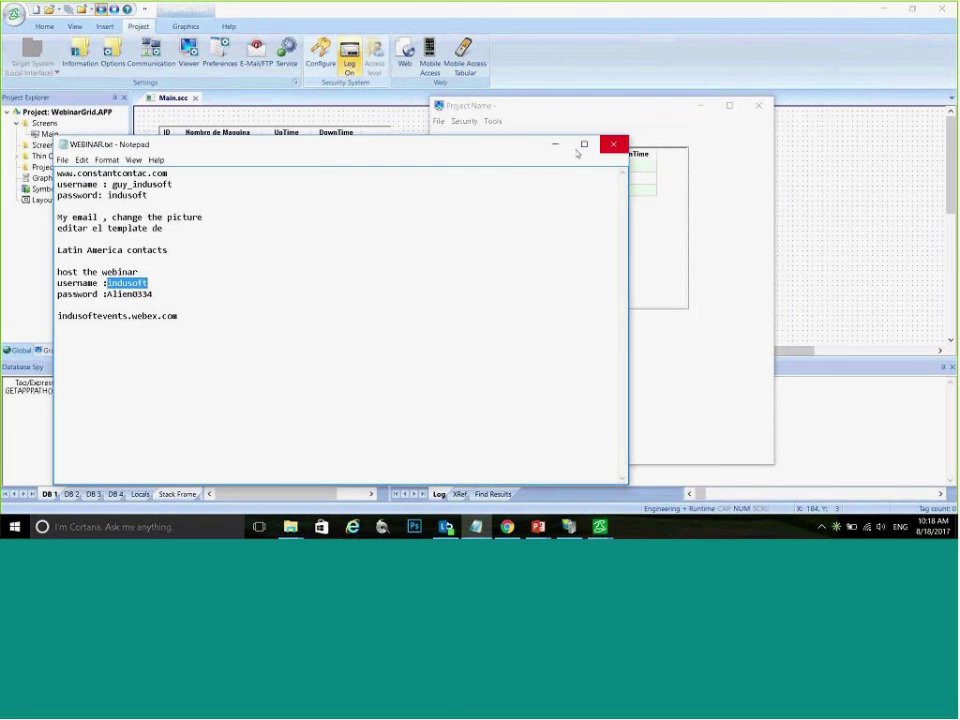
left_click(555, 144)
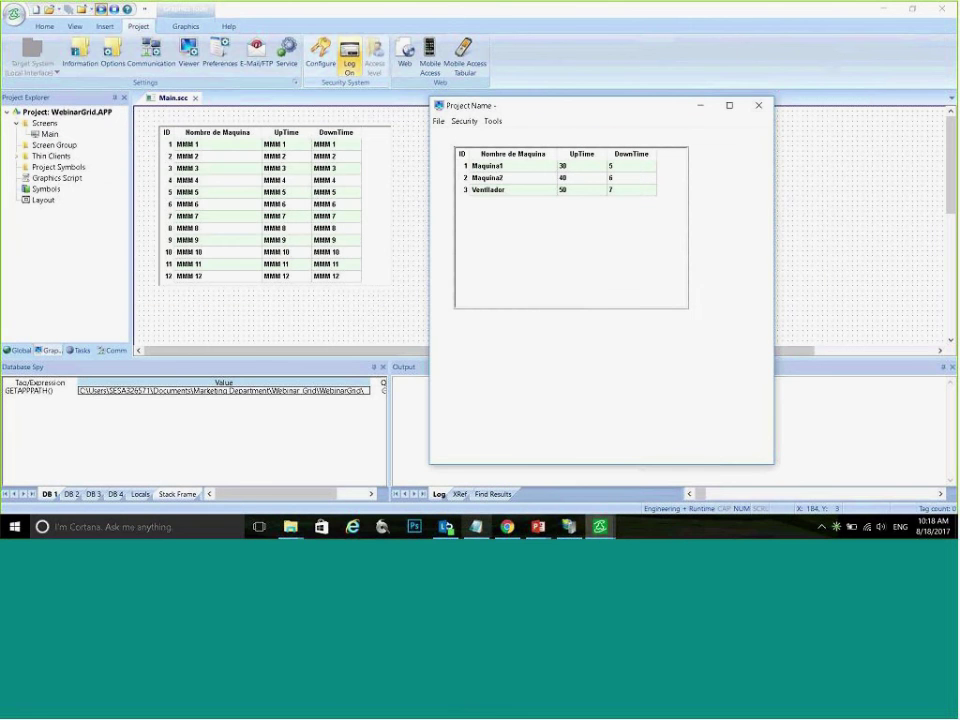
right_click(477, 526)
left_click(450, 499)
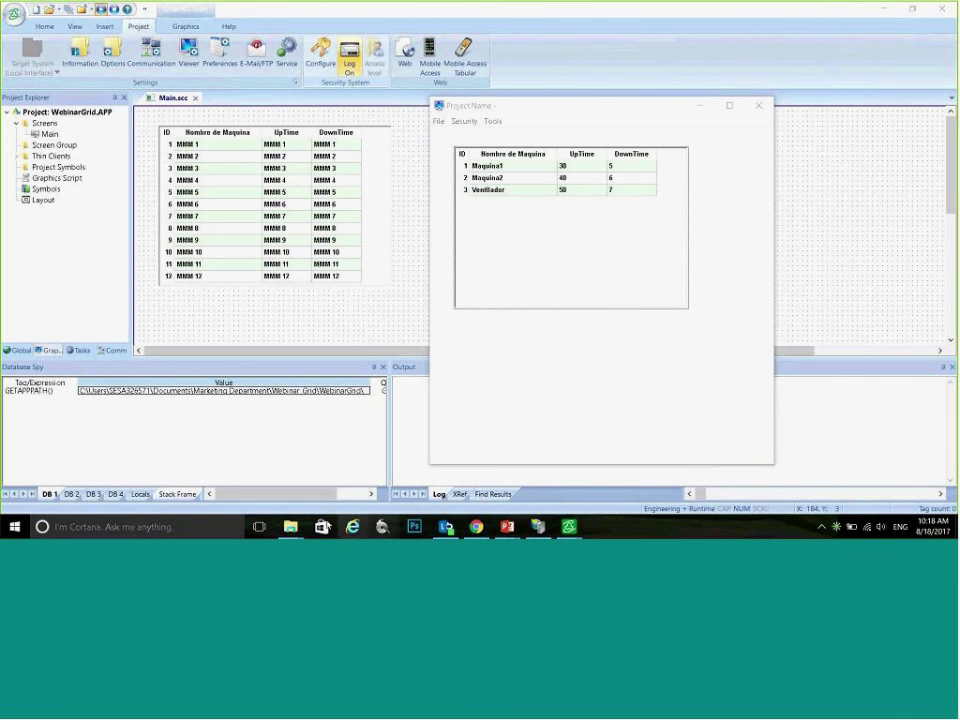
Step: Open DatosPrueba.txt from the WebinarGrid folder beside the viewer, compare its rows with the running grid, and close the file
mouse_move(290, 526)
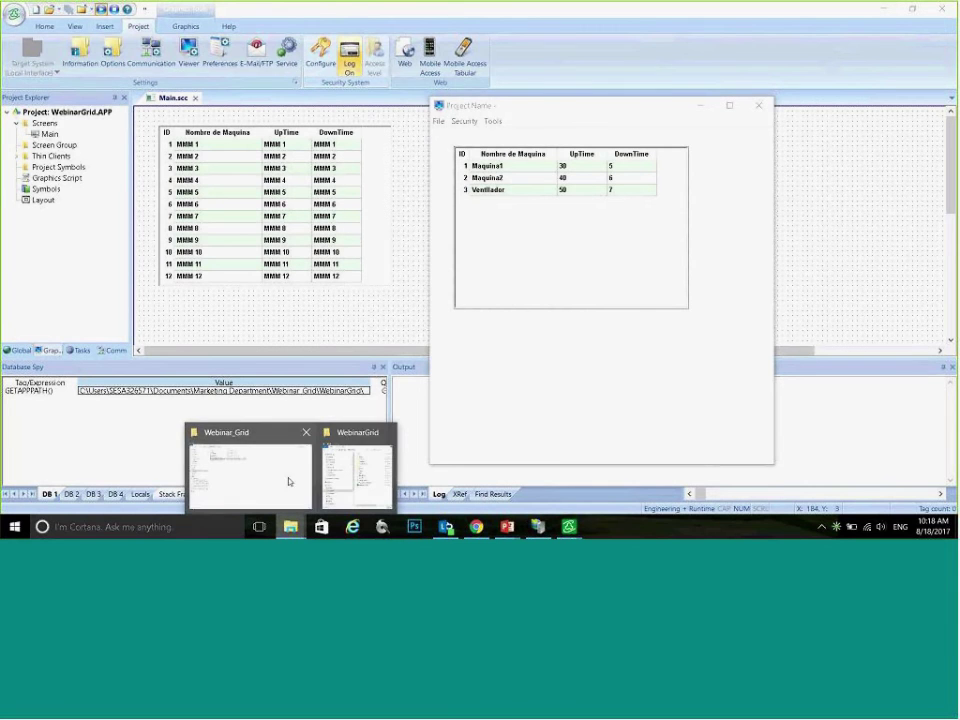
left_click(360, 485)
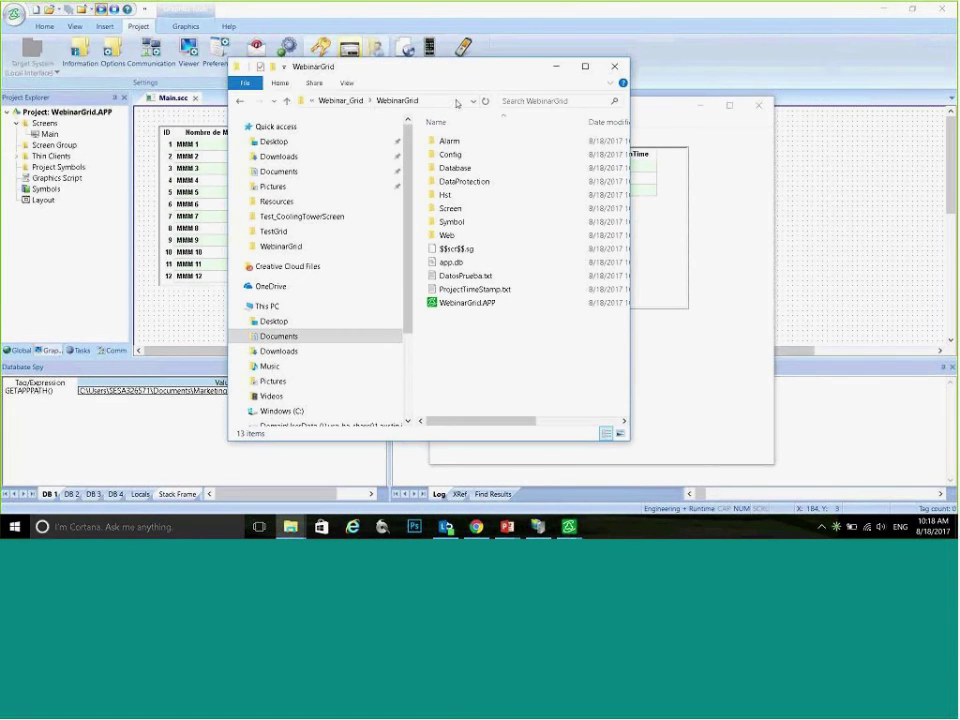
left_click_drag(456, 66, 193, 98)
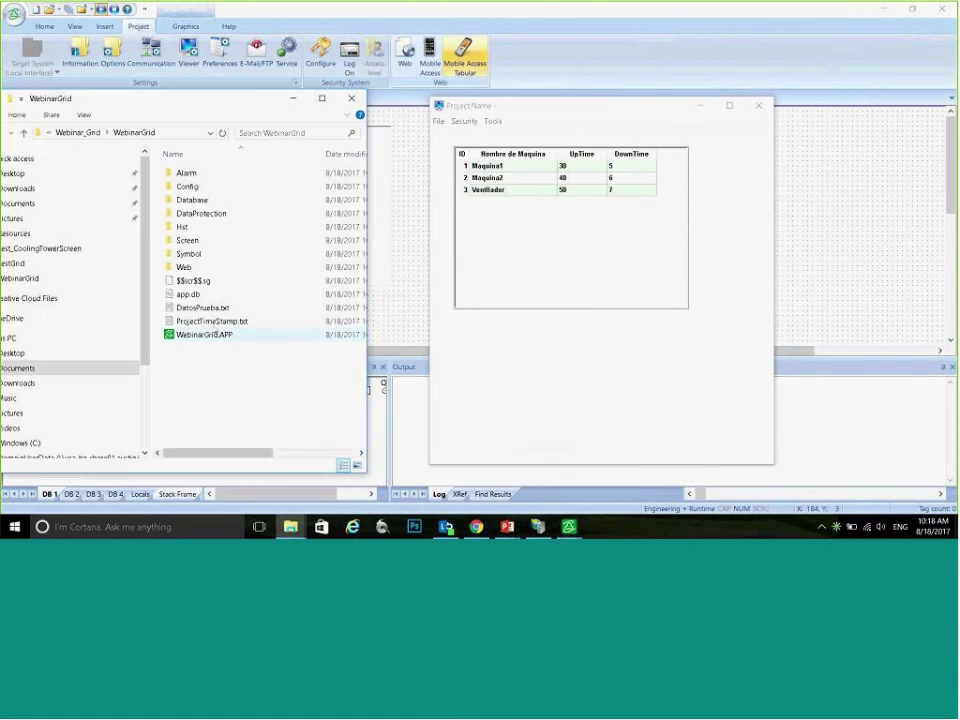
double_click(200, 307)
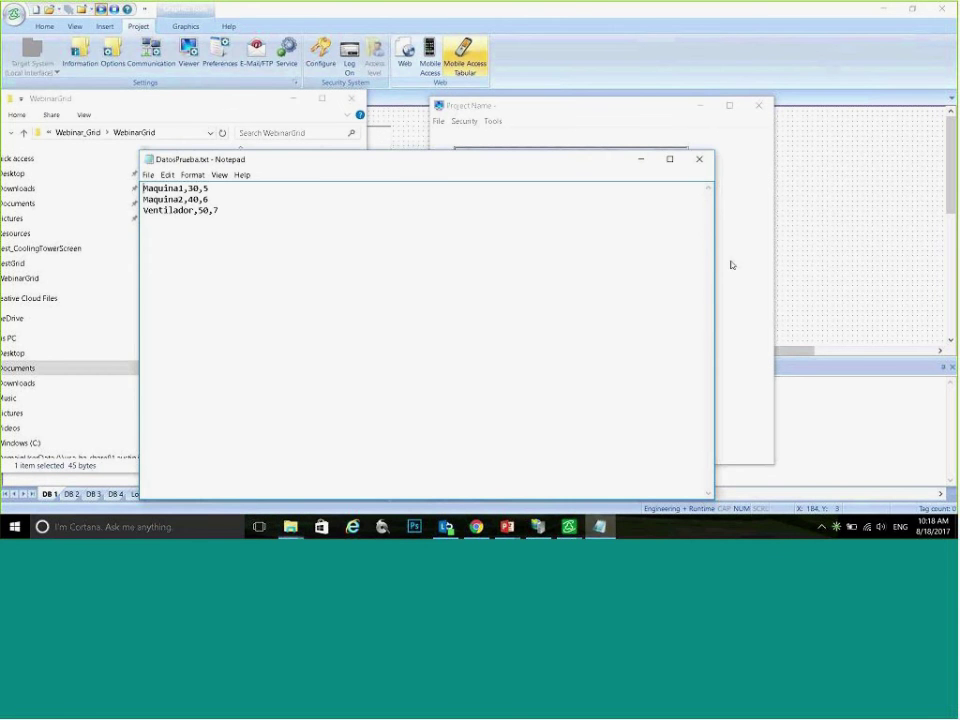
left_click_drag(714, 245, 410, 240)
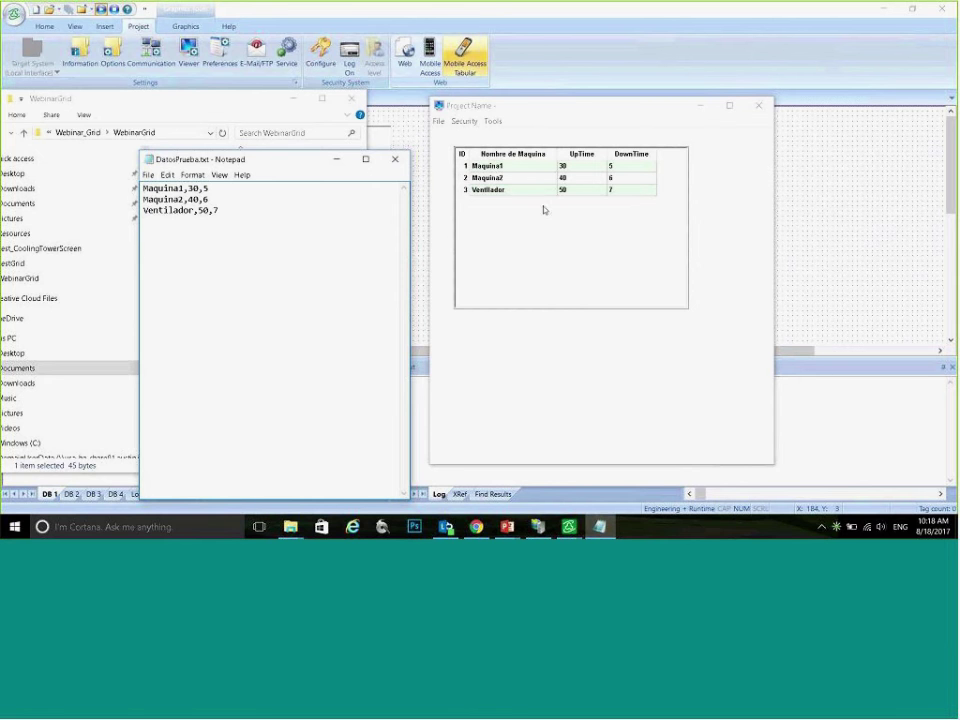
left_click_drag(305, 162, 316, 126)
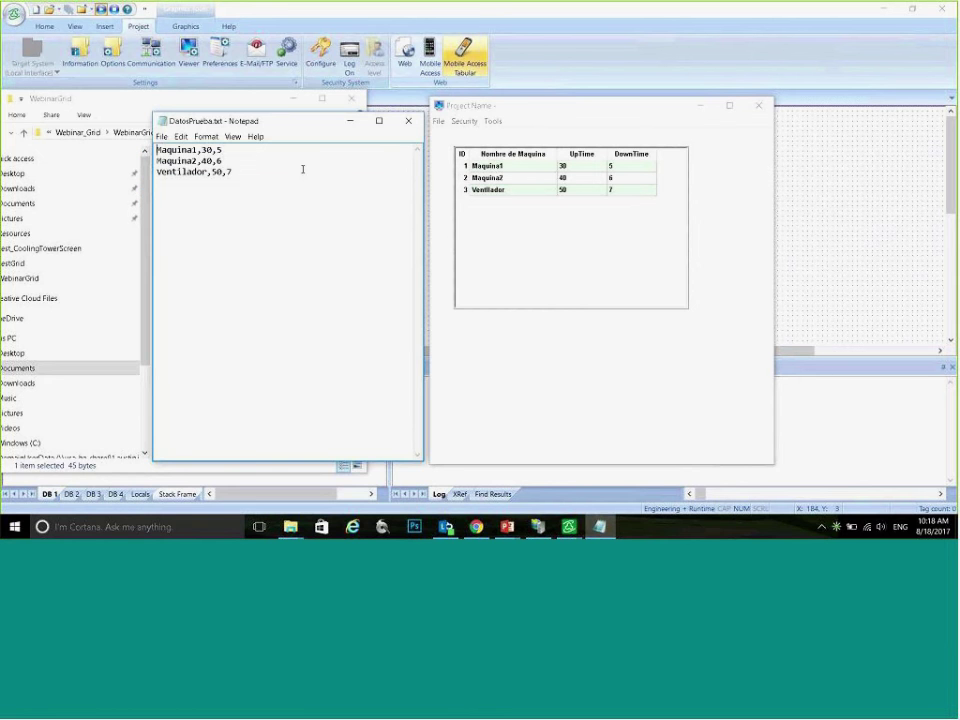
left_click(408, 120)
Step: In the running grid, set DownTime to 15 for Maquina1, 16 for Maquina2 and 17 for Ventilador
left_click(632, 170)
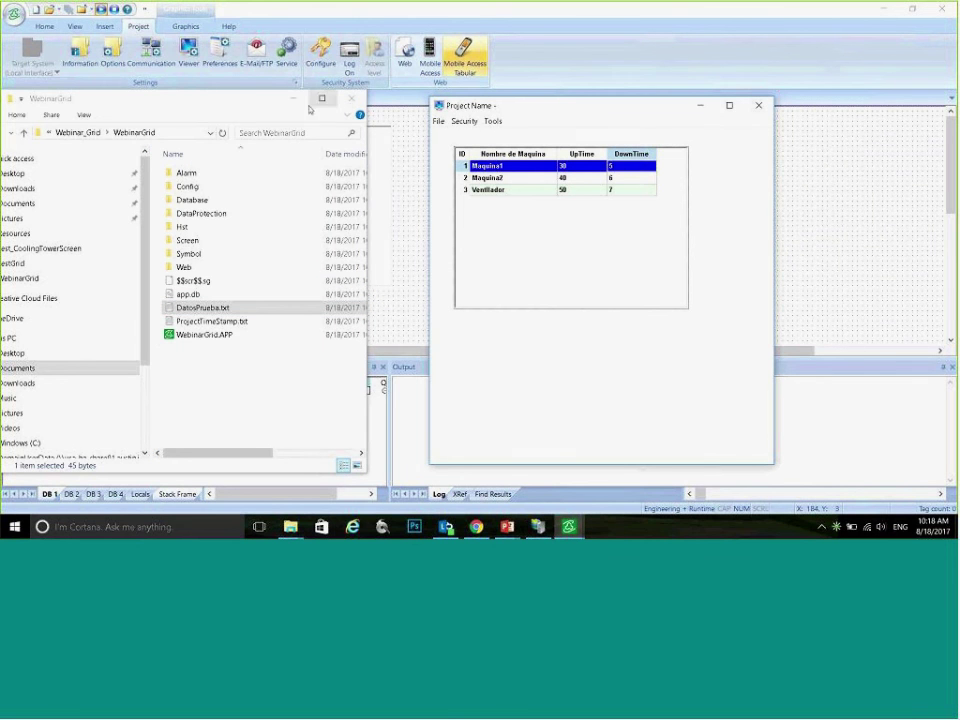
left_click(630, 170)
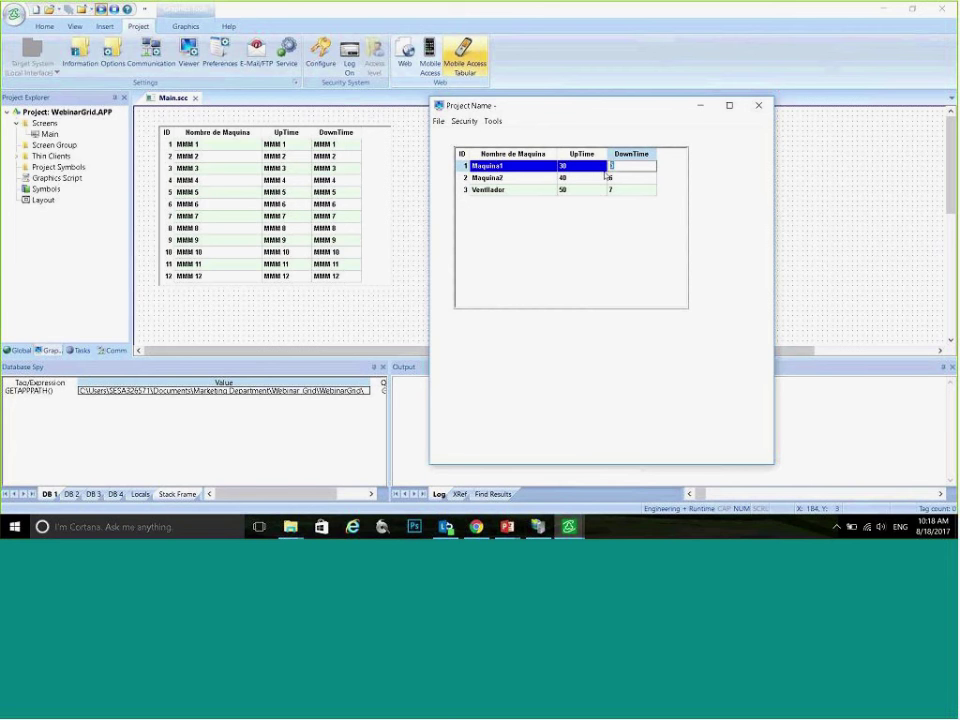
type("15")
left_click(622, 179)
type("16")
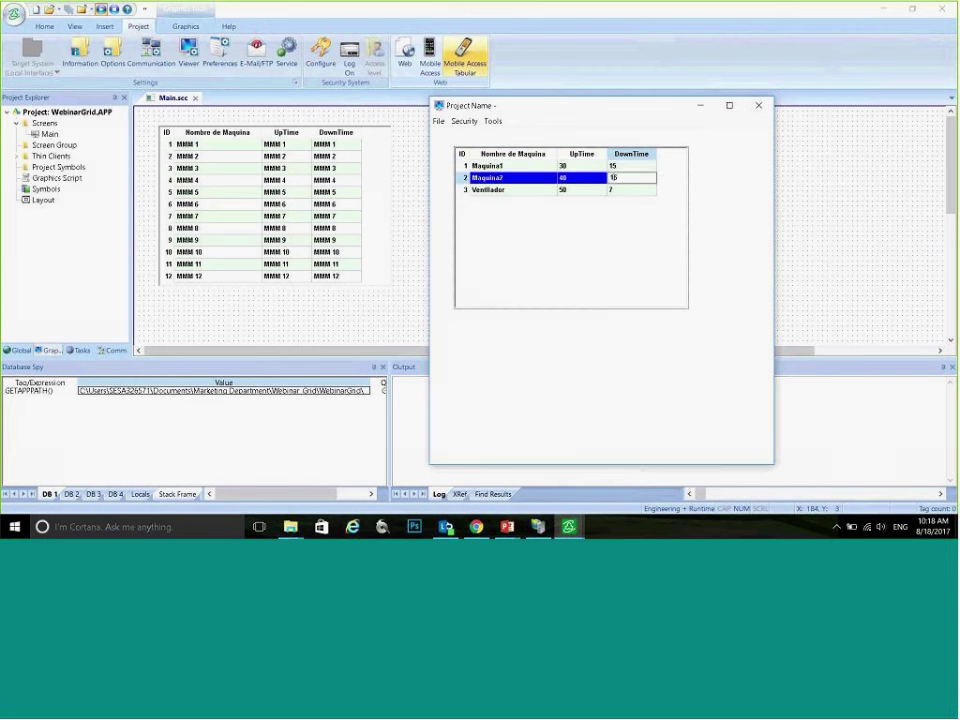
left_click(612, 190)
type("1")
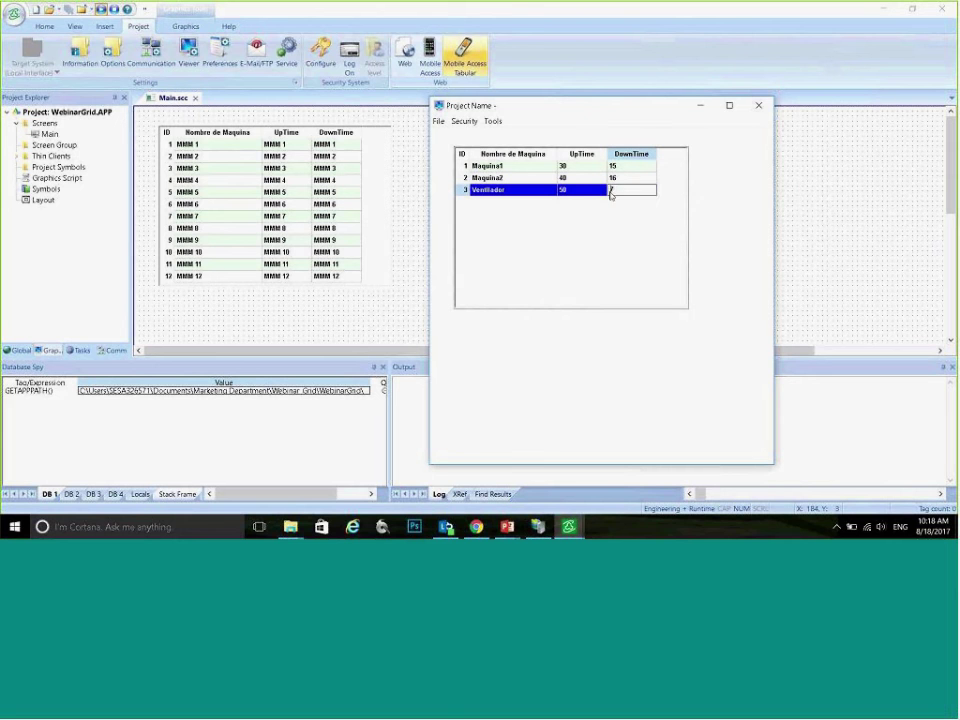
type("7")
key("Return")
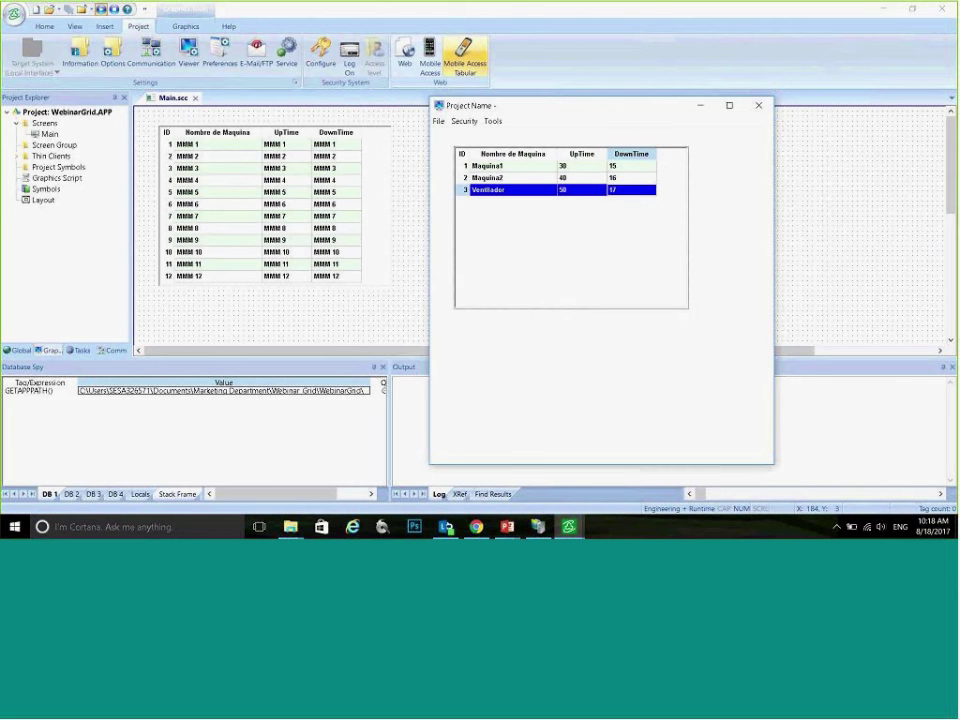
Step: Reopen DatosPrueba.txt from the WebinarGrid folder to check whether the DownTime edits were written to the file
left_click(290, 526)
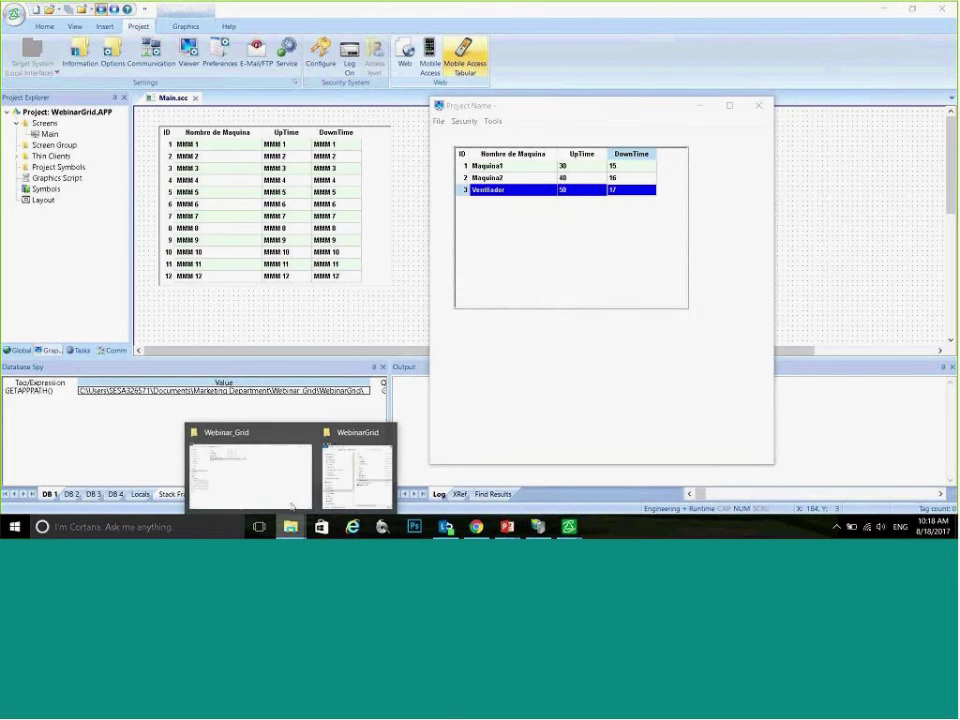
left_click(350, 470)
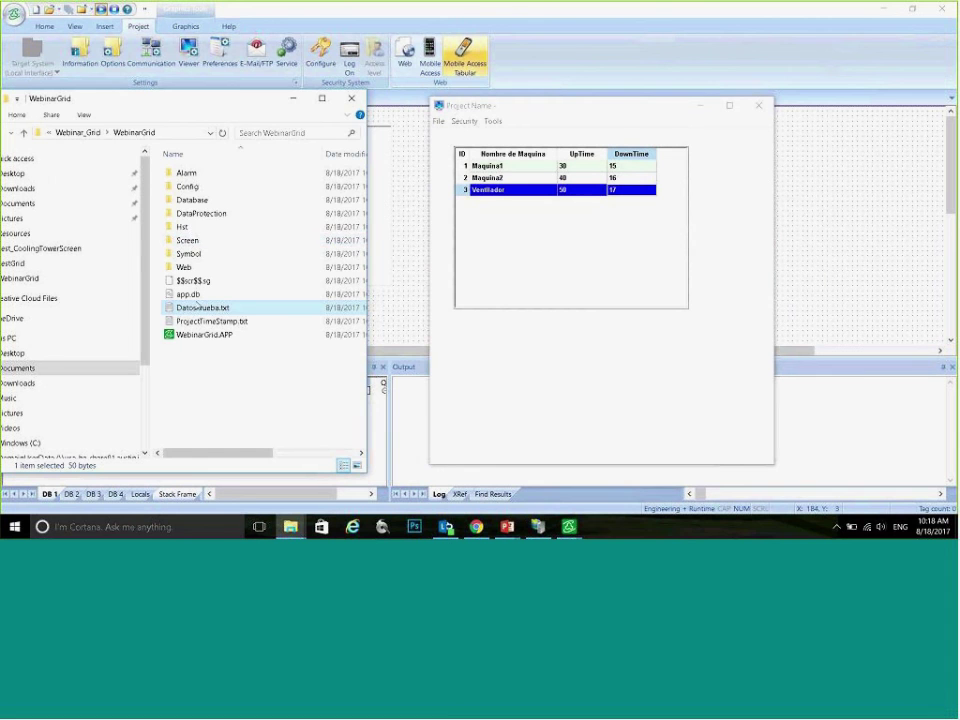
double_click(207, 307)
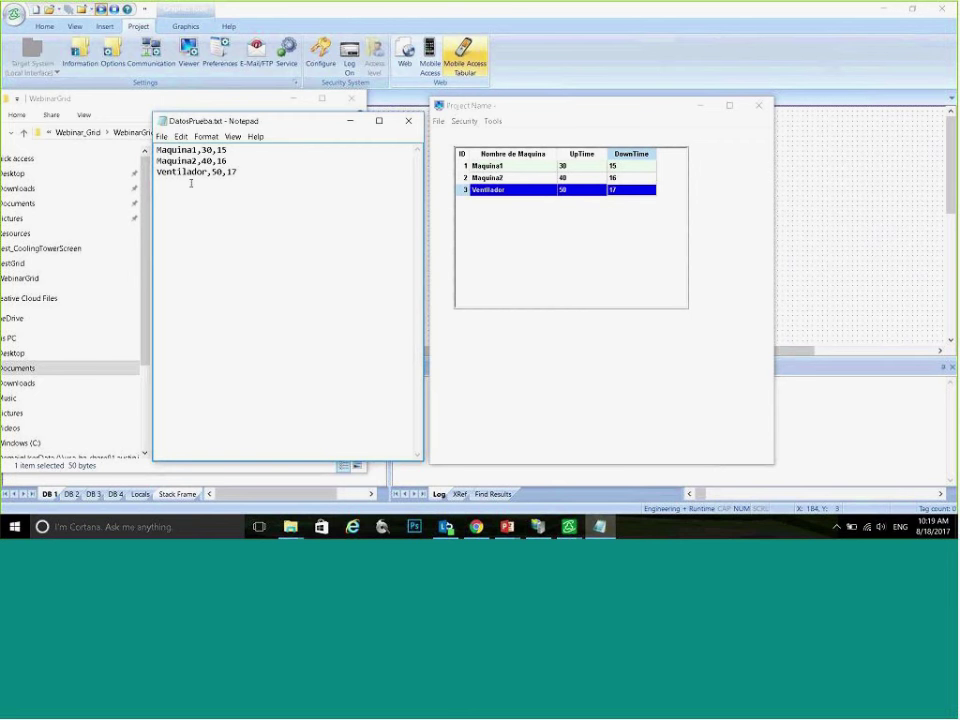
Step: Try to save 177 as the Ventilador row's last value in DatosPrueba.txt, and close the file without saving
left_click(246, 170)
type("7")
left_click(411, 124)
left_click(444, 280)
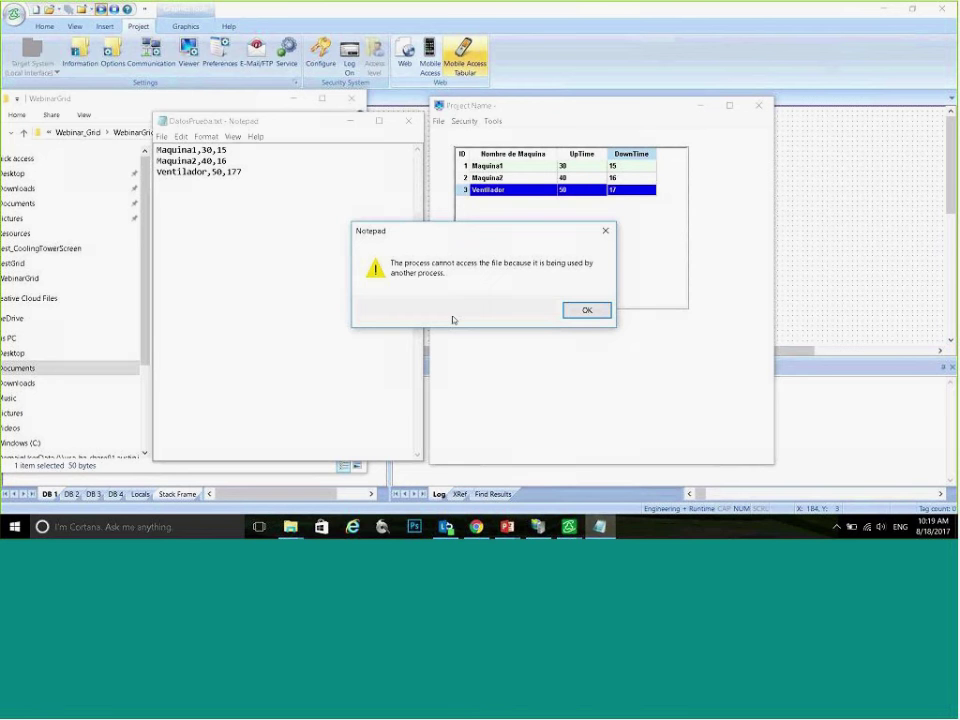
left_click(605, 230)
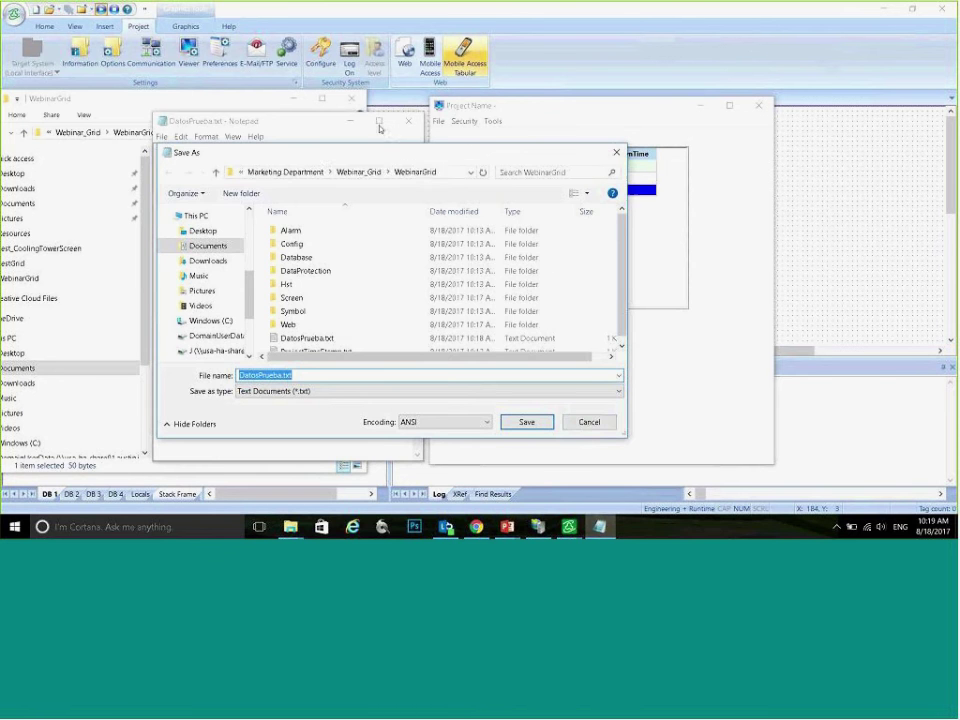
left_click(589, 422)
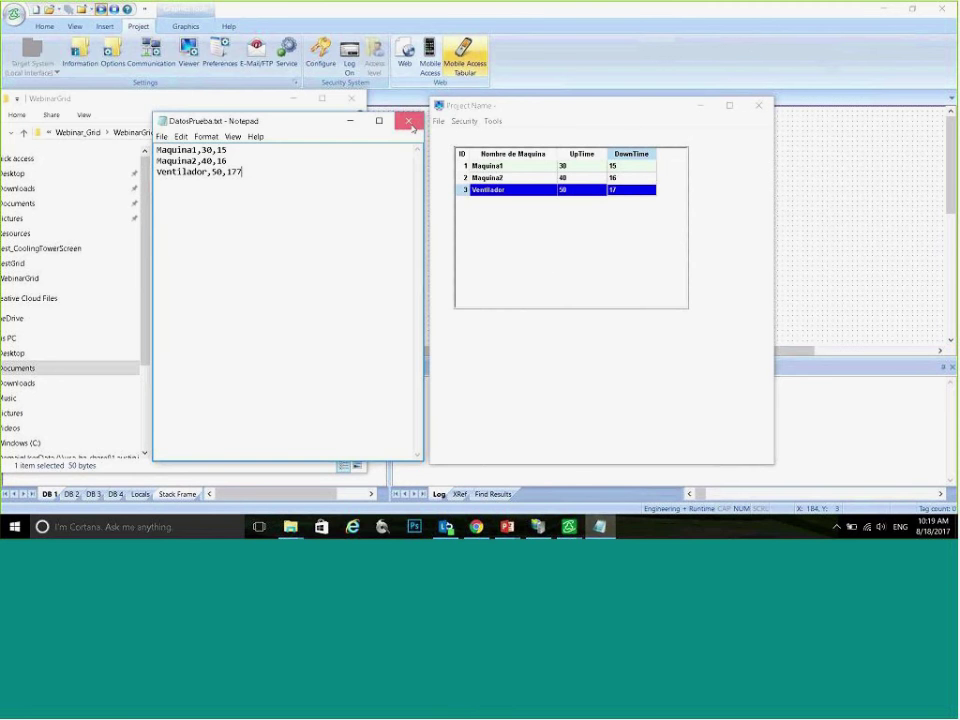
left_click(411, 124)
left_click(499, 279)
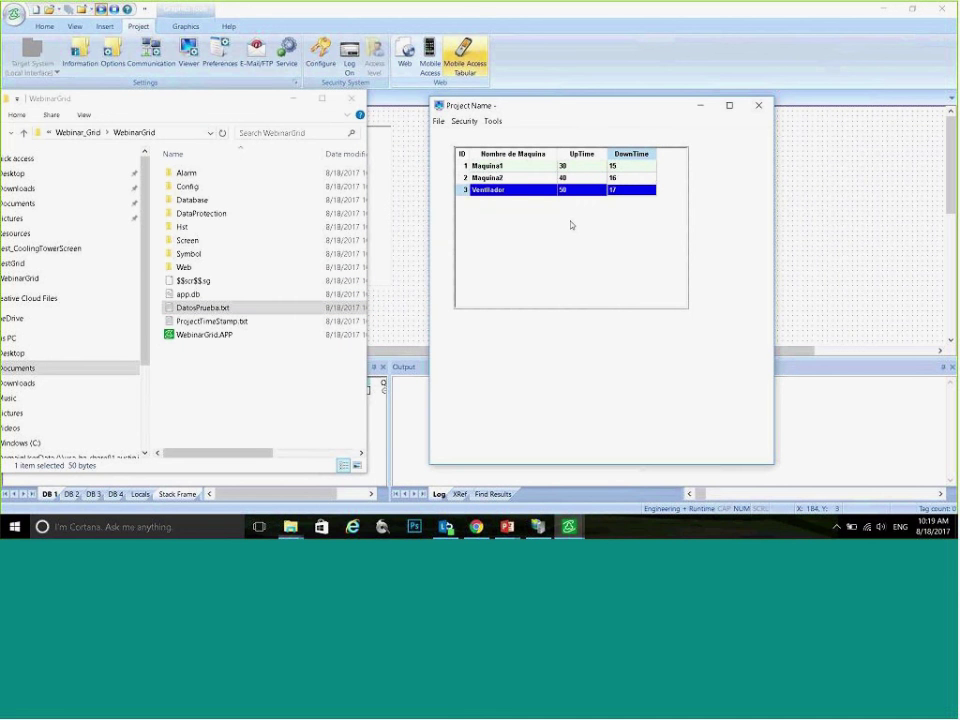
left_click(532, 184)
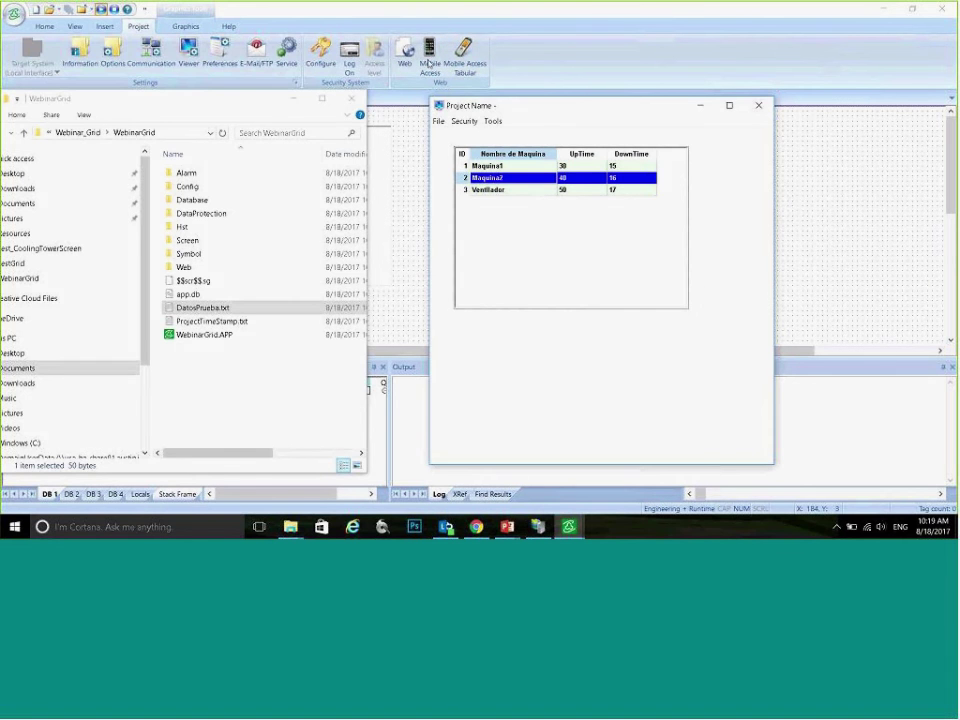
left_click(294, 99)
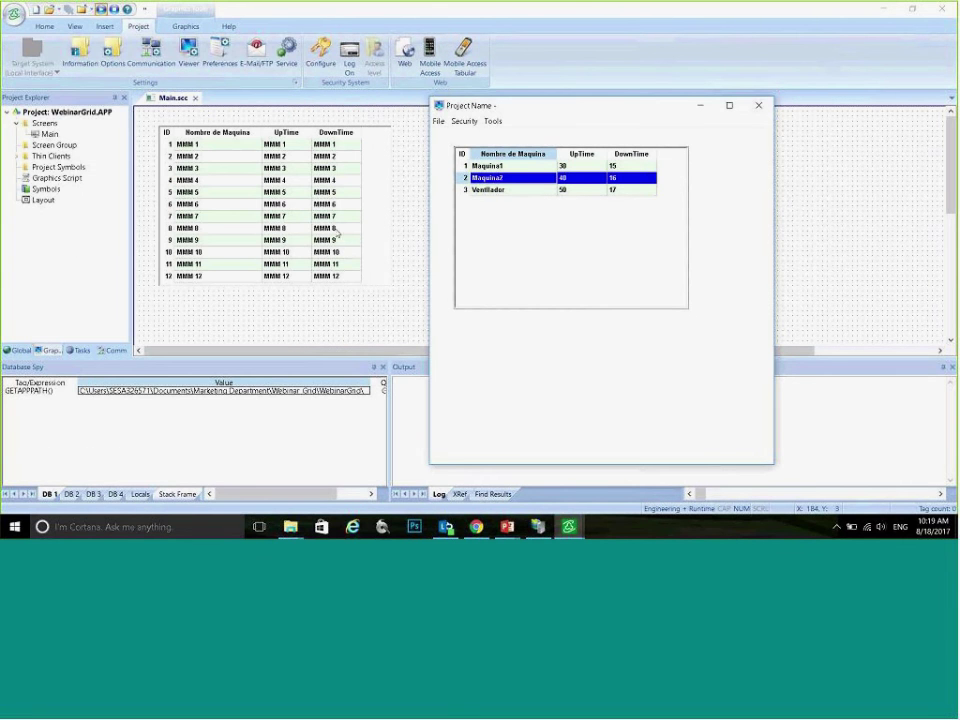
left_click(354, 260)
double_click(298, 192)
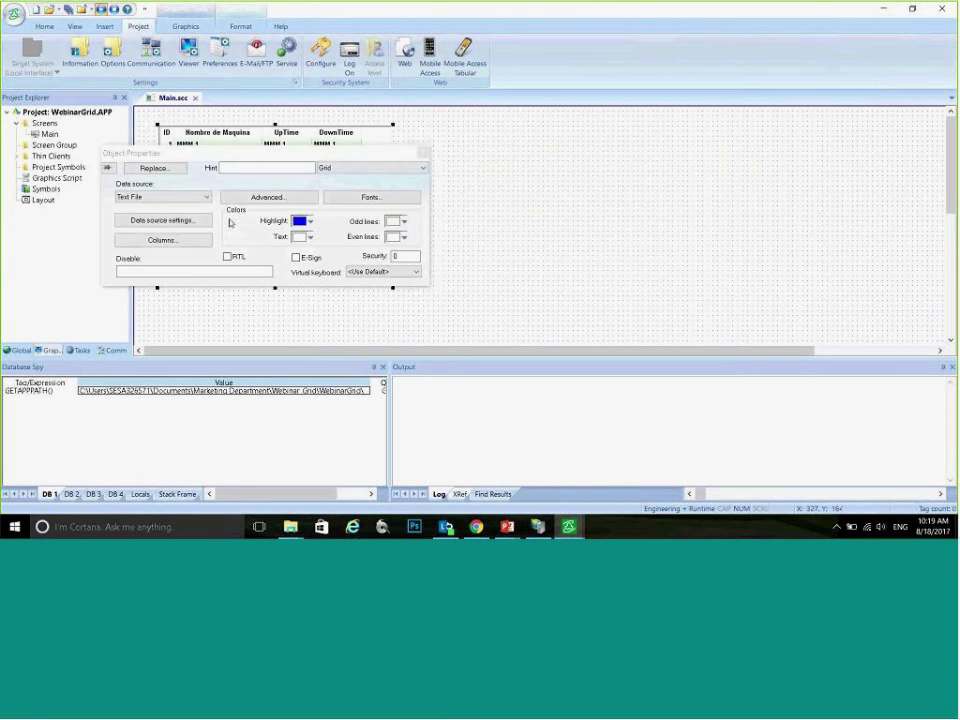
left_click_drag(254, 157, 551, 142)
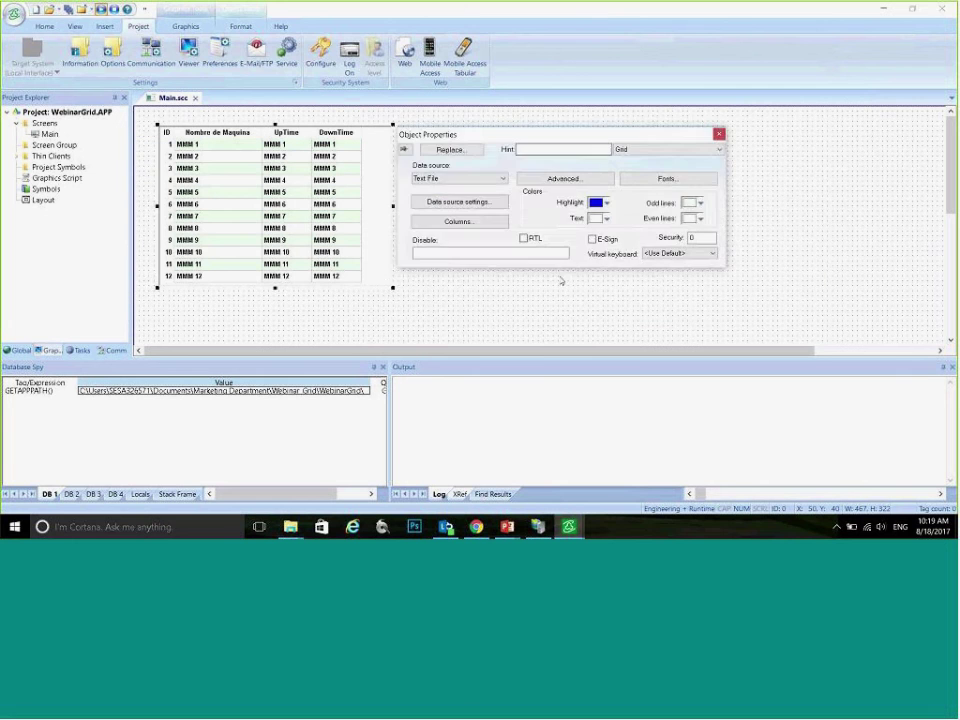
left_click(360, 167)
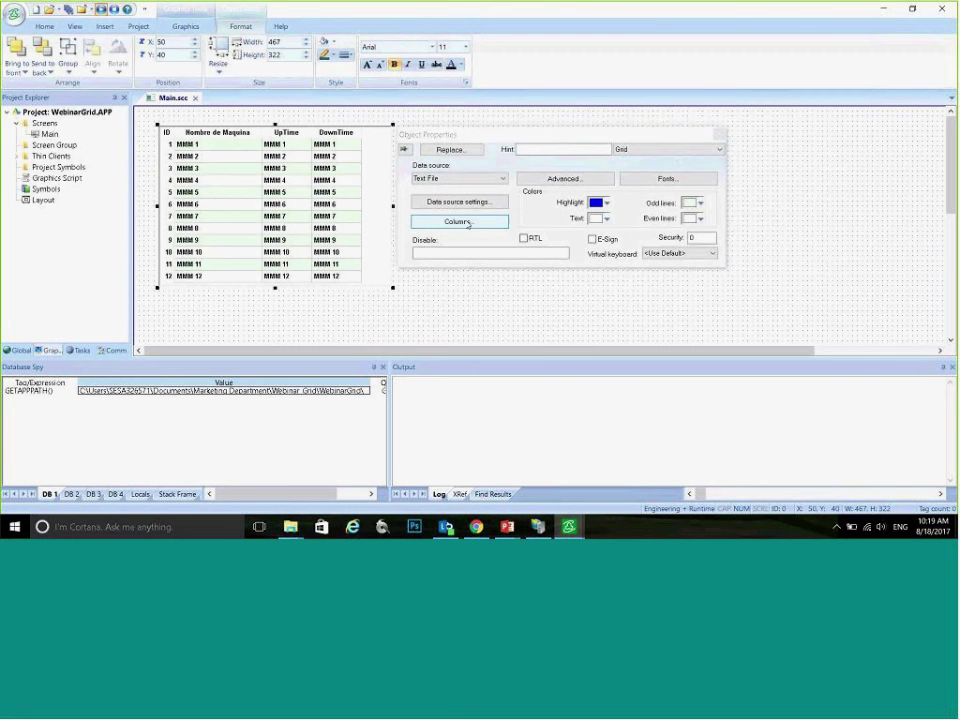
left_click(468, 222)
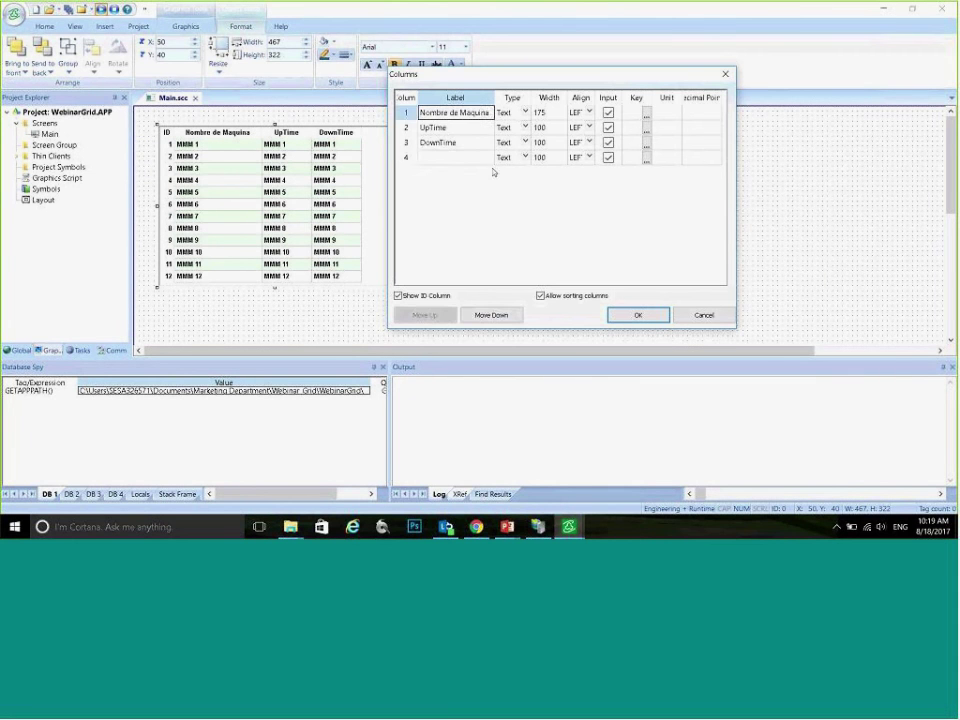
left_click(427, 163)
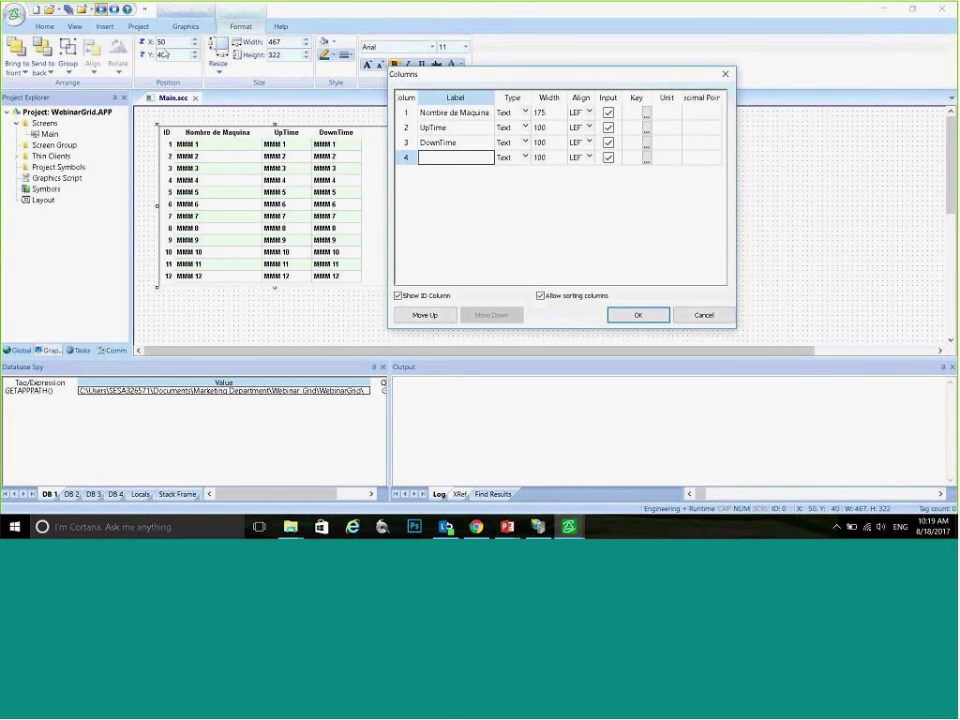
left_click(702, 316)
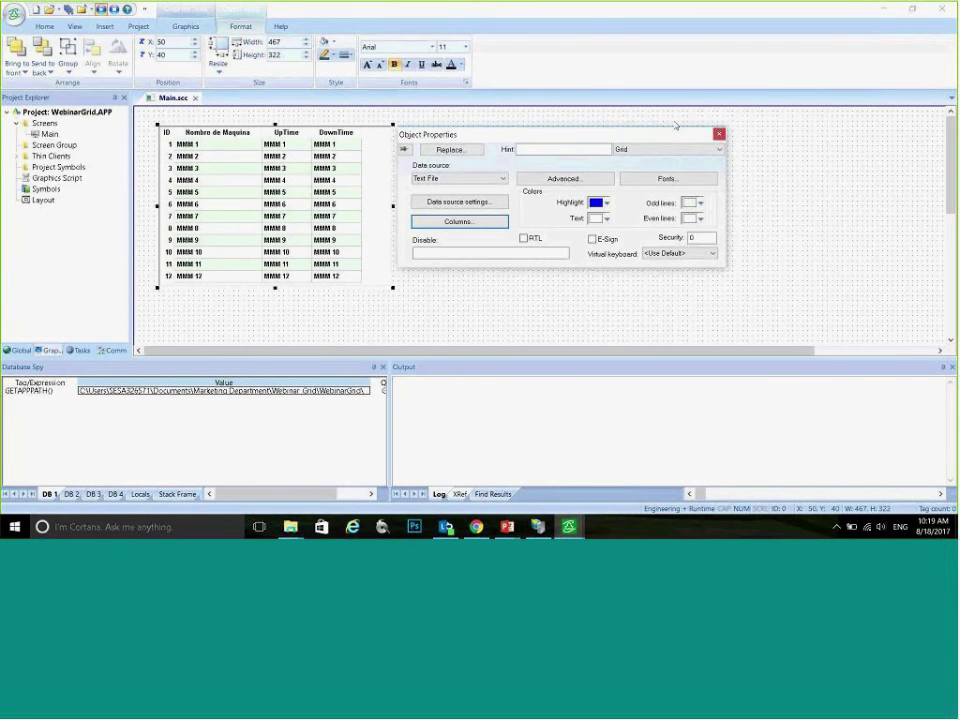
left_click(720, 133)
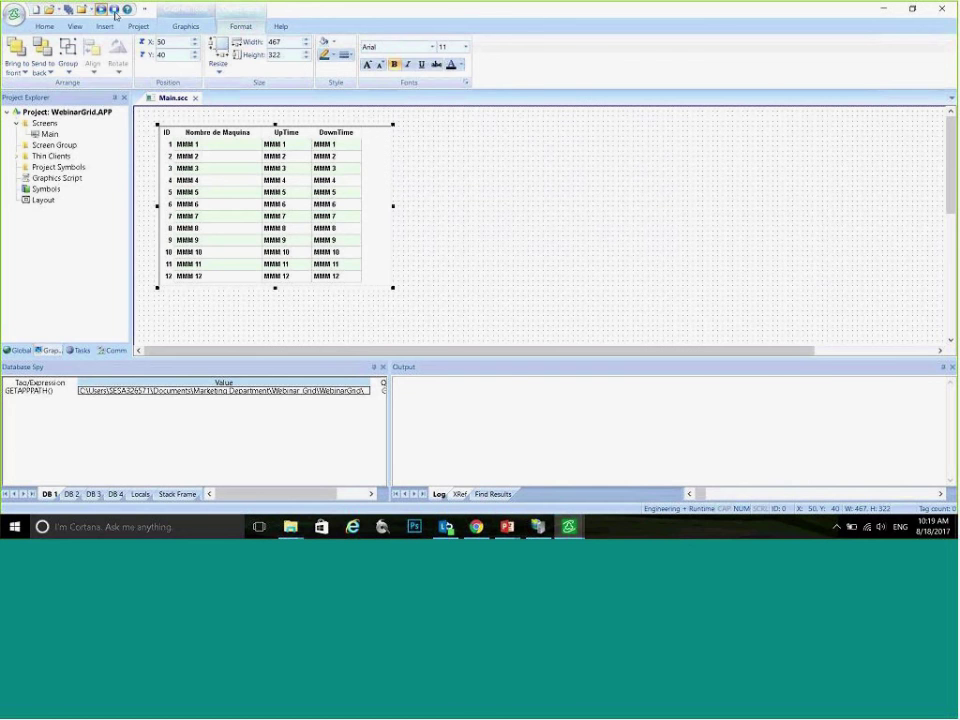
Step: In the Main screen grid's column settings, set the UpTime and DownTime columns to the Numeric type
double_click(325, 240)
left_click(460, 221)
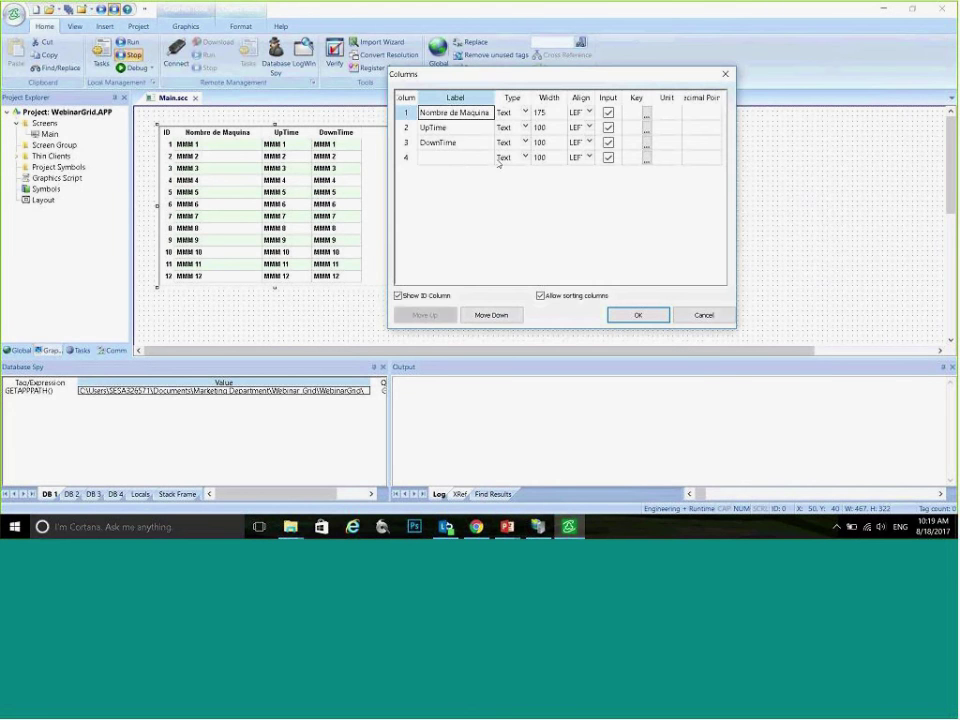
left_click_drag(548, 140, 612, 195)
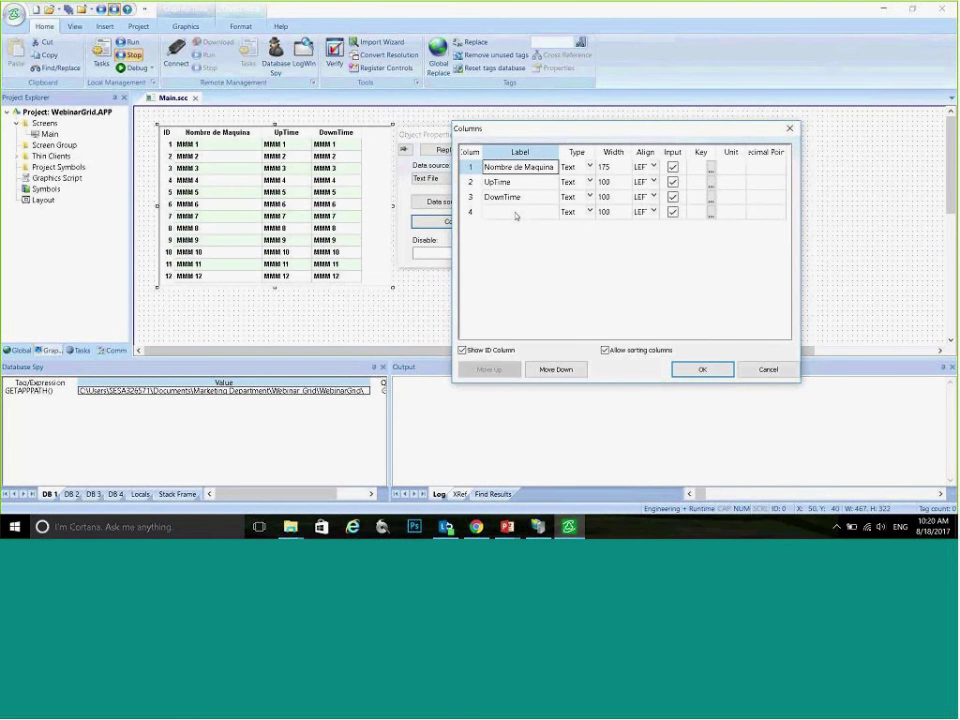
left_click(580, 212)
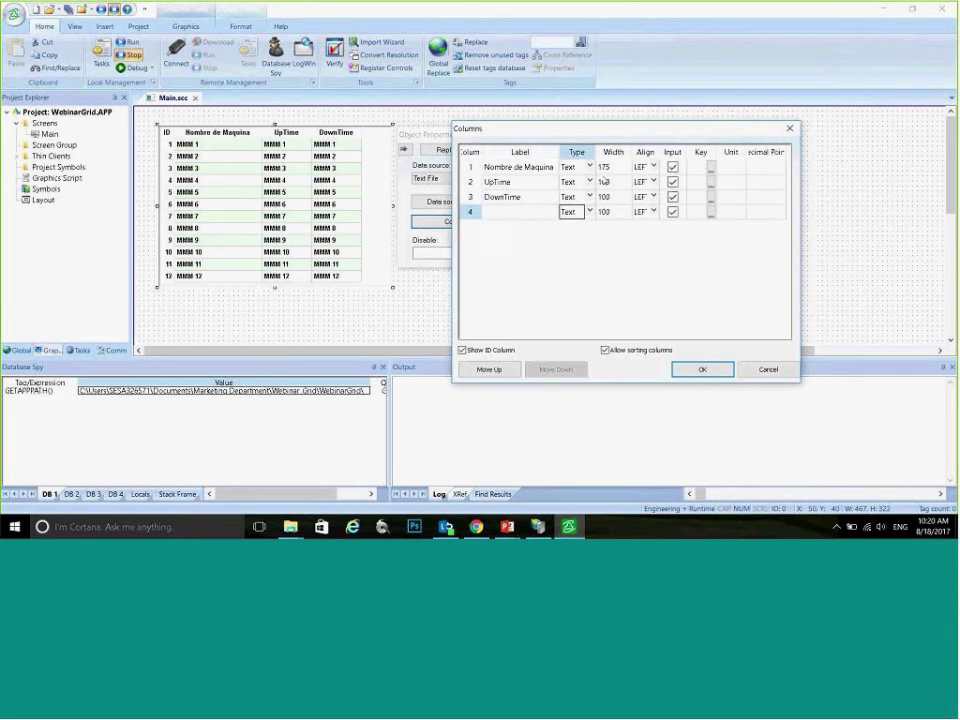
left_click(589, 182)
left_click(589, 182)
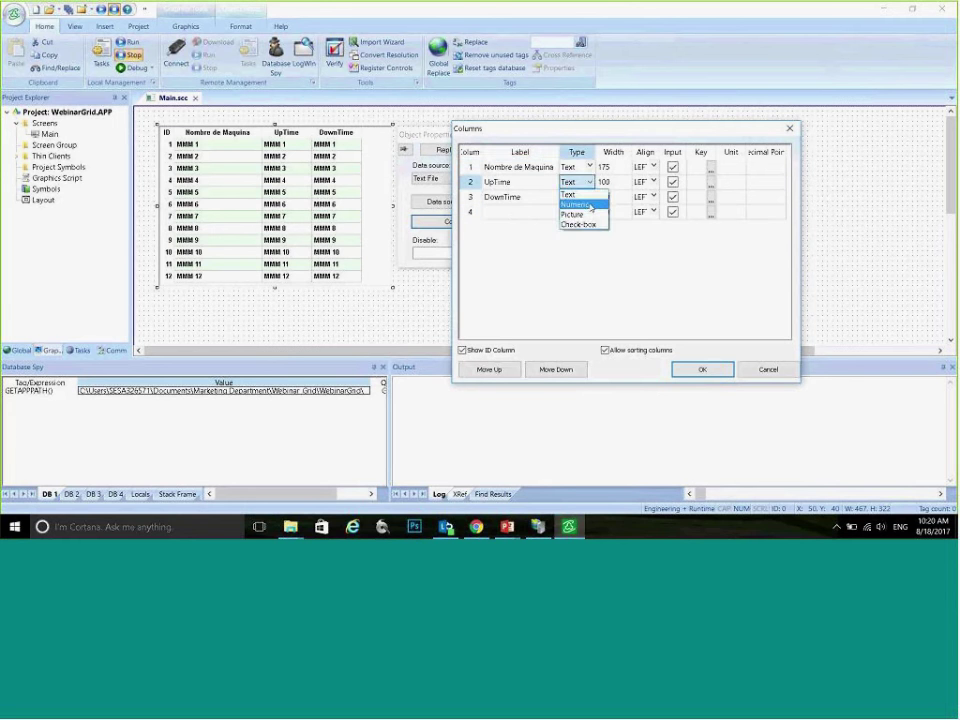
left_click(590, 204)
left_click(589, 197)
left_click(589, 197)
left_click(582, 220)
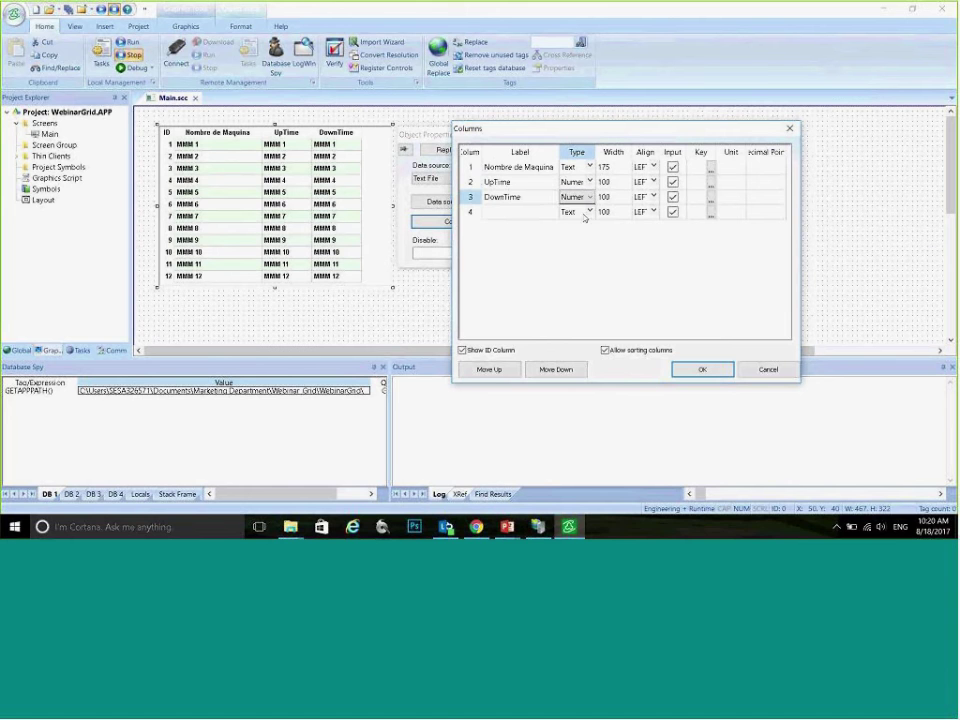
Step: Add a fourth grid column labelled Icono with the Picture type
left_click(562, 213)
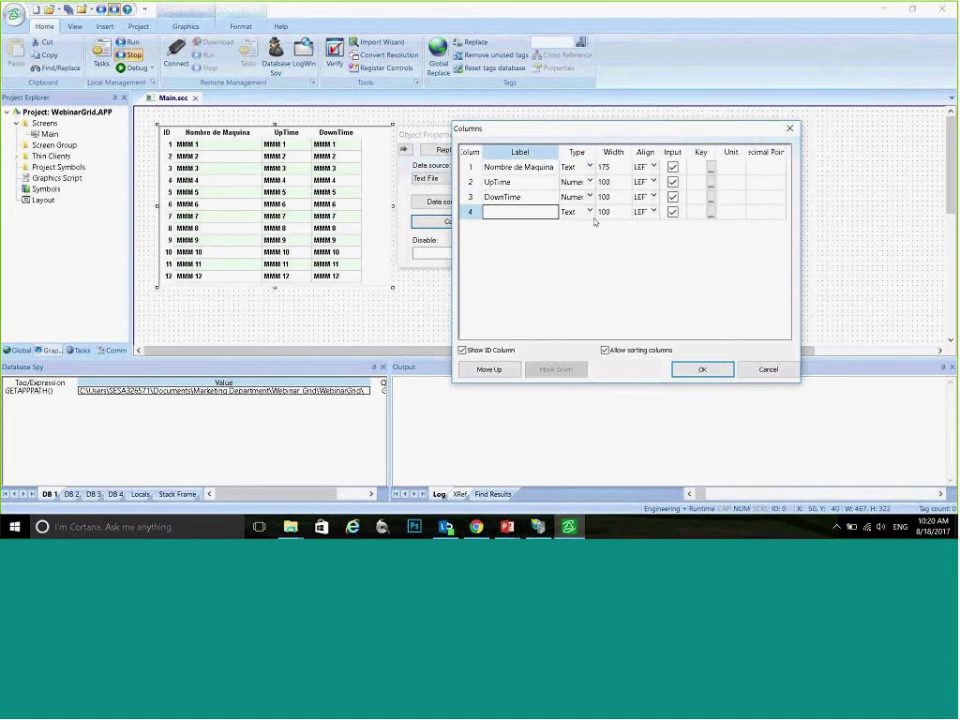
left_click(589, 212)
left_click(589, 212)
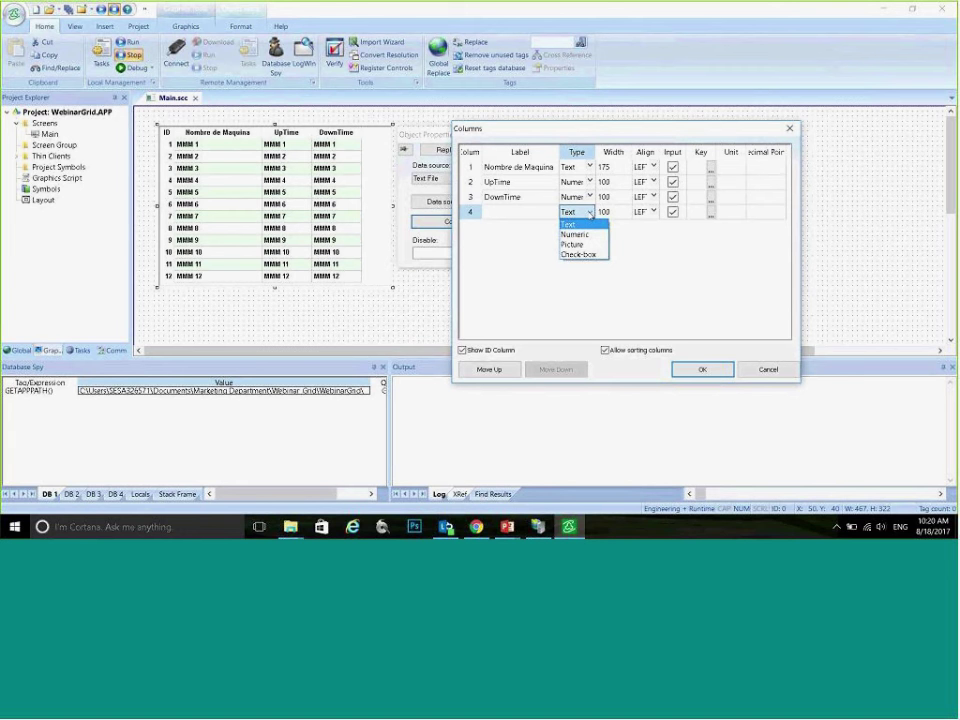
left_click(572, 244)
left_click(520, 215)
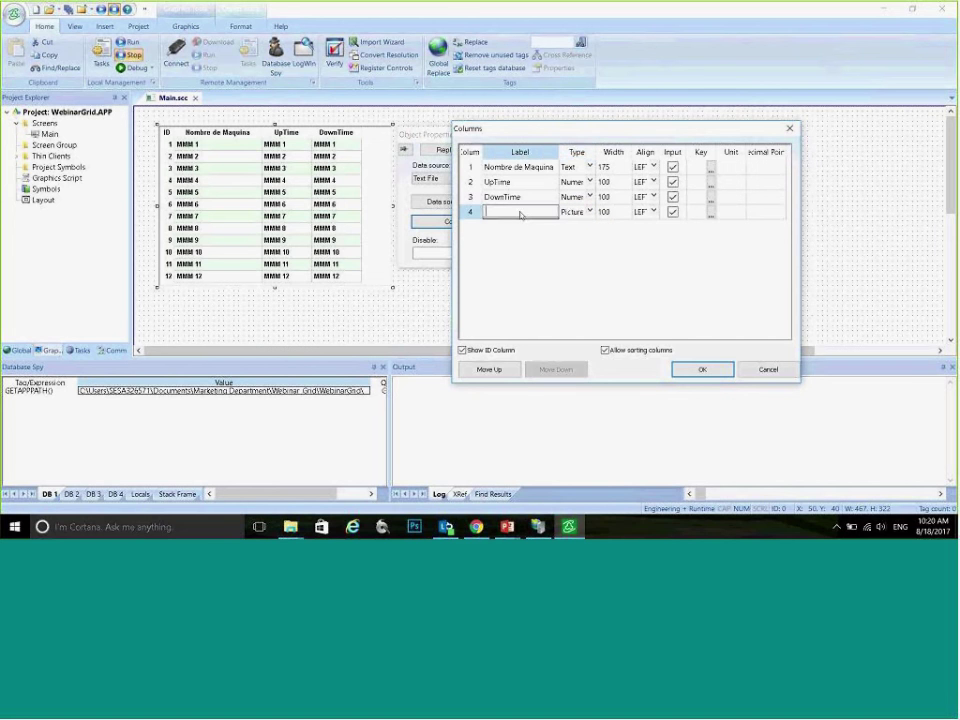
type("Icono")
key("Return")
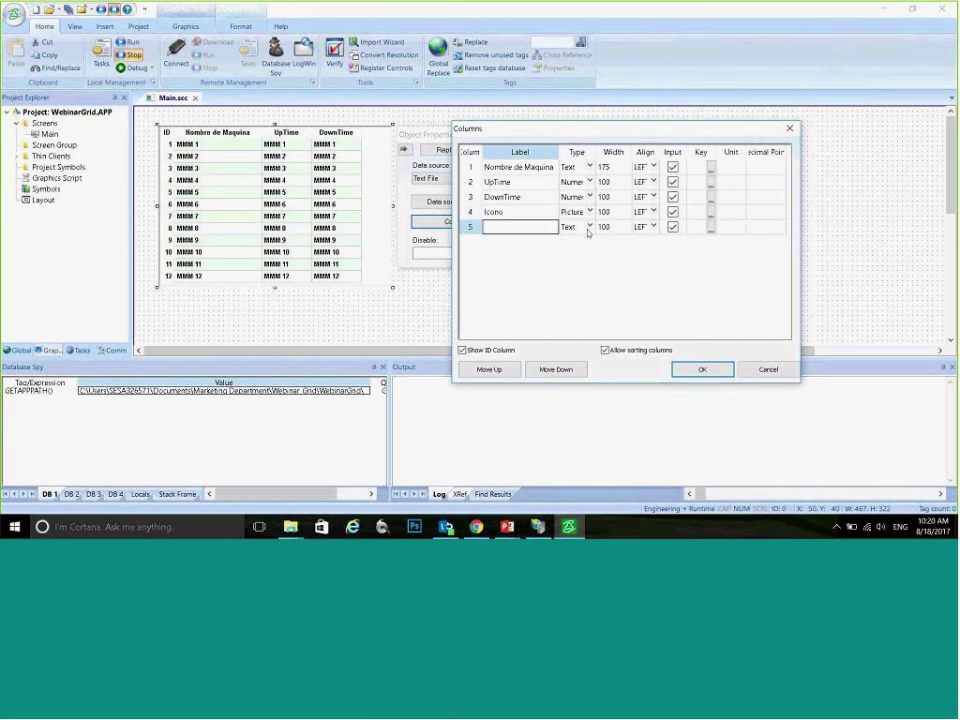
Step: Add a fifth grid column labelled Seleccion with the Check-box type
left_click(575, 227)
left_click(589, 227)
left_click(597, 270)
left_click(525, 229)
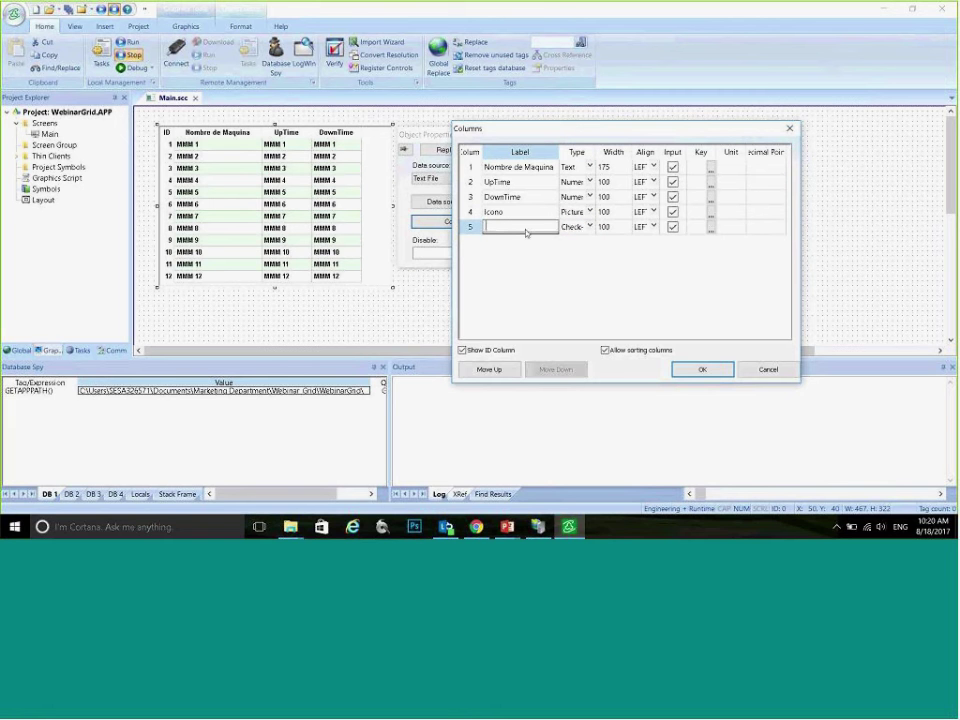
type("Seleccion")
key("Return")
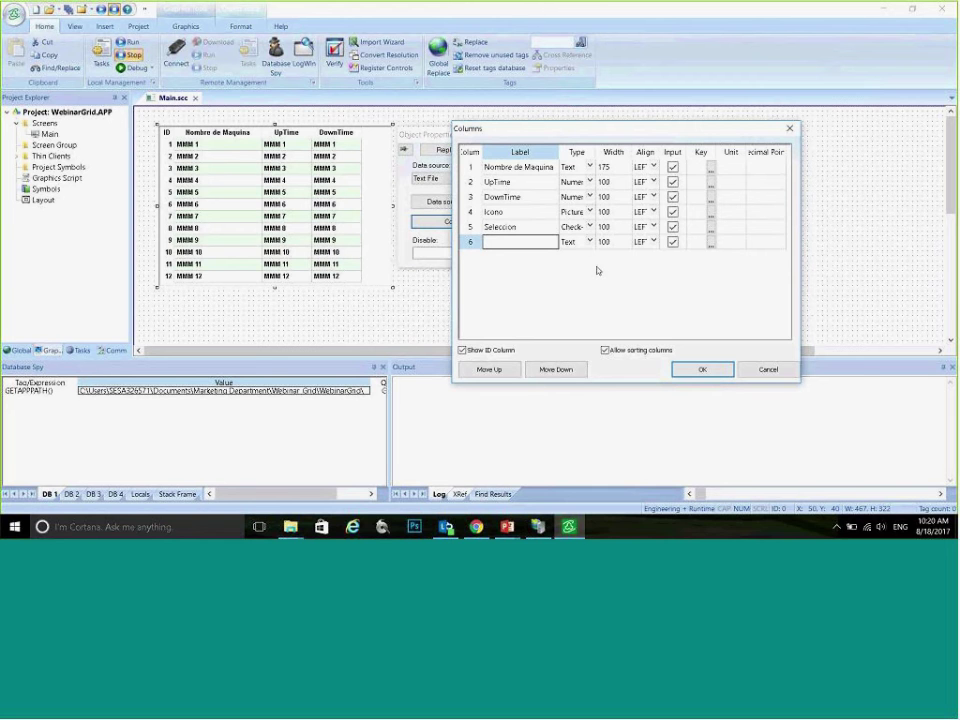
Step: Disable input for the Icono column, and widen the grid on the Main screen until all its columns fit
left_click(672, 211)
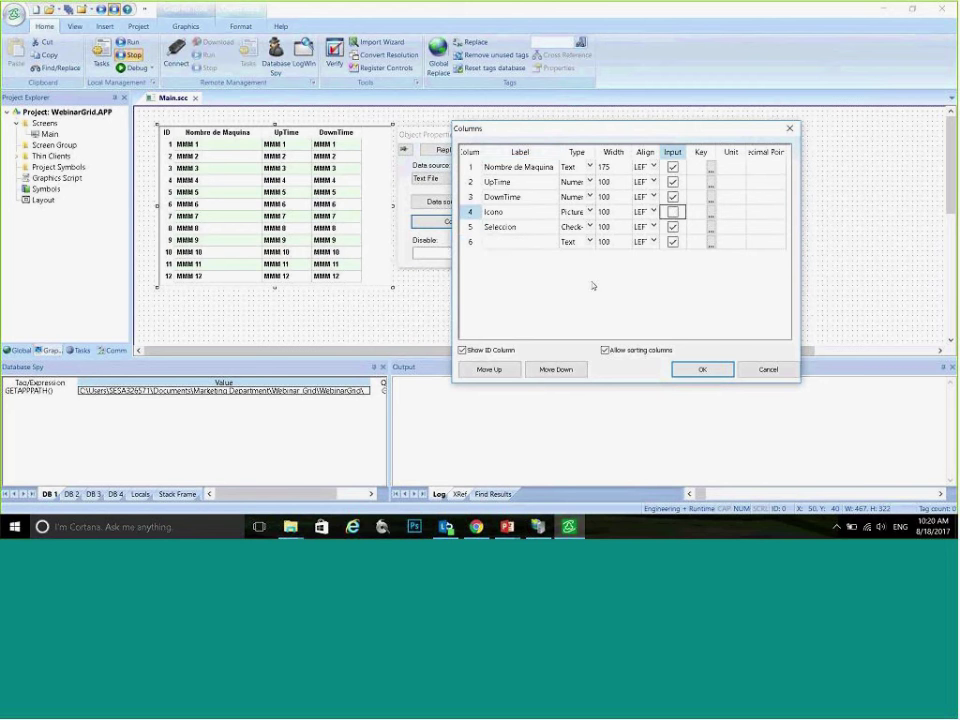
left_click(690, 369)
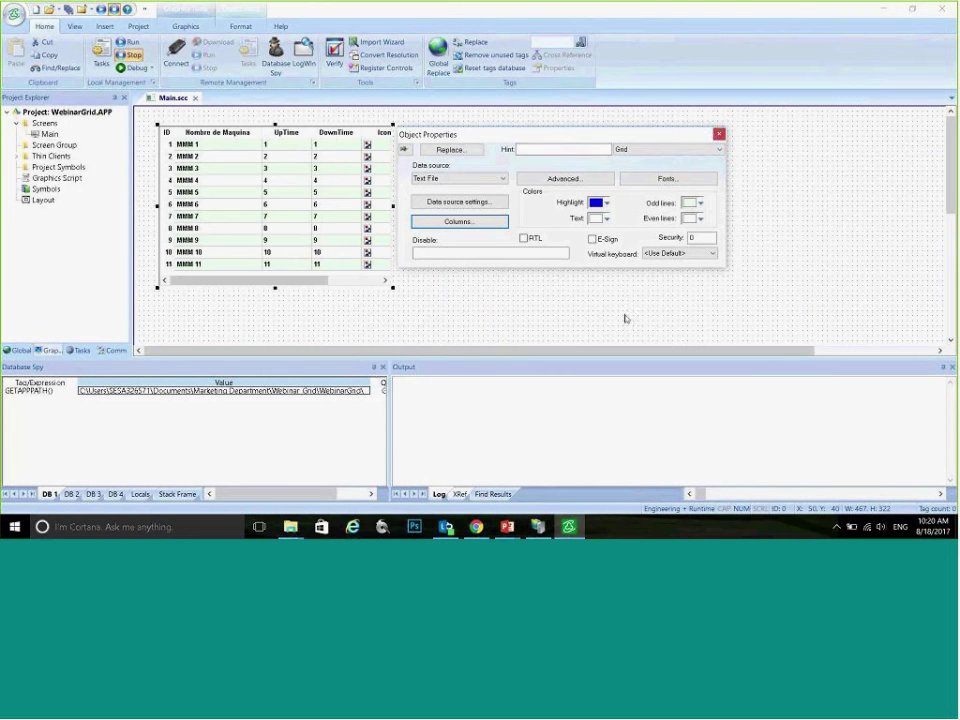
left_click(719, 134)
left_click_drag(393, 205, 492, 229)
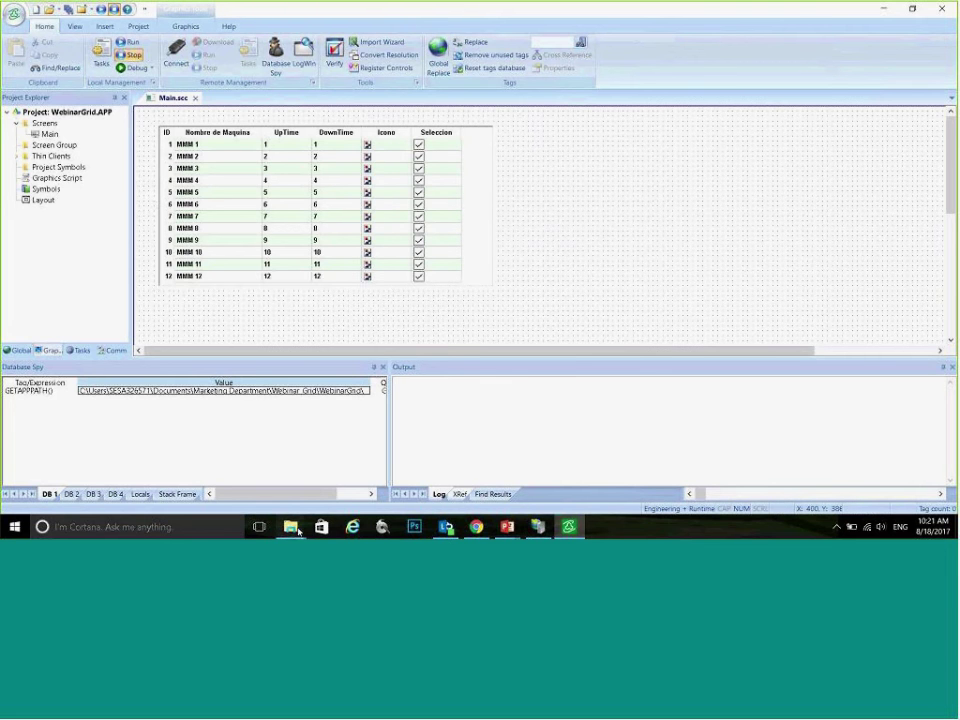
Step: In File Explorer, copy ArrowGreen.bmp and ArrowRed.bmp from the Webinar_Grid folder into the WebinarGrid project folder
mouse_move(298, 530)
left_click(355, 458)
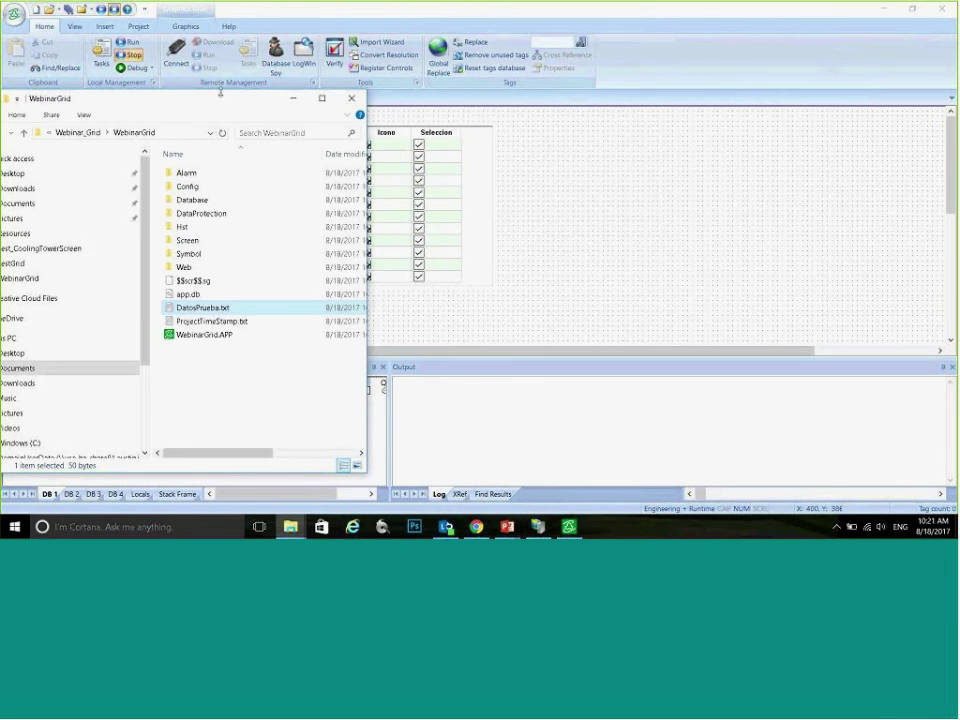
left_click_drag(225, 98, 358, 97)
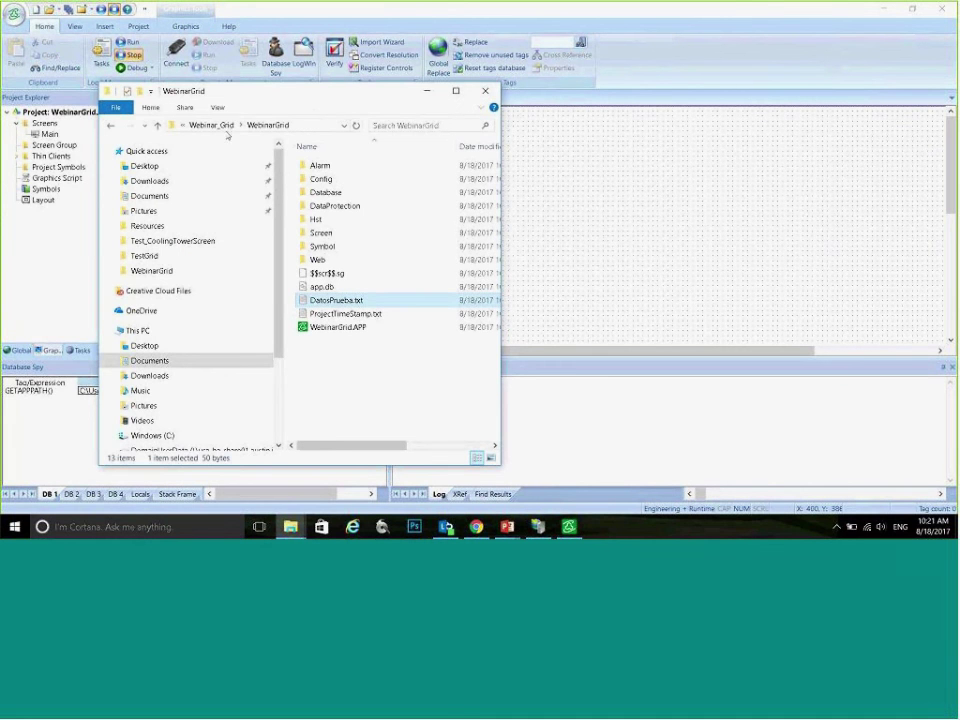
left_click(157, 125)
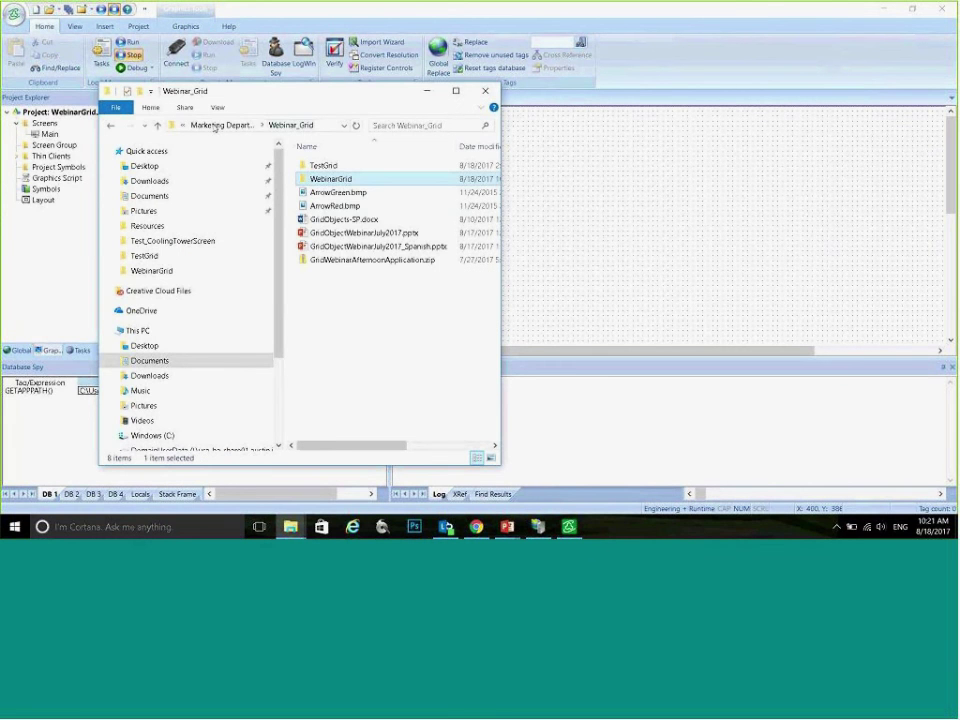
left_click(314, 194)
left_click(338, 206, "shift")
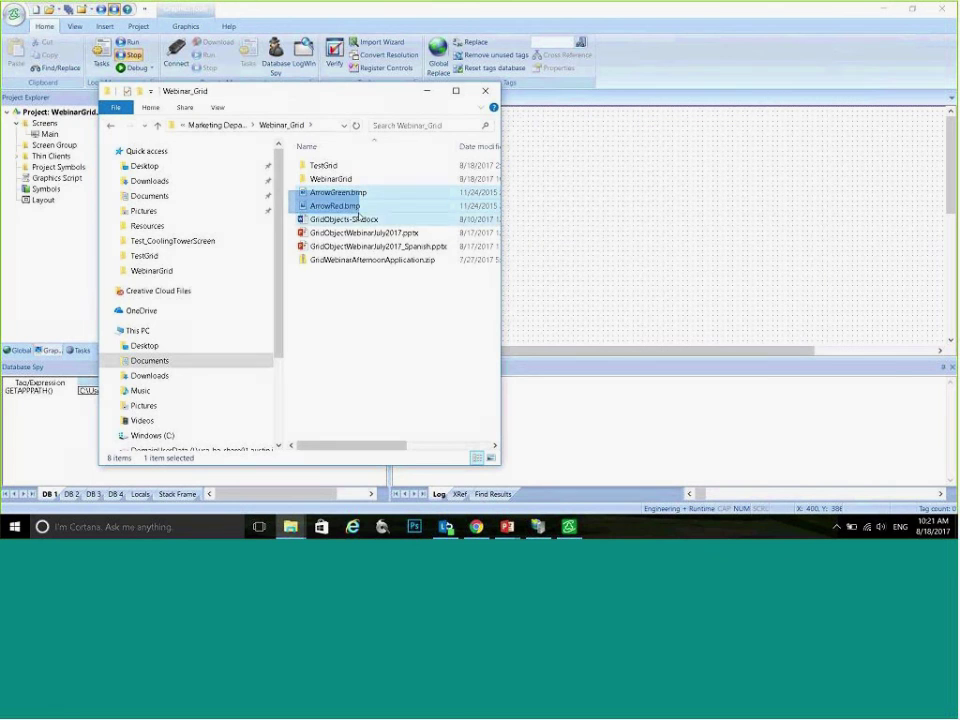
right_click(362, 205)
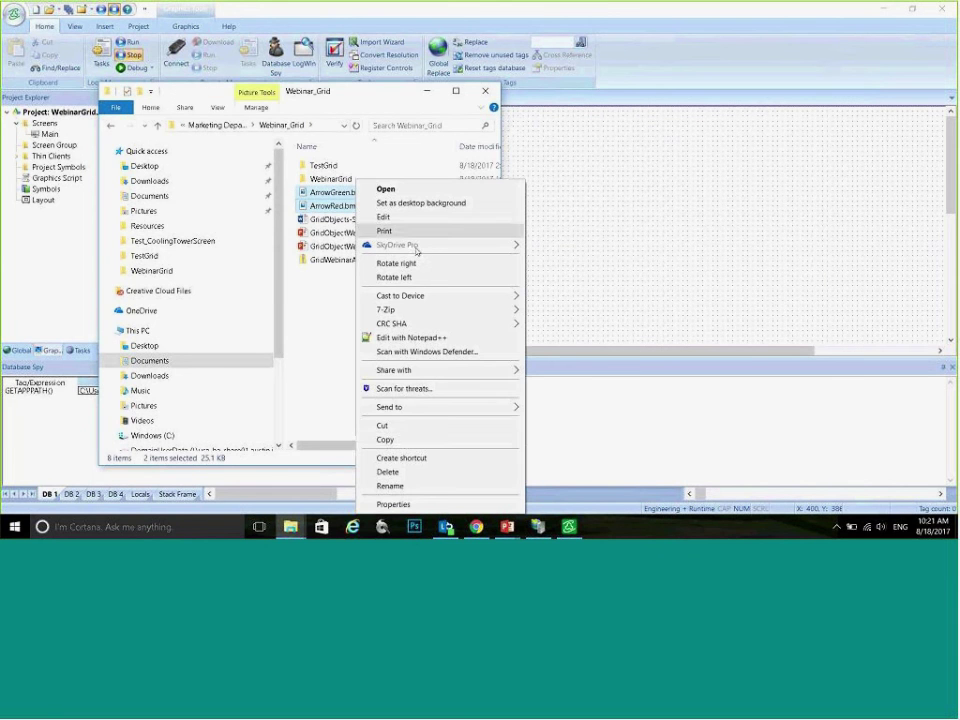
left_click(403, 440)
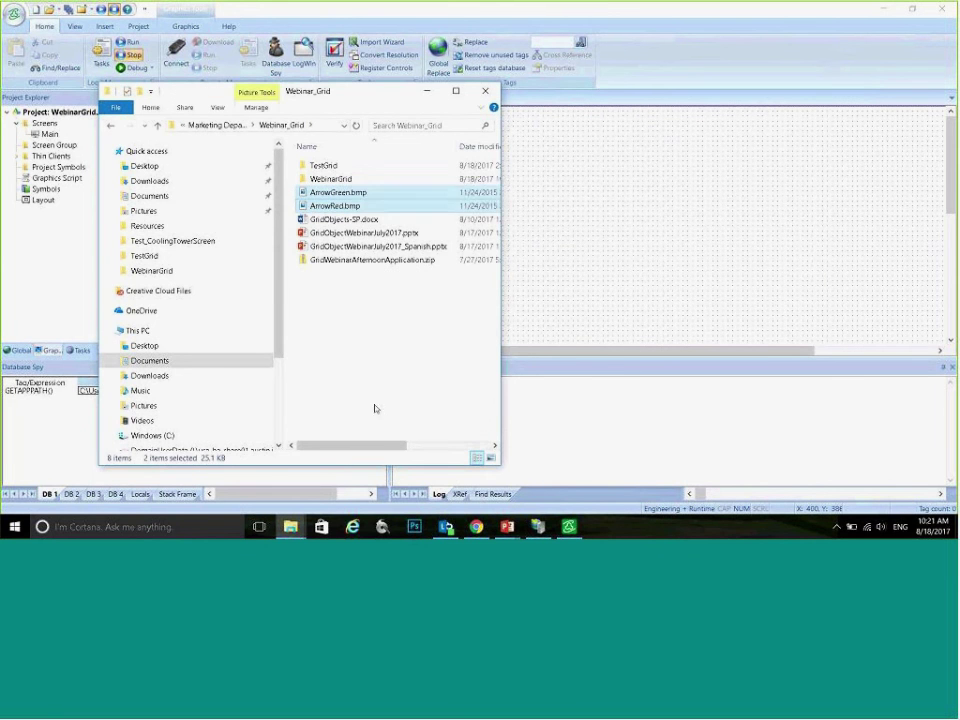
left_click(326, 181)
double_click(326, 181)
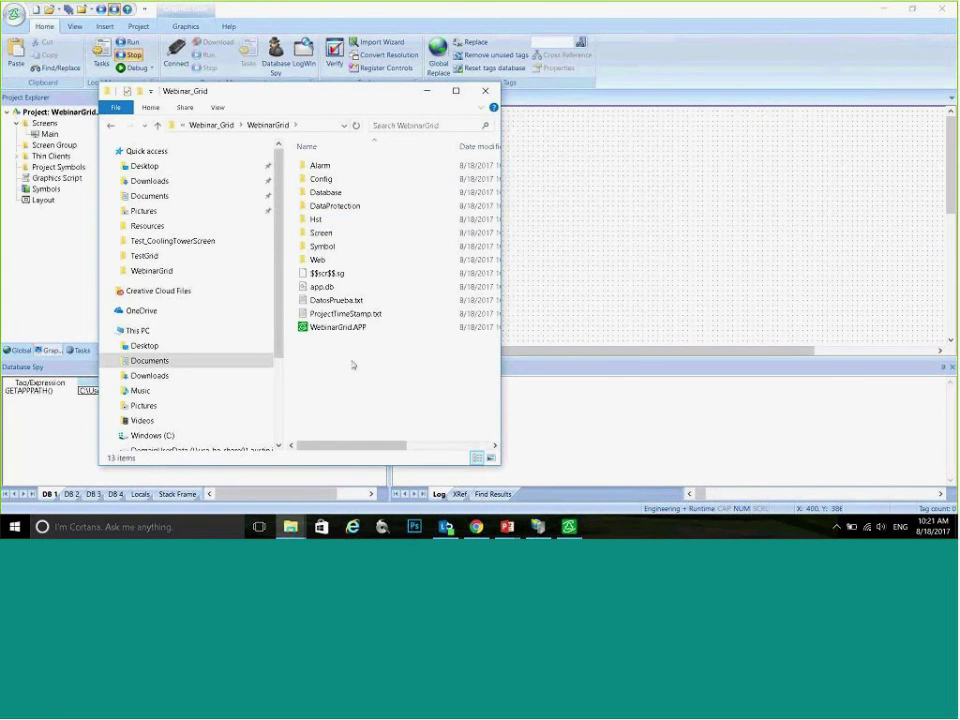
right_click(353, 183)
left_click(393, 269)
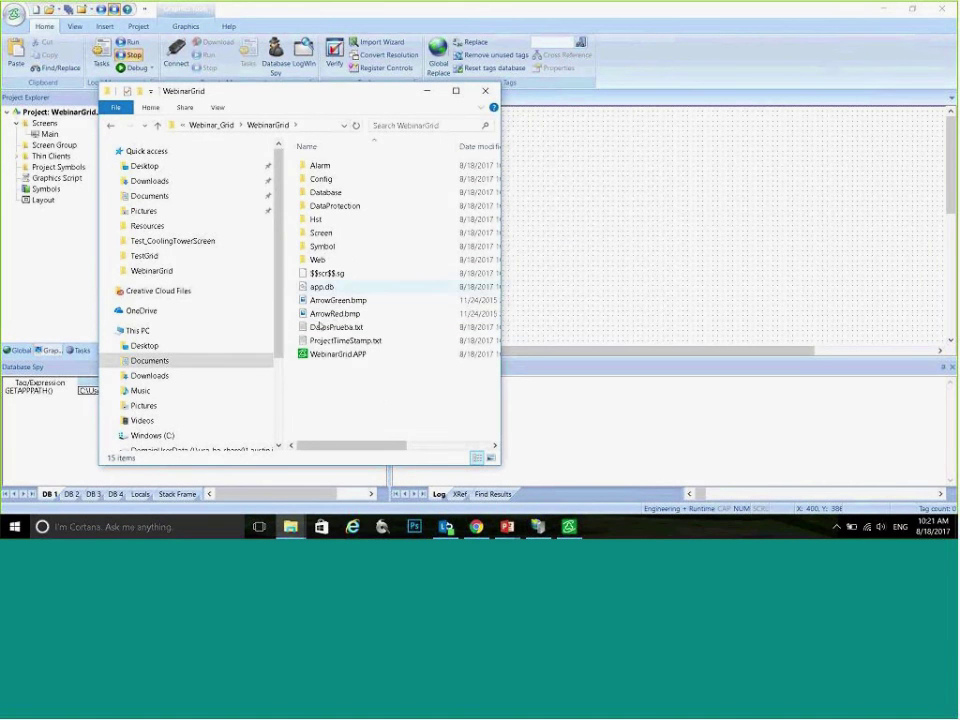
Step: Open DatosPrueba.txt in Notepad beside the folder and append ",ArrowGreen.bmp,1" to the Maquina1 and Maquina2 rows
double_click(323, 330)
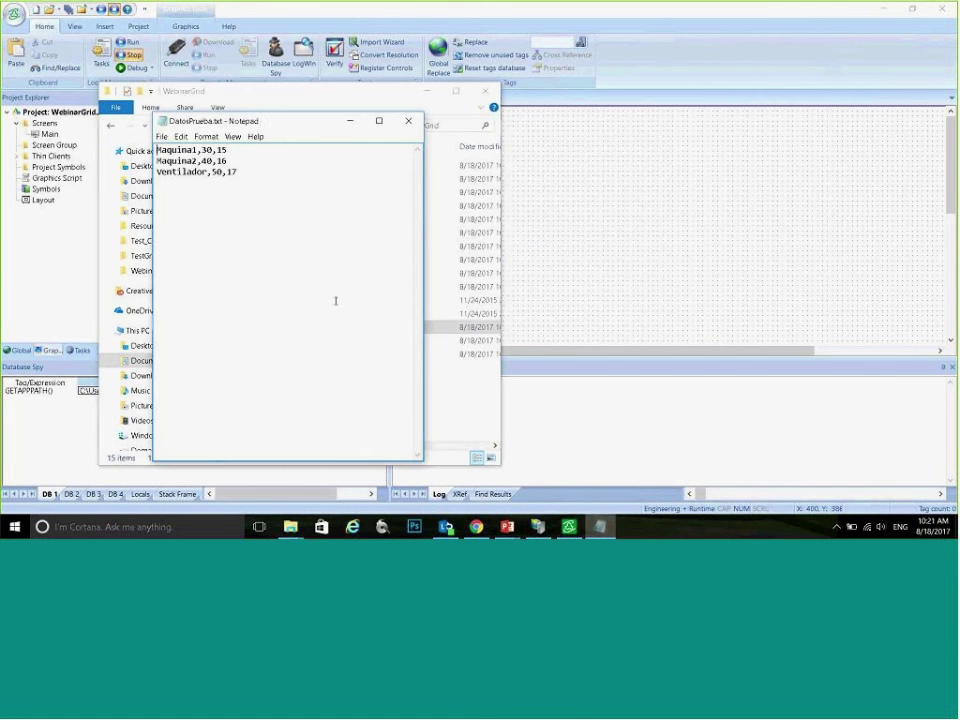
left_click_drag(253, 116, 619, 142)
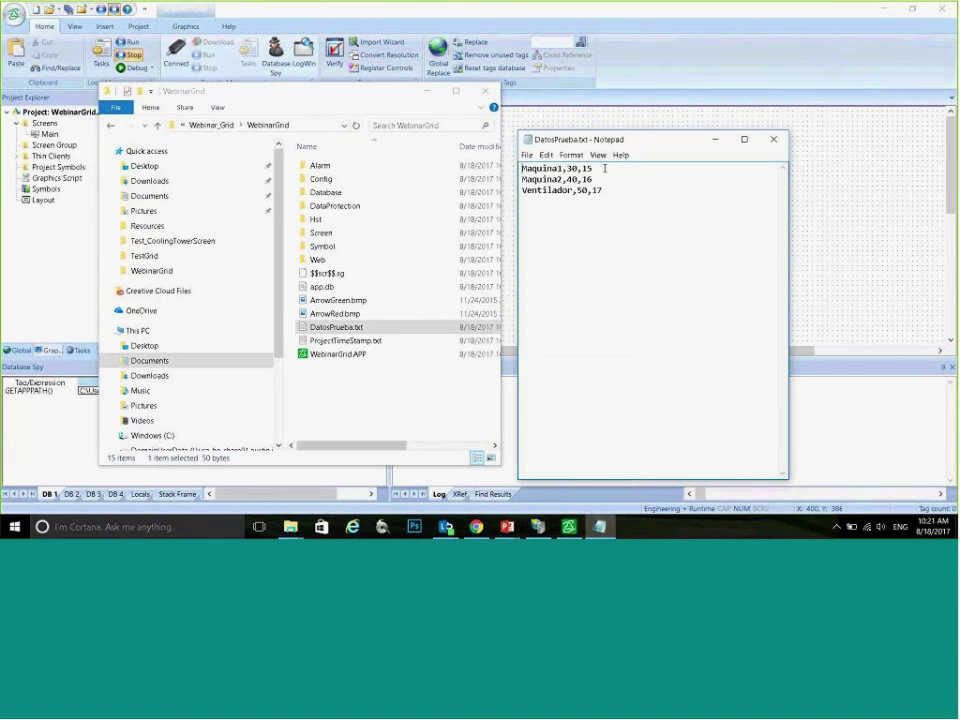
left_click(604, 168)
type(",ArrowGreen.bmp,")
type("1")
left_click(593, 179)
type(",Arrow")
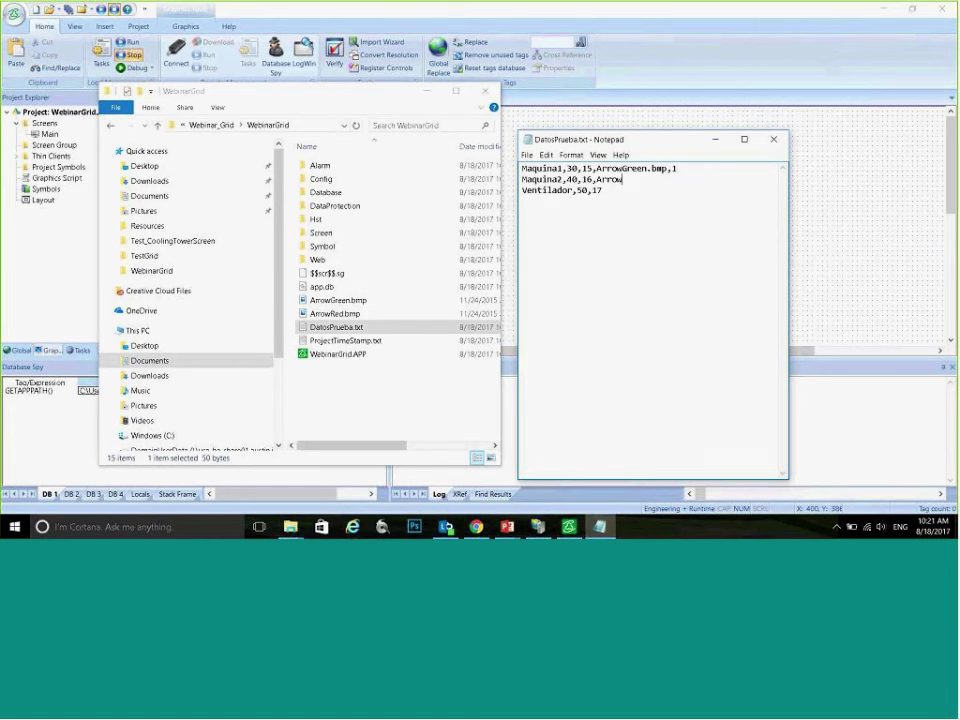
type("Green.bmp,1")
Step: Append ",ArrowRed.bmp,0" to the Ventilador row of DatosPrueba.txt, and close the file with its changes saved
left_click(603, 190)
type(",ArrowRed.bmp,0")
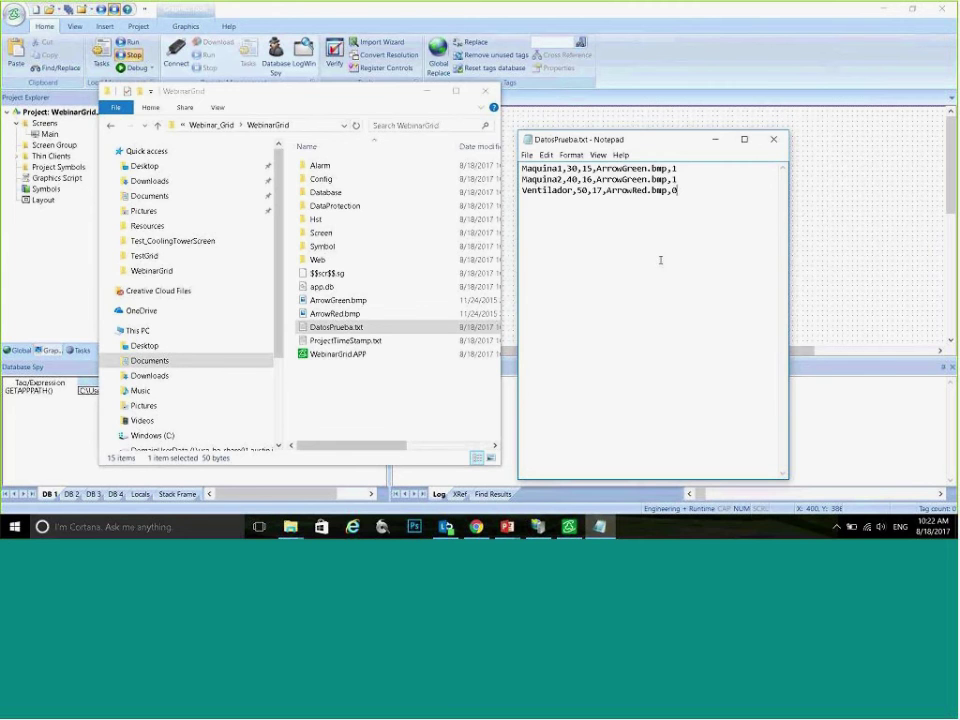
left_click(783, 140)
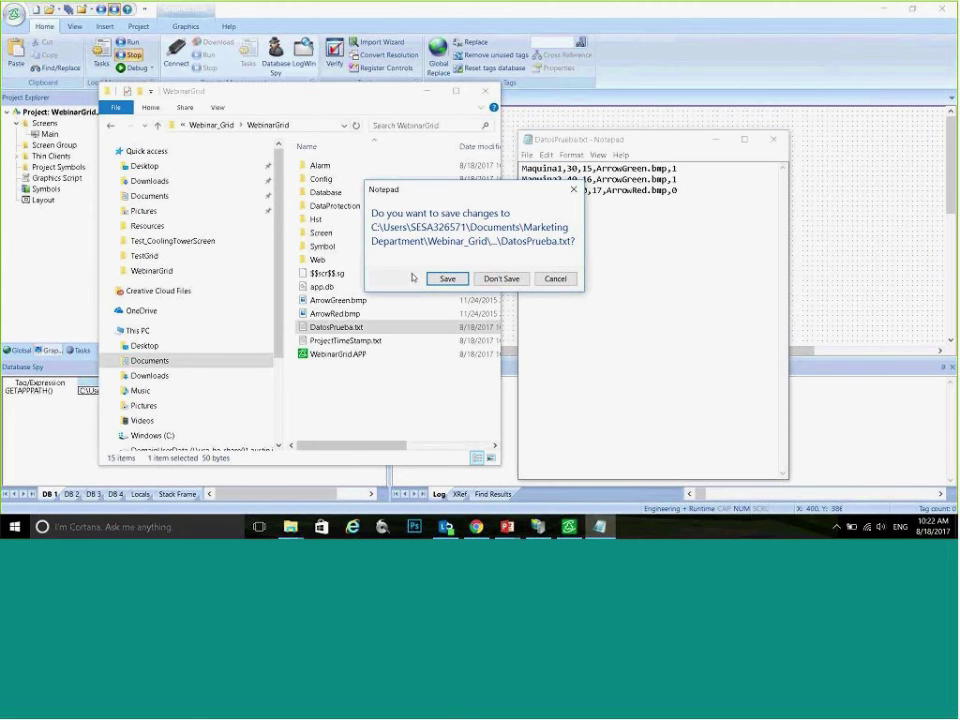
left_click(447, 279)
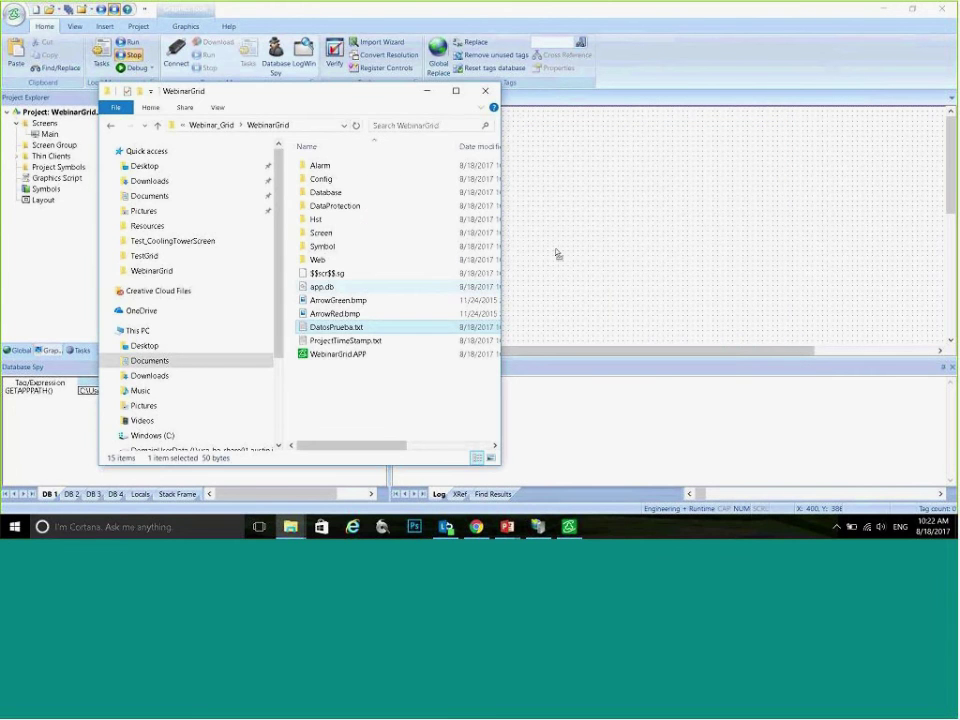
Step: Return to InduSoft Web Studio, close the Main screen and run the project to check the grid
left_click(557, 252)
right_click(157, 93)
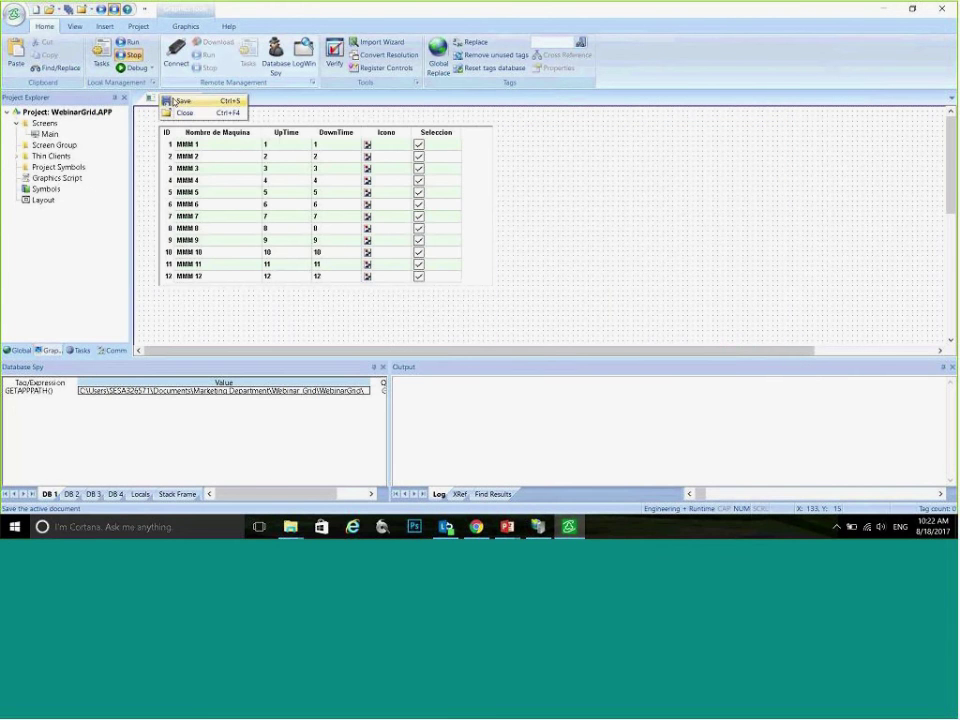
left_click(172, 111)
left_click(138, 43)
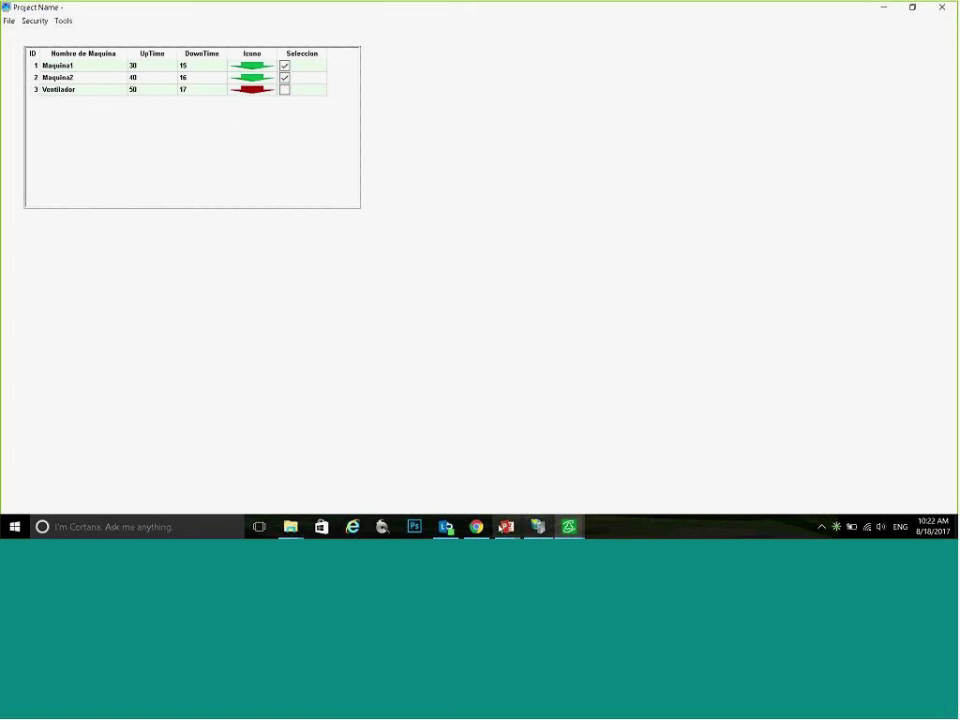
Step: Reopen the Main screen in the development environment and set the grid's font size to 16
left_click(568, 526)
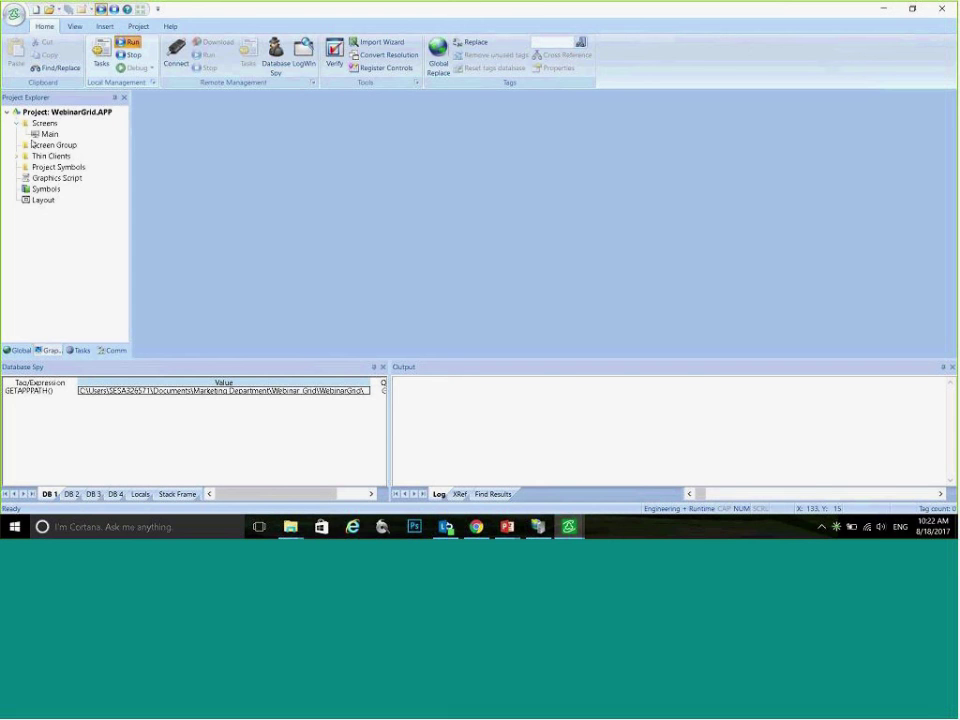
double_click(49, 133)
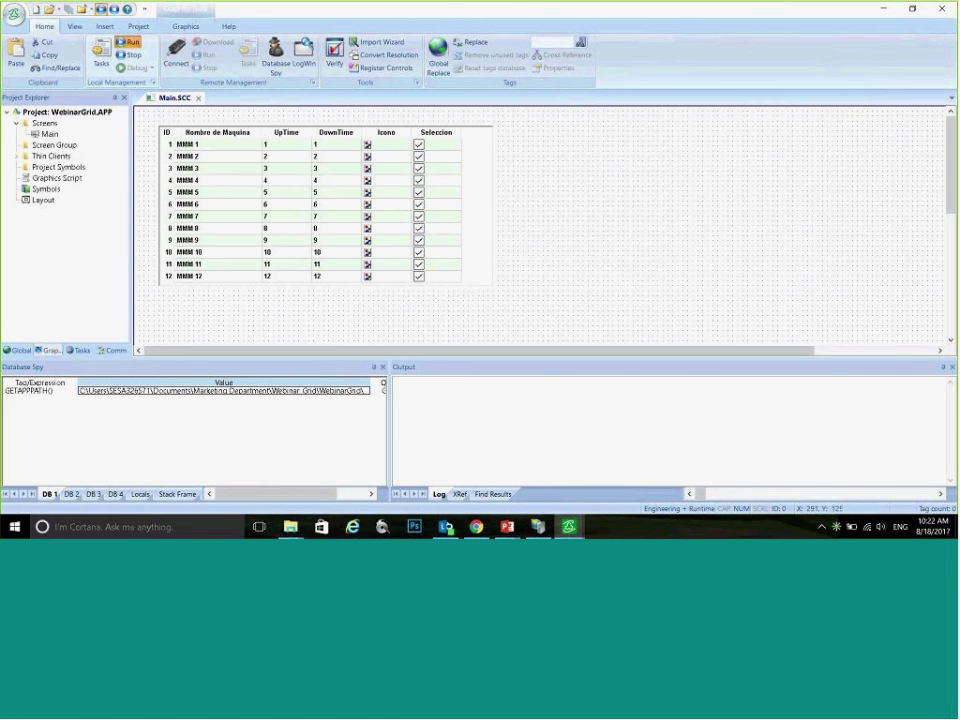
double_click(321, 191)
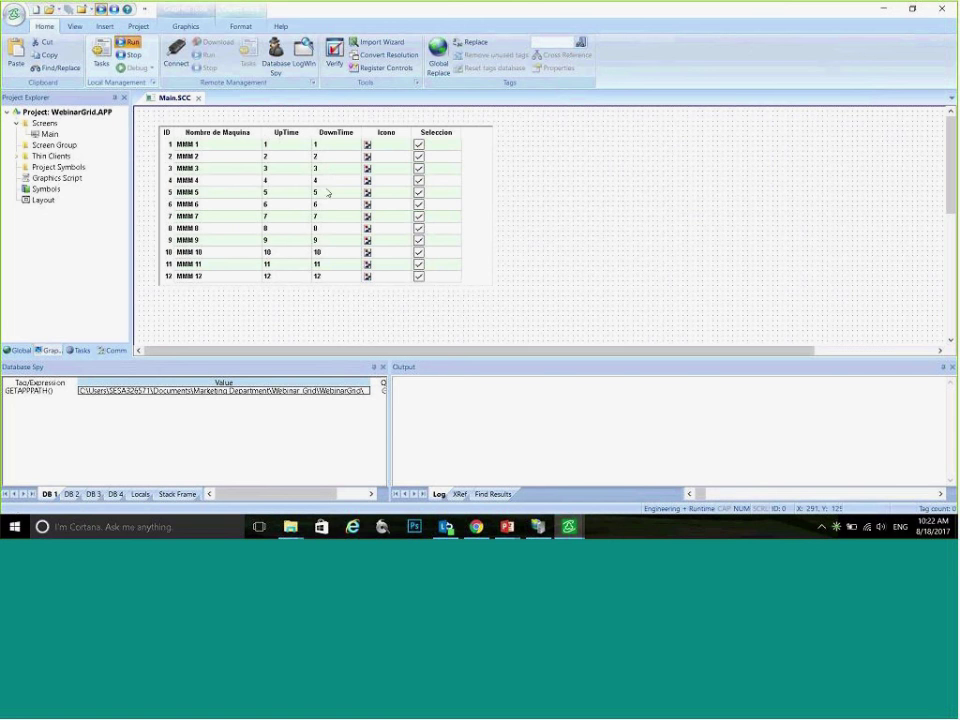
left_click(473, 221)
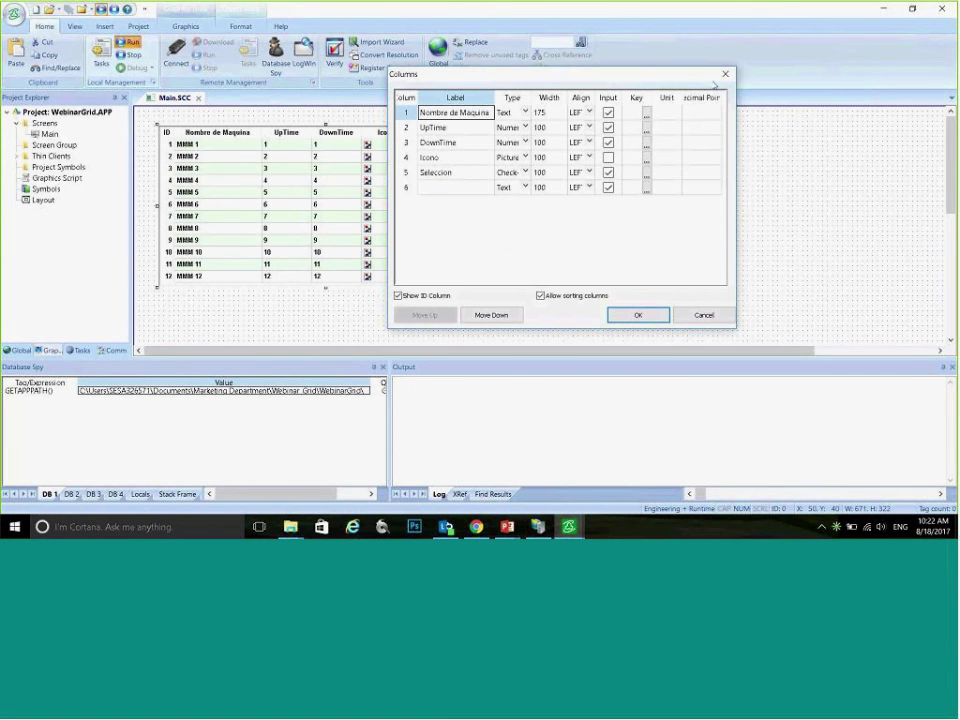
key("Return")
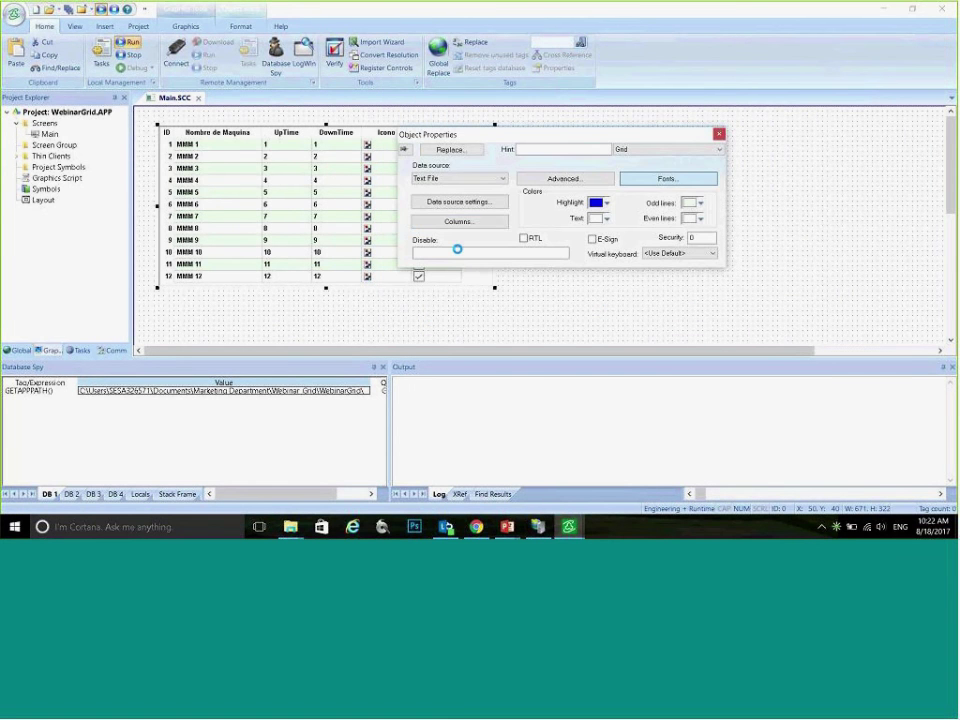
left_click(645, 184)
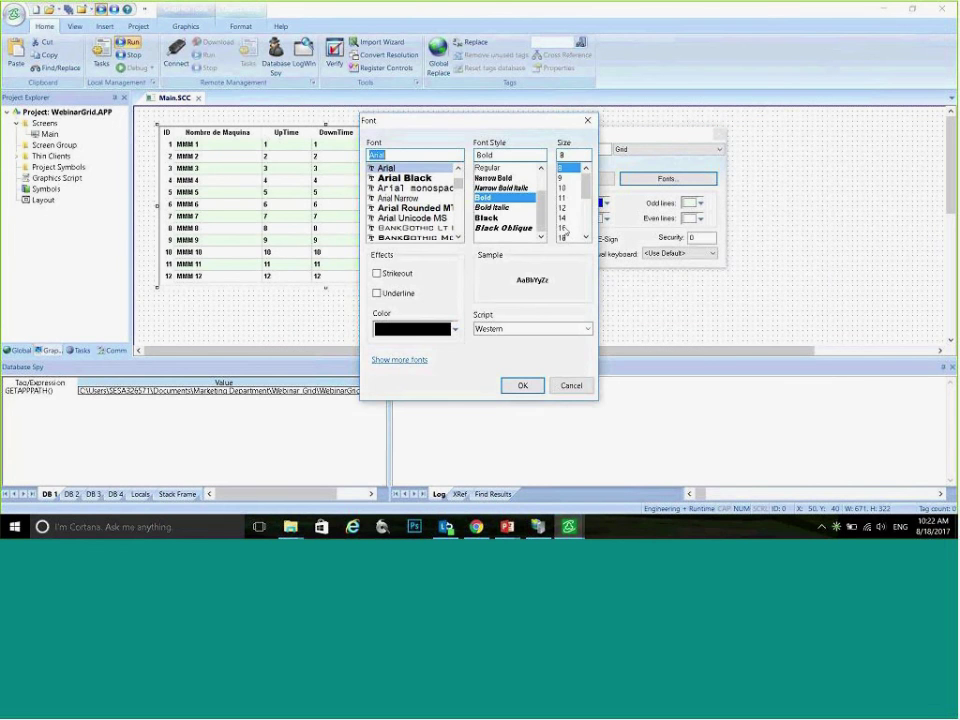
left_click(563, 228)
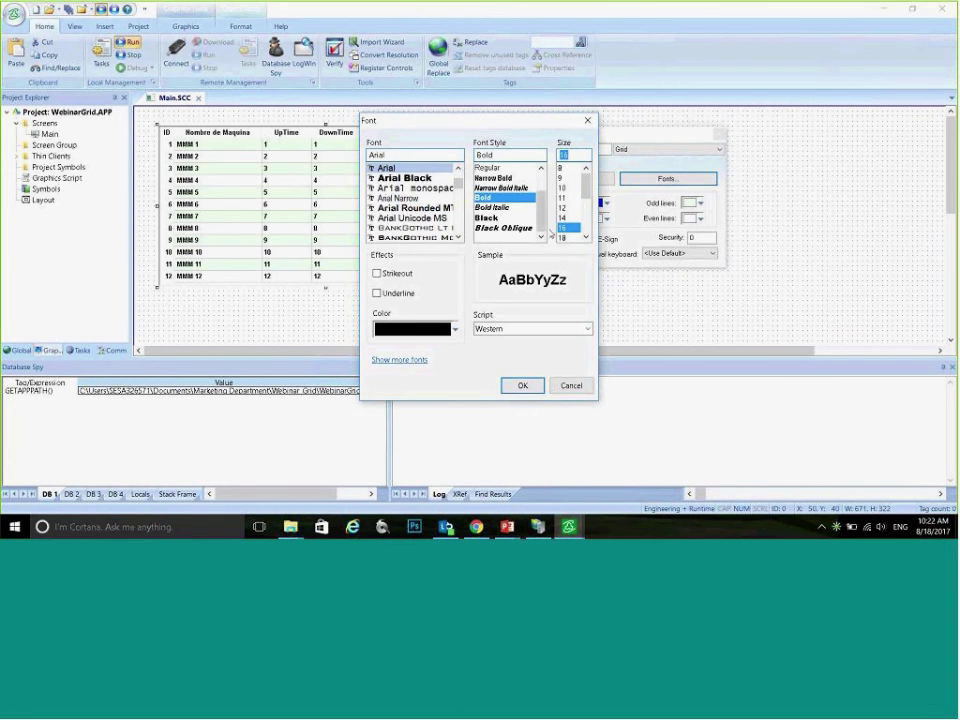
left_click(522, 386)
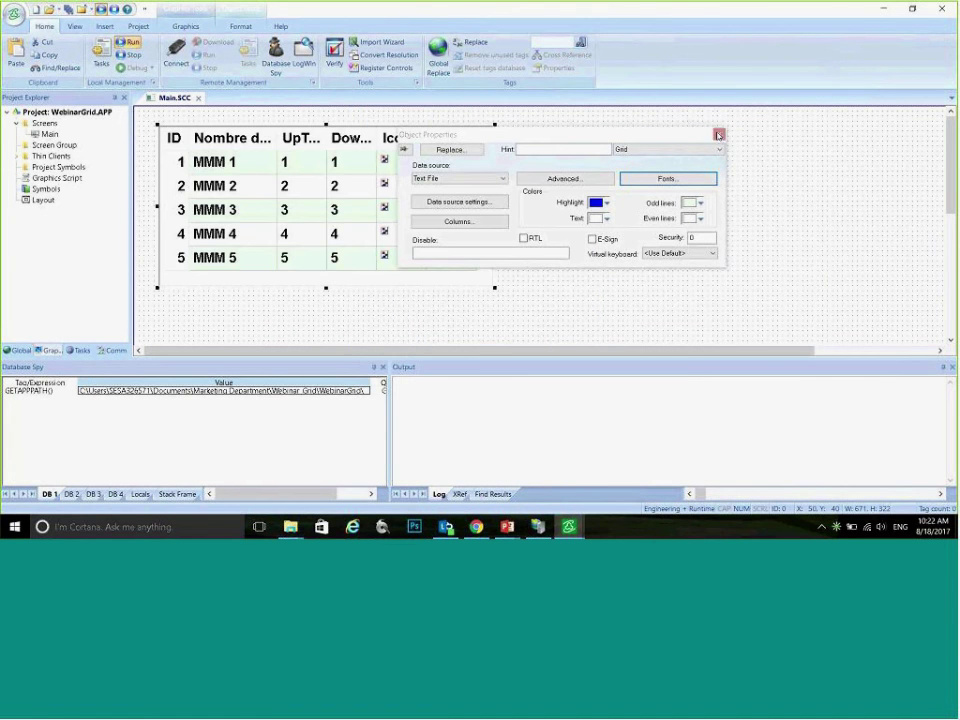
Step: Set the width of the grid's UpTime, DownTime and Seleccion columns to 175
left_click(459, 221)
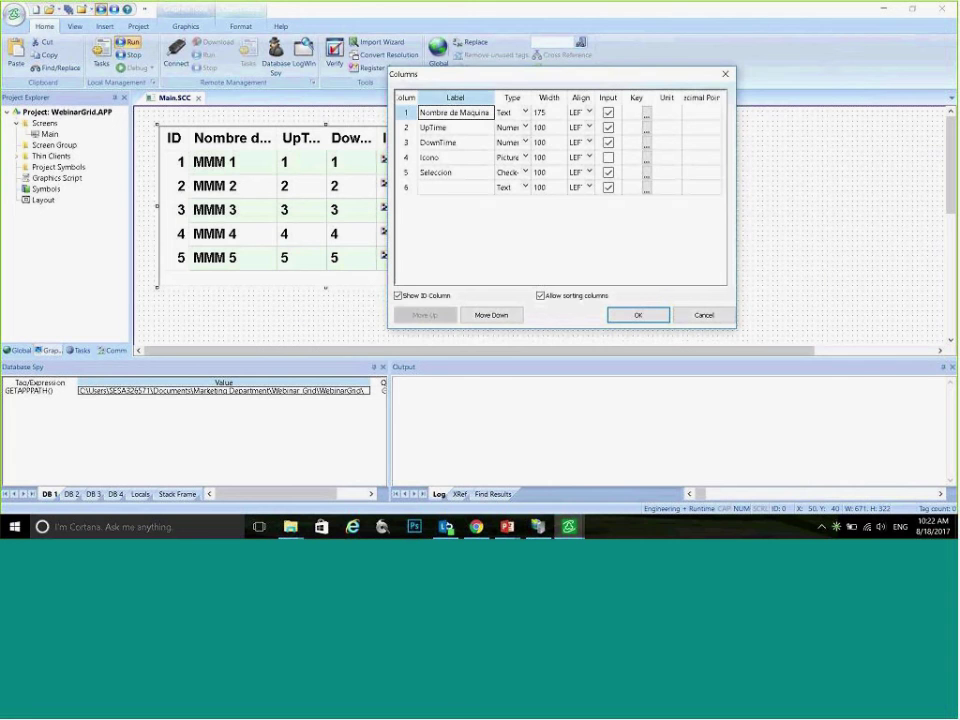
left_click(545, 128)
type("17")
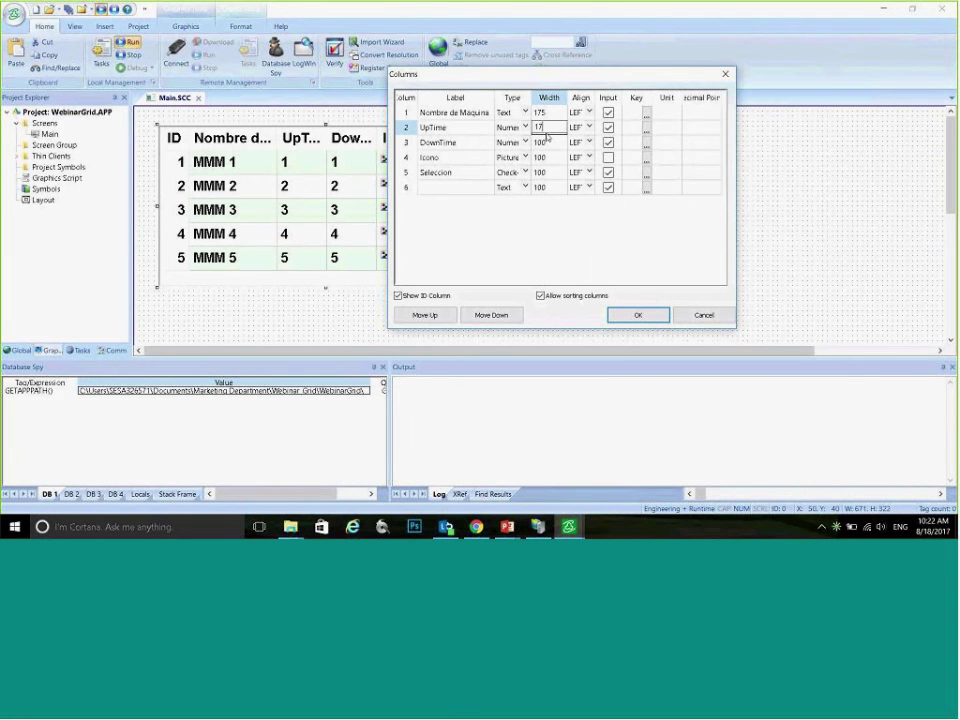
type("5")
left_click(551, 143)
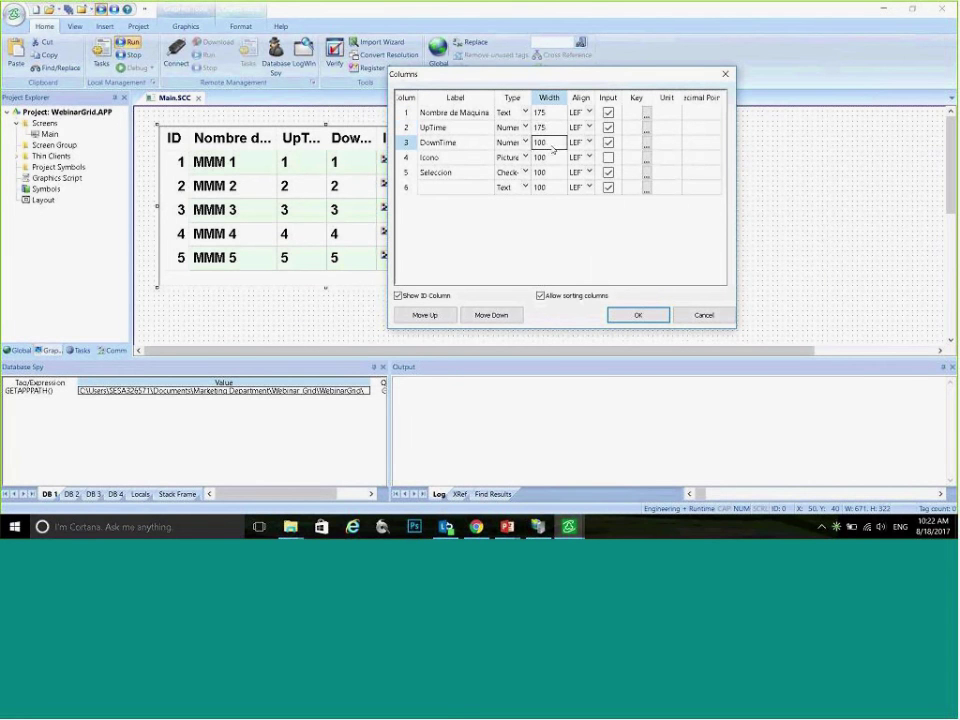
type("175")
left_click(550, 158)
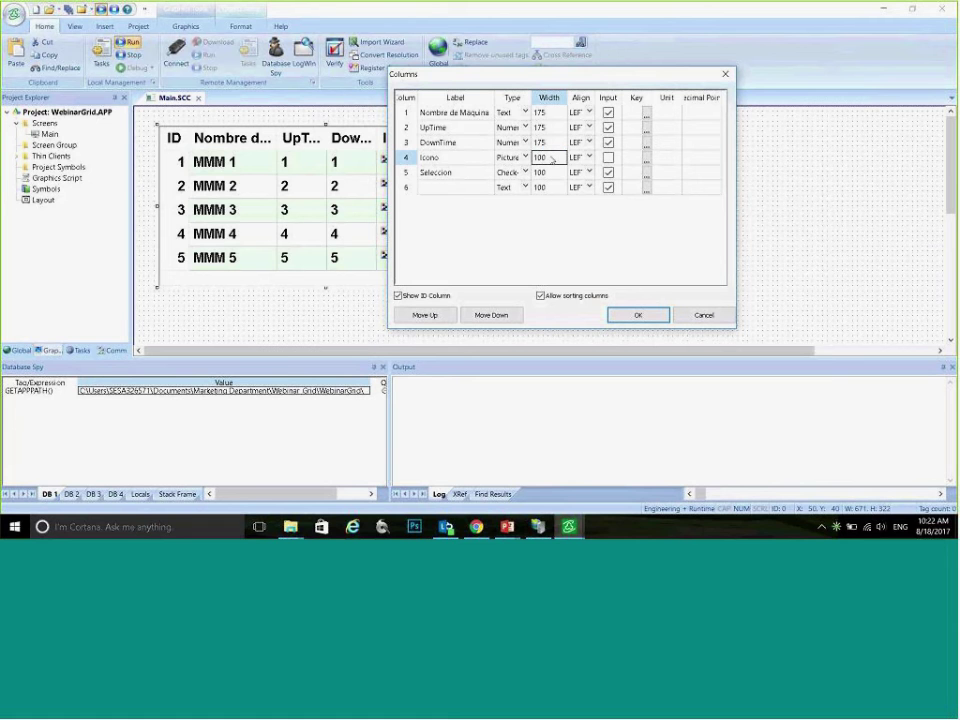
left_click(550, 173)
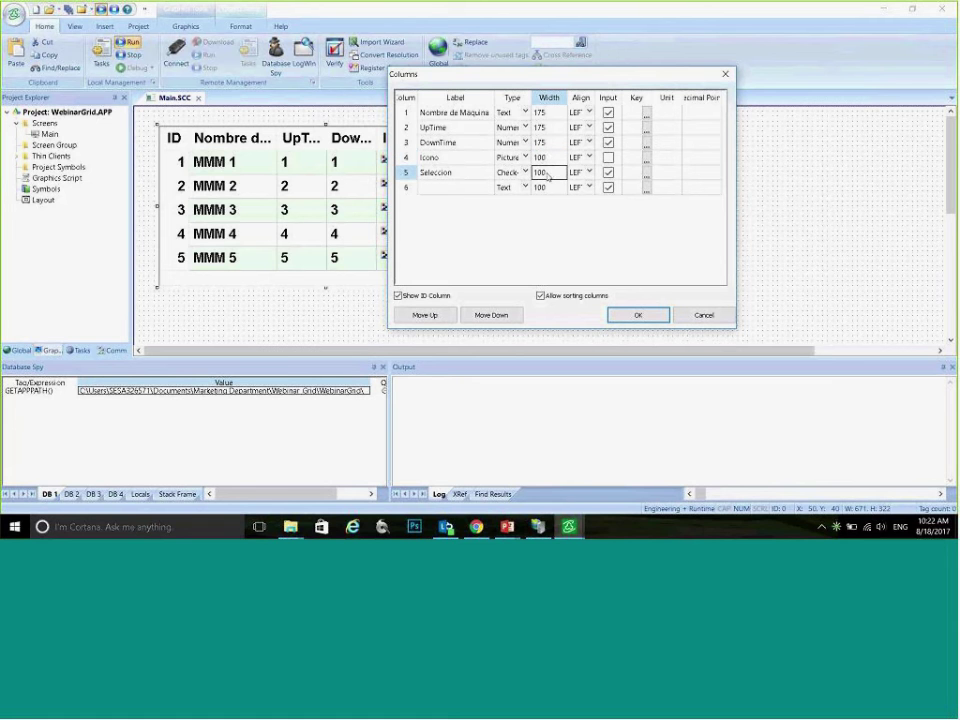
type("175")
key("Return")
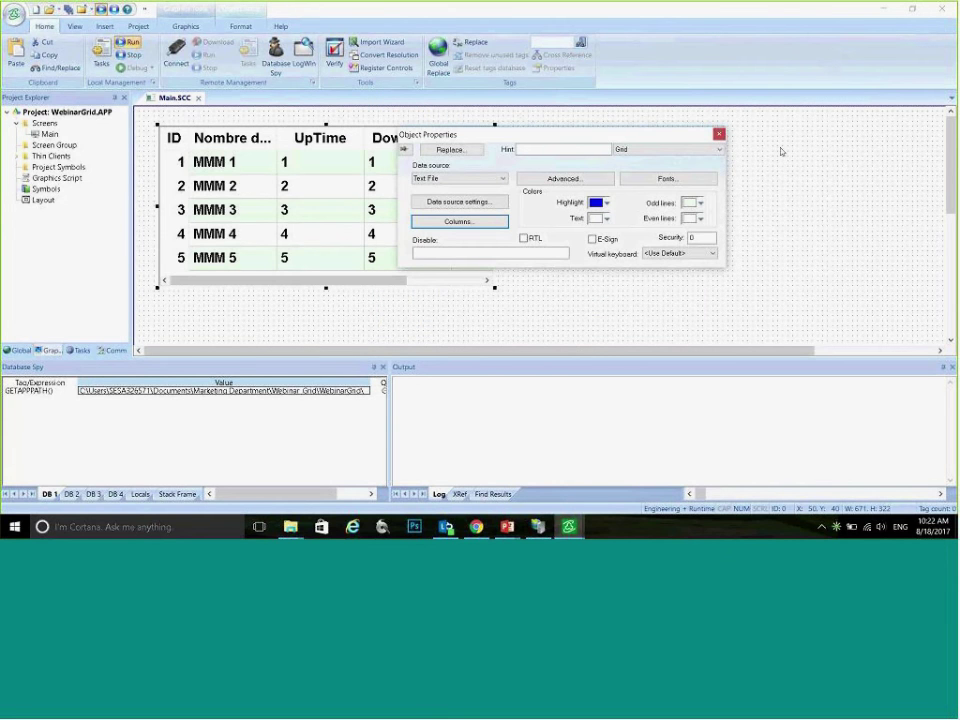
Step: Widen the grid on the Main screen to about 891 so all its columns fit, and view it in the running project
left_click(719, 133)
left_click_drag(494, 206, 605, 208)
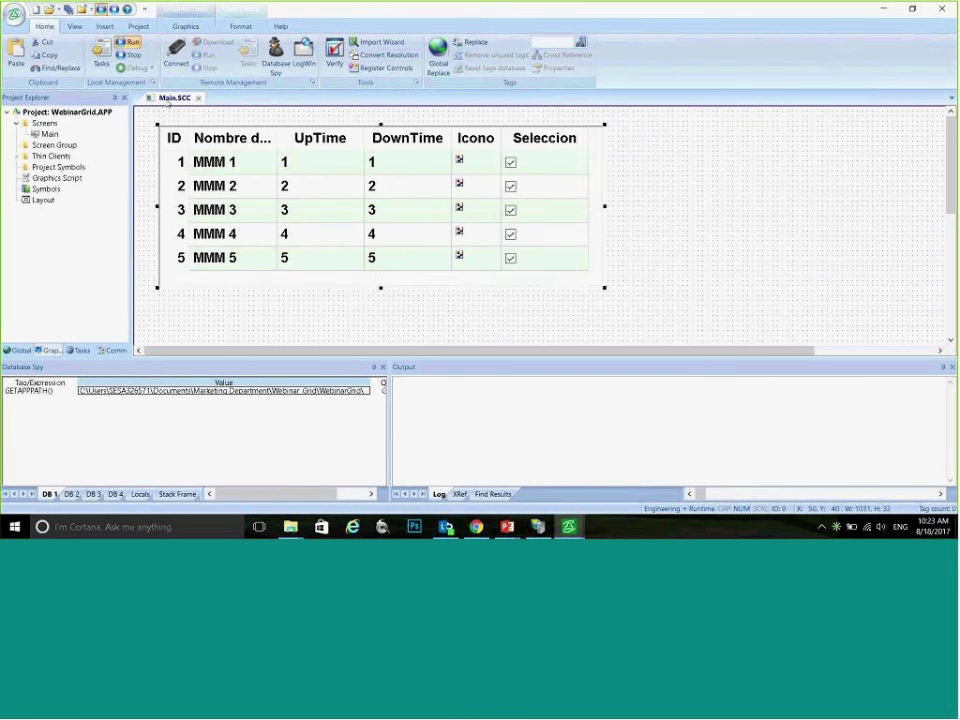
key("F10")
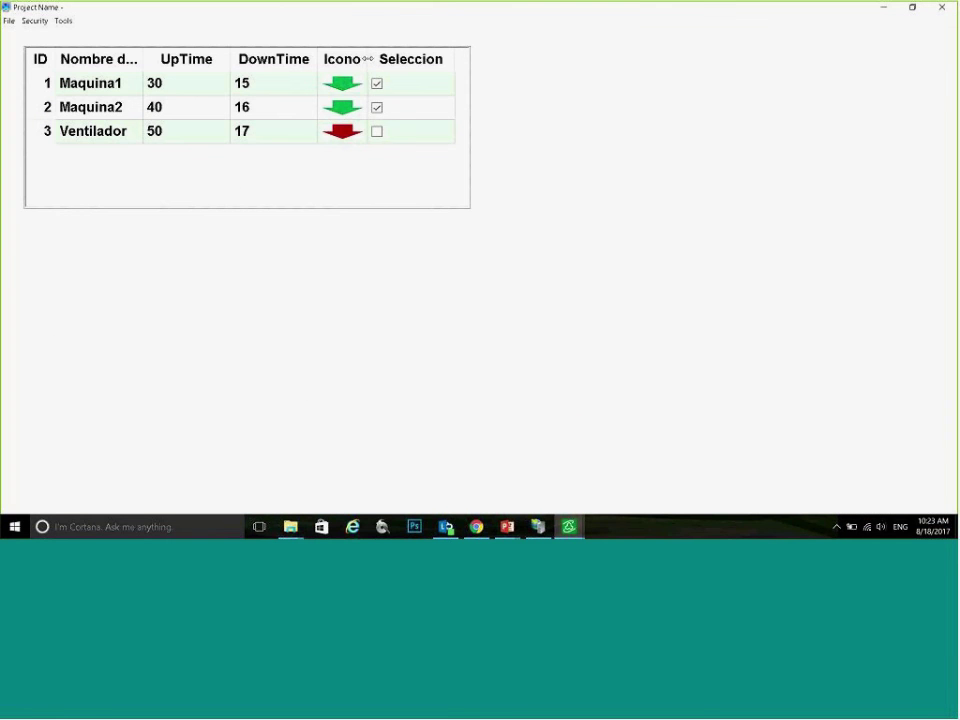
Step: In the running grid, narrow the Icono column, clear the Seleccion boxes of Maquina1 and Maquina2, and check the Ventilador box
left_click_drag(366, 58, 348, 59)
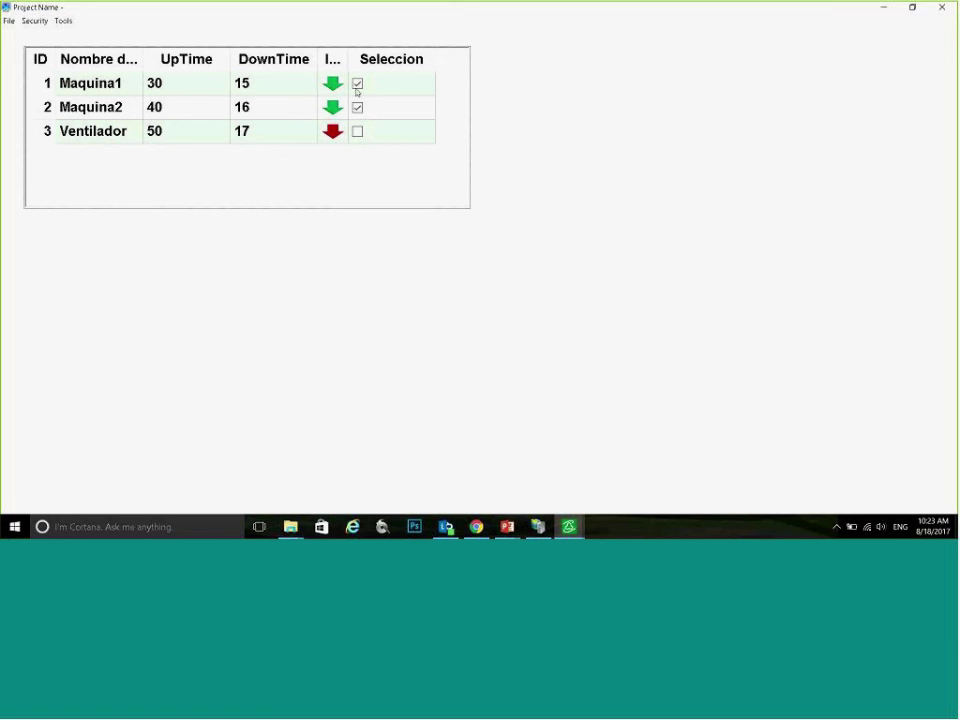
left_click(269, 80)
left_click(357, 107)
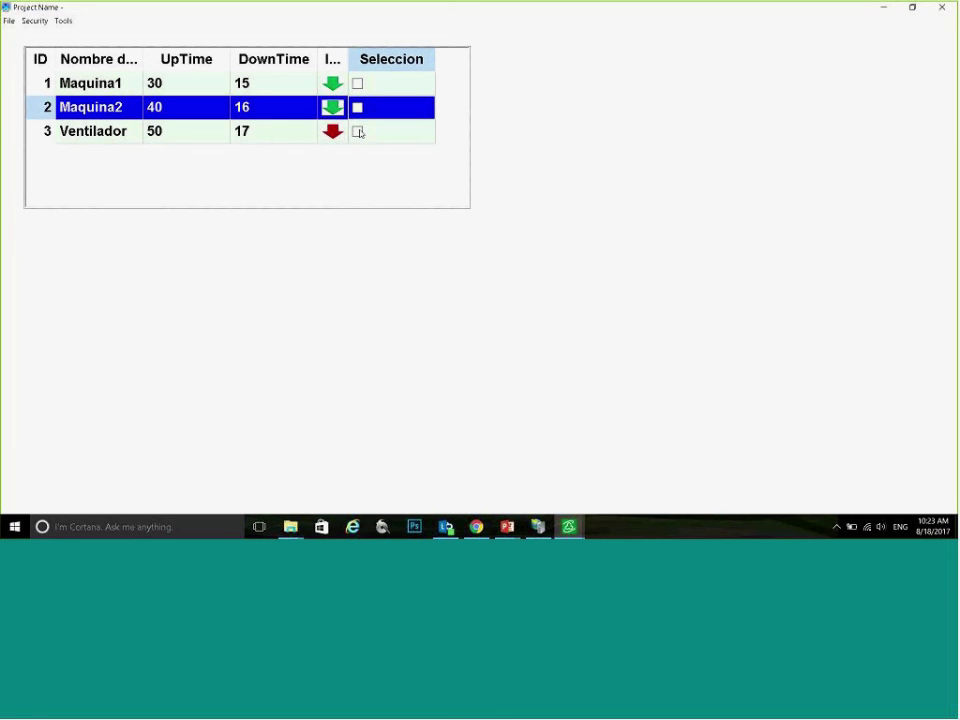
left_click(358, 131)
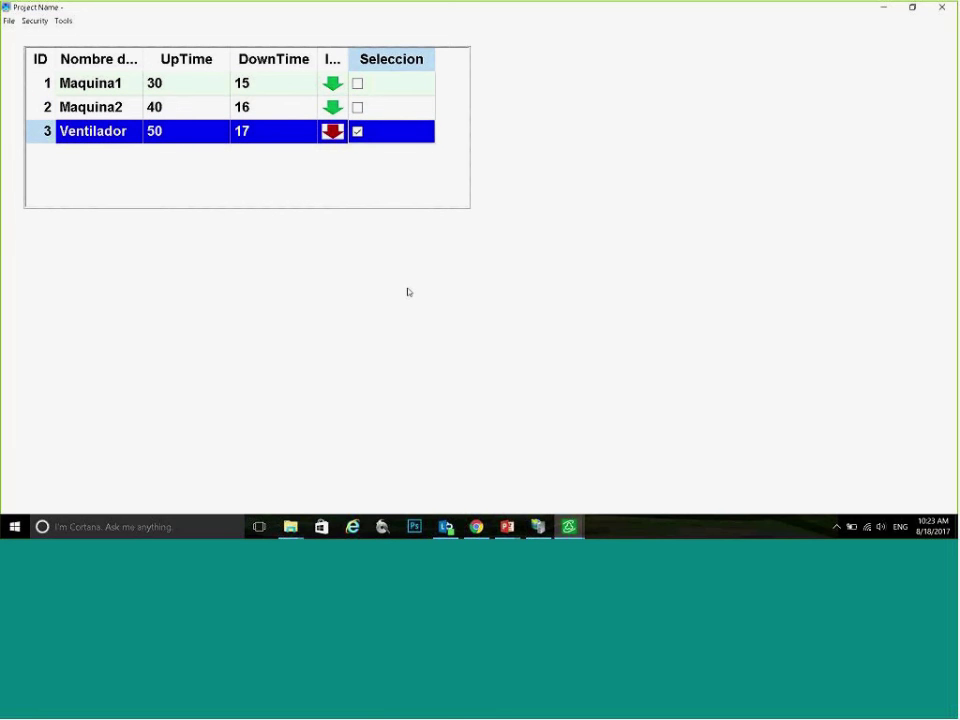
Step: Open DatosPrueba.txt from the WebinarGrid folder, examine the last value in each row, and put the file and folder away
left_click(290, 526)
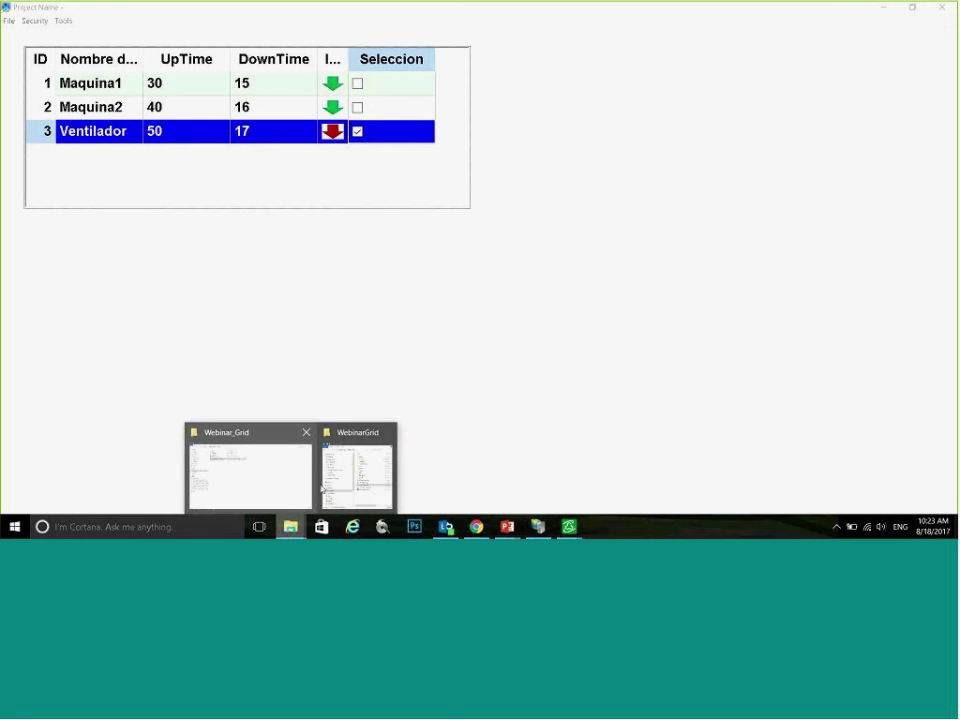
left_click(361, 478)
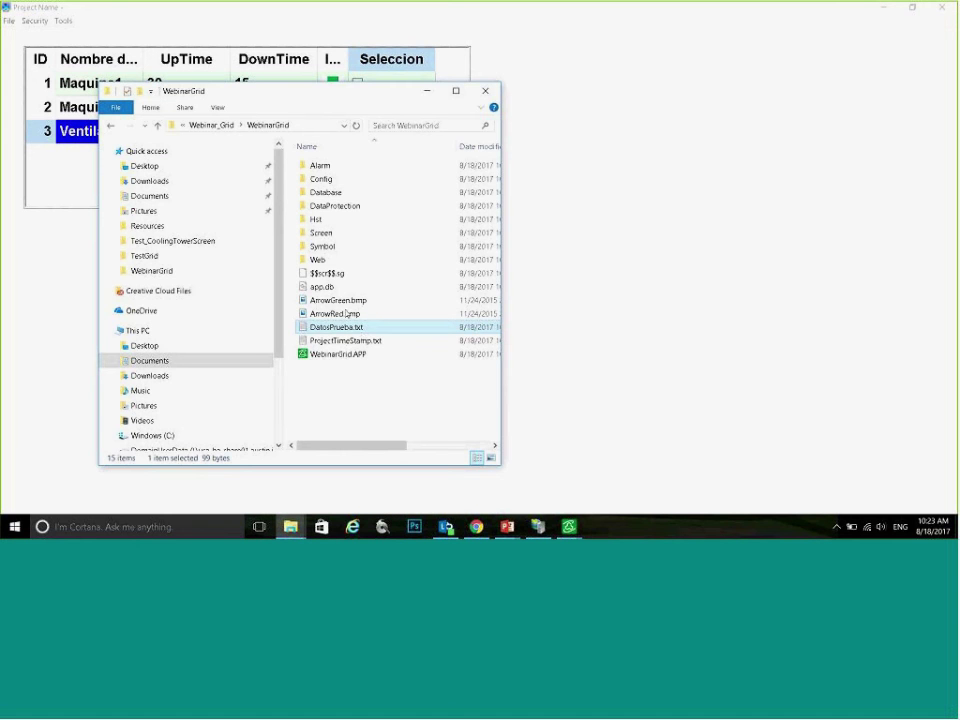
double_click(362, 337)
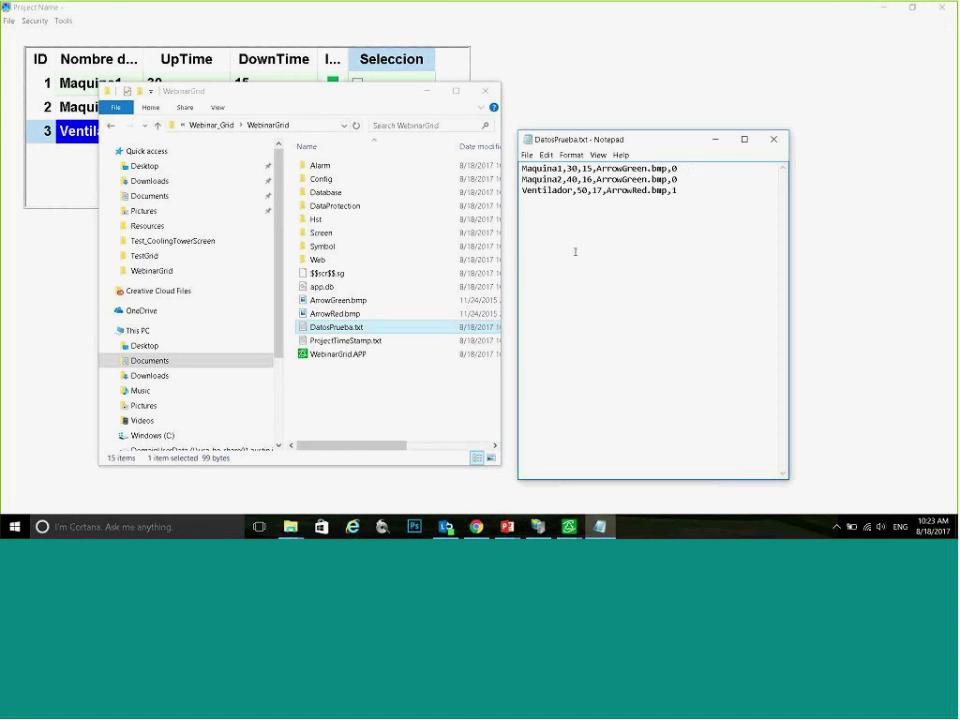
left_click(690, 190)
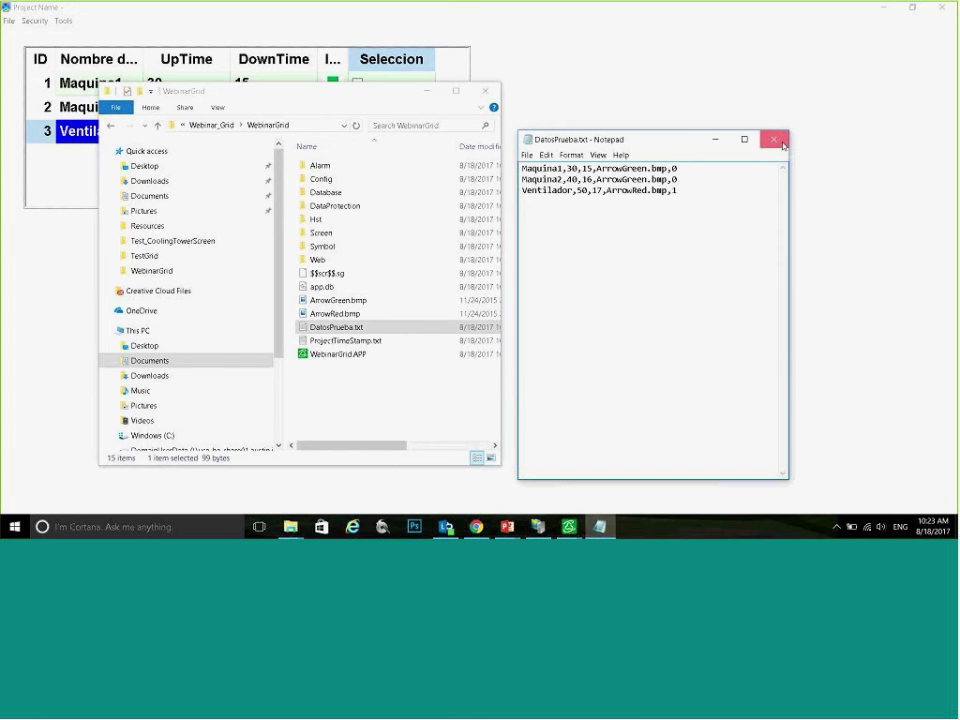
left_click(783, 146)
left_click(427, 97)
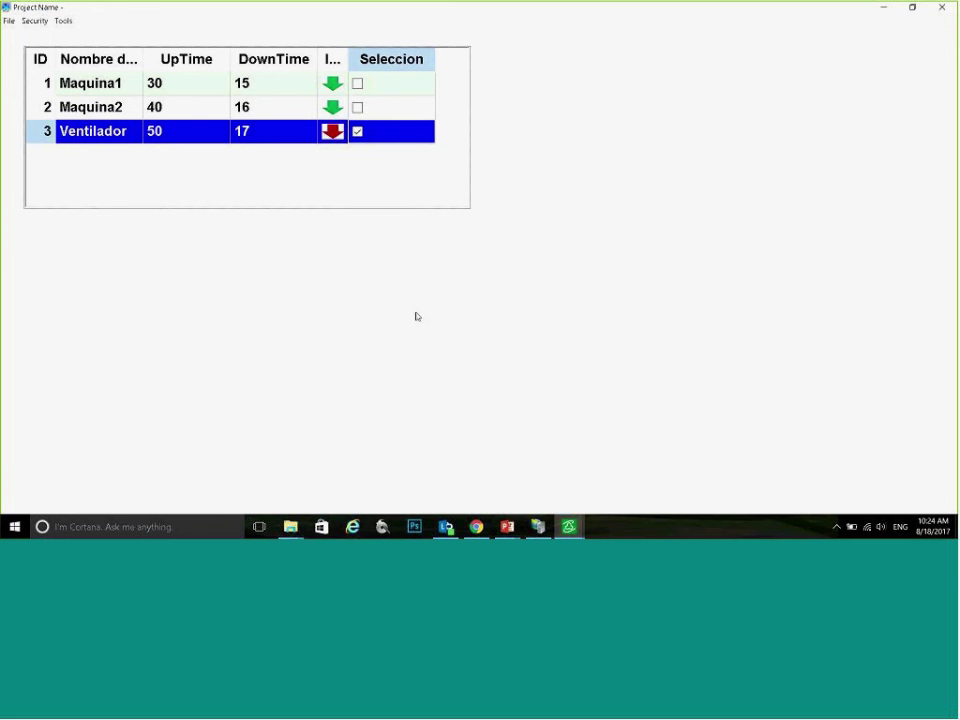
Step: Back on the Main screen in the development environment, review the grid's data source settings, column definitions and available data source types
key("alt+Tab")
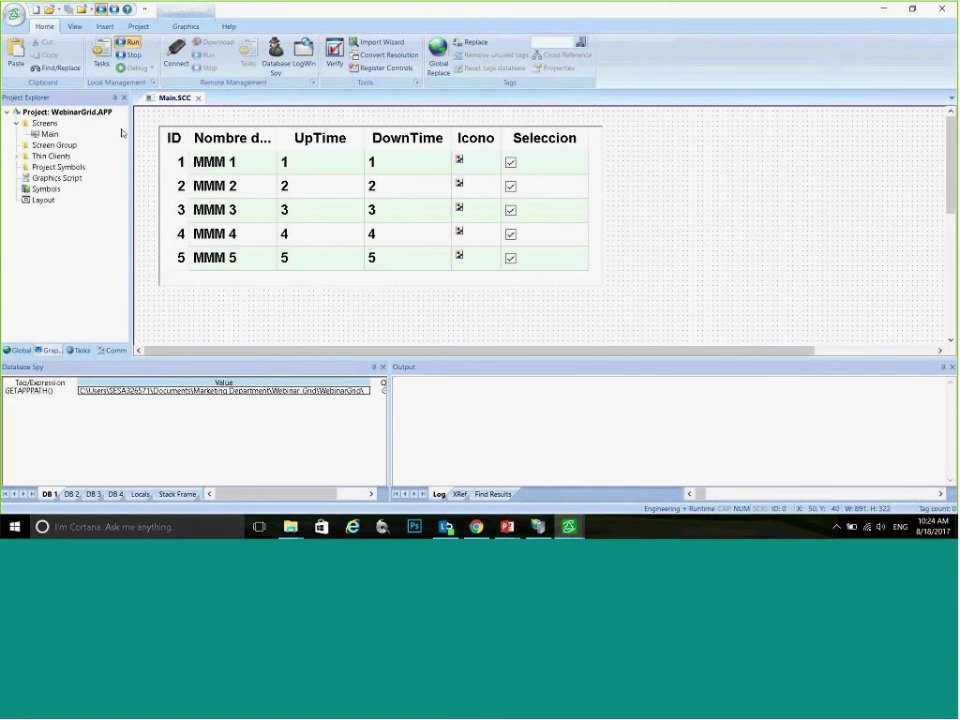
double_click(500, 246)
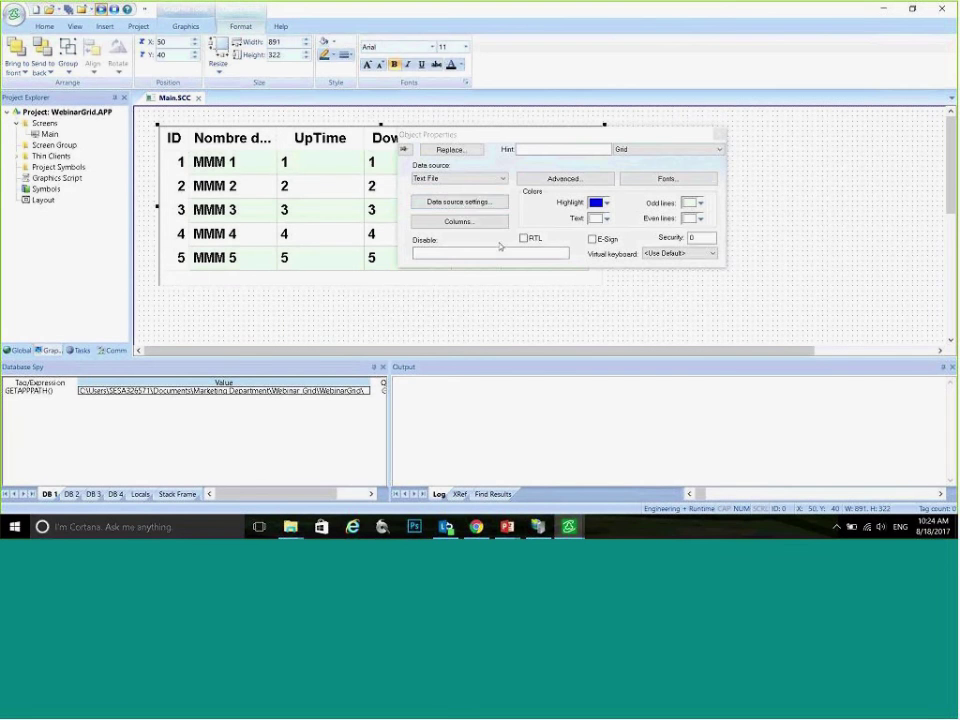
left_click(462, 204)
left_click(593, 253)
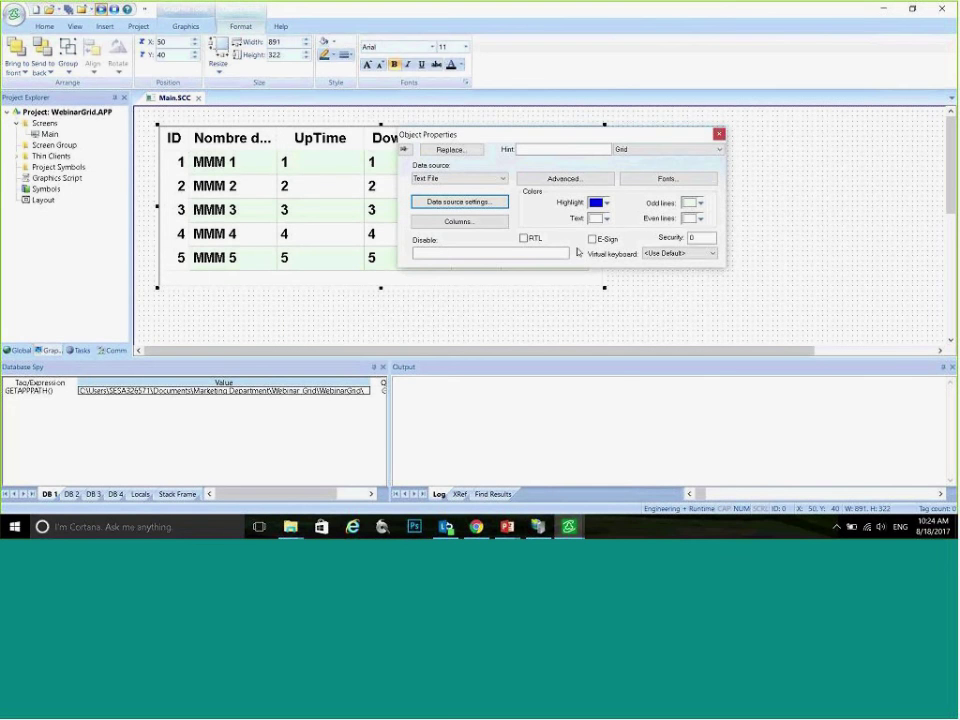
left_click(461, 222)
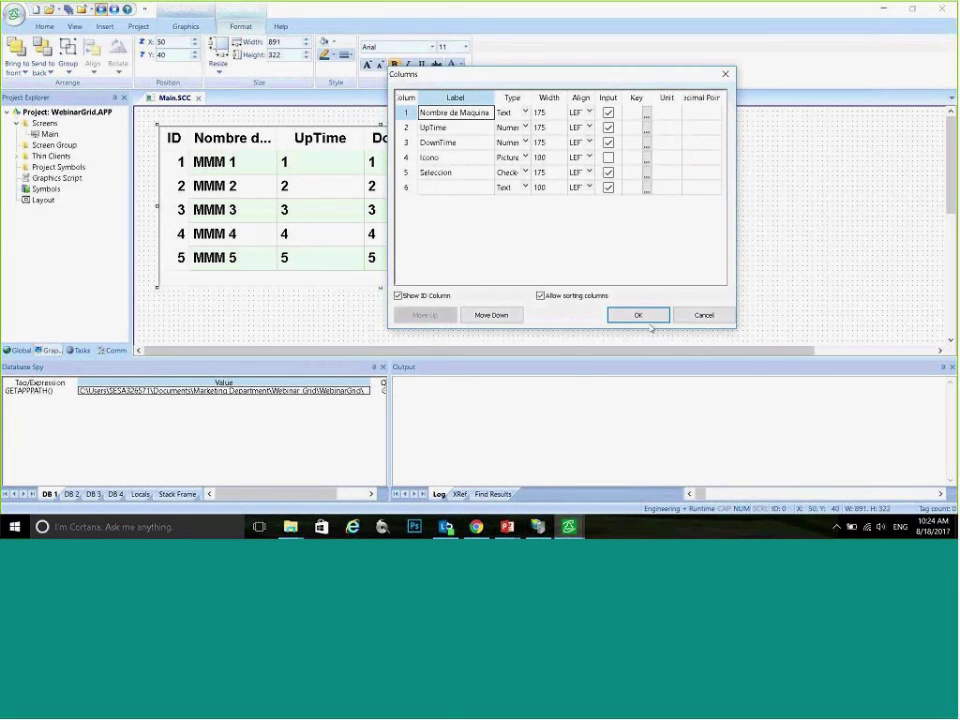
left_click(638, 315)
left_click(458, 178)
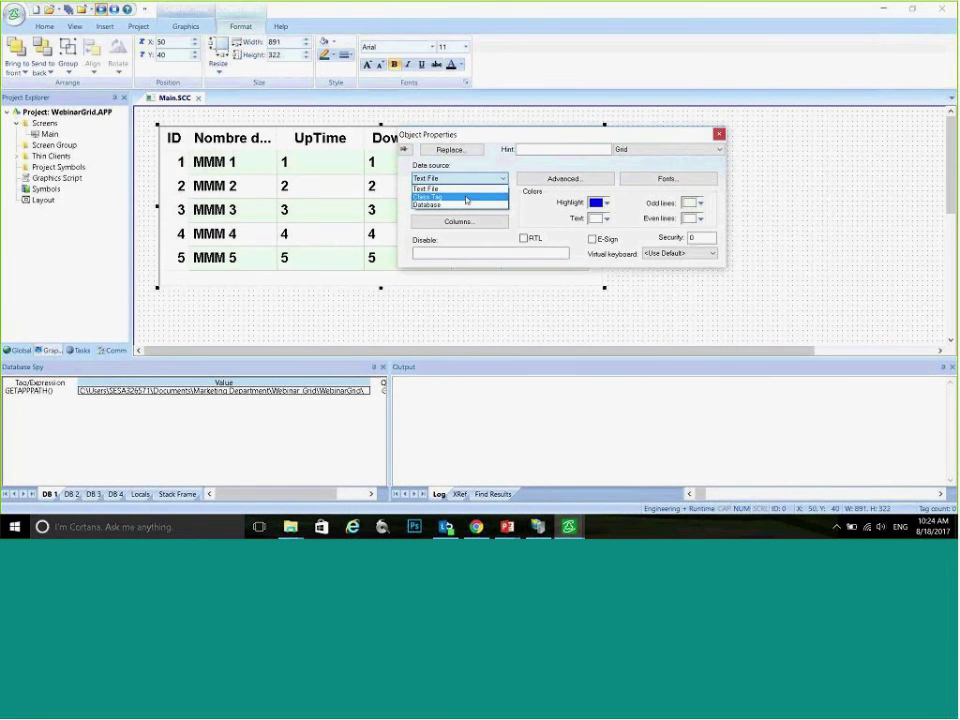
left_click(719, 133)
left_click(719, 133)
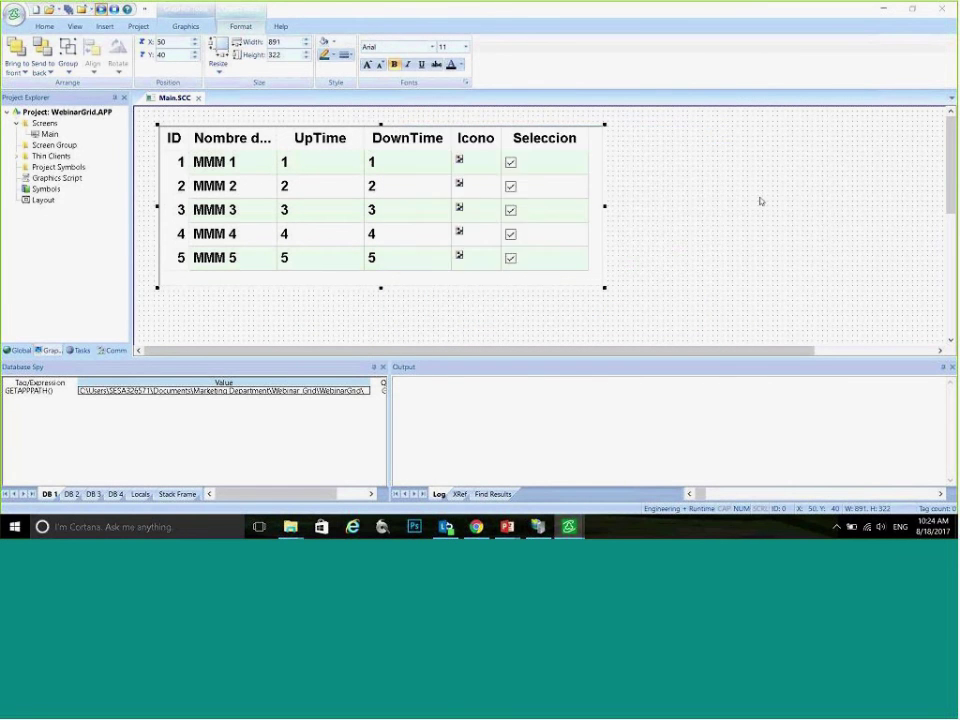
Step: Insert a new class named cMotor in the project's global tags
left_click(760, 201)
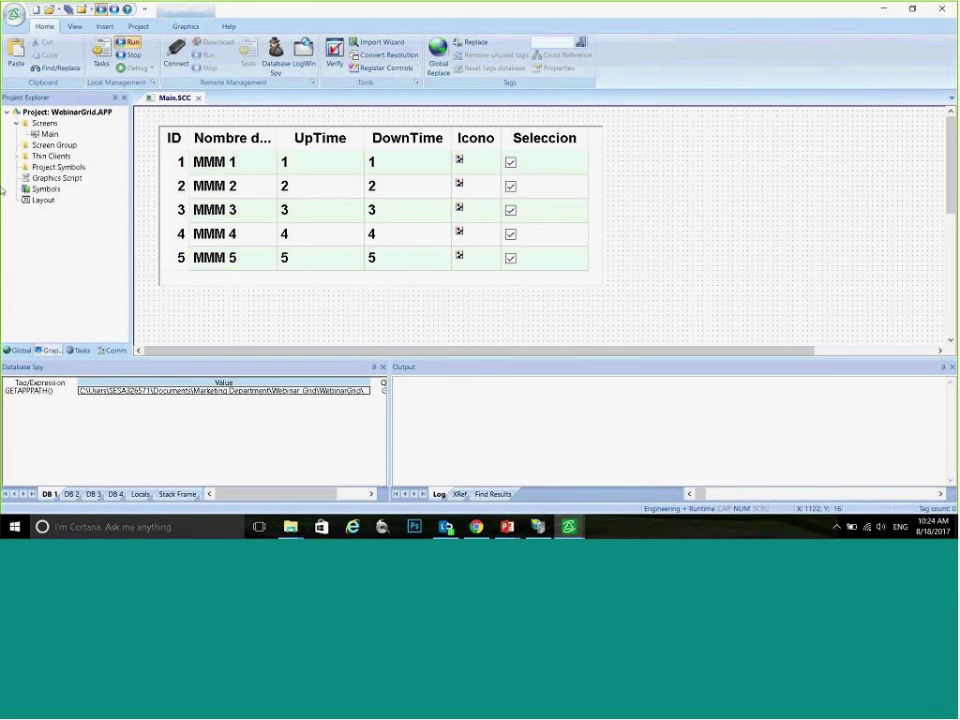
left_click(21, 350)
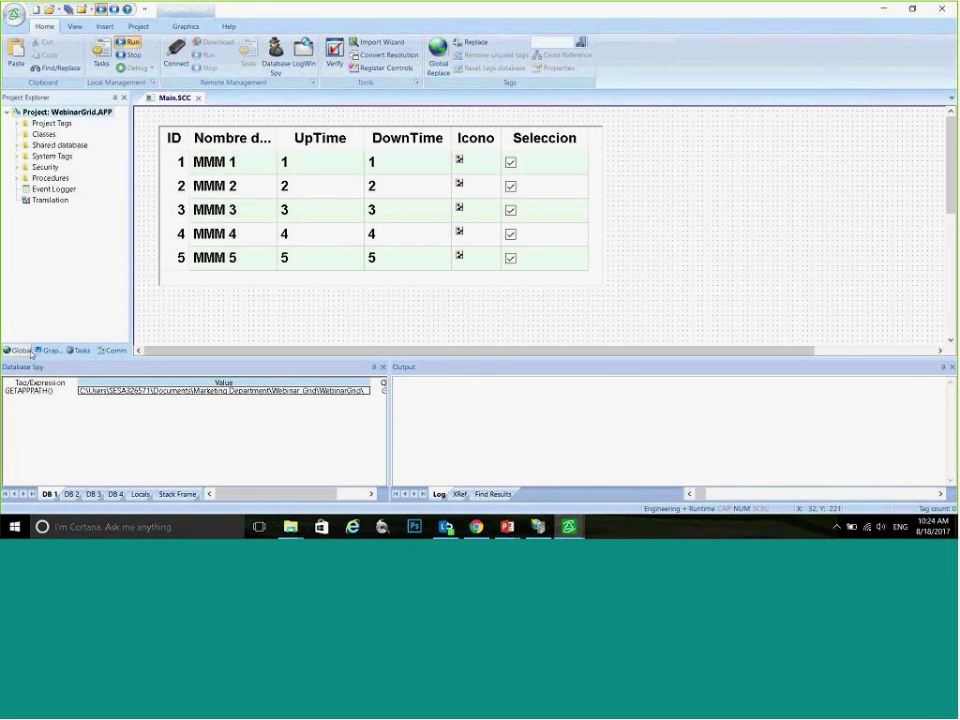
right_click(40, 135)
left_click(62, 146)
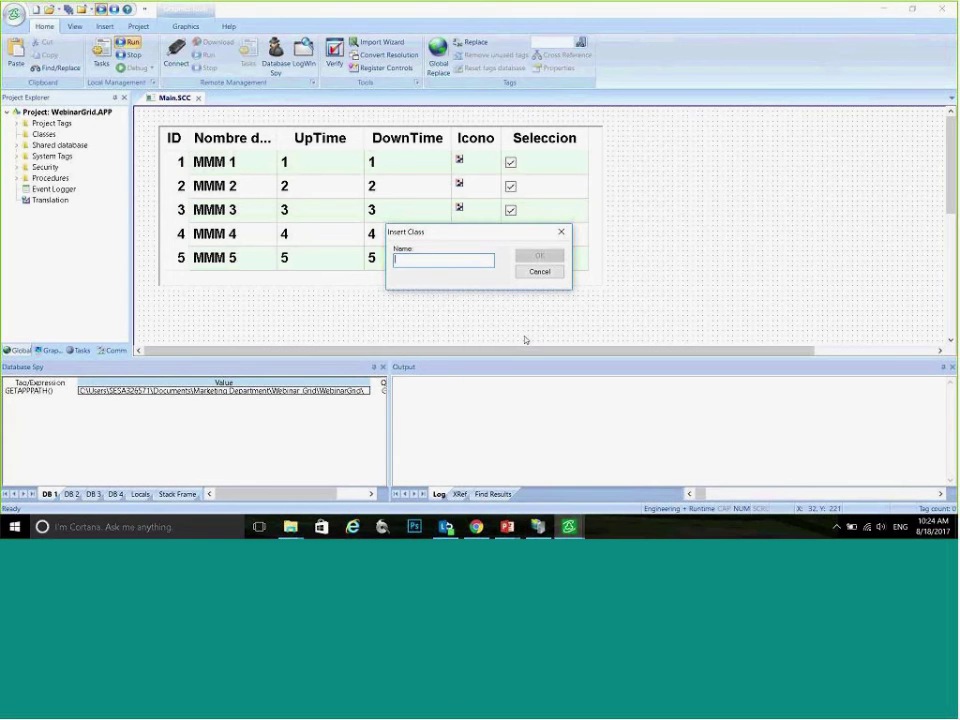
type("M")
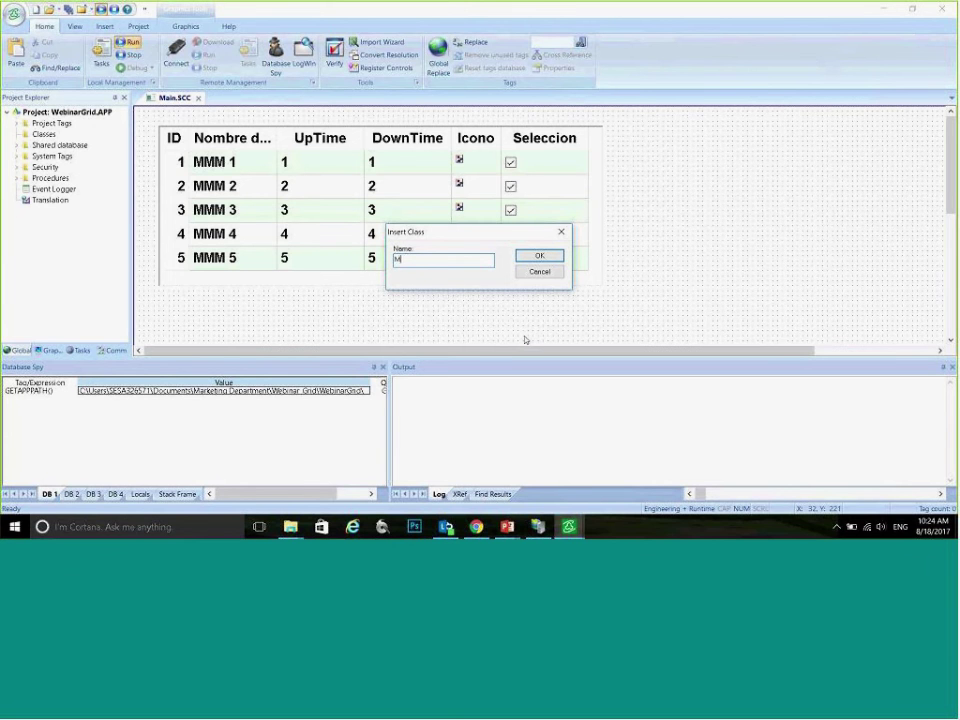
key("BackSpace")
type("cMotor")
key("Return")
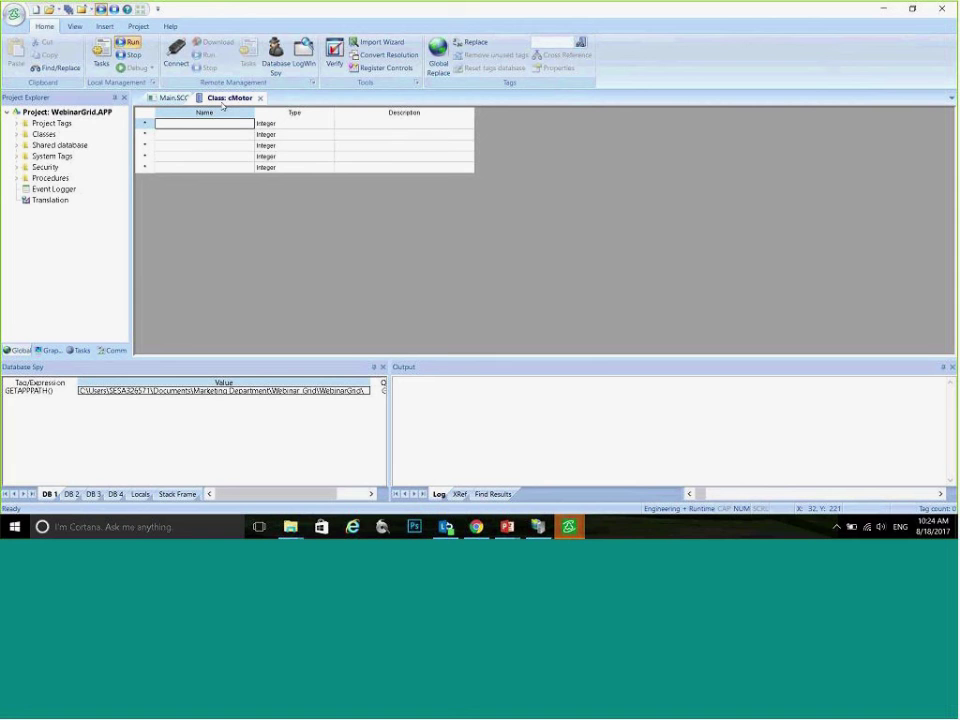
Step: Add the Integer members Temperatura and Presion to the cMotor class, and close its datasheet
type("Tempera")
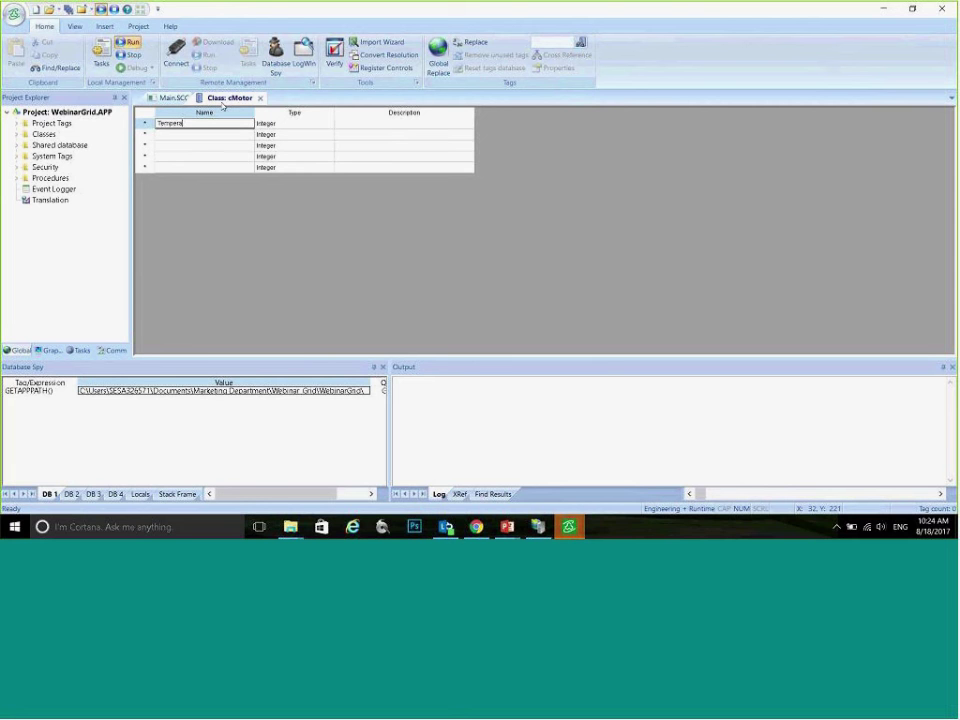
type("tura")
key("Return")
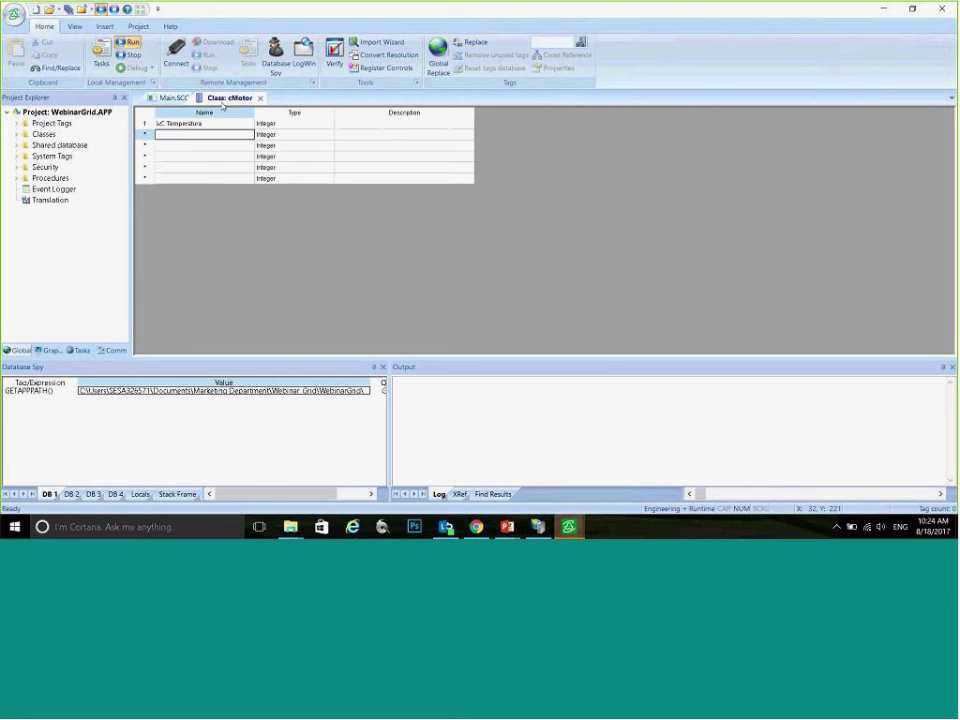
type("Presion")
key("Return")
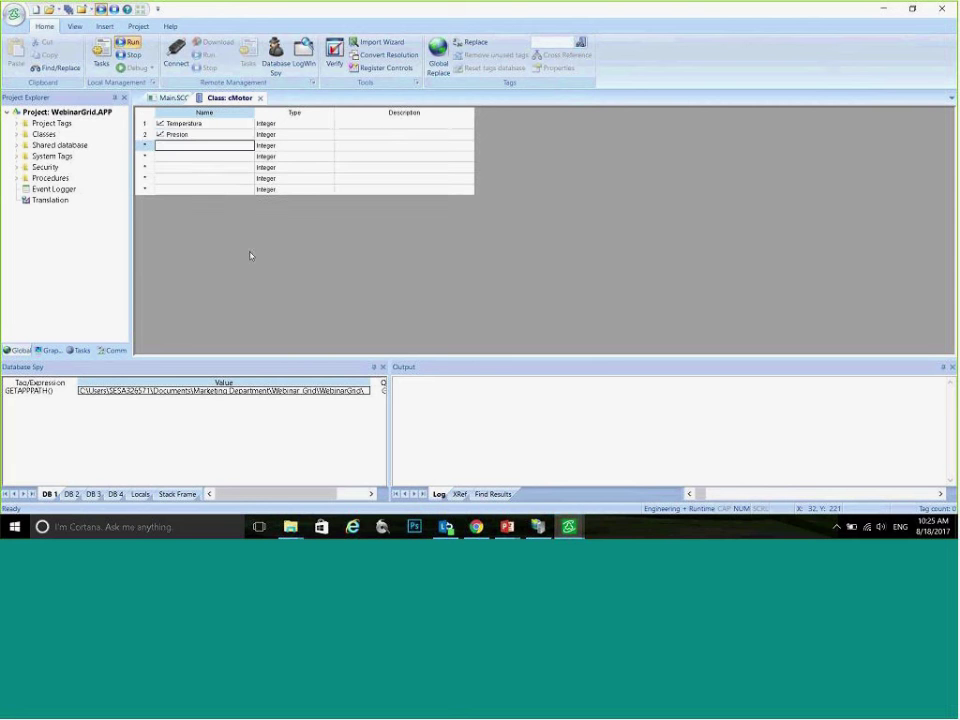
left_click(260, 98)
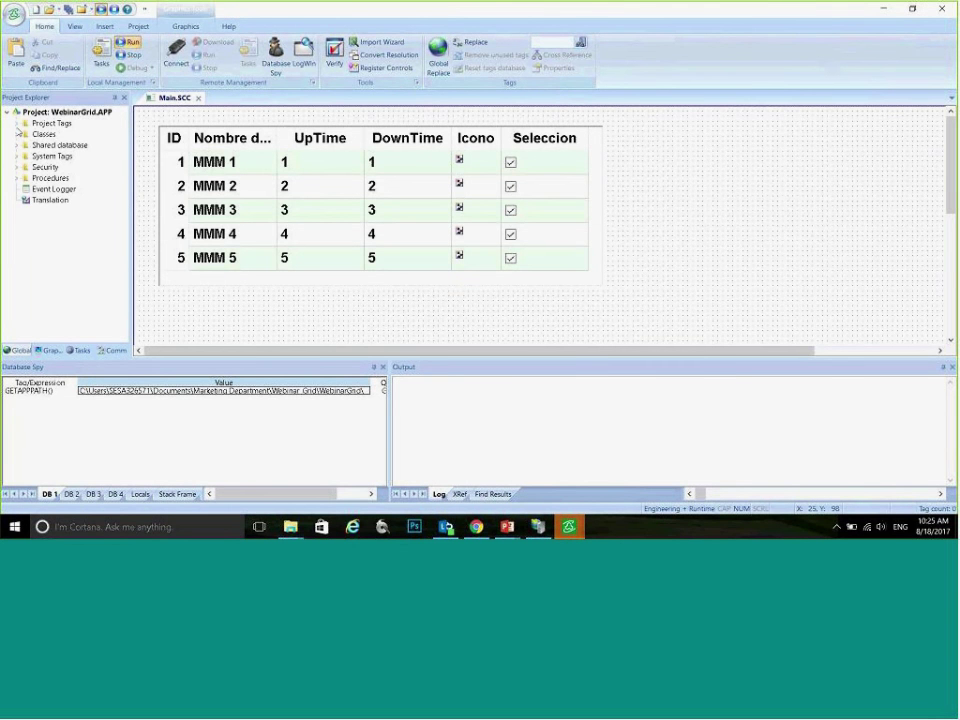
Step: In the project tags datasheet, create a tag named Motores of type cMotor with array size 2
double_click(18, 125)
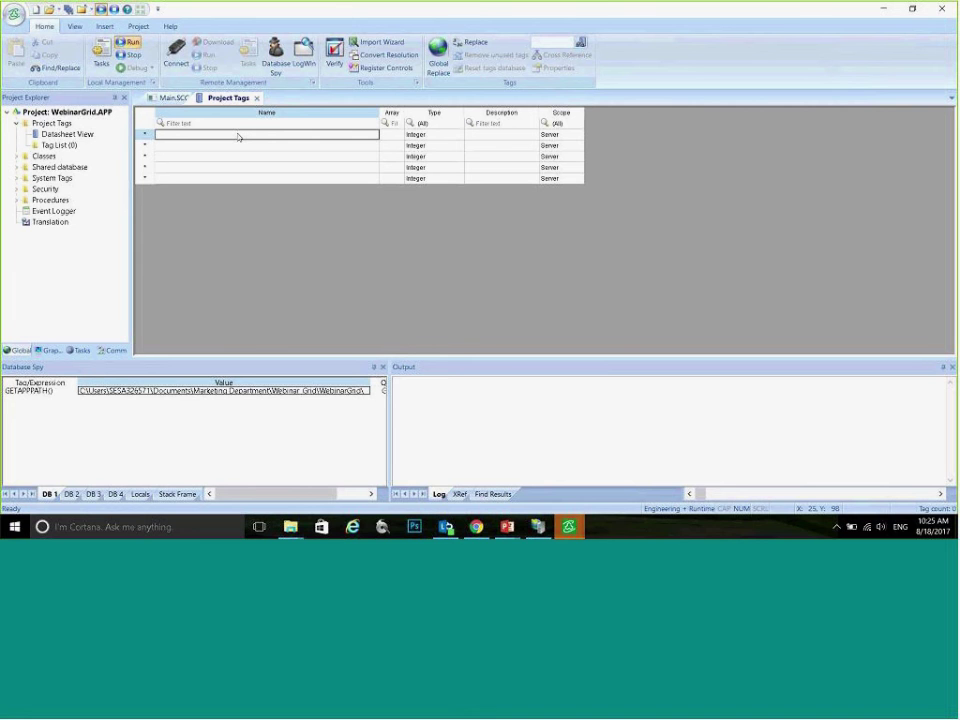
type("Motores")
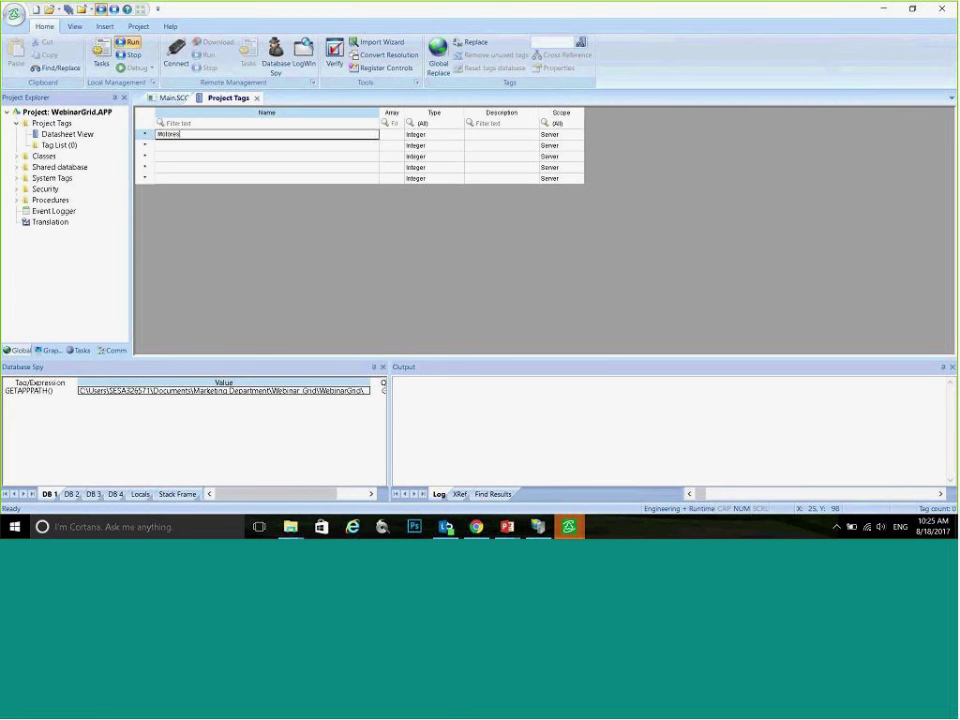
key("Return")
left_click(391, 134)
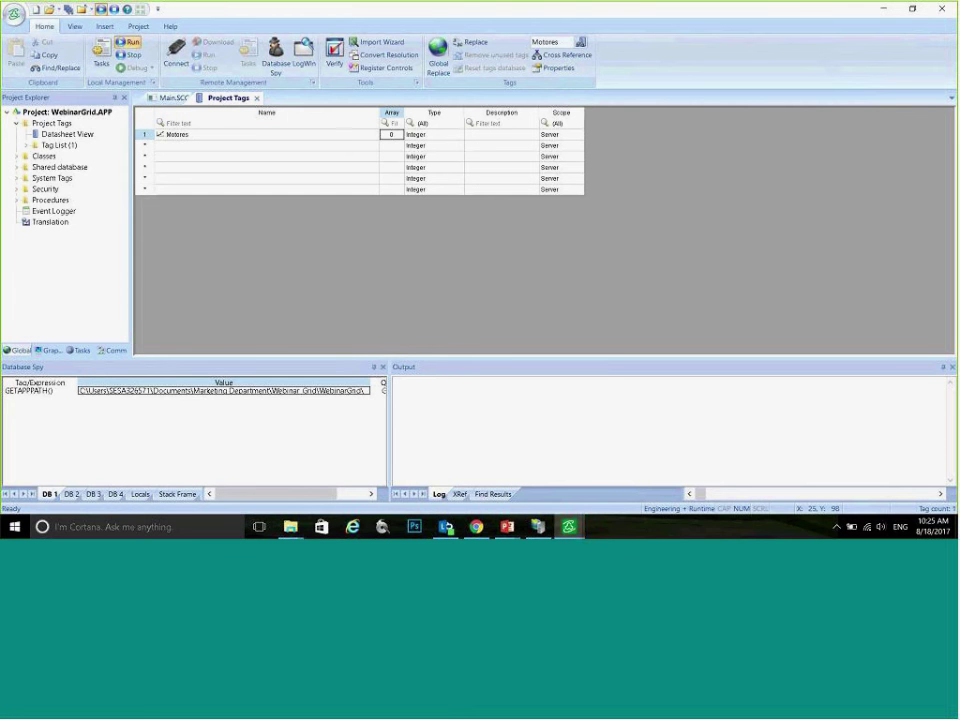
left_click(412, 136)
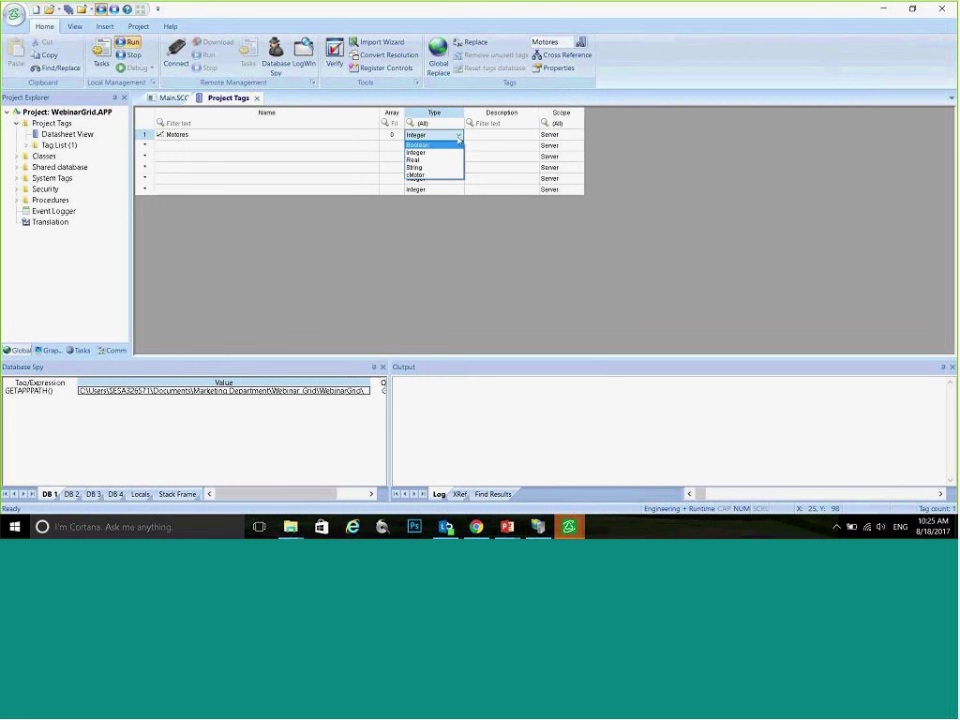
left_click(425, 175)
left_click(320, 156)
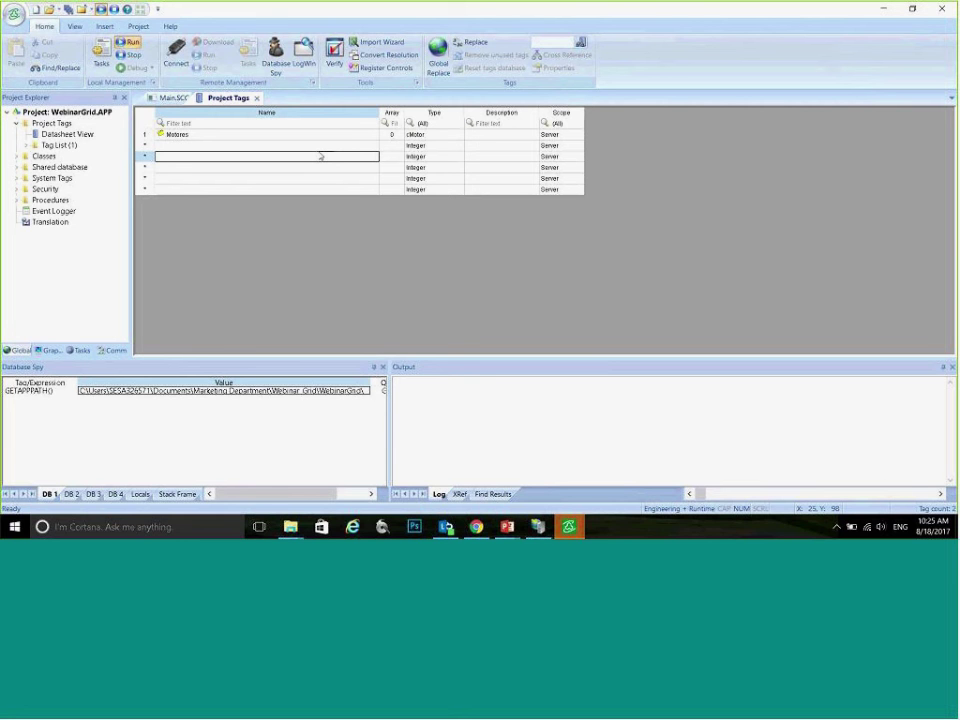
left_click(392, 136)
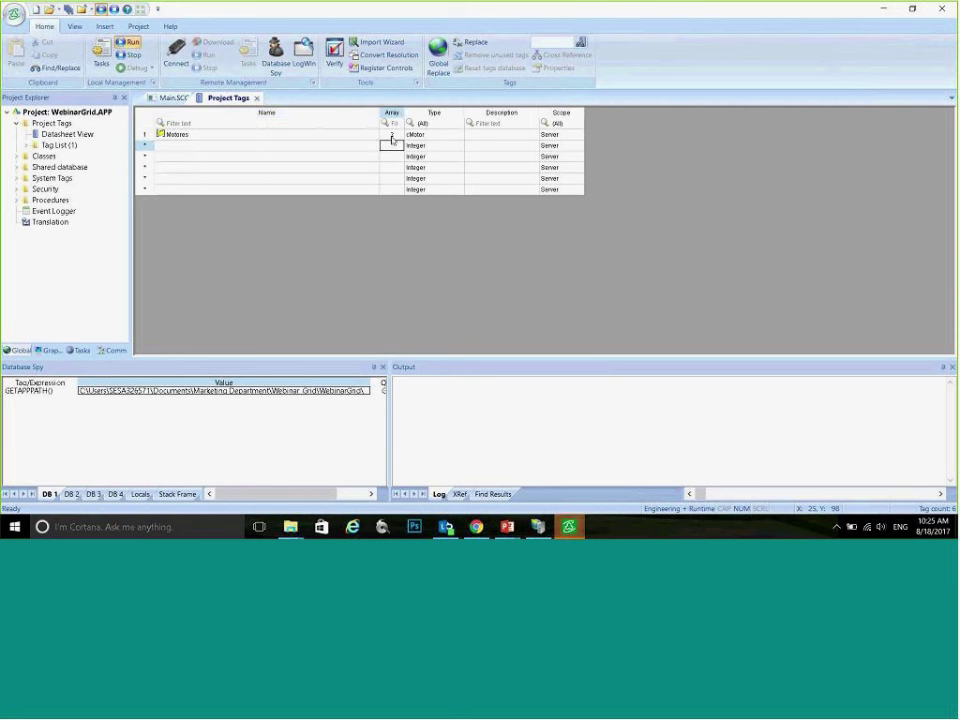
Step: Draw a second grid about 589 by 323 beside the existing one on the Main screen, and set its data source to Class Tag
left_click(162, 100)
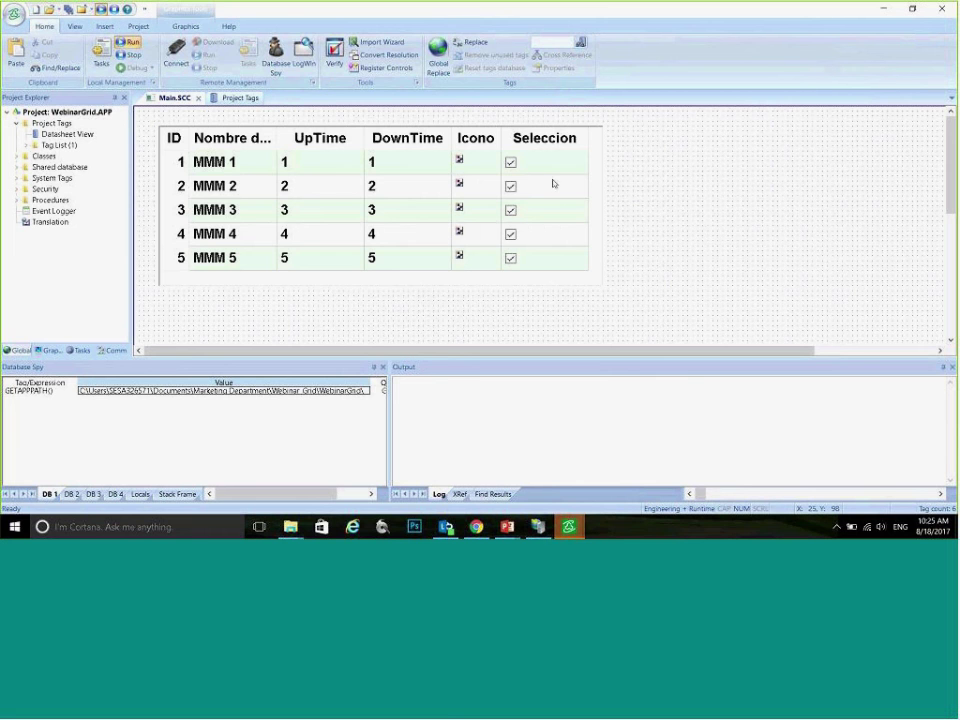
left_click(186, 26)
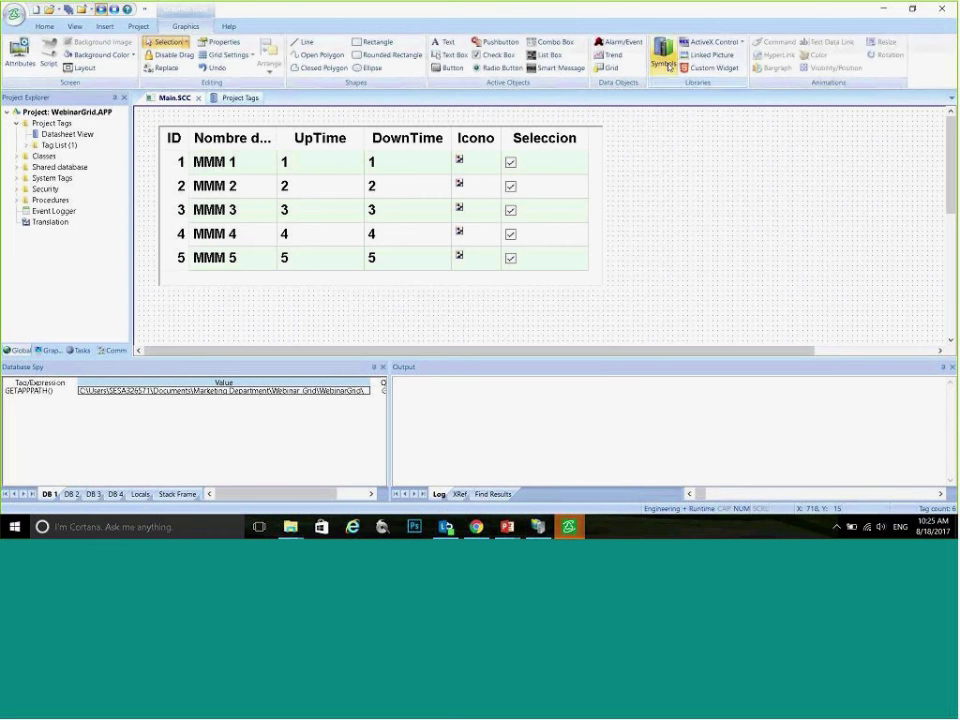
left_click(608, 67)
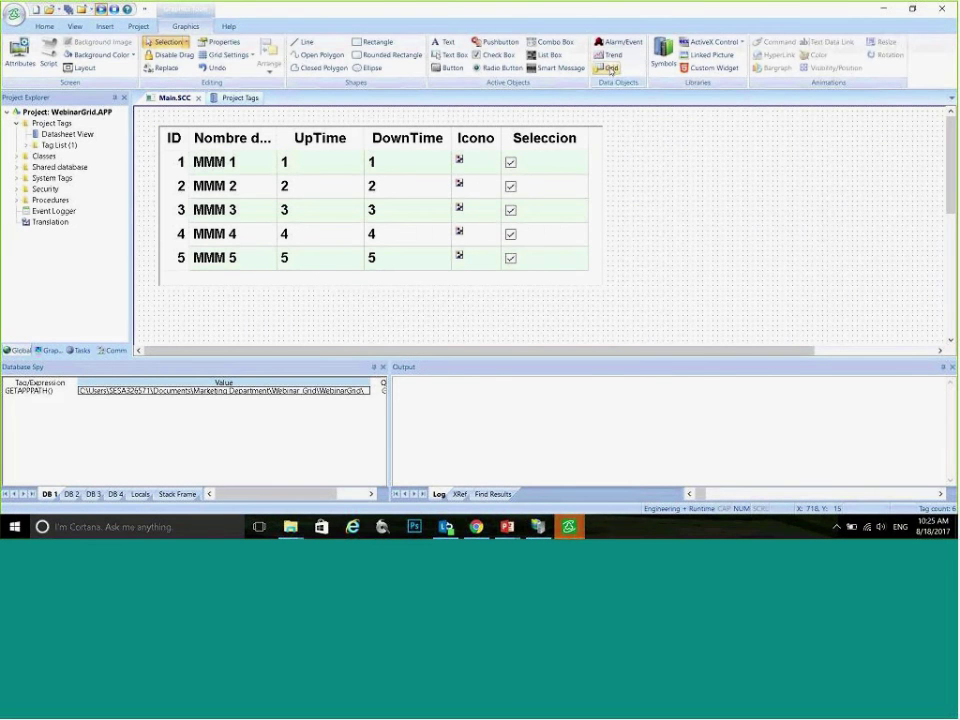
left_click_drag(623, 123, 915, 281)
double_click(729, 213)
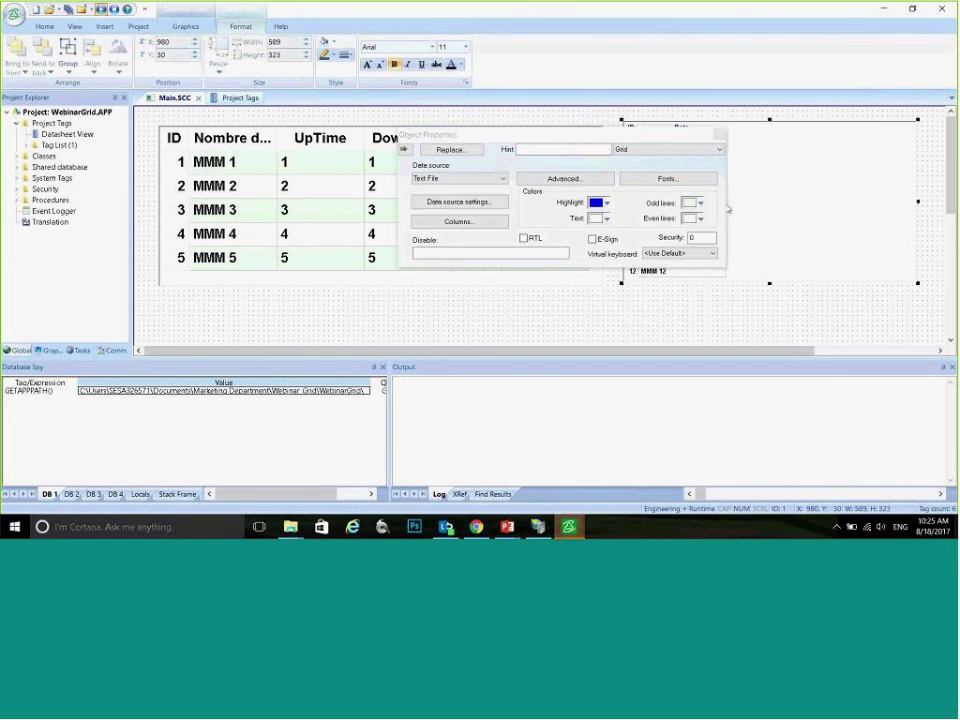
left_click(458, 178)
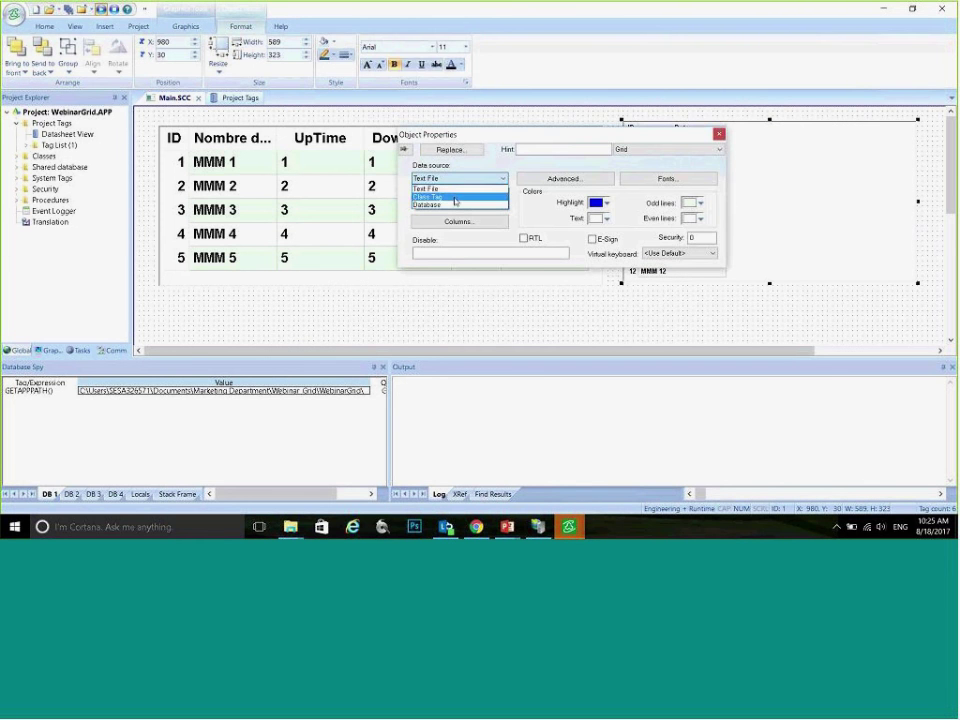
left_click(445, 196)
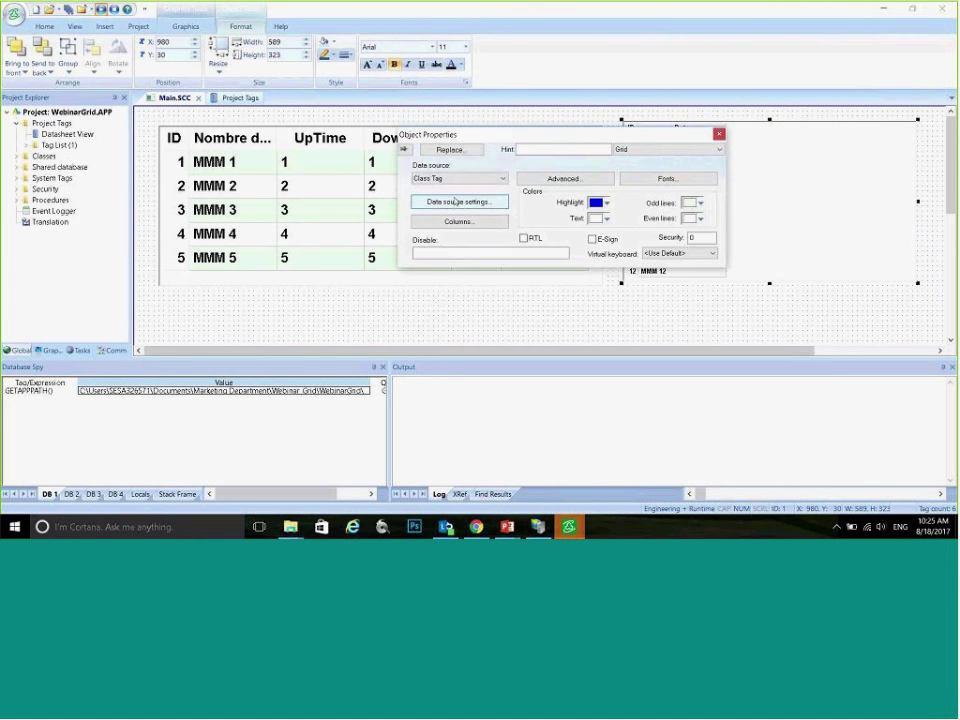
left_click(454, 223)
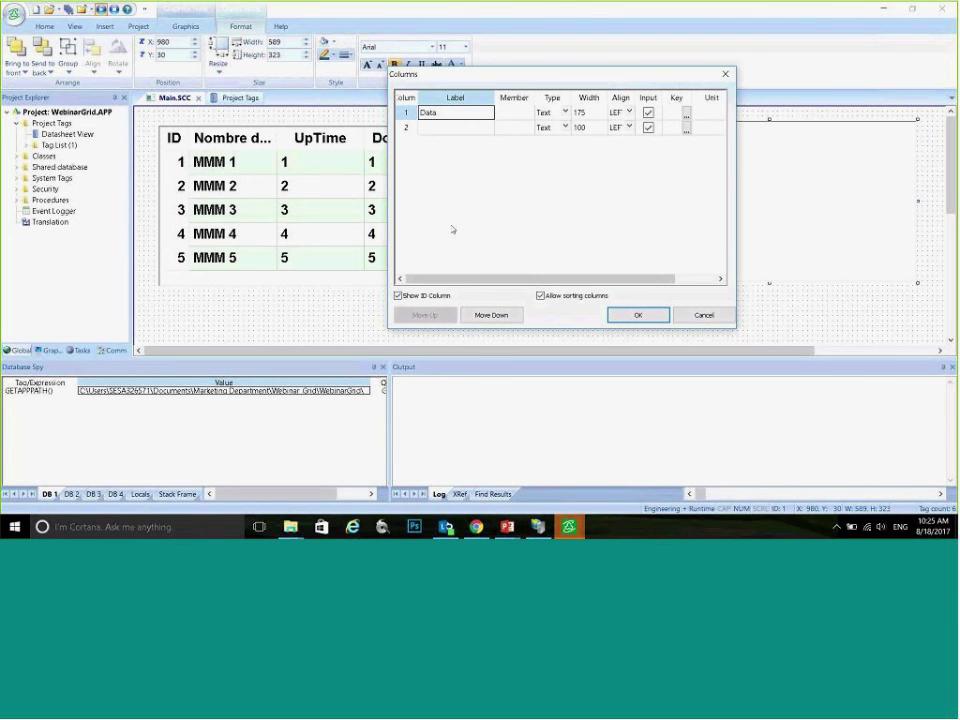
key("Escape")
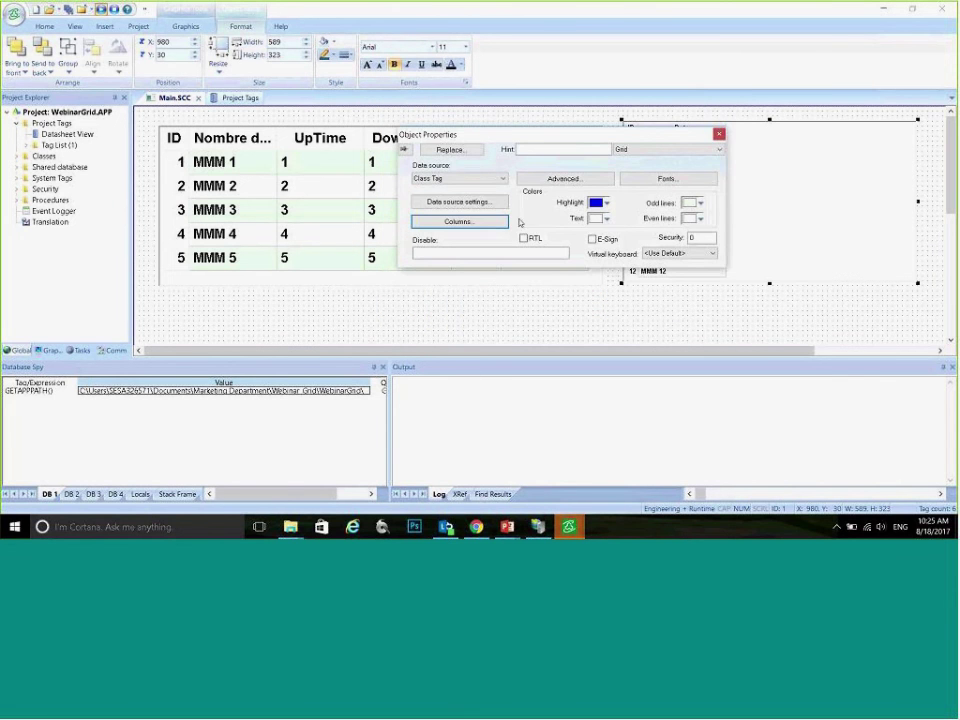
left_click(459, 201)
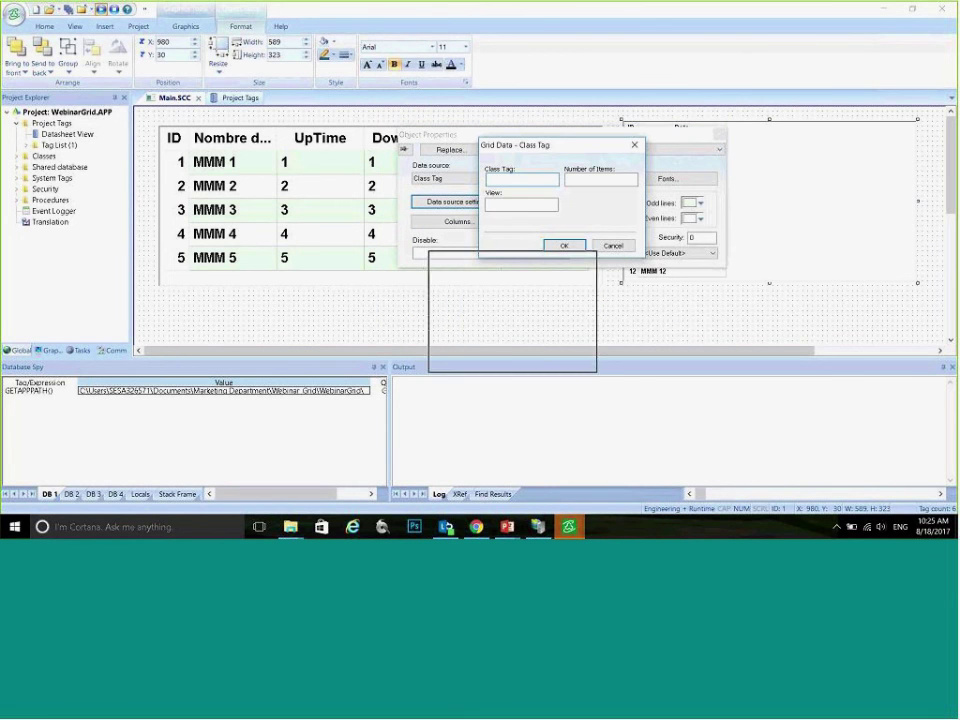
left_click_drag(478, 258, 452, 253)
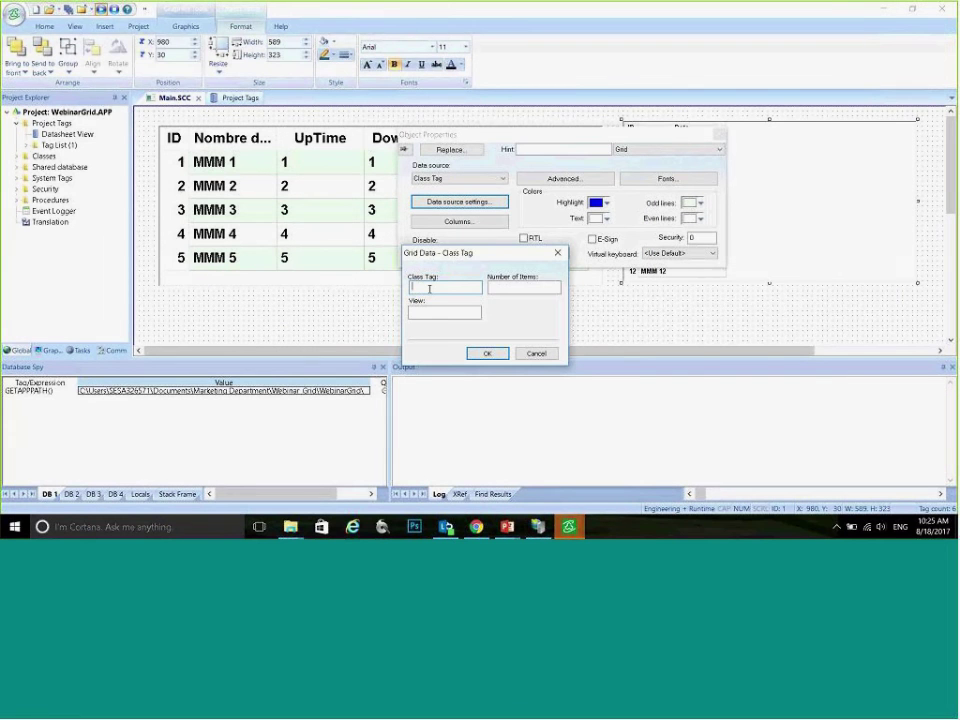
type("Maquinas[1")
left_click(522, 288)
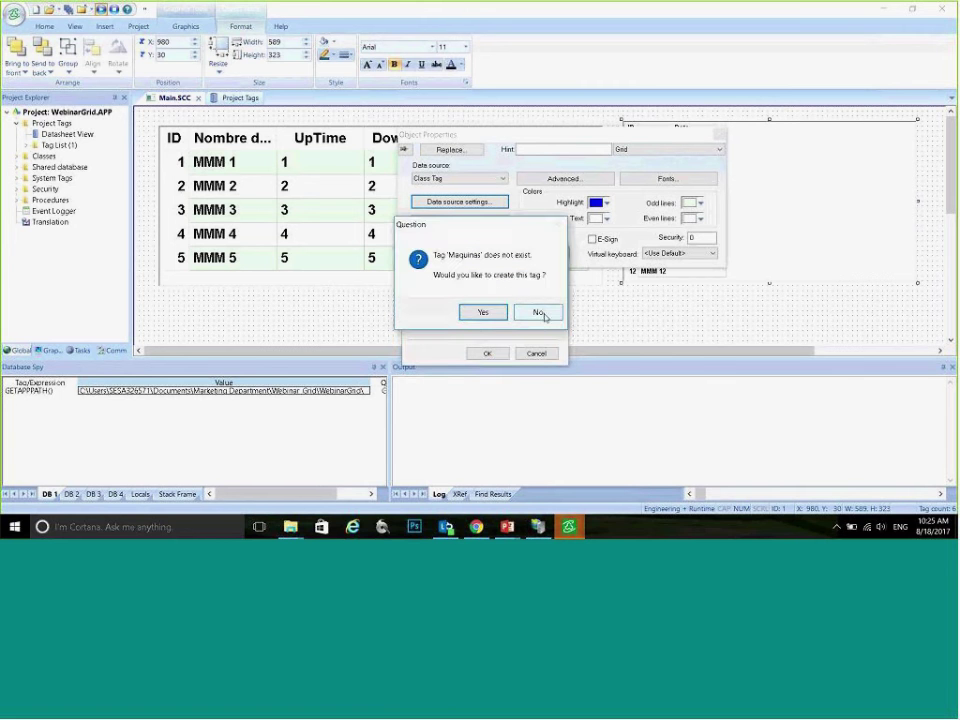
left_click(544, 313)
left_click(544, 312)
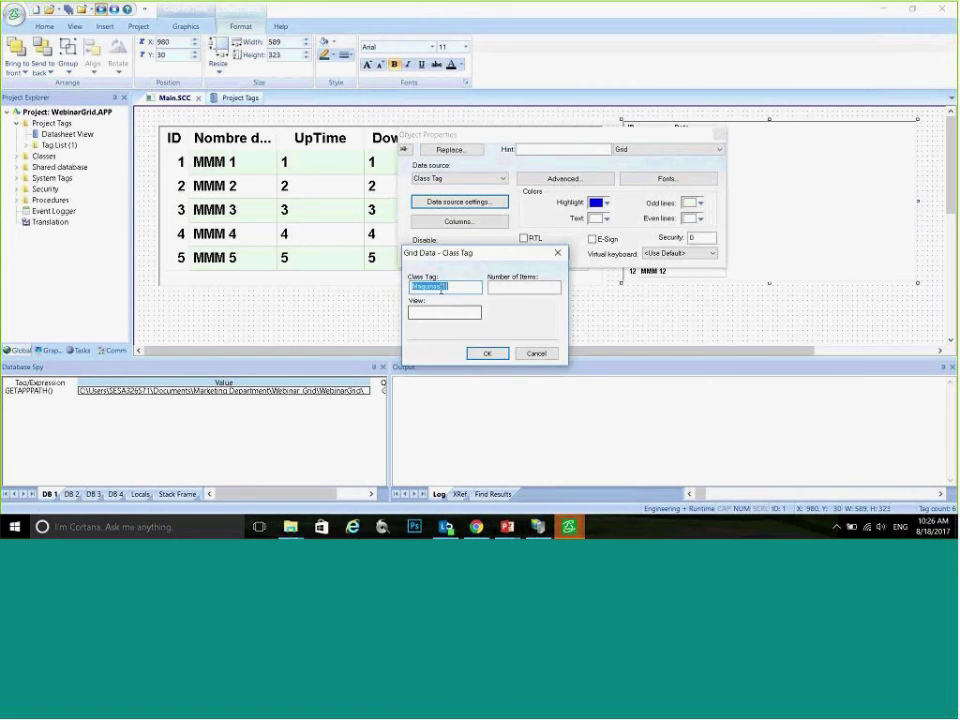
key("BackSpace")
left_click(487, 353)
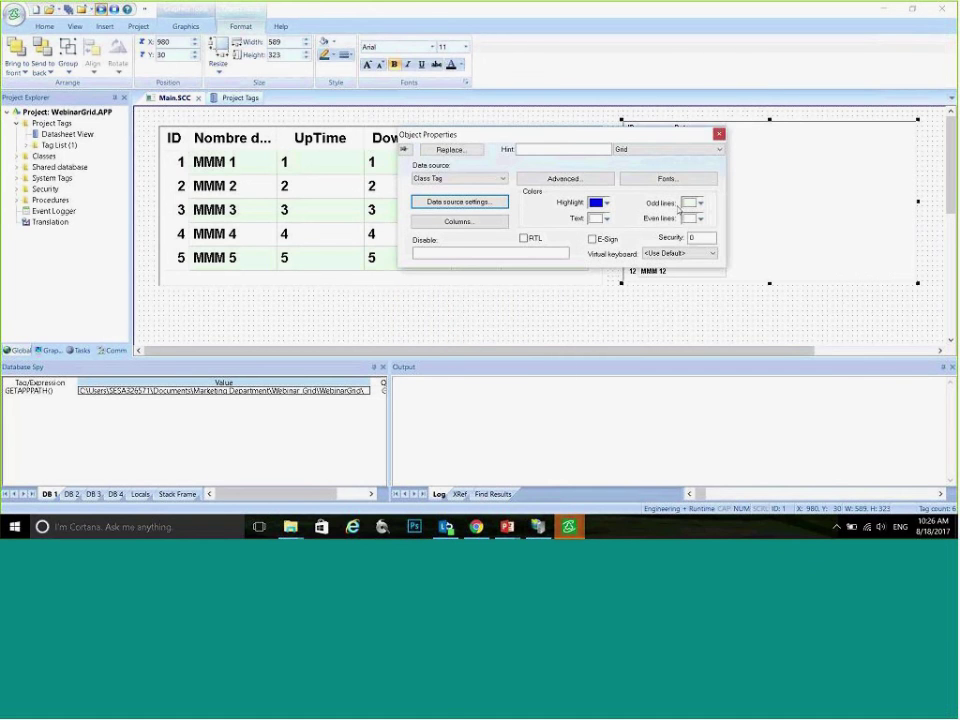
left_click(720, 134)
Step: Copy the Motores tag name from the project tags, and set the new grid's class tag to Motores[1] with 2 items
left_click(239, 97)
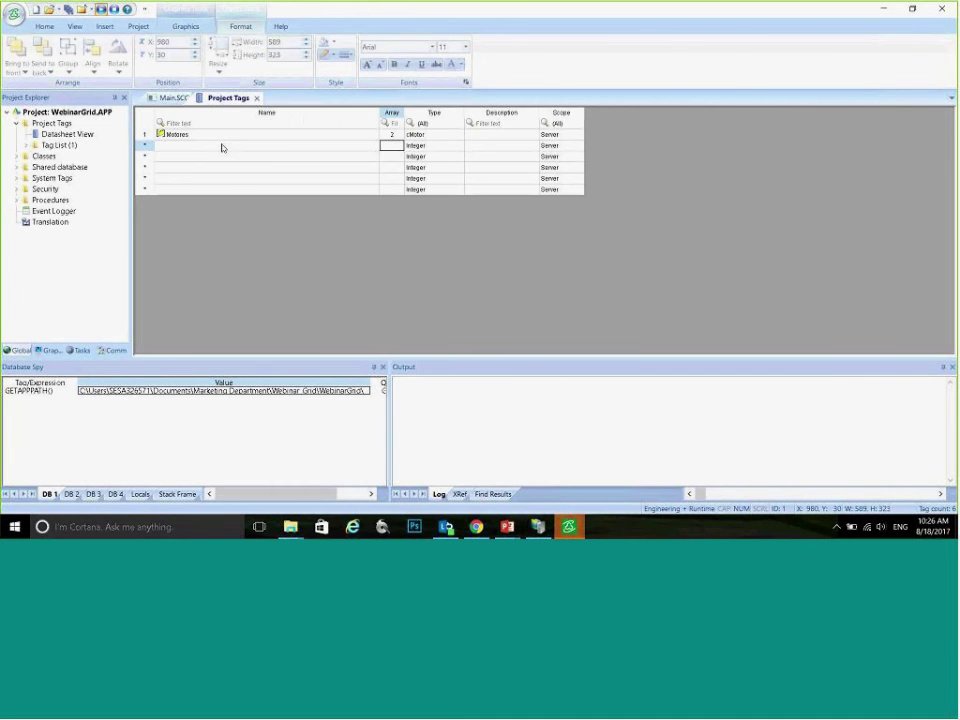
left_click(189, 136)
double_click(189, 136)
key("ctrl+c")
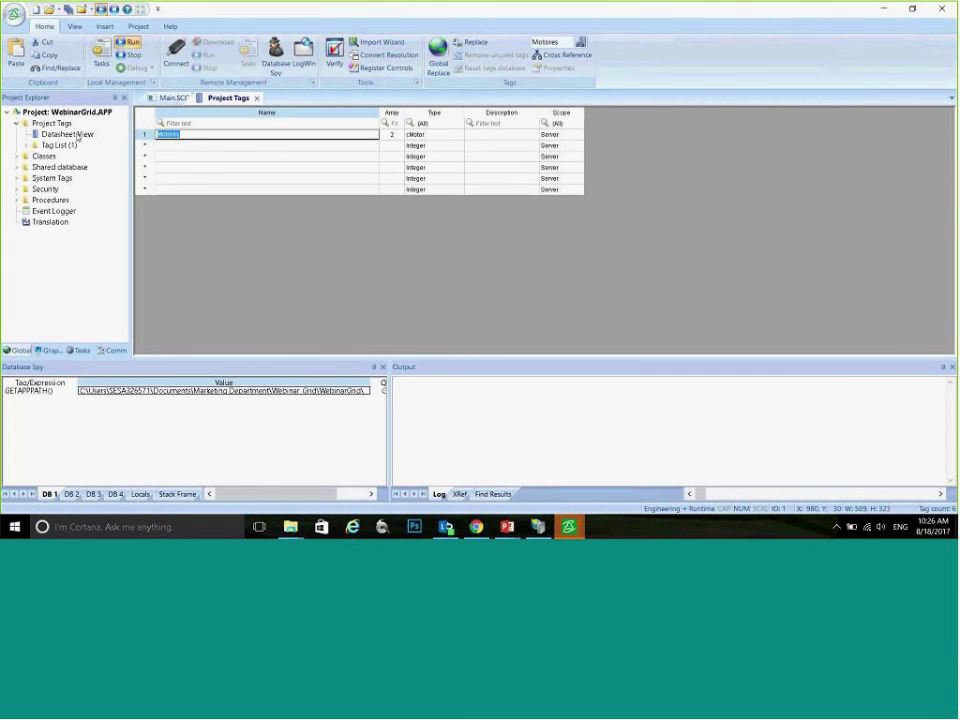
left_click(166, 97)
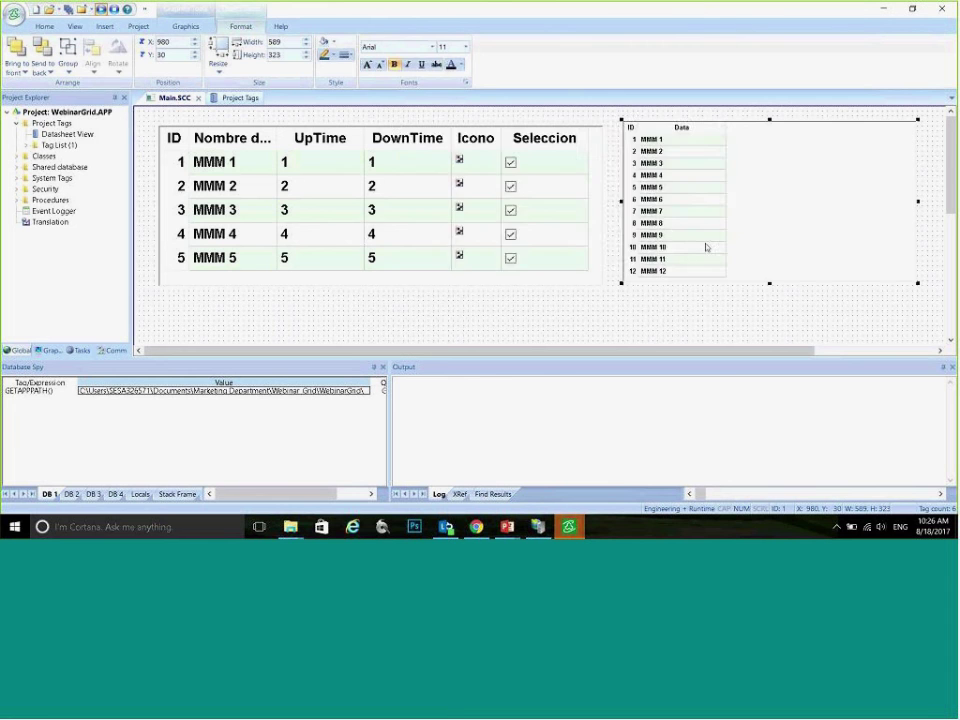
double_click(705, 246)
left_click(447, 201)
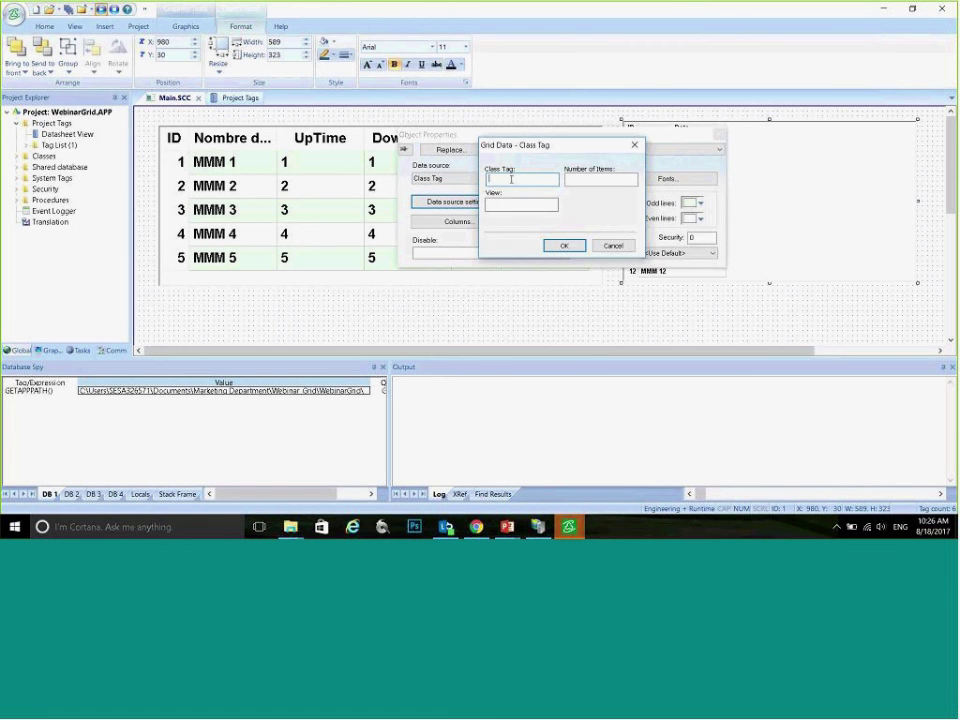
key("ctrl+v")
type("[1]")
left_click(591, 184)
type("2")
left_click(563, 245)
Step: In the new grid's column settings, label the first column Temp and the second column Pressure
left_click(459, 221)
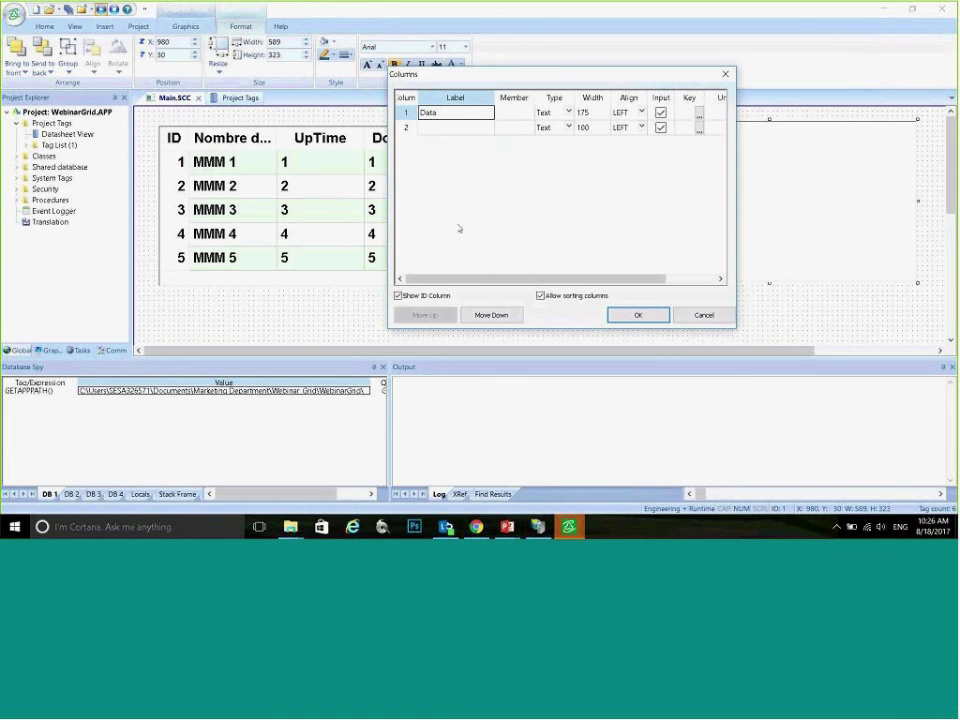
left_click(462, 117)
type("Temp")
key("Return")
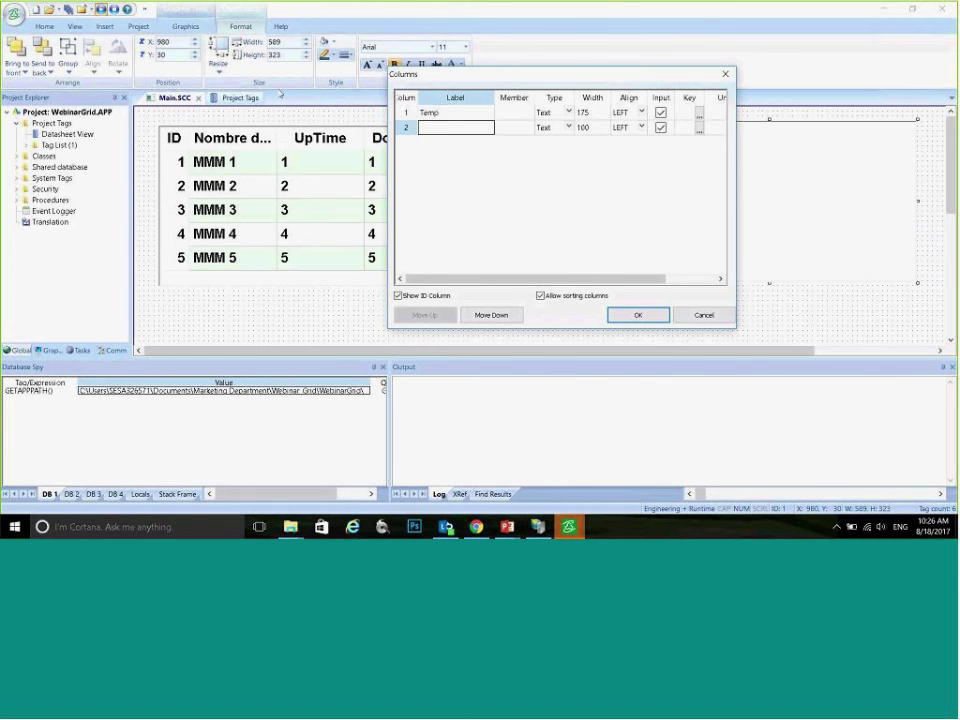
type("Pressure")
Step: Link the Temp column to the class member Temperatura and the Pressure column to Presion
left_click(508, 114)
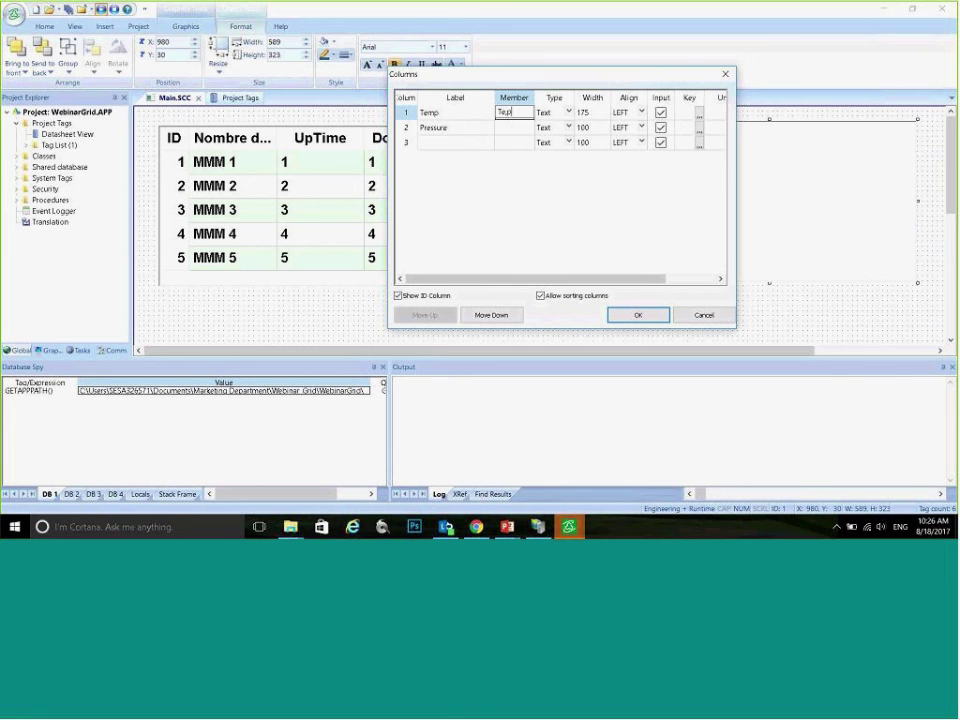
type("mperatura")
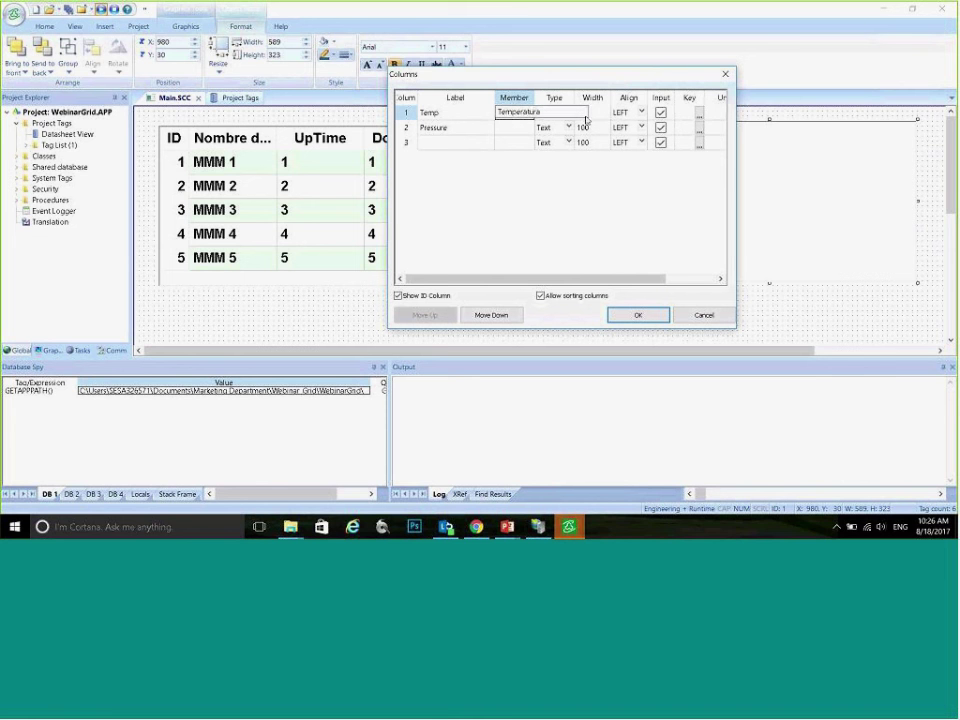
key("Return")
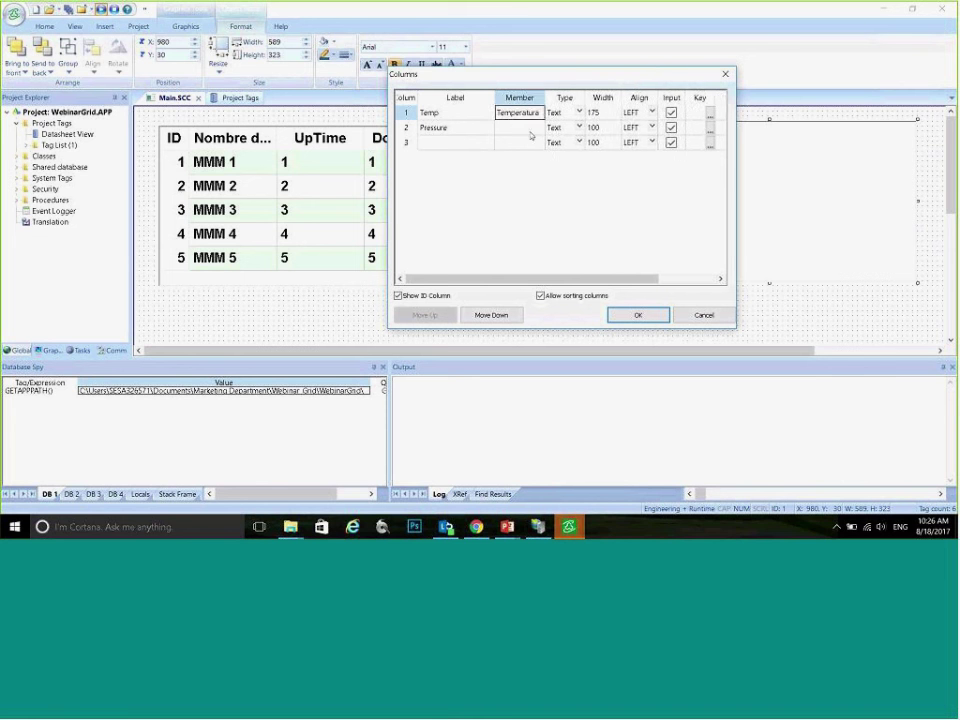
left_click(530, 130)
type("Presion")
key("Return")
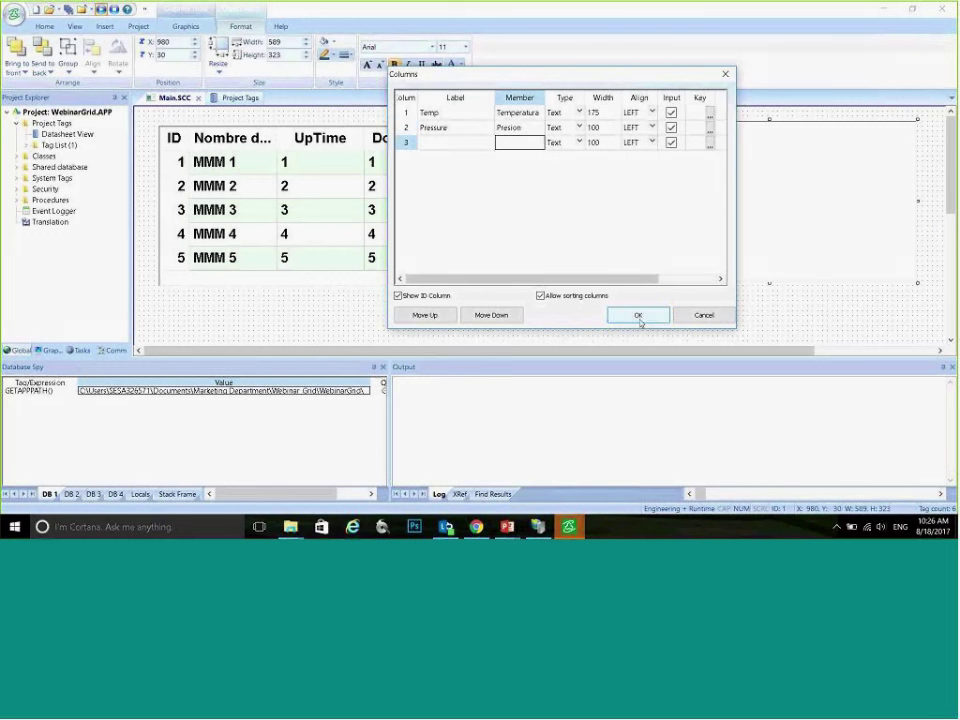
Step: Make both the Temp and Pressure columns Numeric, then accept the column settings and close the grid's properties
left_click(577, 116)
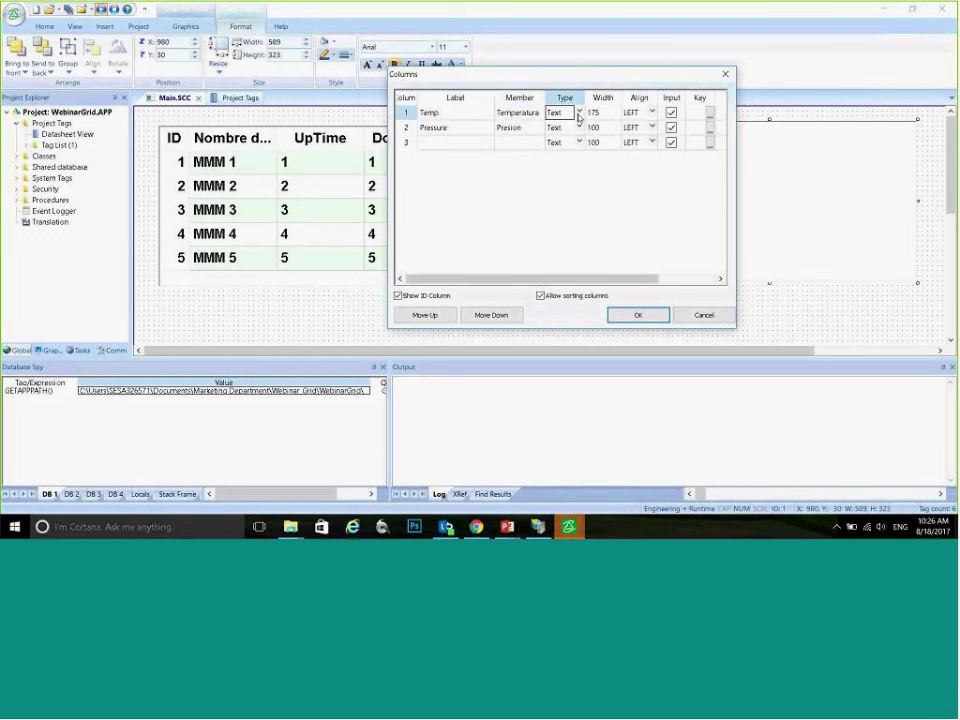
left_click(577, 116)
left_click(562, 135)
left_click(577, 128)
left_click(578, 128)
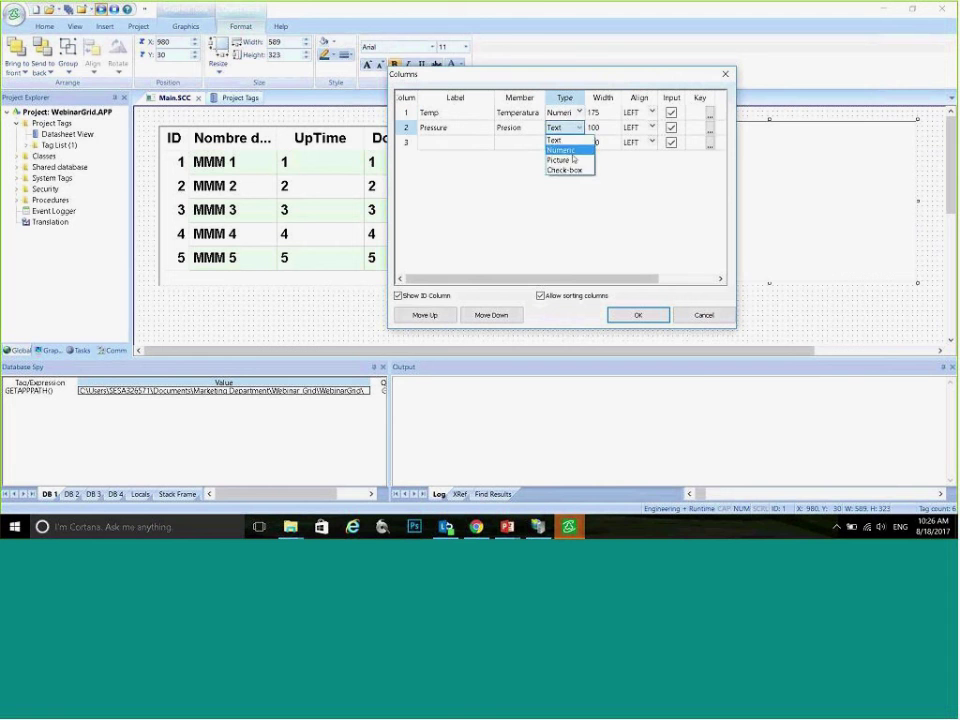
left_click(562, 150)
left_click(637, 315)
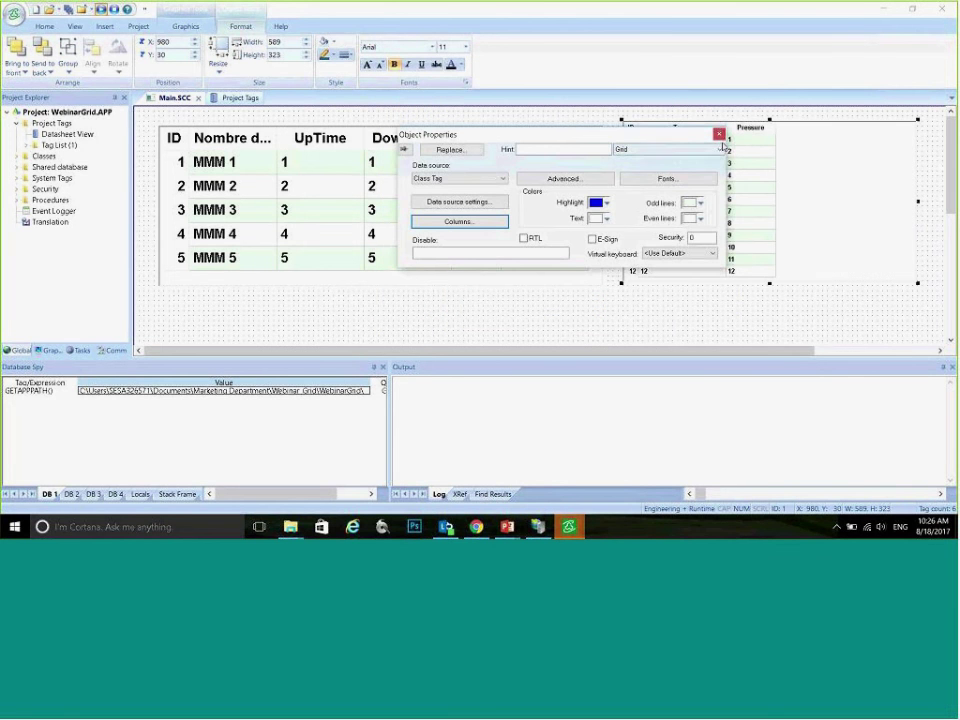
left_click(719, 134)
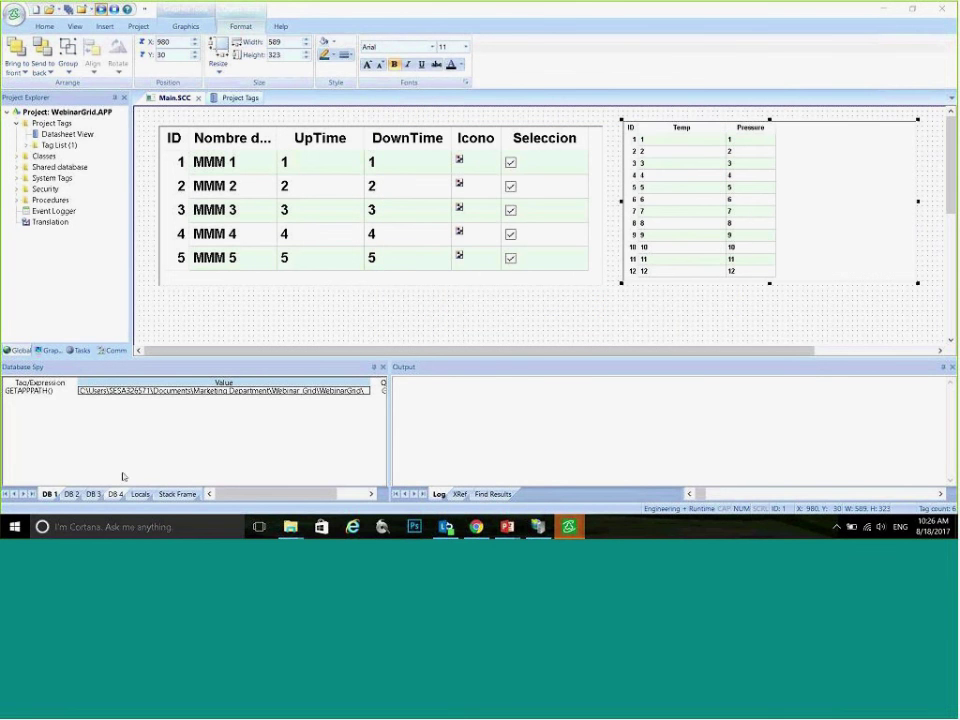
Step: Add Motores[1].Presion and Motores[1].Temperatura to the Database Spy watch list
left_click(57, 405)
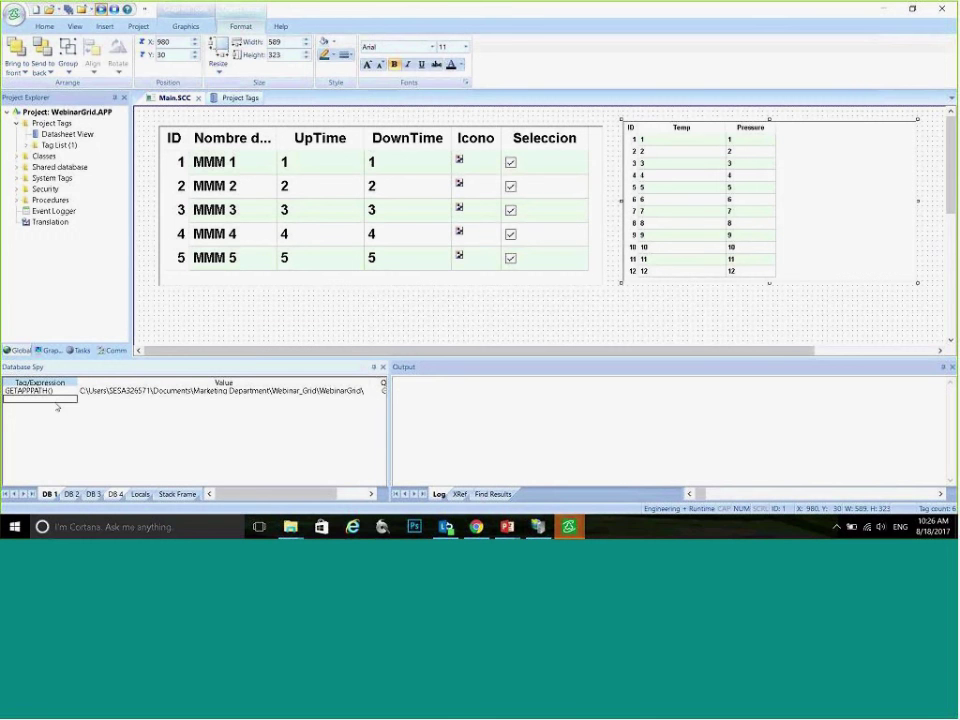
type("Motores[1].Presion")
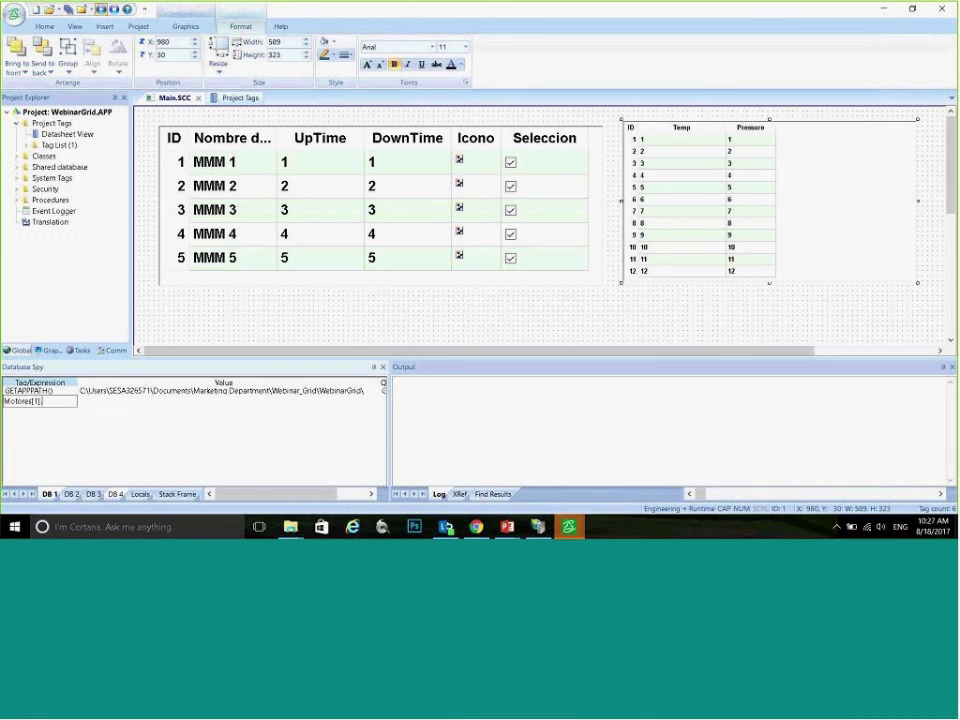
key("Return")
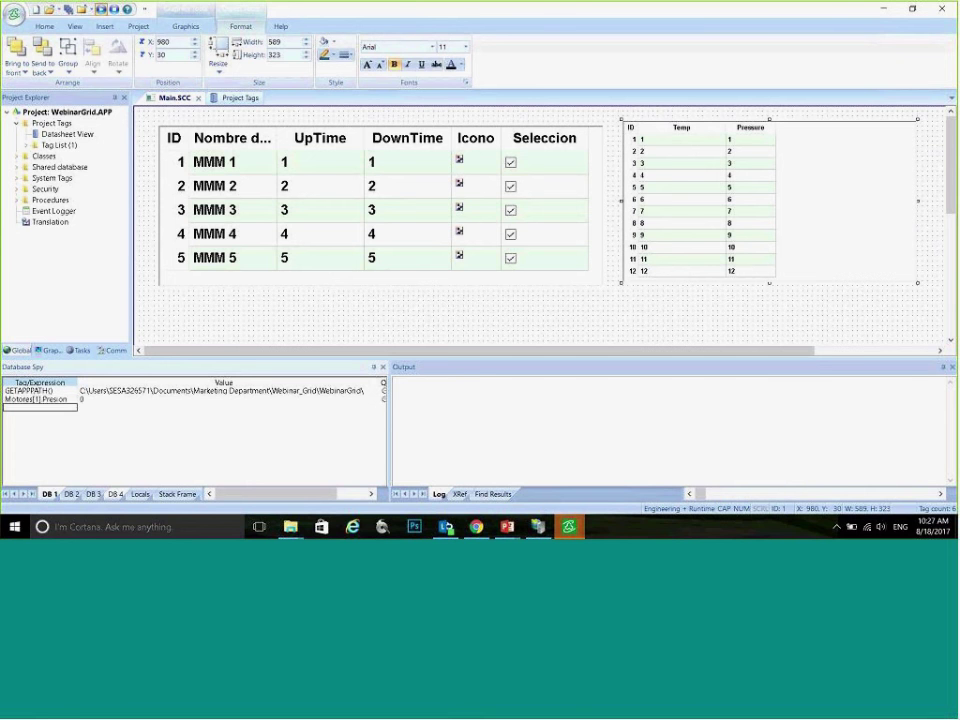
type("Motore")
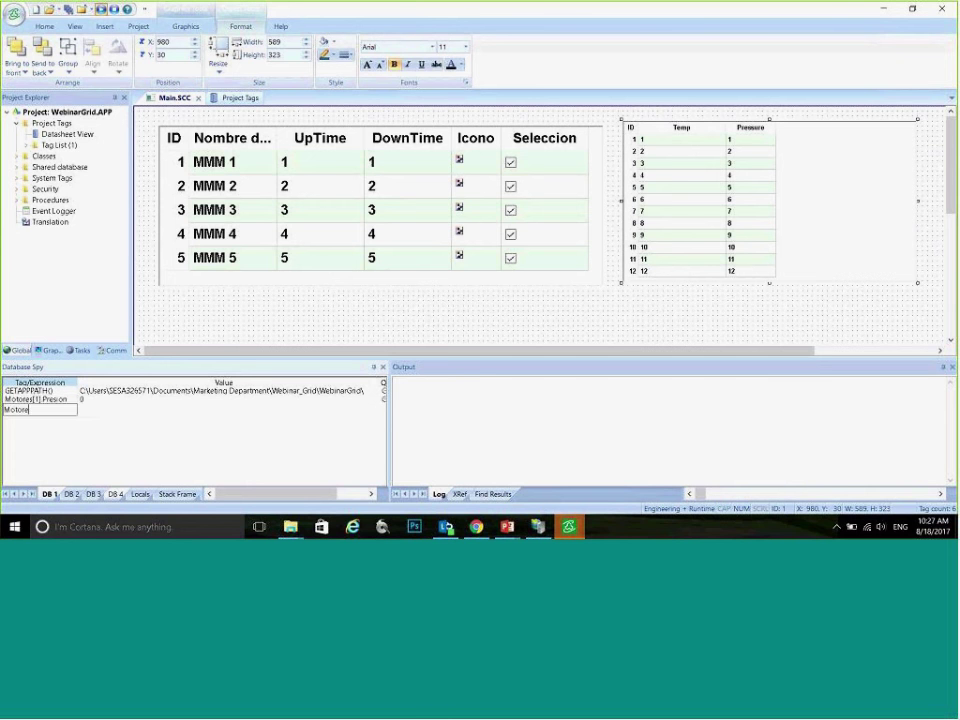
type("s[1].Temperatura")
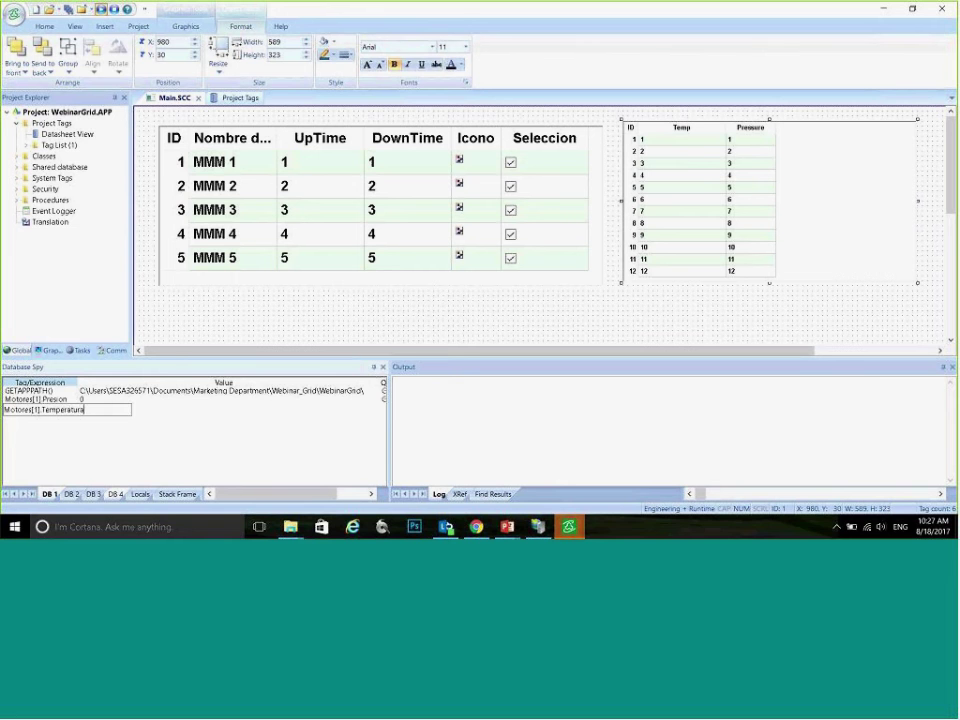
key("Return")
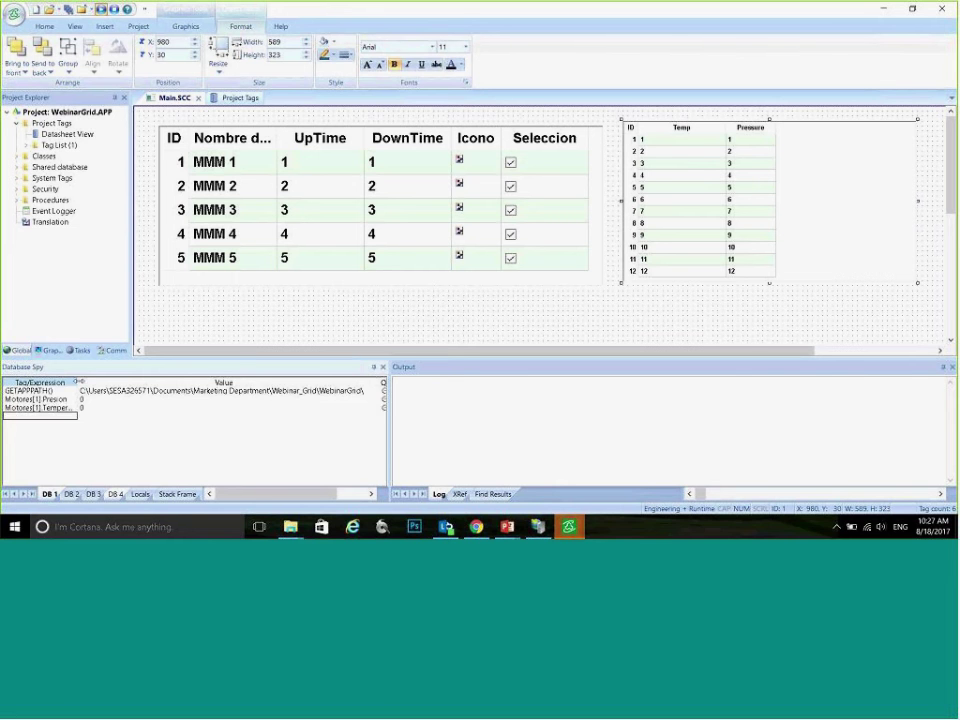
Step: Widen the Database Spy's expression column to fit its entries, and insert a blank row above Motores[1].Presion
double_click(78, 381)
left_click(75, 399)
right_click(75, 399)
left_click(108, 362)
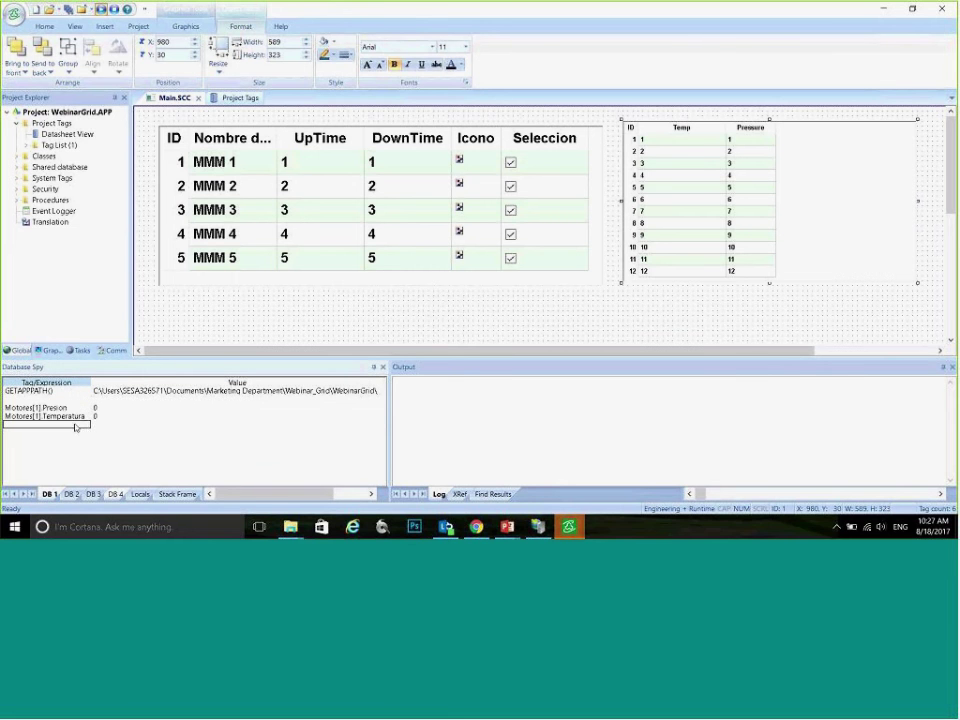
Step: Duplicate the two Motores[1] watch entries below a blank row, and change the copies to Motores[2].Presion and Motores[2].Temperatura
right_click(75, 418)
left_click(60, 416)
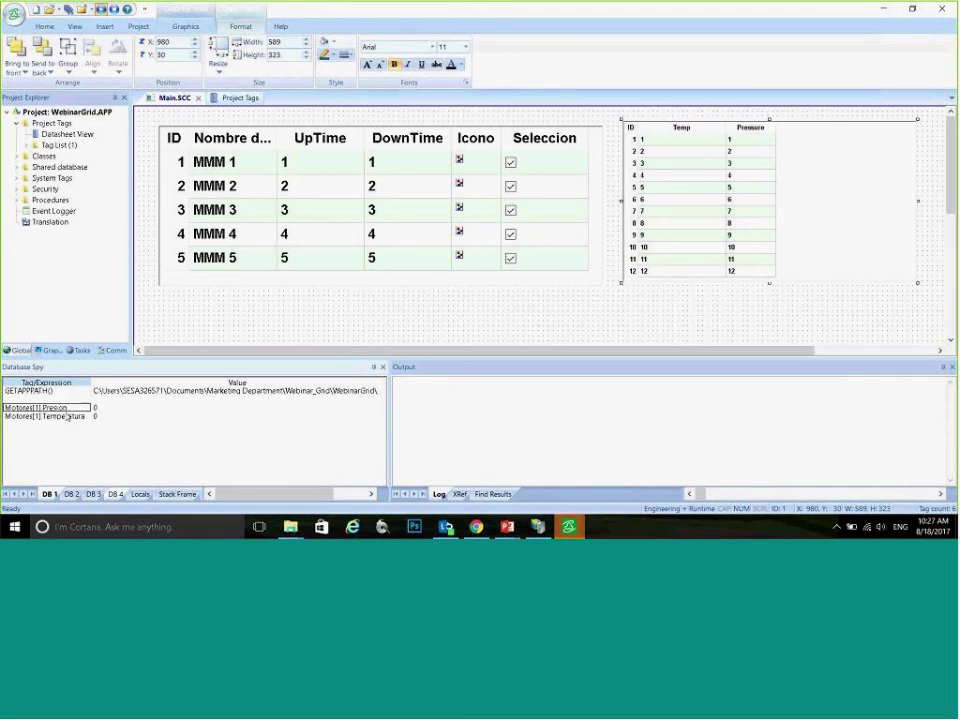
type("Motores[1].Presion Motores[1].Temperatura")
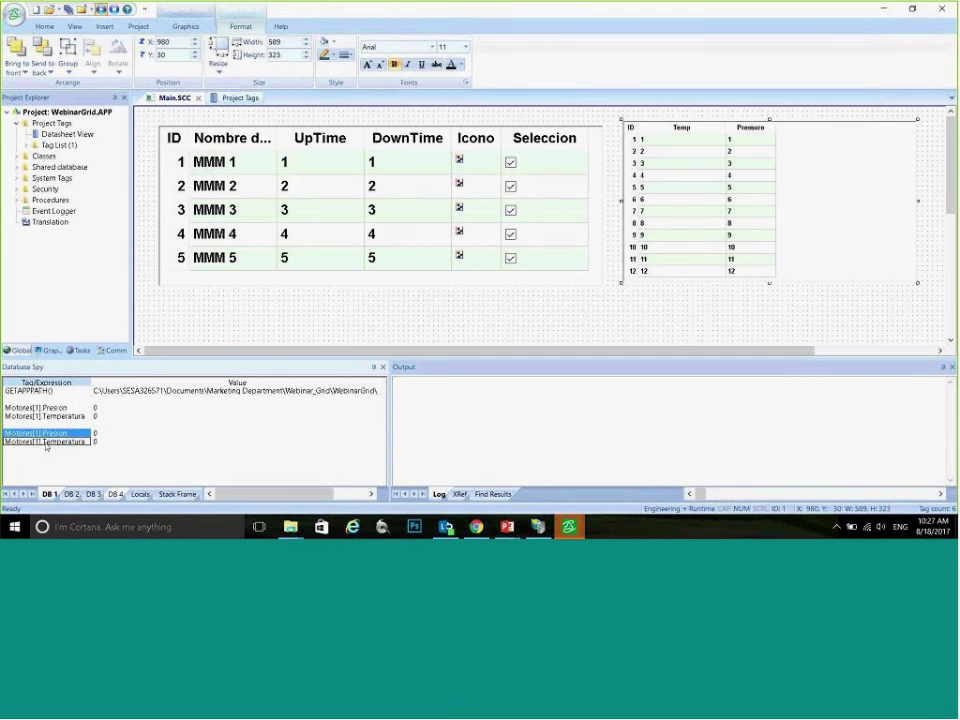
left_click(42, 435)
left_click(42, 437)
type("2")
key("Return")
left_click(40, 441)
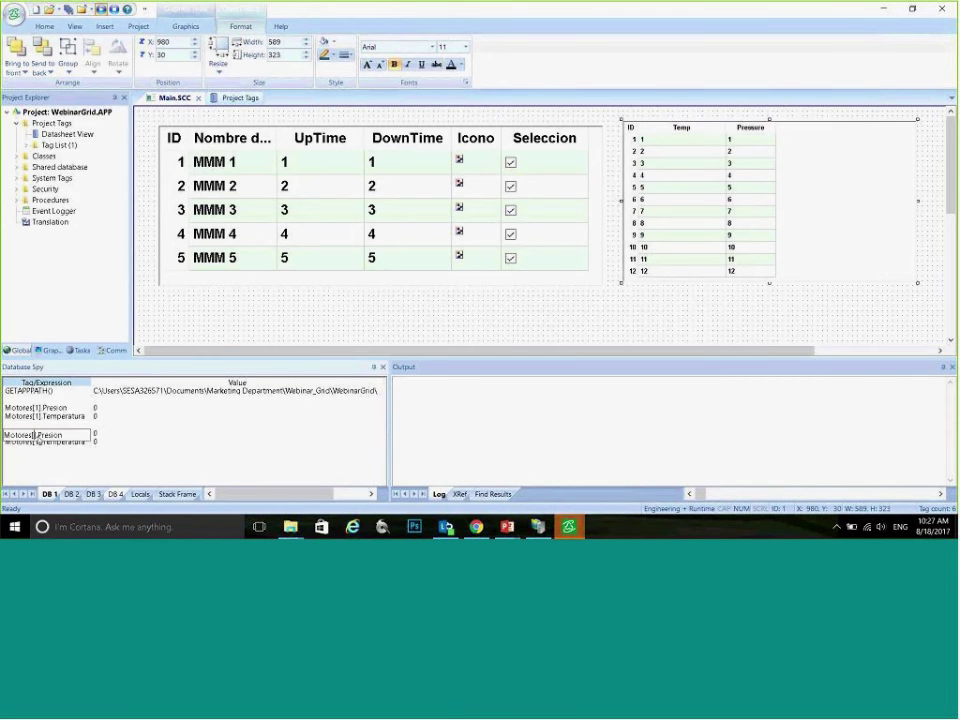
left_click(40, 441)
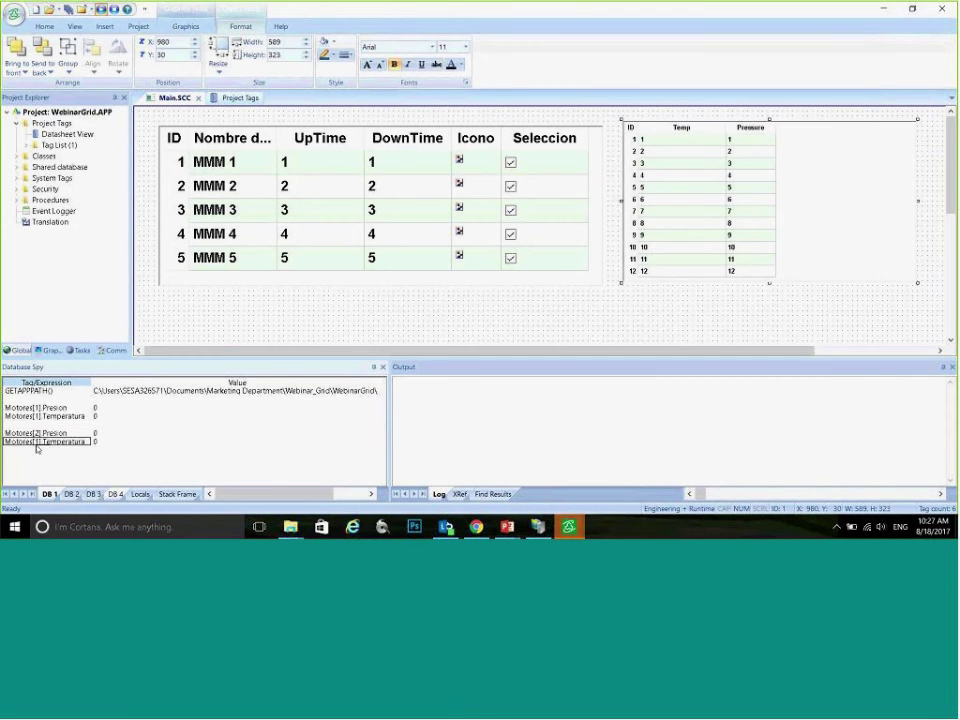
type("2")
key("Return")
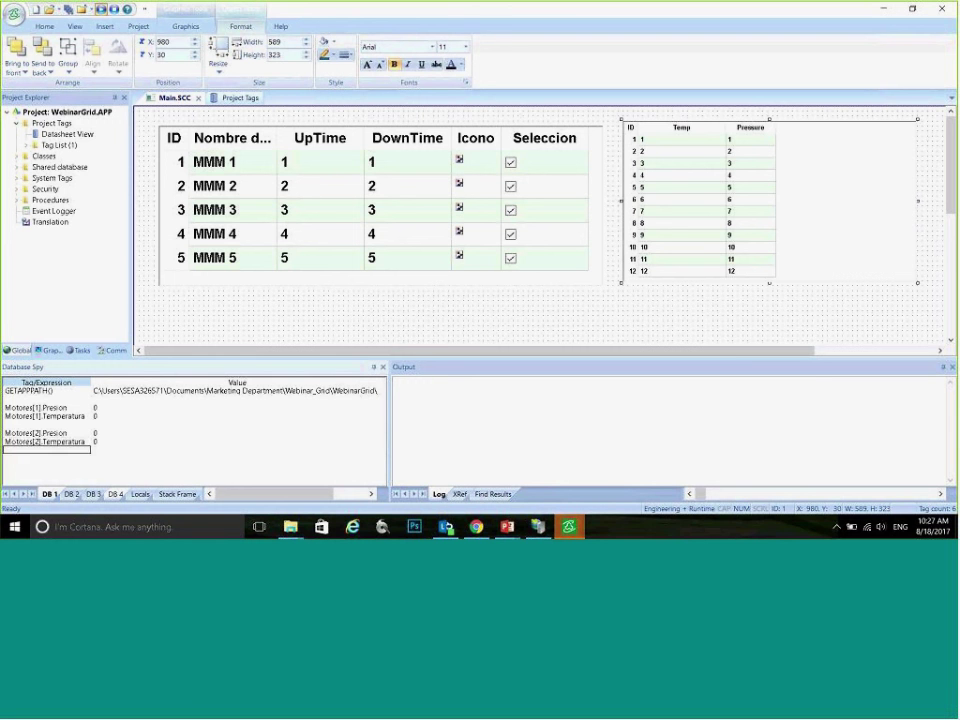
Step: In the Database Spy, set Motores[1].Presion to 10 and Motores[1].Temperatura to 20
left_click(107, 408)
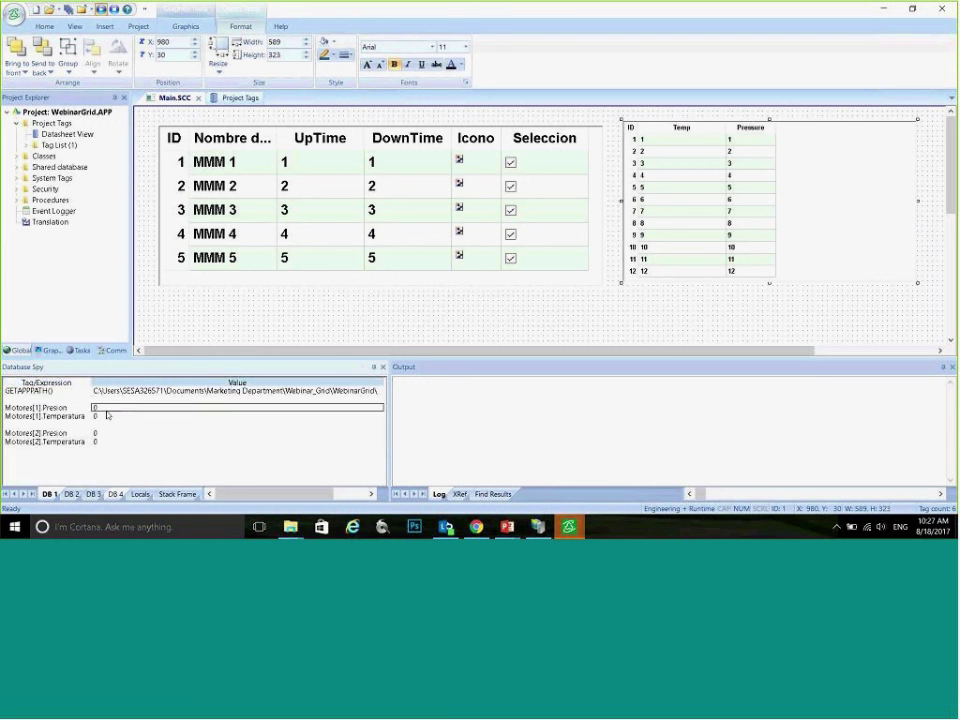
type("10")
key("Return")
type("20")
key("Return")
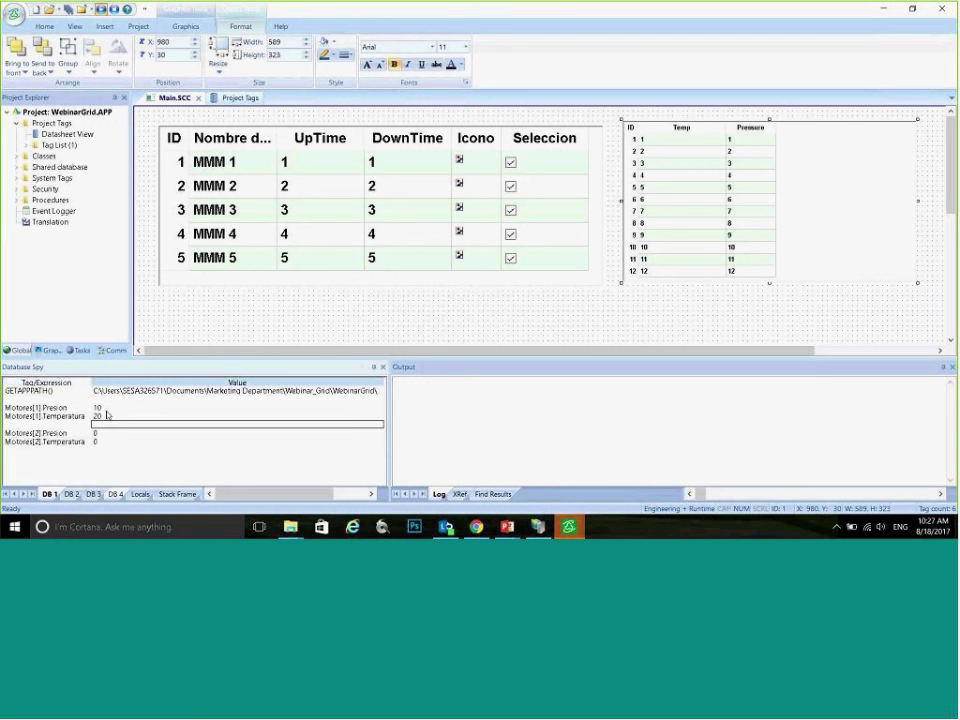
Step: In the Database Spy, set Motores[2].Presion to 11 and Motores[2].Temperatura to 22
left_click(113, 435)
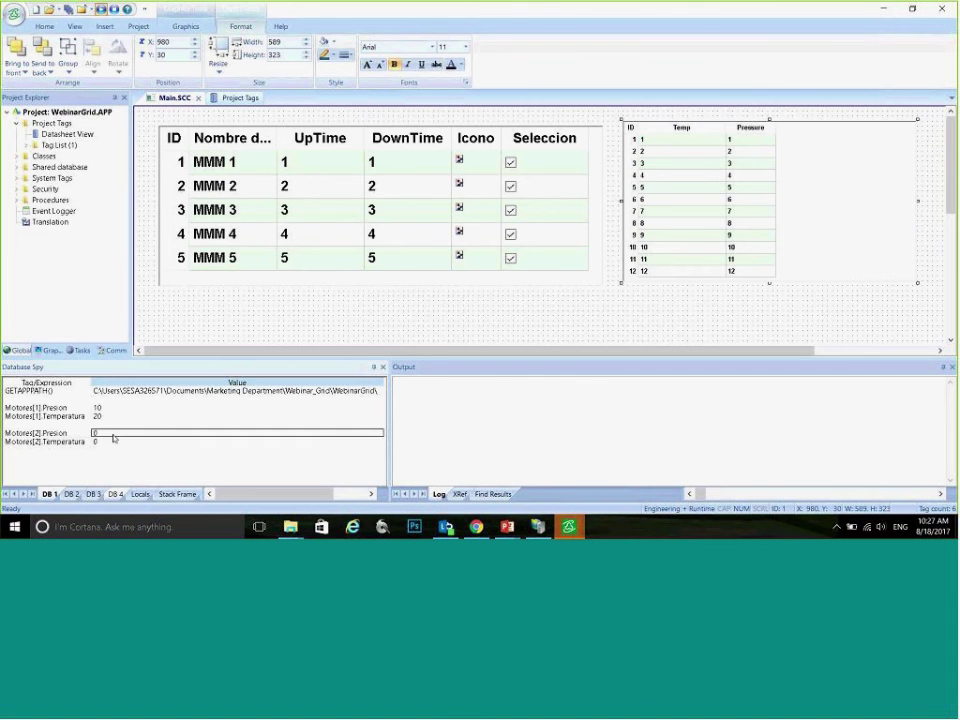
type("11")
key("Return")
type("22")
key("Return")
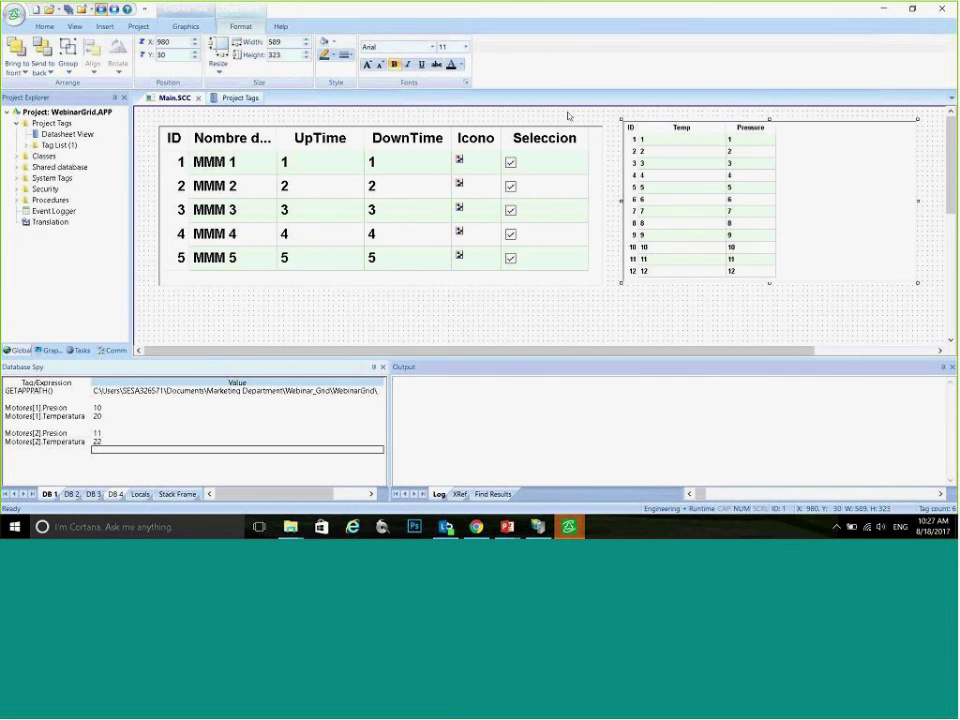
Step: Save the Main screen and close the project tags datasheet
right_click(172, 97)
left_click(186, 101)
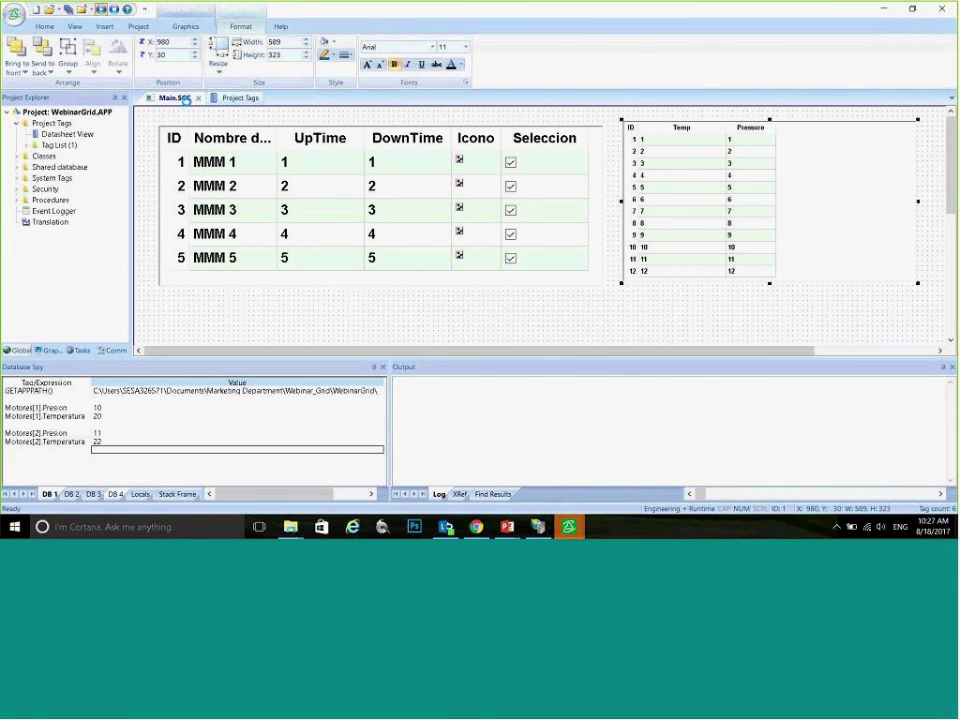
left_click(240, 97)
left_click(258, 97)
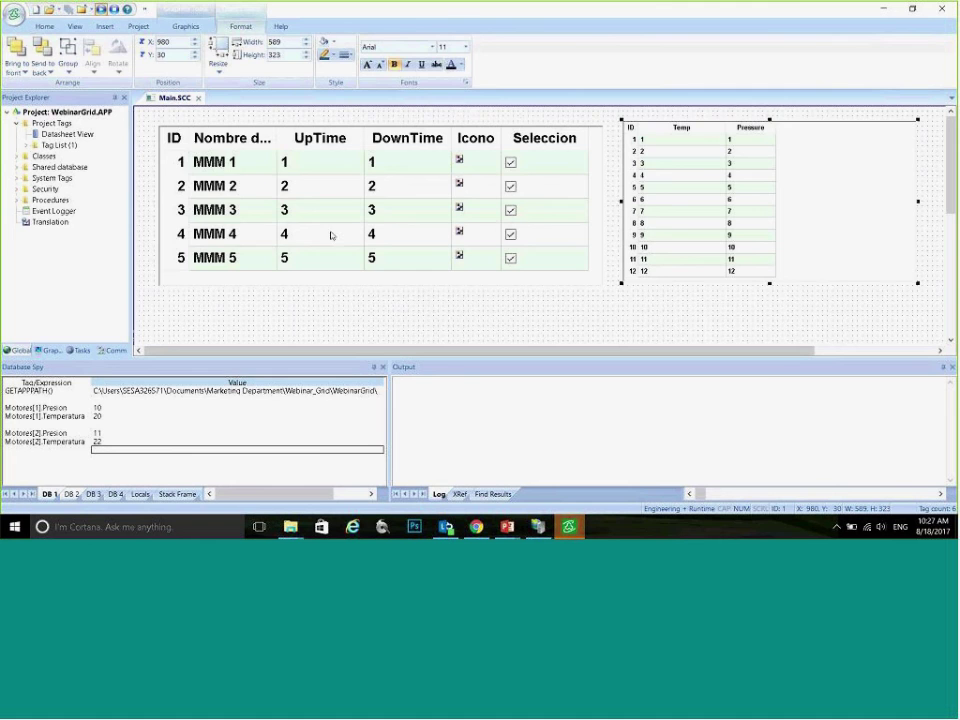
Step: In the running project, set the class grid's second-row Pressure to 22, and check Motores[2].Presion in the Database Spy
mouse_move(568, 526)
left_click(621, 476)
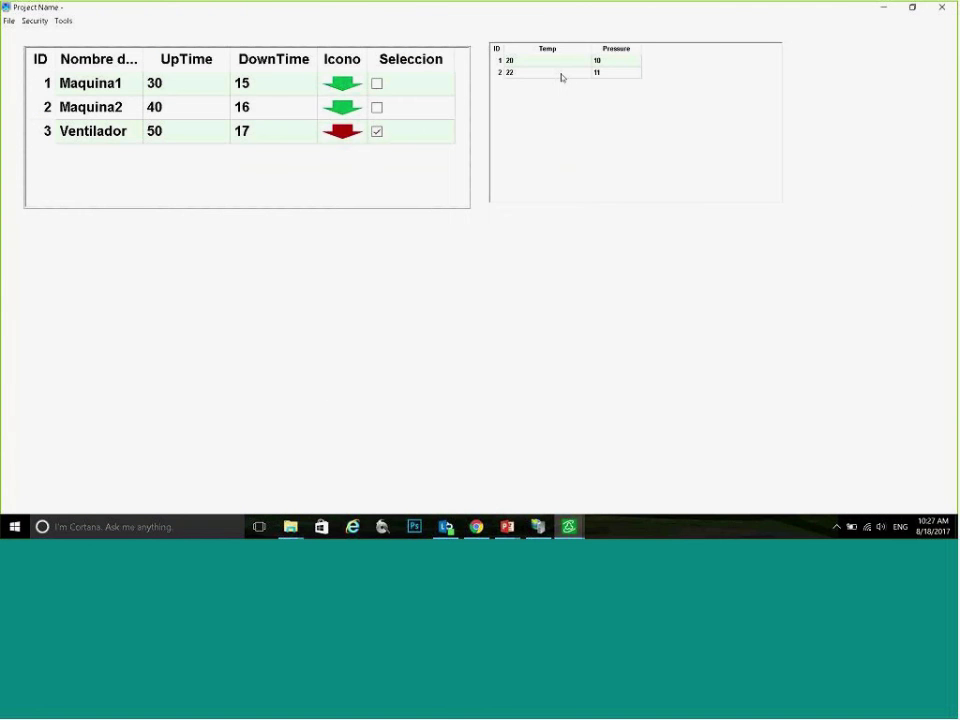
left_click(603, 73)
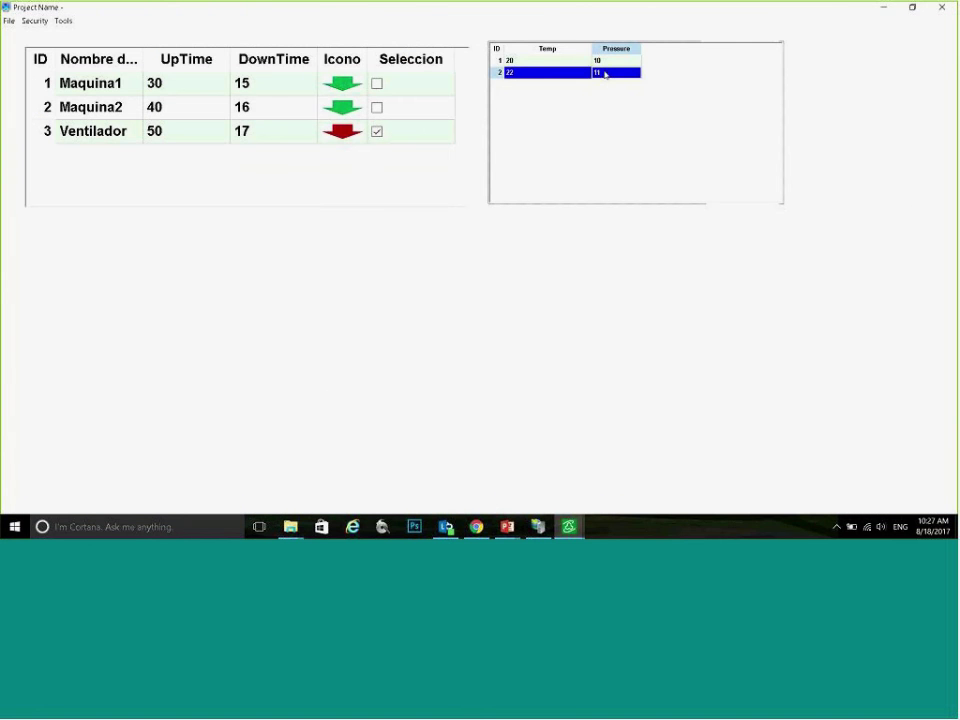
type("22")
key("Return")
key("alt+Tab")
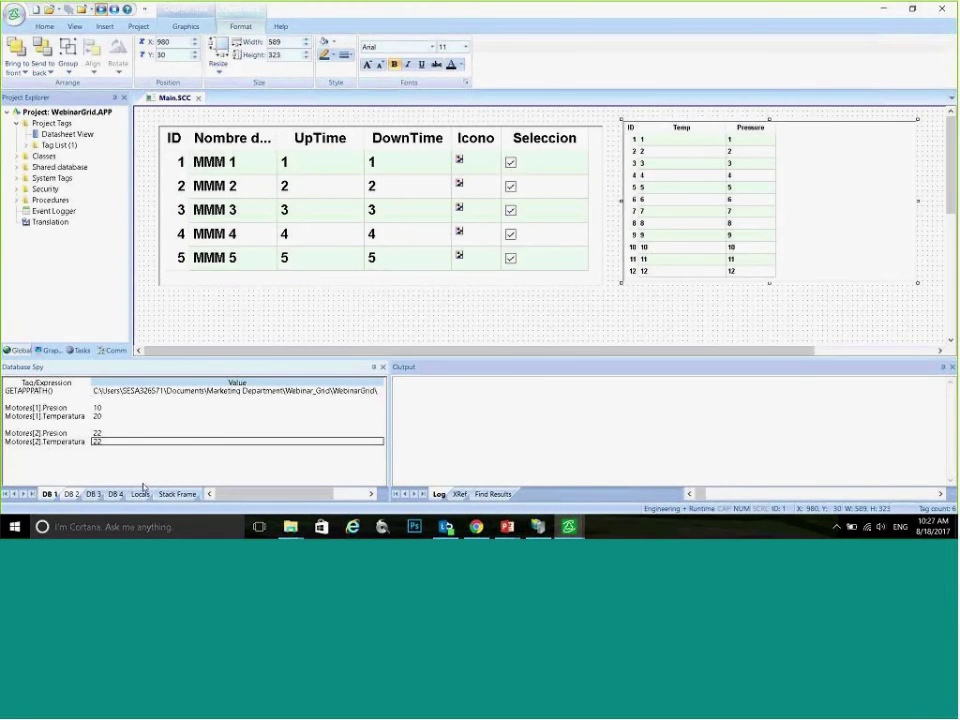
key("alt+Tab")
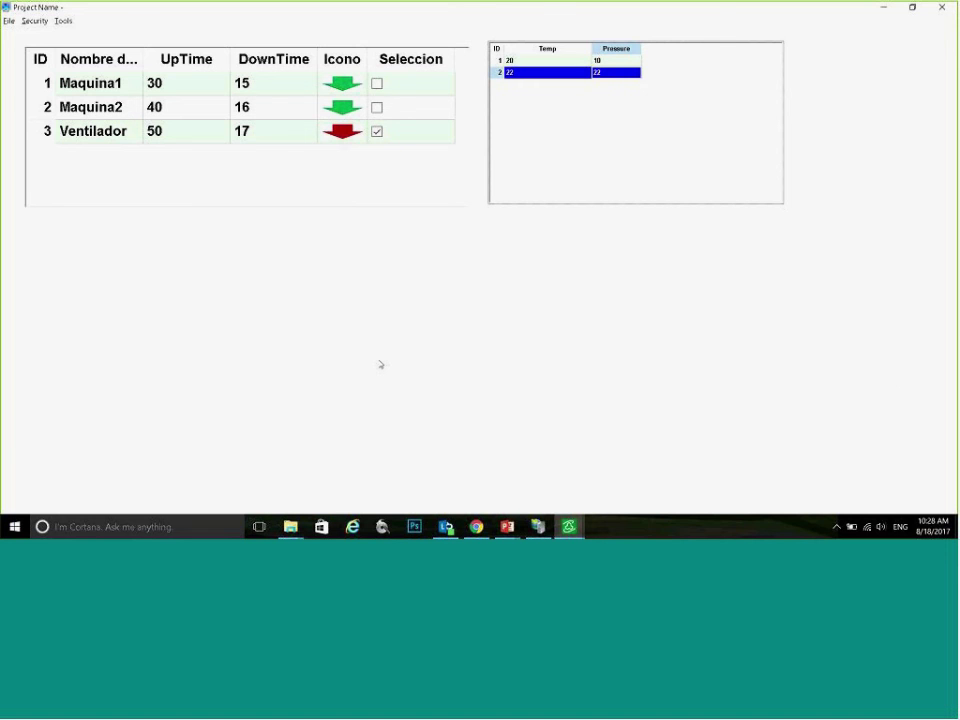
Step: In the text-file grid's advanced settings, assign a new integer tag vNumRows to Number of Rows
key("alt+Tab")
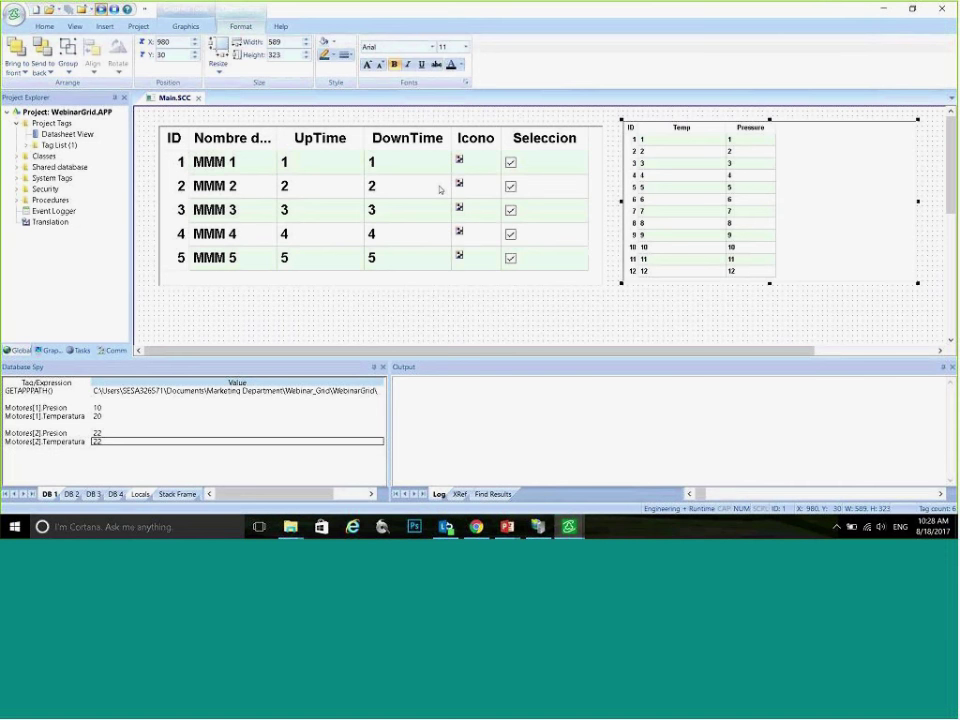
double_click(440, 189)
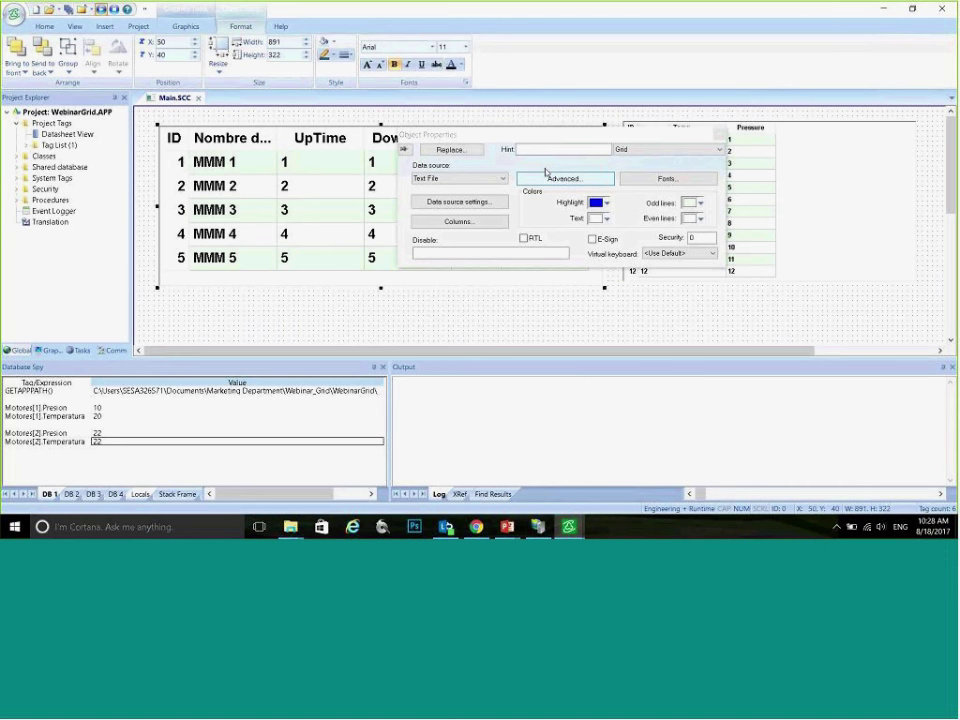
left_click(563, 180)
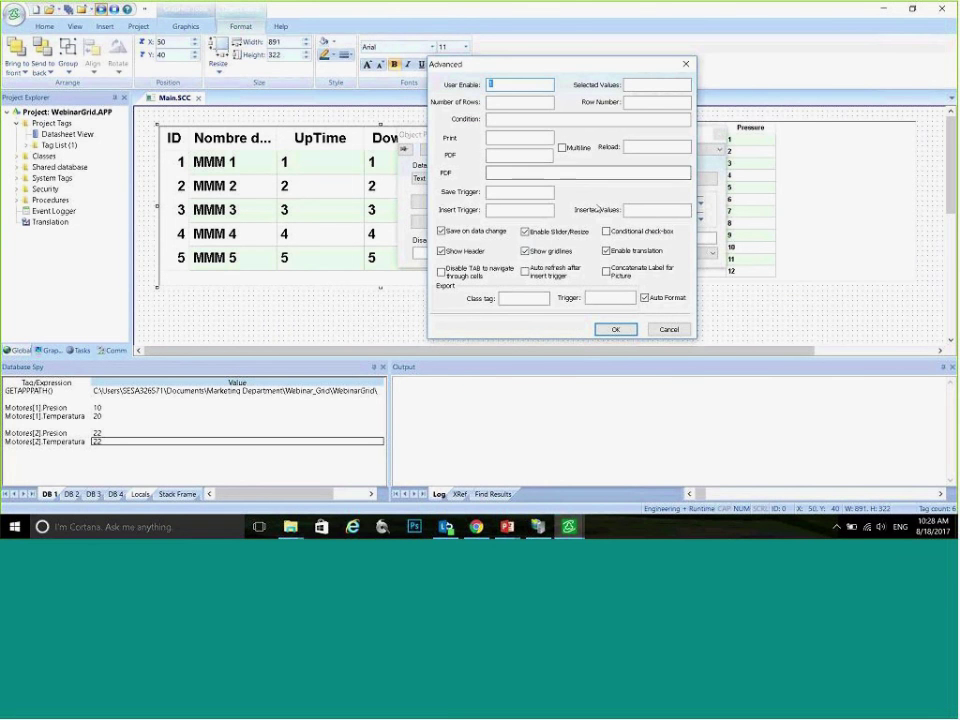
left_click(522, 298)
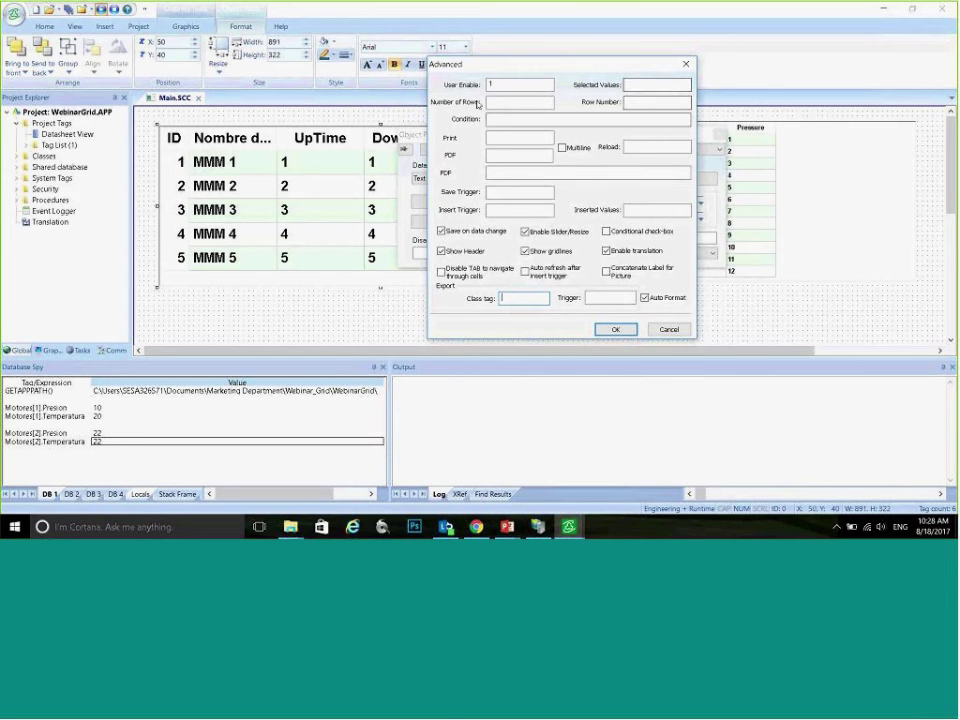
left_click(522, 103)
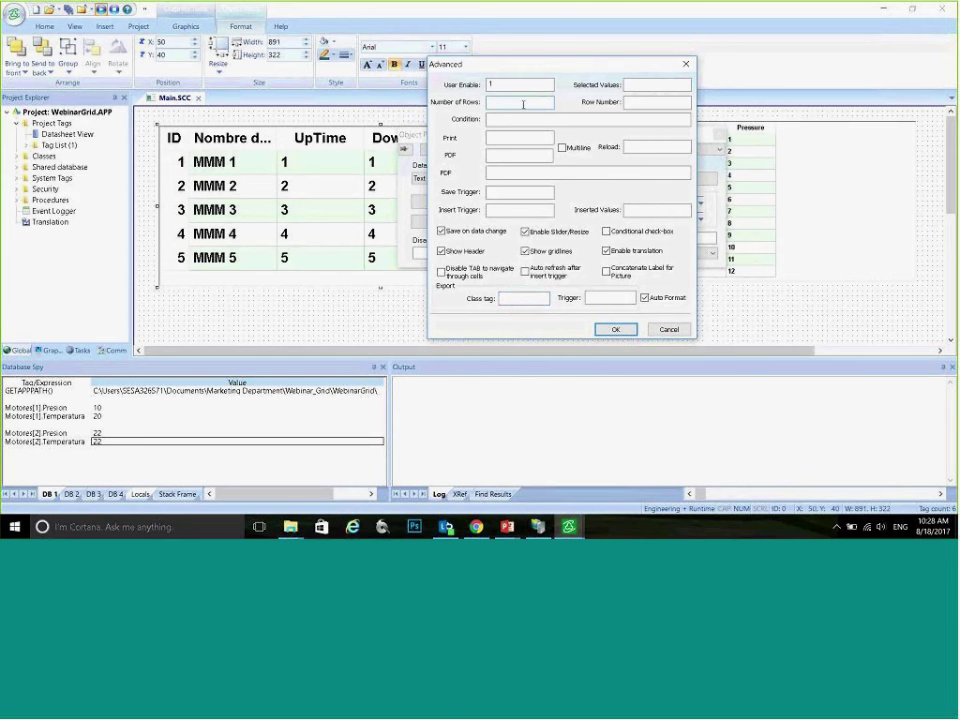
type("vNumRows")
key("Tab")
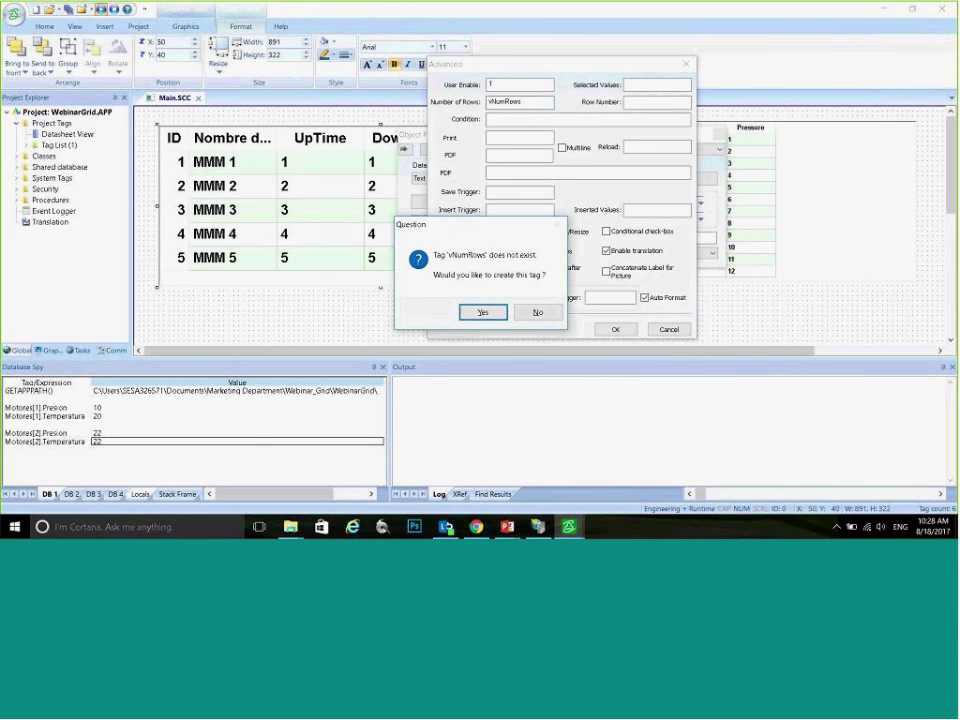
key("Return")
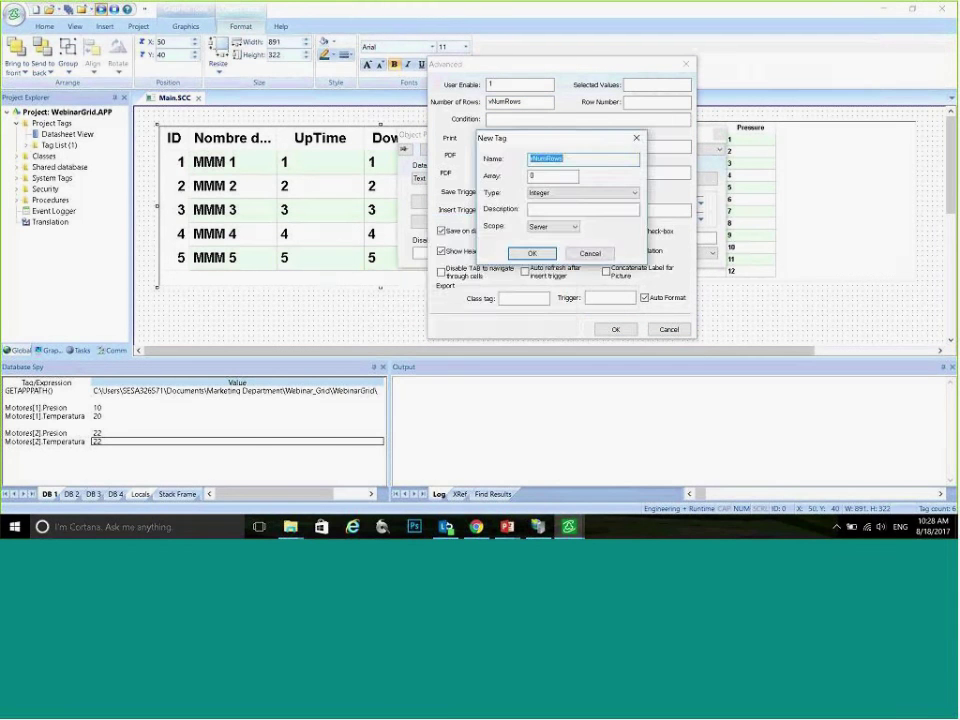
key("Return")
key("Return")
left_click(718, 133)
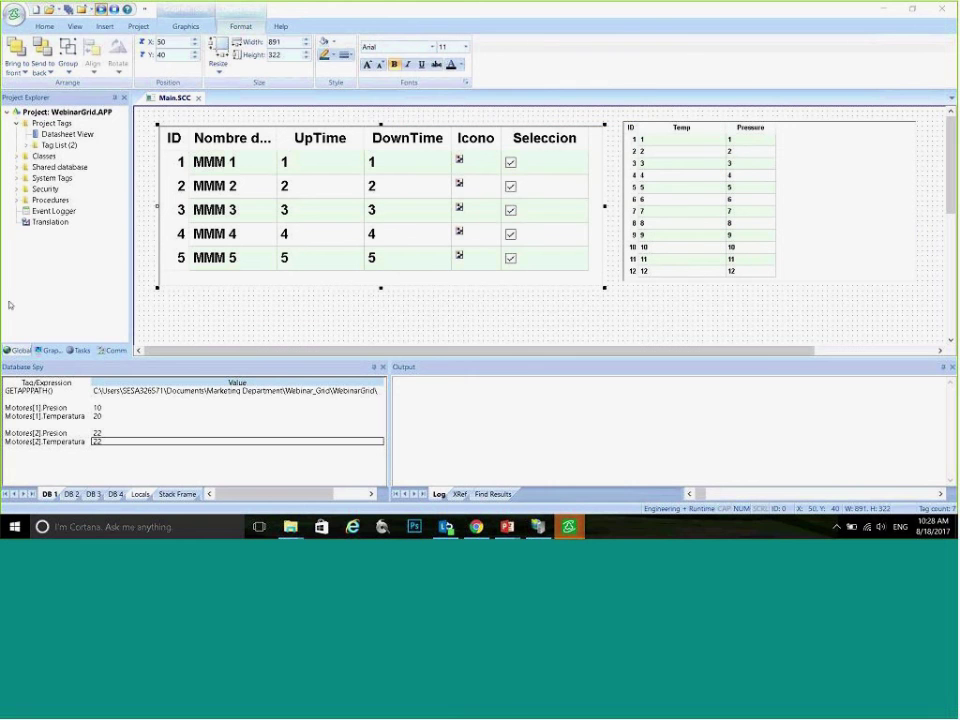
Step: Add the vNumRows tag to the Database Spy, leaving an empty row below the Motores[2] entries
left_click(70, 451)
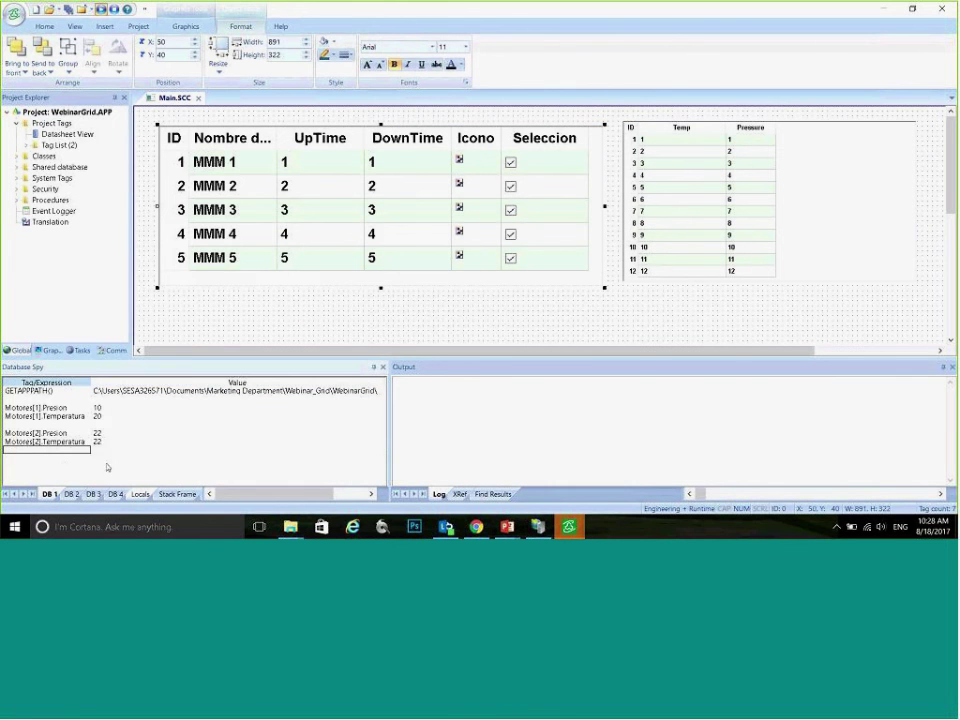
right_click(70, 451)
left_click(110, 417)
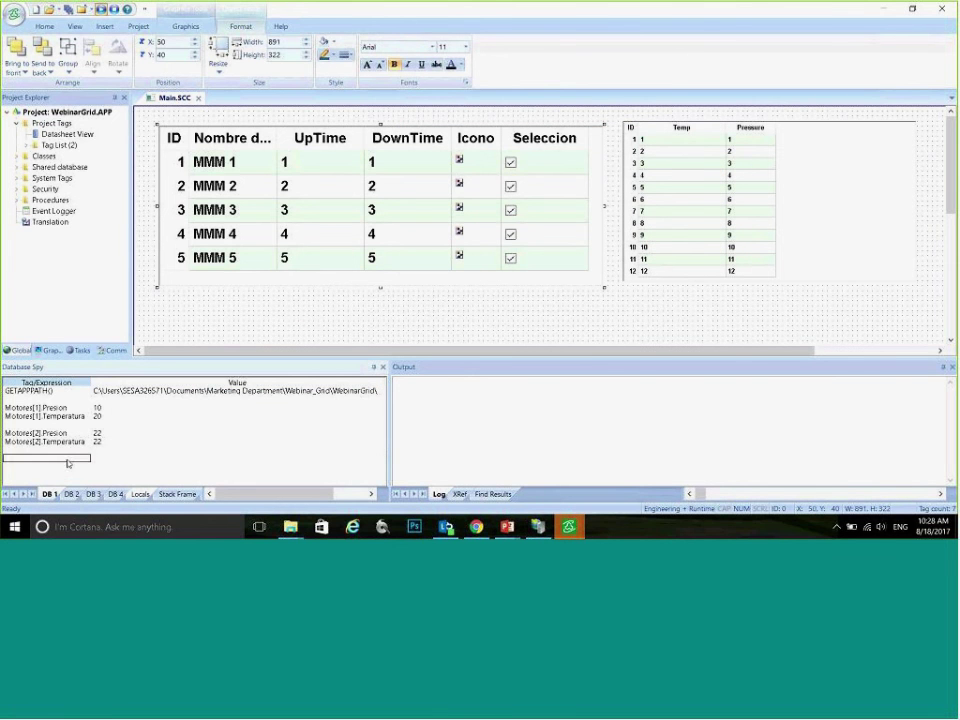
type("vNumRows")
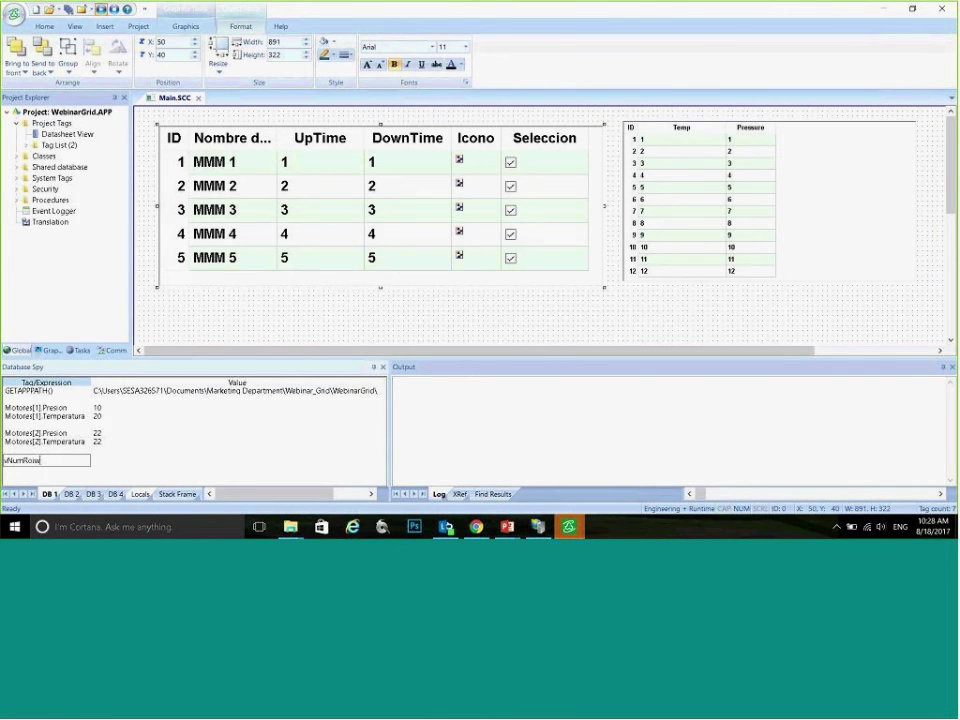
key("Return")
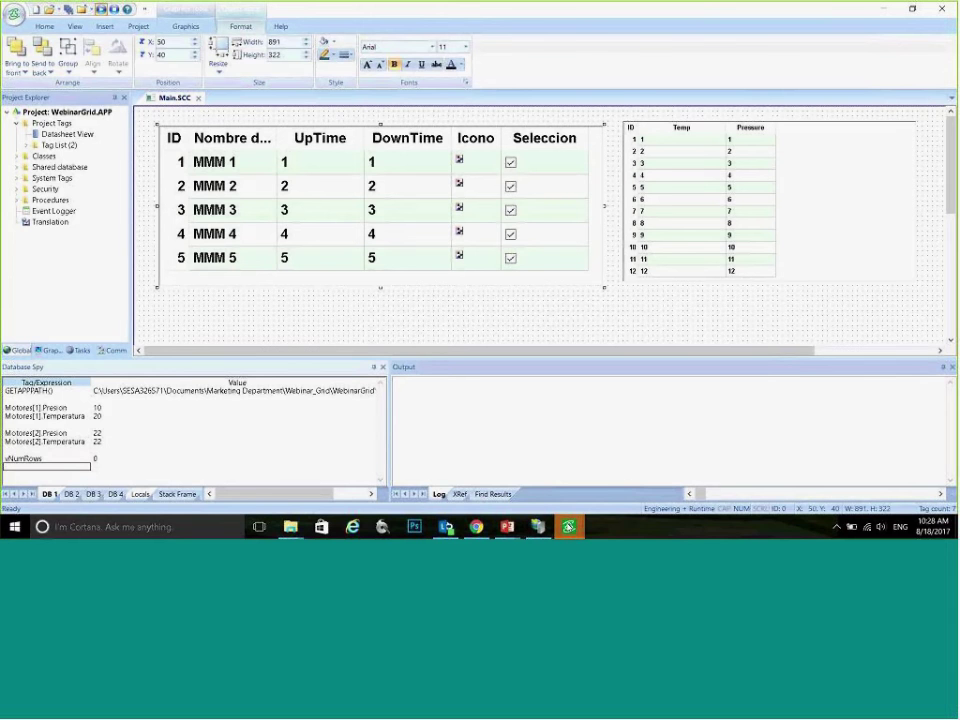
Step: Save the Main screen and reposition the running project's window so the Database Spy values can be read beside it
left_click(568, 526)
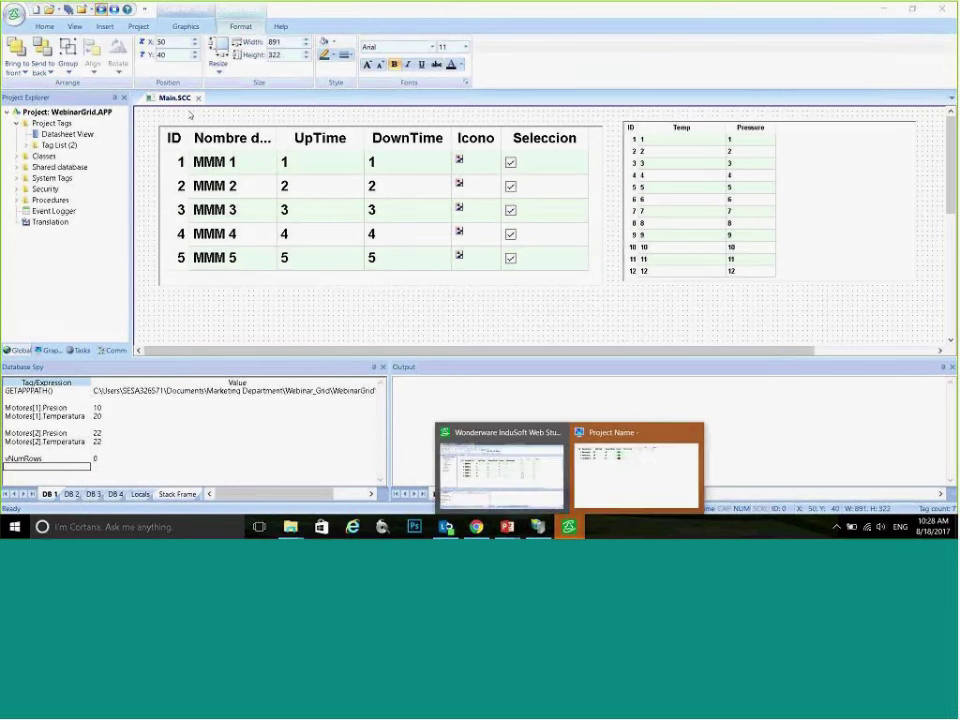
left_click(143, 52)
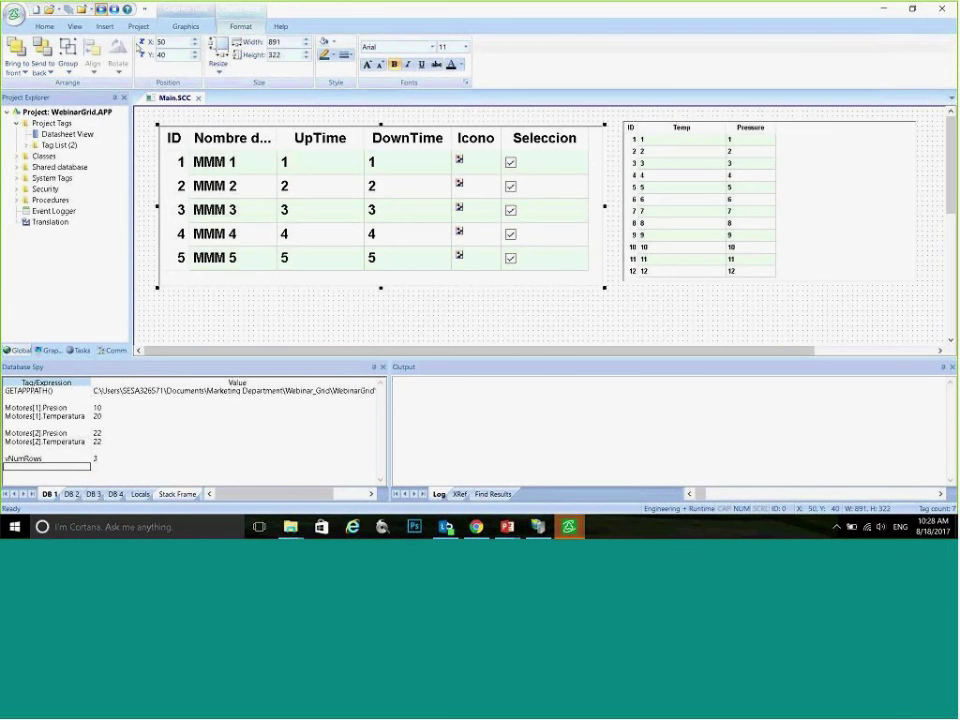
left_click(568, 526)
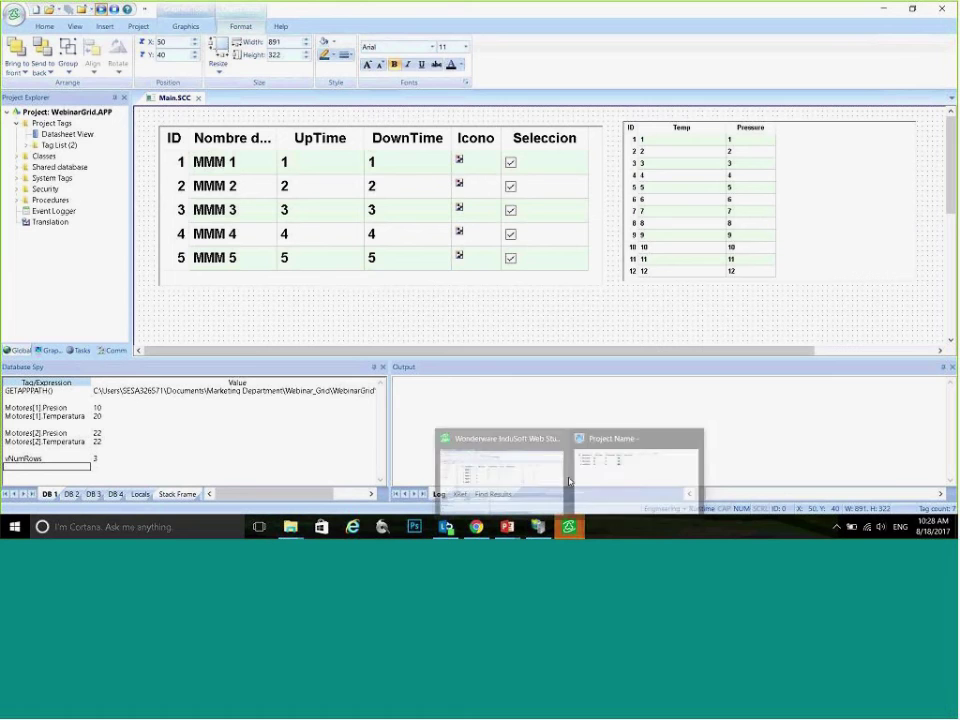
left_click(631, 477)
left_click_drag(294, 13, 546, 101)
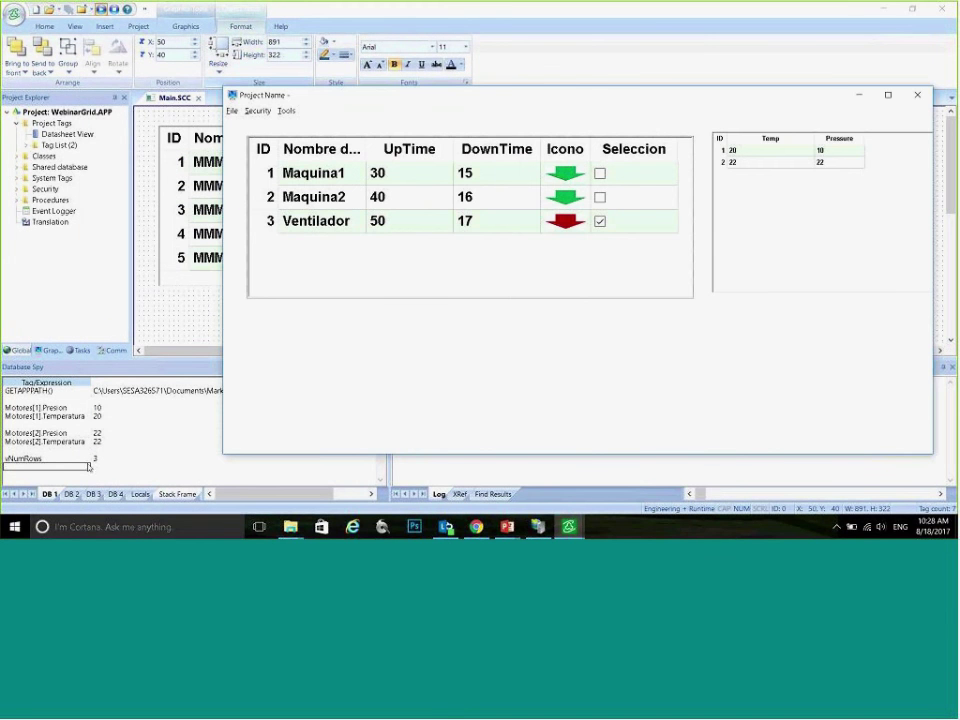
Step: In the text-file grid's advanced settings, assign a new integer tag vRowNUMBER to Row Number
left_click(104, 468)
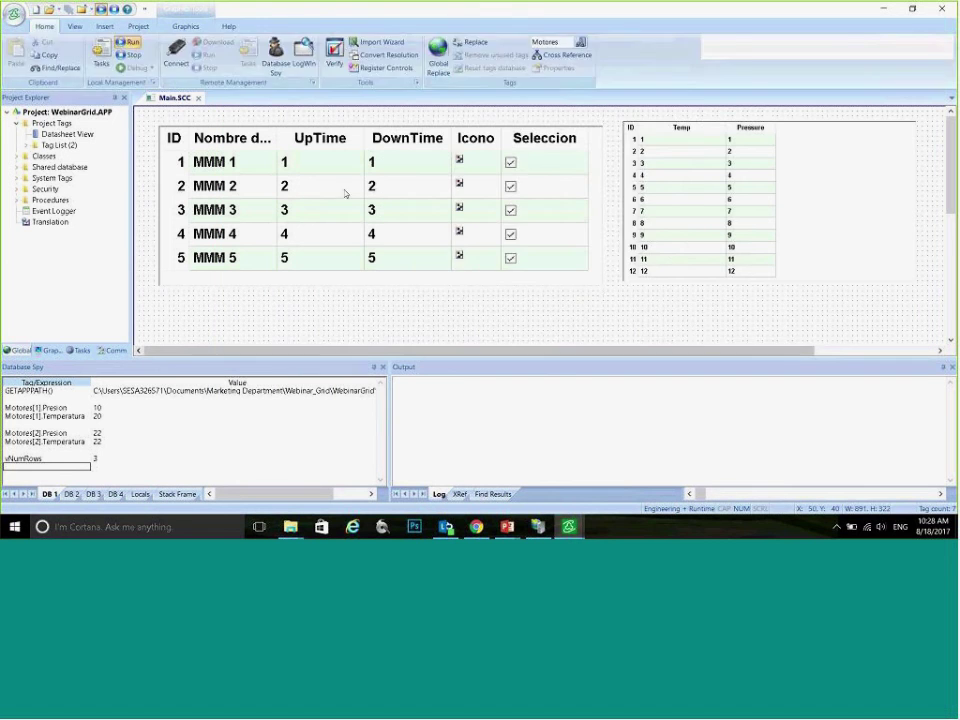
double_click(506, 193)
left_click(527, 179)
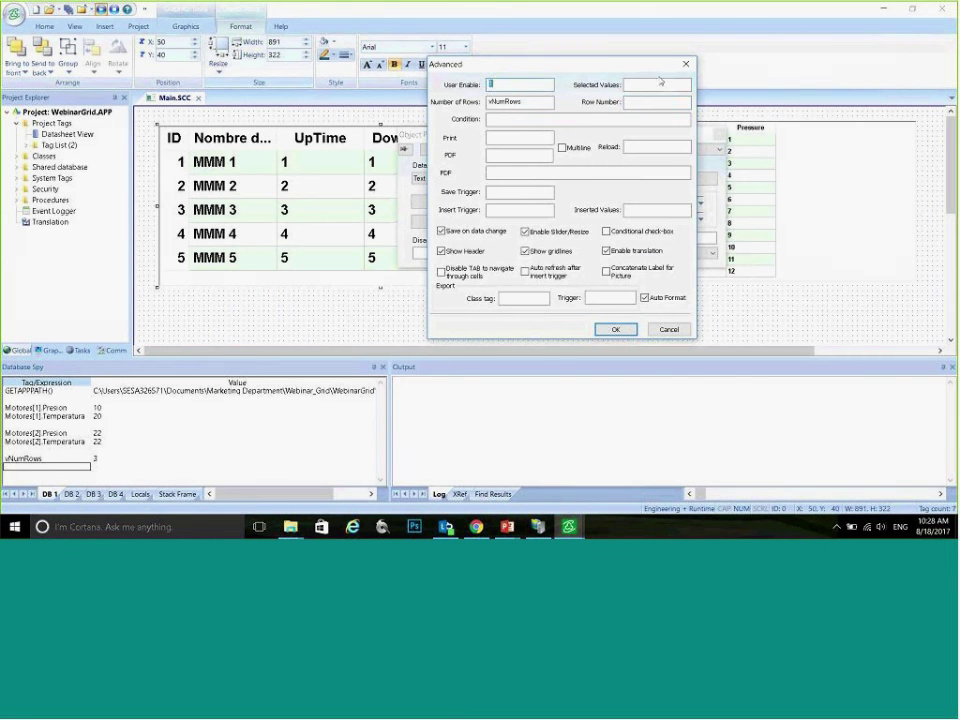
left_click(636, 102)
type("vRowNumber")
key("BackSpace")
key("BackSpace")
key("BackSpace")
key("BackSpace")
key("BackSpace")
type("UMBER")
key("Tab")
key("Return")
key("Return")
key("Return")
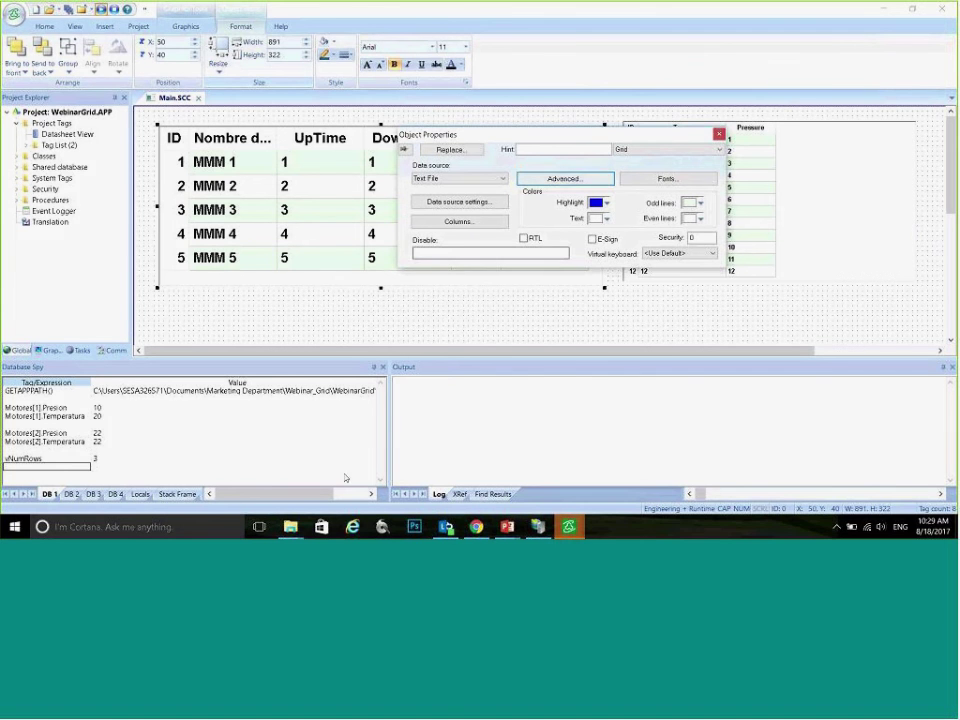
Step: Add the vRowNUmber tag to the Database Spy below vNumRows and save the Main screen
left_click(50, 472)
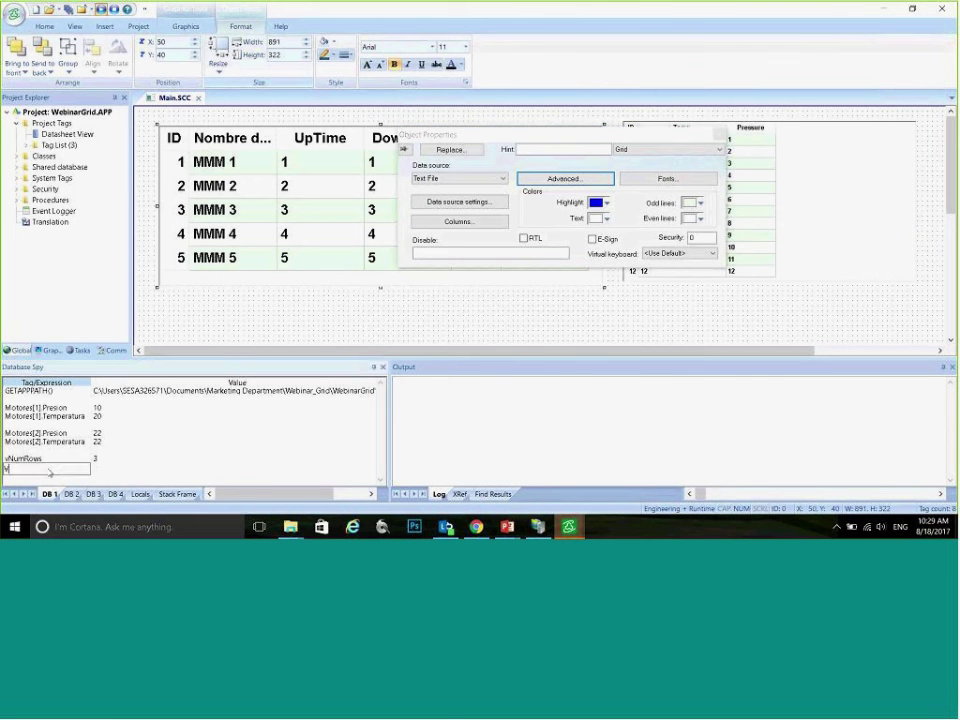
type("vrOW")
key("BackSpace")
key("BackSpace")
key("BackSpace")
type("RowNumber")
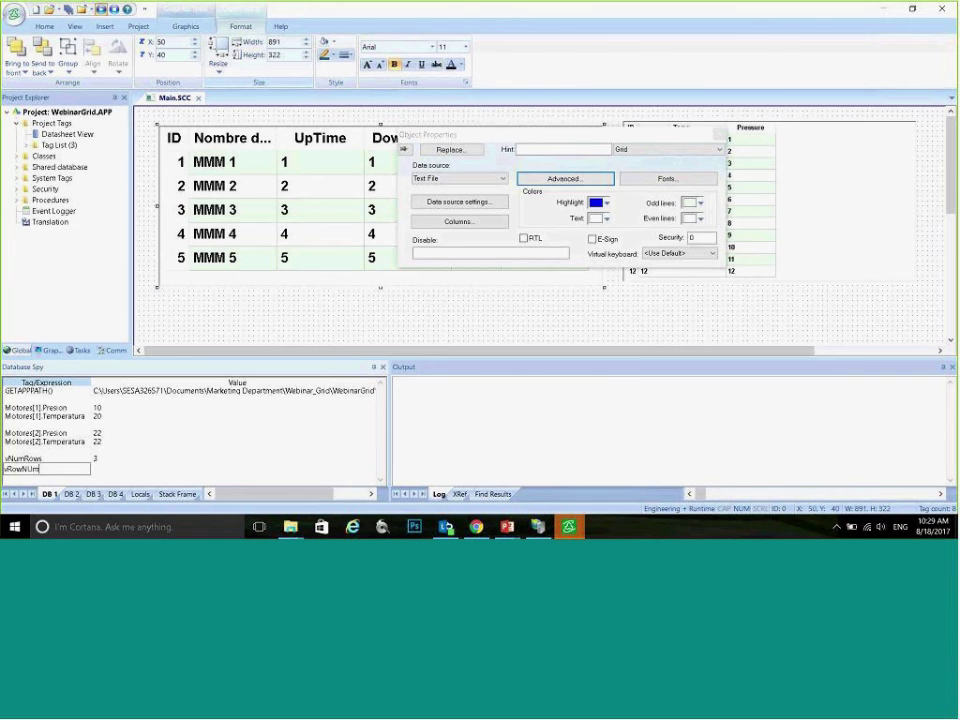
key("Return")
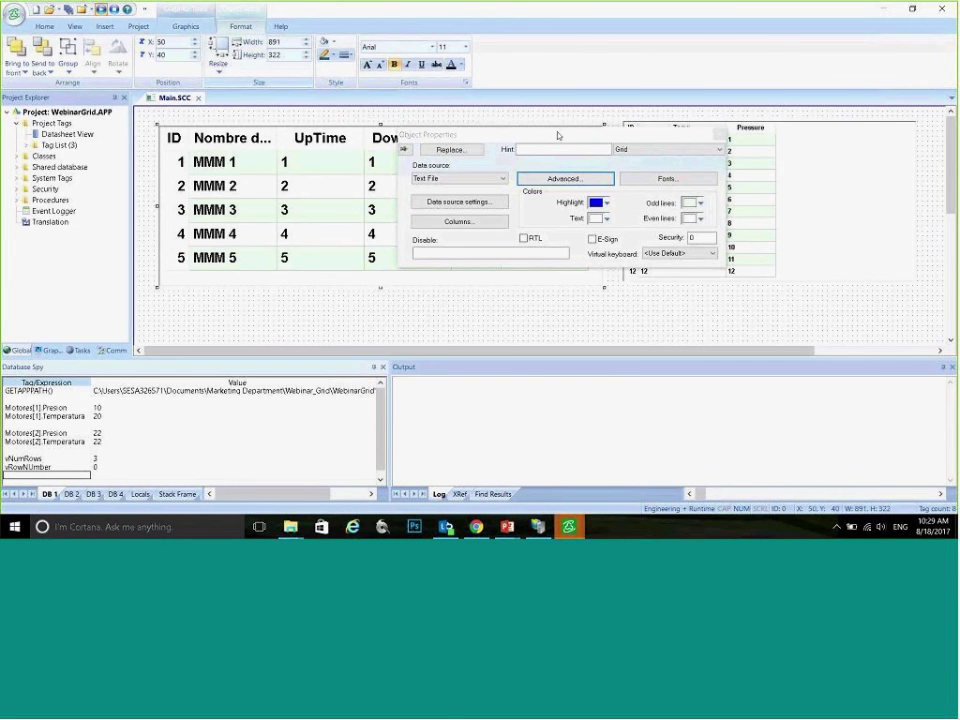
right_click(168, 98)
left_click(181, 104)
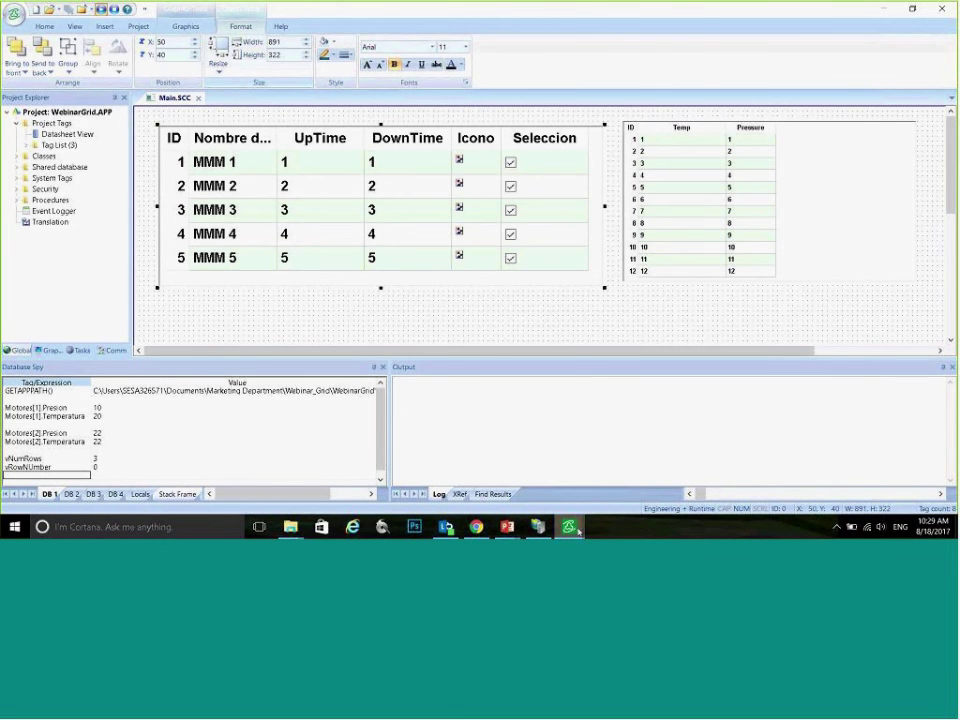
Step: In the running project, select different rows of the text-file grid and check the row number tag in the Database Spy
mouse_move(569, 527)
left_click(636, 470)
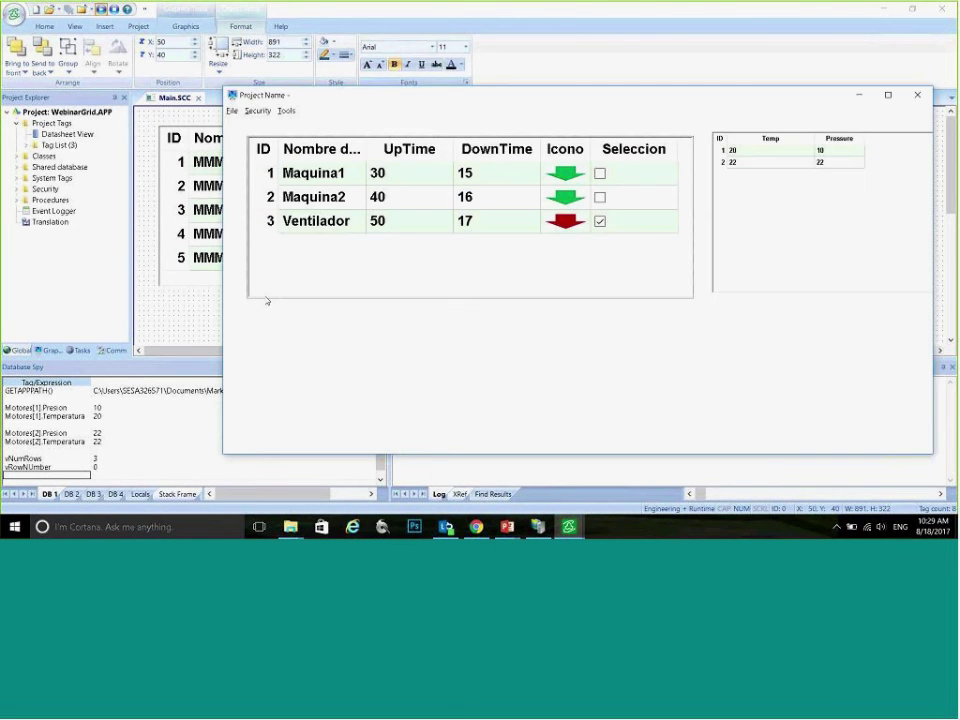
left_click(404, 176)
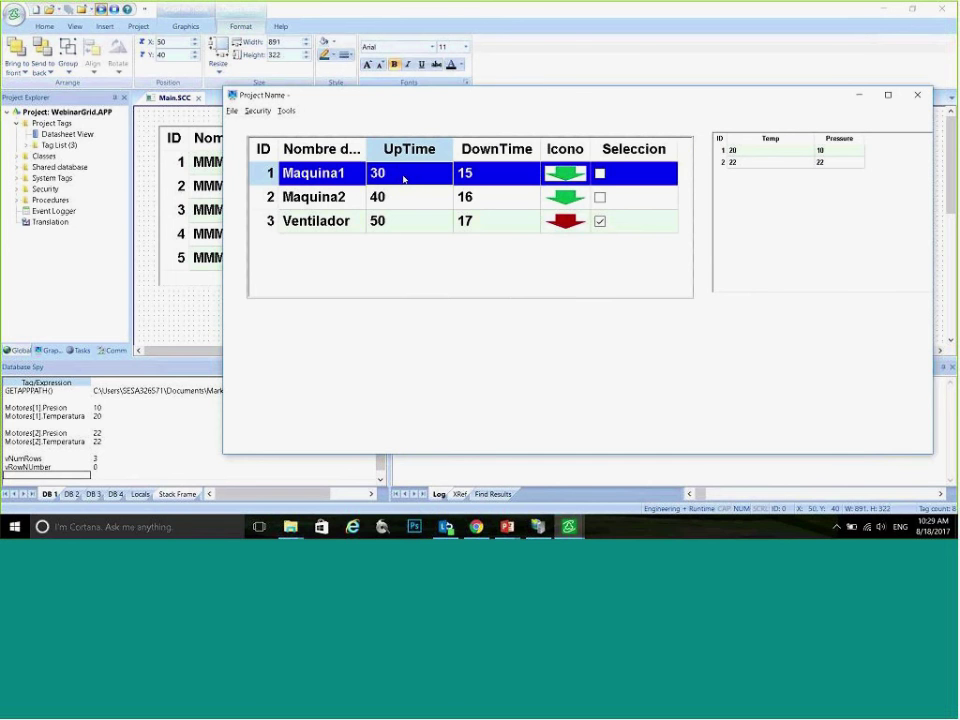
left_click(394, 196)
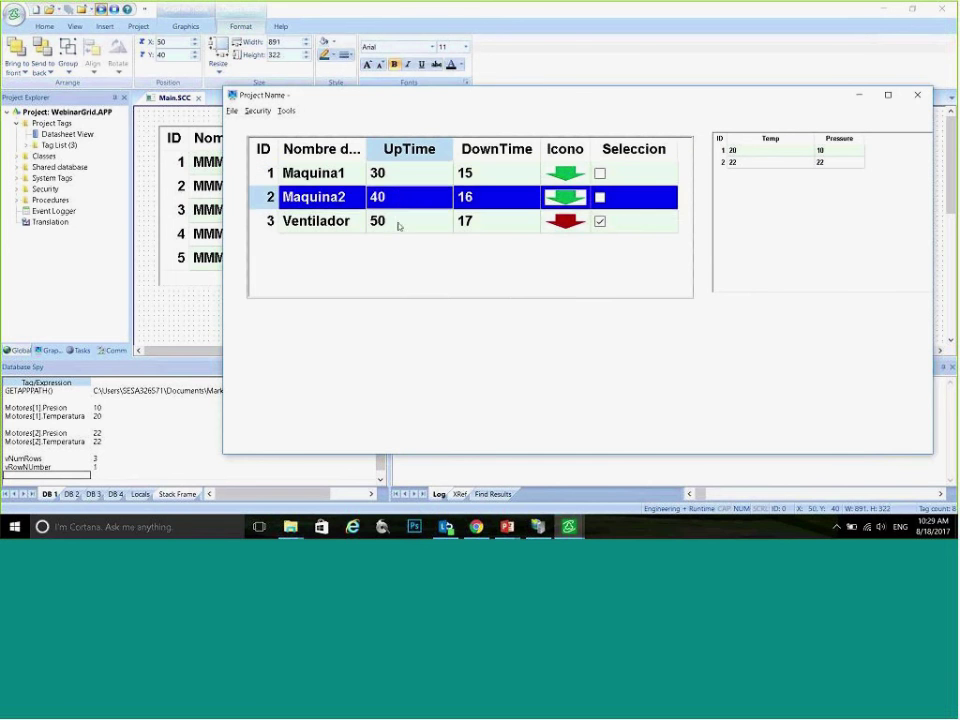
left_click(399, 222)
left_click(391, 180)
left_click(396, 198)
left_click(398, 180)
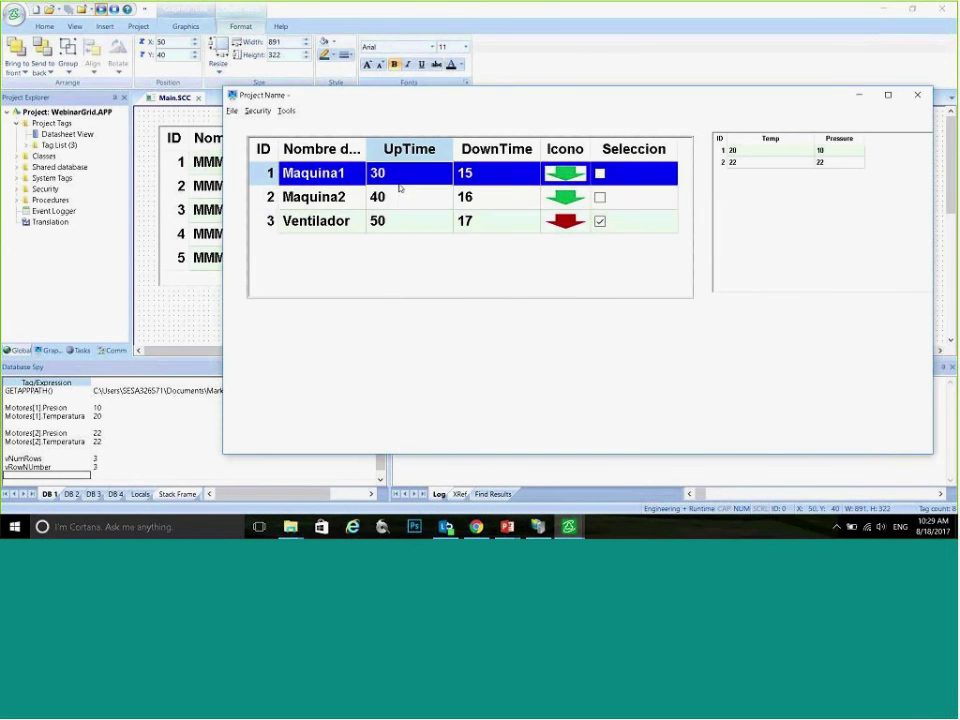
left_click(370, 222)
Step: In the text-file grid's advanced settings, enter vSeleccionador as the Selected Values tag
left_click(216, 332)
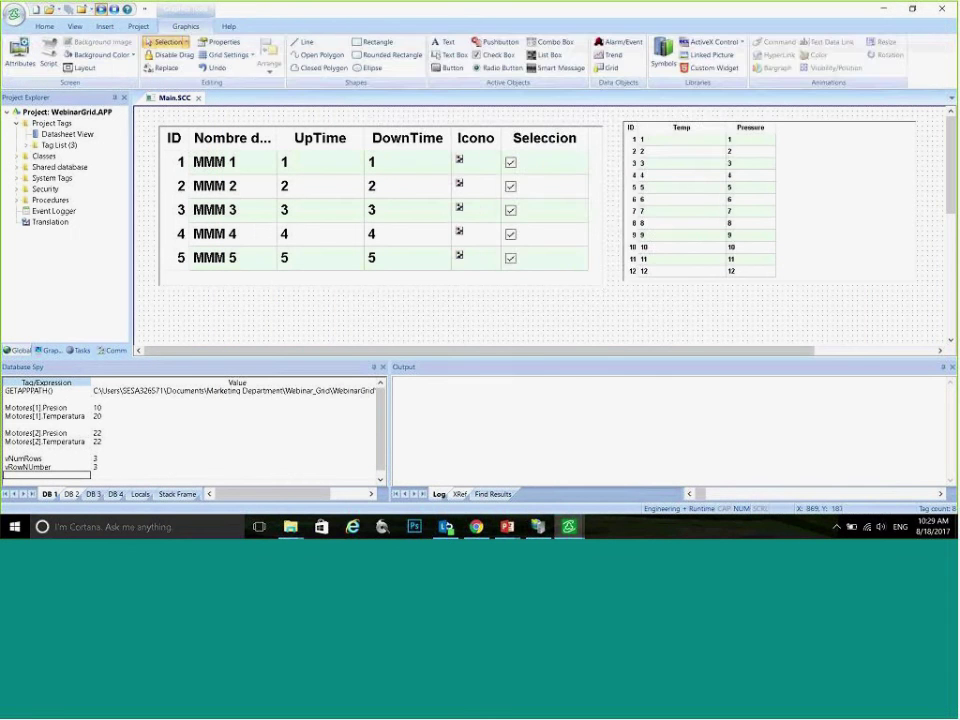
double_click(570, 206)
left_click(564, 180)
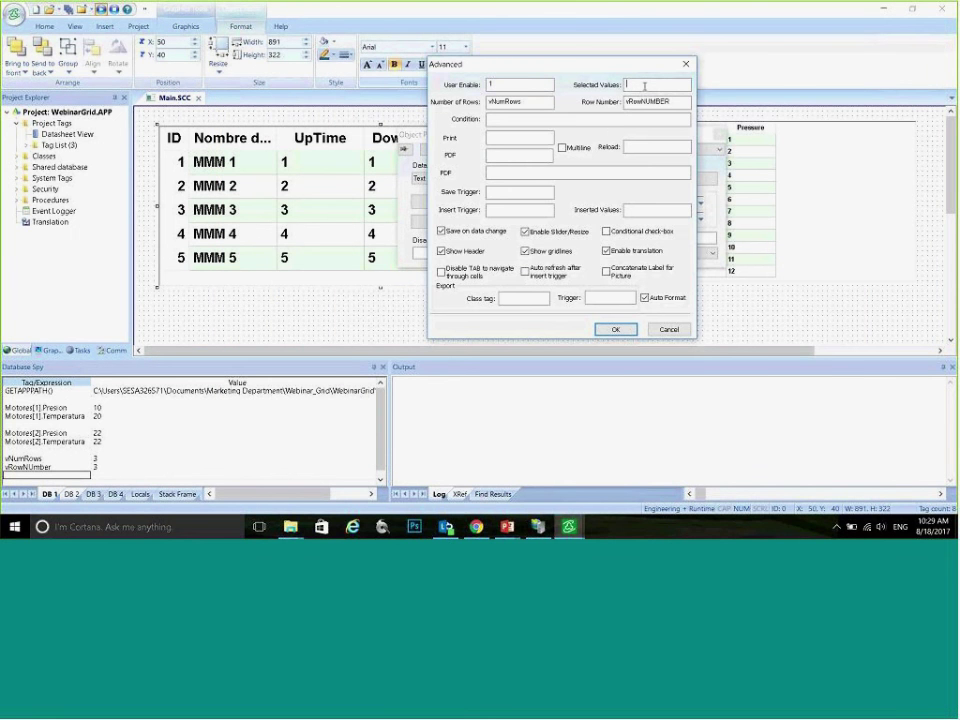
type("vSelec")
key("BackSpace")
type("cionadar[1]")
key("BackSpace")
key("BackSpace")
key("BackSpace")
key("Tab")
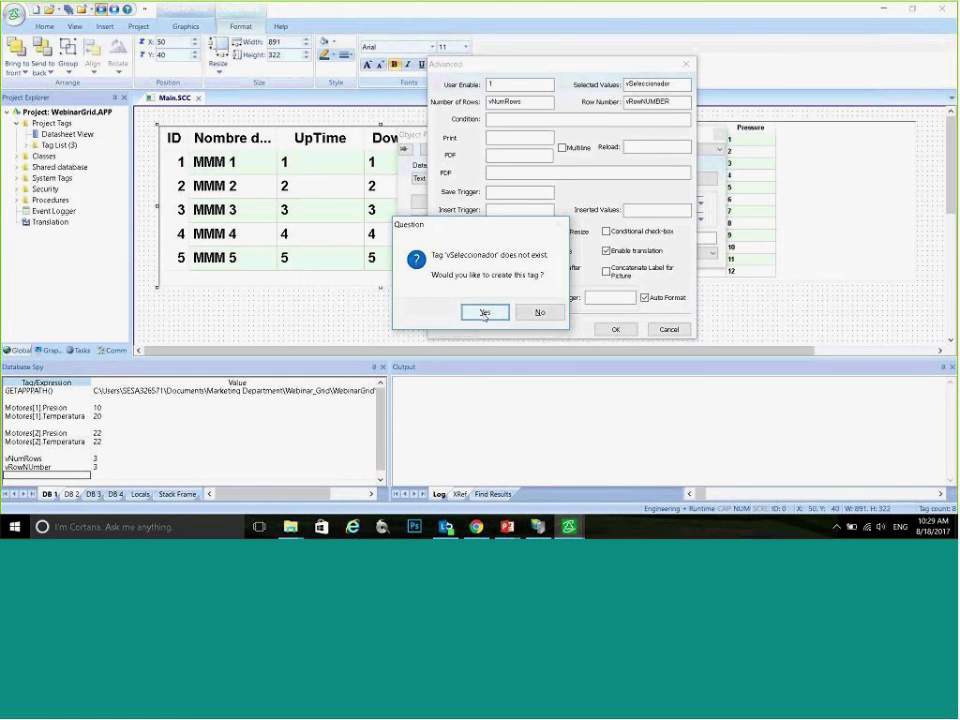
Step: Create the vSeleccionador tag as a String array of size 4 and close the grid's properties
left_click(485, 313)
left_click(579, 196)
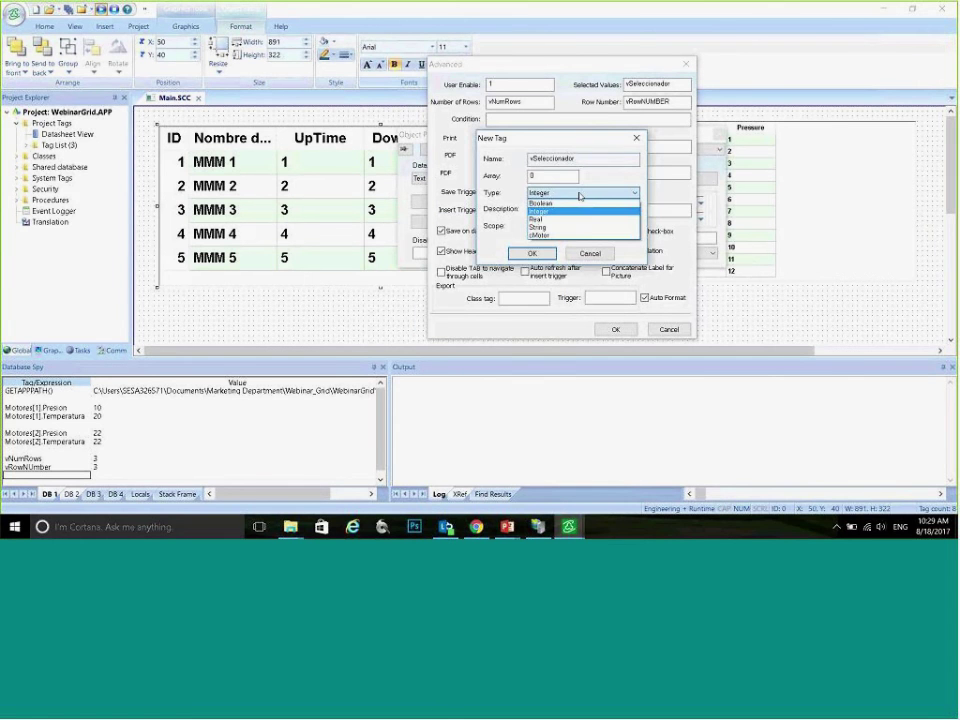
left_click(555, 227)
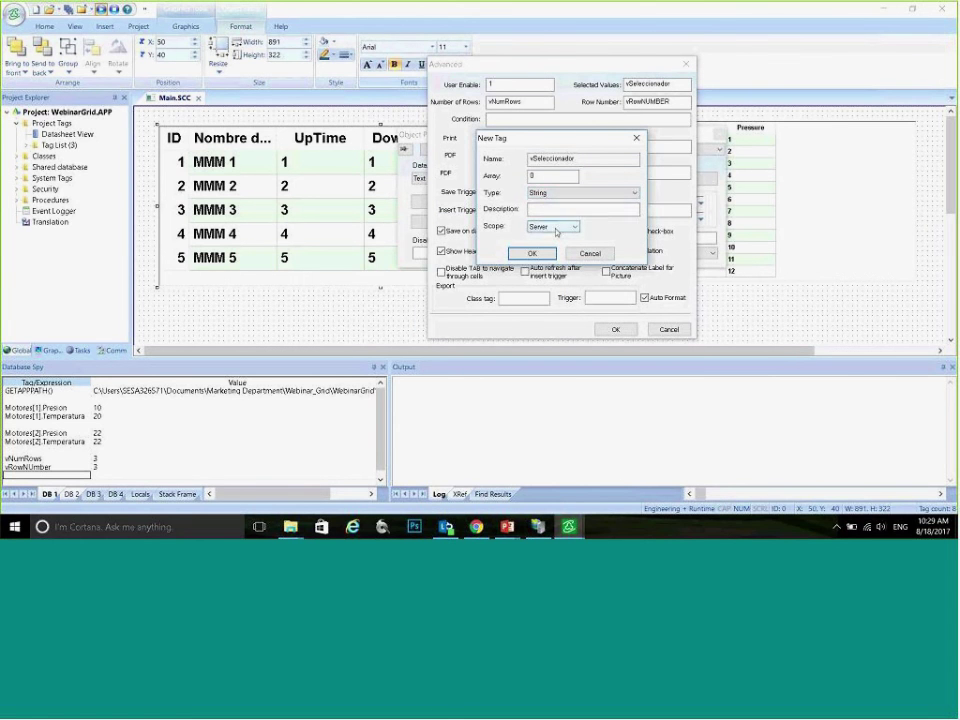
double_click(541, 177)
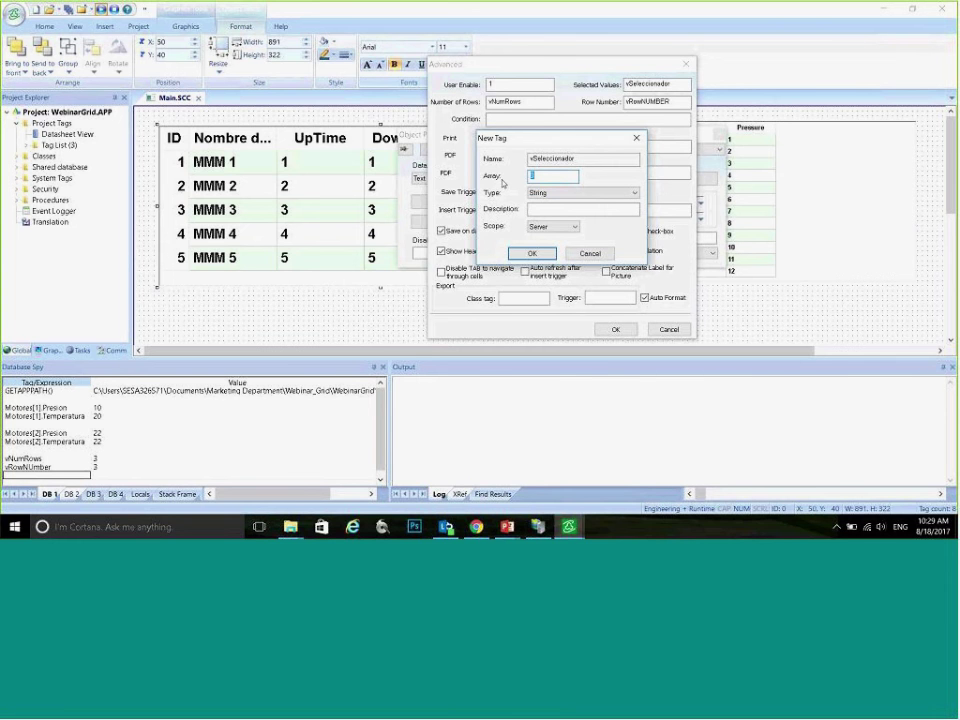
type("4")
left_click(532, 254)
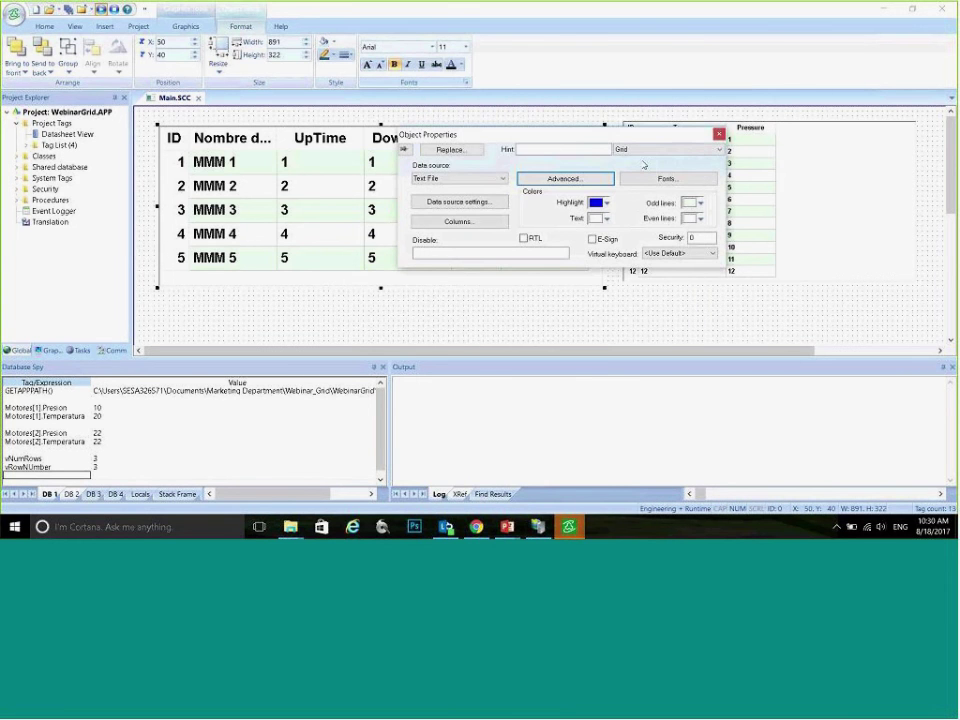
left_click(719, 133)
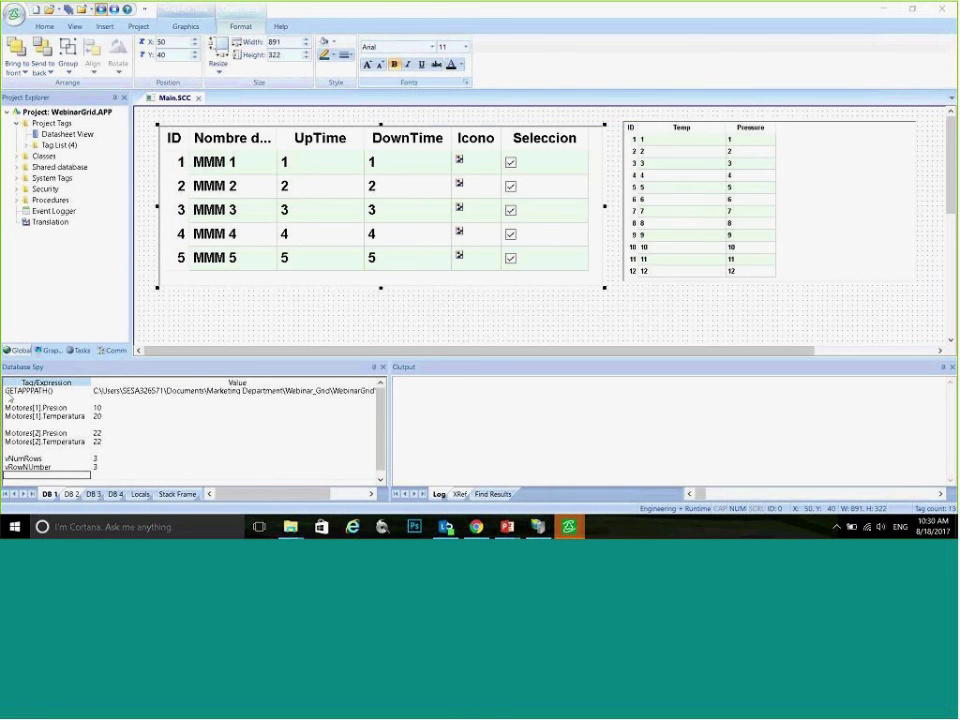
Step: Add vSeleccionador[0] to the Database Spy below vRowNUmber and enlarge the spy area to show all its entries
left_click(37, 477)
type("vSe")
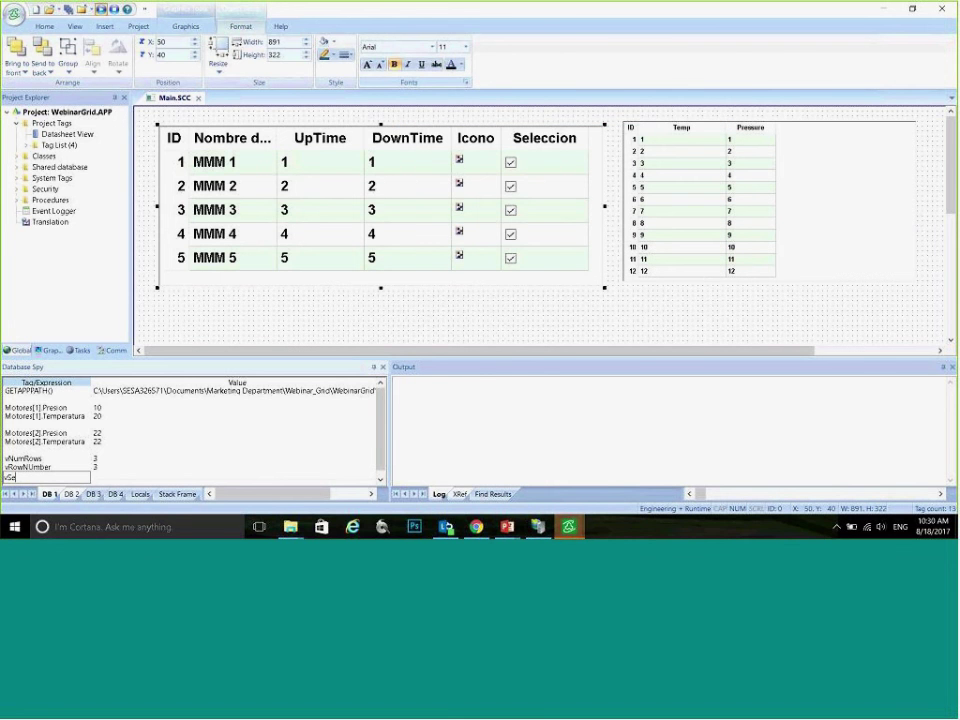
type("leccionador[1")
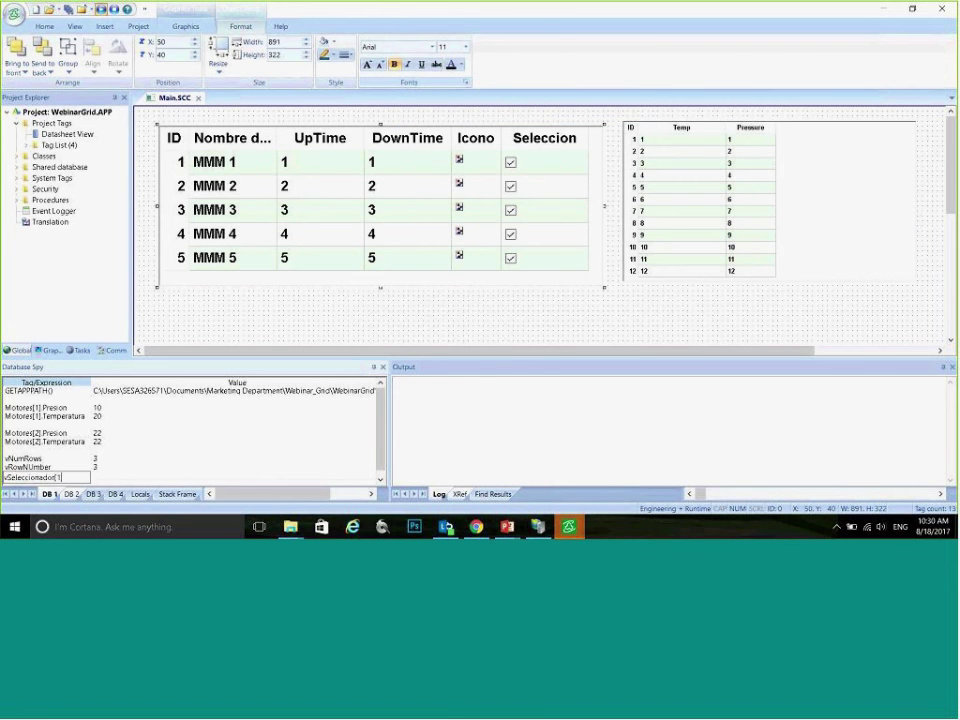
type("]")
key("Return")
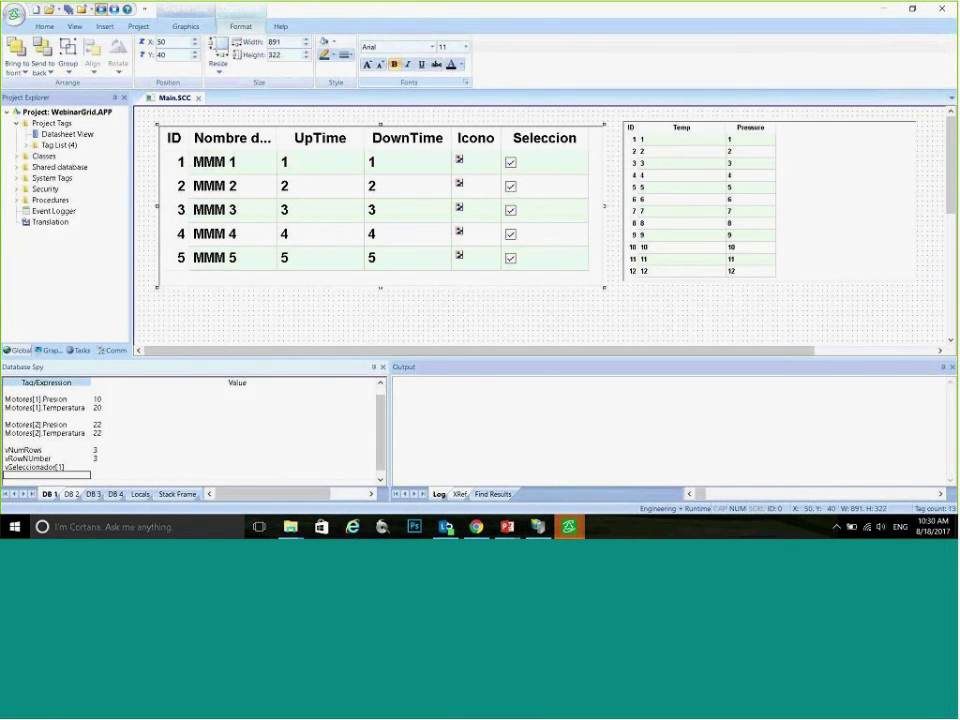
left_click(60, 470)
key("BackSpace")
type("0")
key("Return")
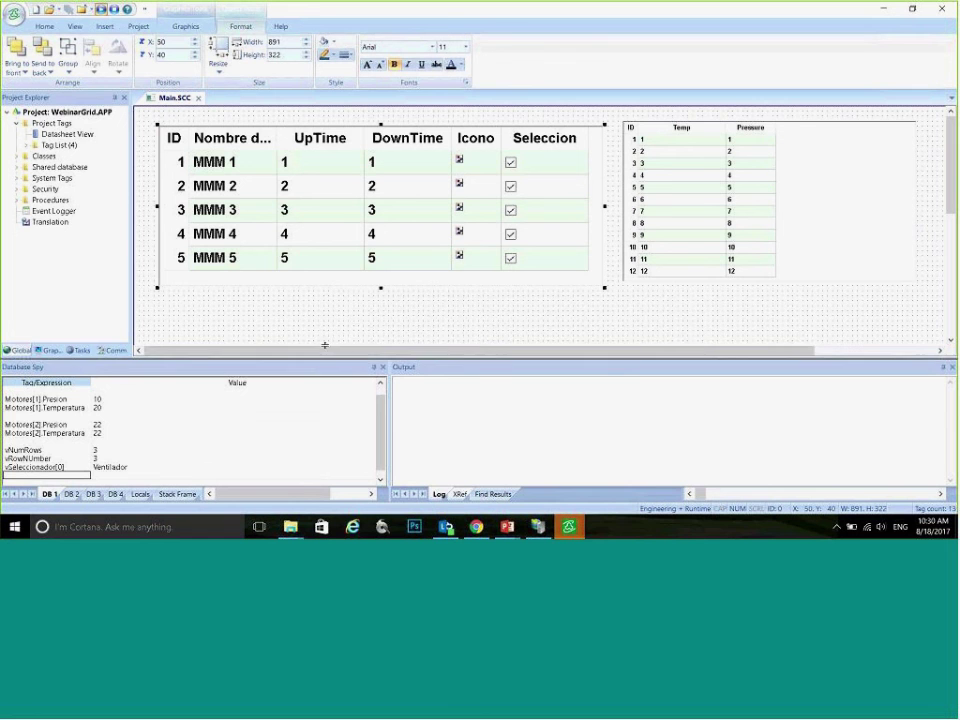
left_click_drag(326, 358, 326, 298)
Step: In the running project, select the Maquina1, Maquina2 and Ventilador rows in turn and check vSeleccionador[0] in the Database Spy
mouse_move(568, 526)
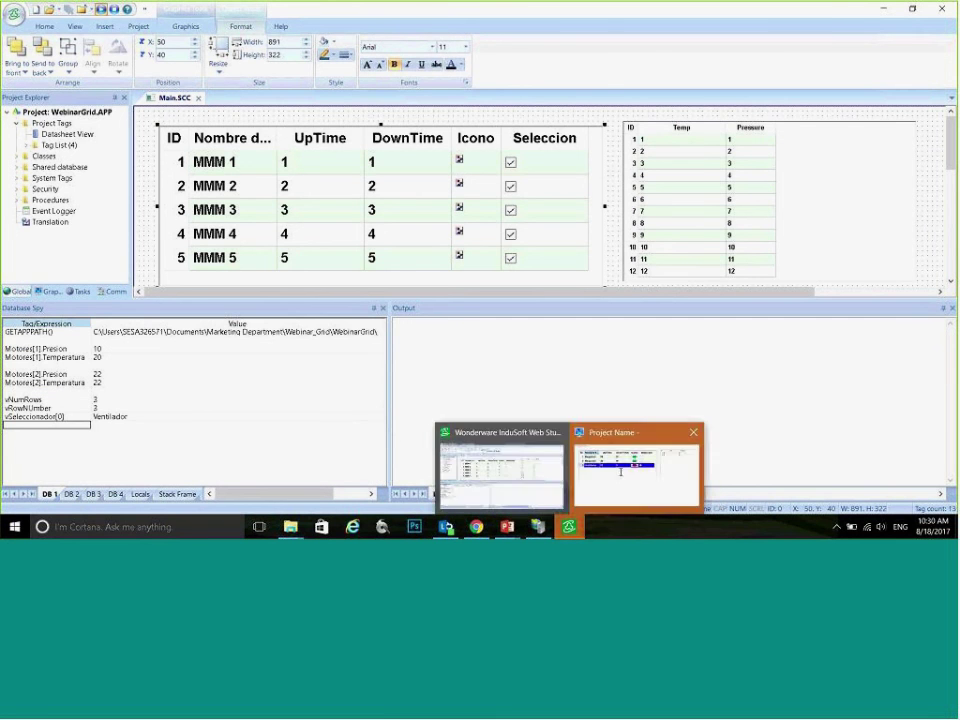
left_click(637, 472)
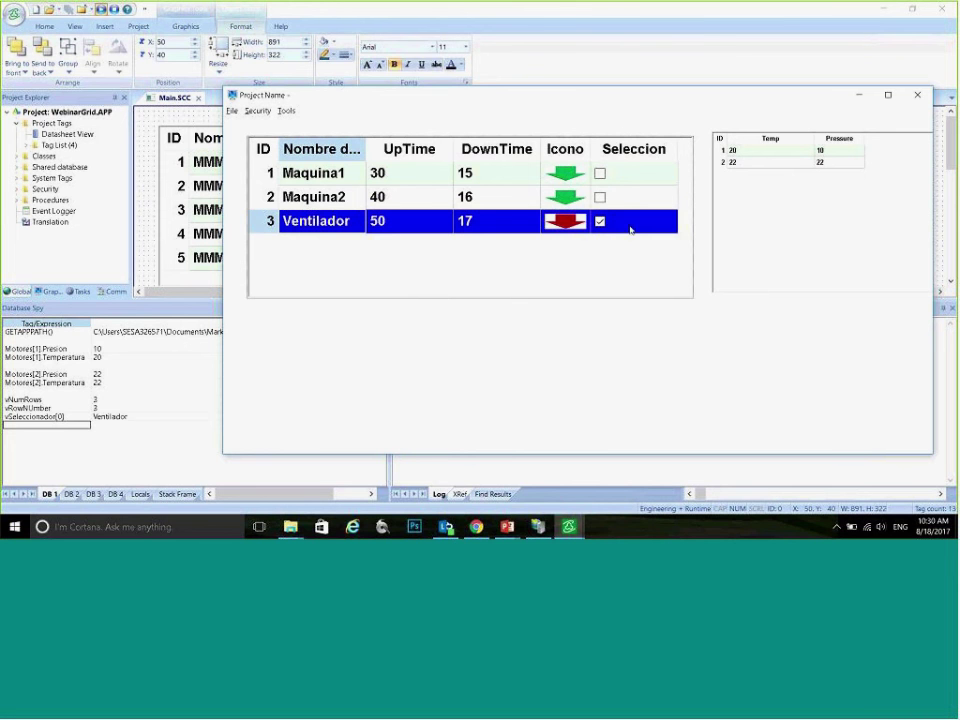
left_click(303, 177)
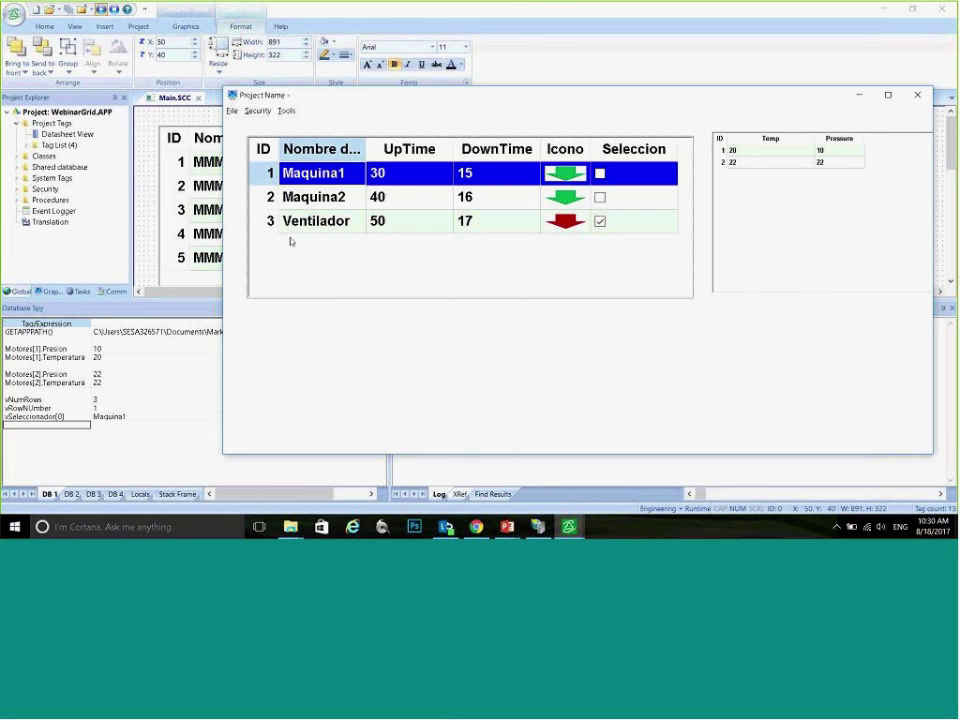
left_click(316, 201)
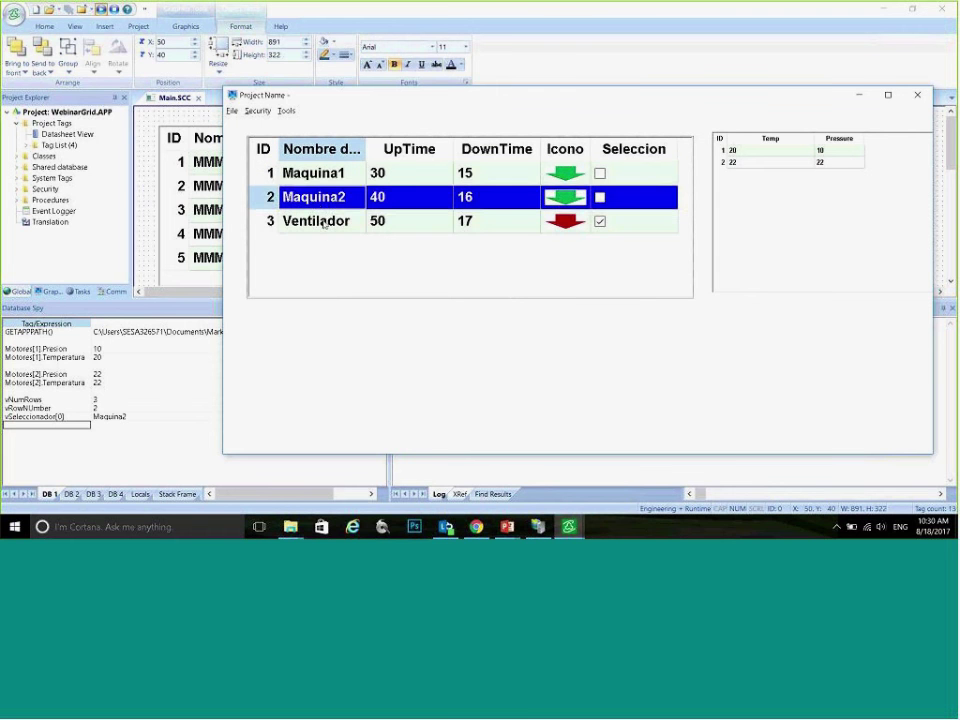
left_click(318, 222)
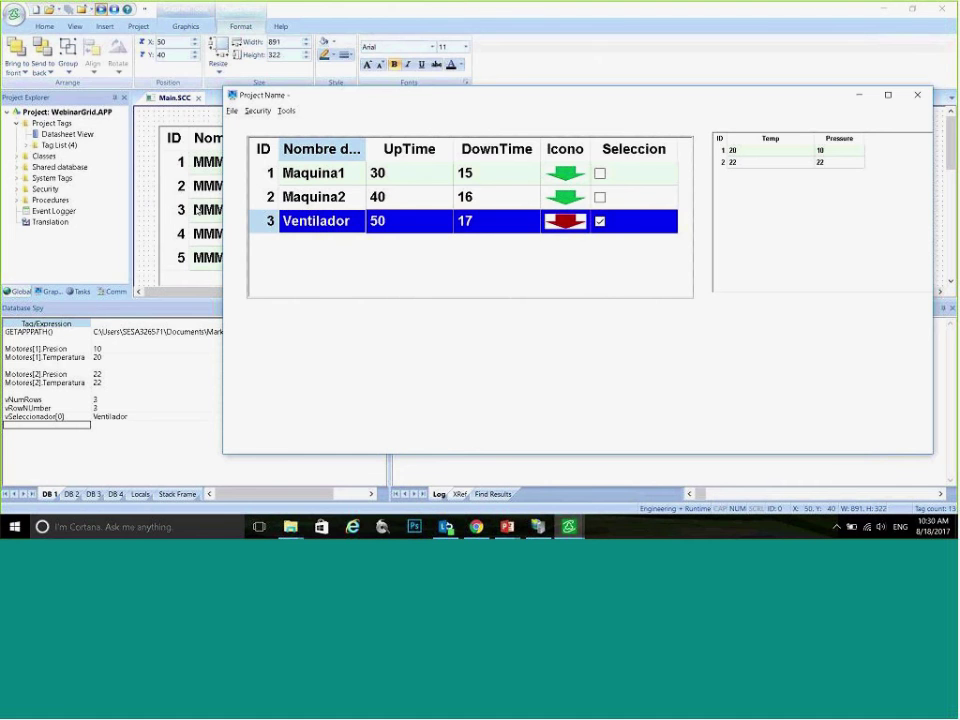
left_click(115, 169)
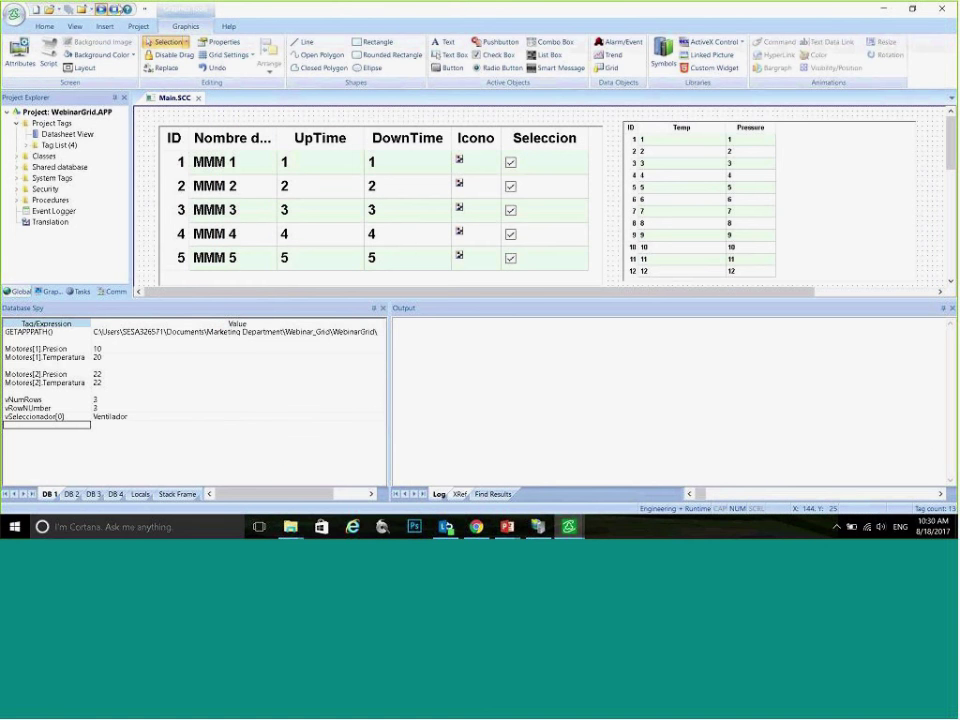
Step: Switch to the PowerPoint slide show and advance past the class tag slide to the Database Source slide
mouse_move(508, 534)
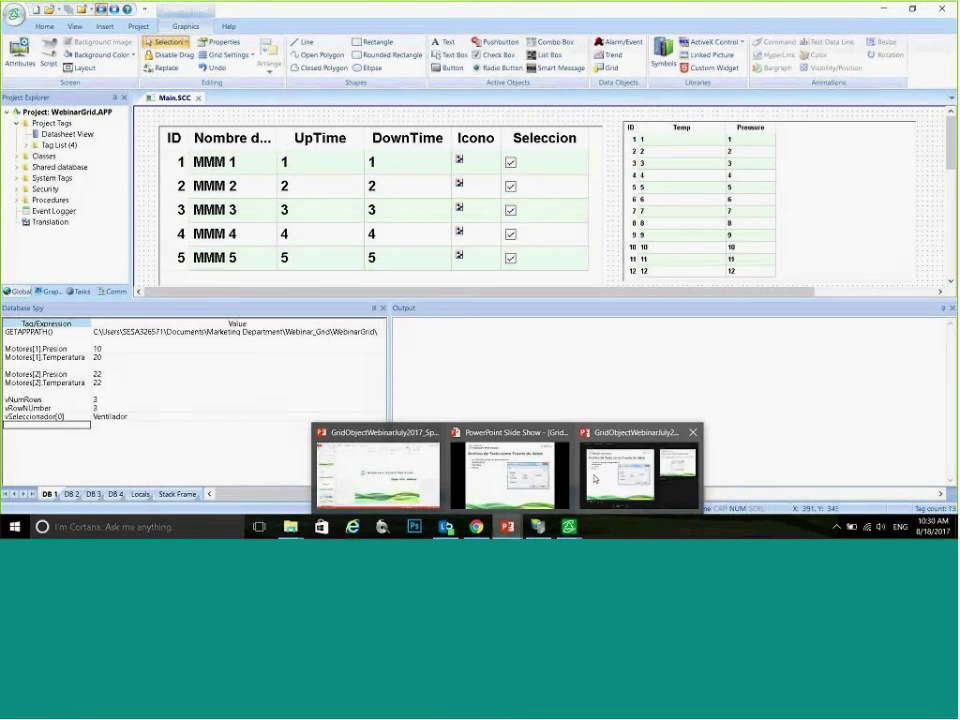
left_click(510, 470)
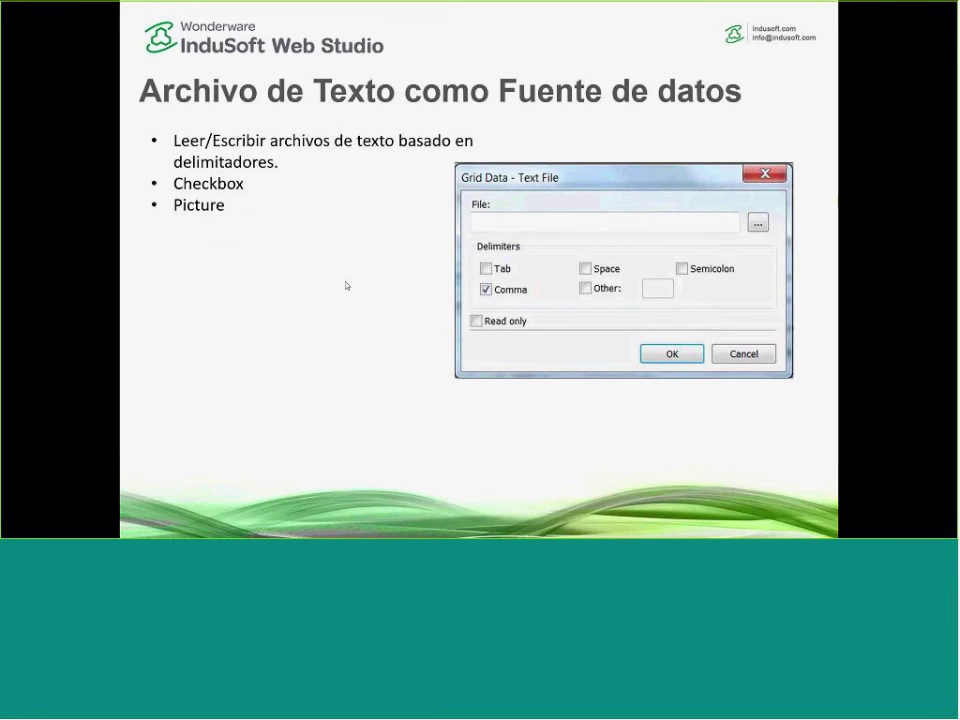
key("Right")
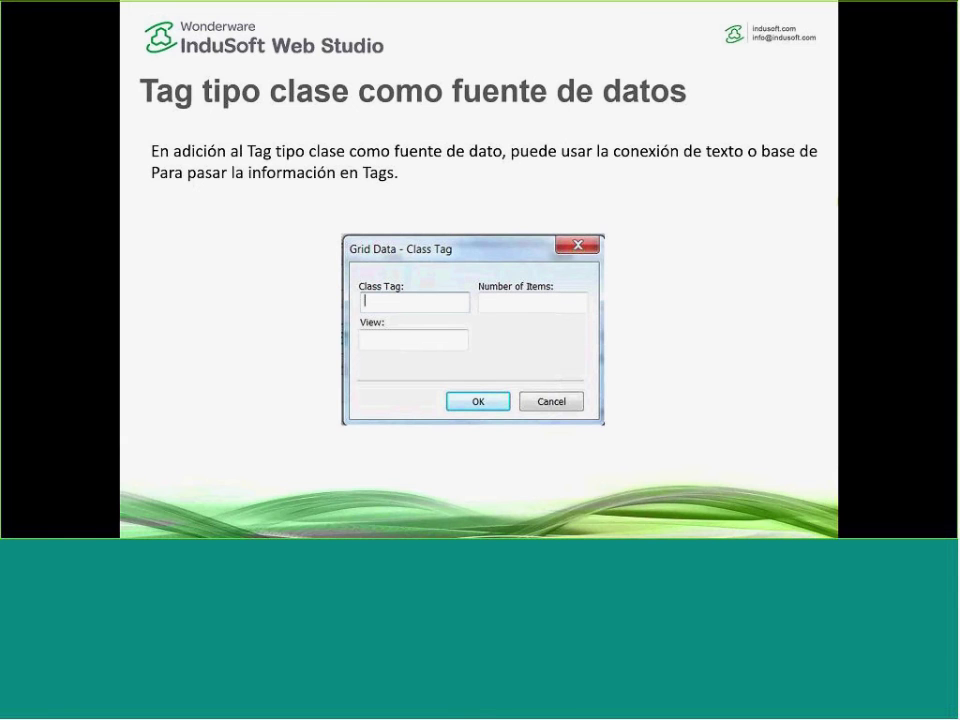
key("Right")
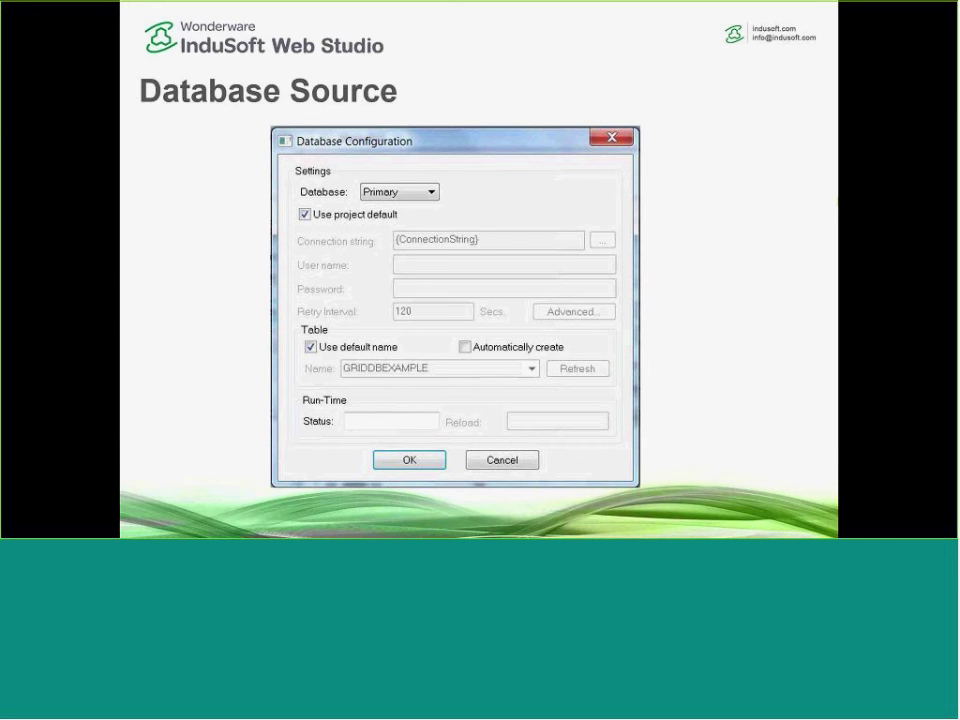
Step: Open SQL Server Management Studio, connect to the SQLEXPRESS server and maximize its window
key("super")
type("sql")
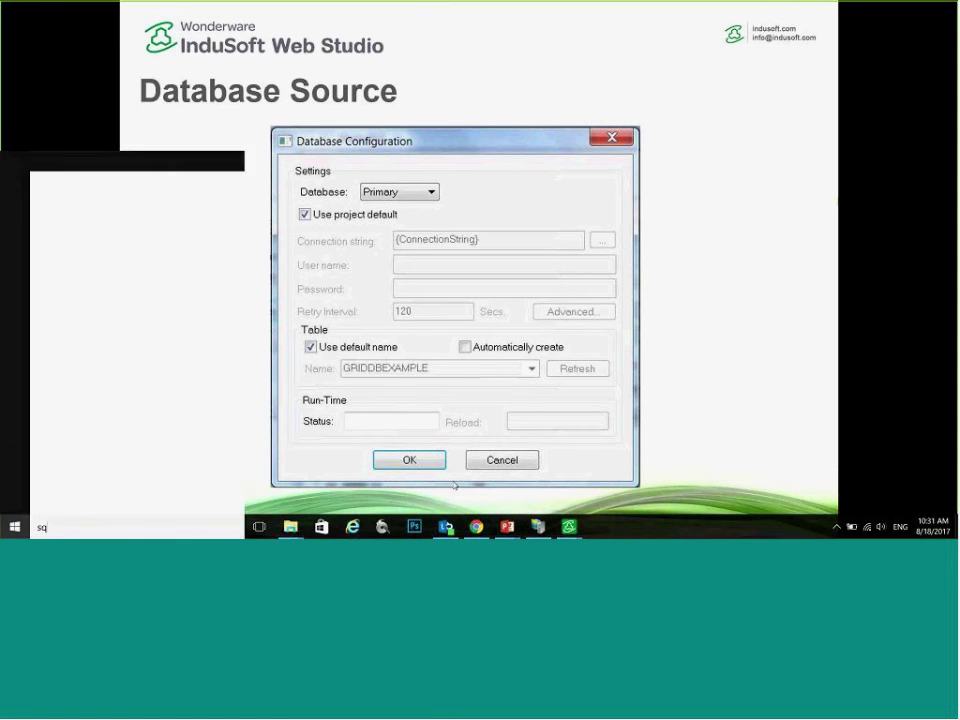
left_click(193, 233)
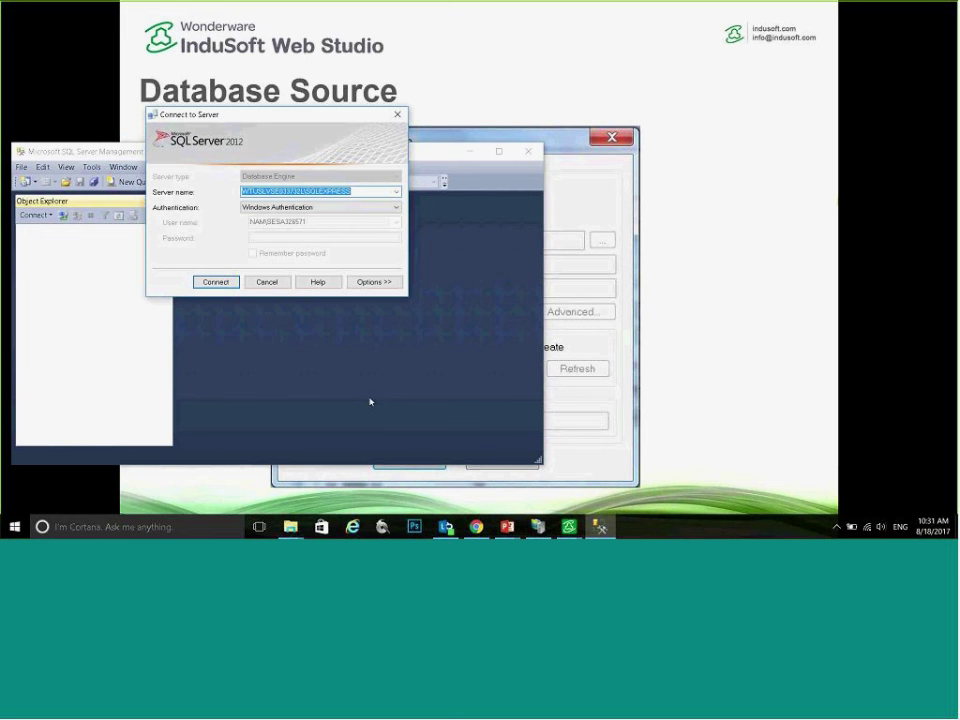
left_click(225, 282)
key("super+Up")
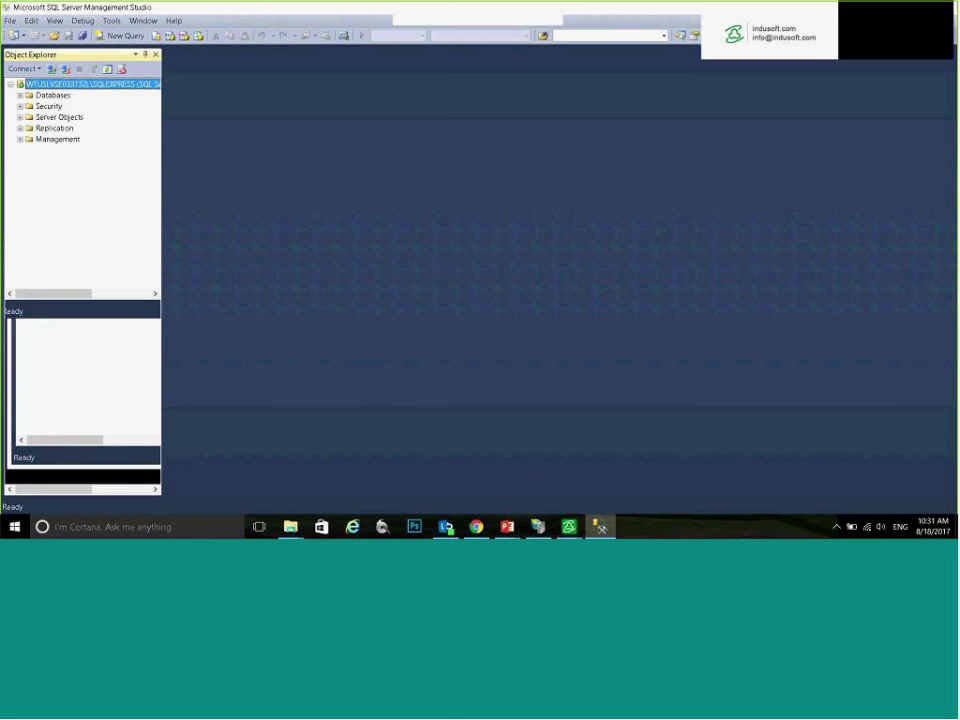
Step: Create a new database named WebinarGrid on the SQLEXPRESS server
left_click(19, 96)
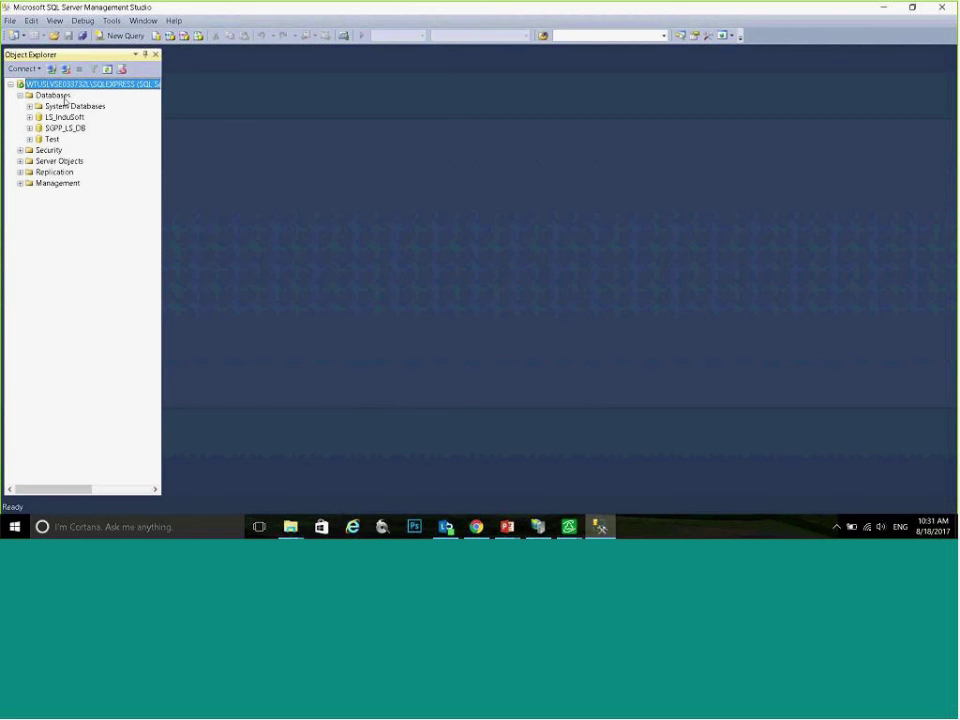
right_click(62, 96)
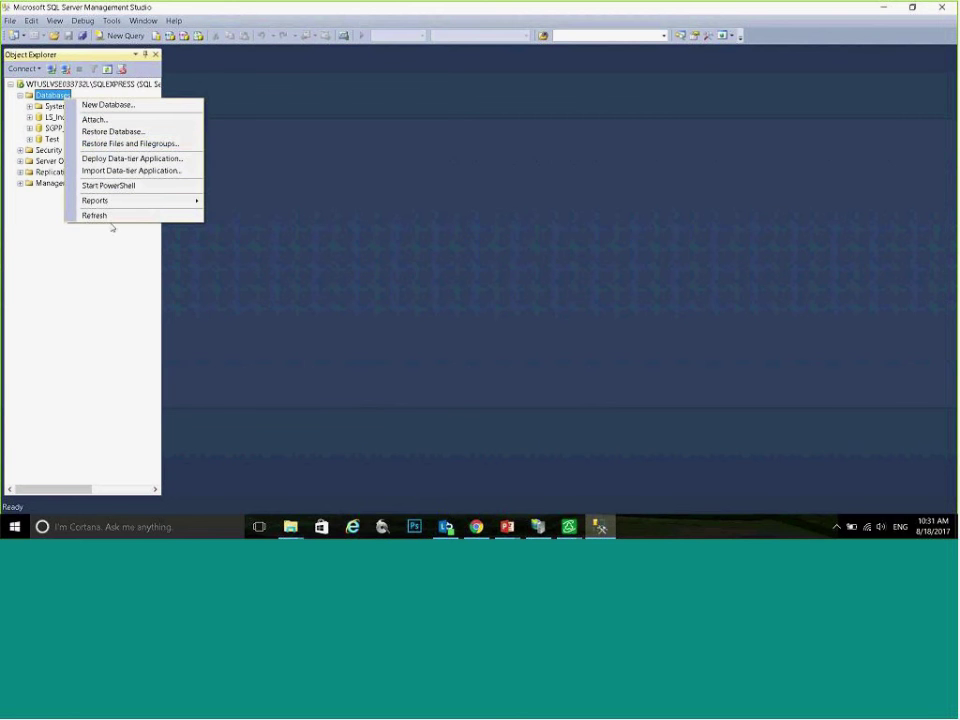
left_click(108, 105)
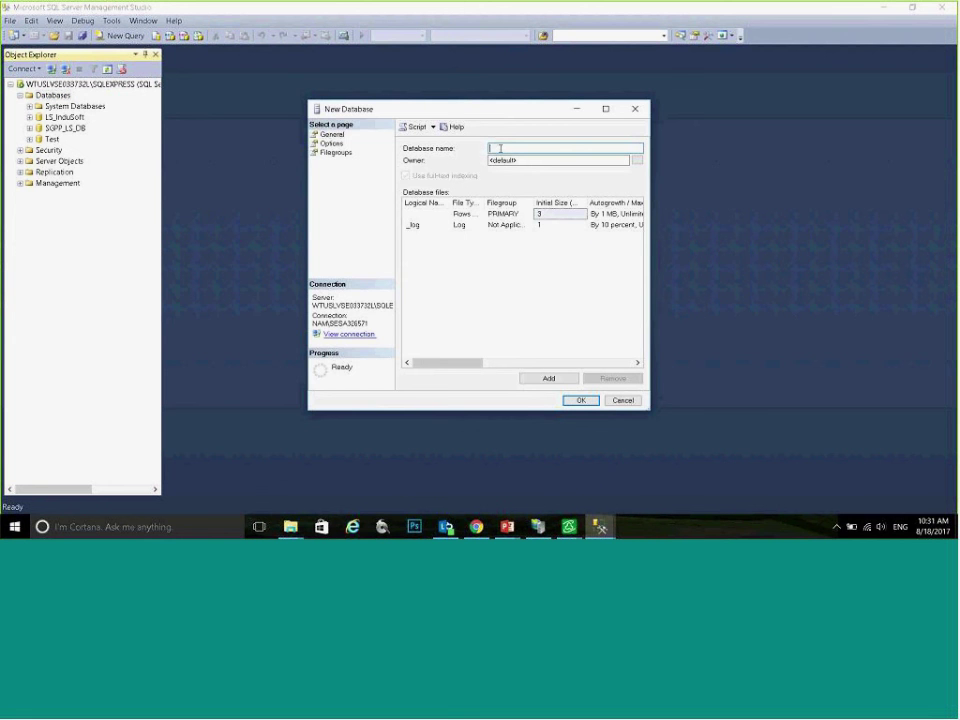
type("WebinarGrid")
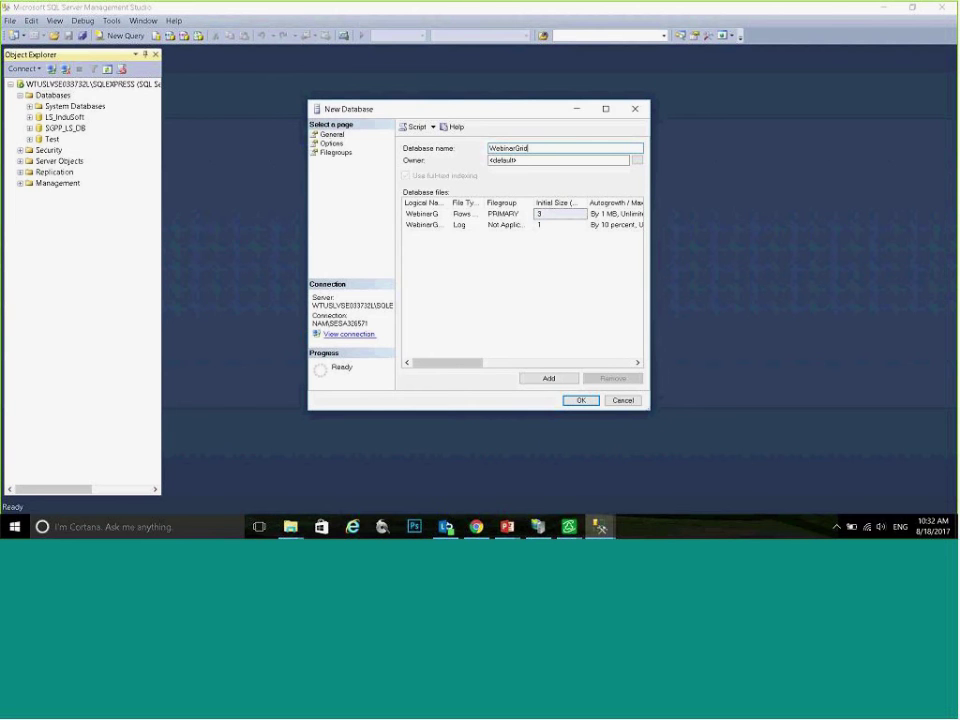
key("Return")
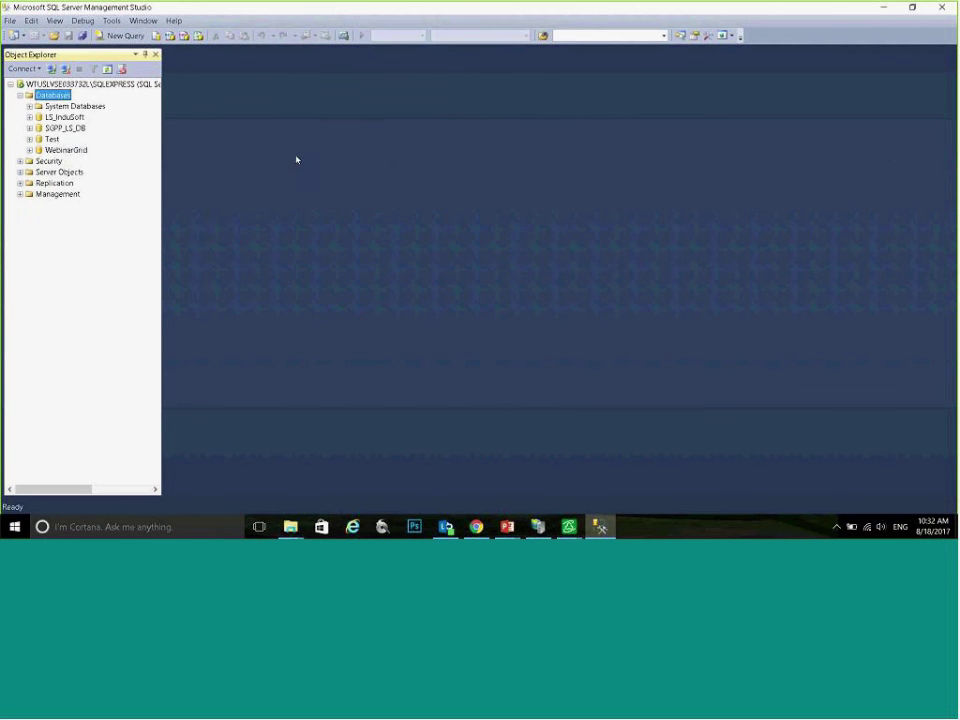
Step: Expand the WebinarGrid database to examine its Tables folder, and collapse the database again
left_click(66, 150)
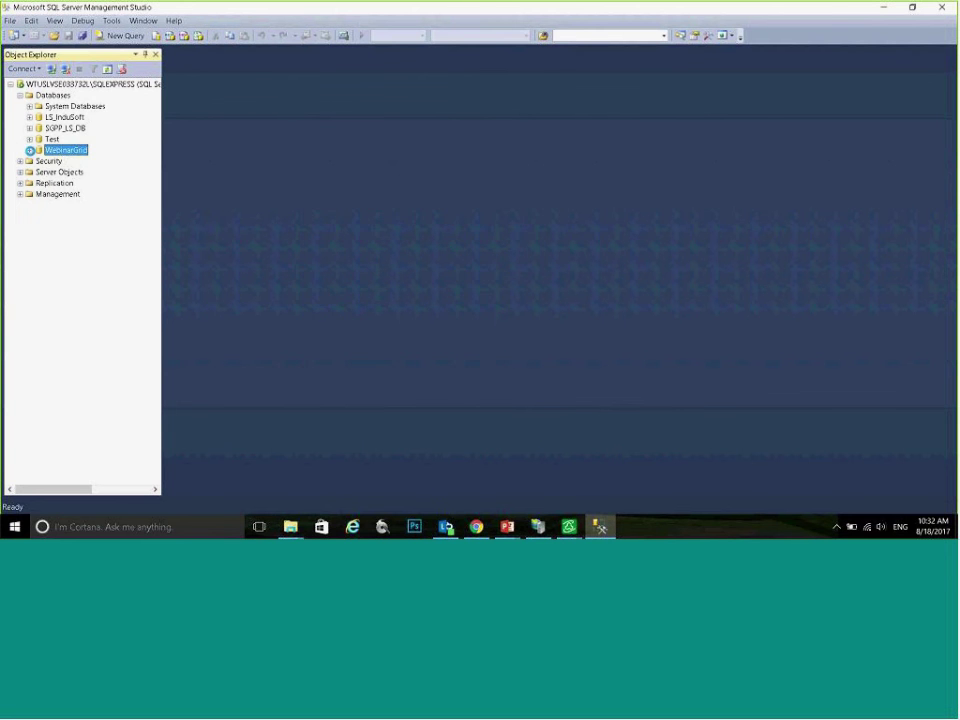
left_click(30, 150)
left_click(38, 172)
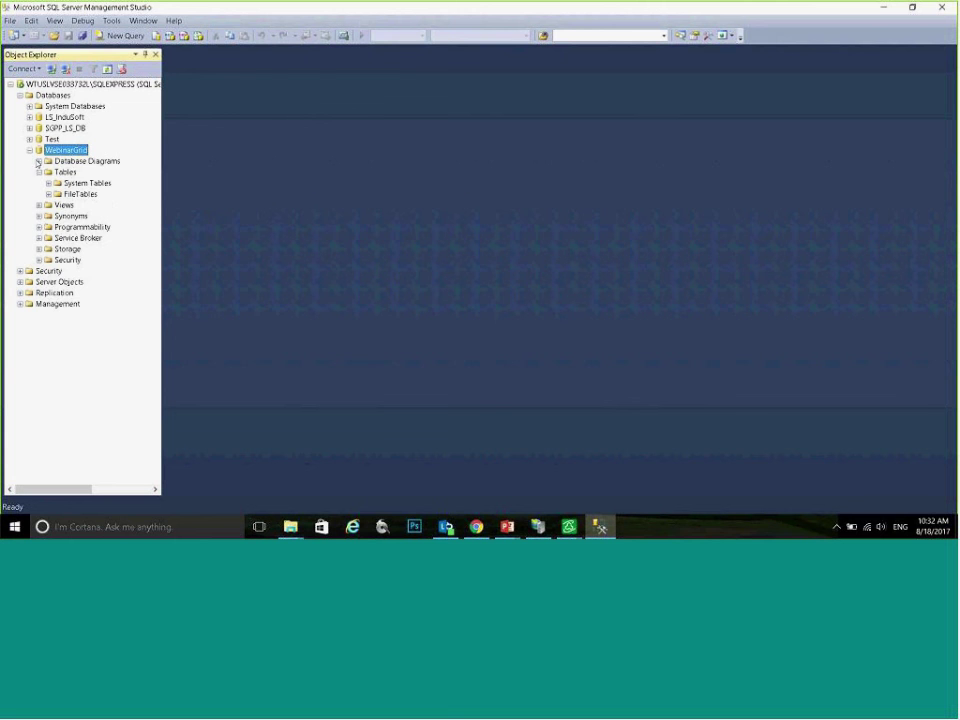
double_click(30, 150)
left_click(30, 150)
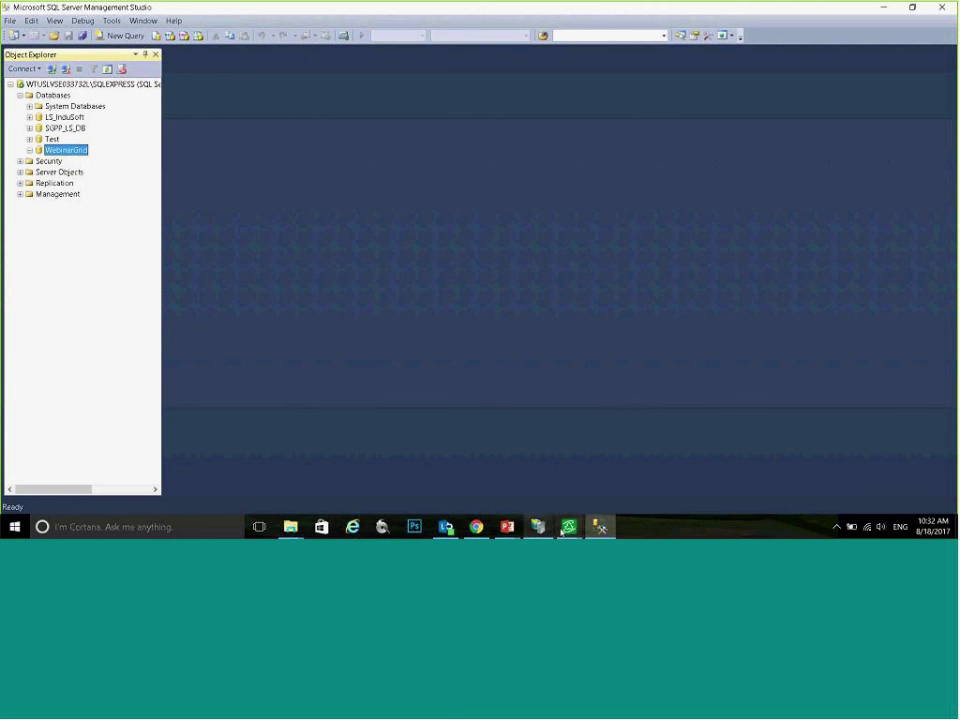
Step: Switch back to InduSoft Web Studio and close the Database Spy, the Output window and the Main screen
mouse_move(569, 526)
left_click(519, 468)
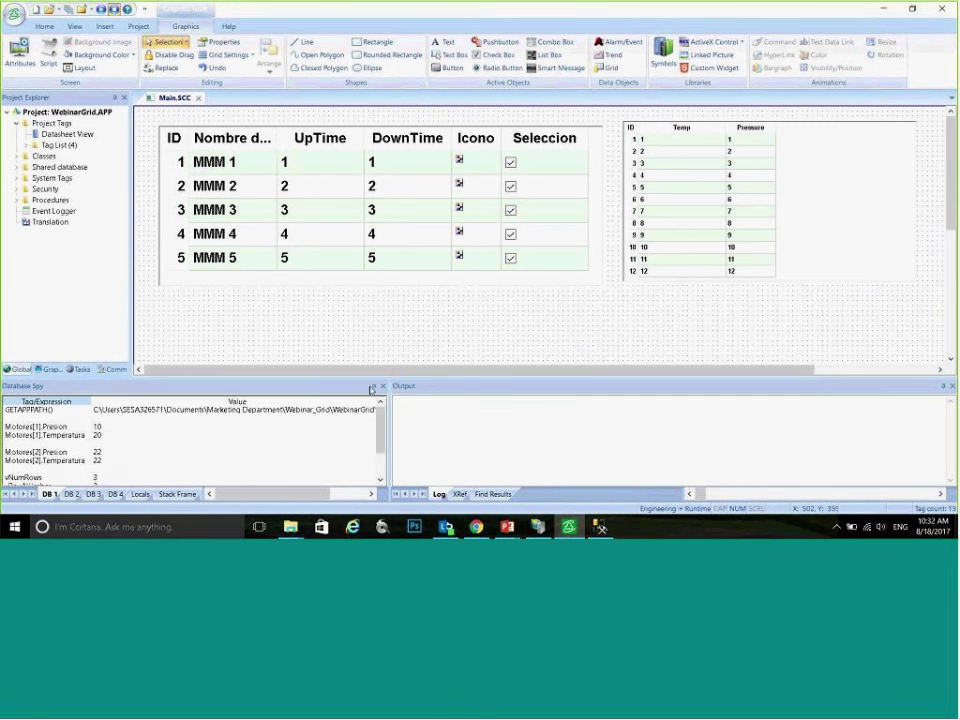
left_click(383, 307)
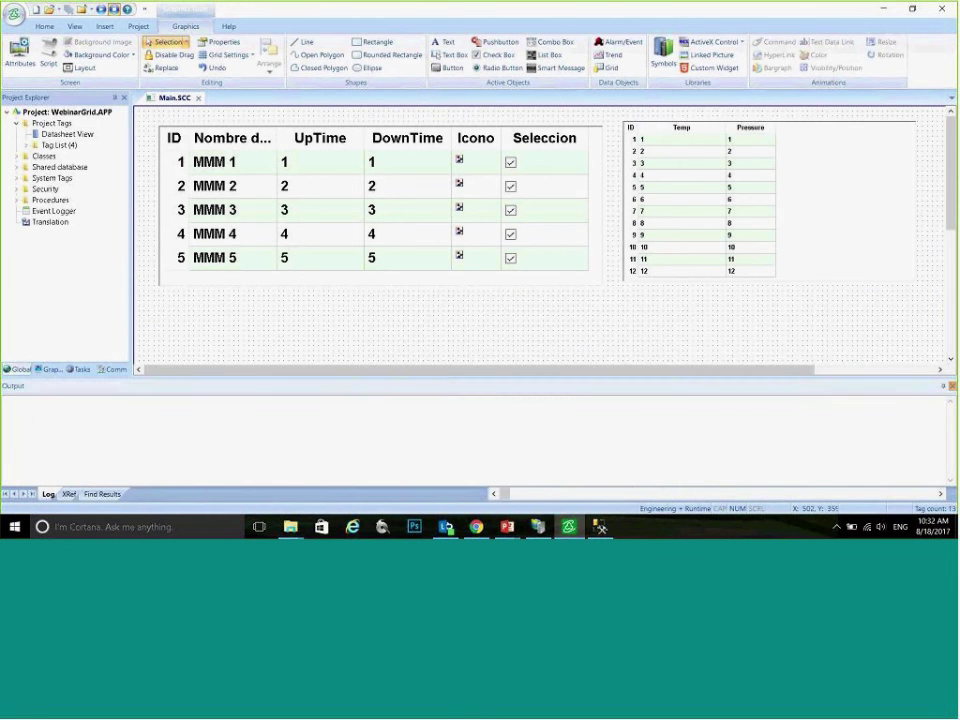
left_click(199, 98)
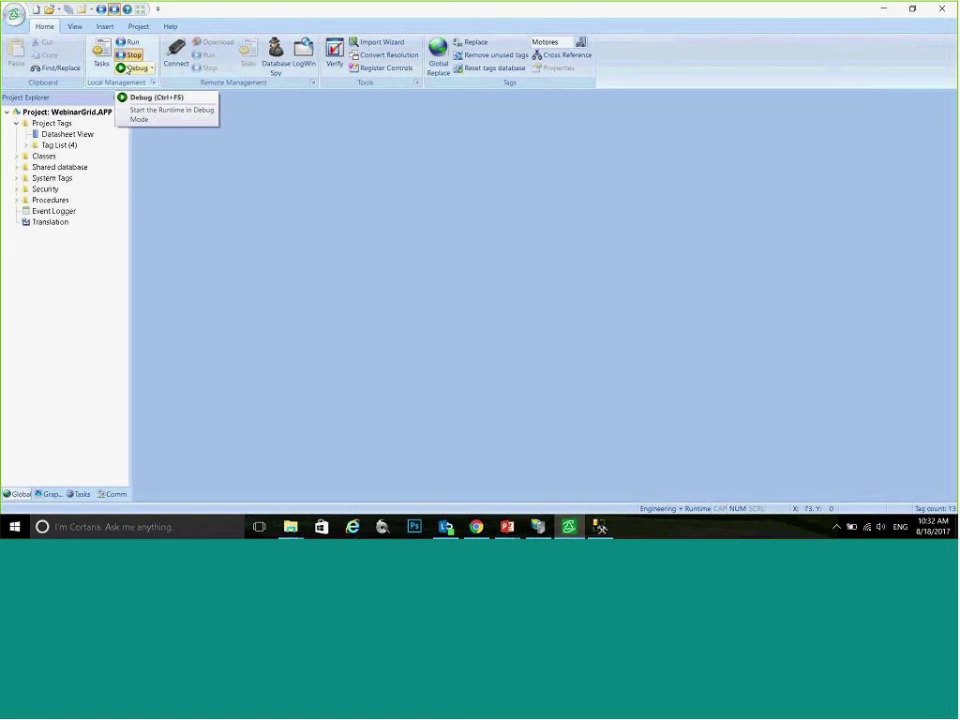
Step: Open the Default Database Configuration from the project's options settings
left_click(138, 26)
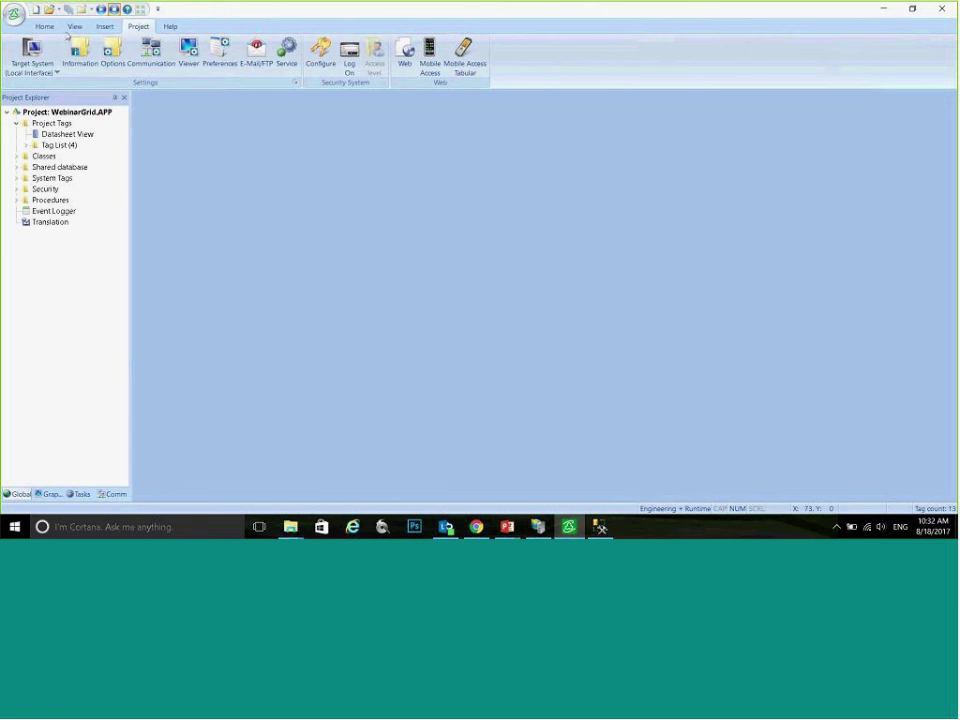
left_click(111, 62)
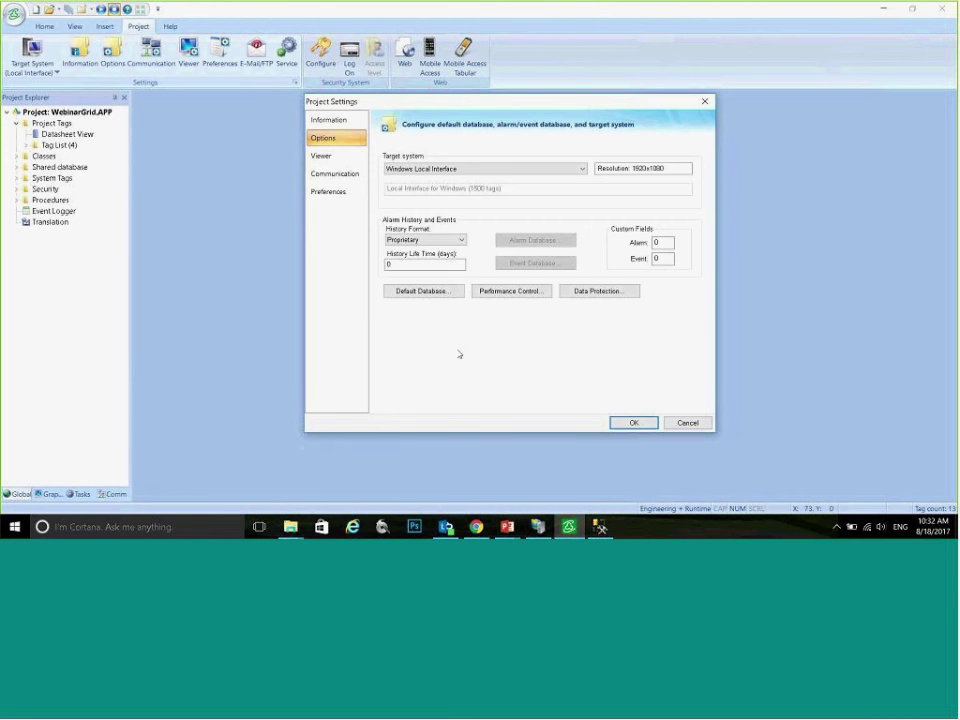
left_click(420, 291)
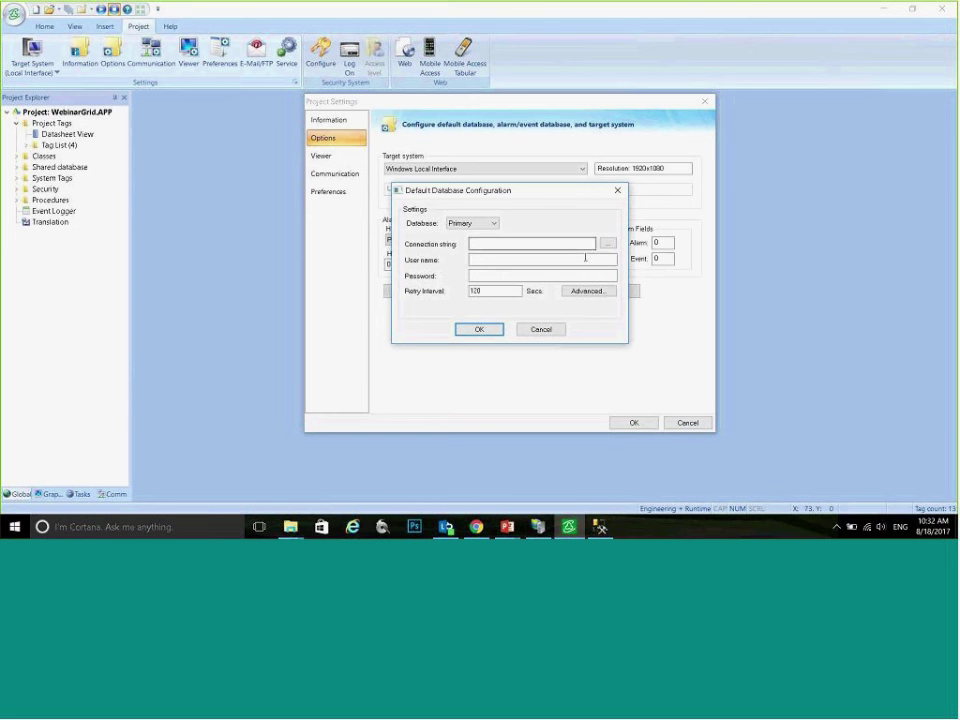
Step: For the primary database's connection string, choose Microsoft OLE DB Provider for SQL Server and the SQLEXPRESS server instance
left_click(606, 245)
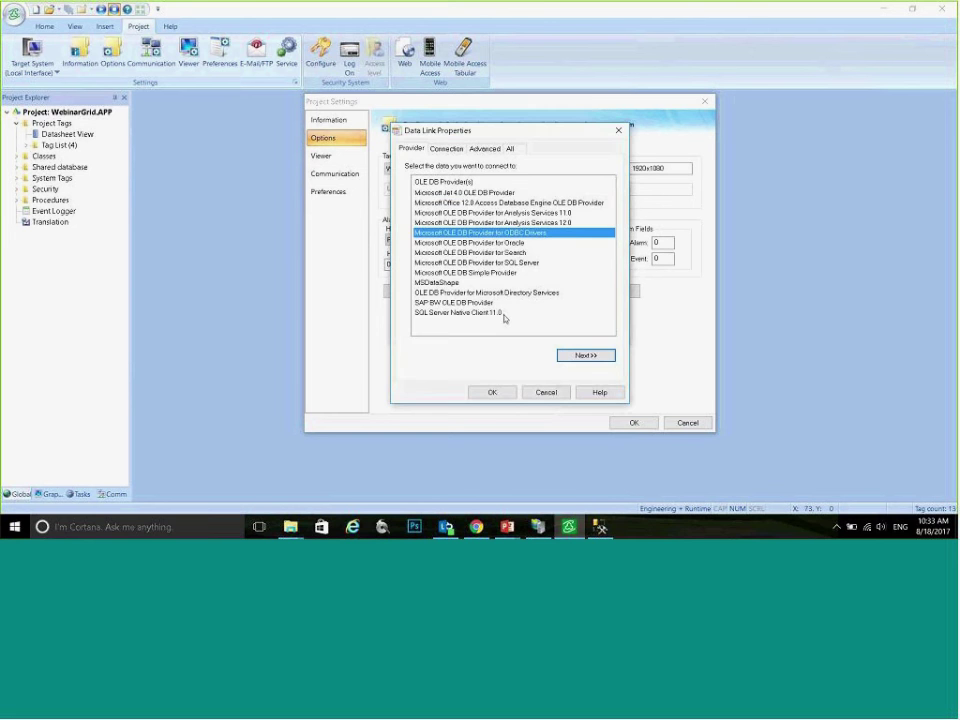
left_click_drag(486, 134, 236, 141)
left_click(228, 270)
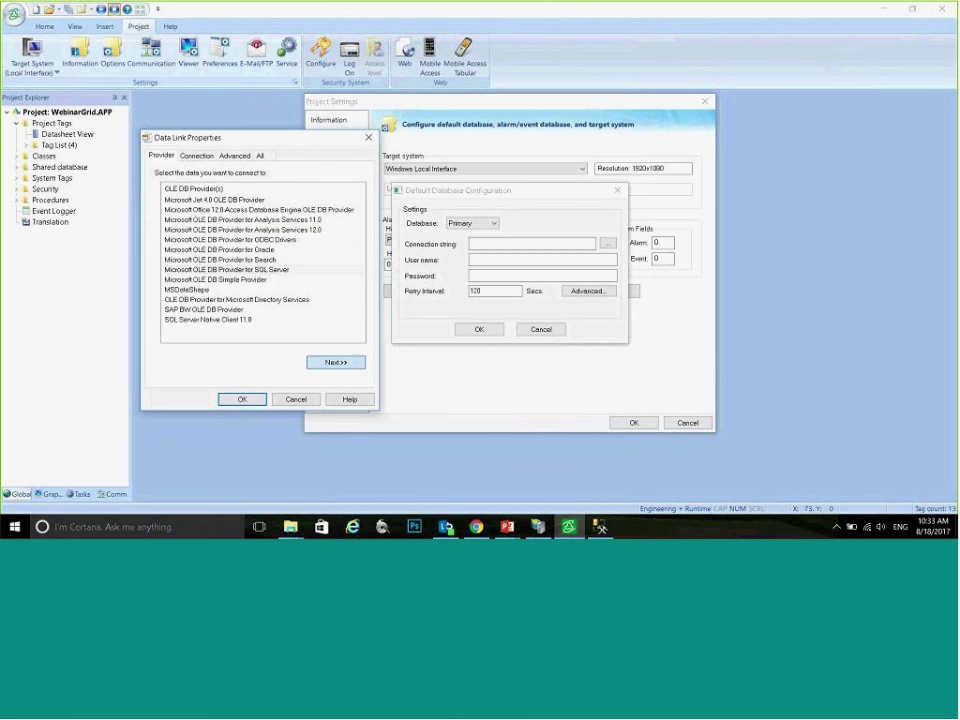
left_click(334, 363)
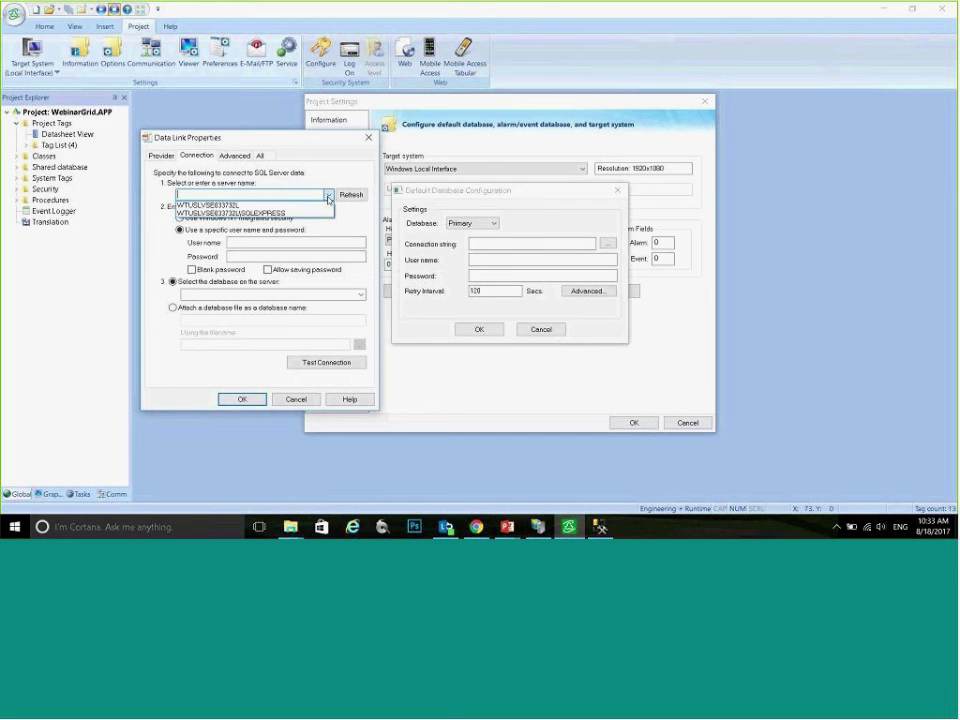
left_click(240, 213)
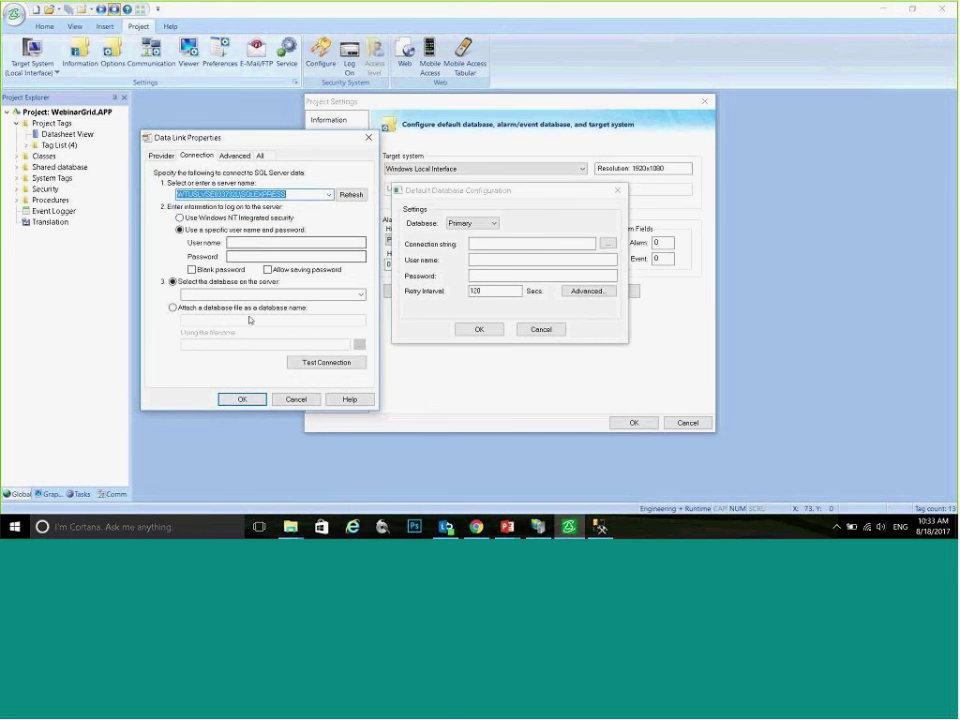
Step: Set the SQL Server connection to Windows NT Integrated security with the WebinarGrid database, and test the connection
left_click(228, 219)
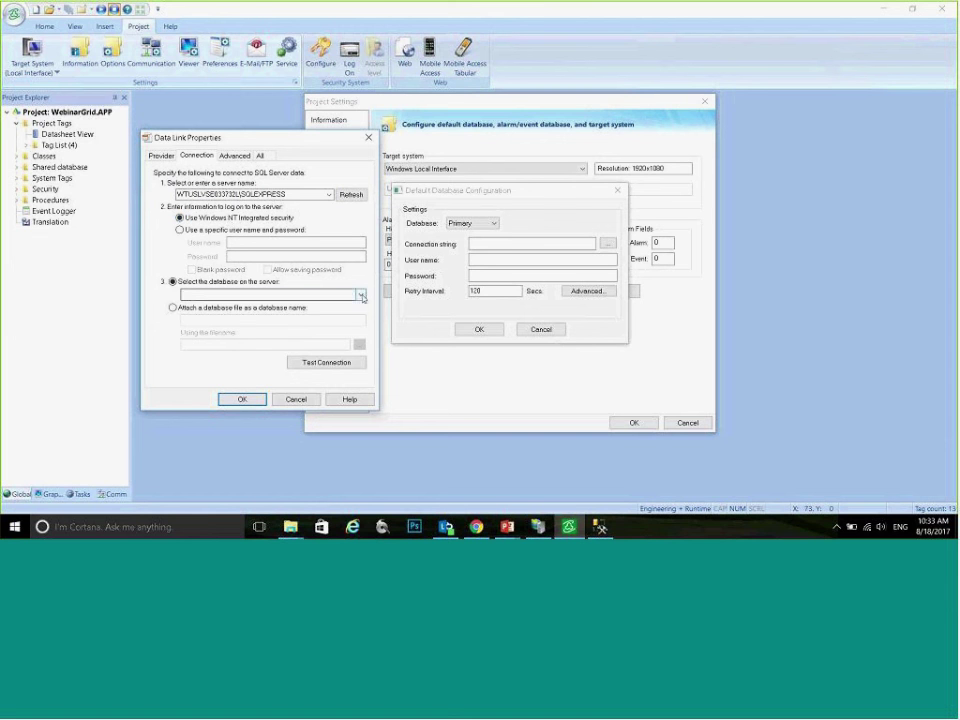
left_click(361, 295)
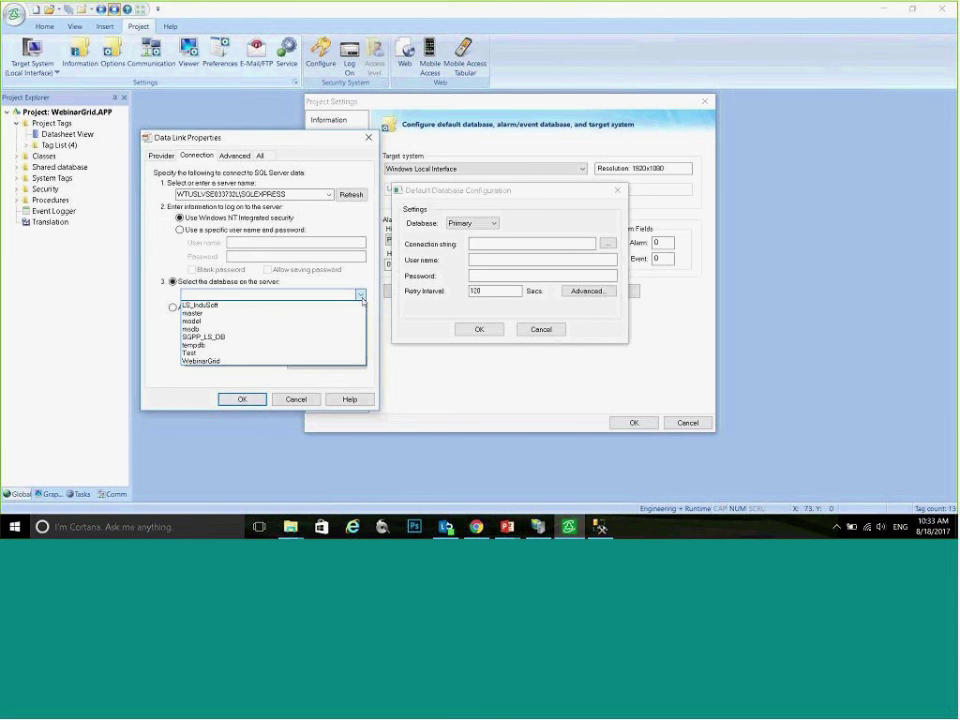
left_click(205, 361)
left_click(312, 365)
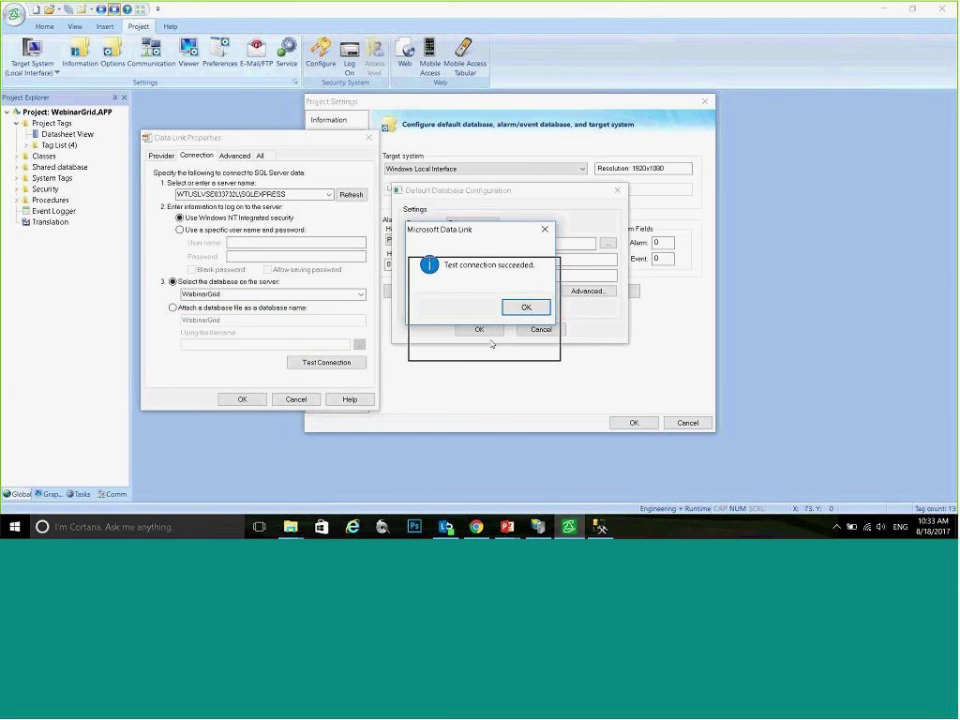
left_click_drag(511, 407, 511, 408)
left_click(522, 433)
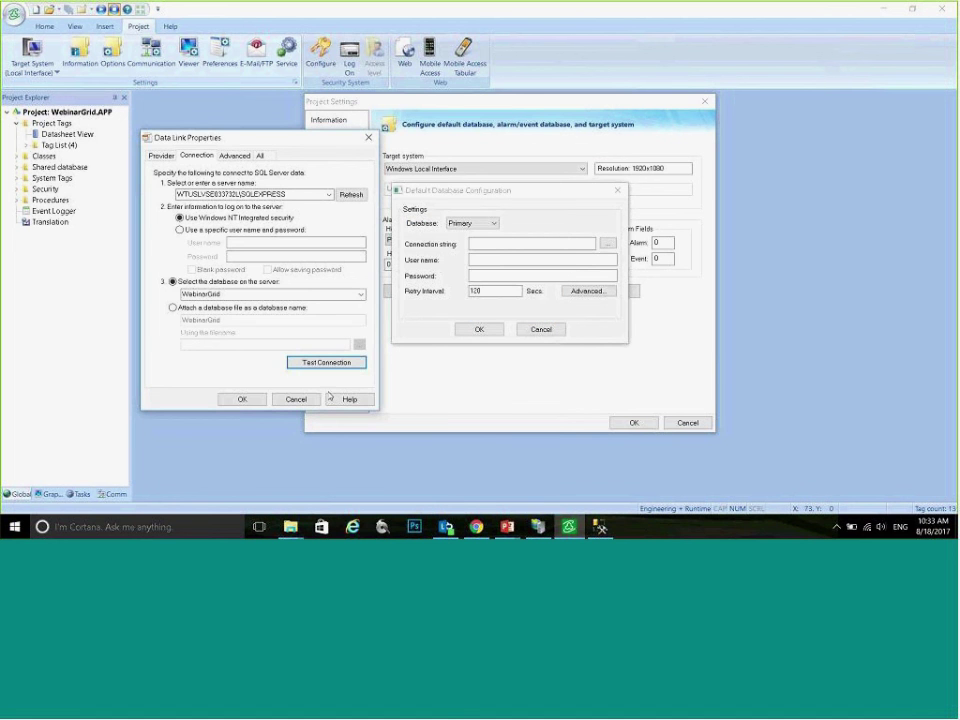
Step: Accept the data link properties, and save the default database configuration and the project settings
left_click(262, 400)
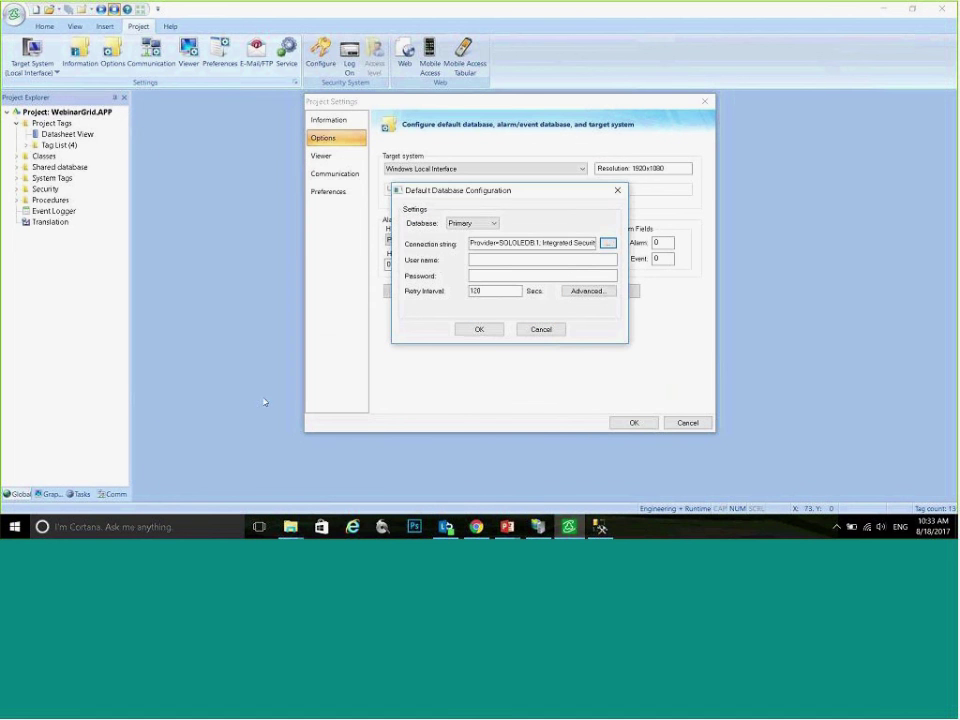
left_click(479, 329)
left_click(634, 422)
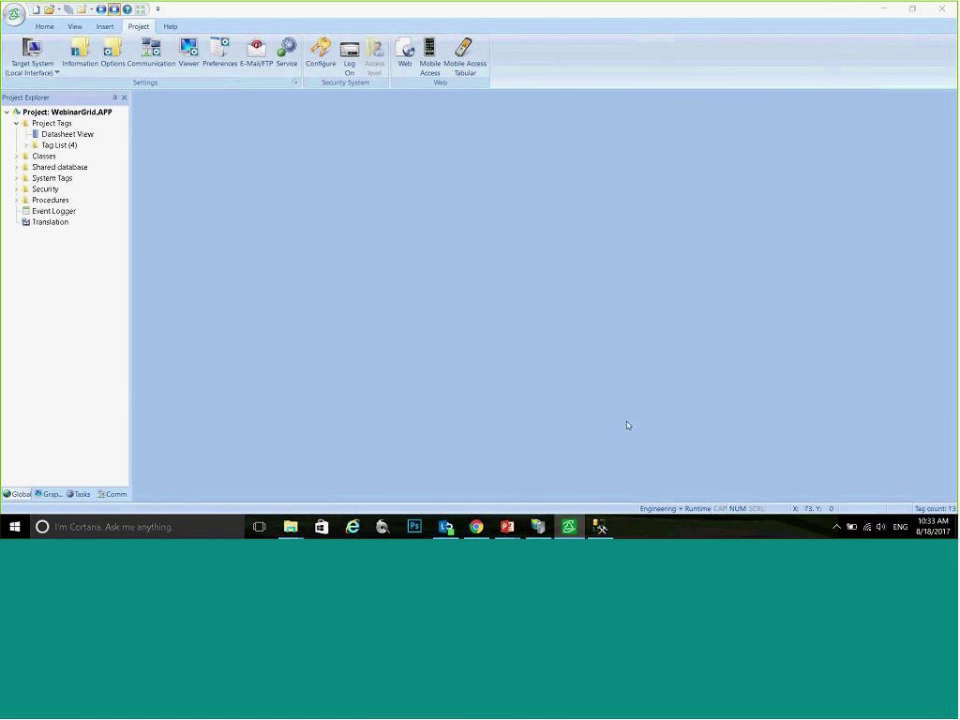
Step: Insert a new Trend worksheet among the project's tasks
left_click(78, 494)
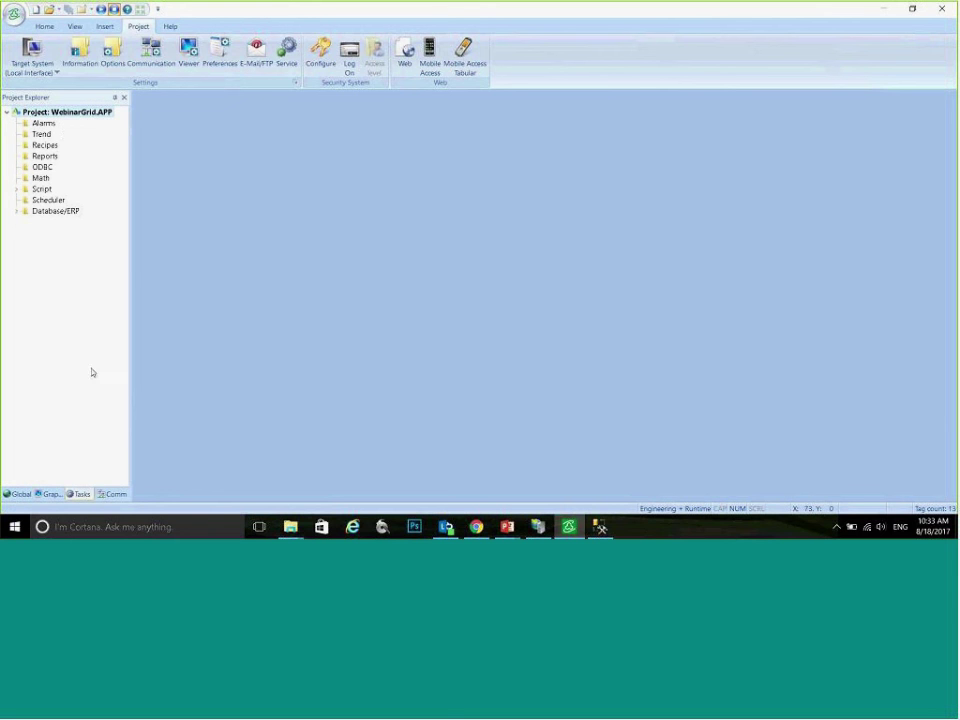
left_click(34, 136)
right_click(34, 136)
left_click(58, 141)
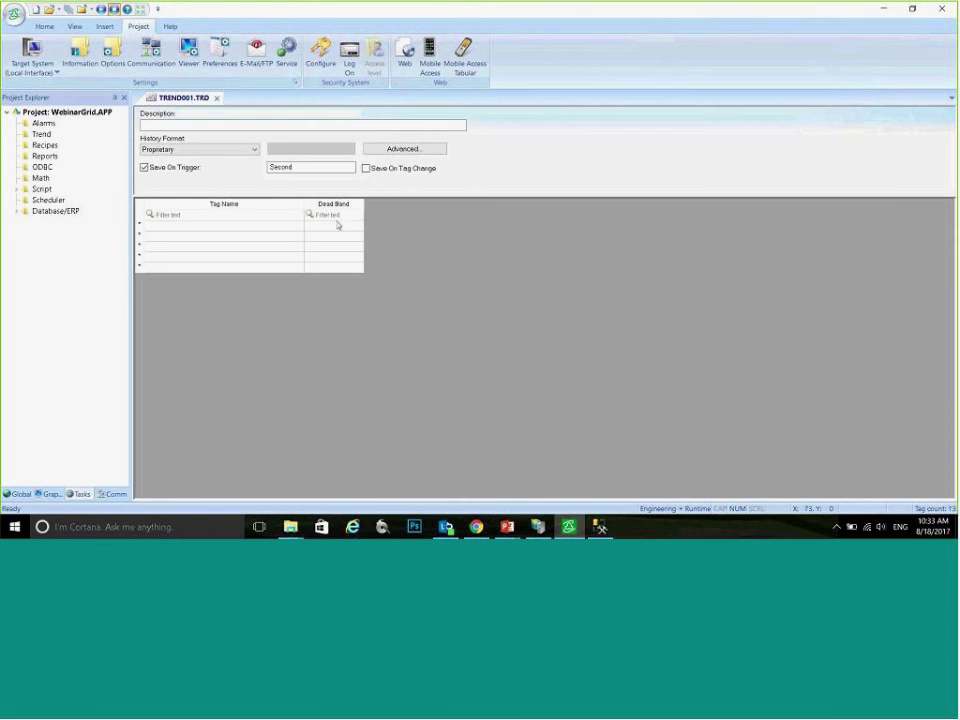
Step: Set the trend worksheet's history format to Database, and view its database configuration without changing it
left_click(231, 150)
left_click(214, 168)
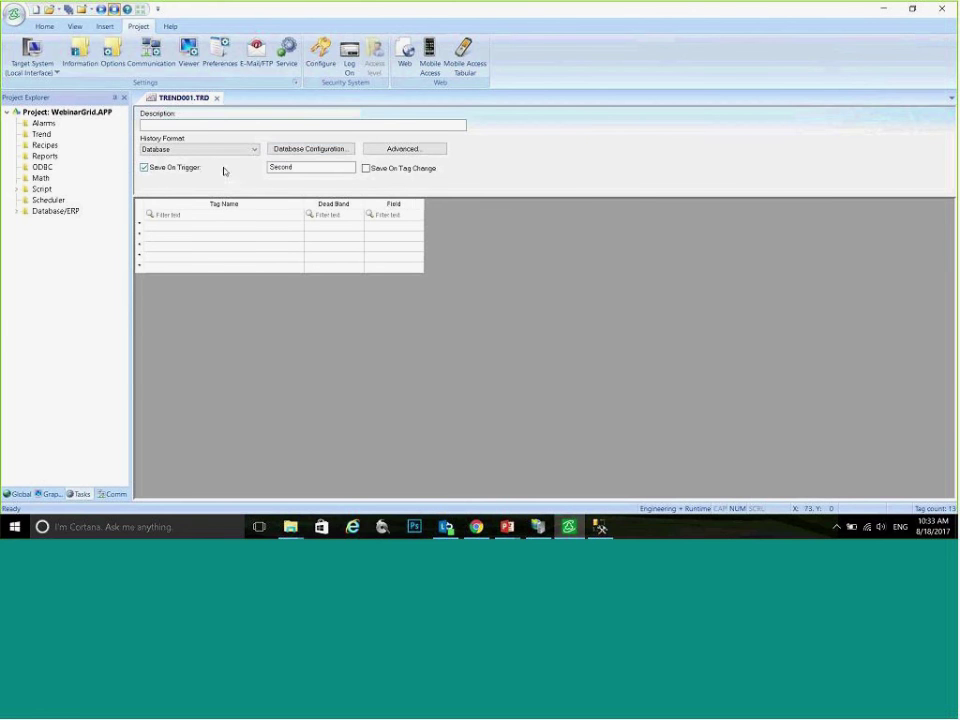
left_click(290, 149)
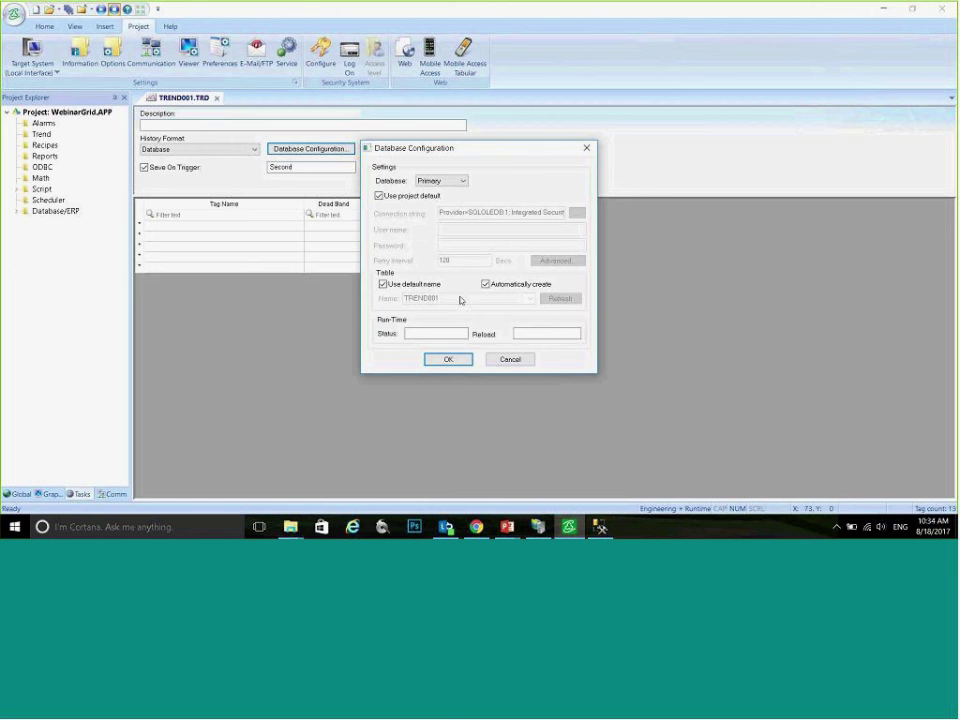
left_click(582, 152)
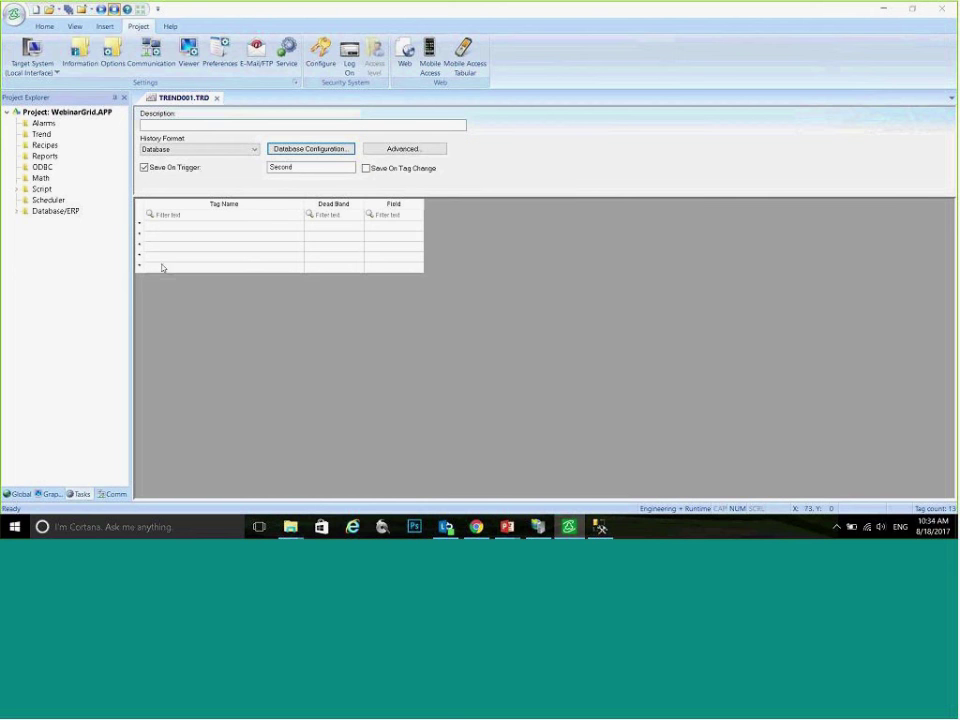
Step: Enter Presion as the first tag name in the TREND001 trend worksheet
left_click(179, 227)
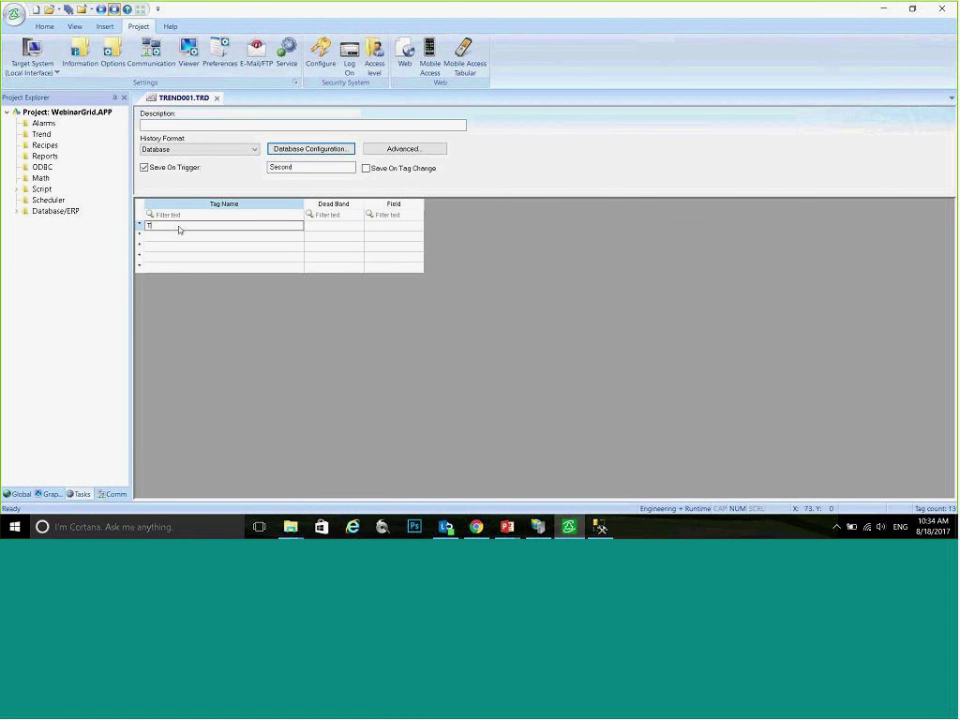
type("Tempe")
key("BackSpace")
key("BackSpace")
key("BackSpace")
key("BackSpace")
key("BackSpace")
type("Presion")
key("Return")
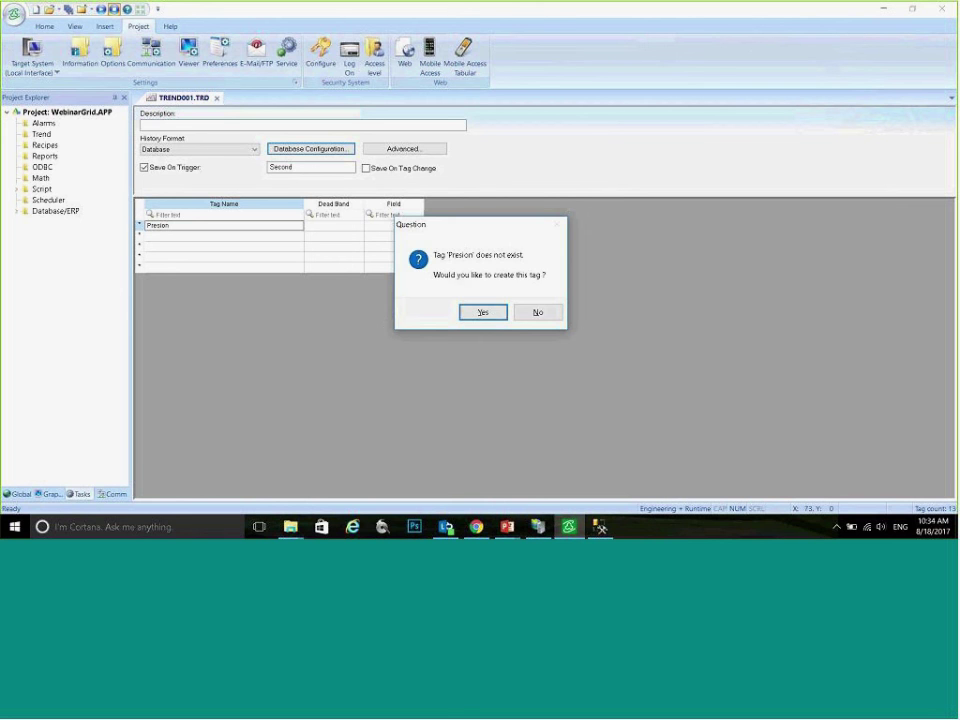
Step: Create the missing Presion tag with type Real, array size 0 and Server scope
left_click(476, 313)
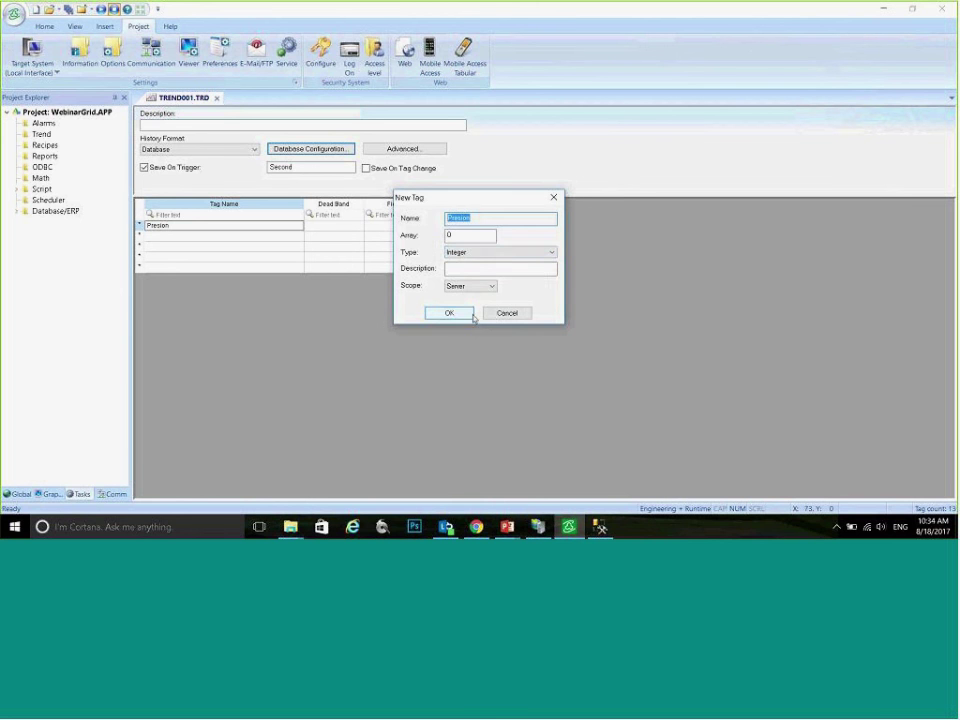
left_click(476, 253)
left_click(466, 278)
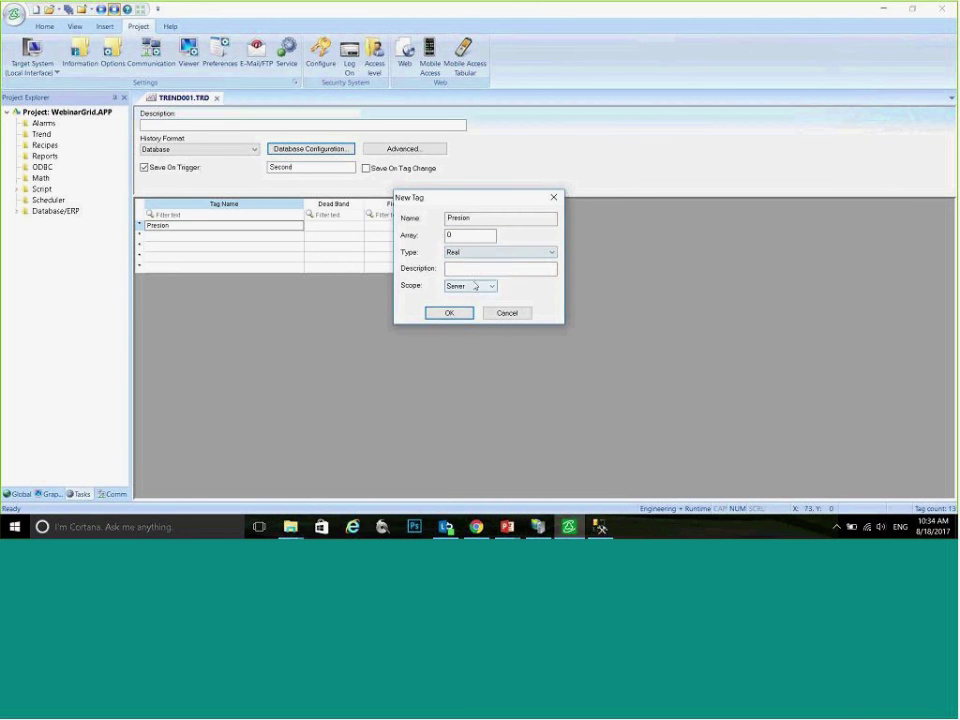
left_click(448, 313)
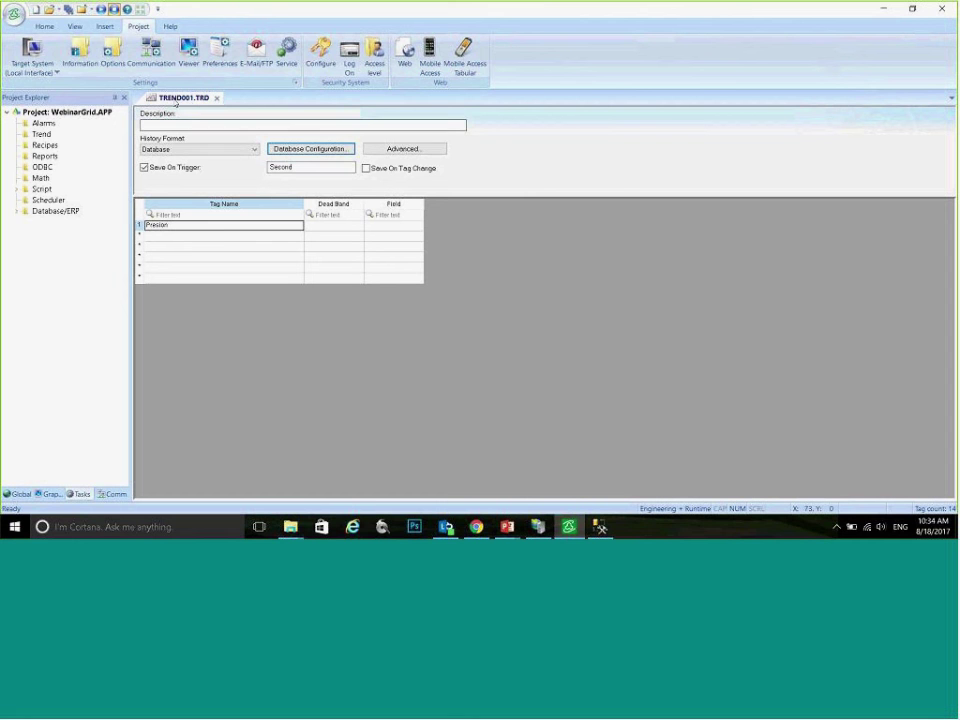
Step: Save the trend worksheet as sheet number 1 and review its database configuration, keeping the project default and default table name
right_click(178, 98)
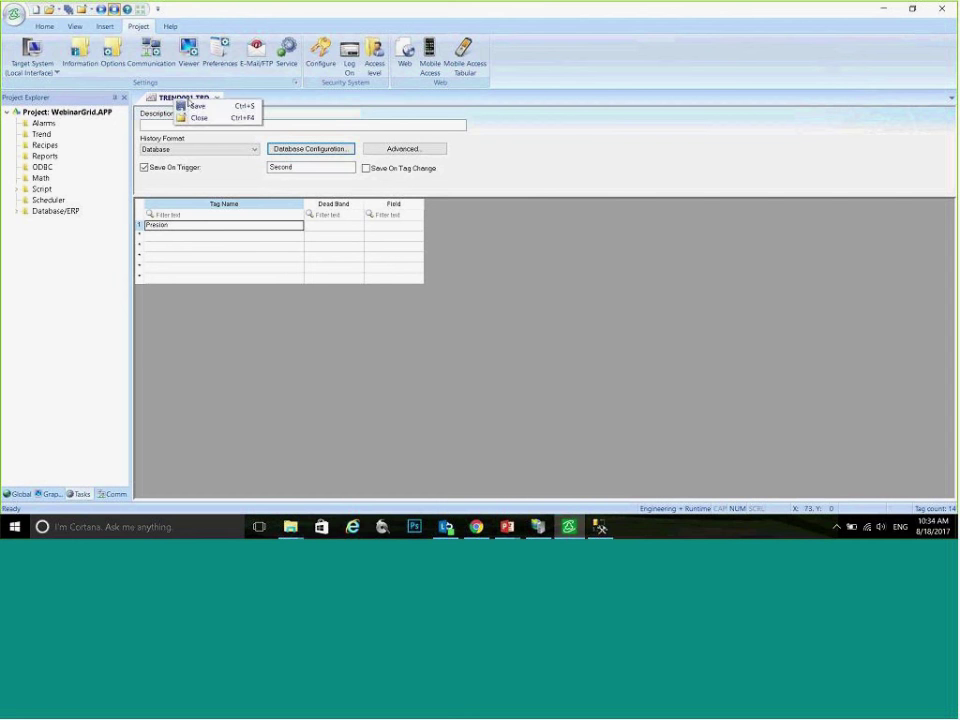
left_click(192, 105)
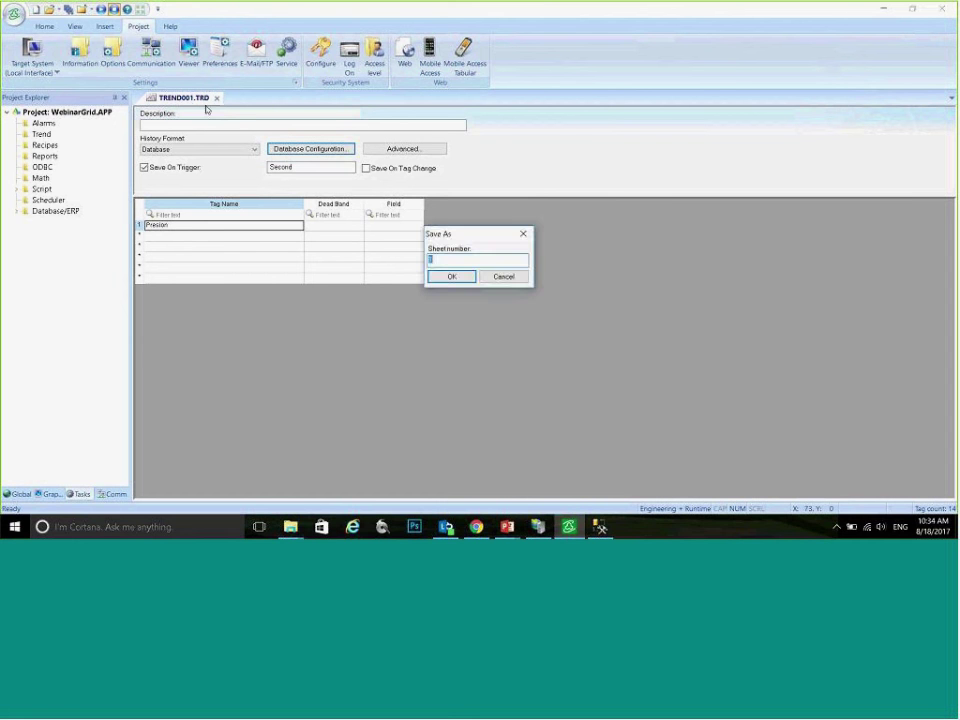
left_click(450, 276)
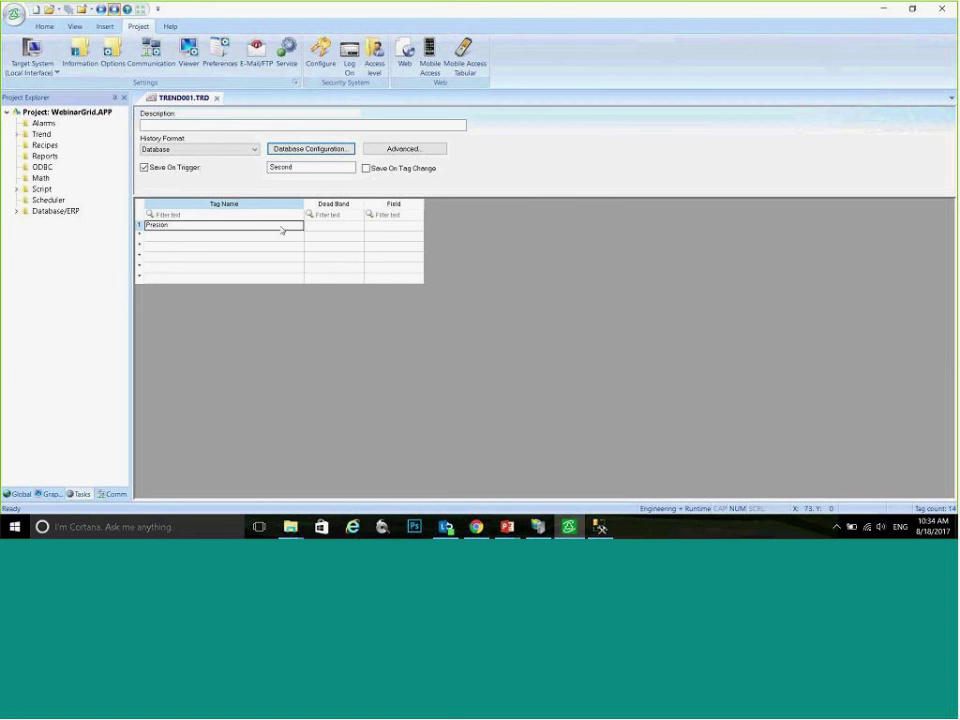
left_click(310, 148)
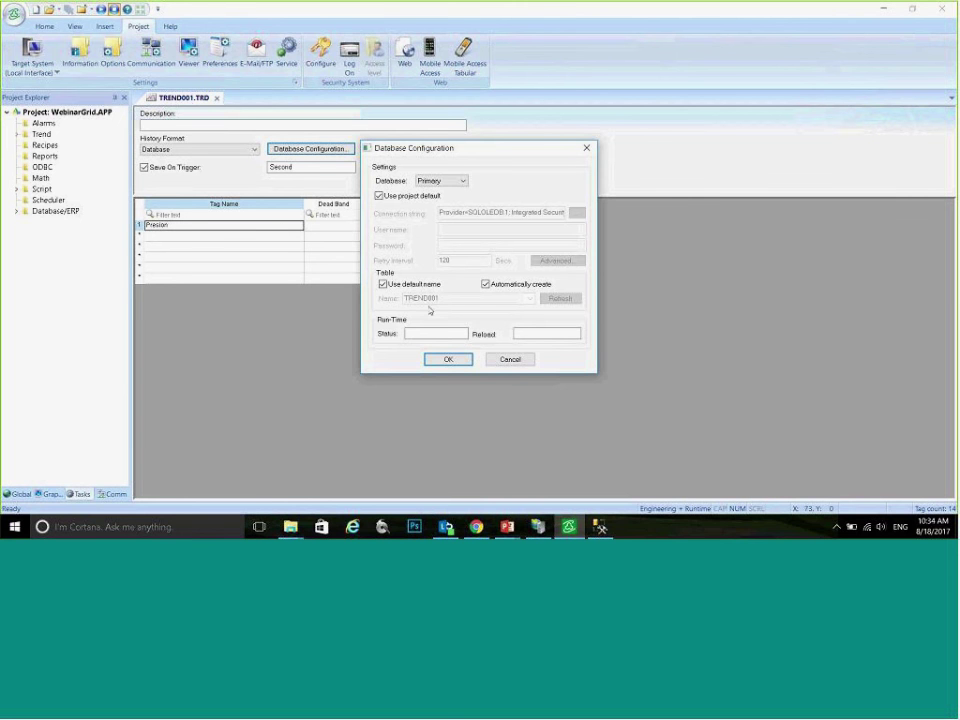
left_click(450, 361)
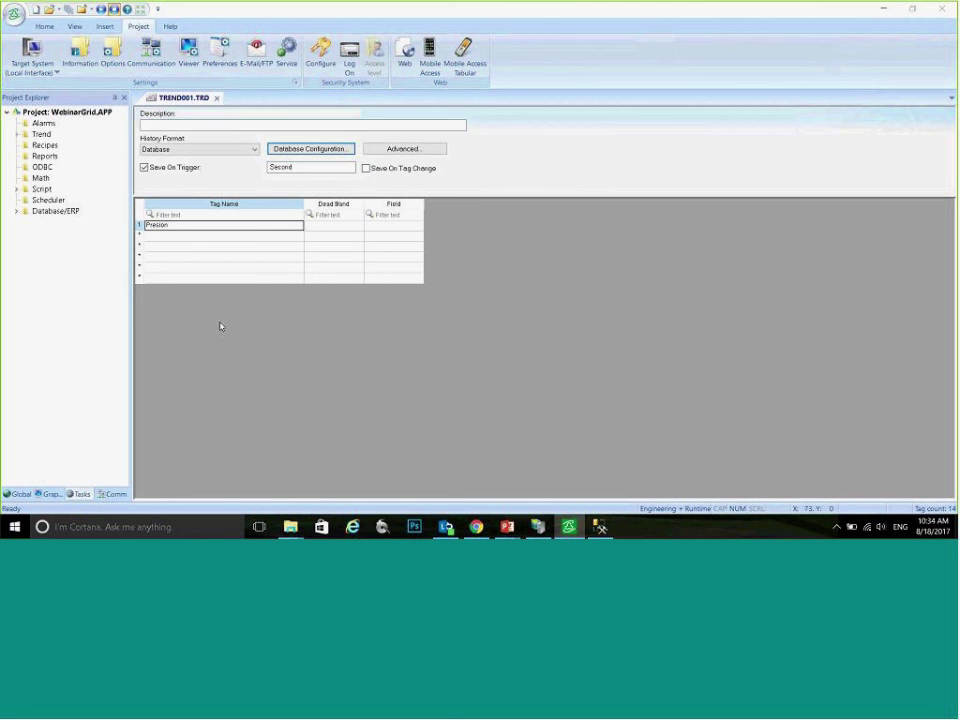
Step: Open a new VBScript script group and set its Execution condition to bExecute
left_click(16, 189)
double_click(55, 200)
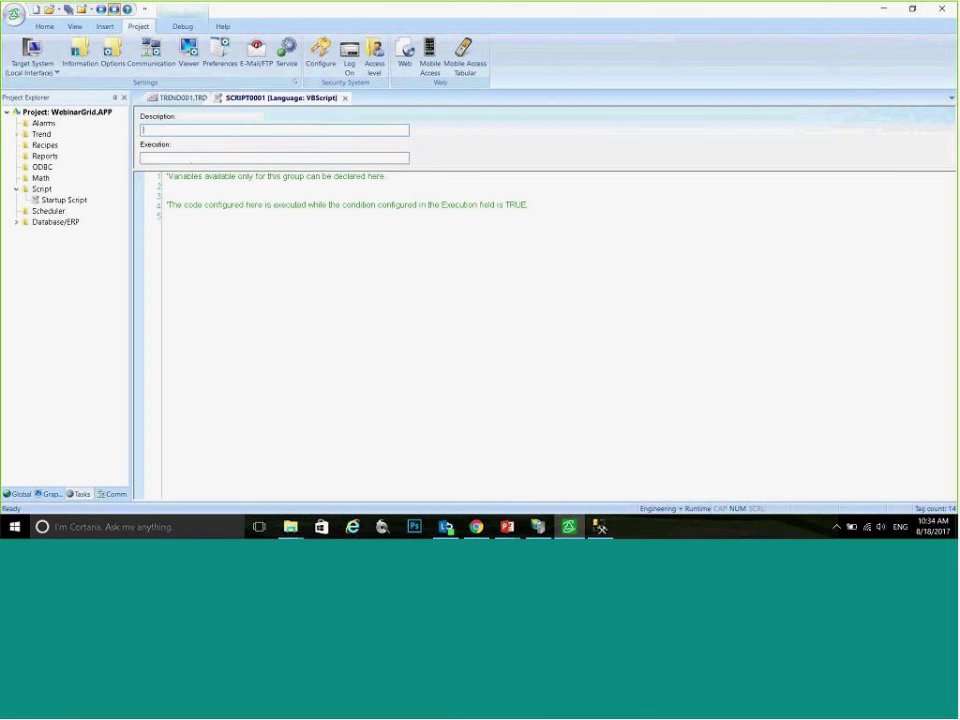
left_click(192, 159)
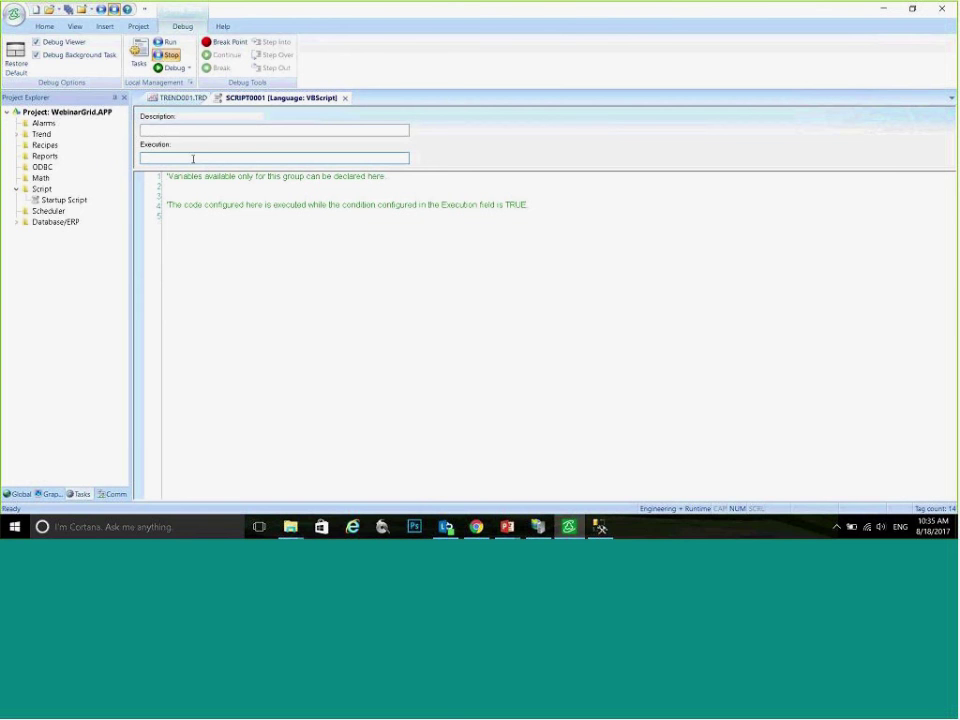
type("$Execute")
key("Return")
Step: Create the missing bExecute tag, choosing the data type listed directly above Integer
key("Return")
key("Tab")
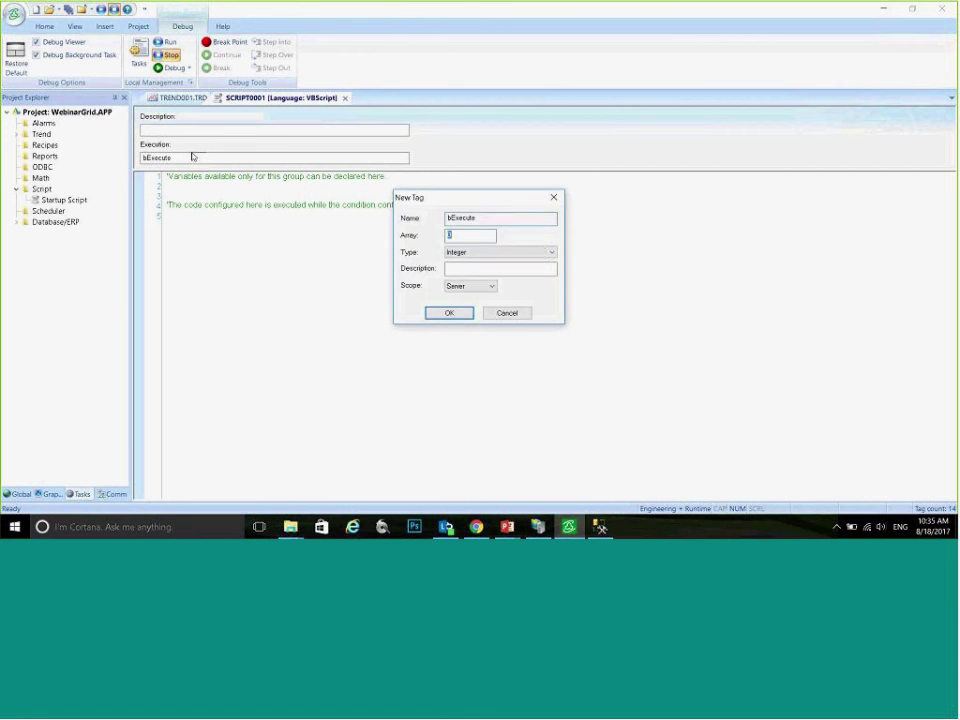
key("Tab")
key("Up")
key("Return")
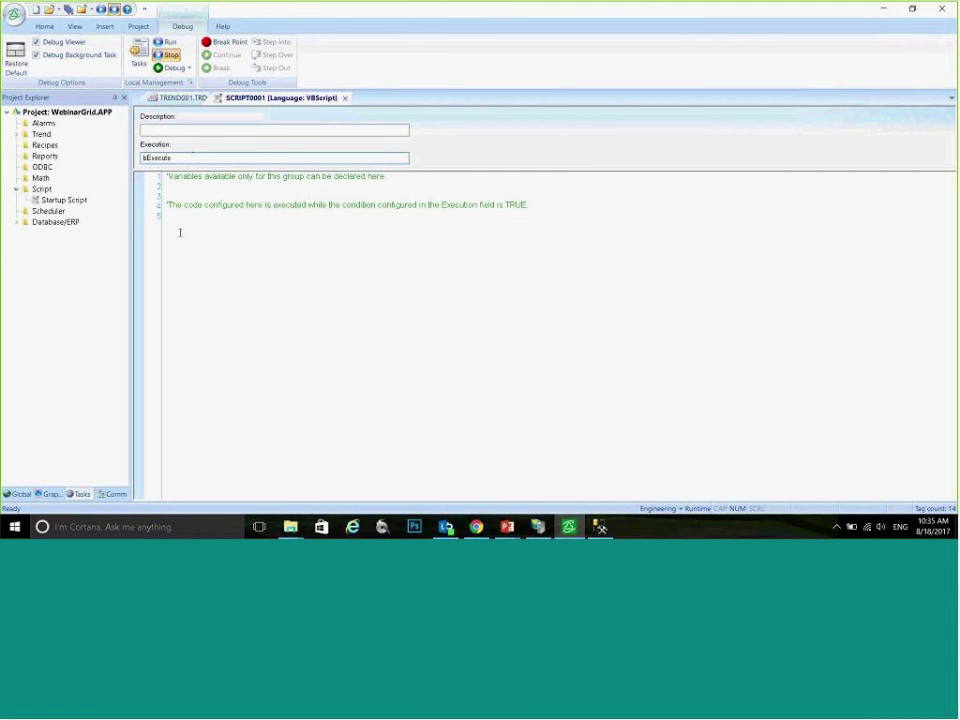
Step: Add the line "$Presion = $Rand() * 100" below the comments in the script group
left_click(184, 222)
key("Return")
type("$Preaion ")
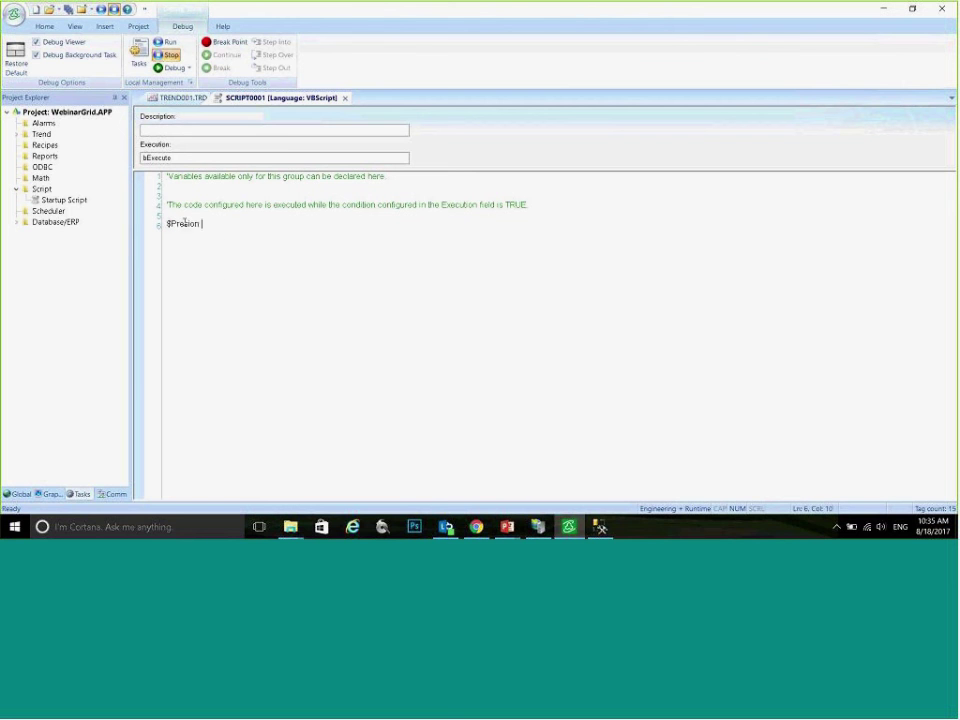
type("= $TR")
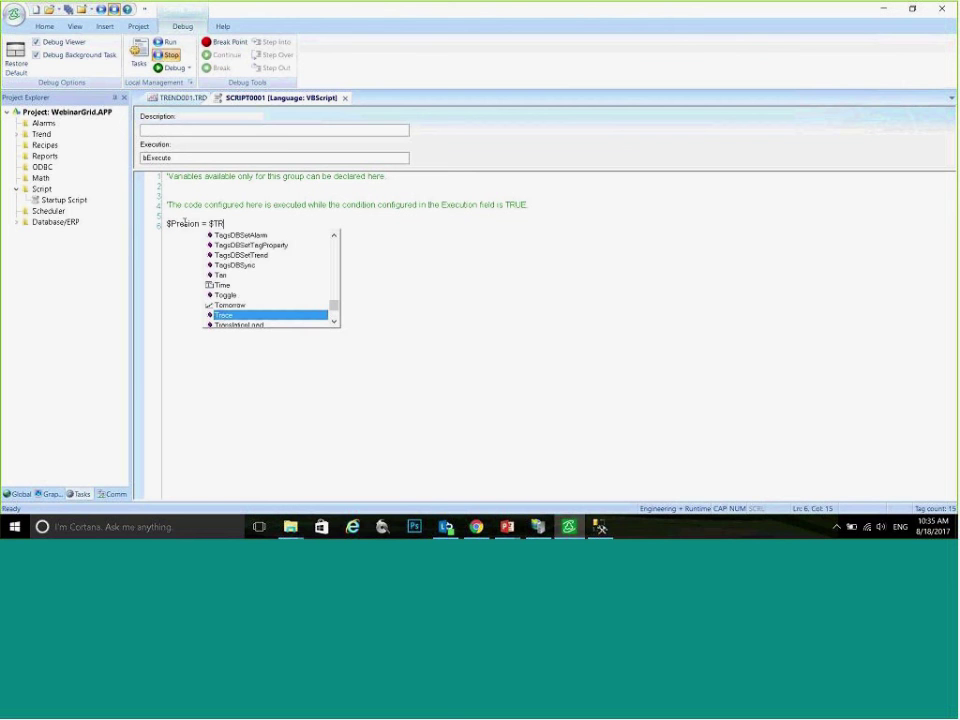
key("BackSpace")
key("BackSpace")
type("Rand")
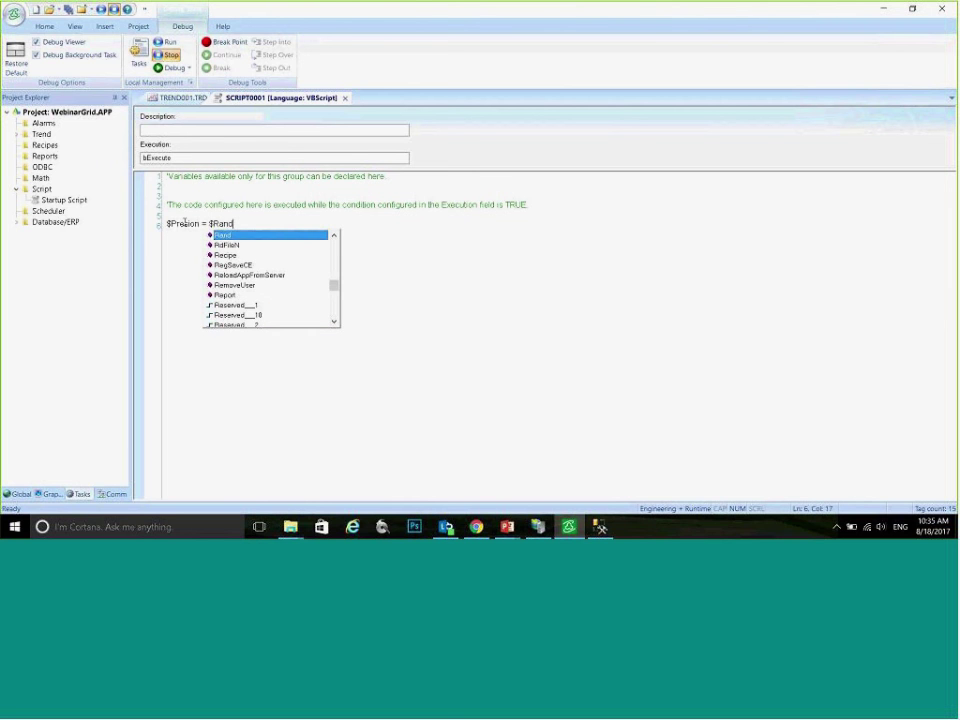
type("() * ")
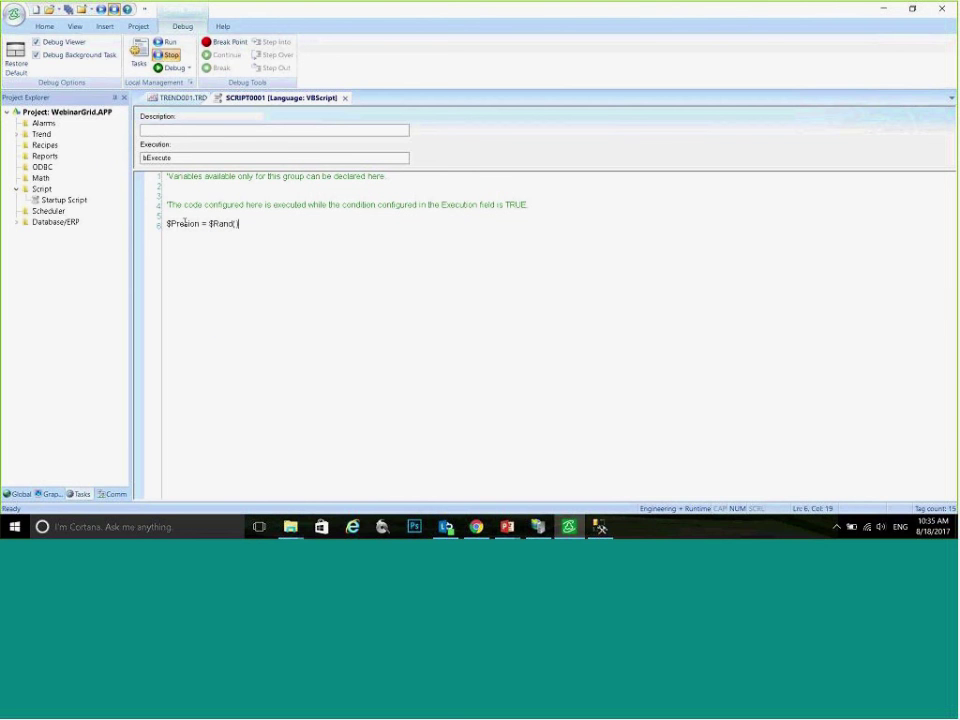
type("100")
key("Left")
key("Left")
key("Left")
key("Left")
key("Left")
Step: Check the script group's code for errors and dismiss the result
right_click(250, 279)
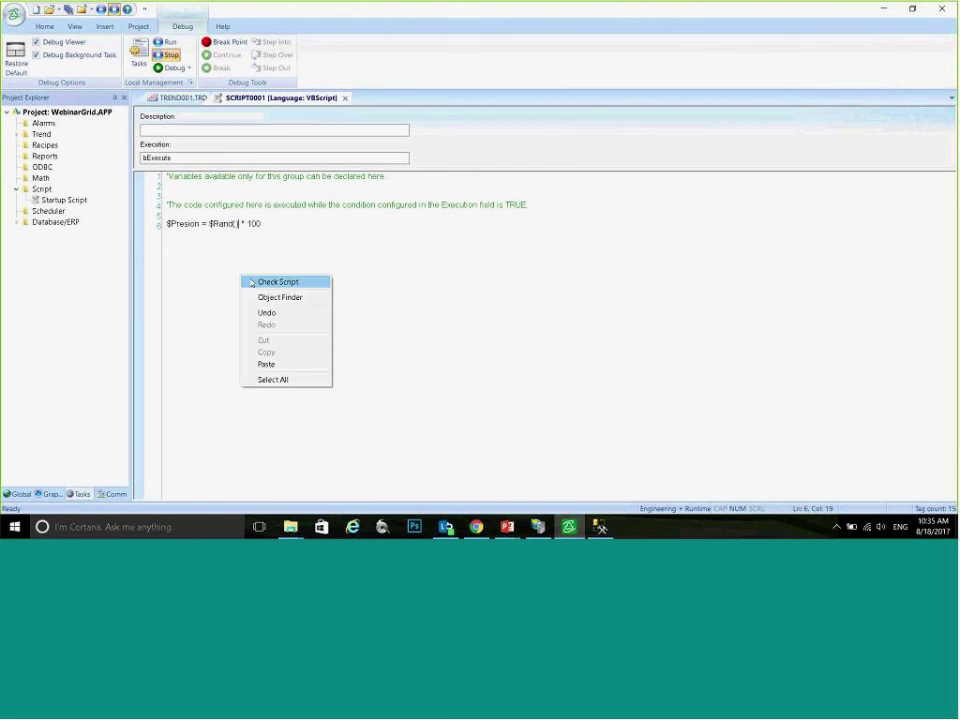
left_click(251, 283)
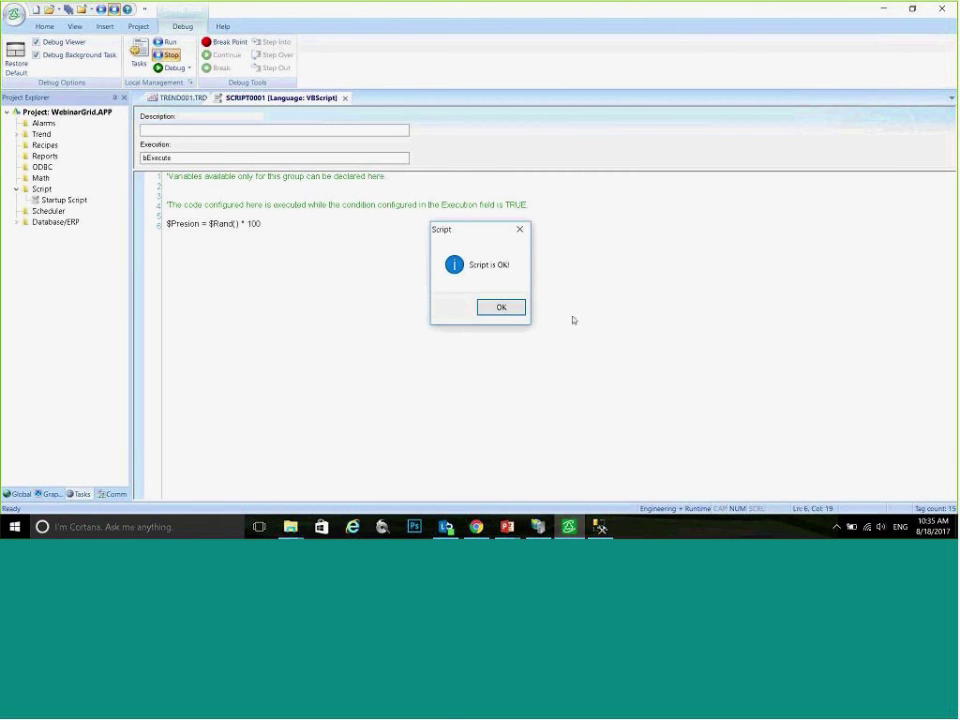
left_click(491, 312)
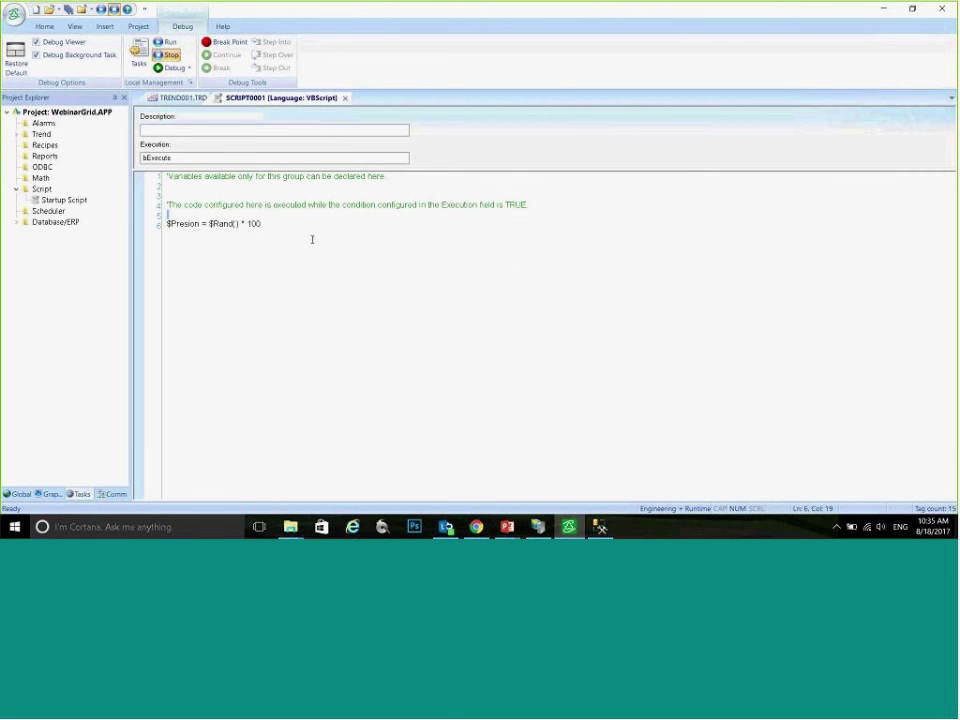
Step: Save the script group as sheet number 1
left_click(312, 240)
right_click(288, 99)
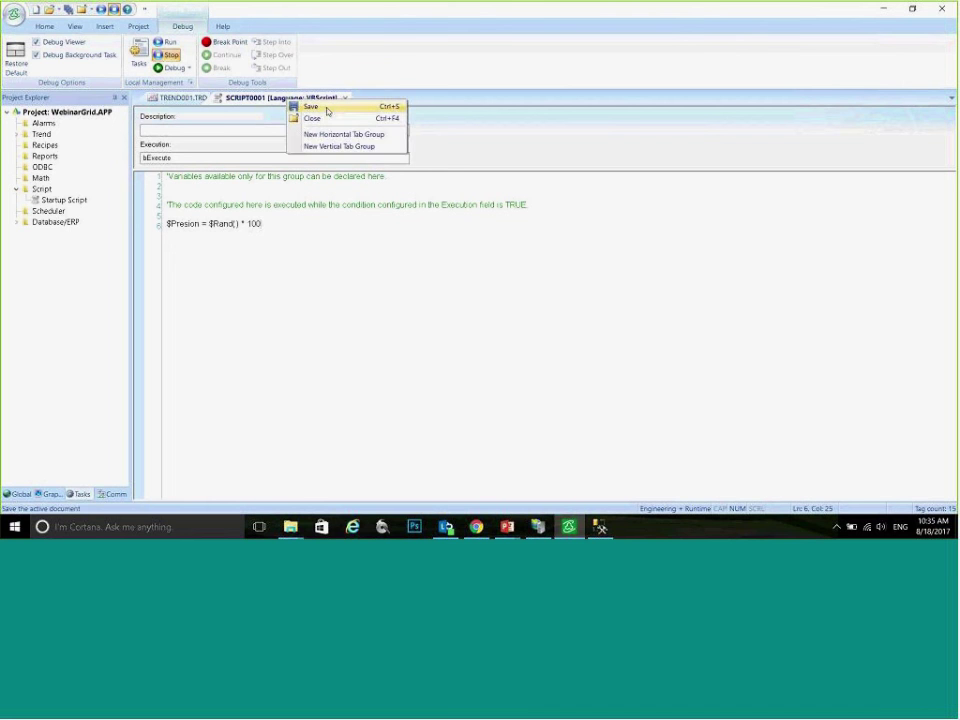
left_click(326, 107)
left_click(450, 278)
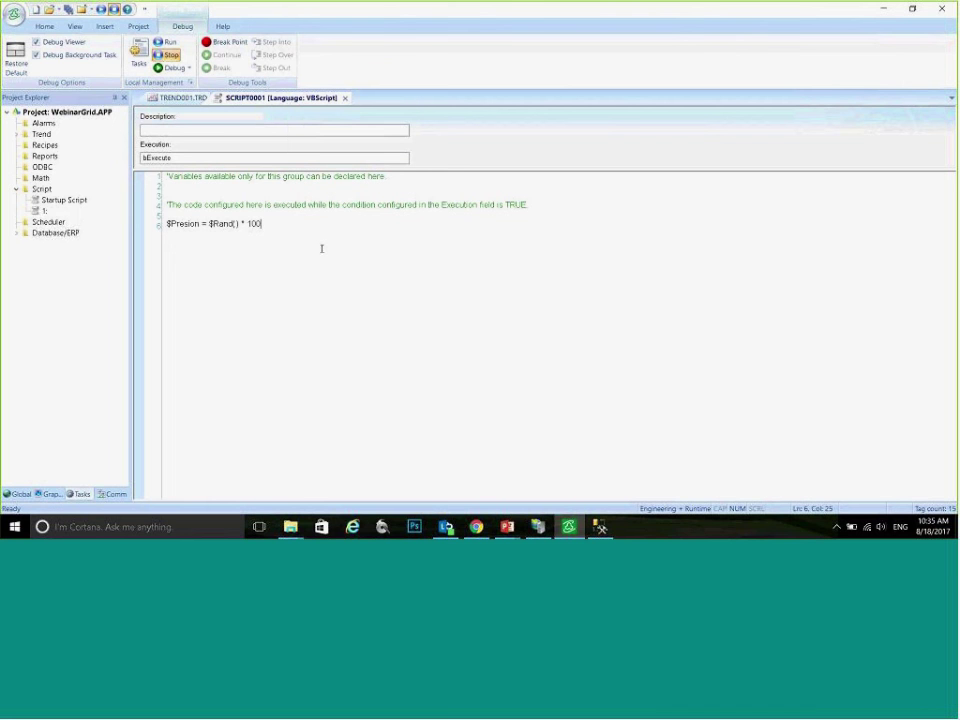
Step: Close the script group and the TREND001 worksheet, saving the worksheet's changes
left_click(345, 99)
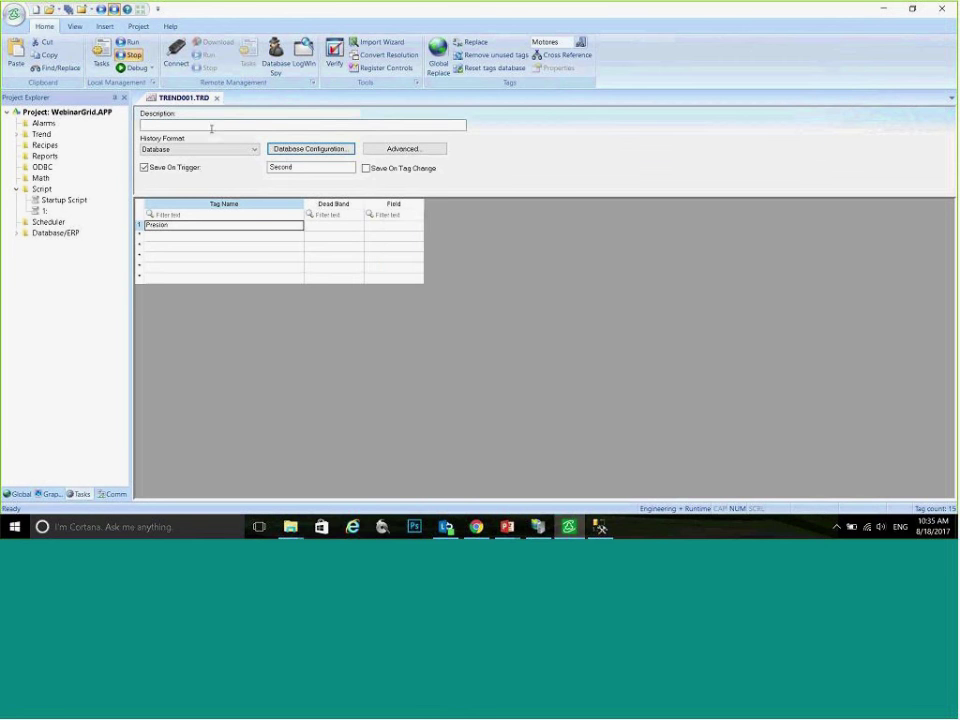
left_click(217, 98)
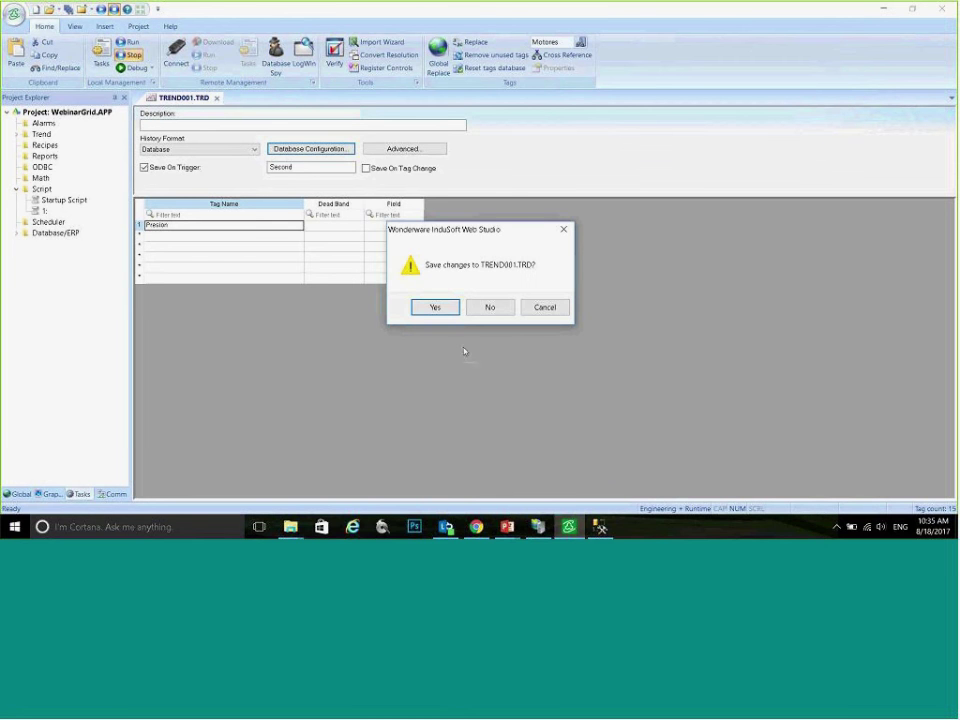
left_click(440, 307)
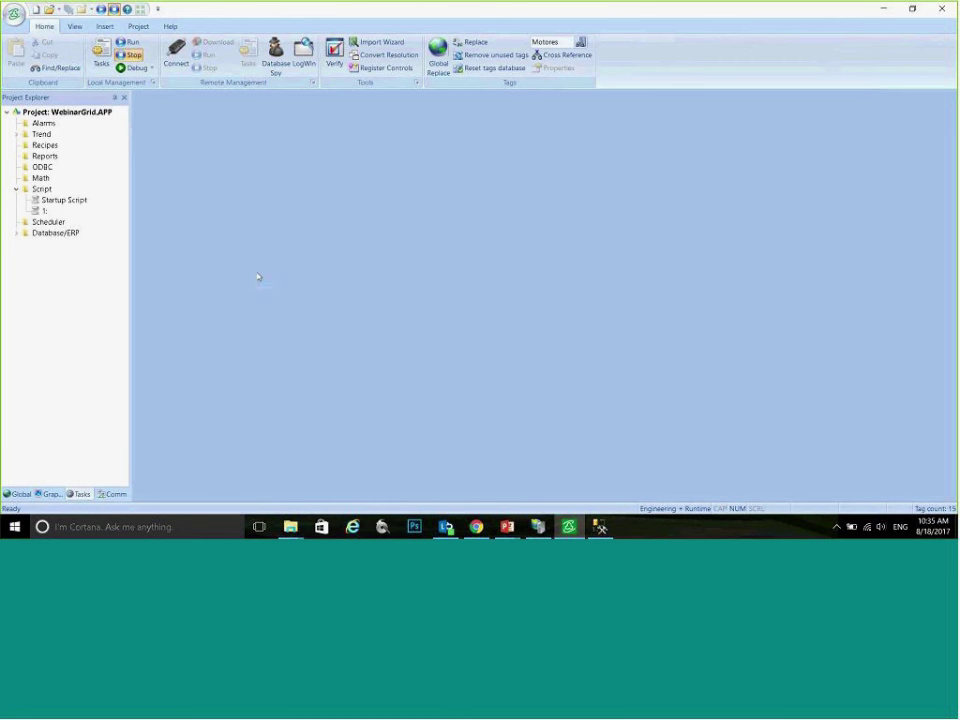
Step: Restore the default window layout and enlarge the Database Spy to show all its rows
left_click(75, 26)
left_click(15, 57)
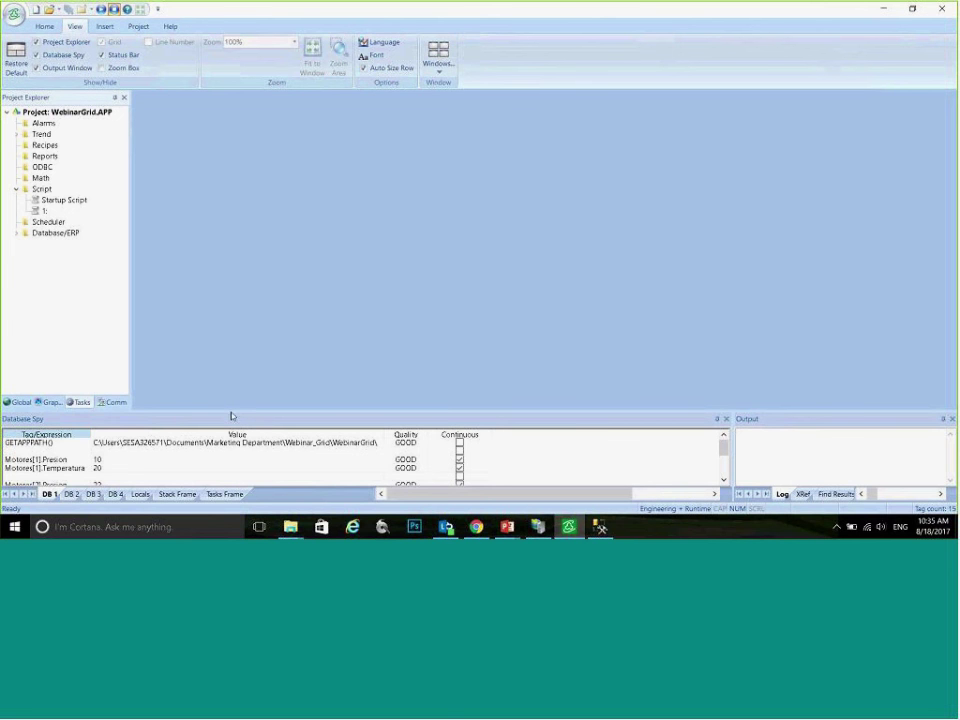
left_click_drag(231, 408, 232, 262)
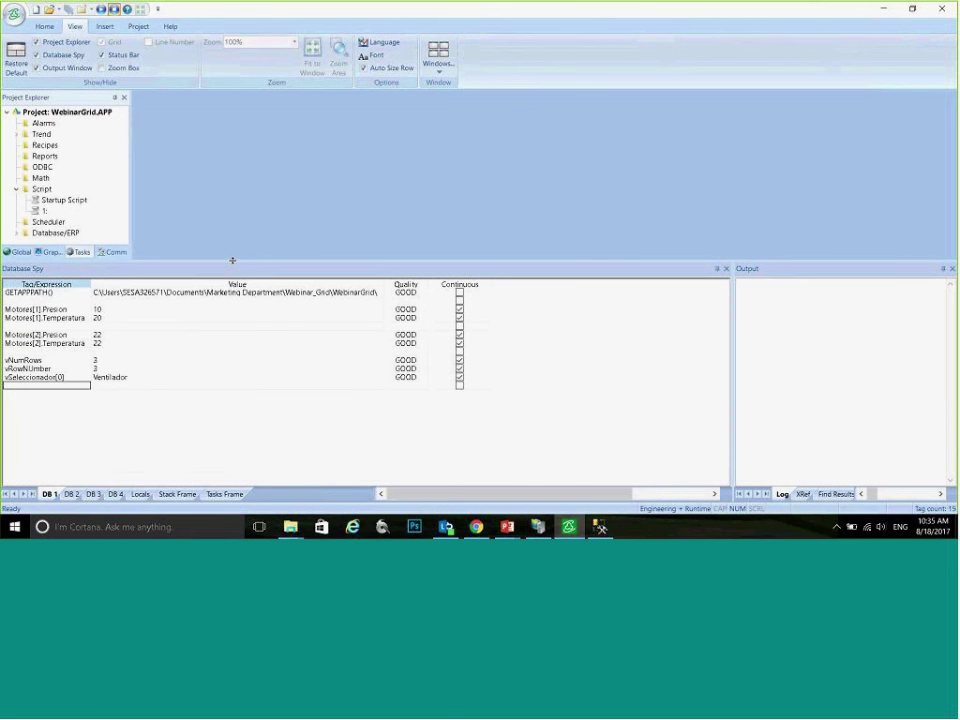
Step: Add bExecute to the Database Spy watch list, leaving a blank row after vSeleccionador[0]
right_click(43, 392)
left_click(118, 352)
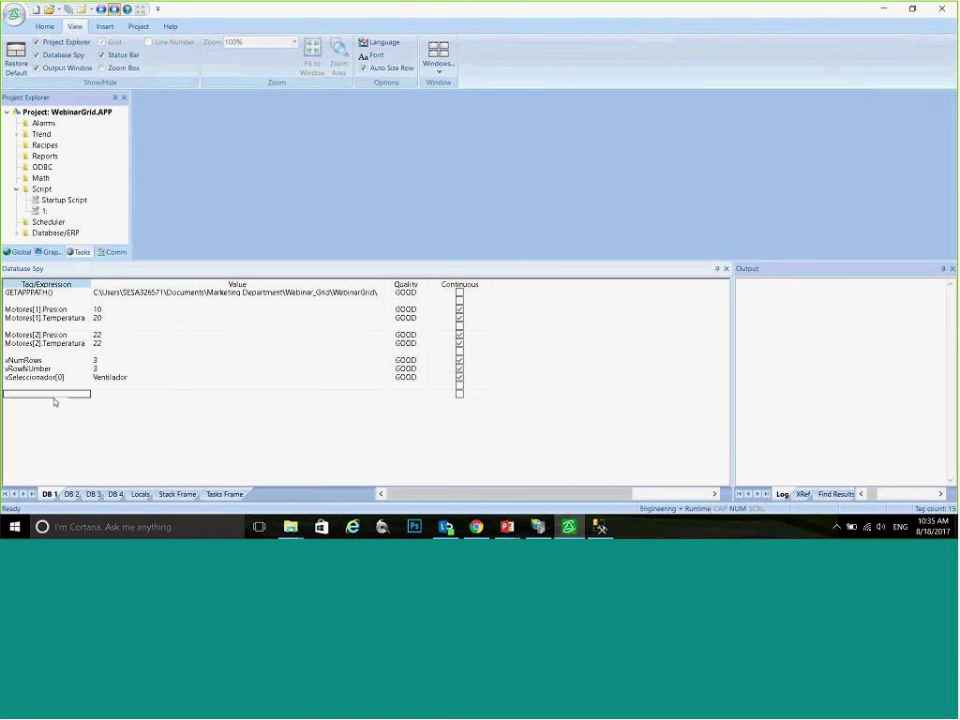
type("bExecute")
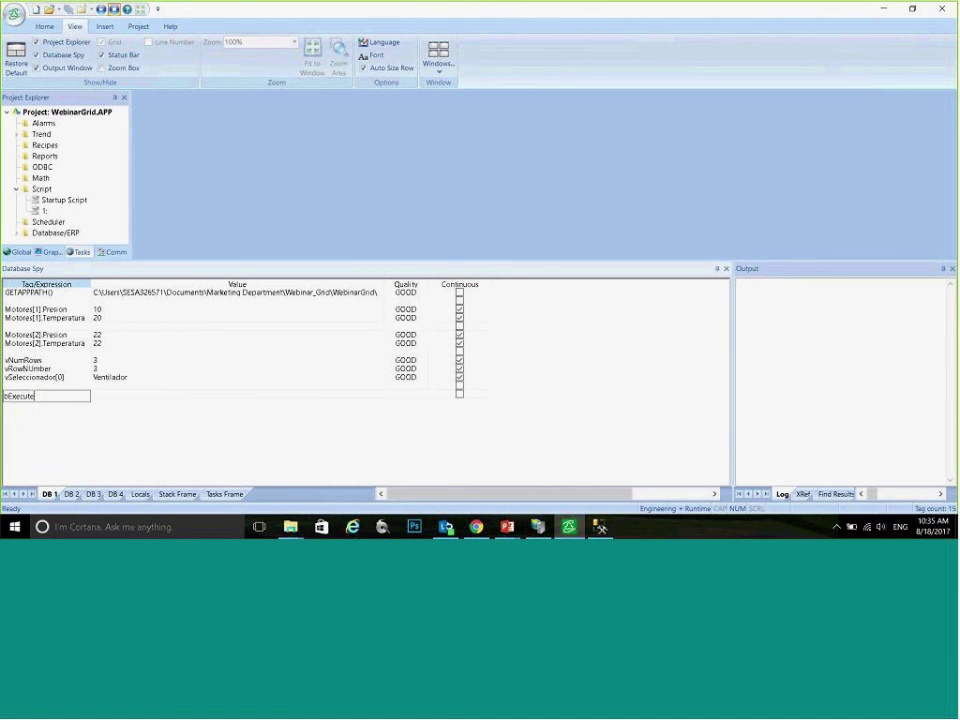
key("Return")
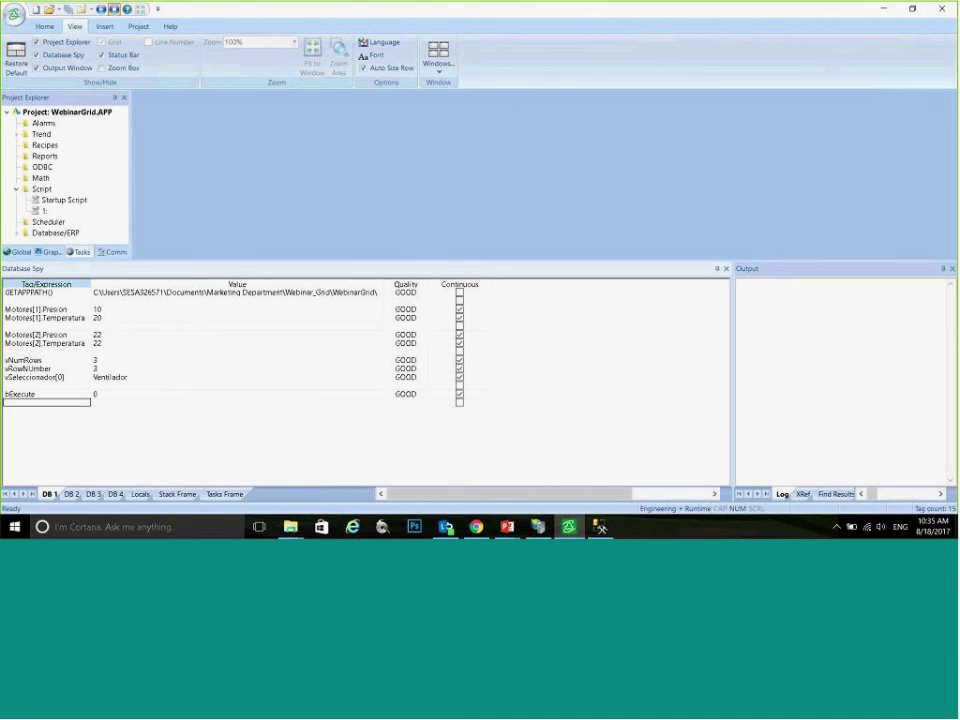
Step: Start the Background Task in the project's execution tasks and close the project status
left_click(44, 26)
left_click(101, 61)
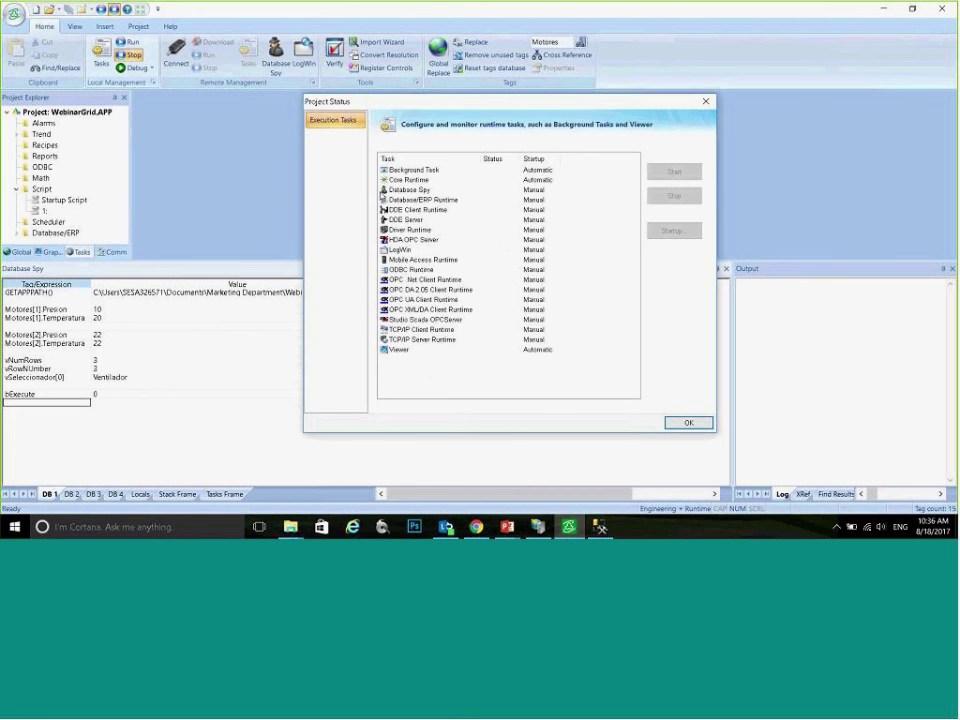
left_click(414, 172)
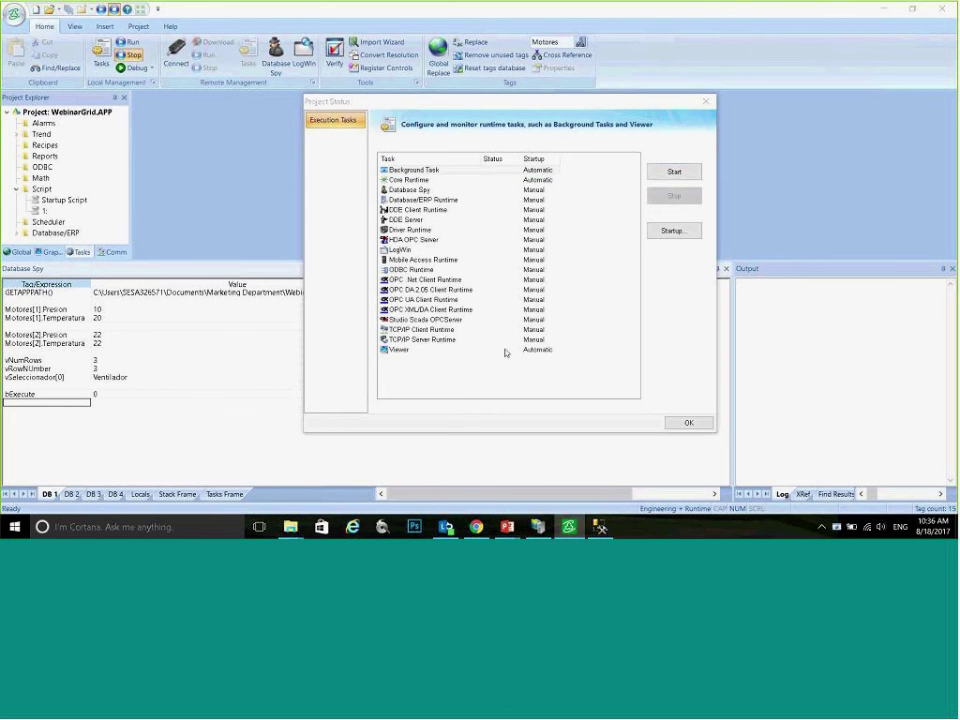
left_click(688, 422)
Step: Set the value of bExecute to 1 in the Database Spy
left_click(107, 395)
type("1")
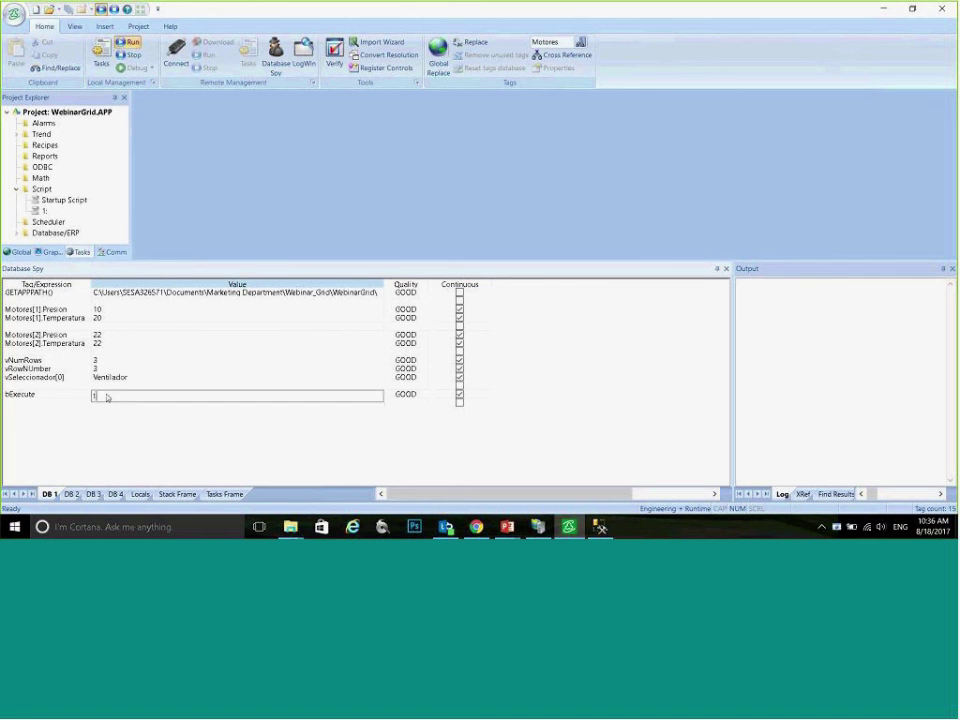
key("Return")
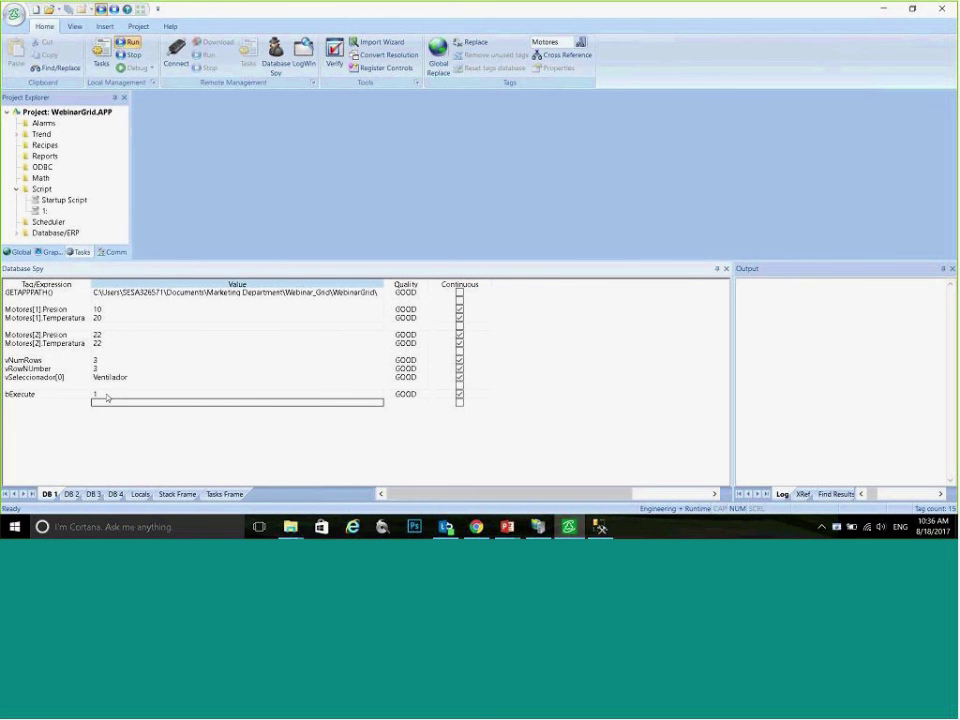
Step: Toggle bExecute in the Database Spy between 0 and 1, leaving it at 0
left_click(107, 395)
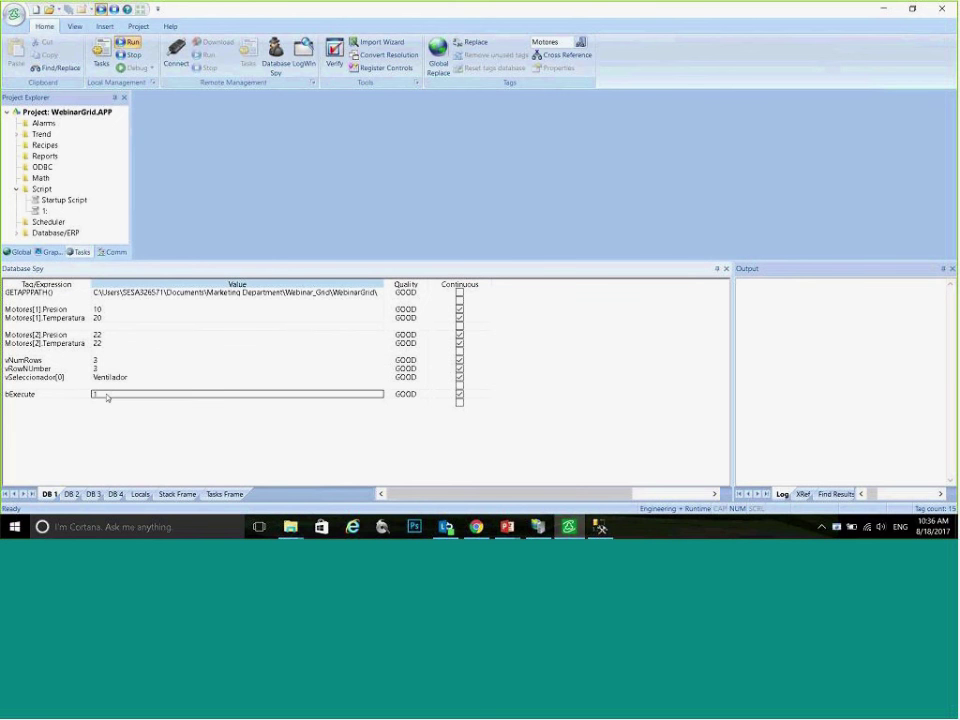
type("0")
key("Return")
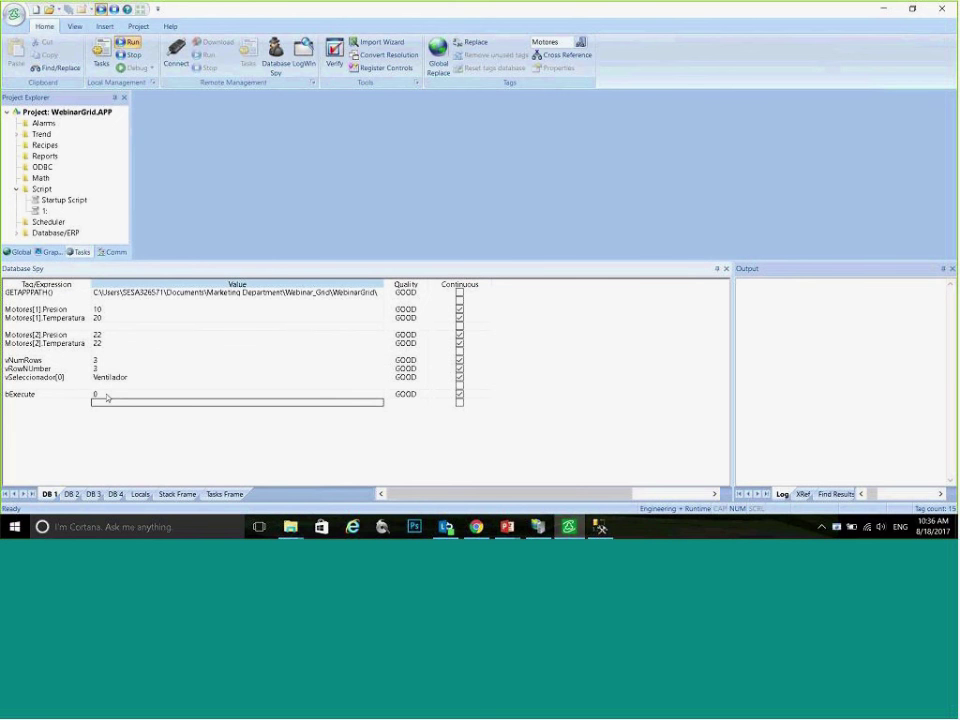
left_click(107, 396)
type("1")
key("Return")
Step: Switch to SQL Server Management Studio and select the top 1000 rows of dbo.TREND001 in the WebinarGrid database
key("alt+Tab")
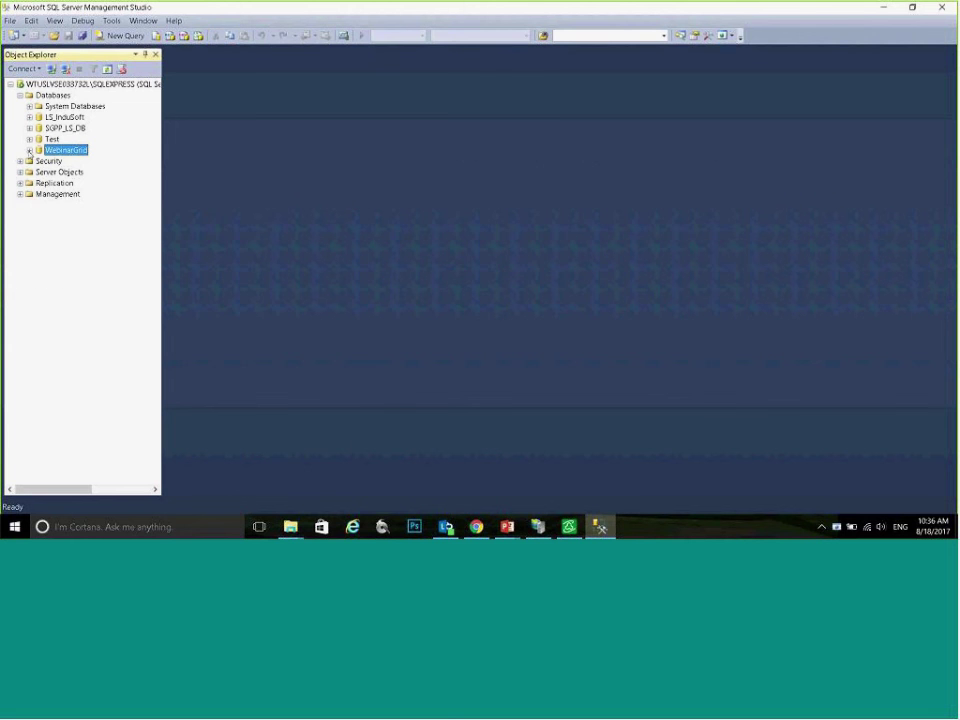
left_click(31, 150)
right_click(58, 151)
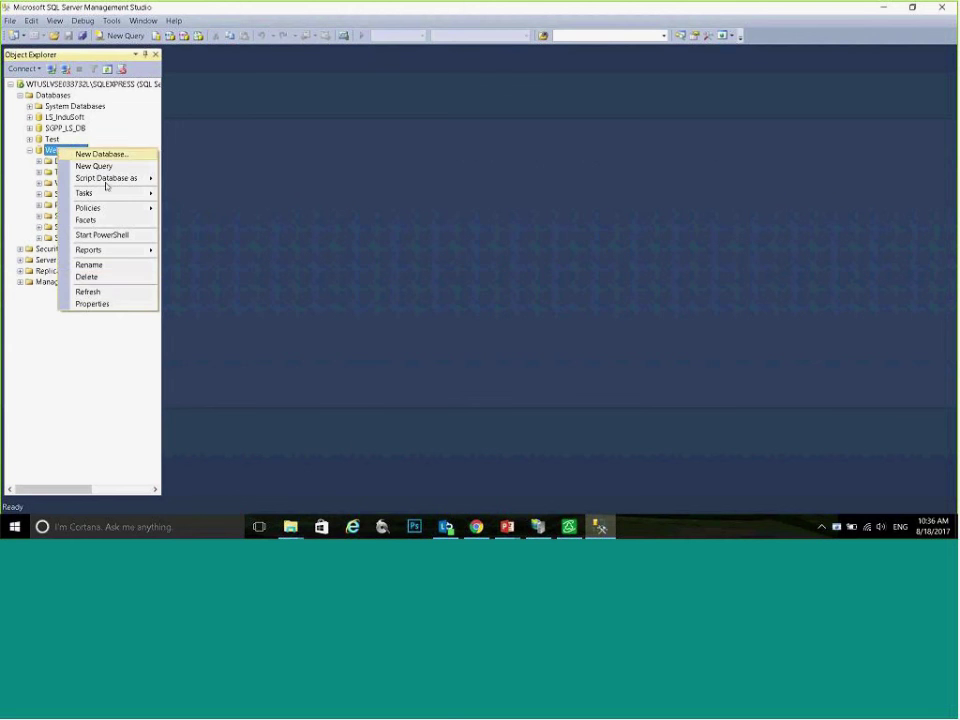
left_click(38, 172)
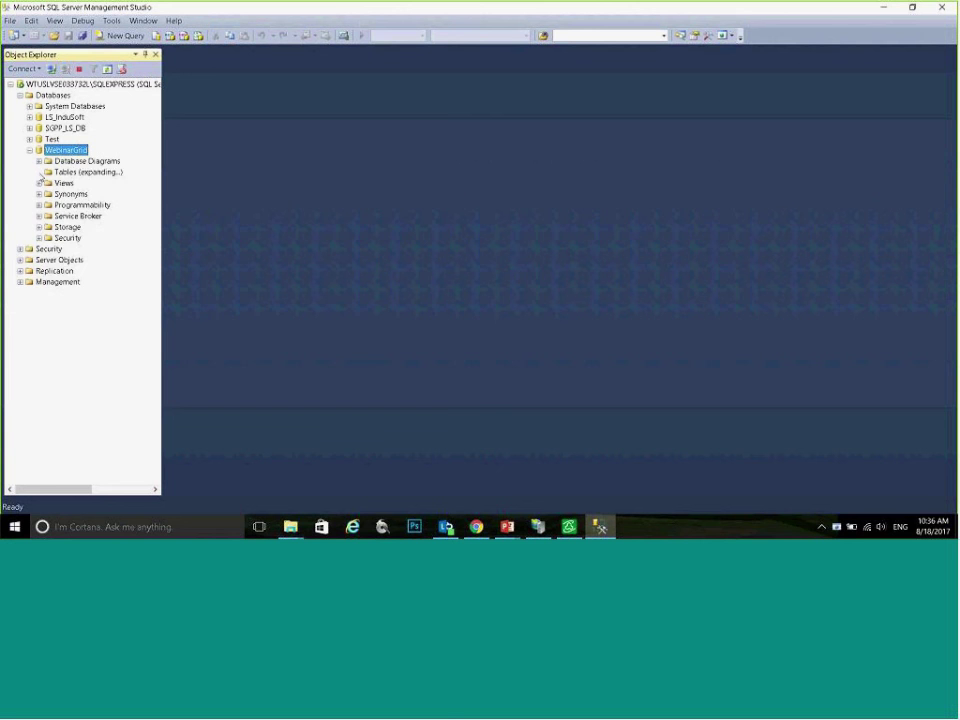
left_click(92, 205)
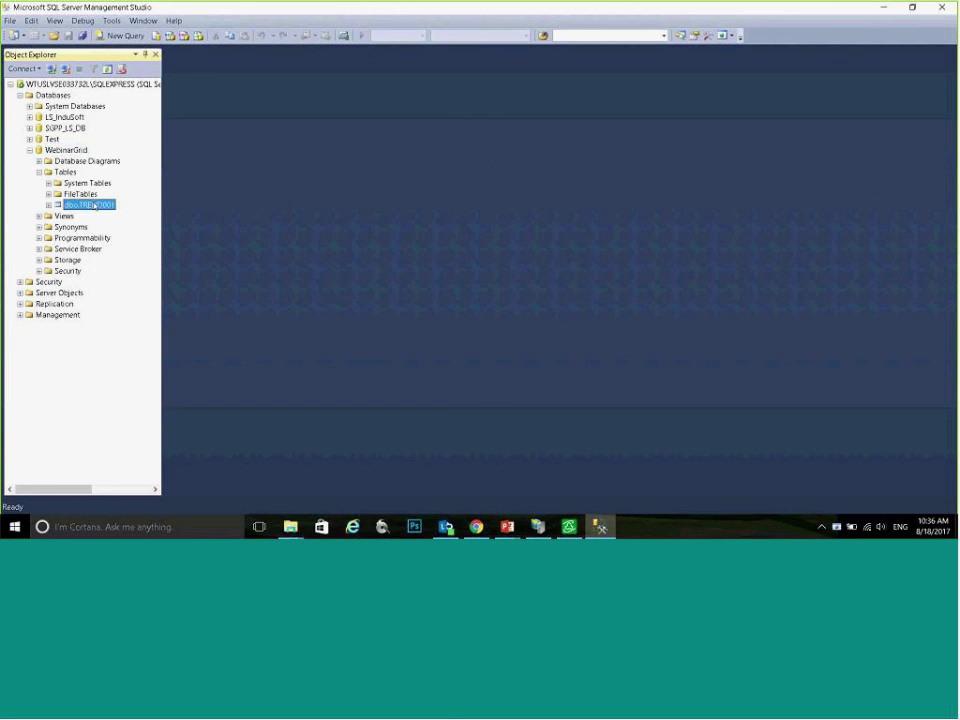
right_click(96, 207)
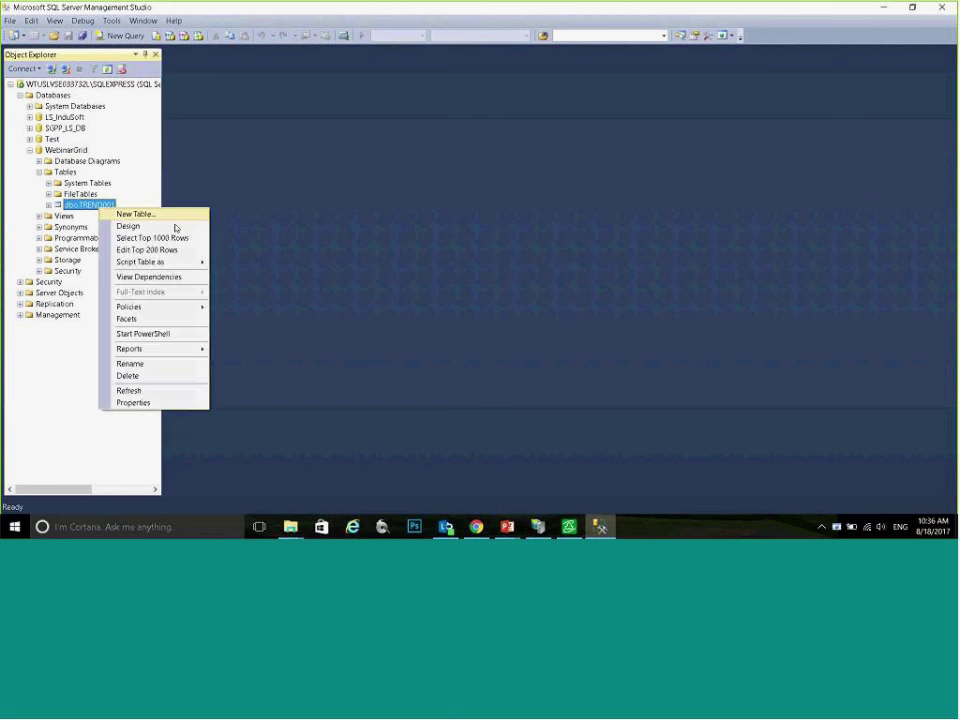
left_click(163, 238)
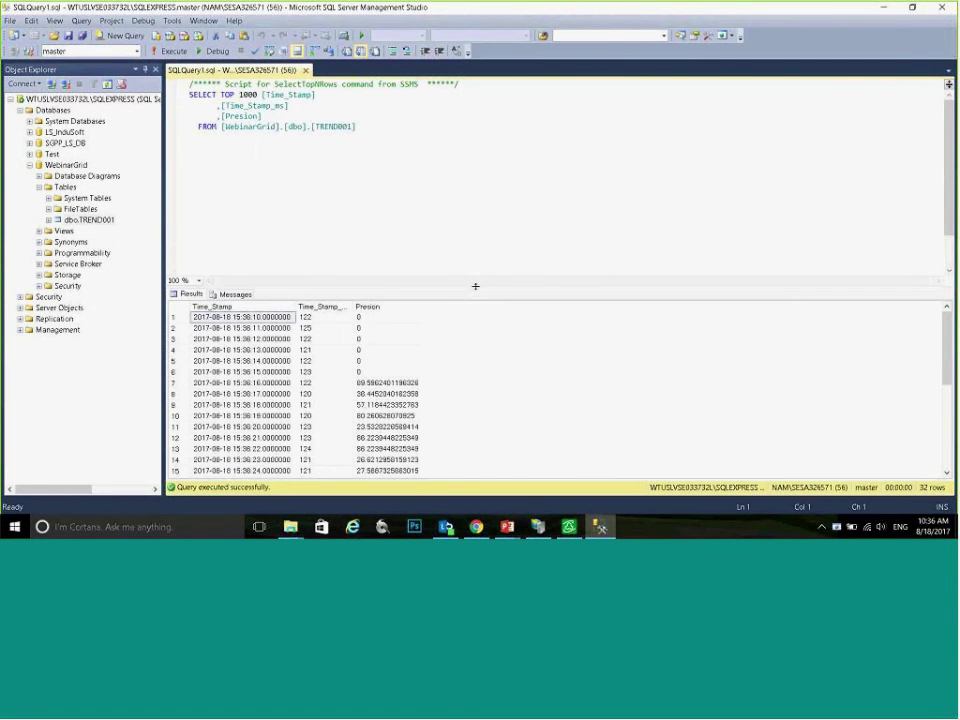
Step: Enlarge the query results area and review the logged timestamps and Presion values in TREND001
left_click_drag(475, 286, 476, 152)
scroll(320, 261, "down", 2)
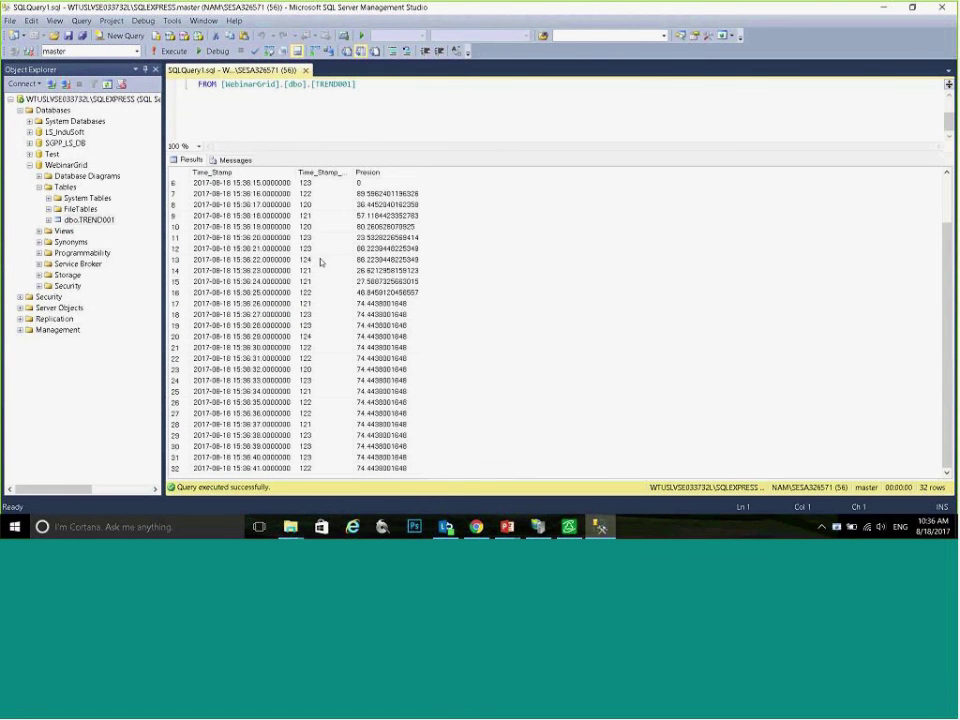
scroll(376, 320, "up", 2)
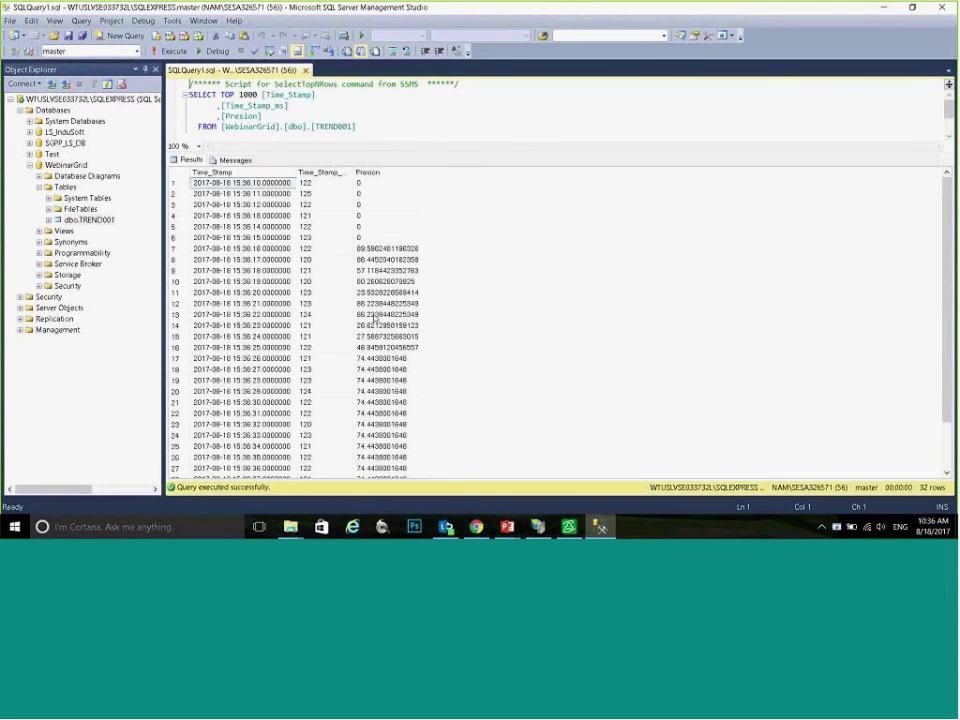
scroll(376, 320, "down", 2)
scroll(375, 321, "up", 2)
scroll(375, 321, "down", 2)
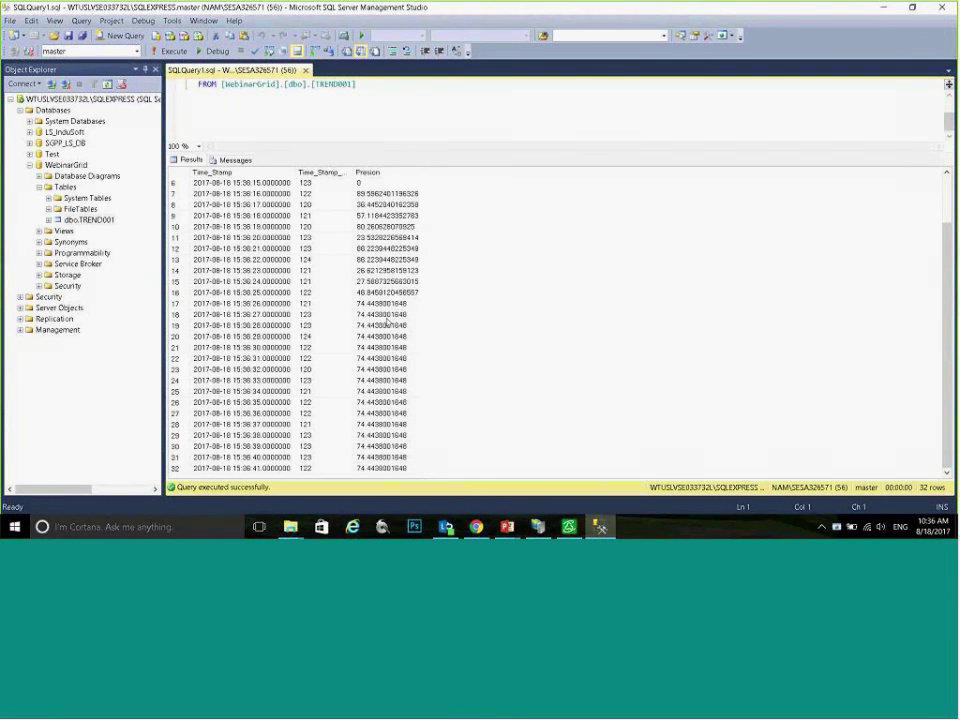
scroll(340, 325, "up", 2)
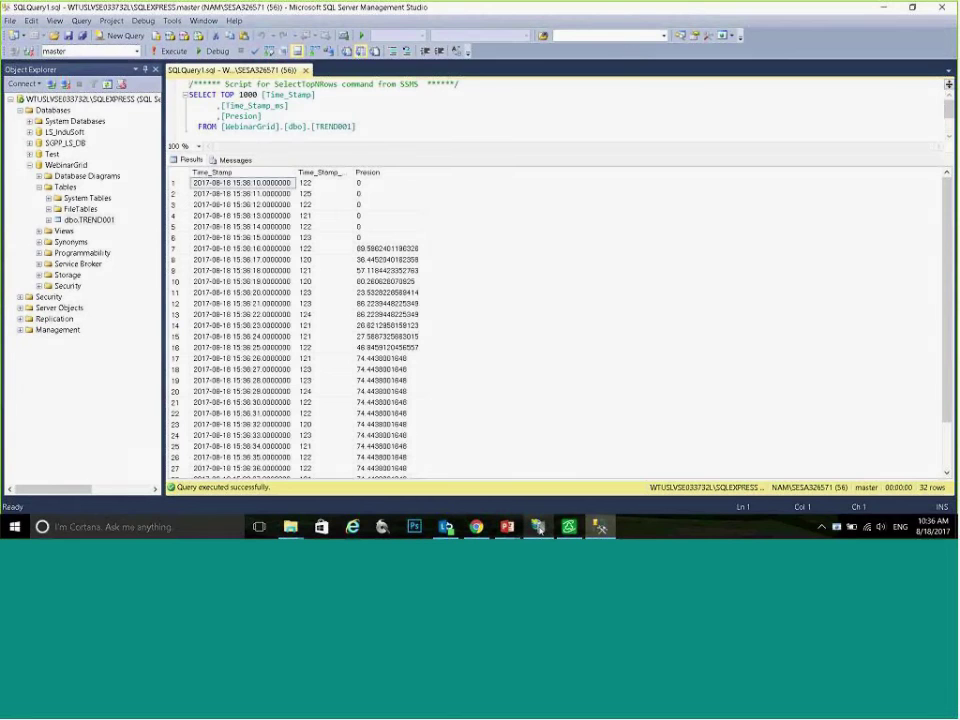
Step: Switch back to InduSoft Web Studio, stop the running project and reduce the height of the Database Spy
left_click(568, 527)
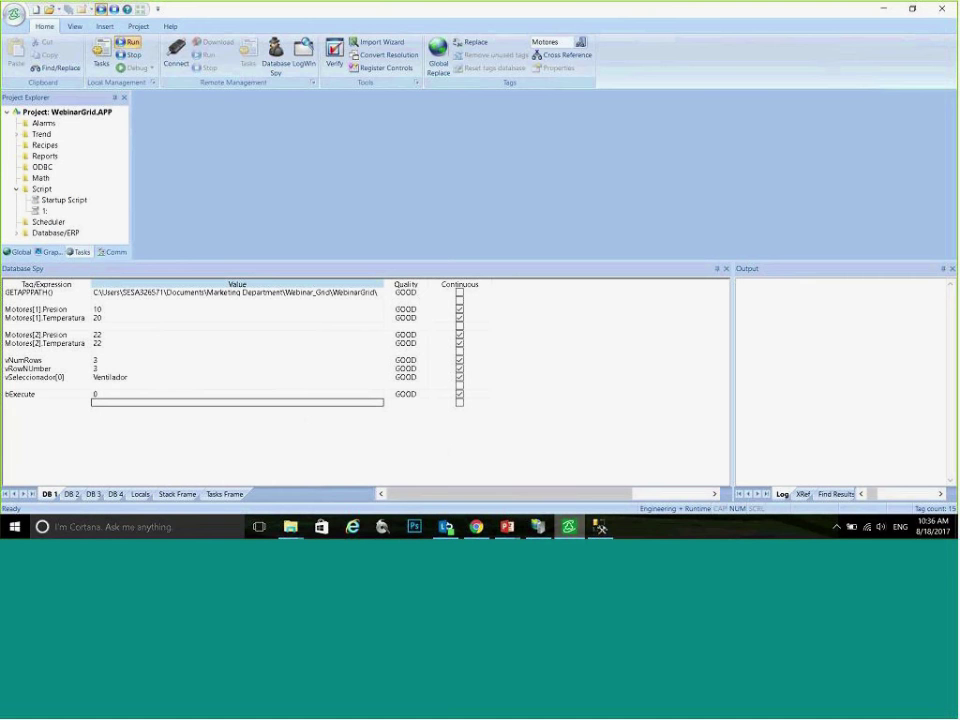
left_click(123, 55)
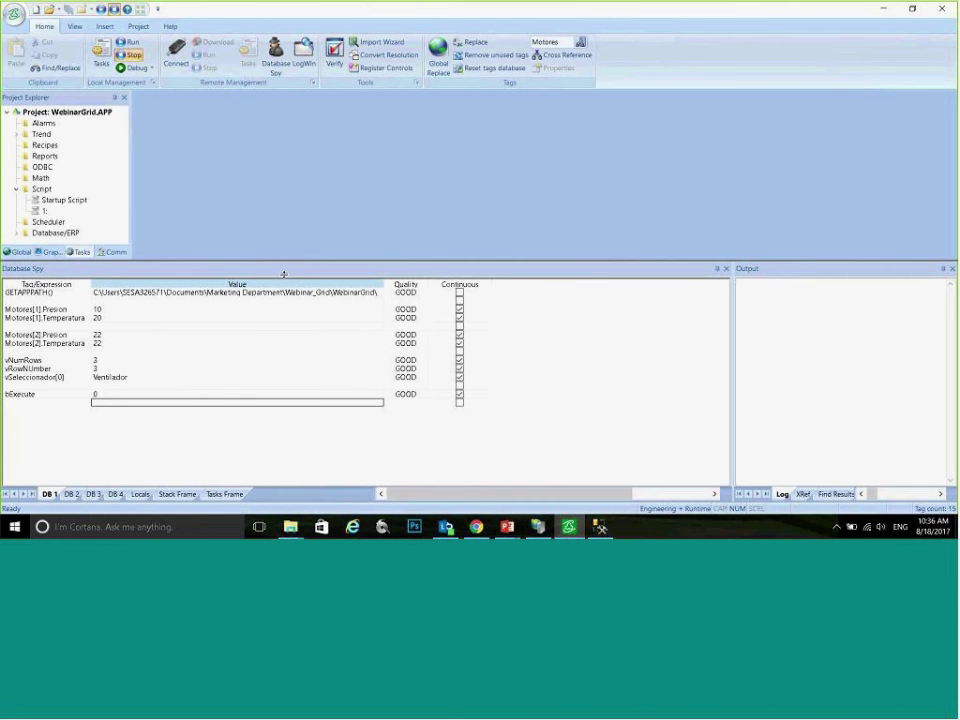
left_click_drag(284, 261, 282, 287)
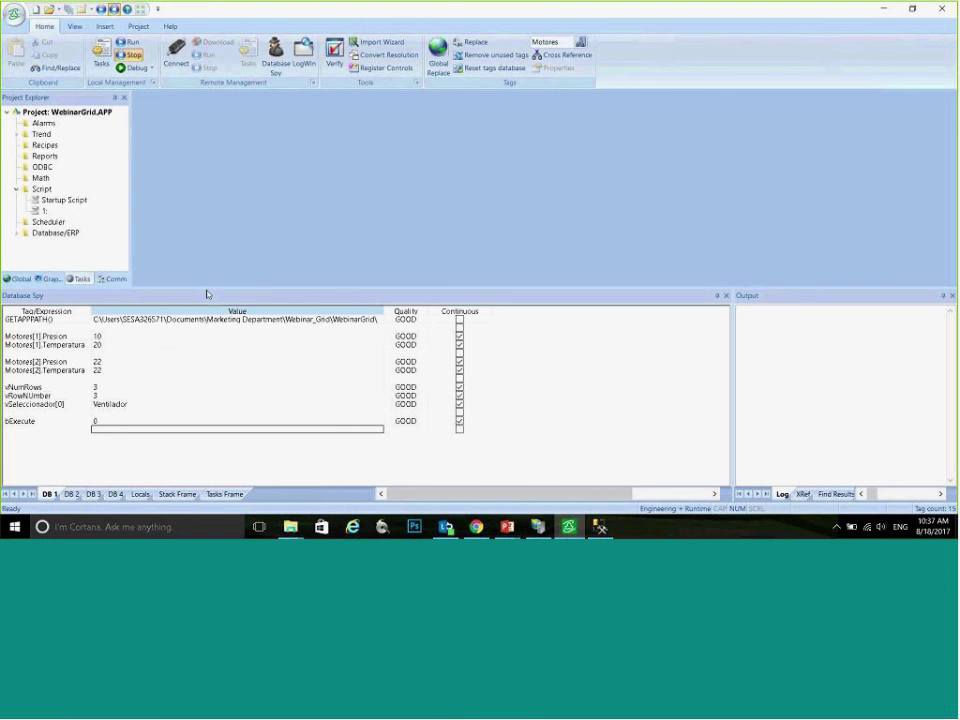
Step: Open trend worksheet 1 and set its description to "Guardar datos aleatorios - Presion"
double_click(41, 211)
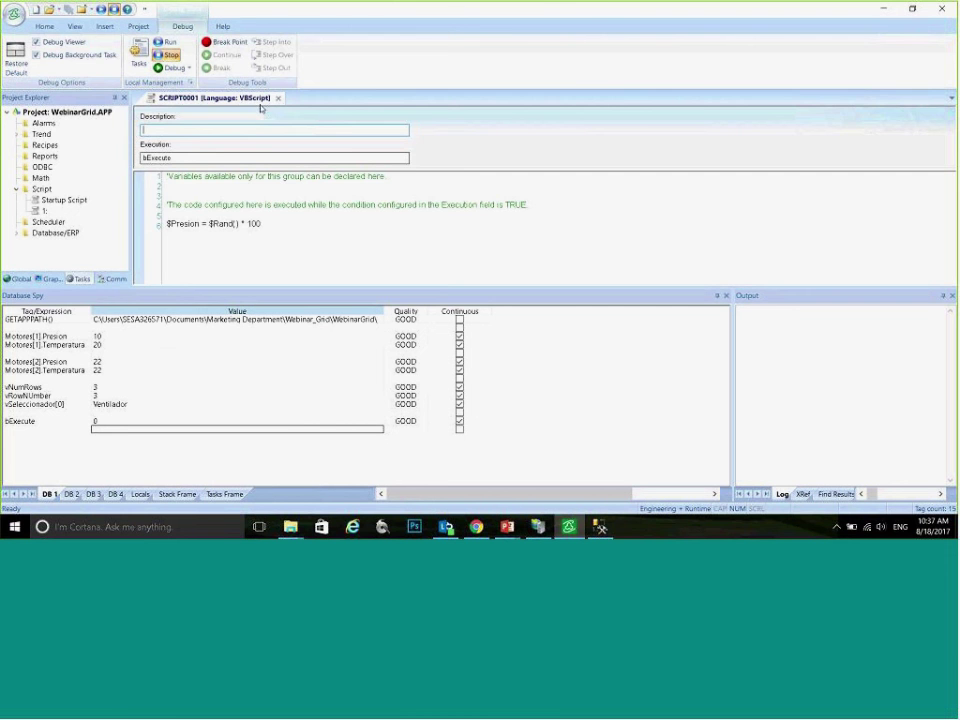
key("ctrl+F4")
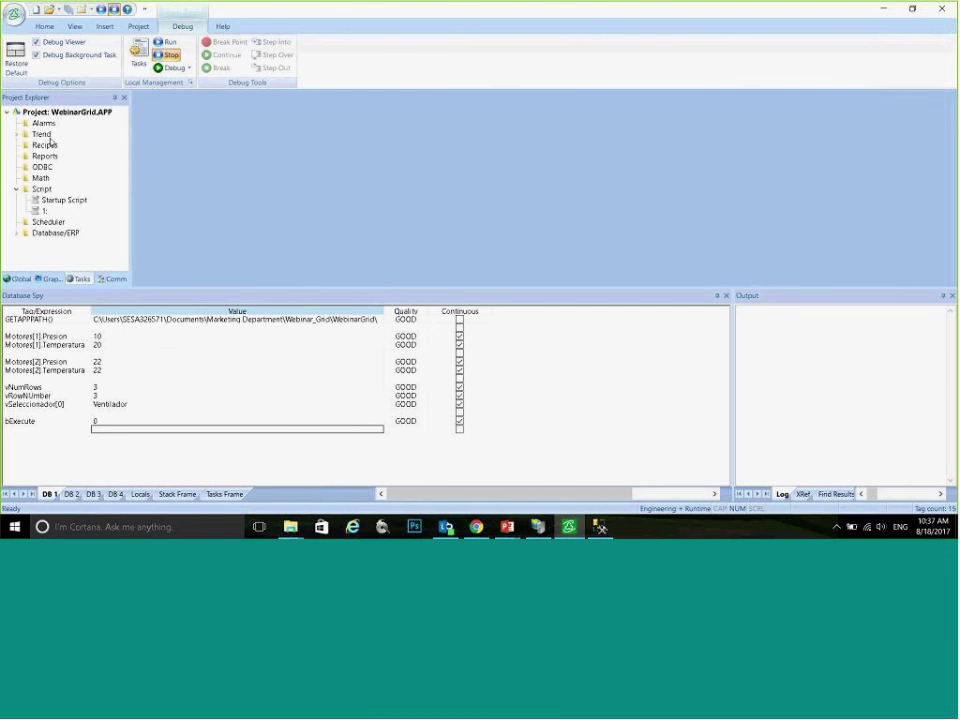
left_click(16, 134)
double_click(44, 145)
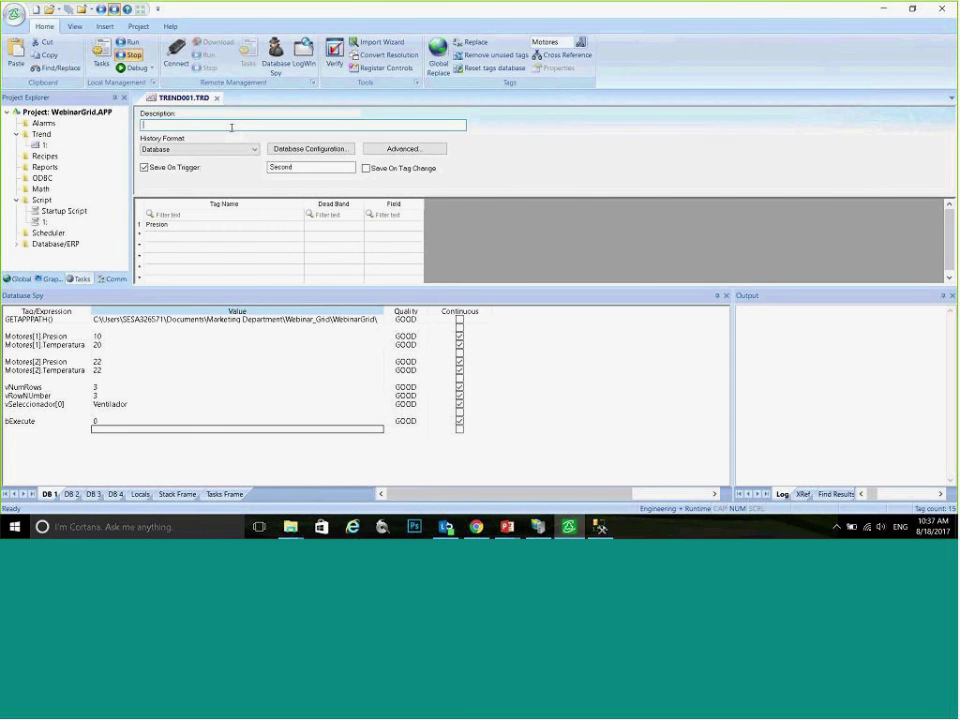
type("Guardar datos aleatorios - Presion")
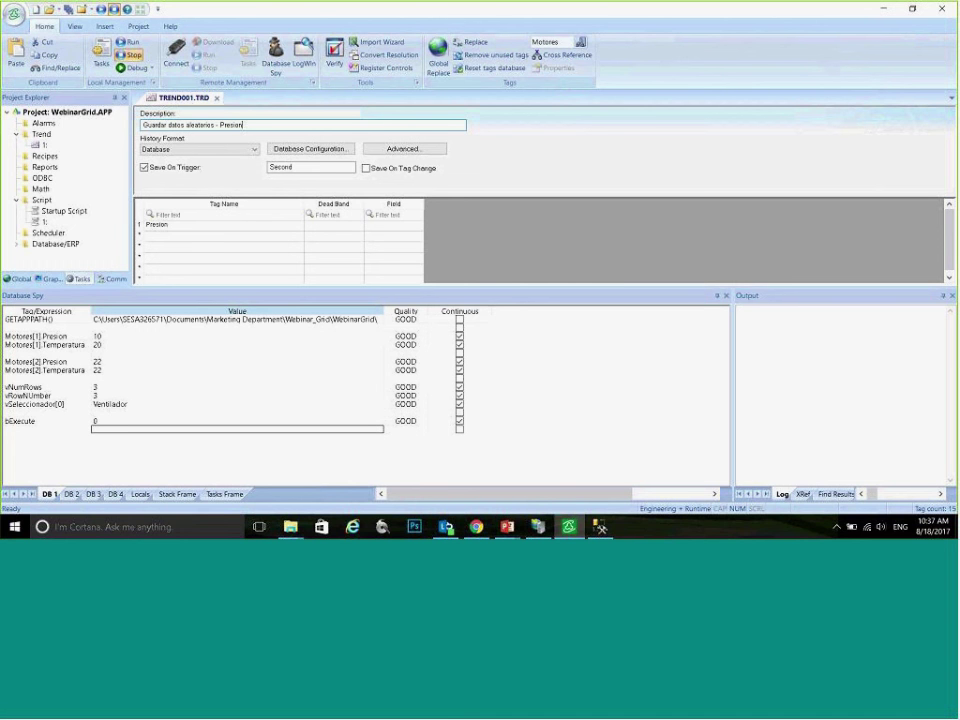
Step: Make the trend worksheet save on tag change instead of on trigger, and close it with the changes saved
left_click(200, 169)
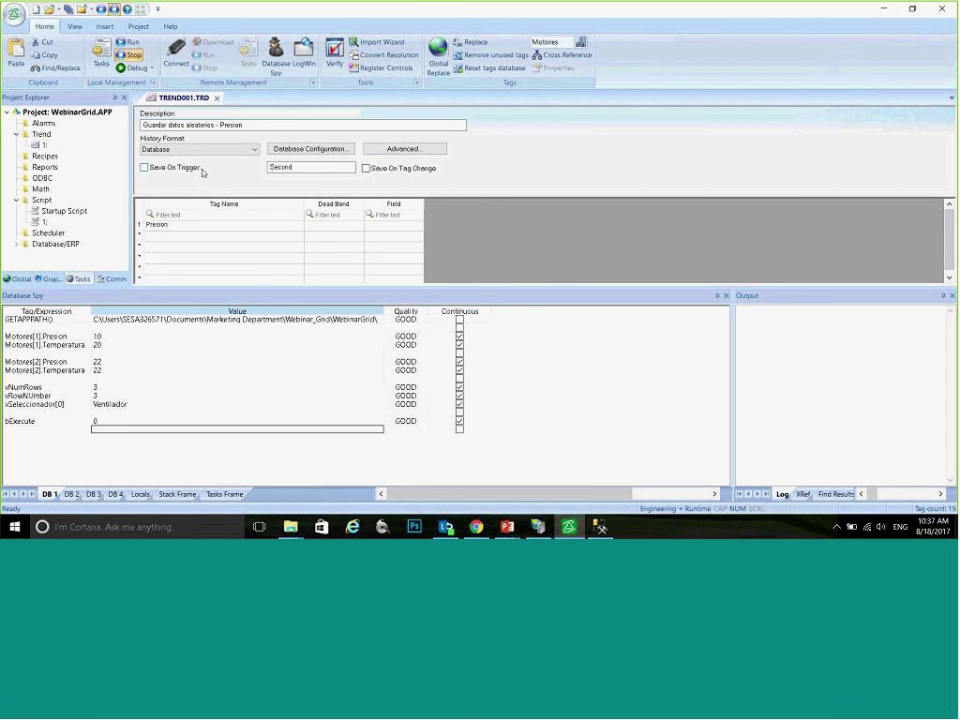
left_click(396, 169)
right_click(185, 98)
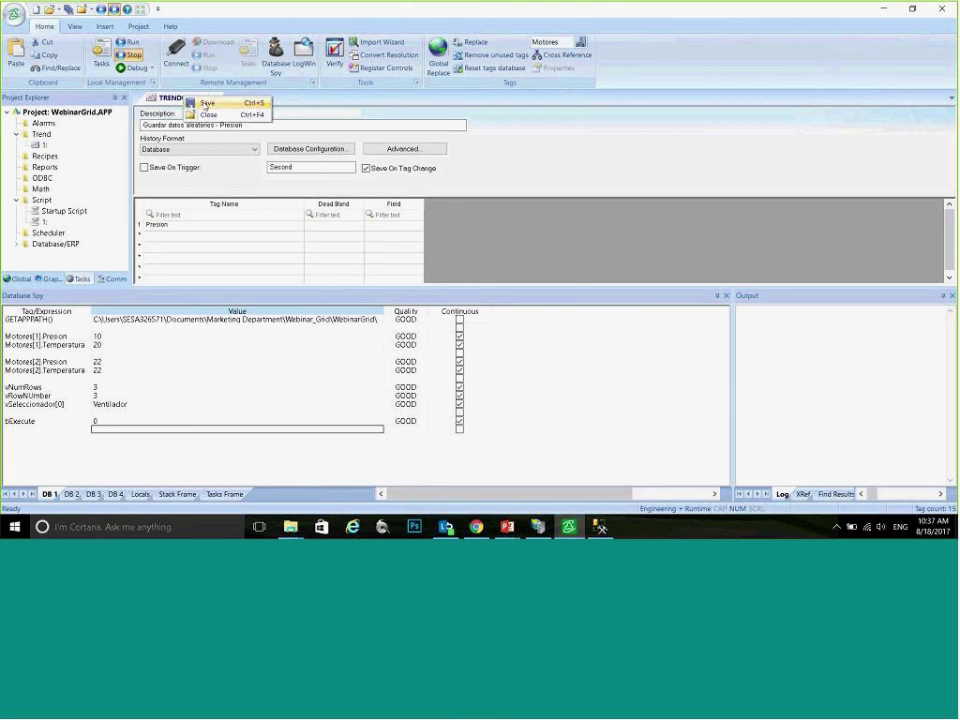
left_click(208, 114)
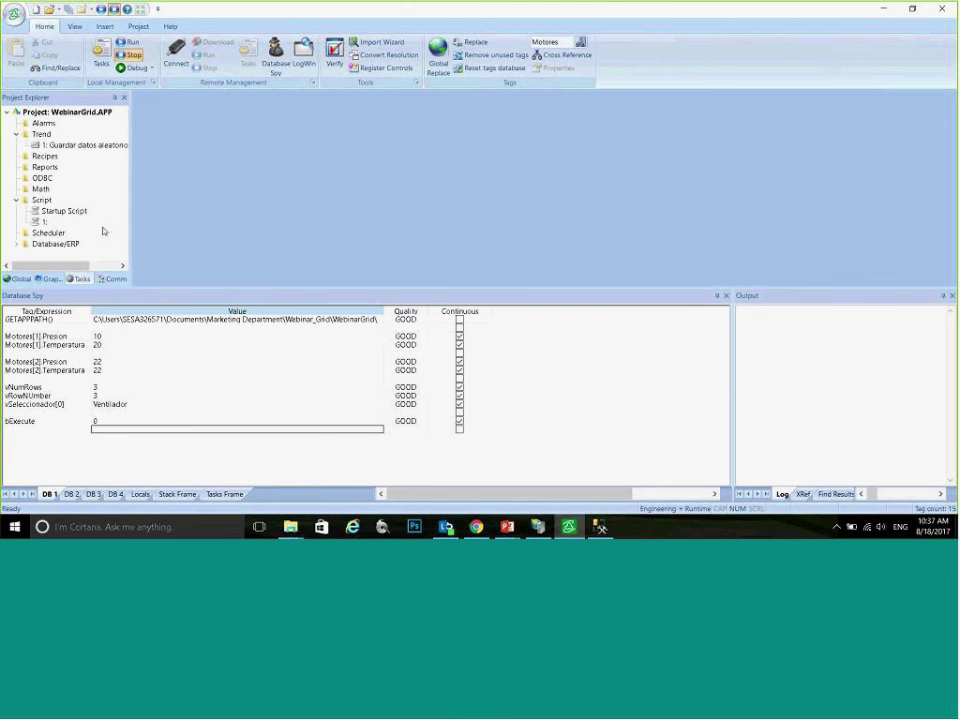
Step: Open the Main screen and enlarge its editing area to show the empty space below the existing grids
left_click(52, 279)
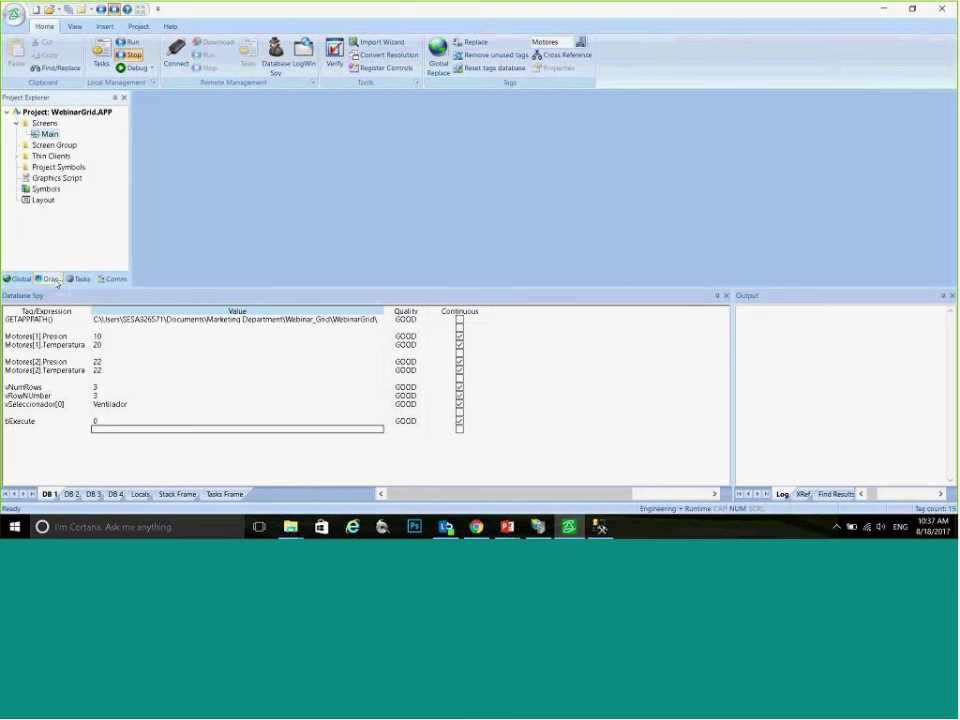
double_click(45, 134)
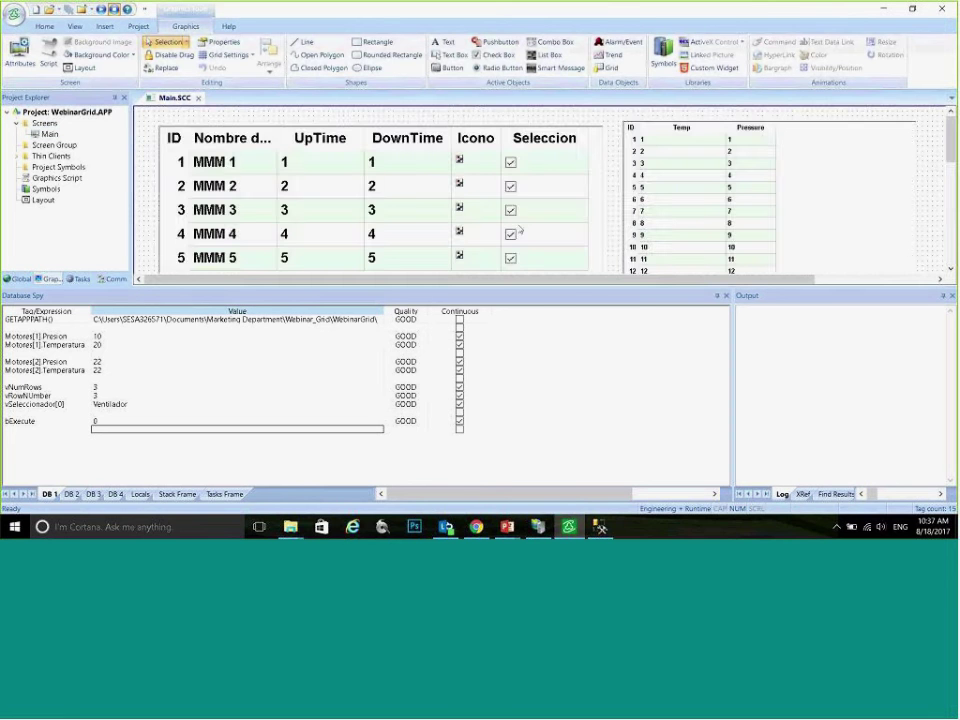
scroll(520, 233, "down", 5)
scroll(520, 233, "up", 2)
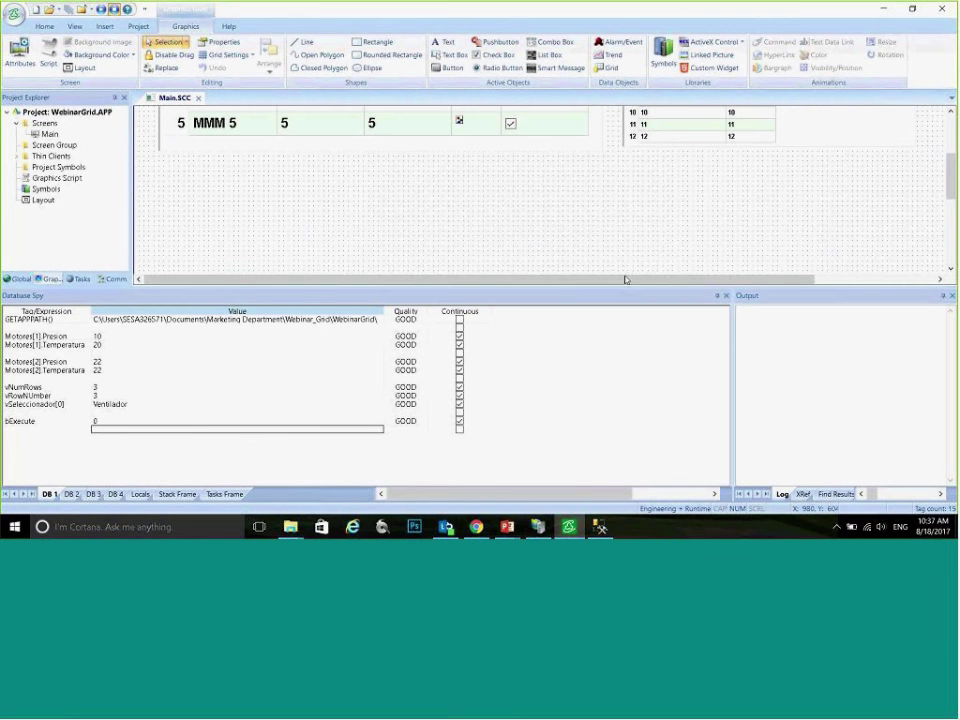
left_click_drag(628, 326, 629, 430)
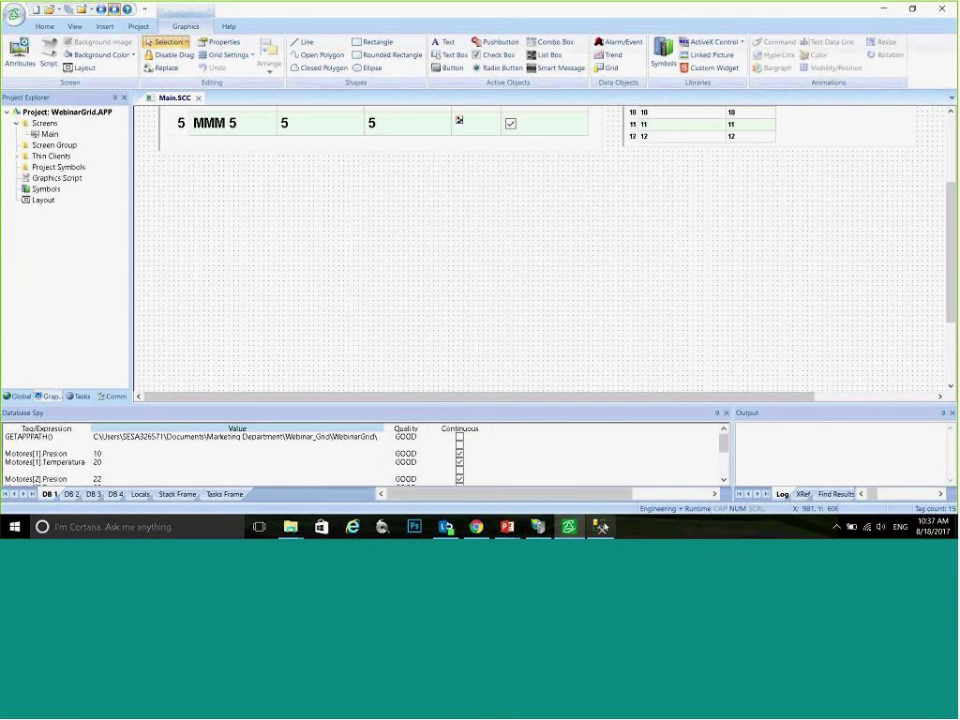
Step: Switch to SQL Server Management Studio and recheck the columns and rows returned from TREND001
left_click(600, 526)
scroll(351, 330, "down", 2)
scroll(351, 330, "up", 2)
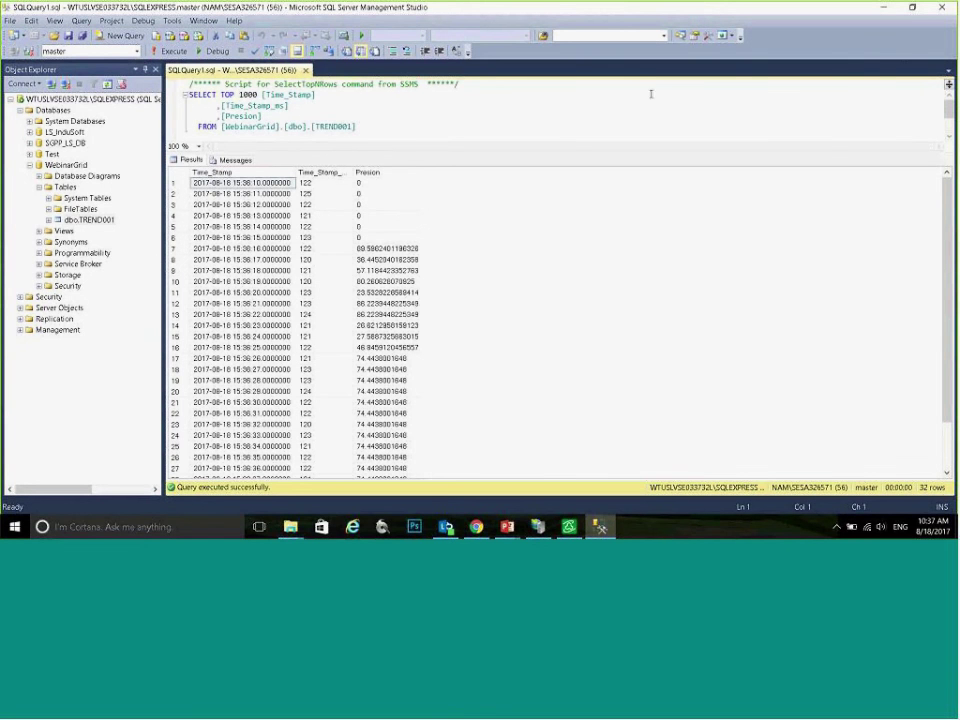
Step: Return to the Main screen and place a Grid object about 562 by 396 below the existing grids, at about X 240, Y 380
left_click(572, 528)
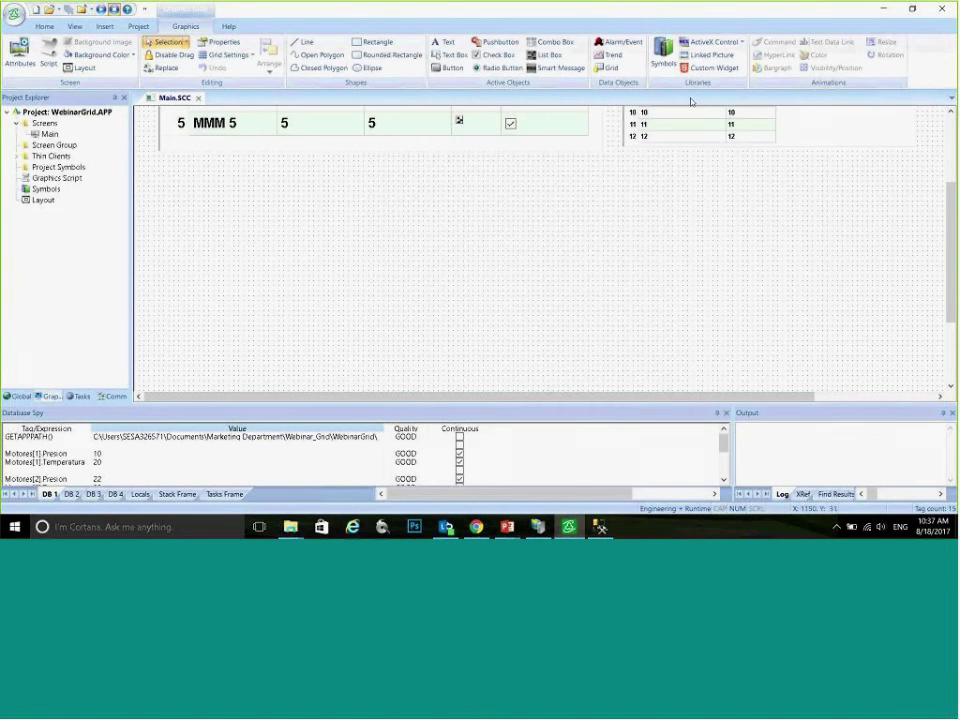
left_click(607, 67)
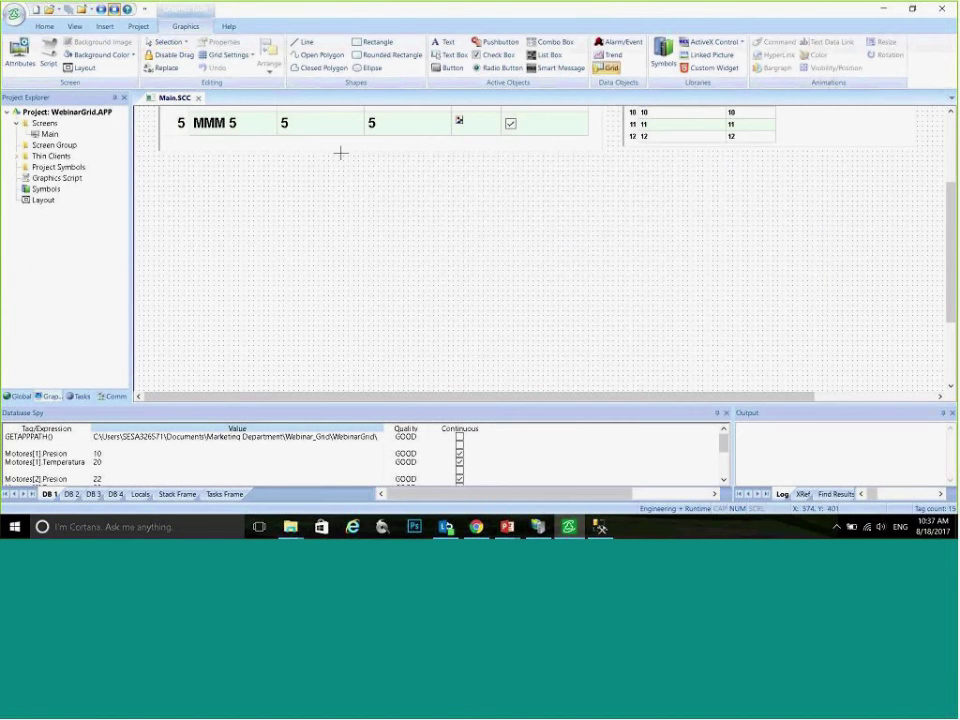
left_click_drag(338, 161, 619, 360)
left_click_drag(491, 291, 426, 287)
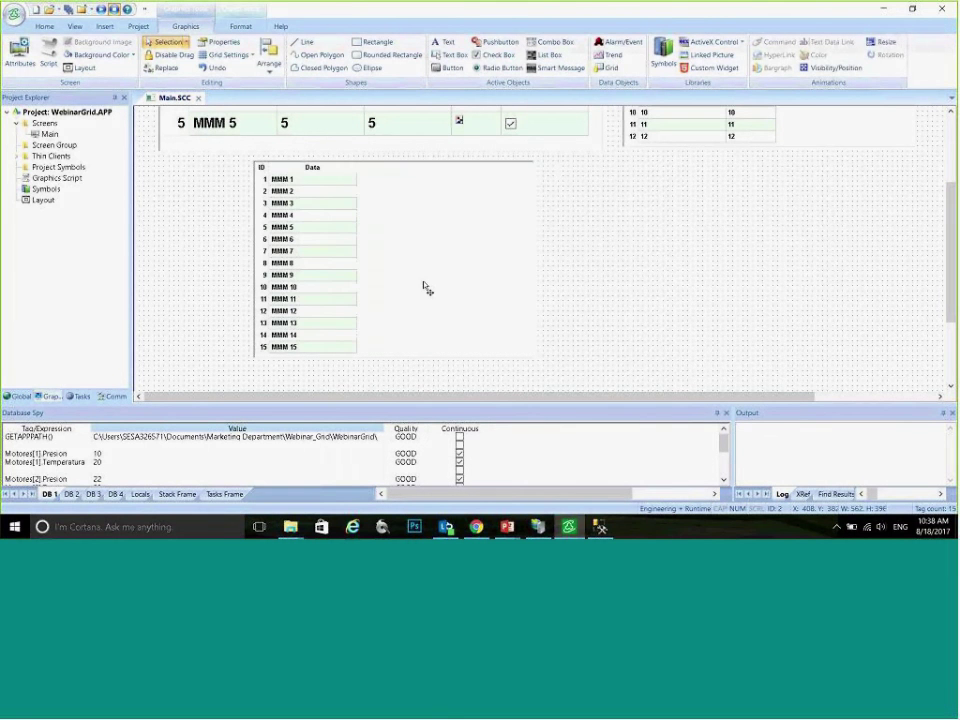
Step: Set the new grid's data source to Database in its object properties
double_click(430, 281)
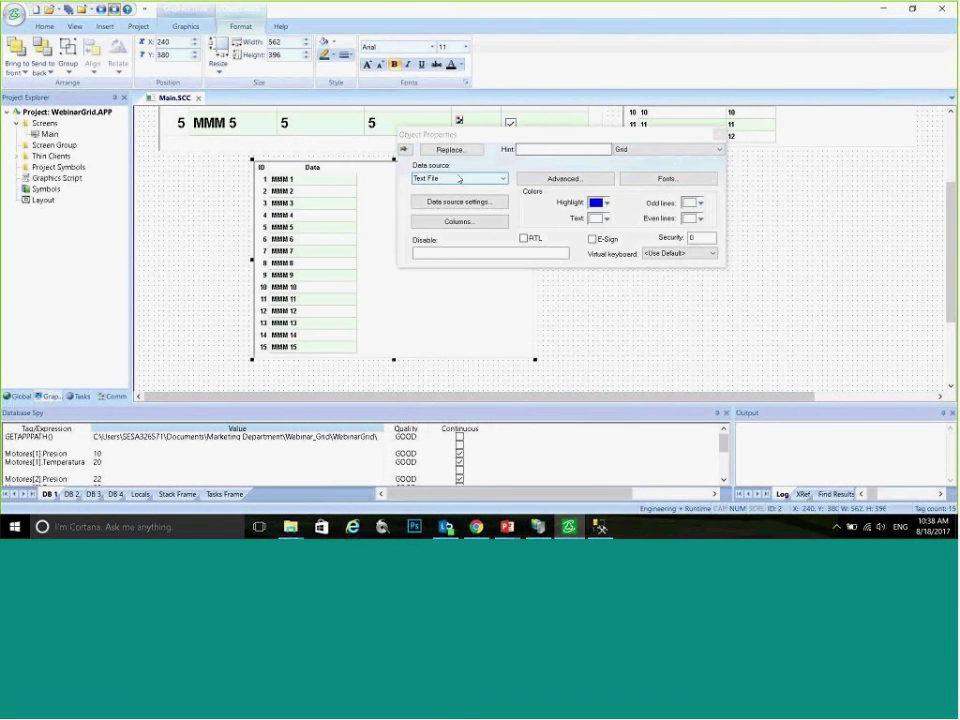
left_click(459, 178)
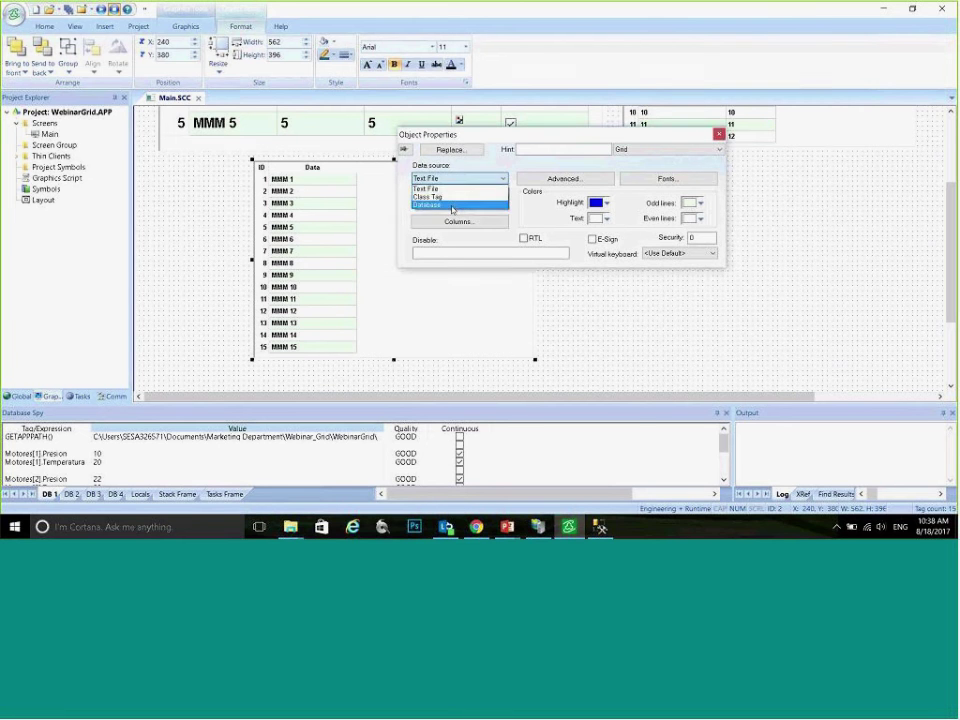
left_click(452, 205)
Step: Set the grid's data source to Database and choose the TREND001 table instead of the default table name
left_click(452, 205)
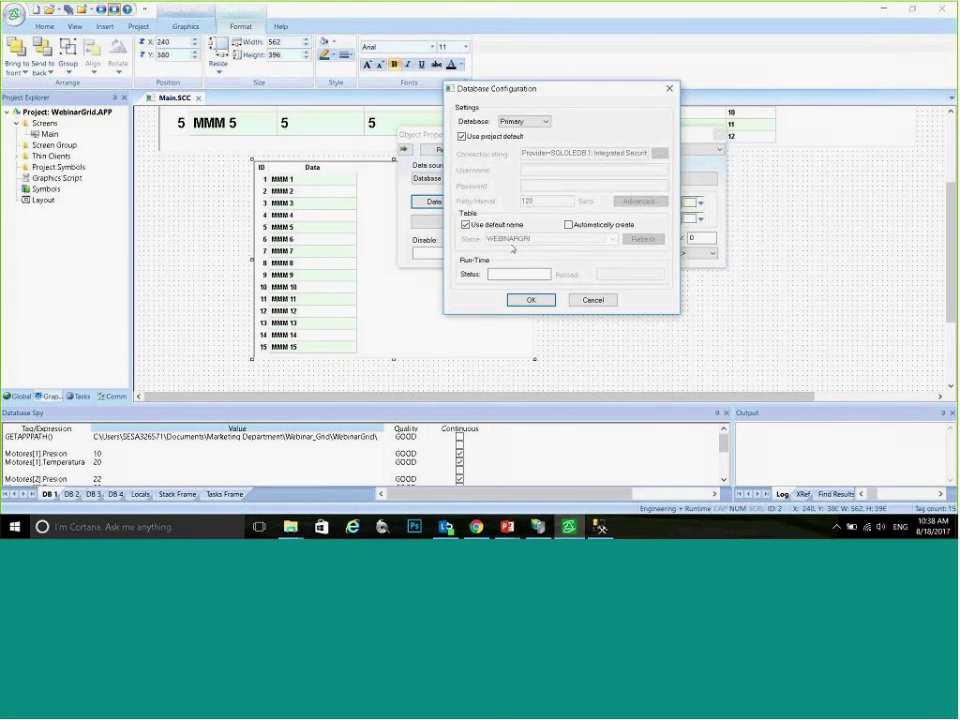
left_click(465, 225)
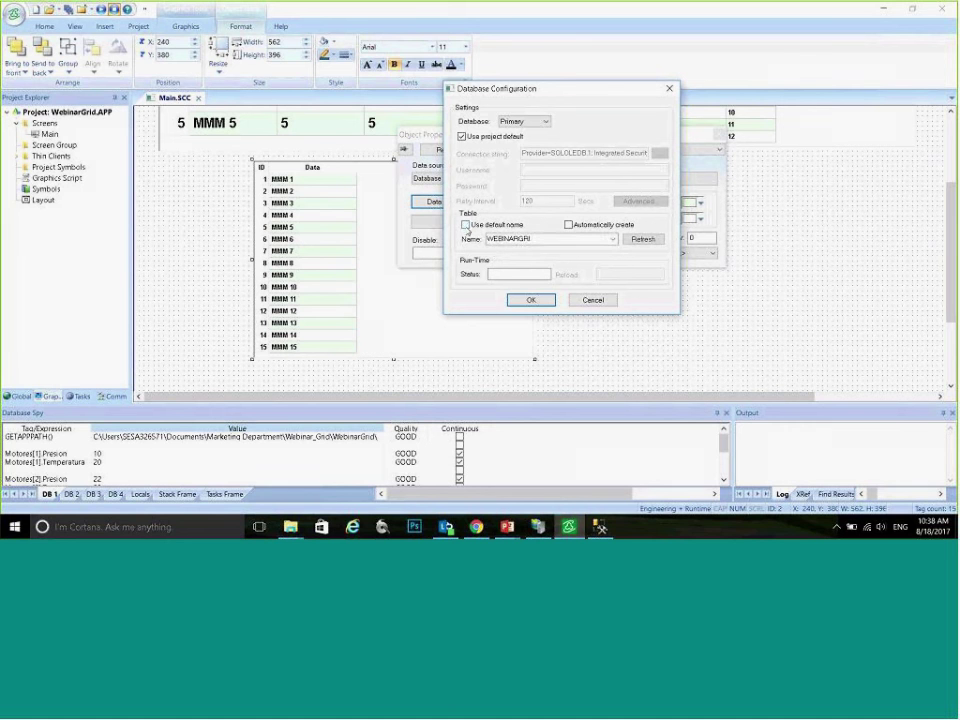
left_click(612, 239)
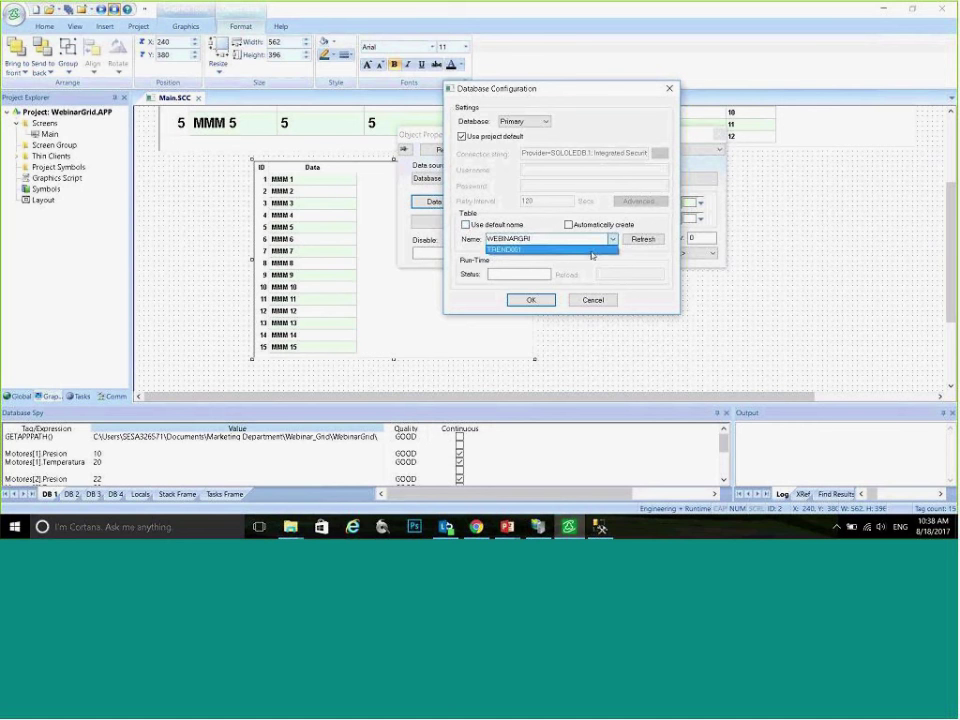
left_click(591, 250)
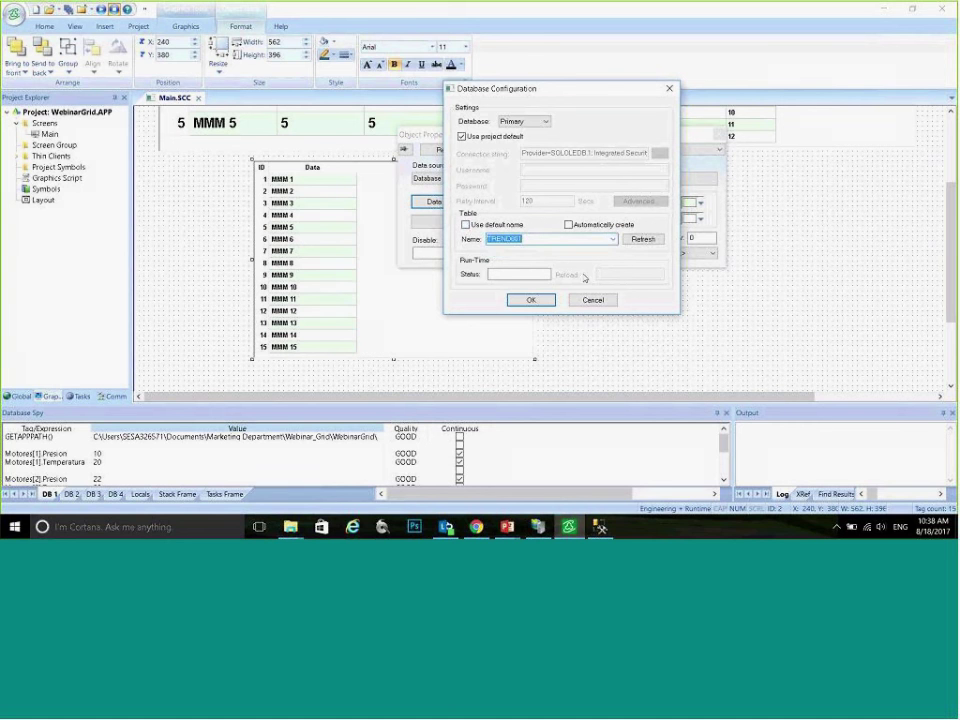
left_click(549, 301)
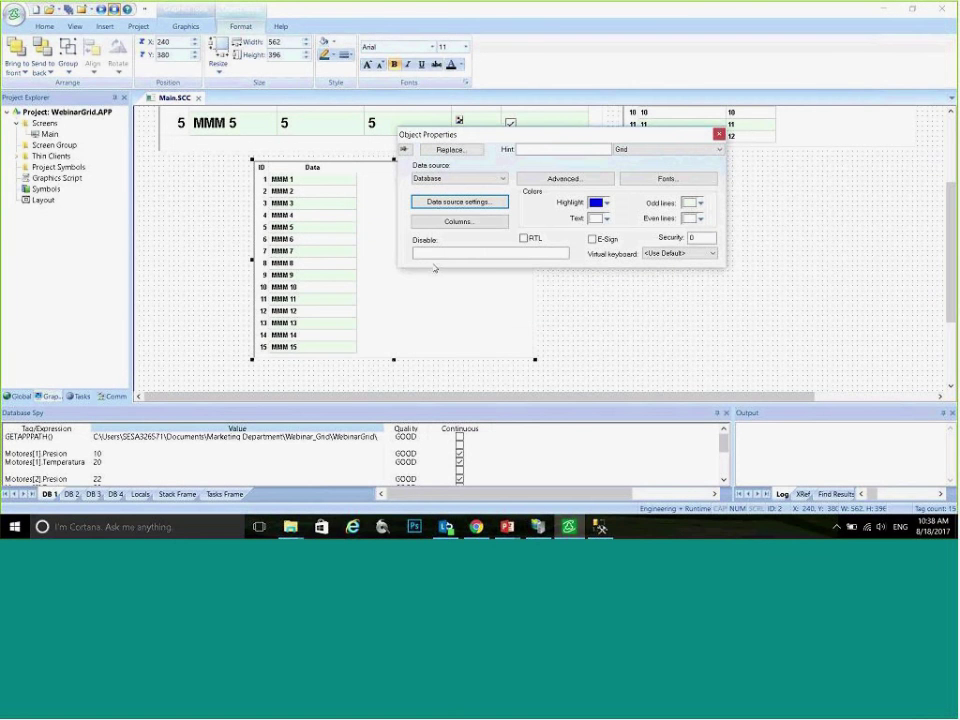
Step: Label the grid's first two columns "Hora y Fecha" and "Valor de Presion"
left_click(460, 223)
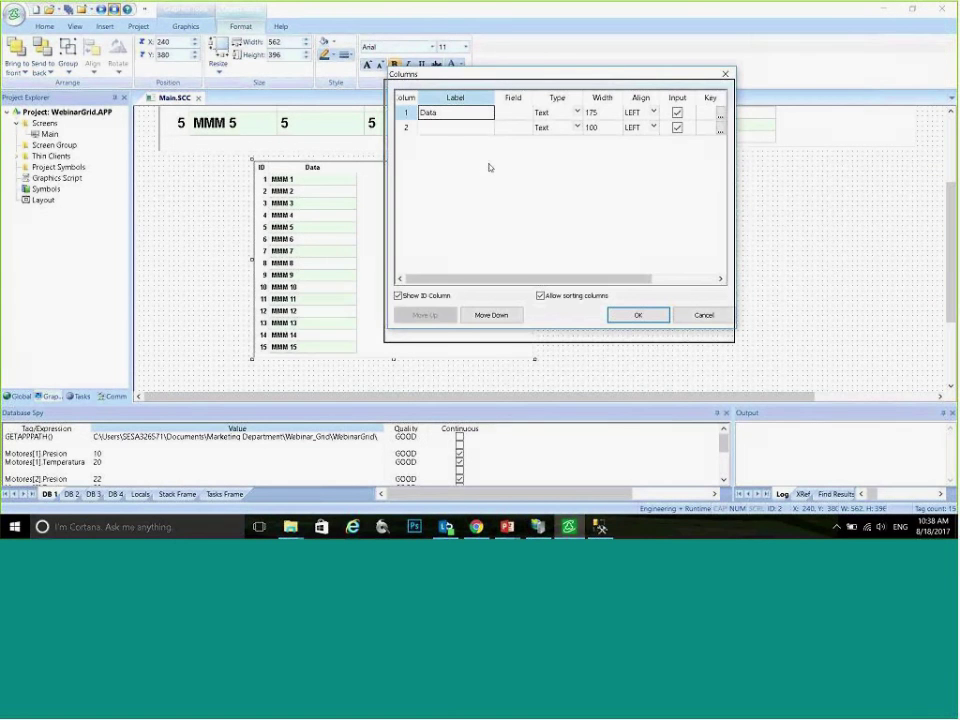
left_click_drag(431, 209, 365, 215)
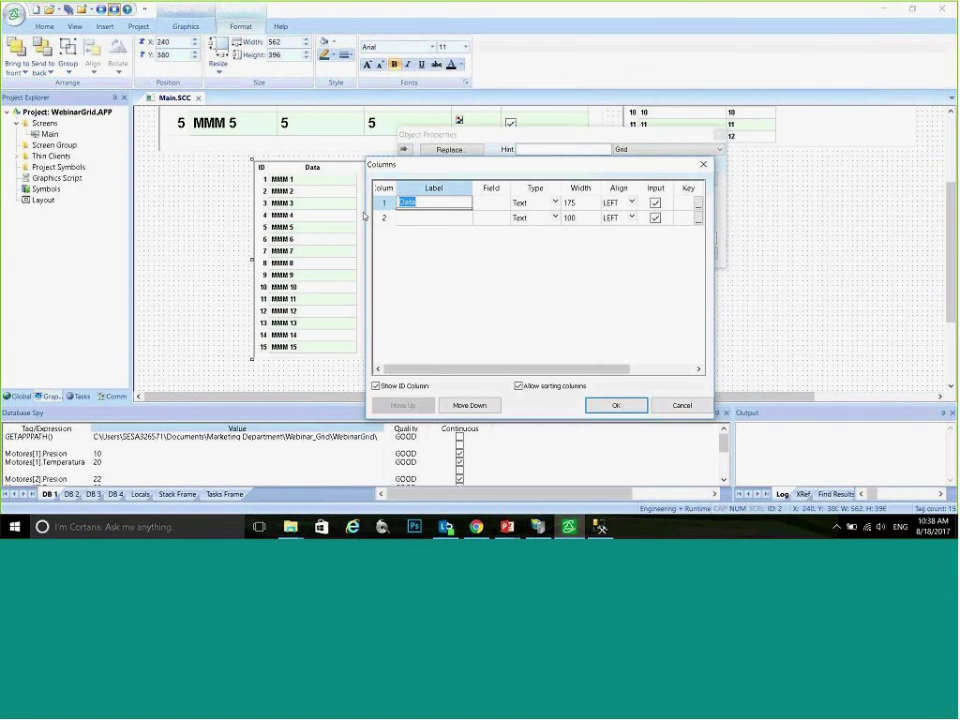
type("Hora y Fecha")
key("Return")
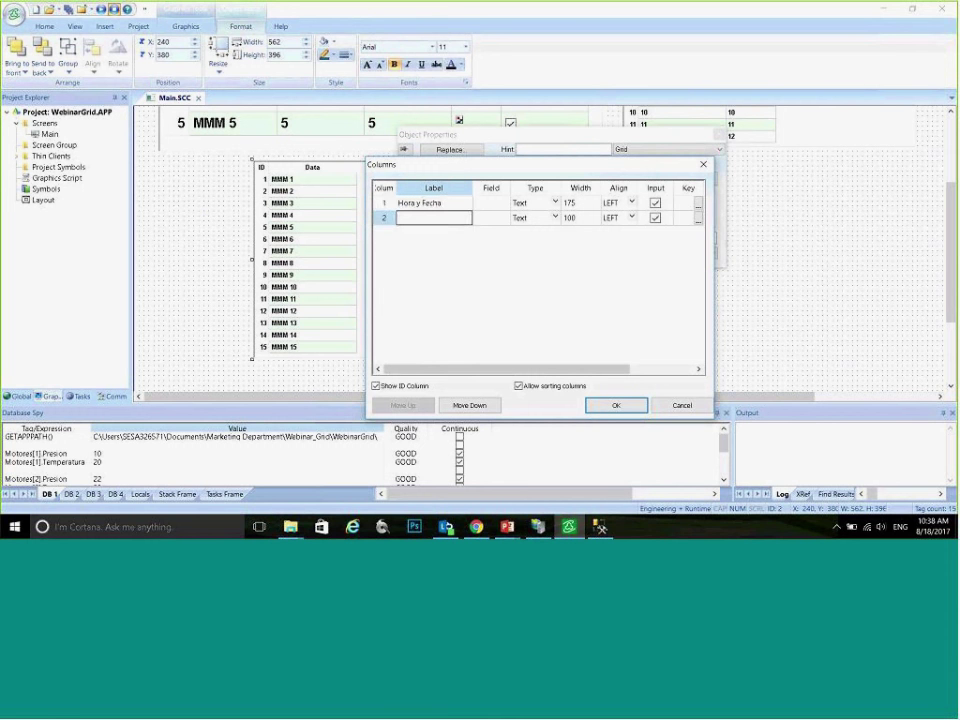
type("Valor de Presion")
left_click(492, 216)
Step: Copy the Time_Stamp field name from the query in SQL Server Management Studio into the Hora y Fecha column's field
left_click(492, 202)
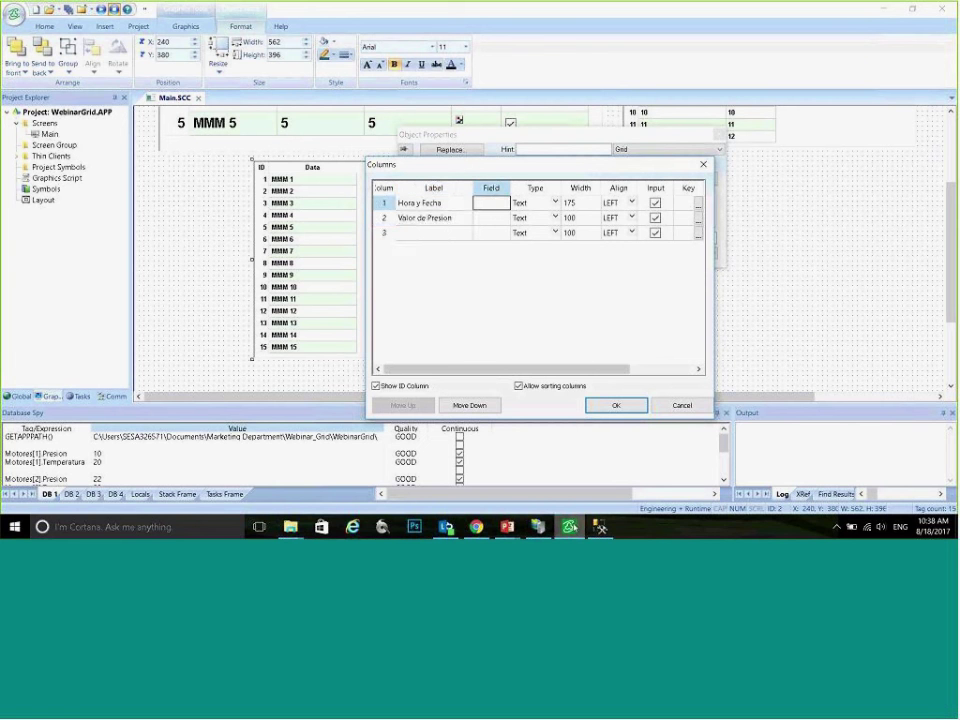
key("alt+Tab")
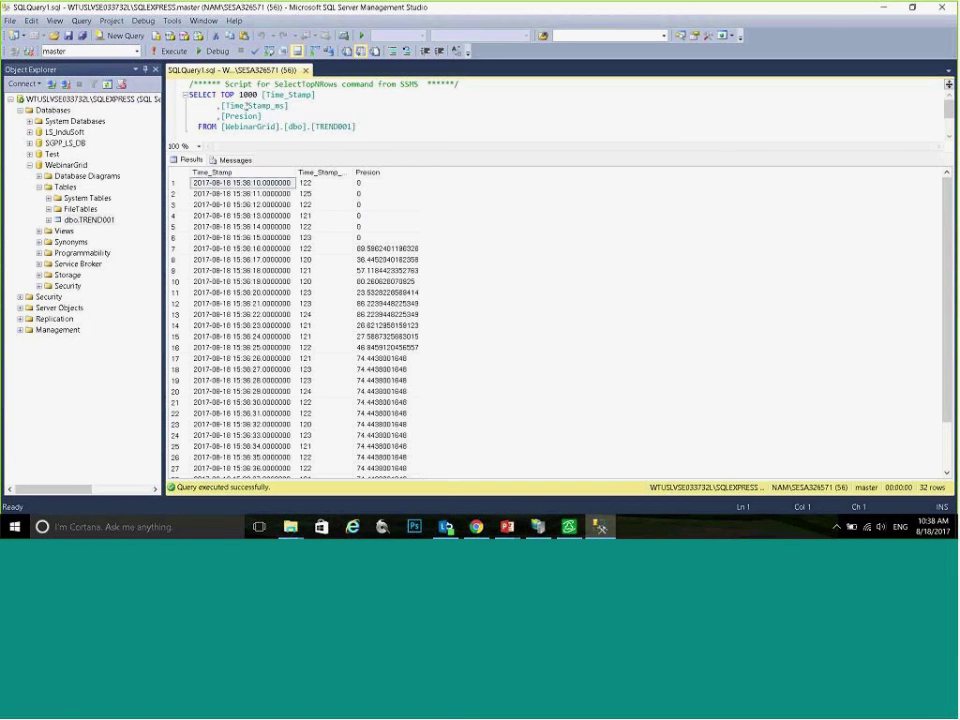
double_click(298, 95)
key("ctrl+c")
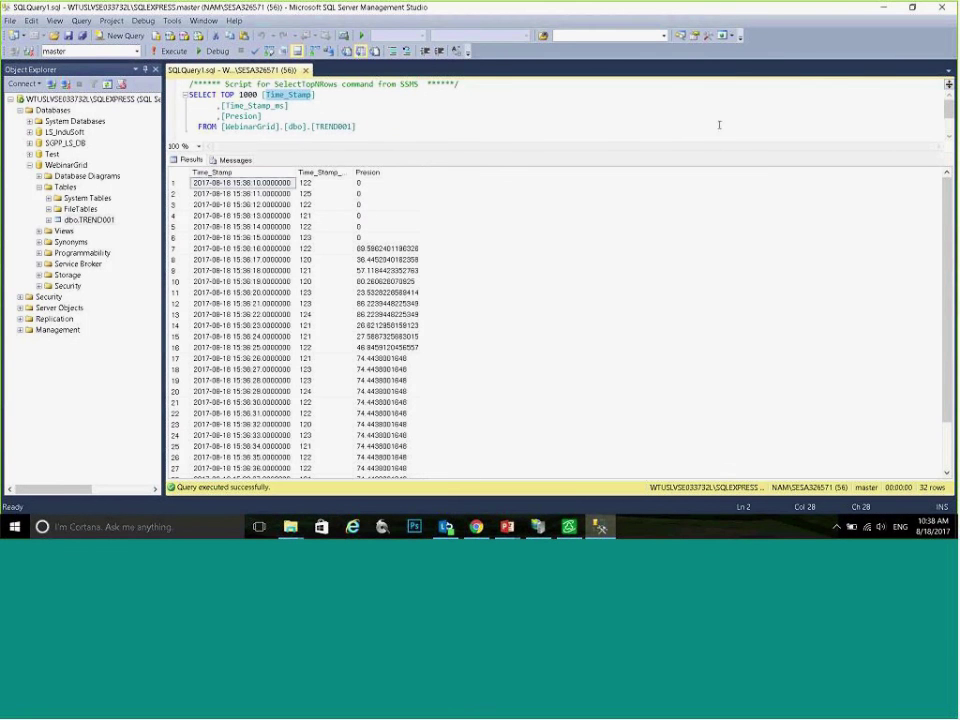
key("alt+Tab")
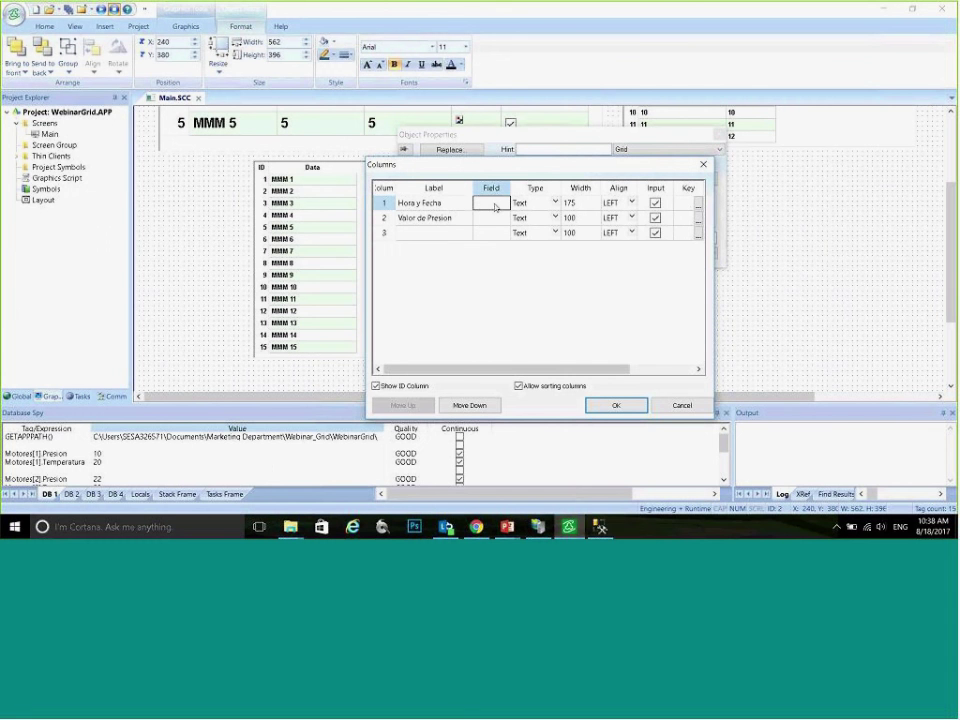
key("ctrl+v")
Step: Copy the Presion field name from the SQL Server Management Studio query into the Valor de Presion column's field
left_click(491, 217)
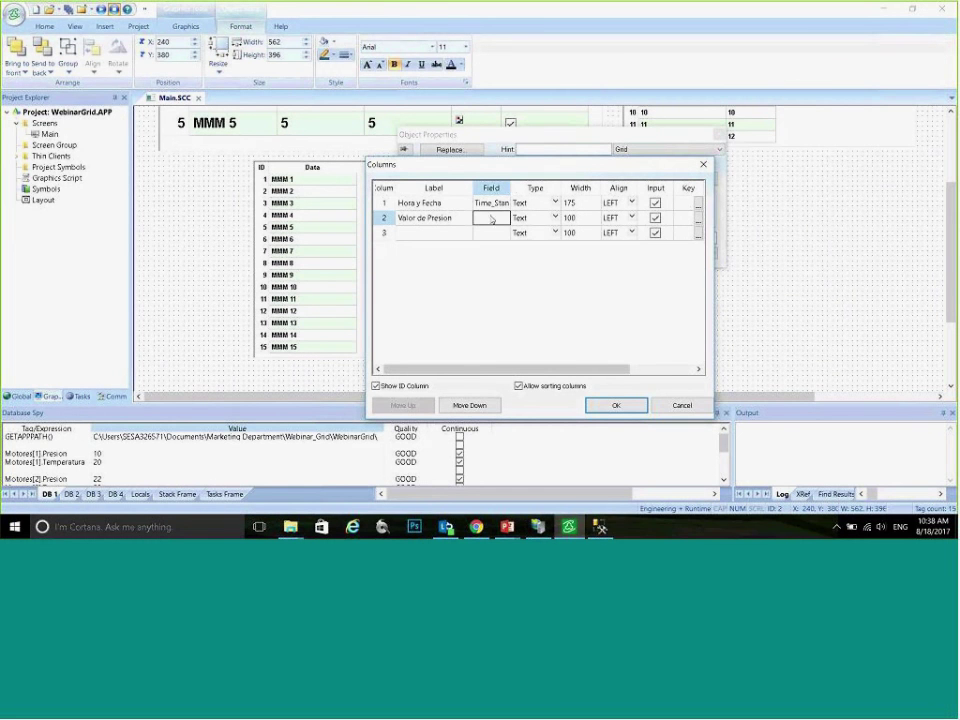
key("alt+Tab")
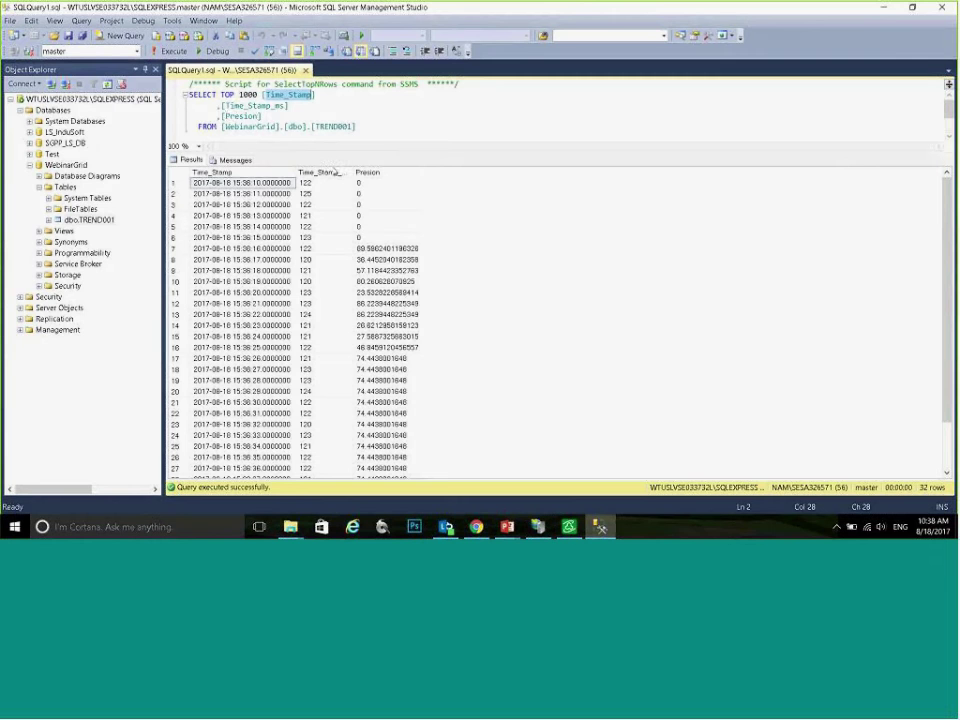
double_click(250, 116)
key("ctrl+c")
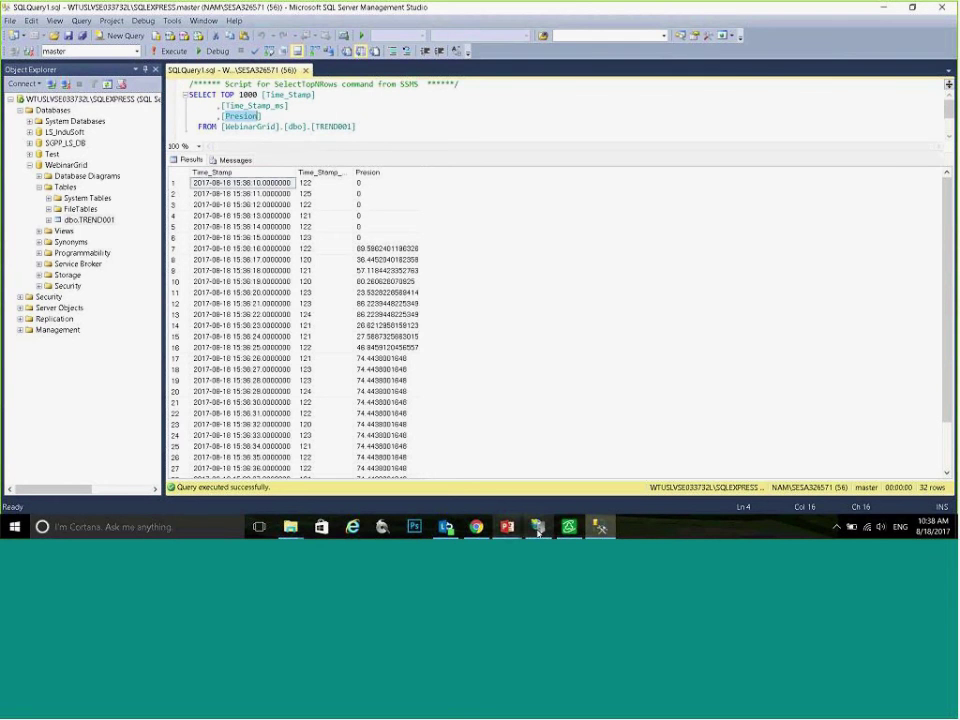
left_click(567, 527)
key("ctrl+v")
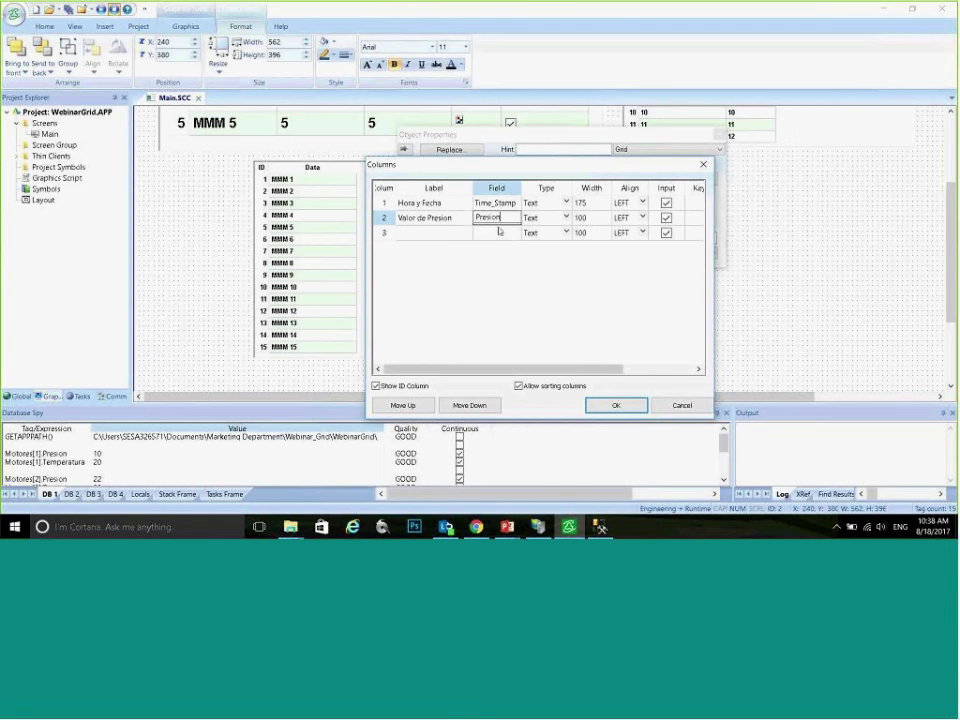
left_click(500, 233)
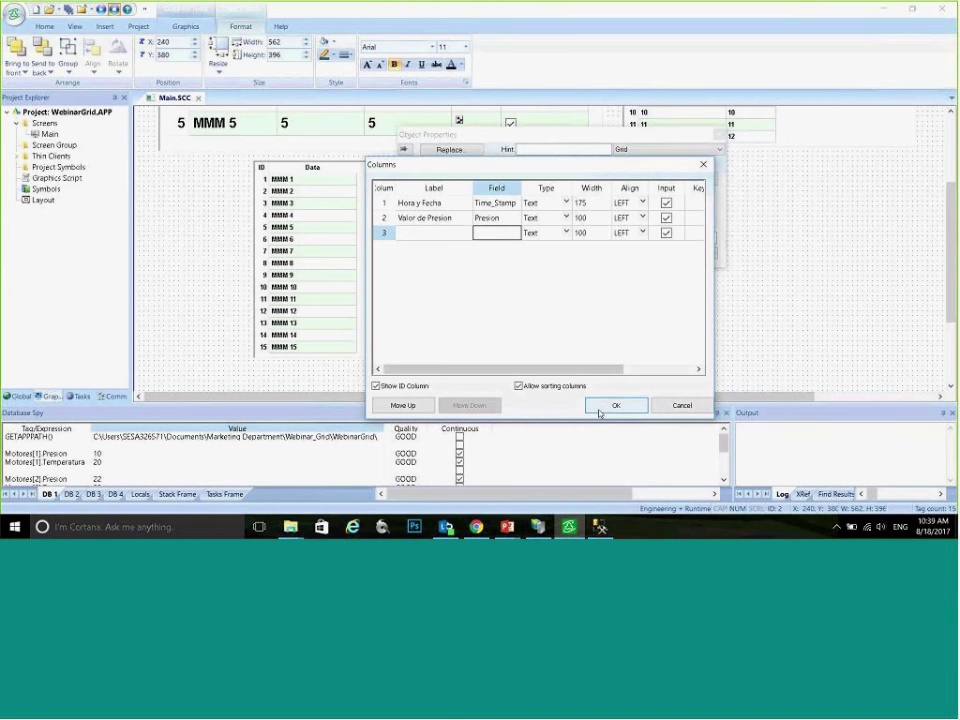
Step: Set the Valor de Presion column's type to Numeric, disable input for both columns and close the grid's properties
left_click(568, 221)
left_click(568, 221)
left_click(548, 234)
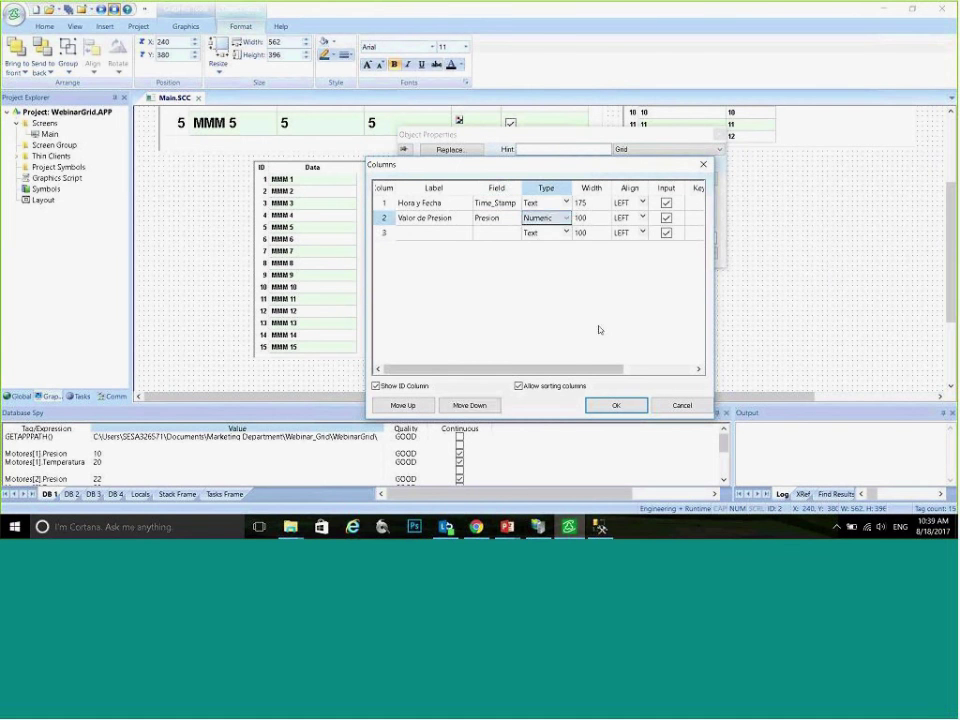
left_click(666, 217)
left_click(666, 202)
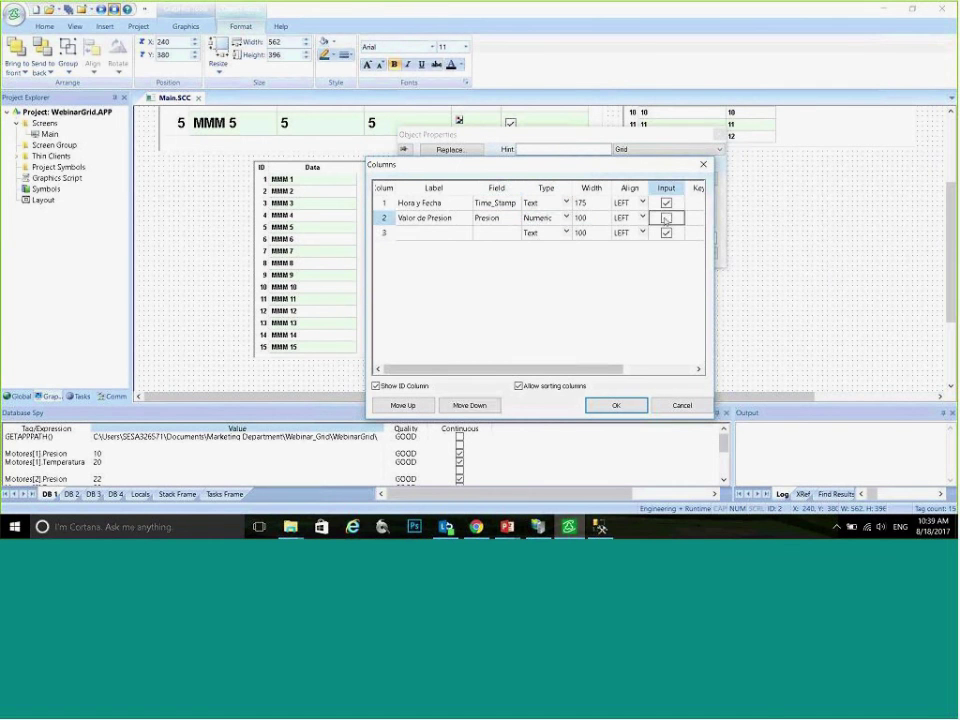
left_click(617, 406)
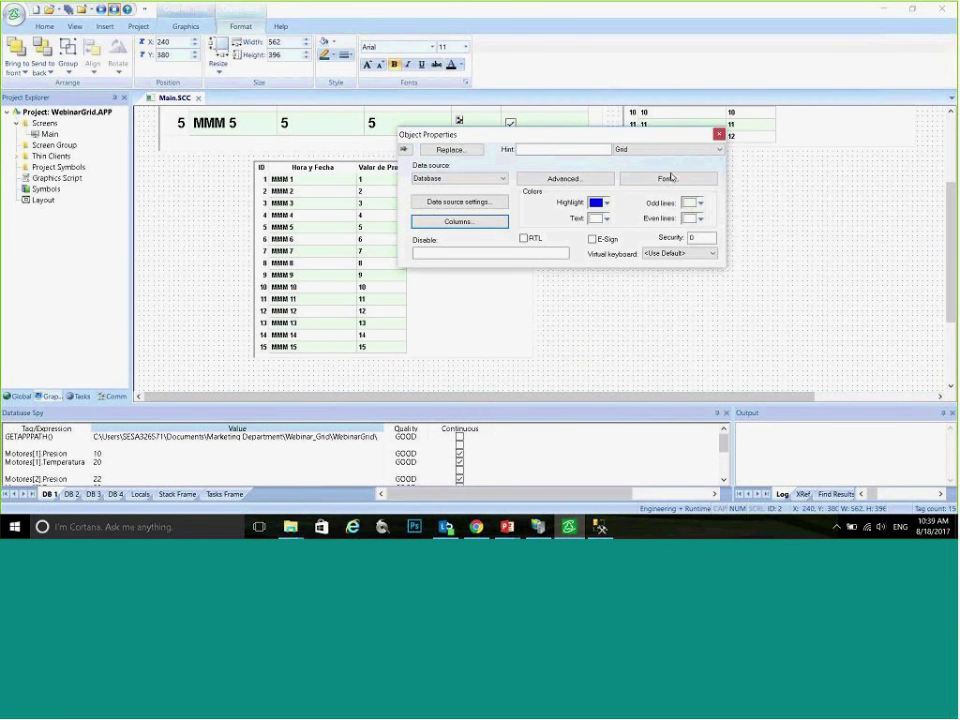
left_click(718, 134)
left_click(480, 184)
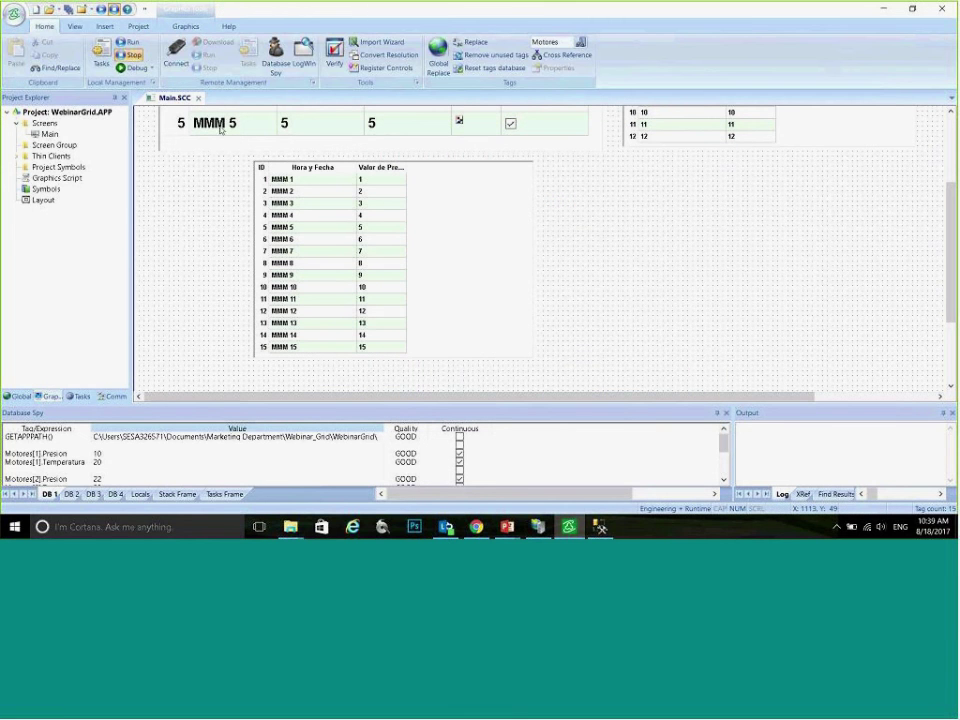
Step: Enter bRefrescar as the Reload tag in the advanced settings of the TREND001 grid
double_click(374, 283)
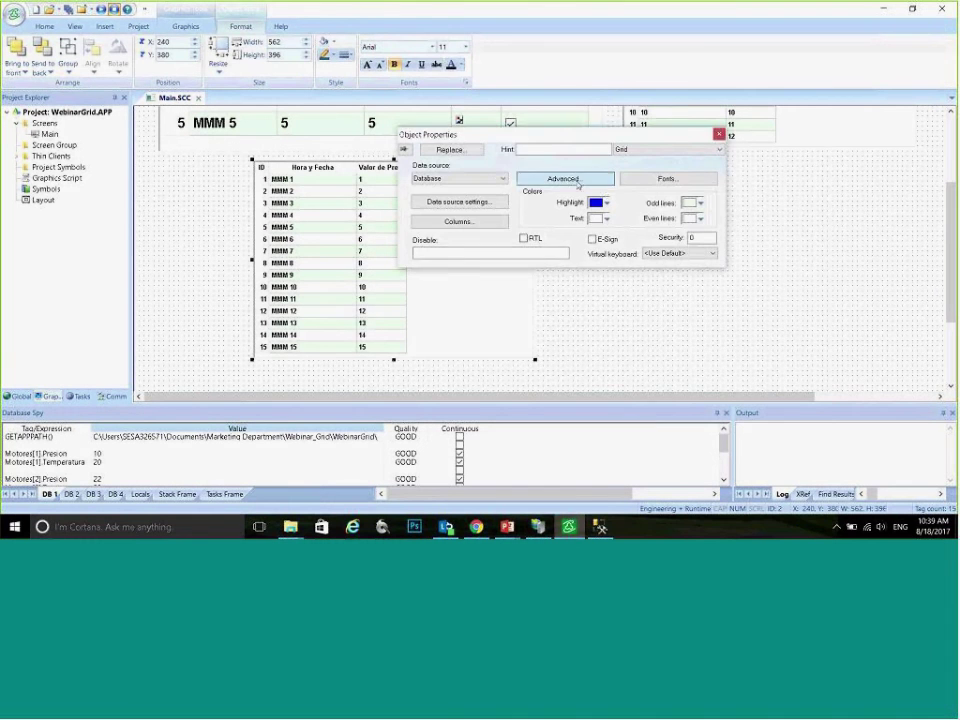
left_click(551, 178)
type("brefre")
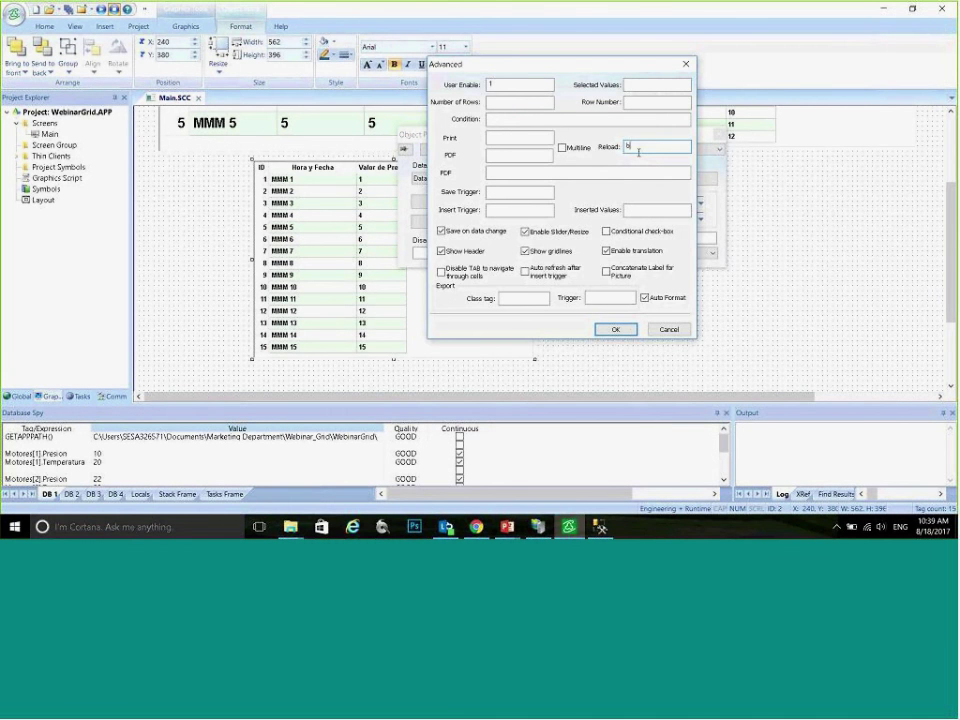
key("BackSpace")
key("BackSpace")
key("BackSpace")
key("BackSpace")
key("BackSpace")
type("Refrescar")
Step: Create the new bRefrescar tag, accept the grid's advanced settings and close its properties
key("Tab")
key("Return")
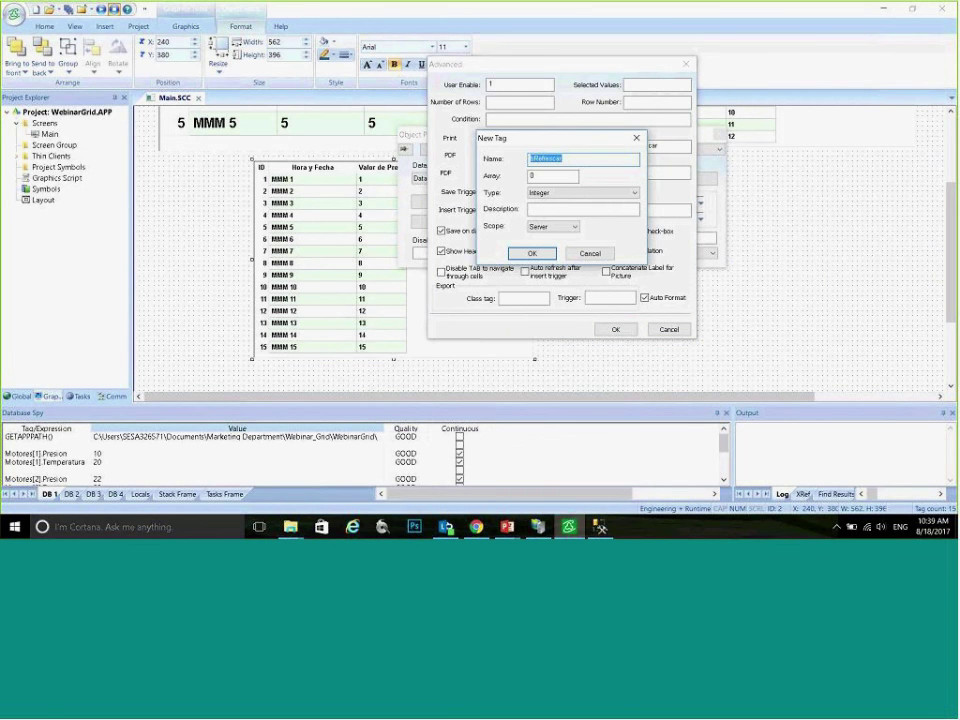
key("Tab")
key("Tab")
key("Return")
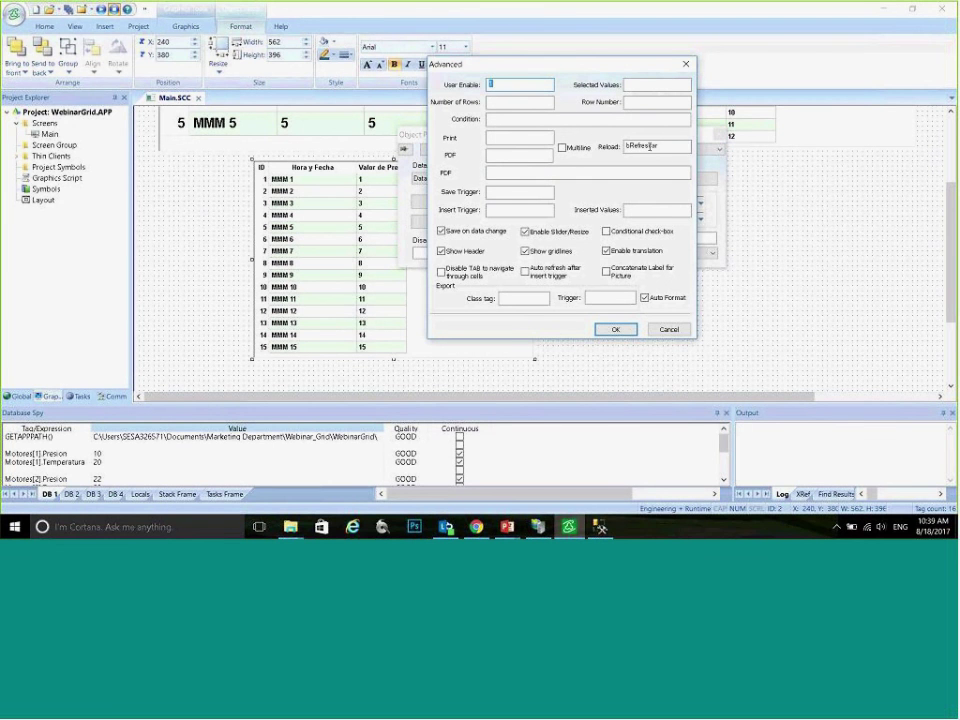
double_click(625, 147)
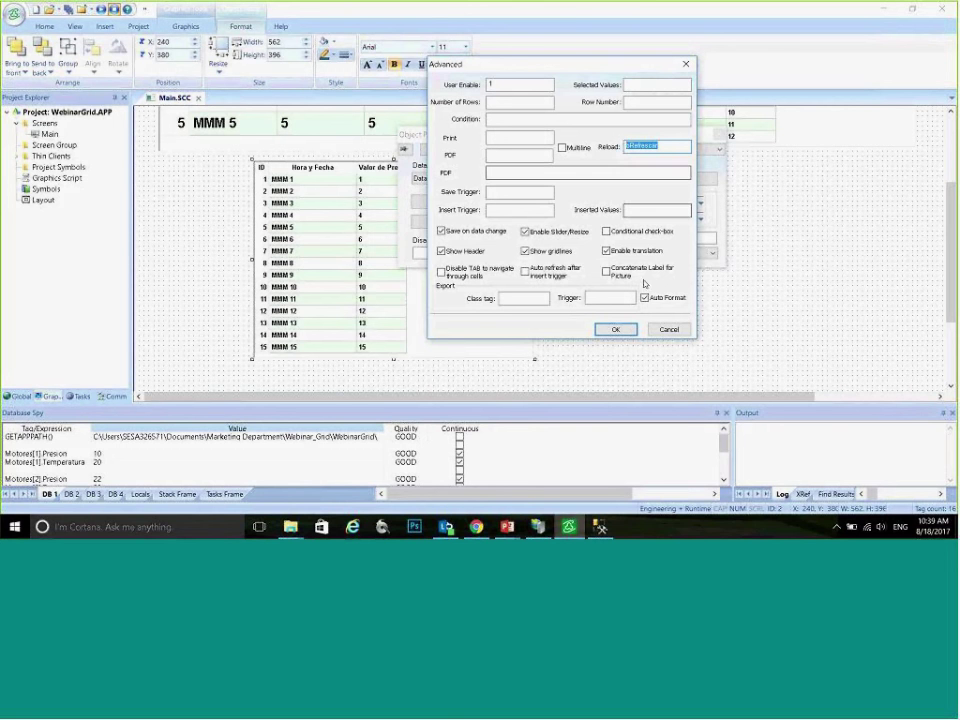
left_click(615, 329)
left_click(718, 133)
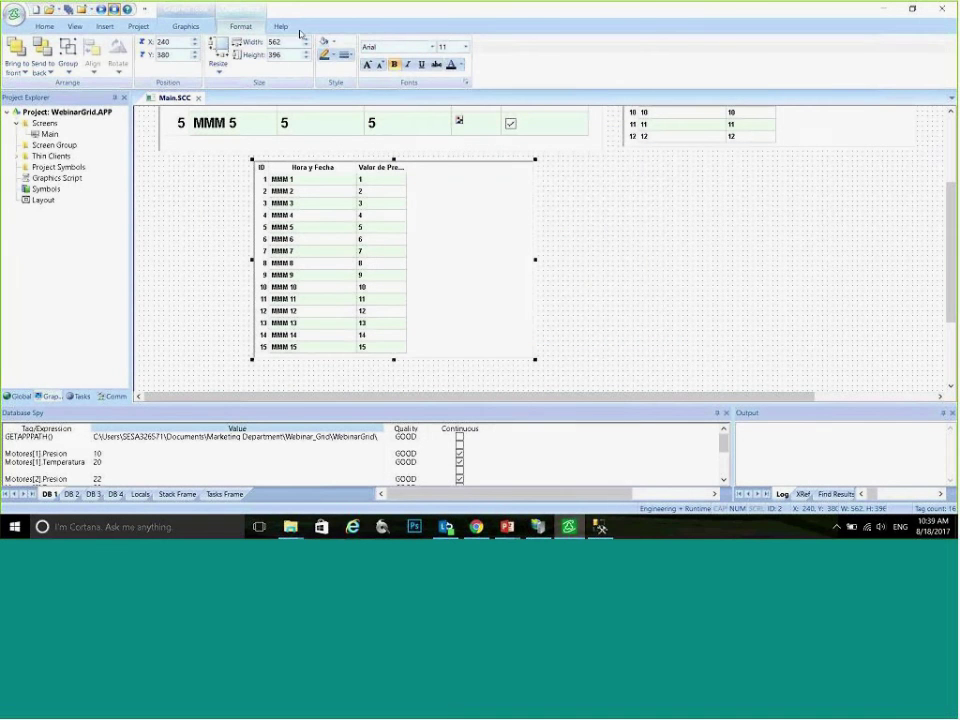
Step: Draw a button about 120 by 70 beside the new grid, at about X 91, Y 391, and caption it "Refrescar"
left_click(190, 27)
left_click(447, 68)
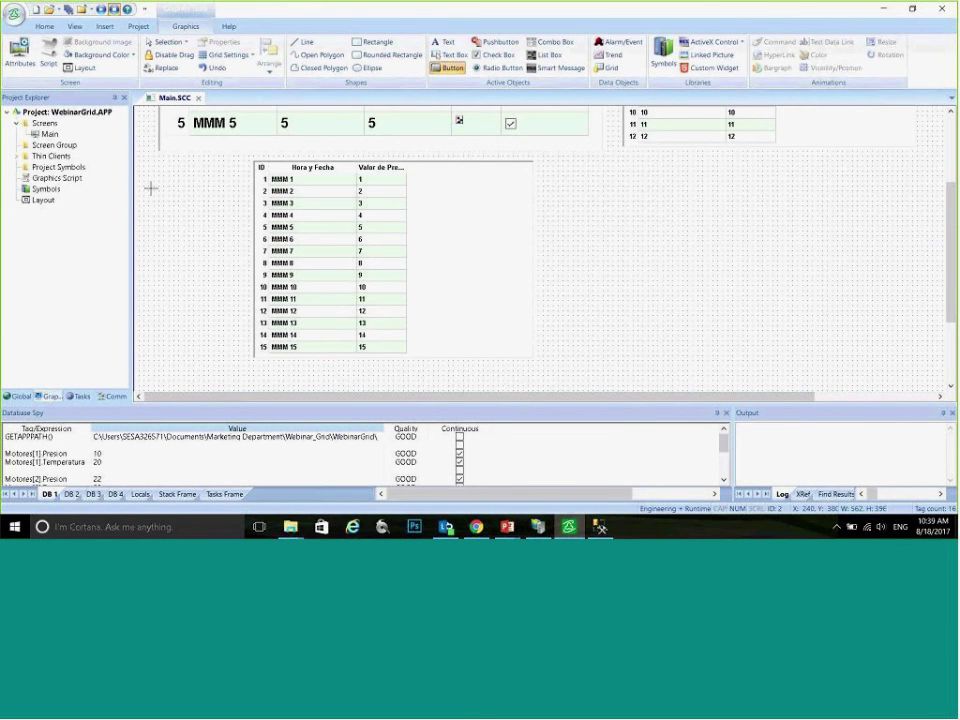
left_click_drag(178, 166, 238, 201)
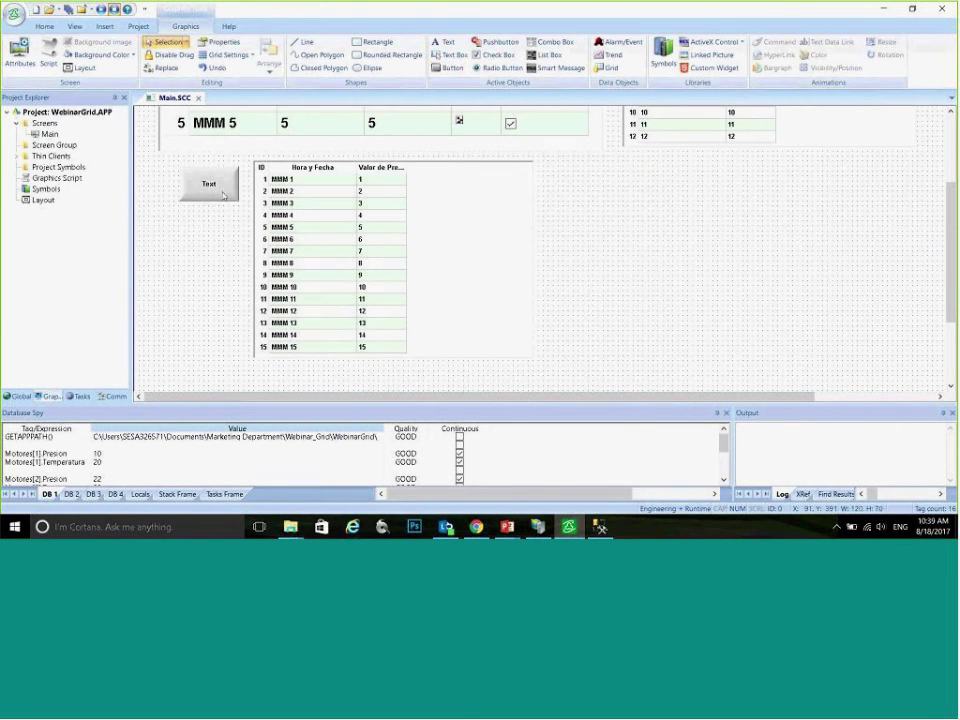
double_click(223, 196)
type("R")
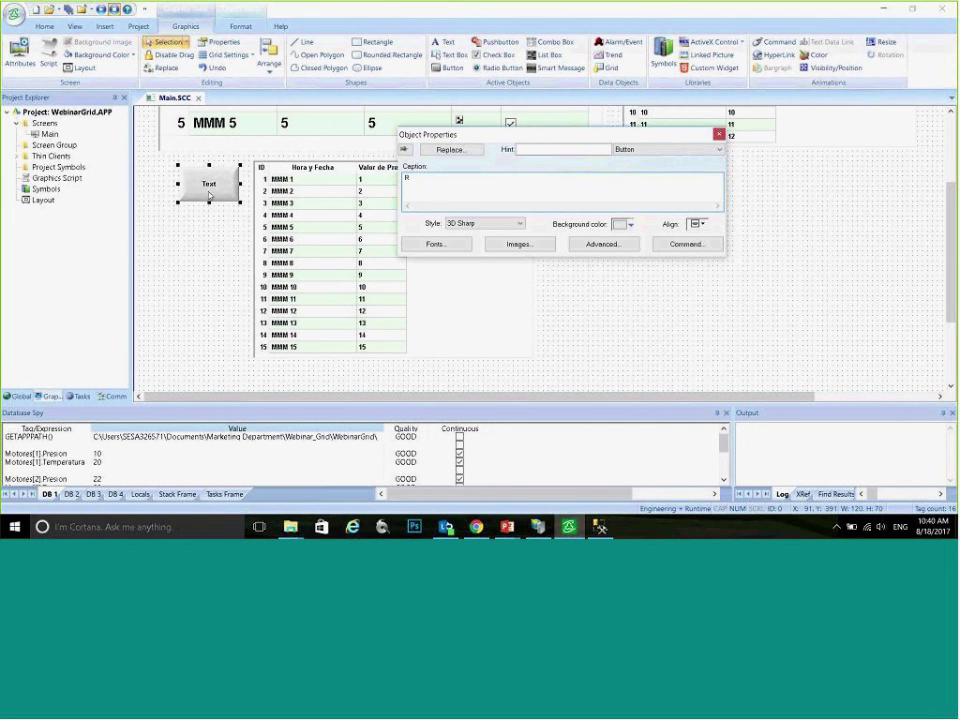
type("efrescar")
Step: Set the Refrescar button's On Down command to Toggle Tag with the tag brefrescar, and close its properties
left_click(674, 247)
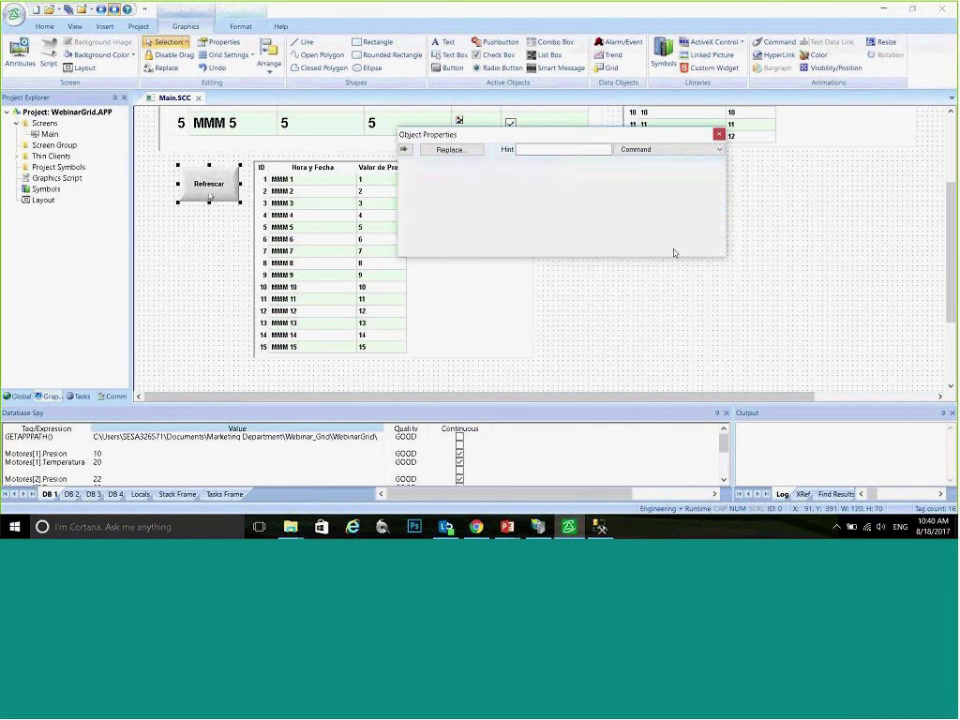
left_click(508, 166)
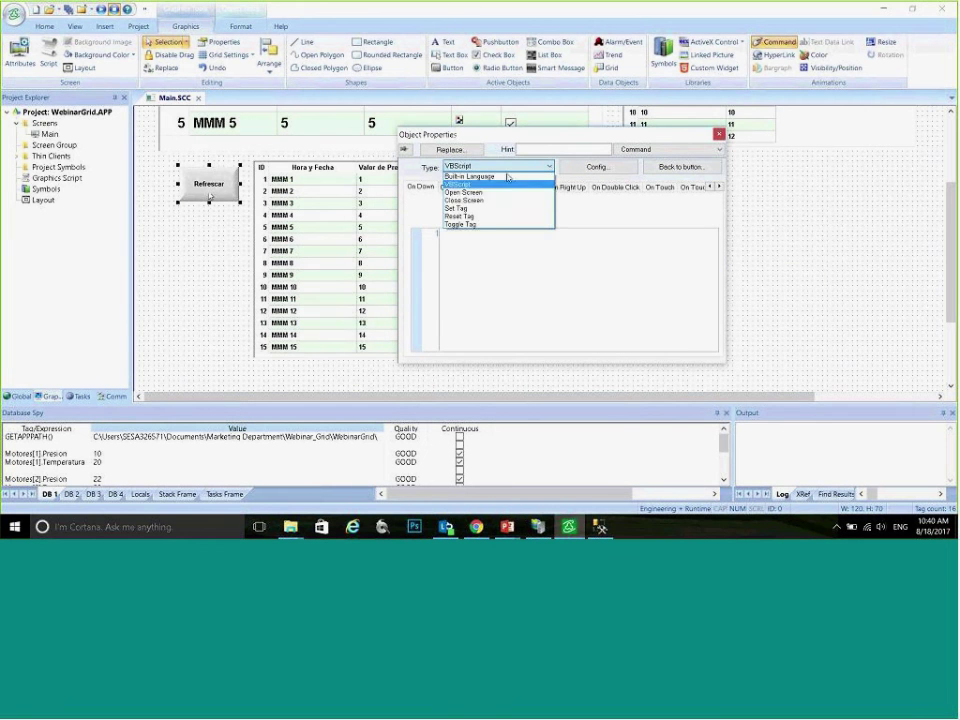
left_click(497, 224)
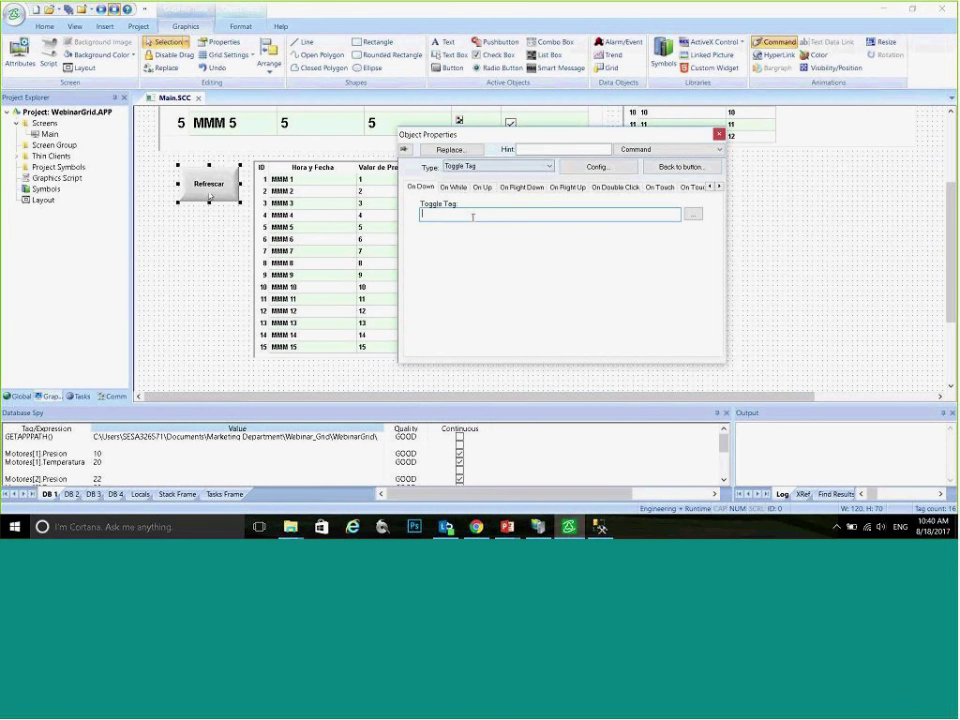
type("brefresh")
left_click(719, 134)
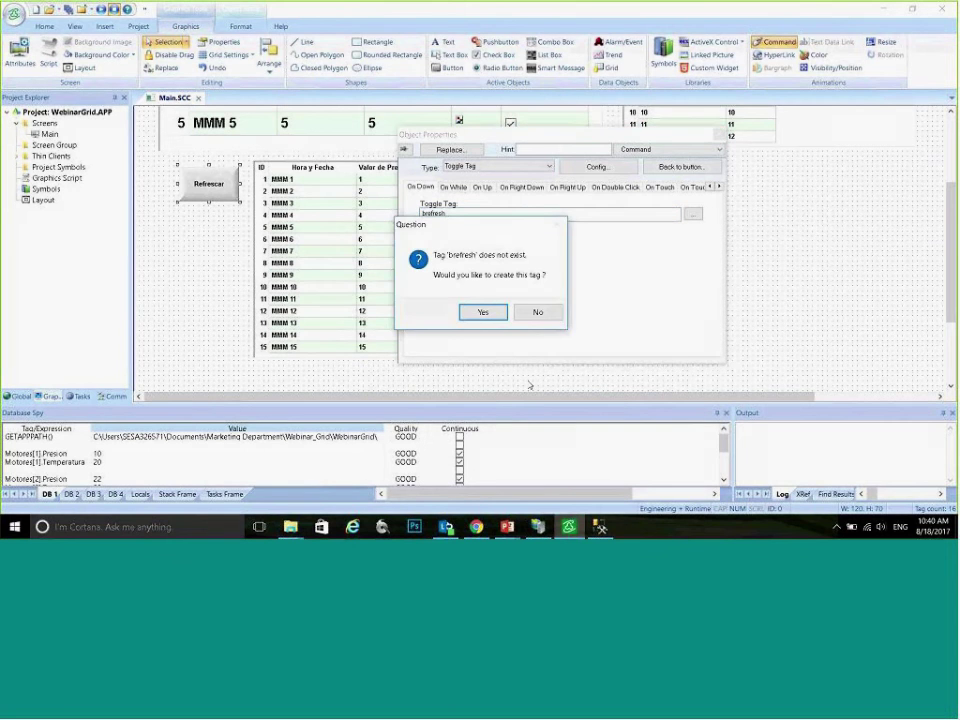
left_click(536, 311)
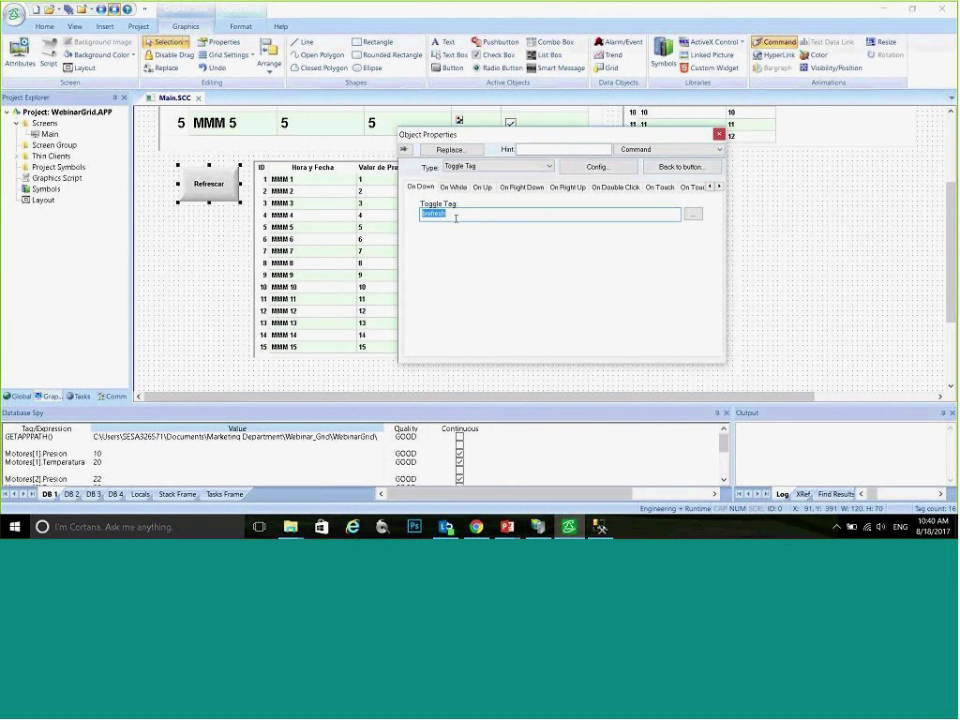
left_click(455, 215)
type("scar")
left_click(719, 133)
Step: Save the Main screen and make the Database Spy area slightly taller
left_click(139, 180)
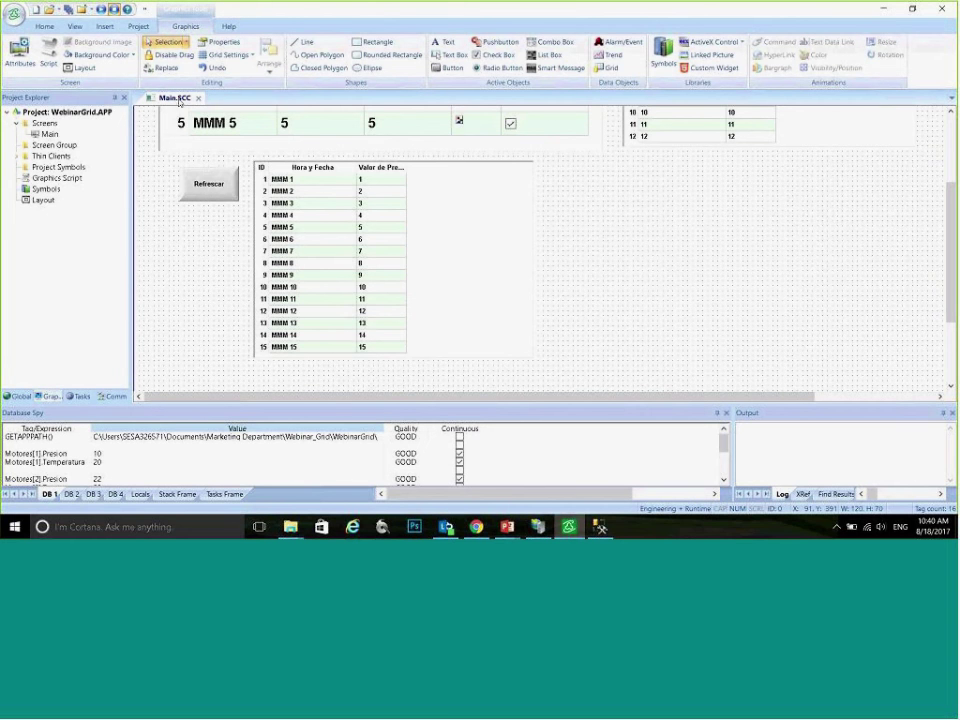
right_click(176, 98)
left_click(204, 106)
scroll(343, 242, "up", 3)
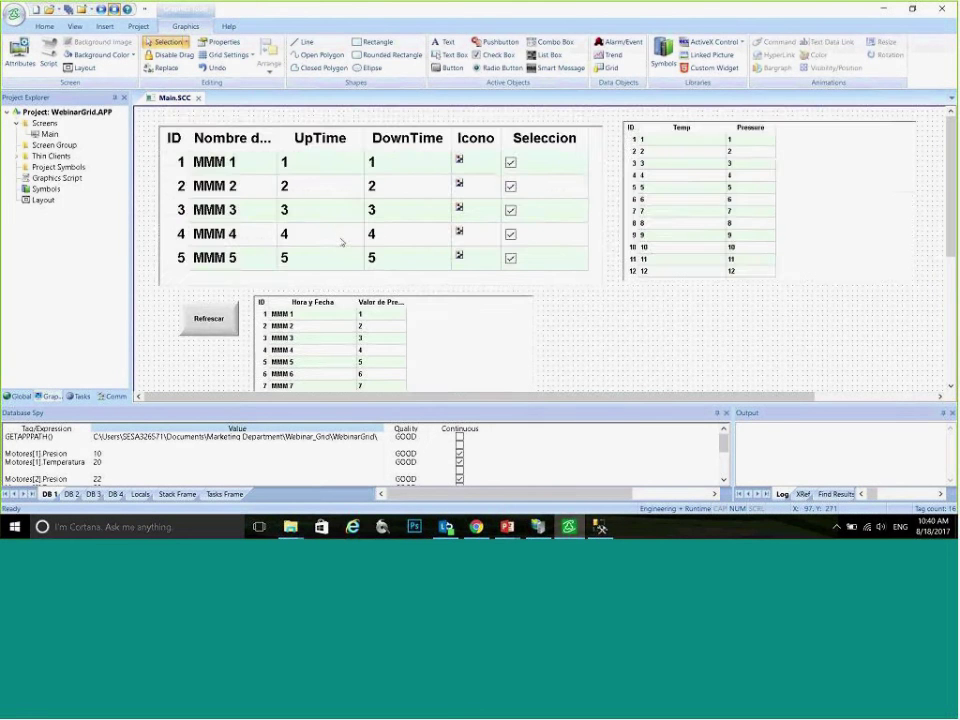
scroll(334, 242, "down", 5)
scroll(334, 242, "up", 5)
scroll(147, 264, "down", 5)
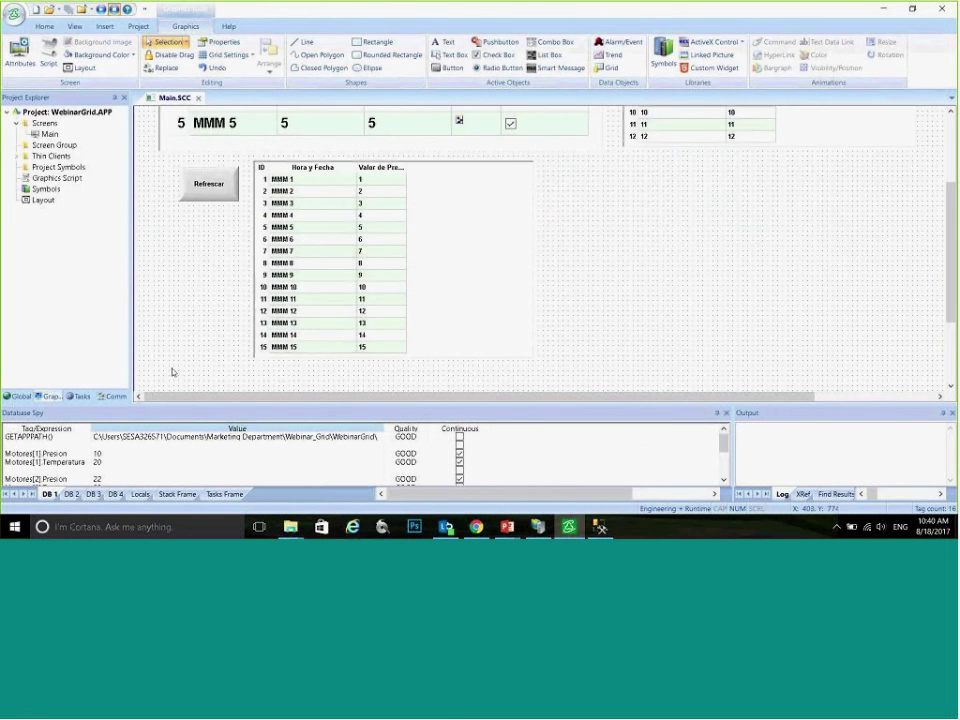
left_click_drag(192, 405, 190, 382)
Step: Duplicate the Refrescar button directly below the original, at about X 90, Y 480, and clear the copy's toggle tag
left_click(212, 197)
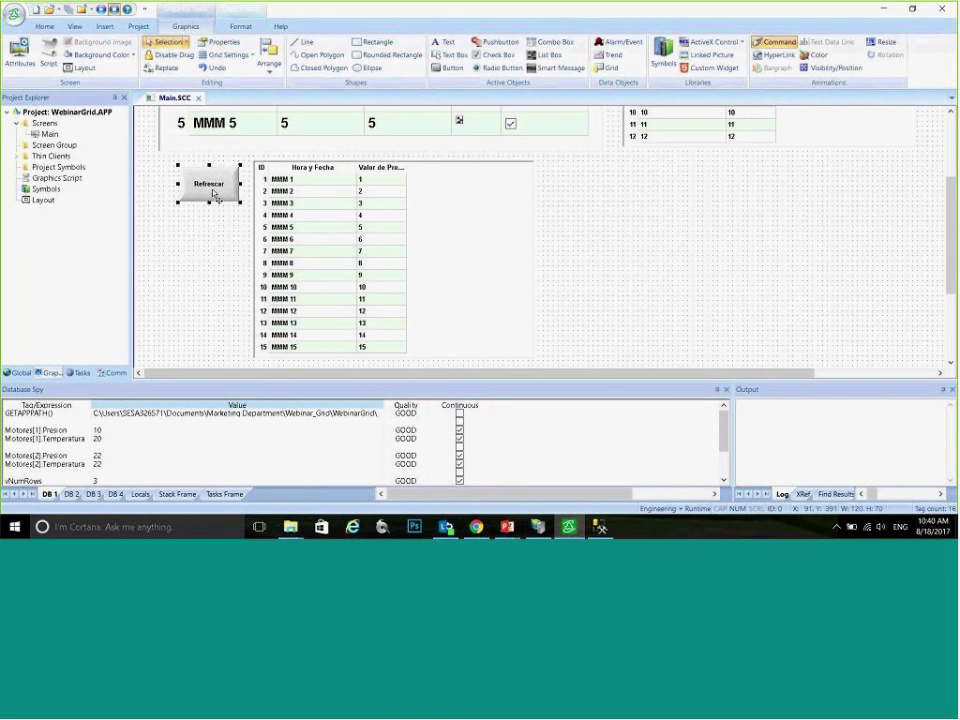
left_click_drag(212, 197, 212, 228)
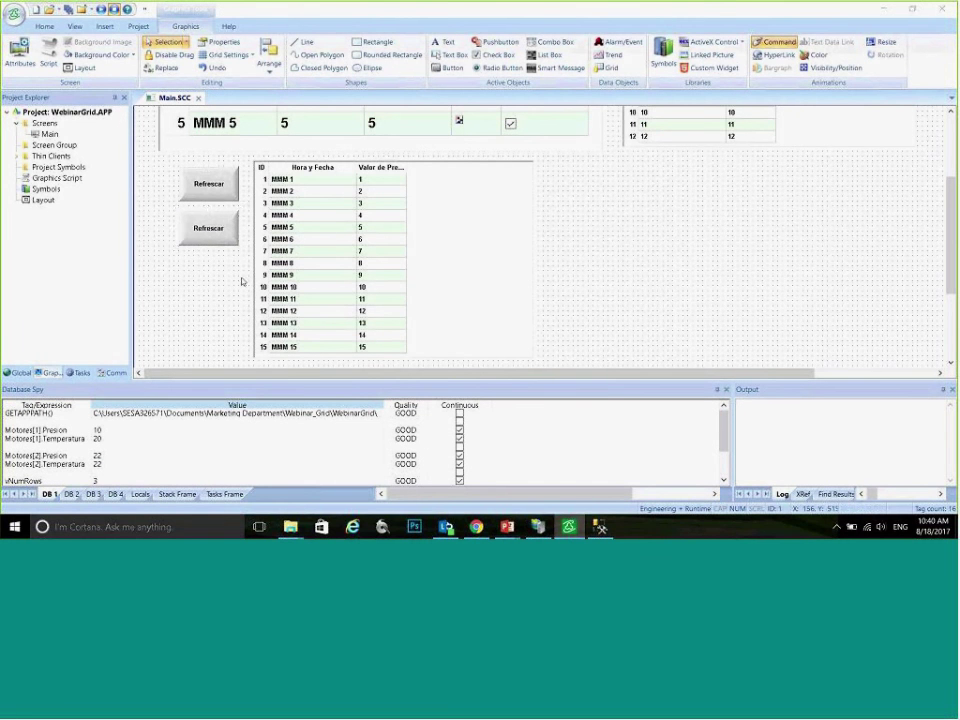
double_click(208, 228)
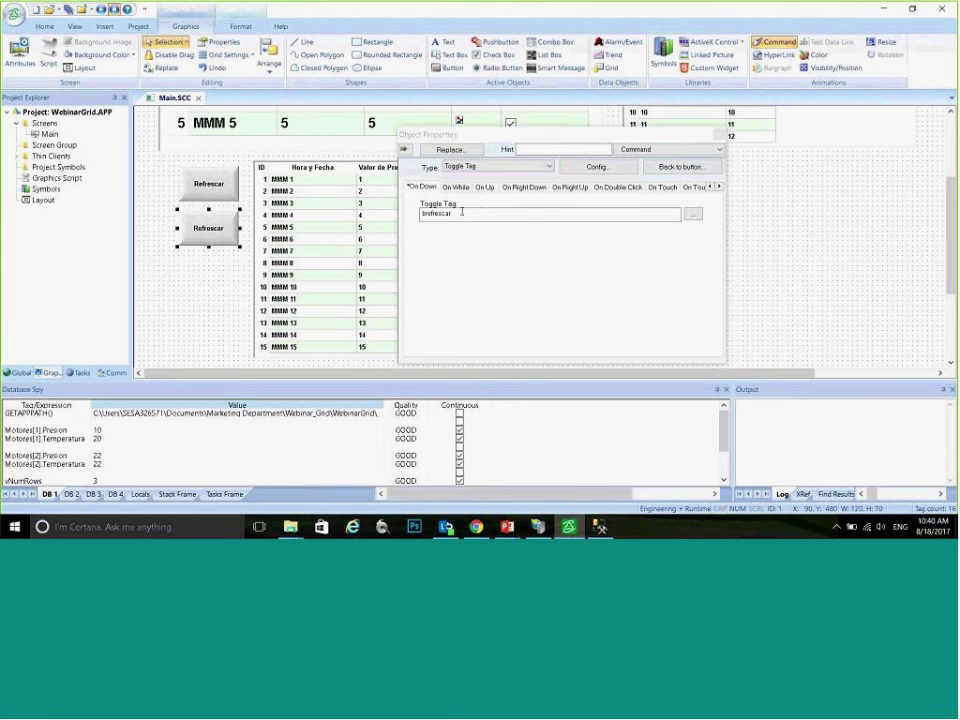
double_click(445, 213)
key("BackSpace")
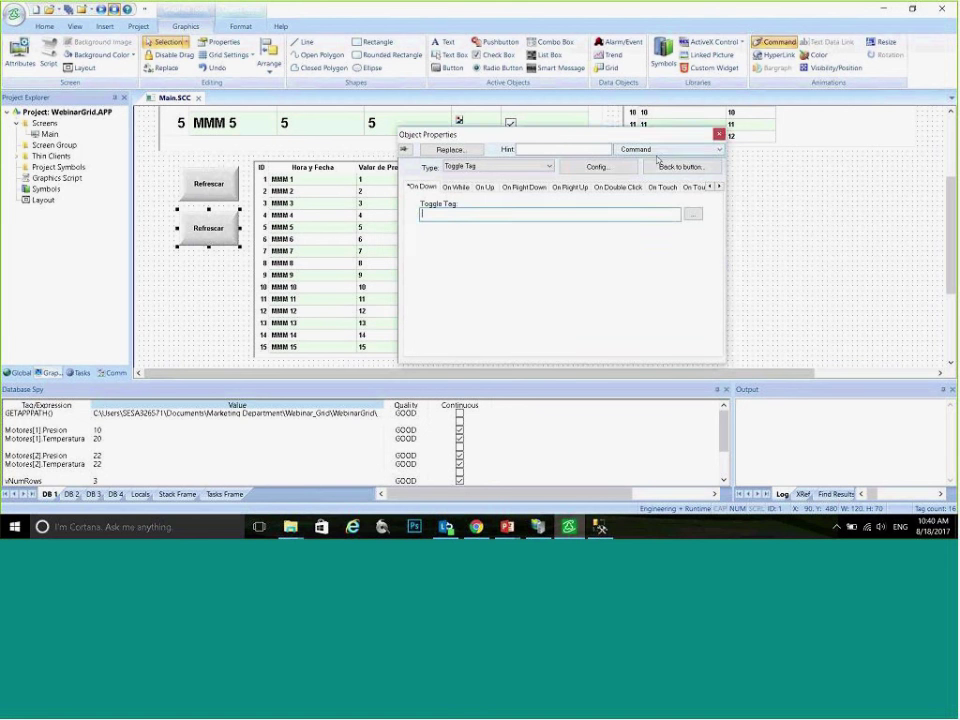
Step: Change the caption of the duplicated button to "Generar data"
left_click(645, 149)
left_click(645, 159)
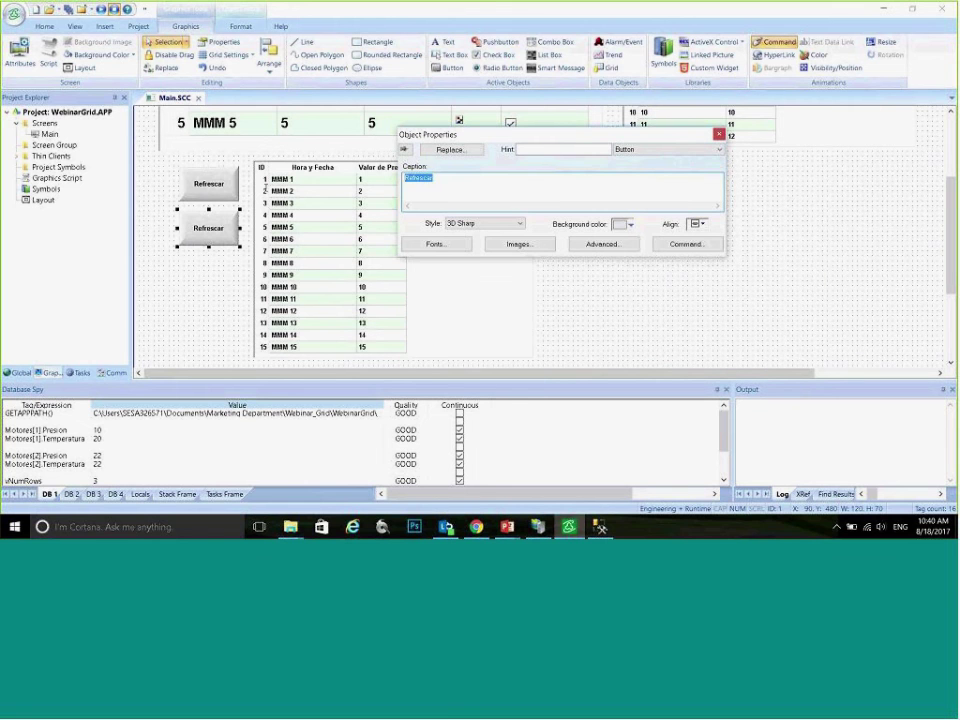
type("Generat")
key("BackSpace")
type("r data")
Step: Set the Generar data button's command type to VBScript and enter the On Down script $bExecute = 1
left_click(670, 245)
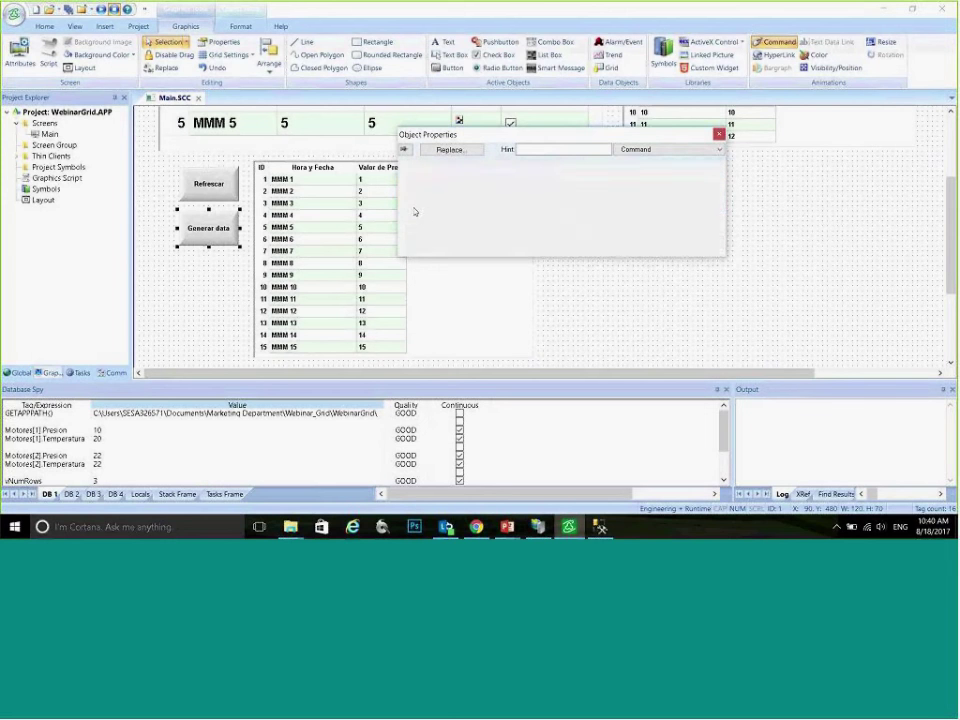
left_click(466, 166)
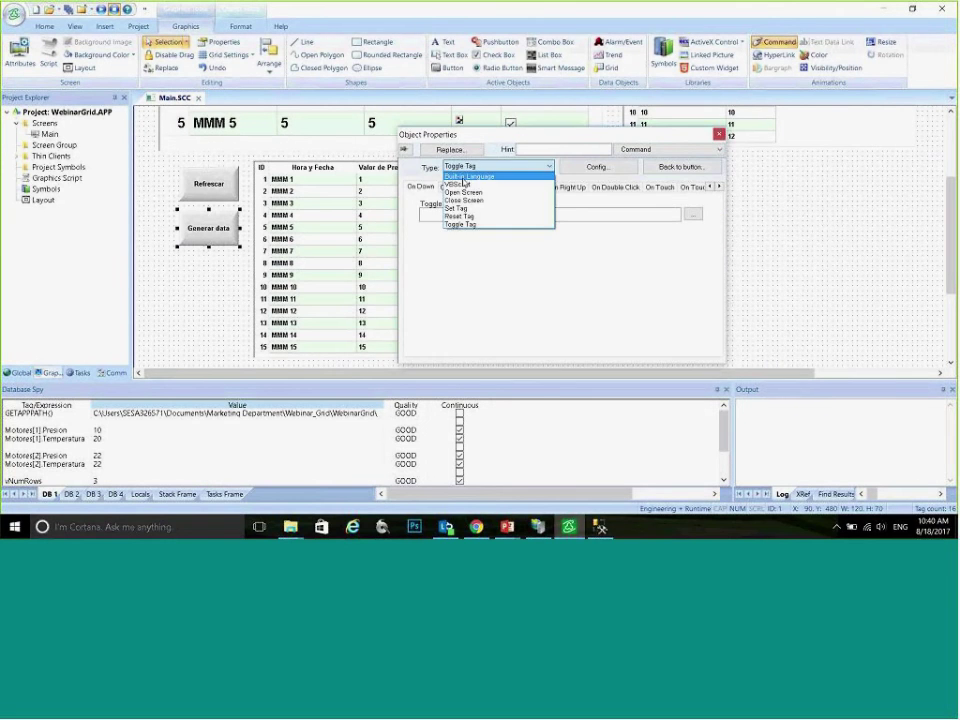
left_click(464, 184)
left_click(466, 241)
type("$")
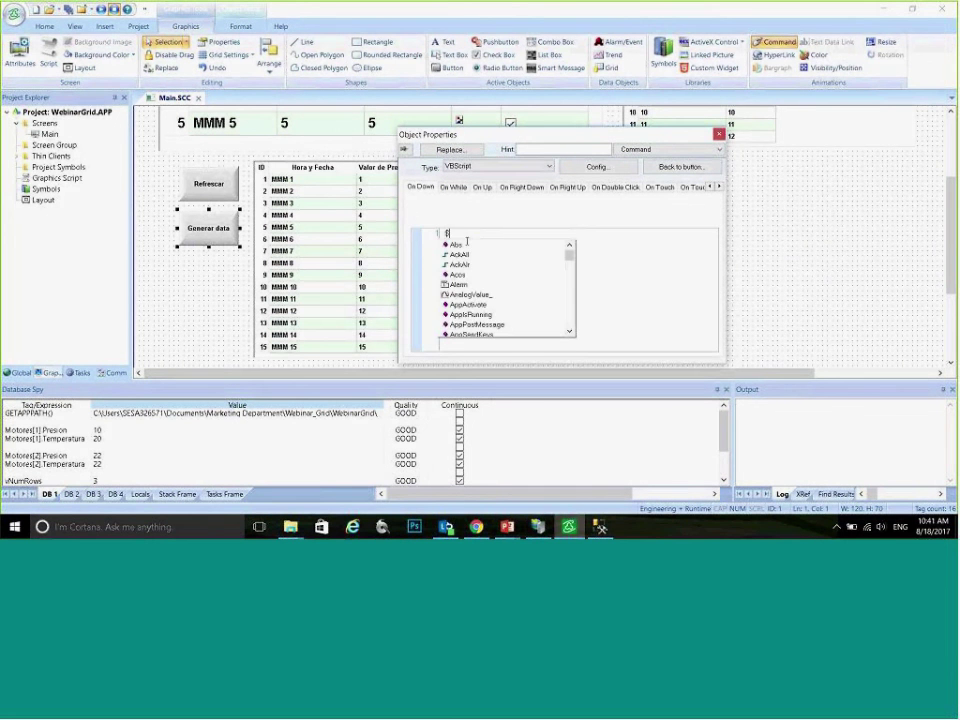
type("be")
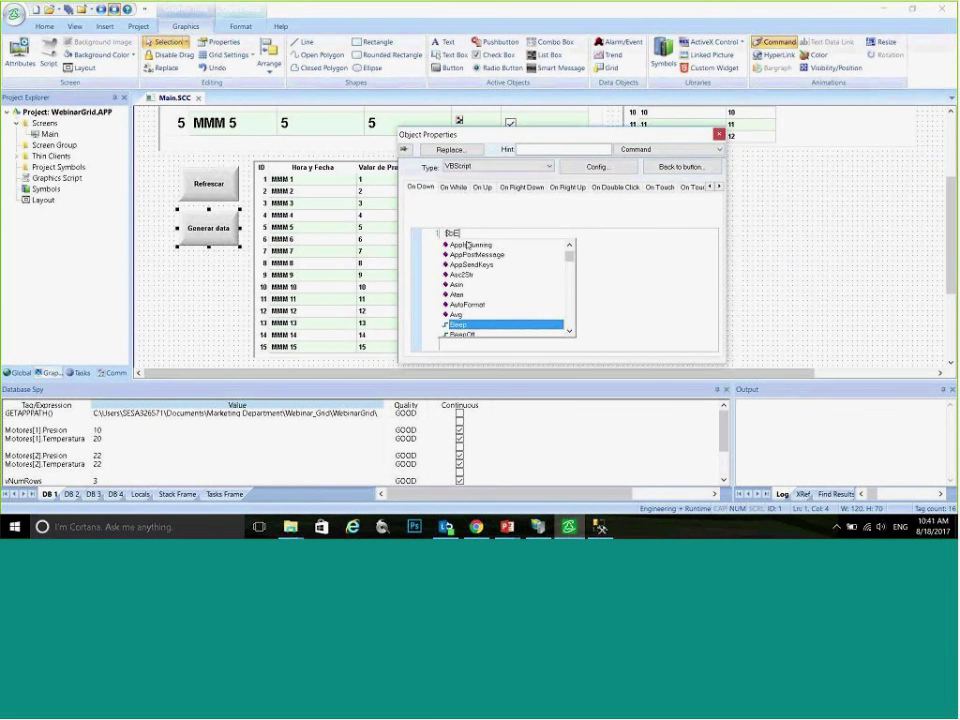
type("xe")
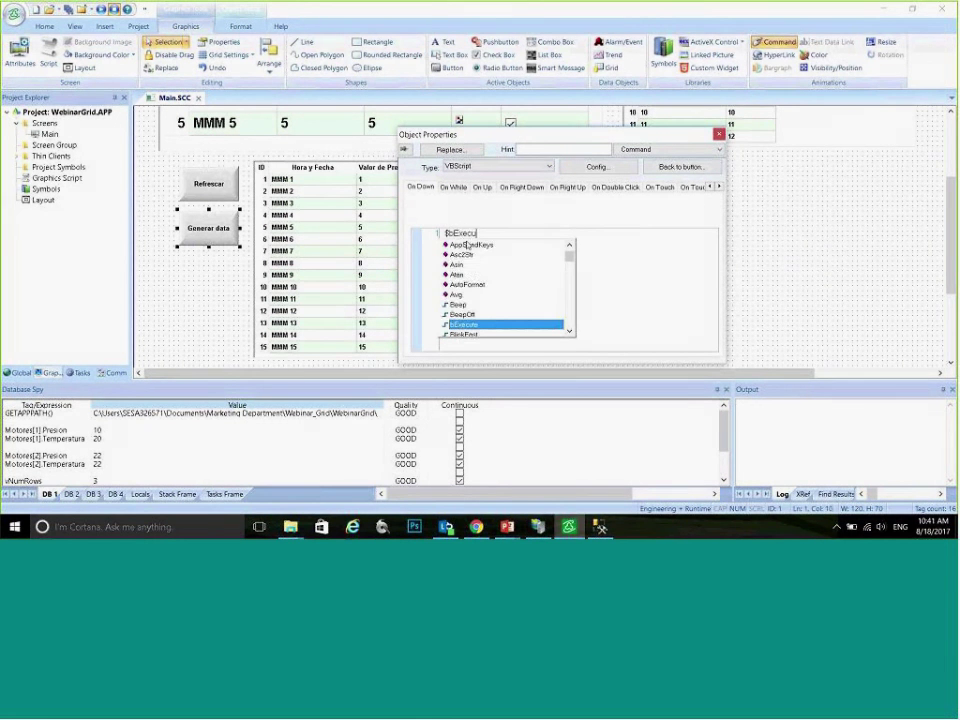
type("cu")
key("Return")
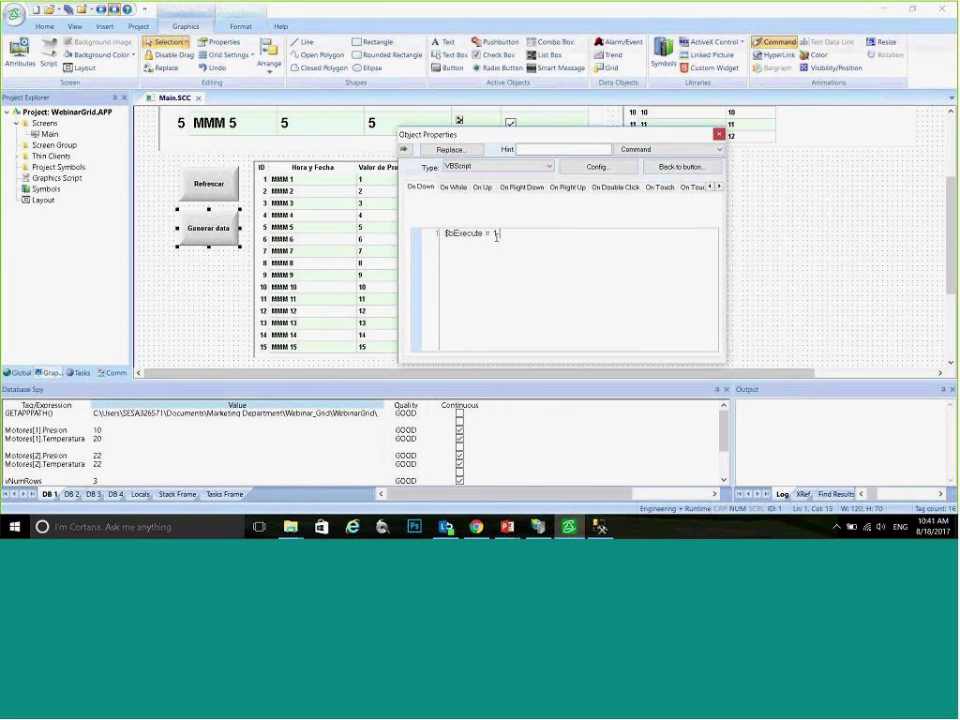
left_click_drag(496, 236, 360, 230)
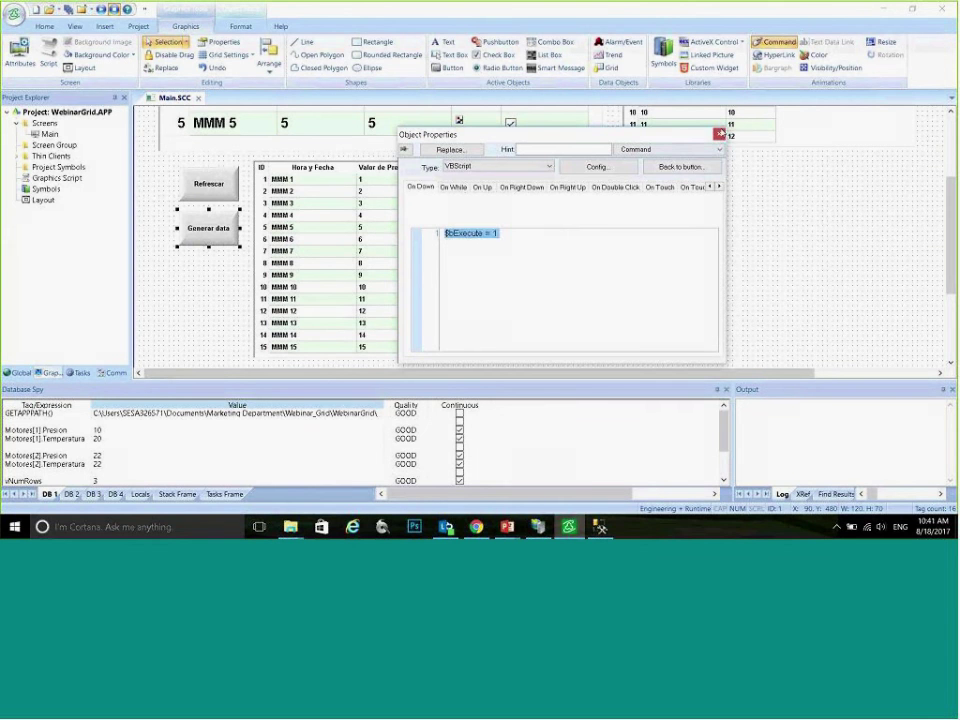
Step: Duplicate the Generar data button below itself, at about X 90, Y 570, and caption the copy "Parar generacion de data"
left_click(217, 250)
left_click_drag(217, 250, 217, 285)
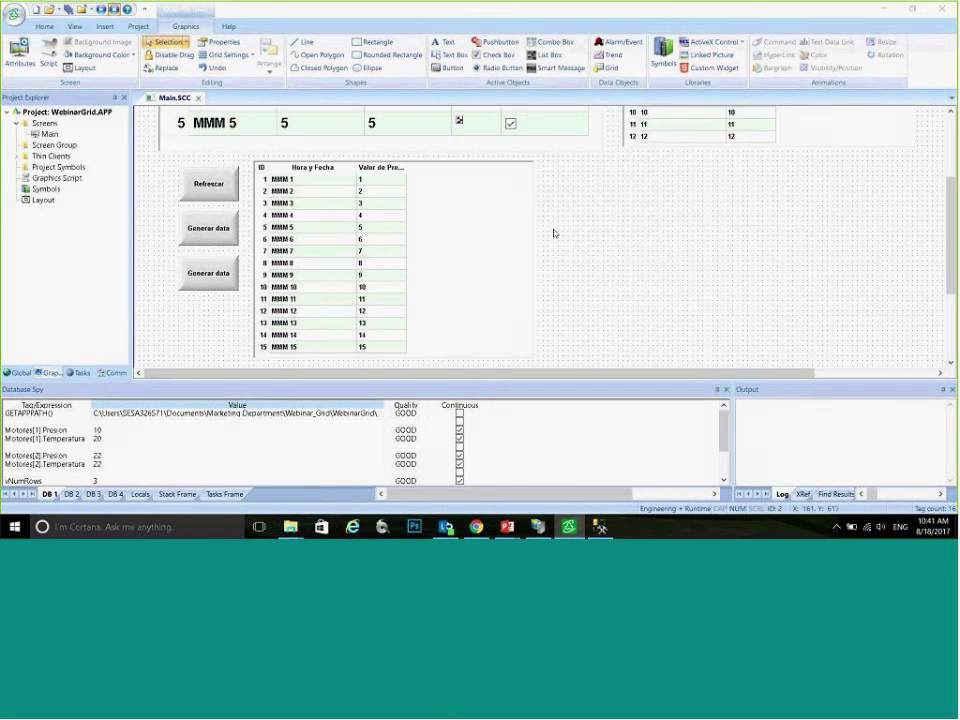
key("alt+Return")
left_click(700, 149)
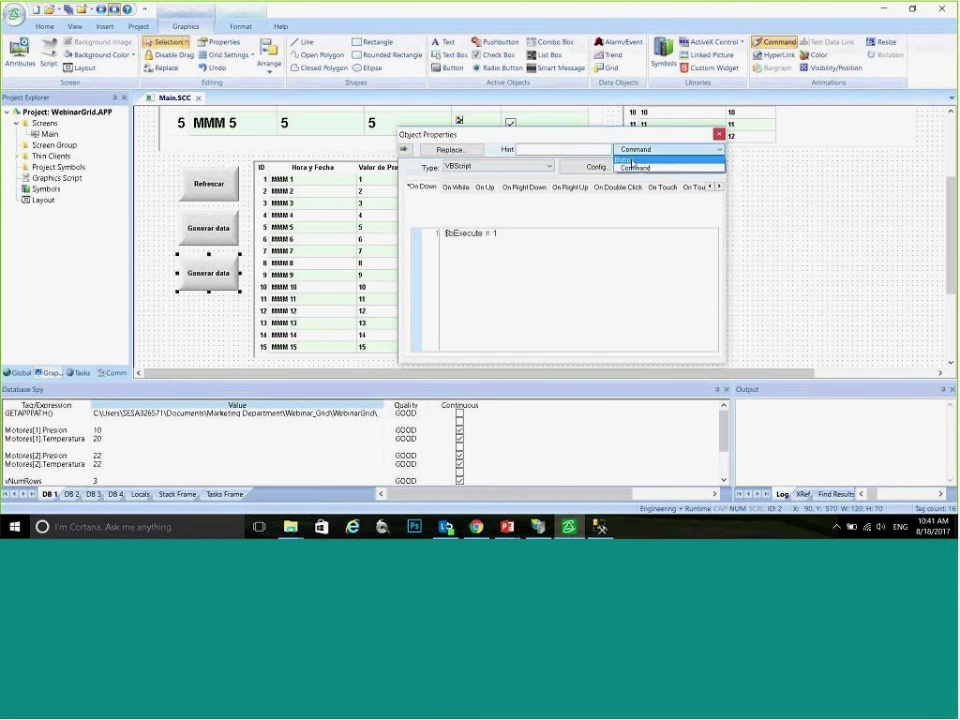
left_click(650, 162)
key("ctrl+a")
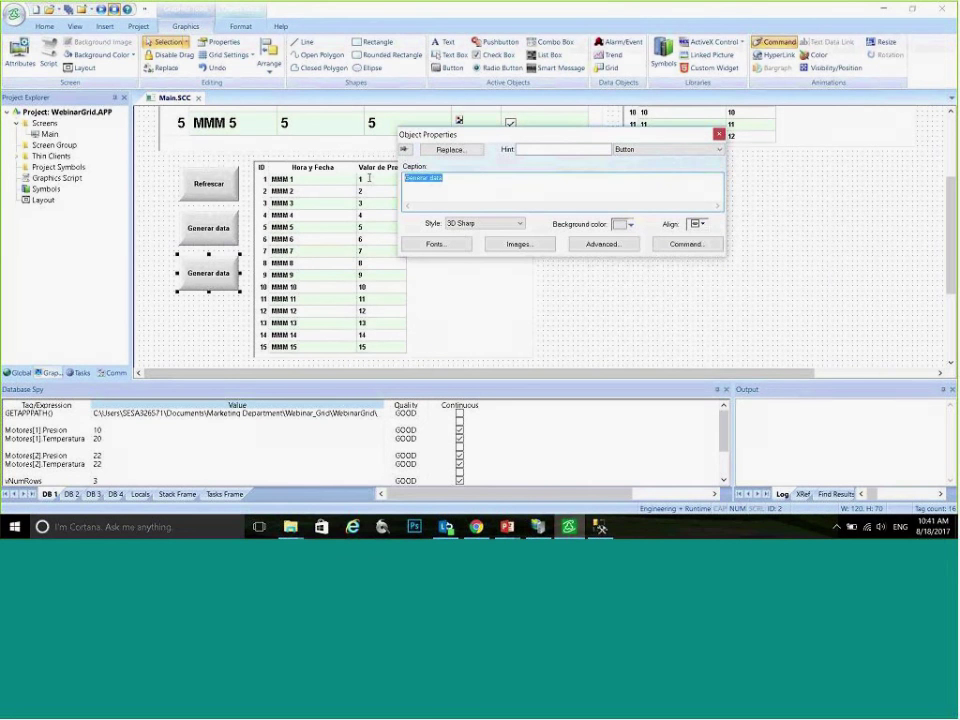
type("Parar")
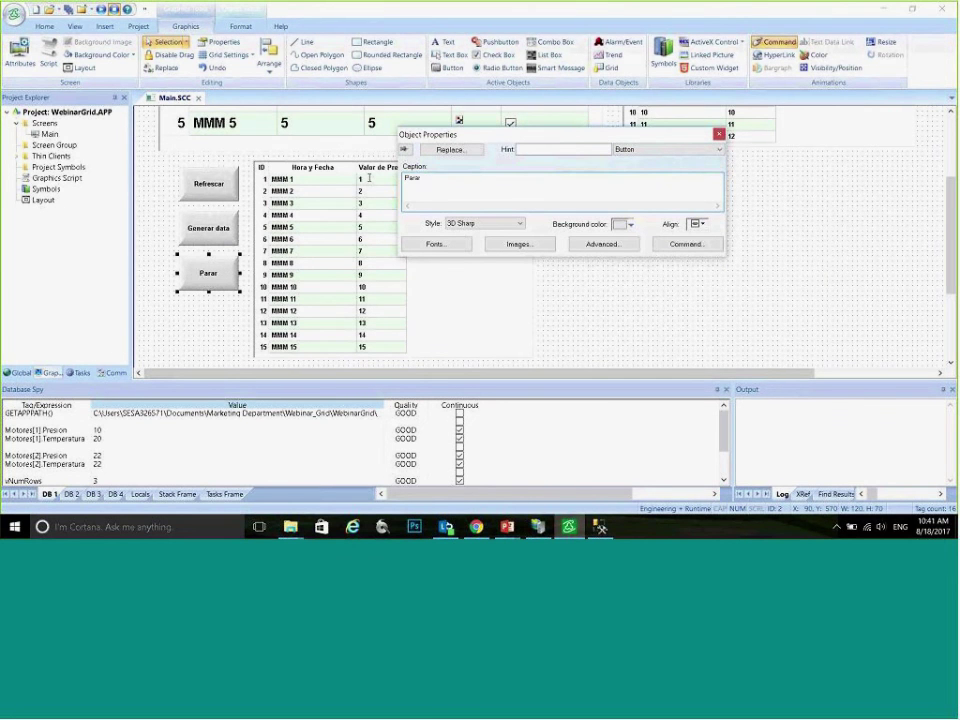
type(" generacion de data")
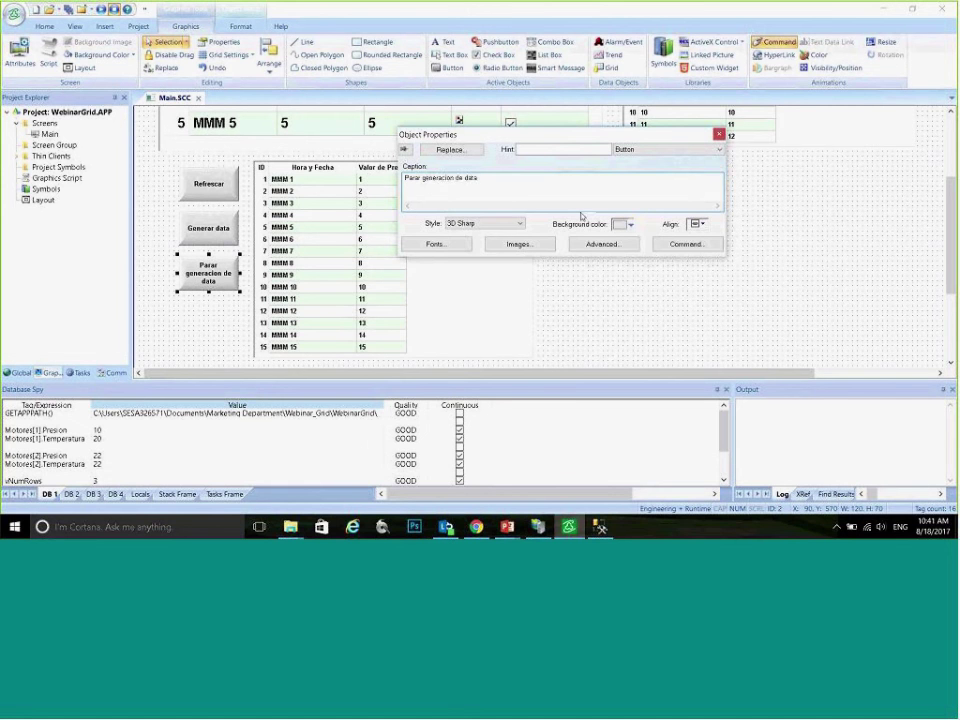
Step: Open the Parar generacion de data button's $bExecute script, close its properties and save the Main screen
left_click(712, 247)
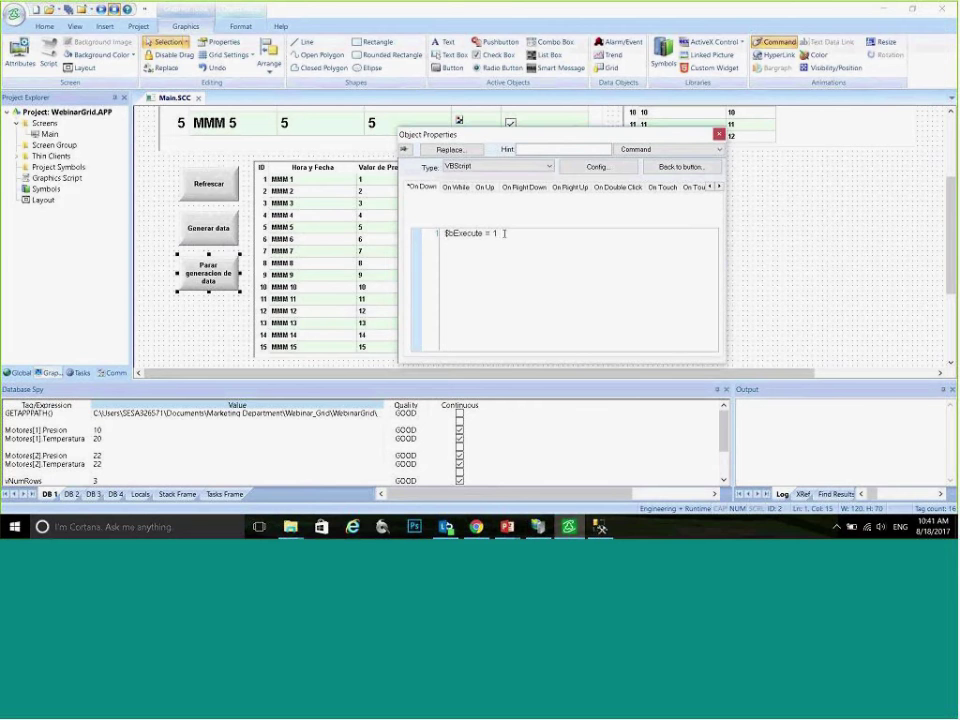
left_click(718, 133)
right_click(125, 74)
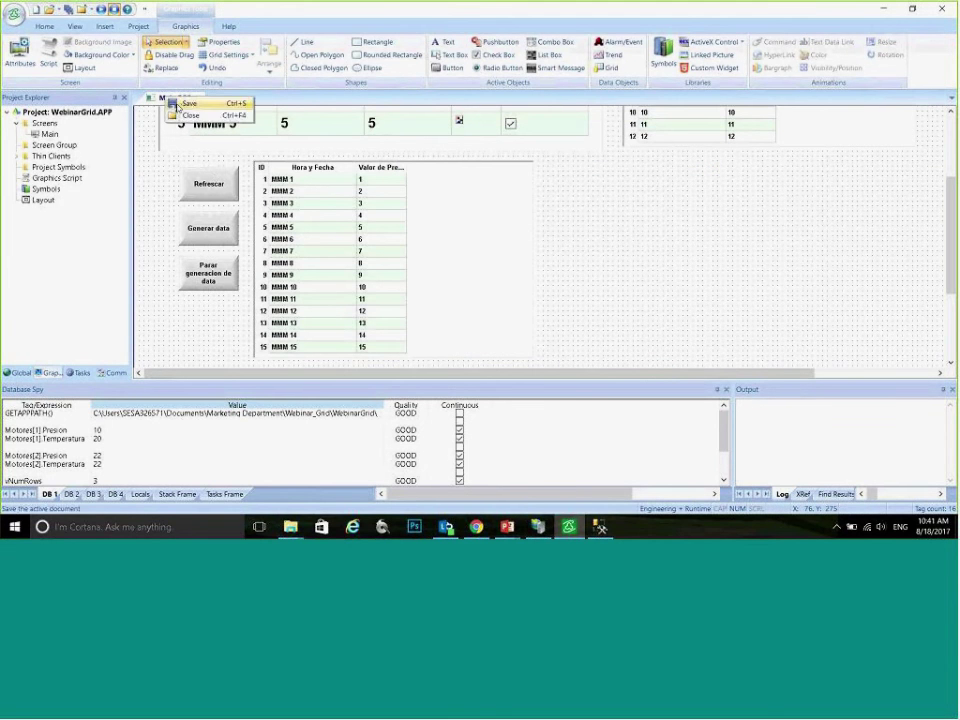
left_click(135, 80)
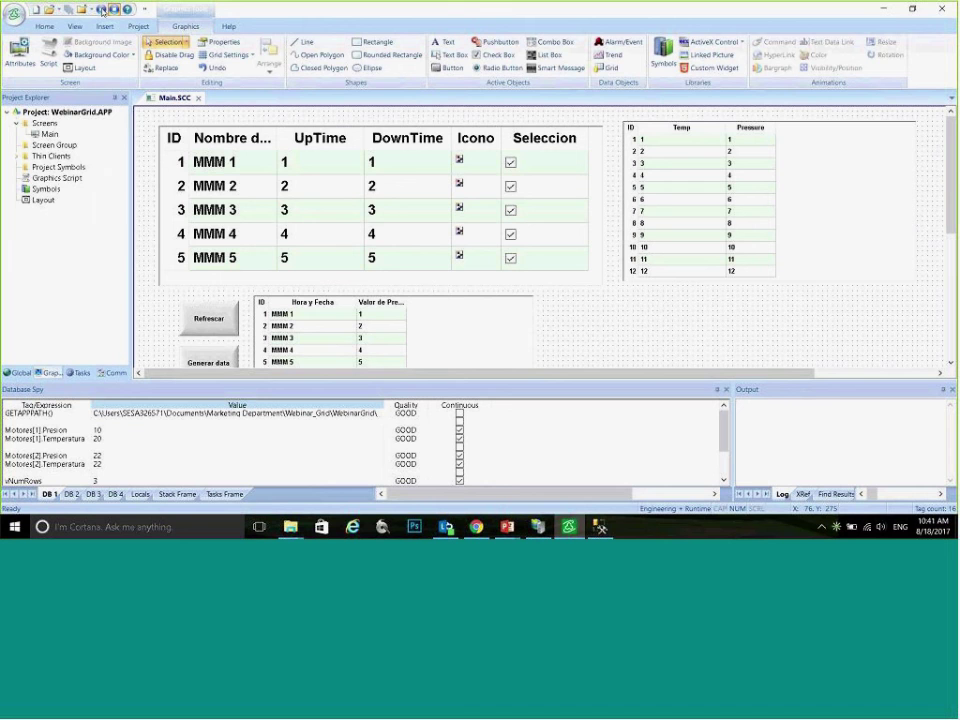
Step: Run the project and look through the TREND001 grid down to its last record
left_click(102, 10)
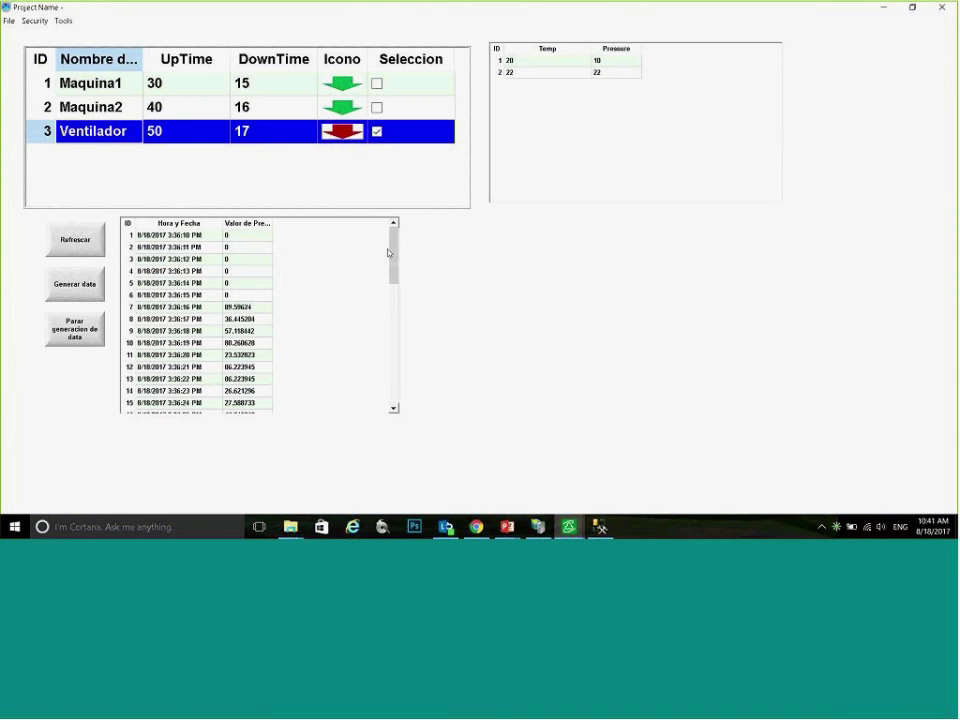
left_click_drag(392, 257, 391, 378)
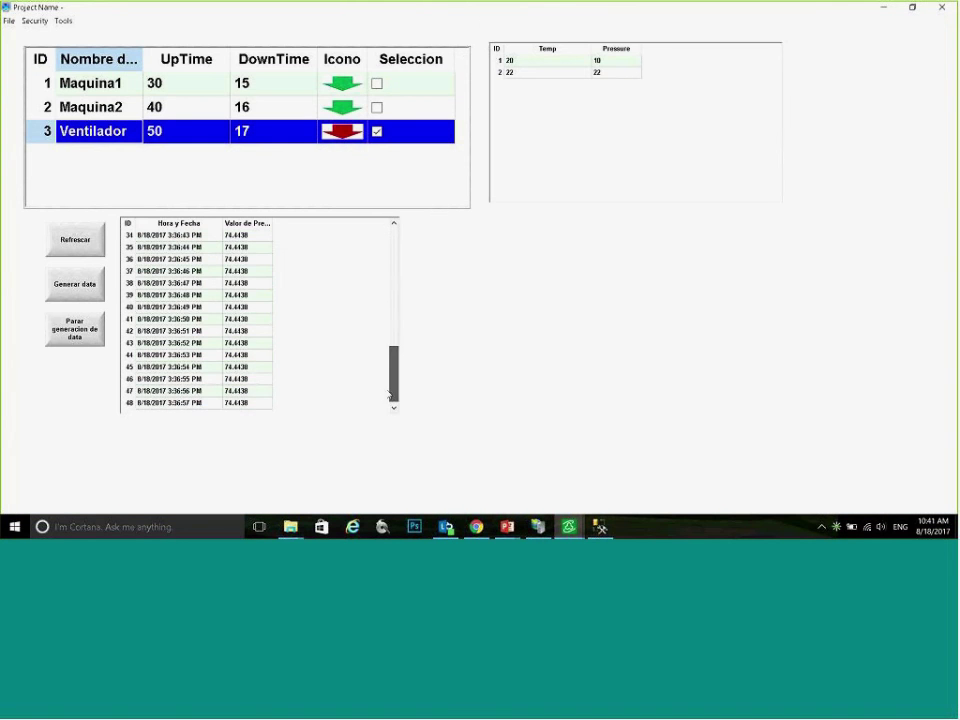
Step: Switch to SQL Server Management Studio, rerun the whole TREND001 SELECT query and examine the returned rows
left_click(598, 526)
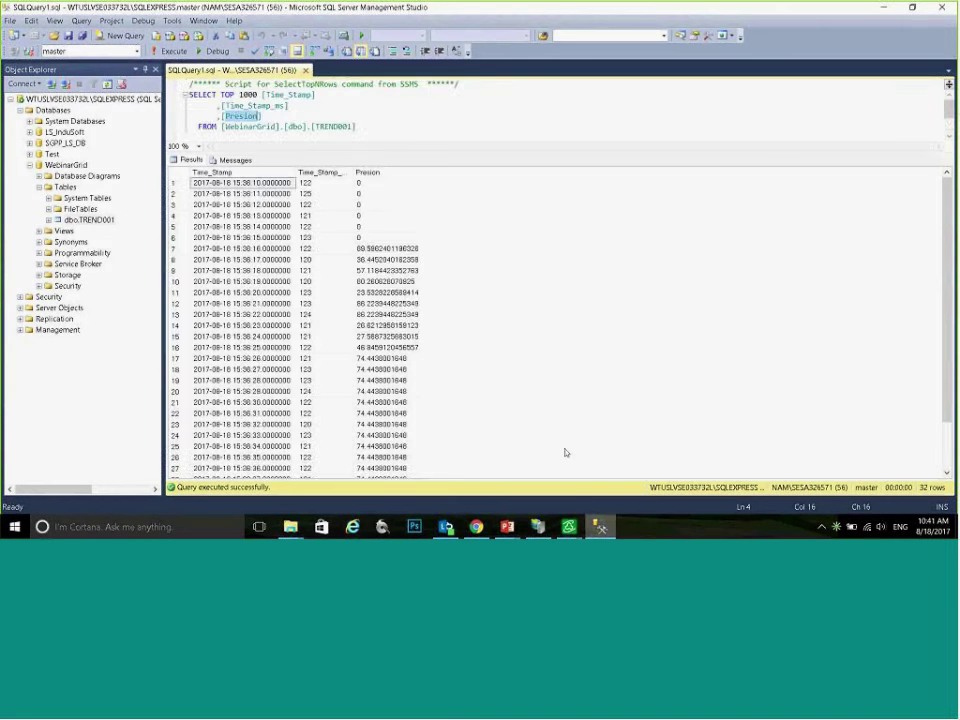
key("F5")
key("F5")
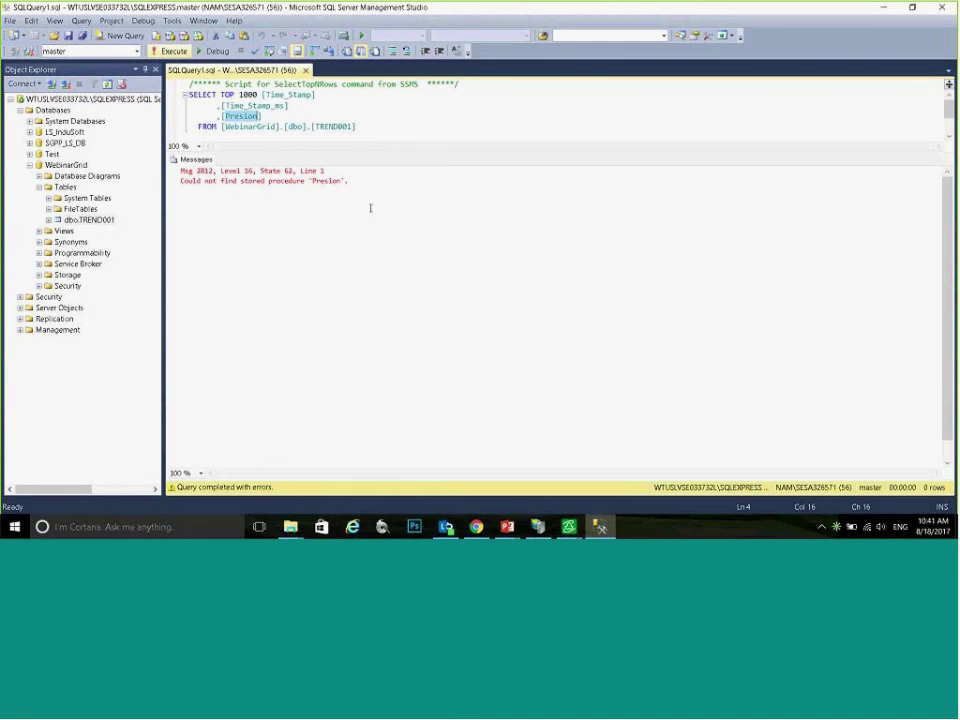
left_click(275, 116)
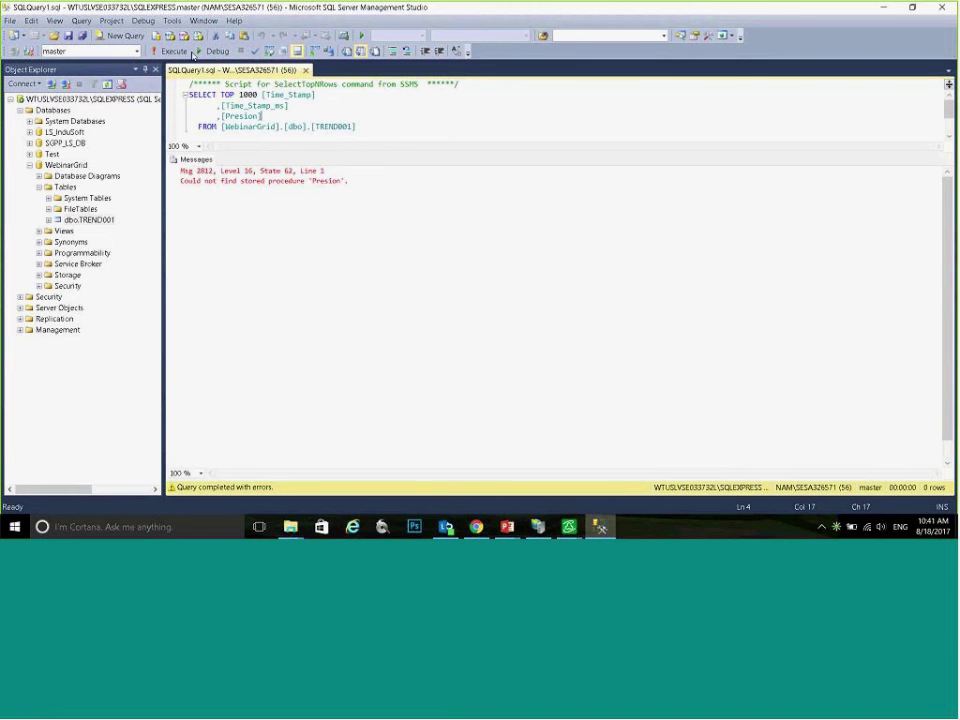
left_click(172, 51)
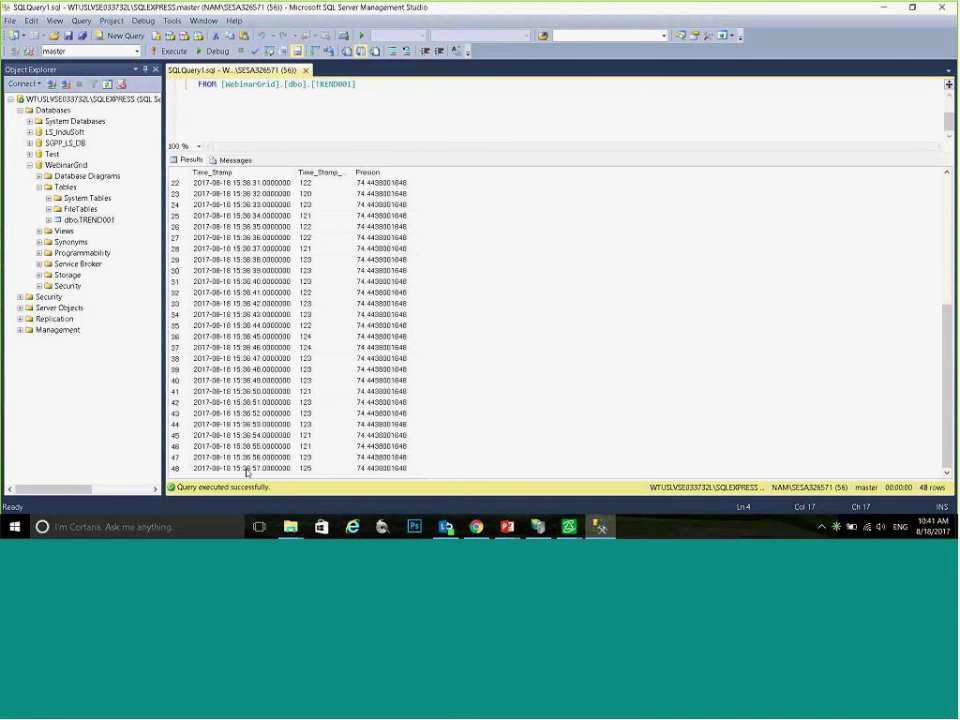
left_click(236, 468)
scroll(290, 320, "up", 3)
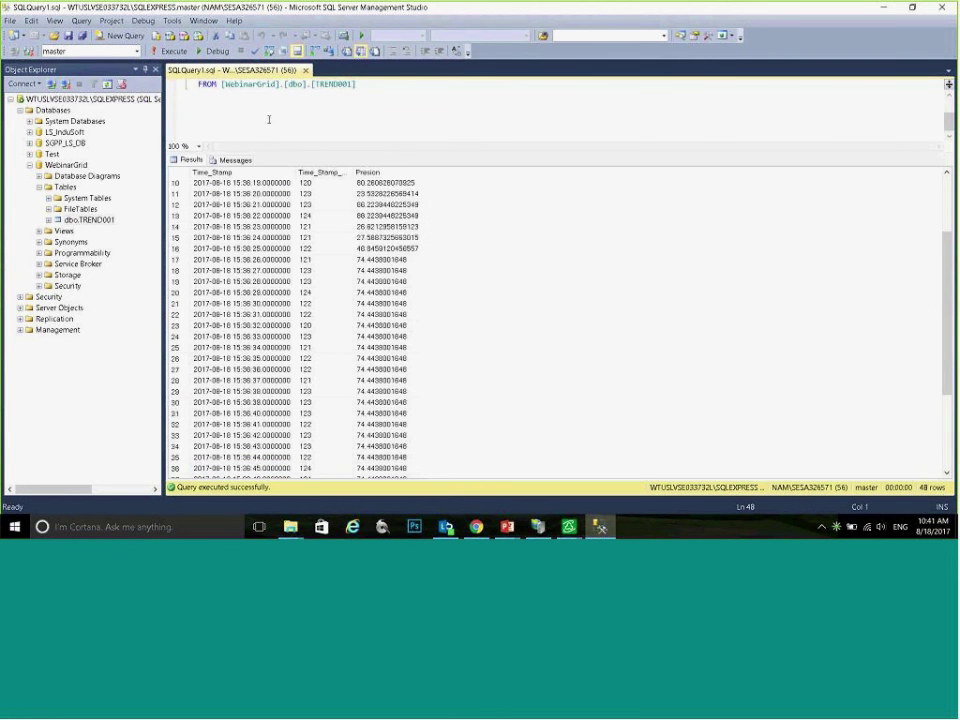
Step: Switch to the running project, start generating data with Generar data, and refresh the TREND001 grid to examine the new records
scroll(476, 441, "down", 2)
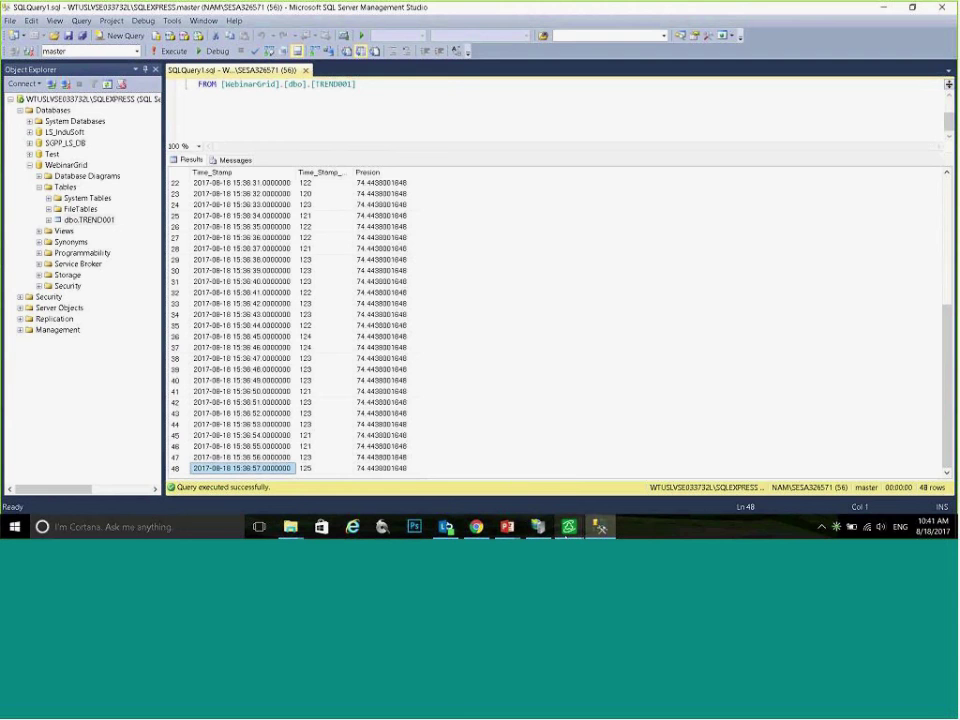
mouse_move(570, 527)
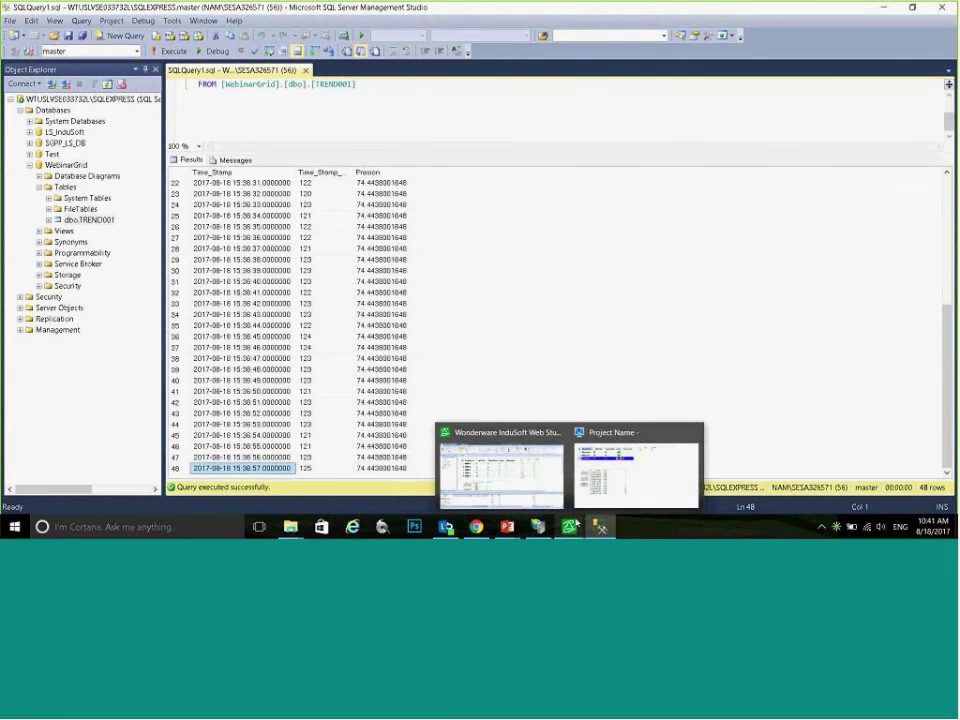
left_click(636, 468)
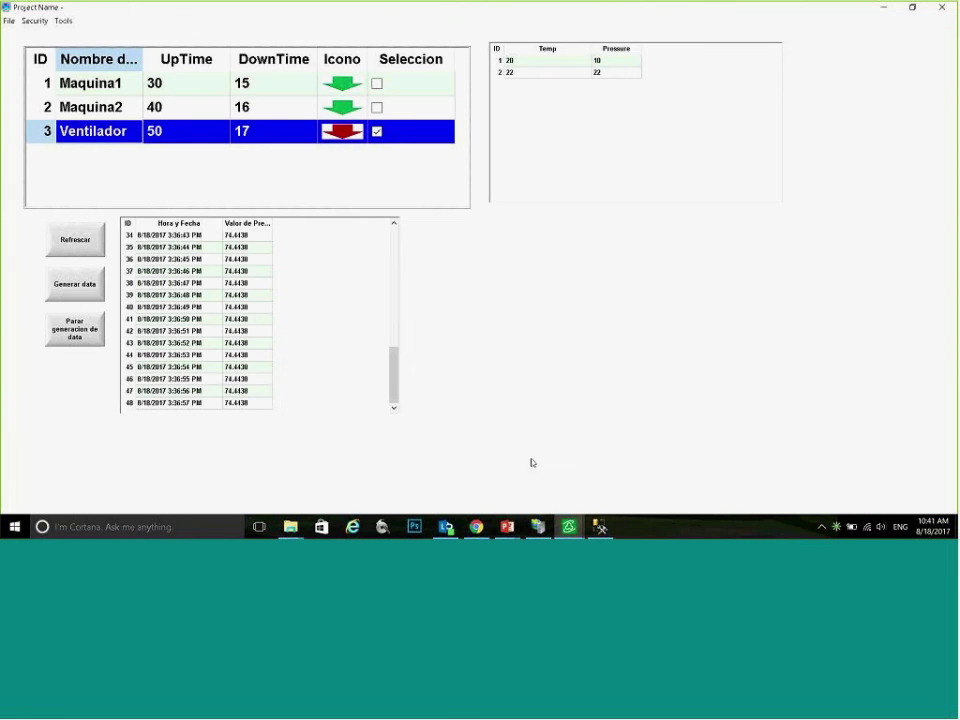
left_click(75, 293)
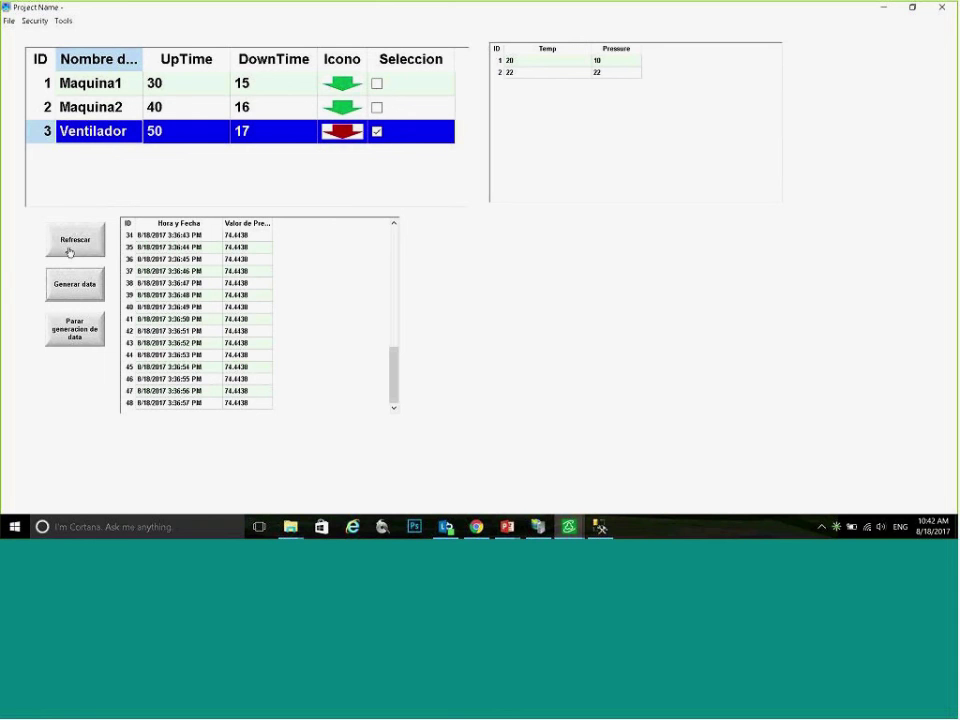
left_click(74, 248)
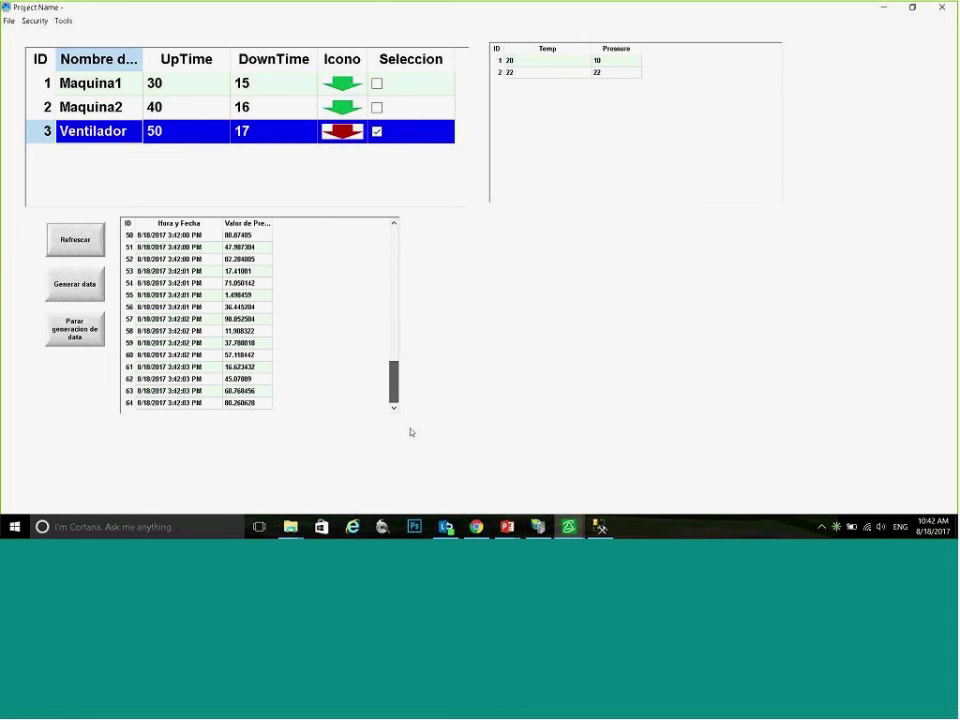
scroll(405, 377, "up", 2)
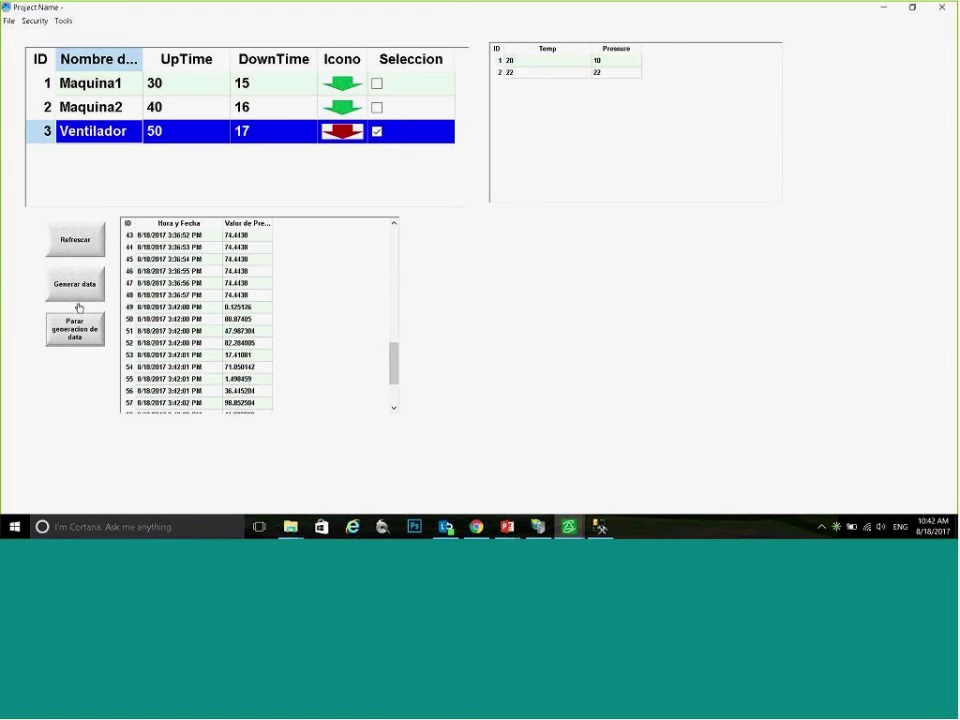
Step: Stop the data generation, refresh the TREND001 grid again and look through its records from the last back to the first
left_click(77, 245)
scroll(405, 339, "down", 12)
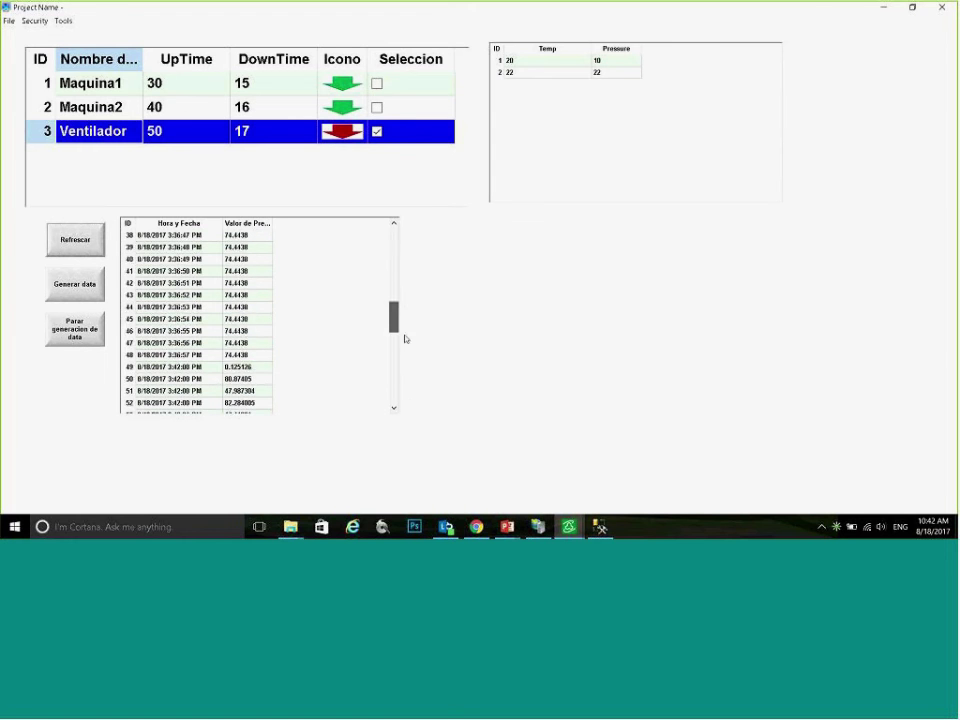
scroll(405, 339, "down", 12)
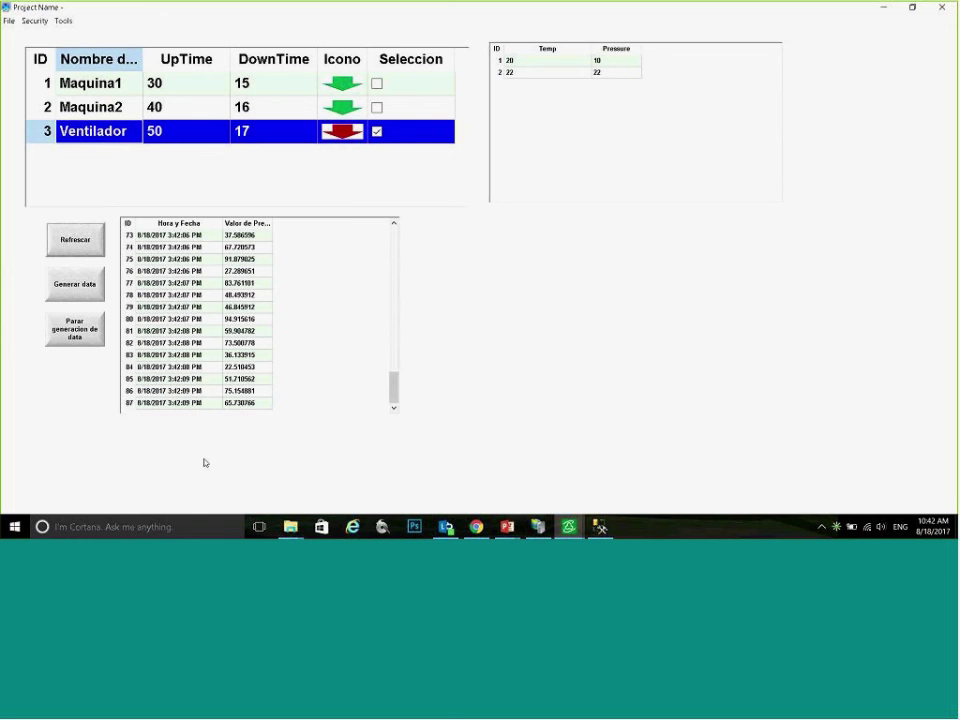
scroll(192, 358, "up", 20)
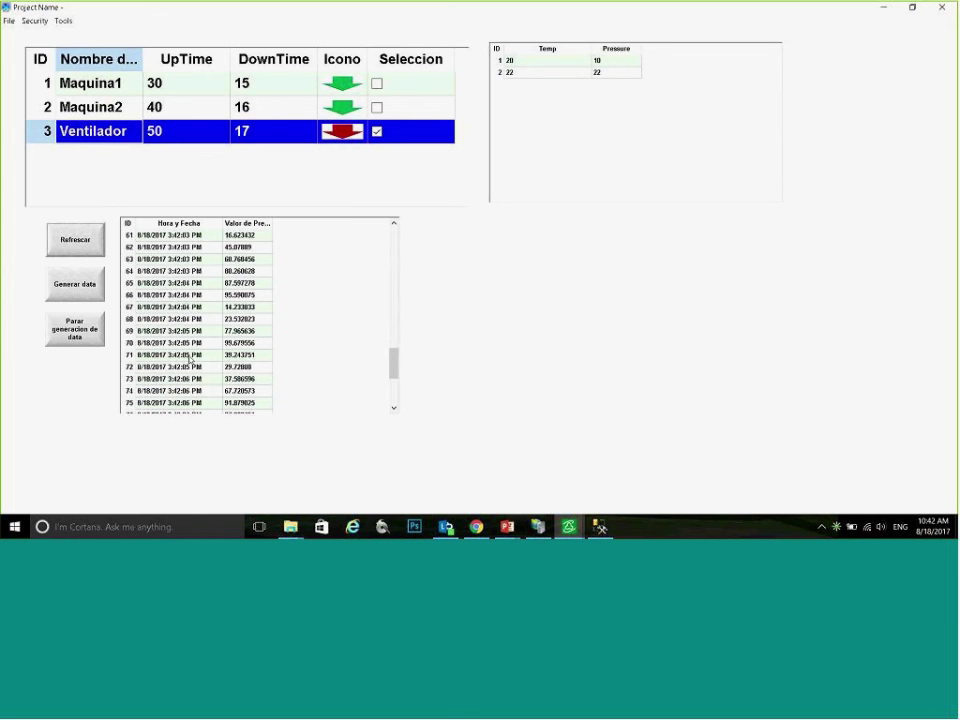
scroll(189, 357, "down", 6)
scroll(189, 358, "down", 16)
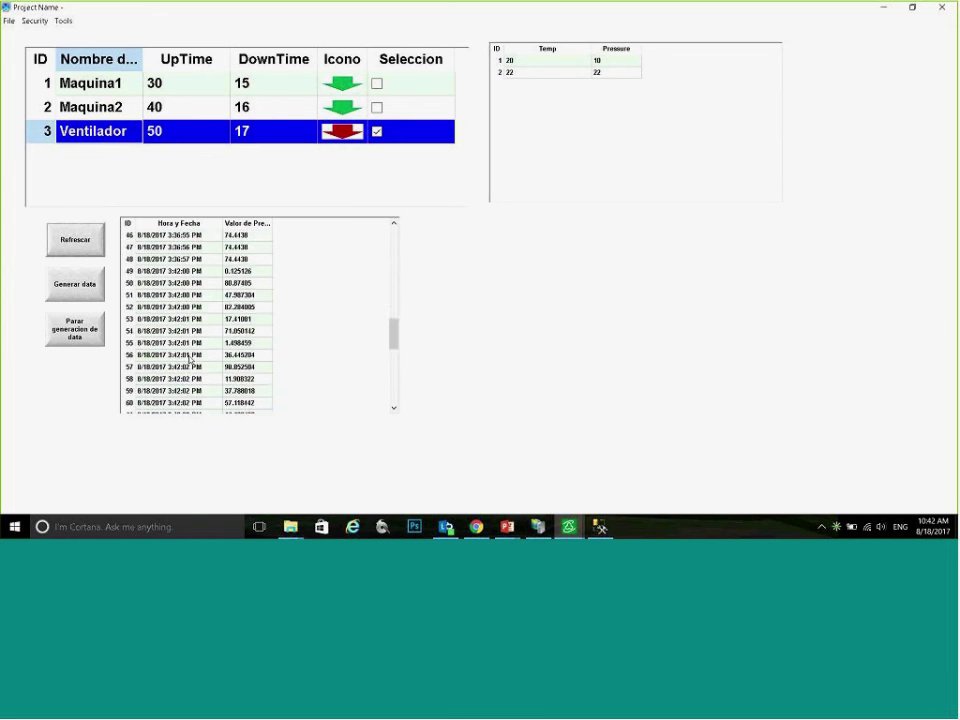
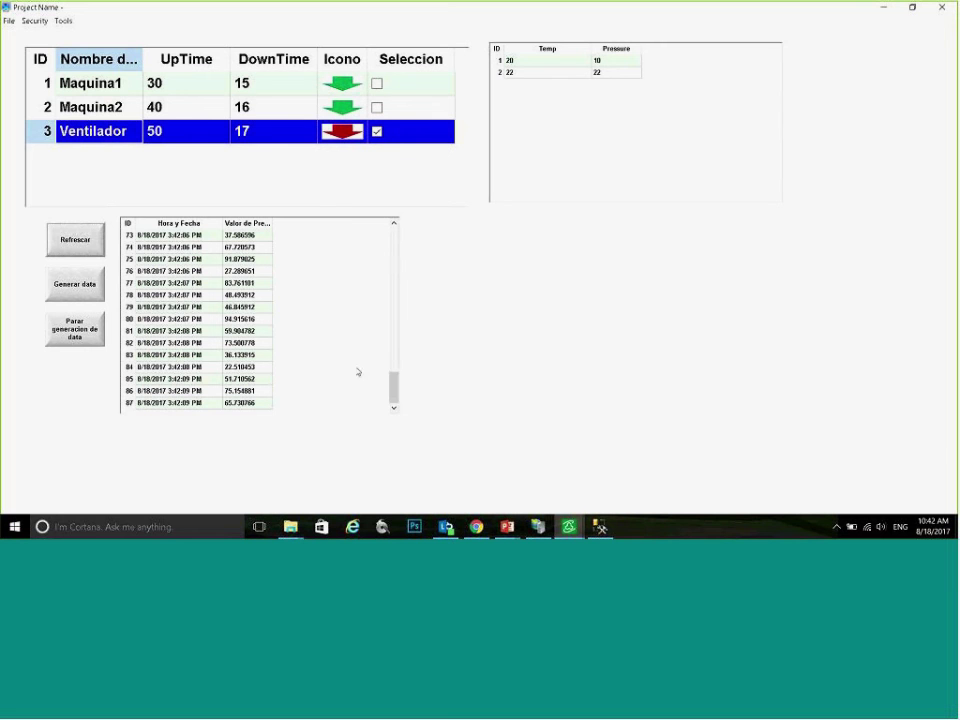
left_click_drag(393, 388, 393, 240)
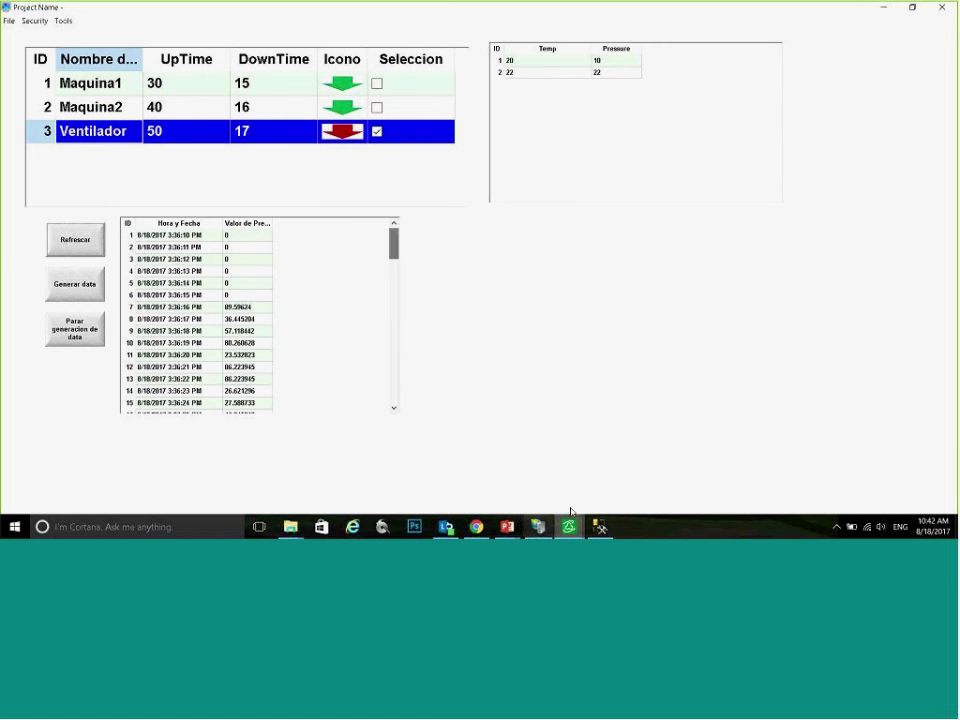
Step: Switch to SQL Server Management Studio and enlarge the query editor so the whole TREND001 SELECT query shows
left_click(600, 526)
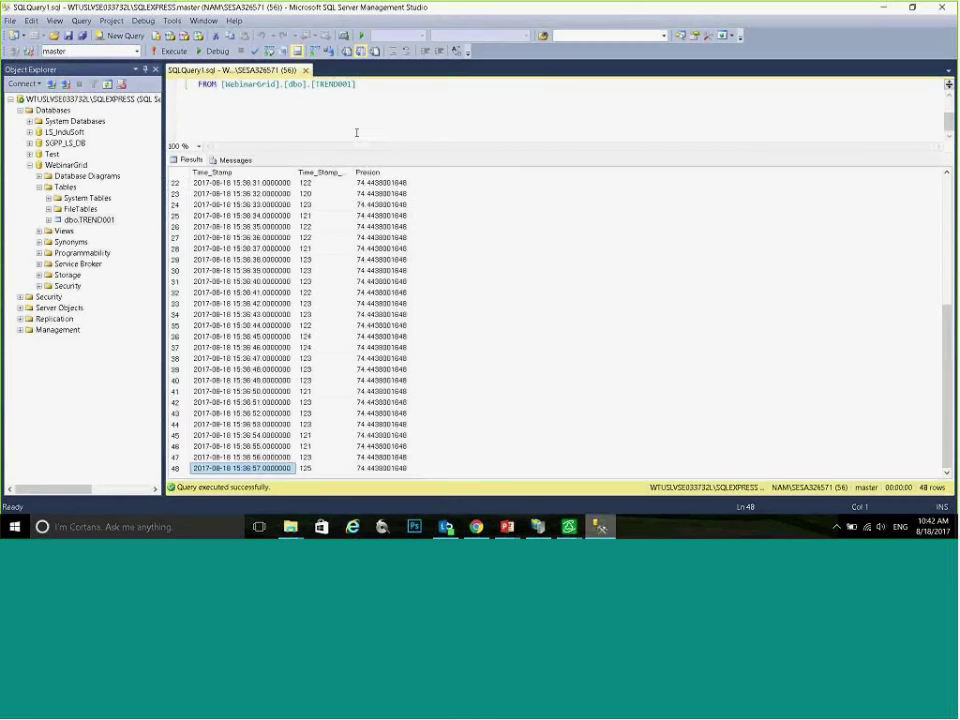
scroll(428, 216, "up", 3)
scroll(437, 223, "down", 3)
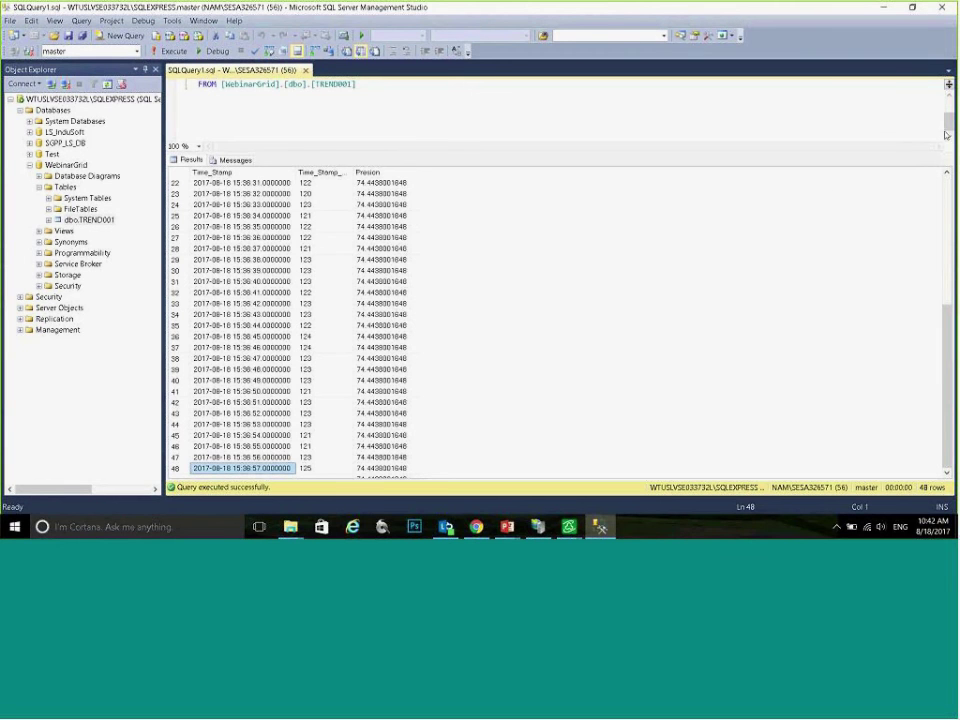
scroll(946, 134, "up", 1)
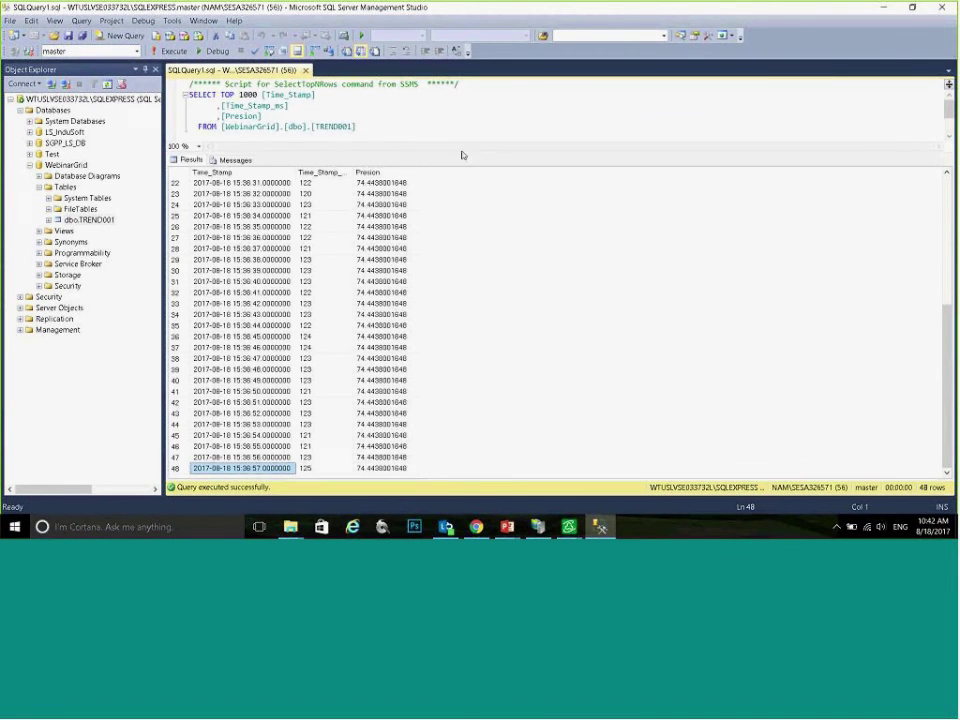
left_click_drag(463, 152, 463, 257)
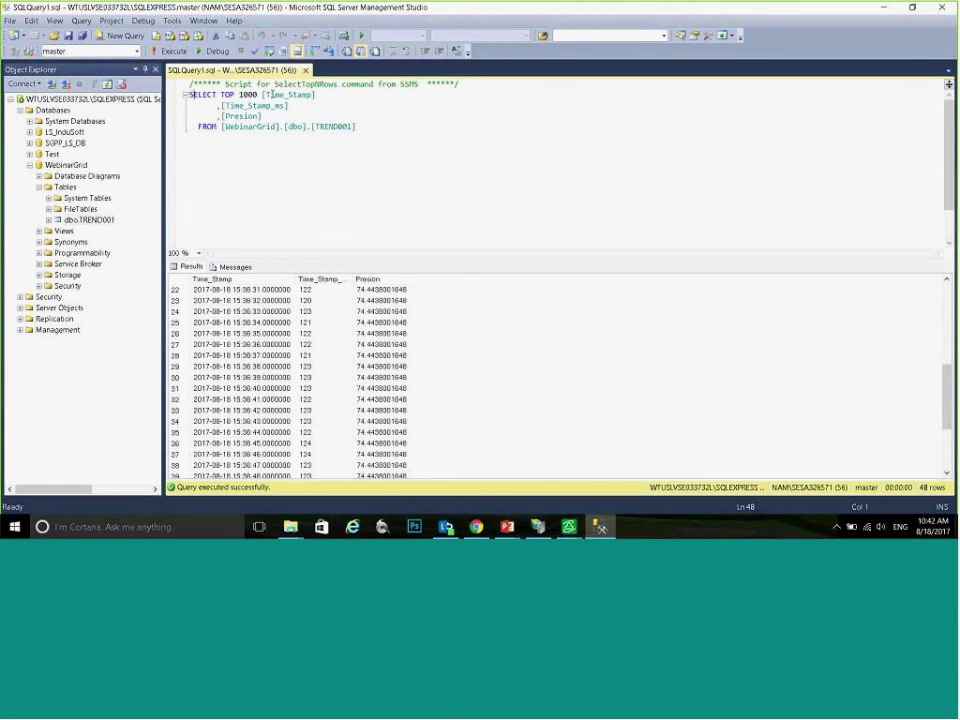
Step: Examine the SELECT query's column list and its FROM clause with the WebinarGrid database and TREND001 table
left_click_drag(189, 94, 368, 132)
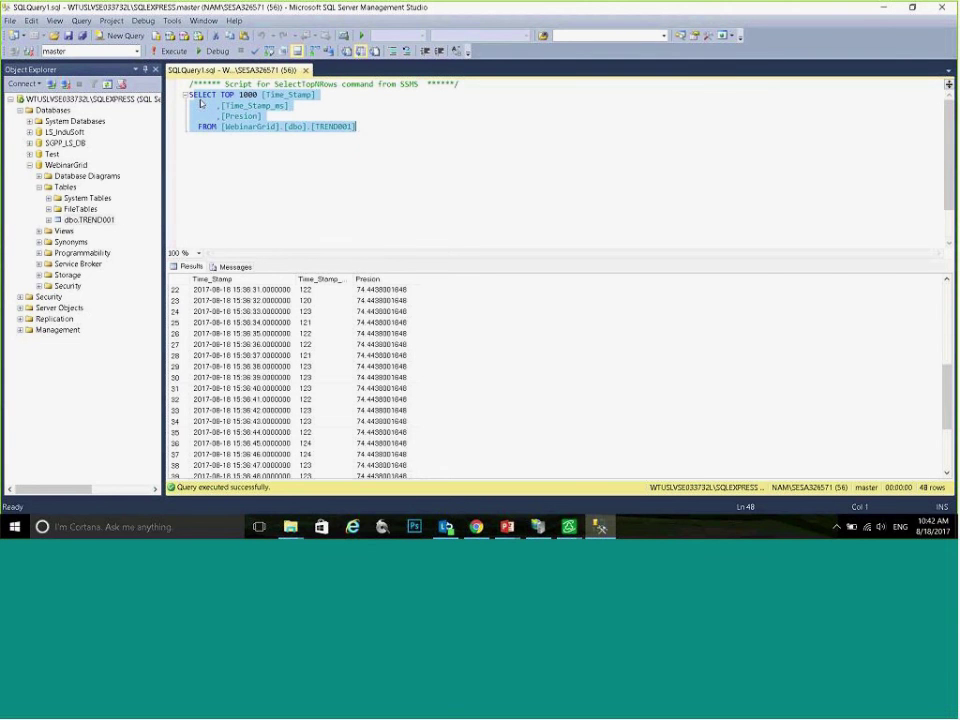
left_click(273, 113)
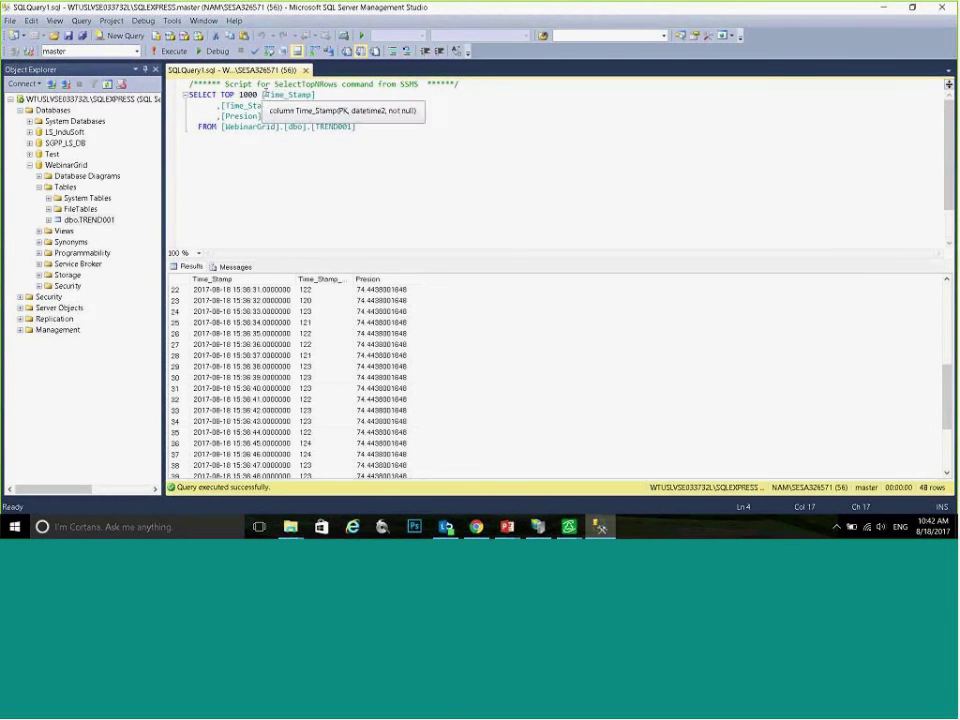
left_click(279, 105)
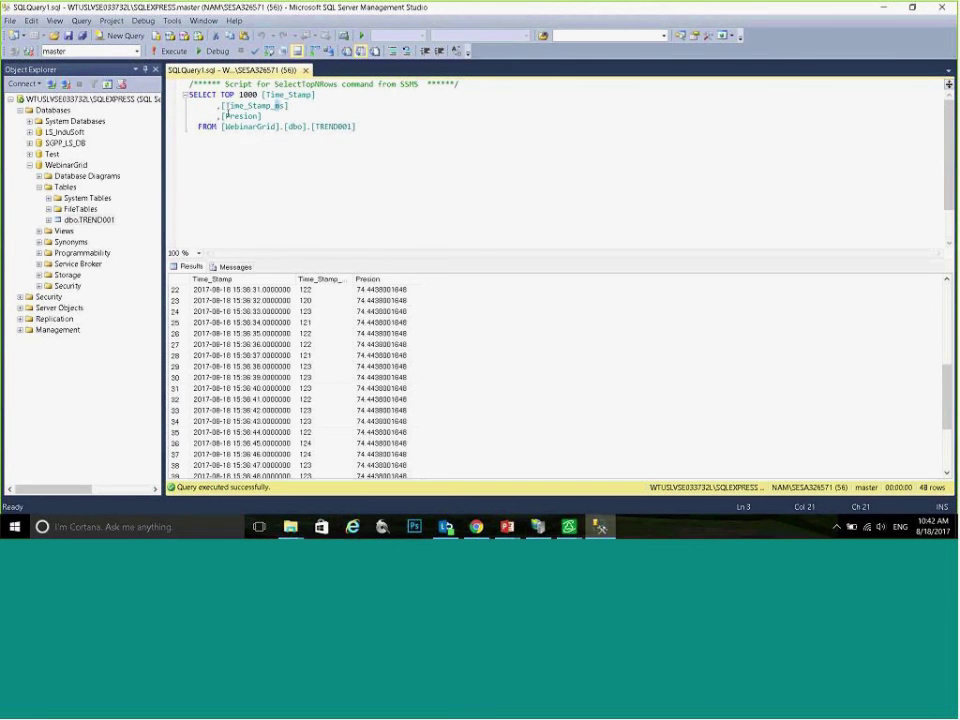
left_click_drag(225, 127, 260, 127)
left_click_drag(318, 127, 349, 127)
left_click(359, 170)
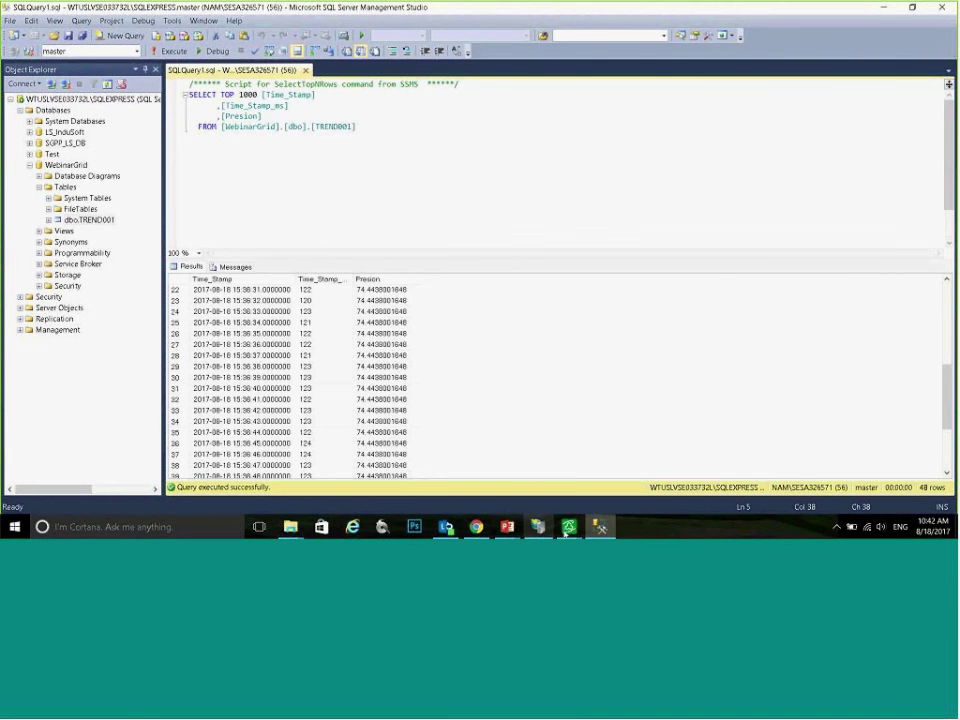
mouse_move(566, 533)
left_click_drag(356, 126, 189, 94)
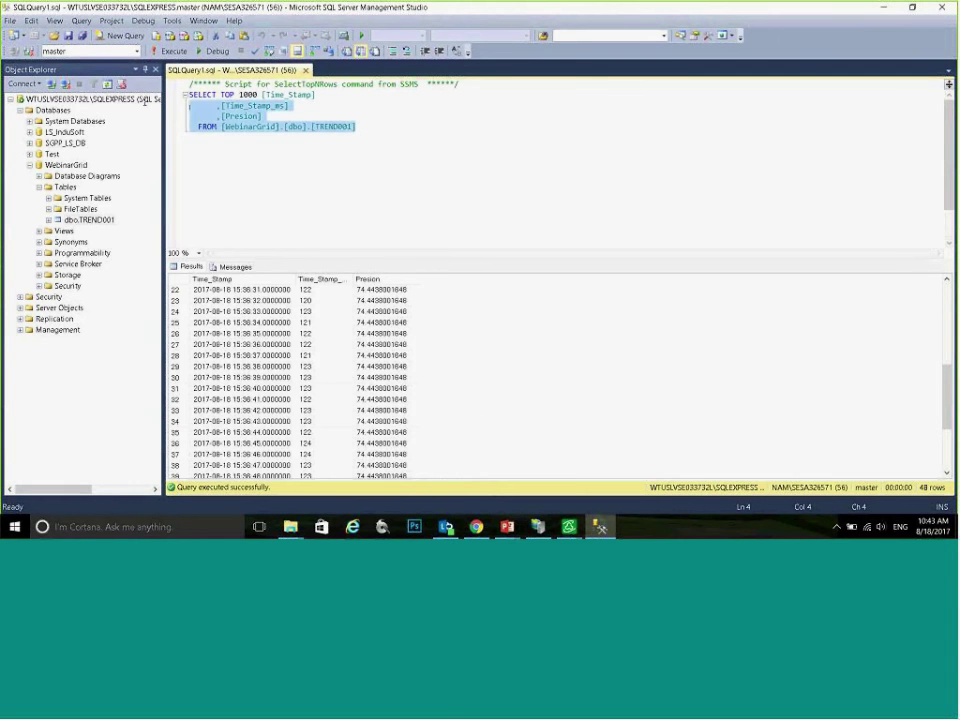
Step: Switch to the InduSoft Web Studio editor and open the properties of the TREND001 grid on the Main screen
mouse_move(568, 527)
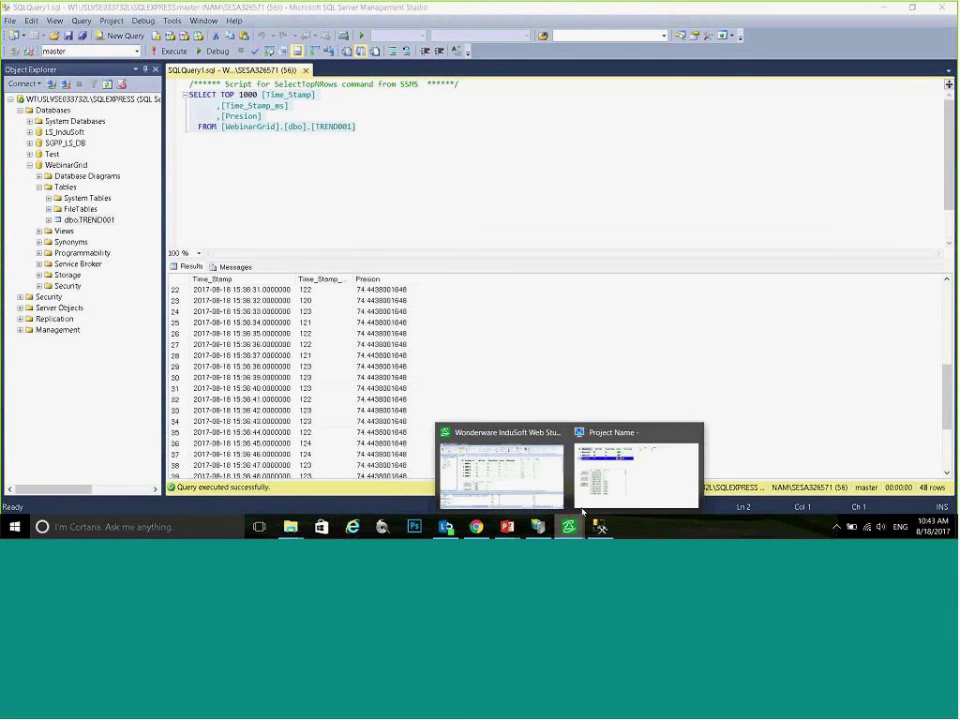
left_click(590, 490)
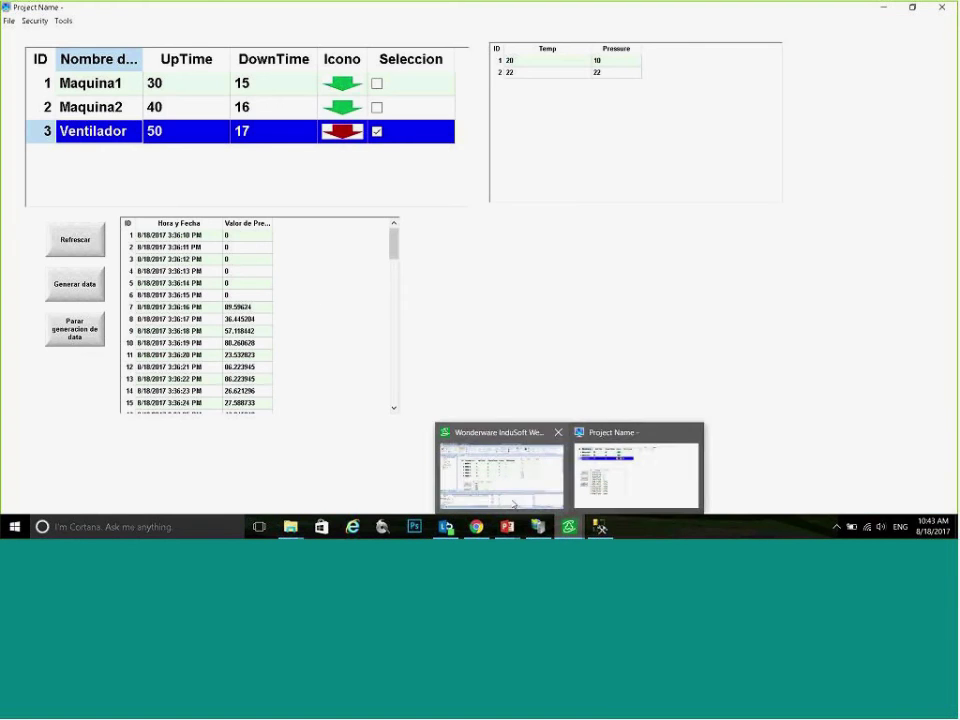
left_click(497, 467)
double_click(392, 314)
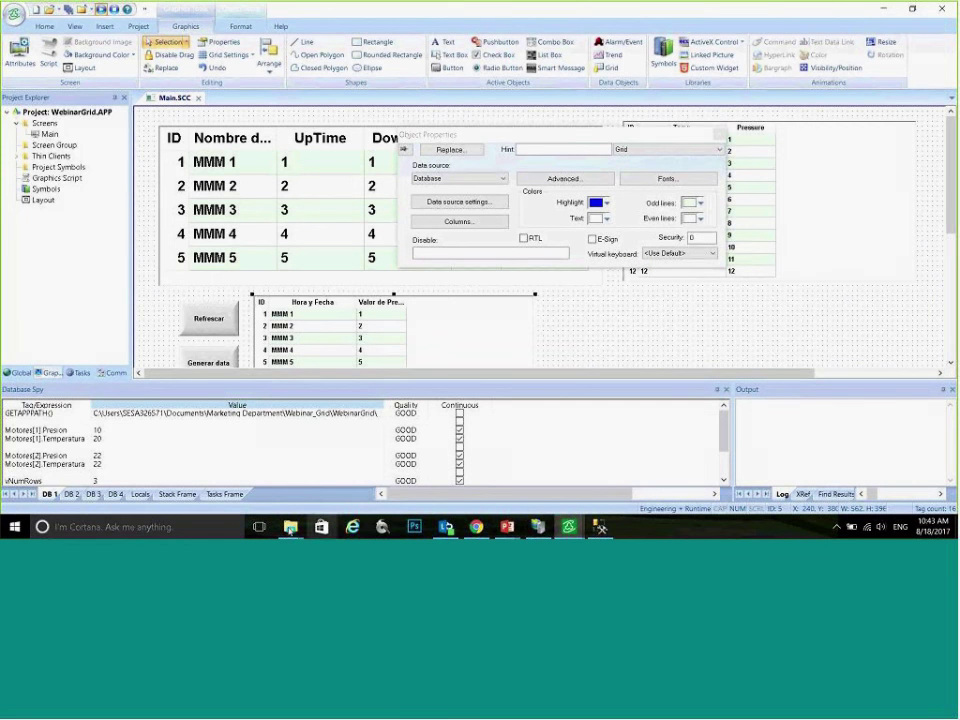
Step: Open Notepad++, create a new document and move its window below the grid's Object Properties
key("super")
type("notepad")
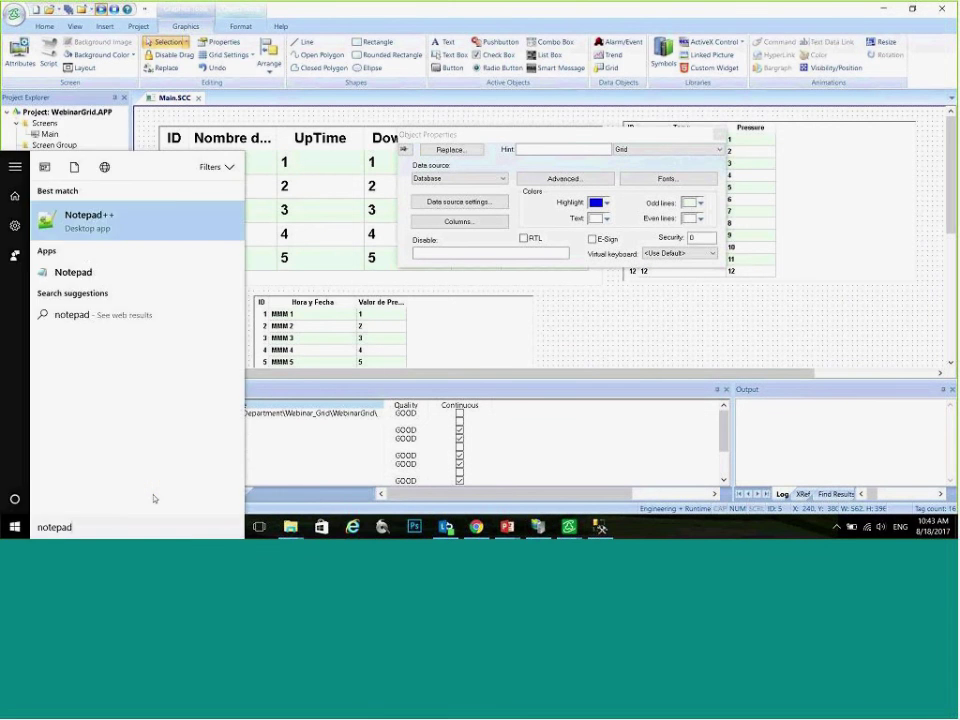
key("Return")
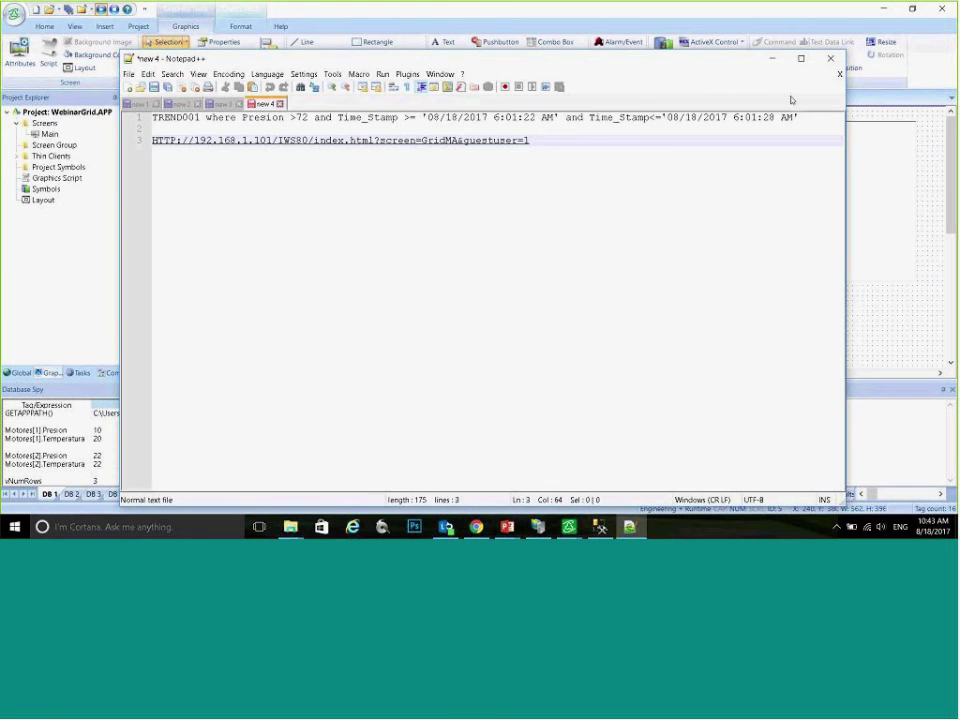
left_click(131, 89)
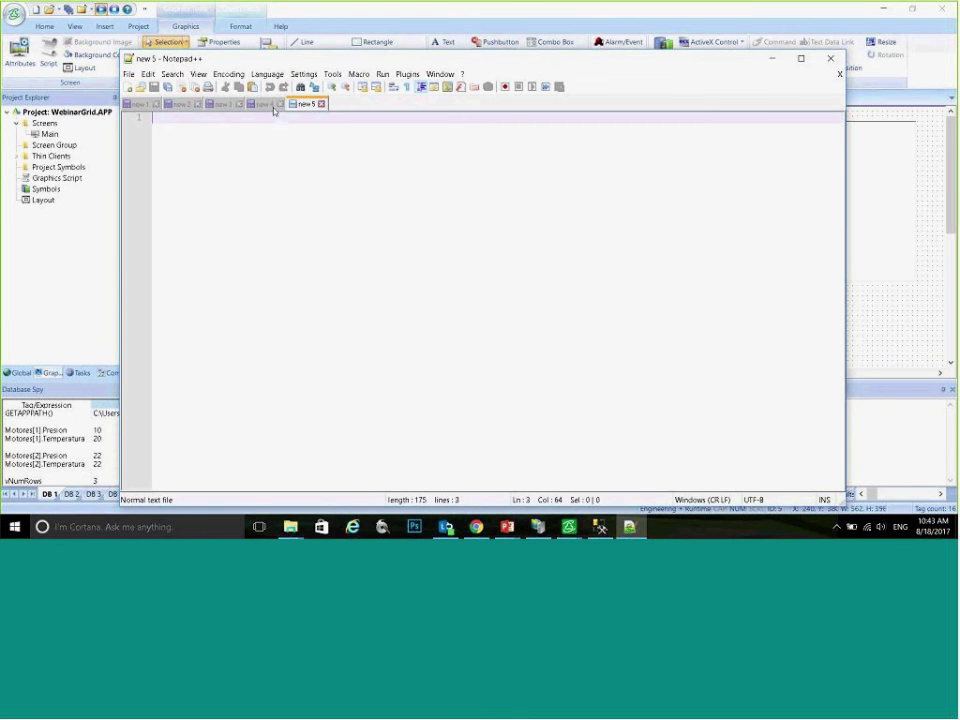
left_click_drag(405, 50, 400, 205)
left_click_drag(449, 241, 440, 320)
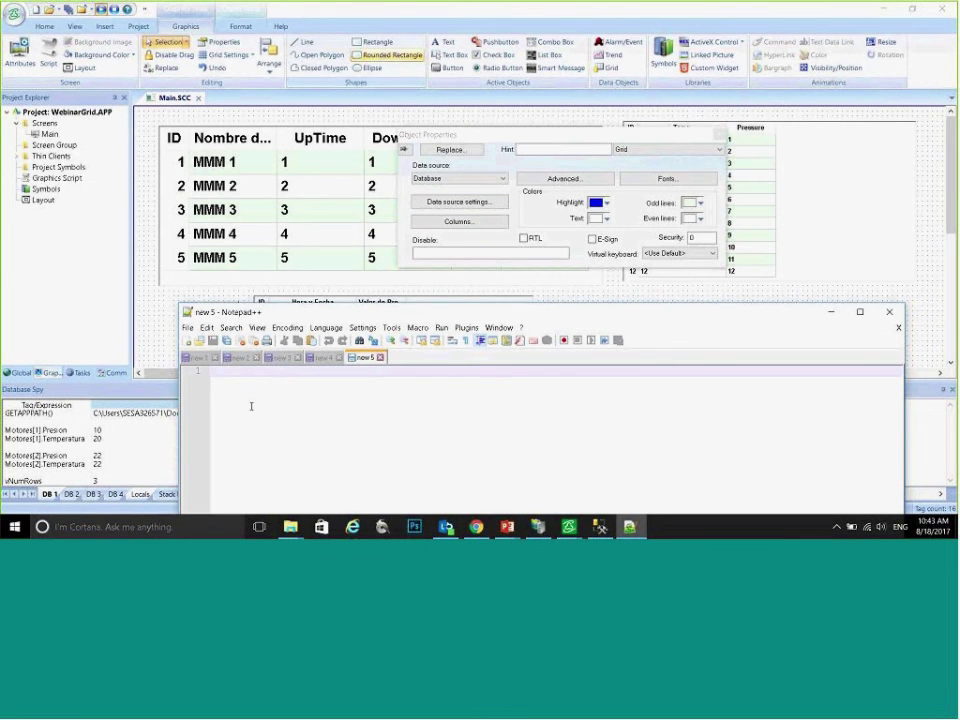
Step: Write "SELECT Time_Stamp,Presion" on one line of the new document, copying both field names from the grid's Columns settings
type("SELECT")
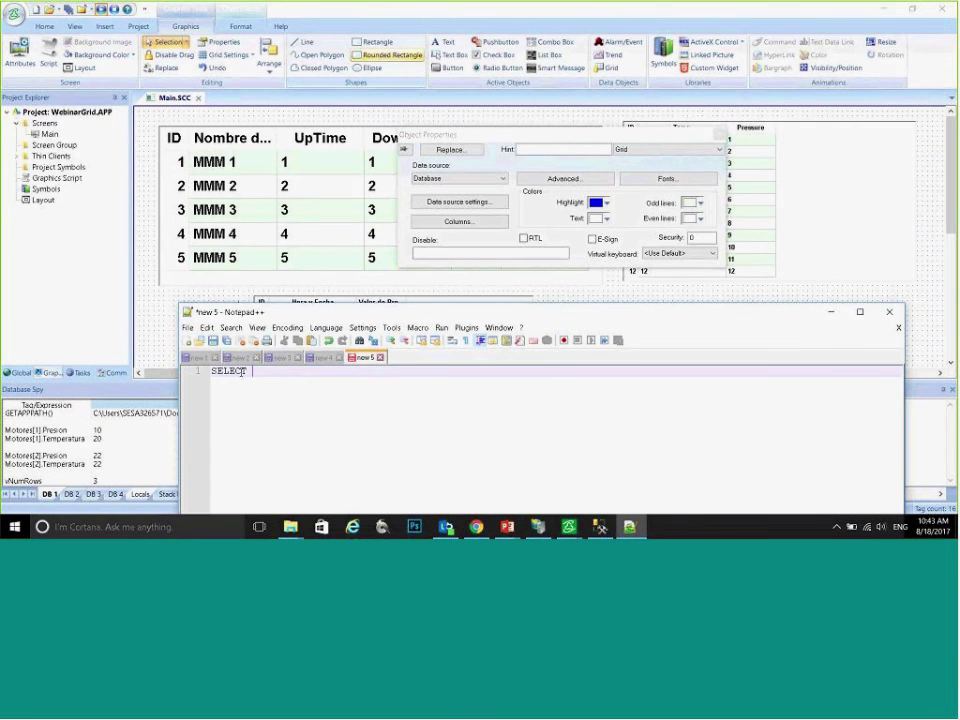
left_click(459, 221)
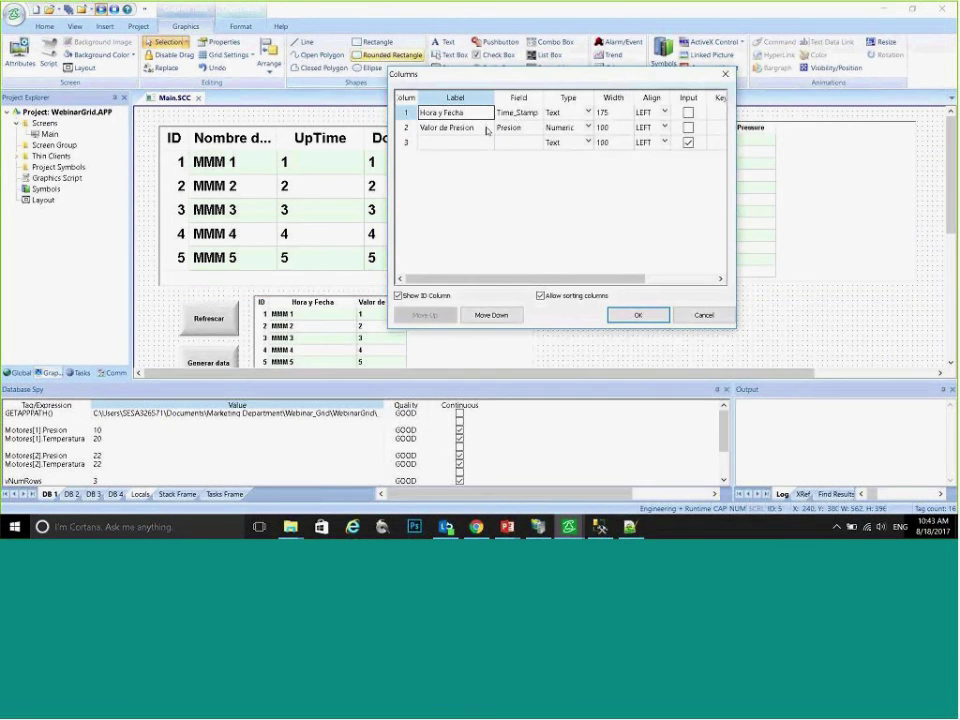
left_click_drag(515, 117, 515, 128)
key("ctrl+c")
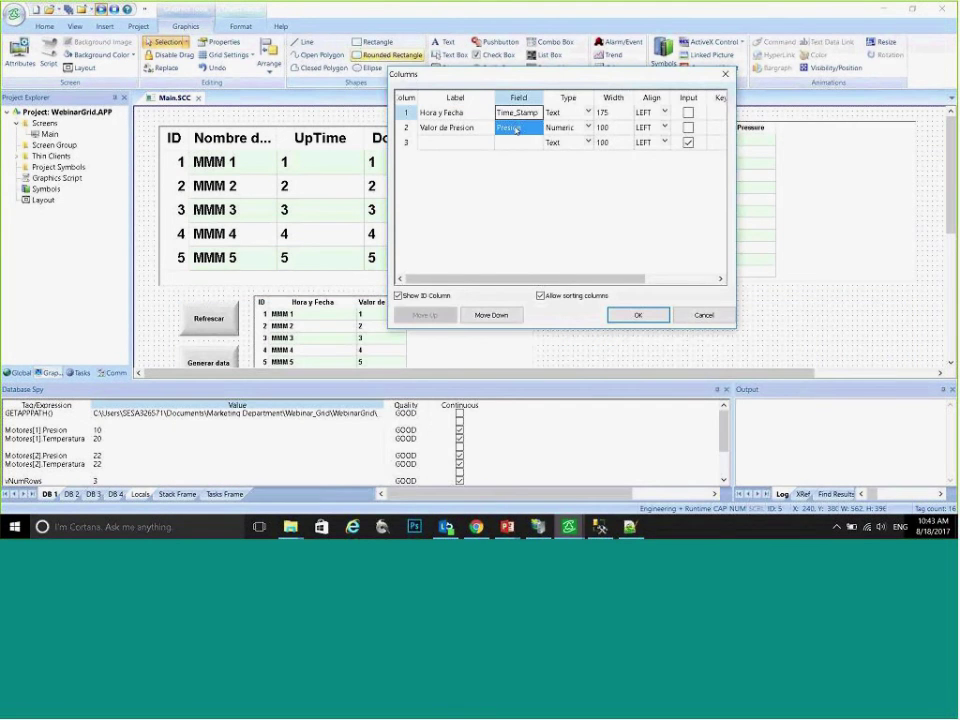
key("alt+Tab")
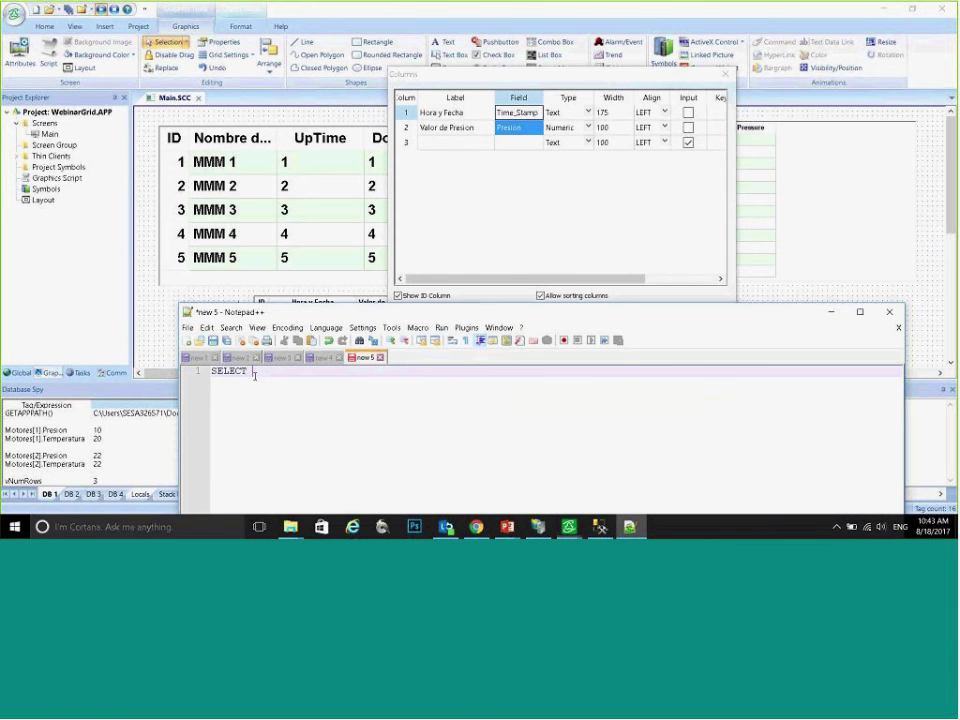
key("ctrl+v")
key("Home")
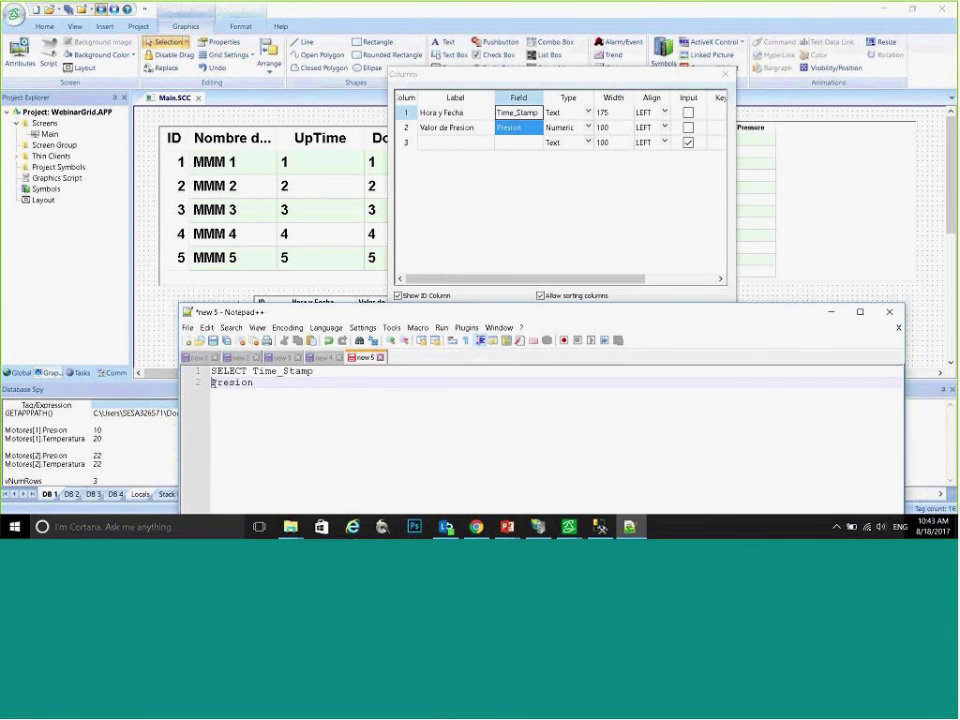
key("BackSpace")
type(",Presion")
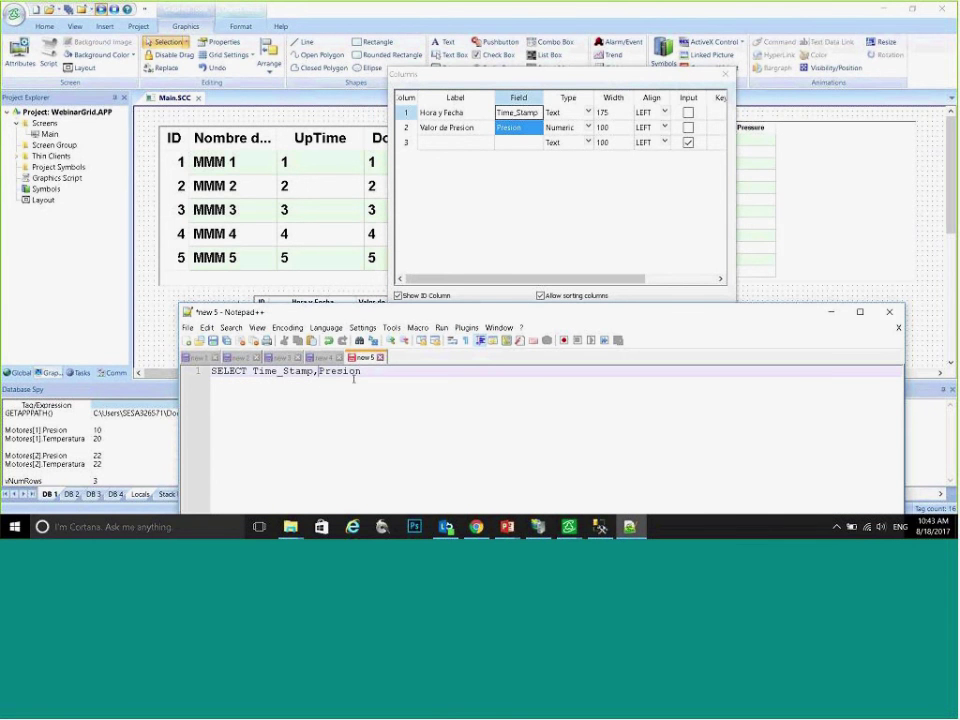
Step: Append "from" to the query in the Notepad++ document, return to the grid and close its Columns dialog
left_click(375, 376)
type("from")
double_click(371, 372)
double_click(240, 371)
left_click(614, 232)
left_click(725, 74)
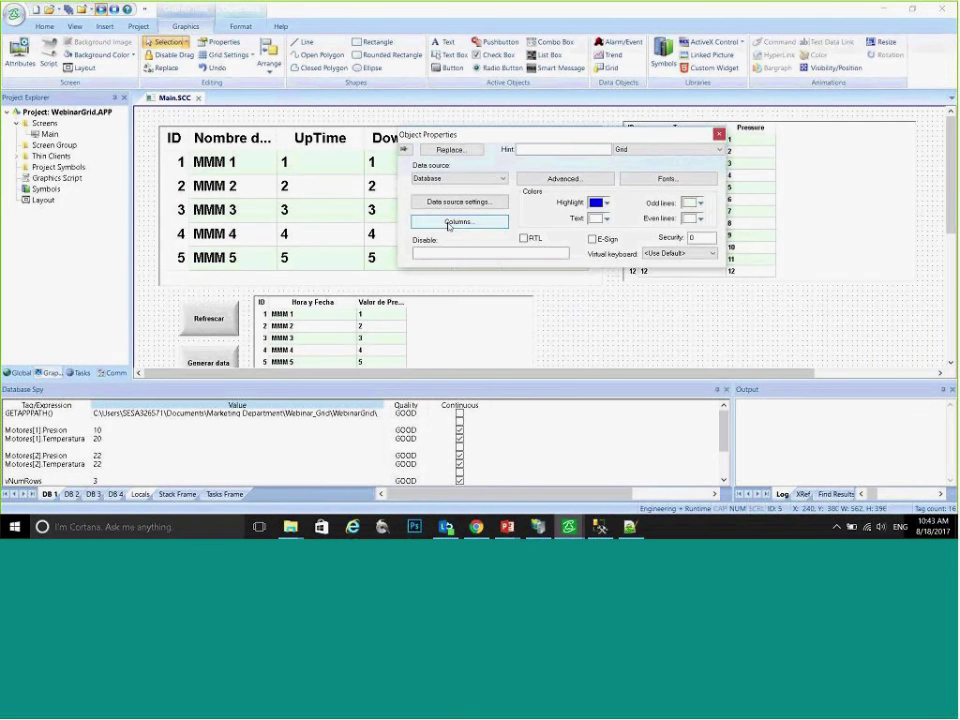
Step: Check the table name in the grid's data source settings, and append "TREND001" to the query in Notepad++
left_click(452, 203)
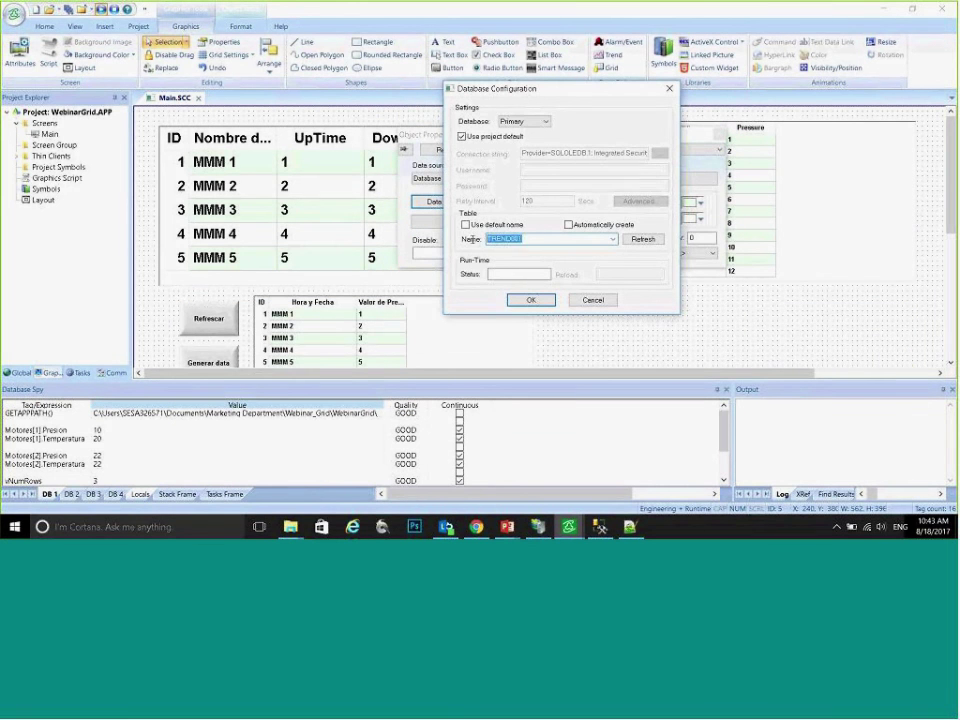
key("alt+Tab")
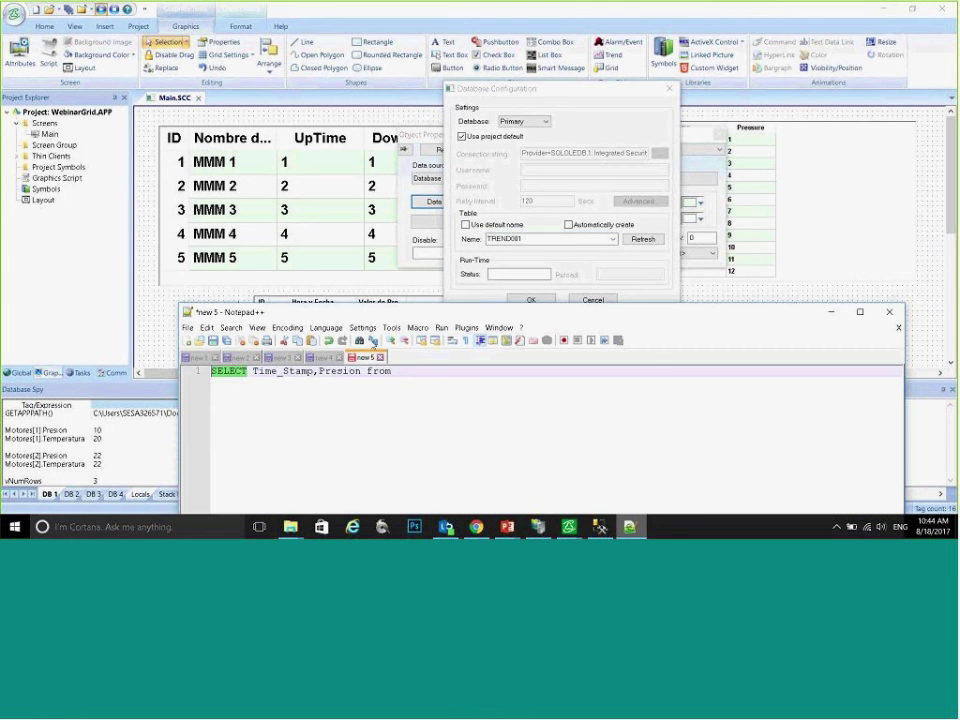
type("TREND001")
key("ctrl+a")
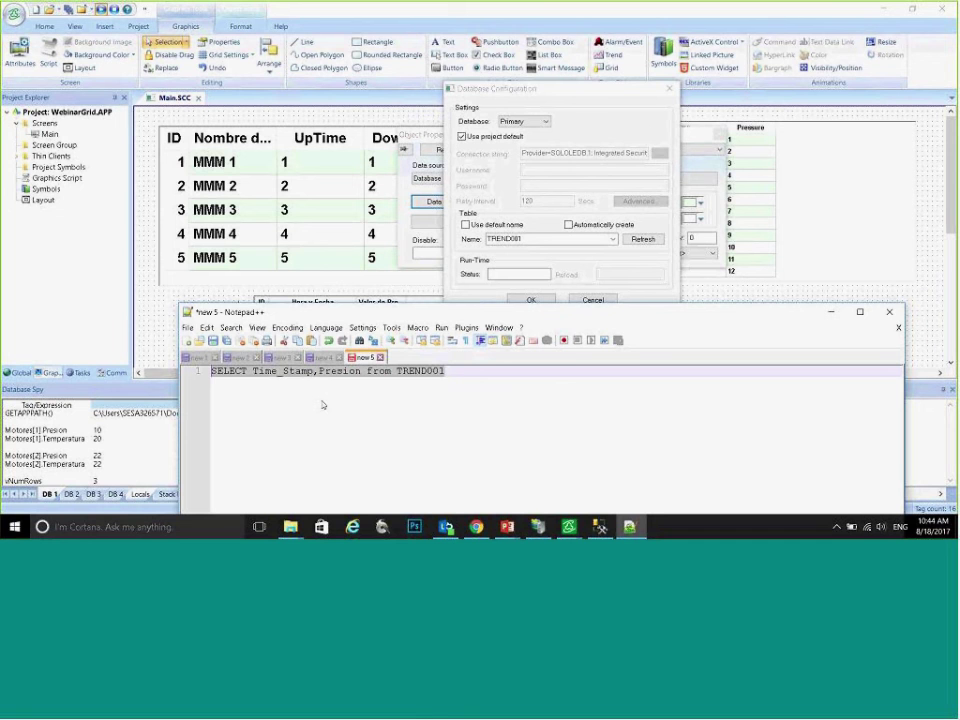
Step: Extend the query in the Notepad++ document with the condition "where Presion < 78"
left_click(459, 375)
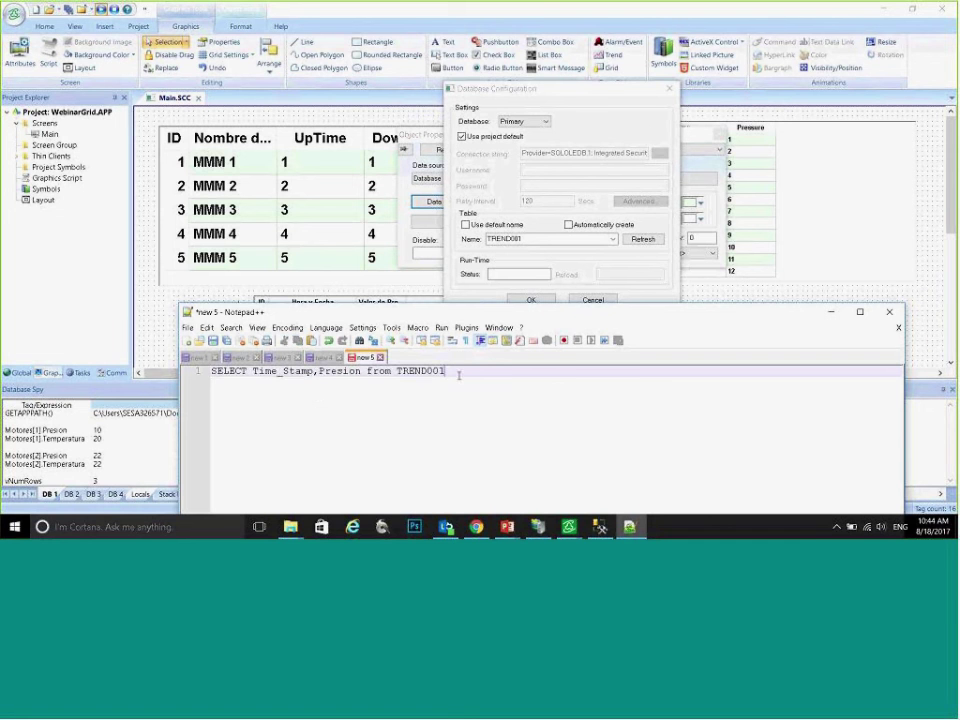
type("where Presion < 78")
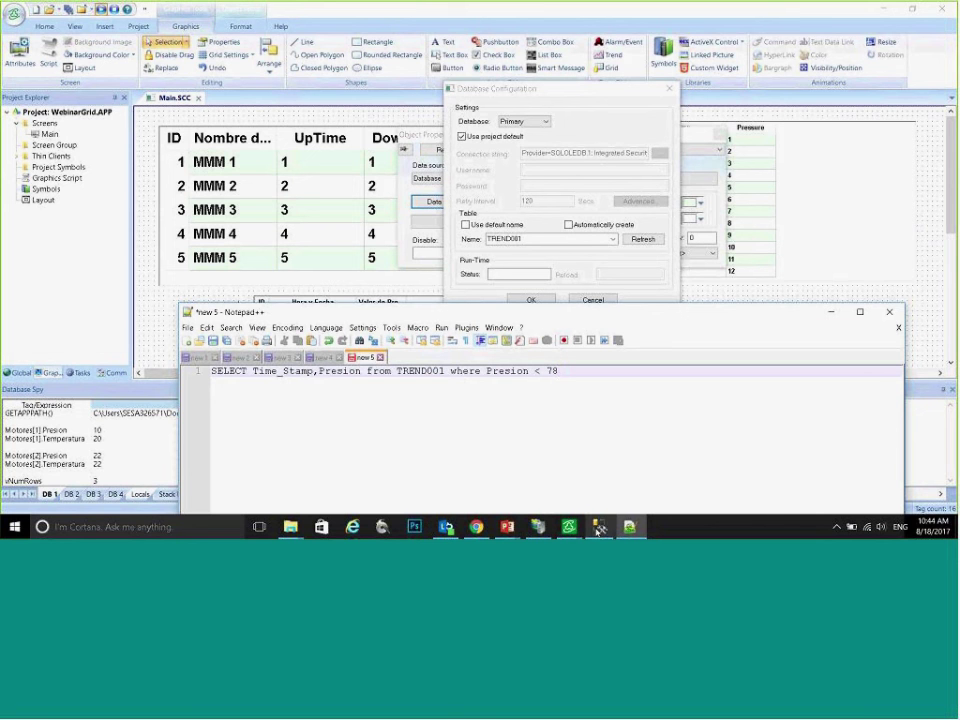
left_click_drag(441, 370, 558, 370)
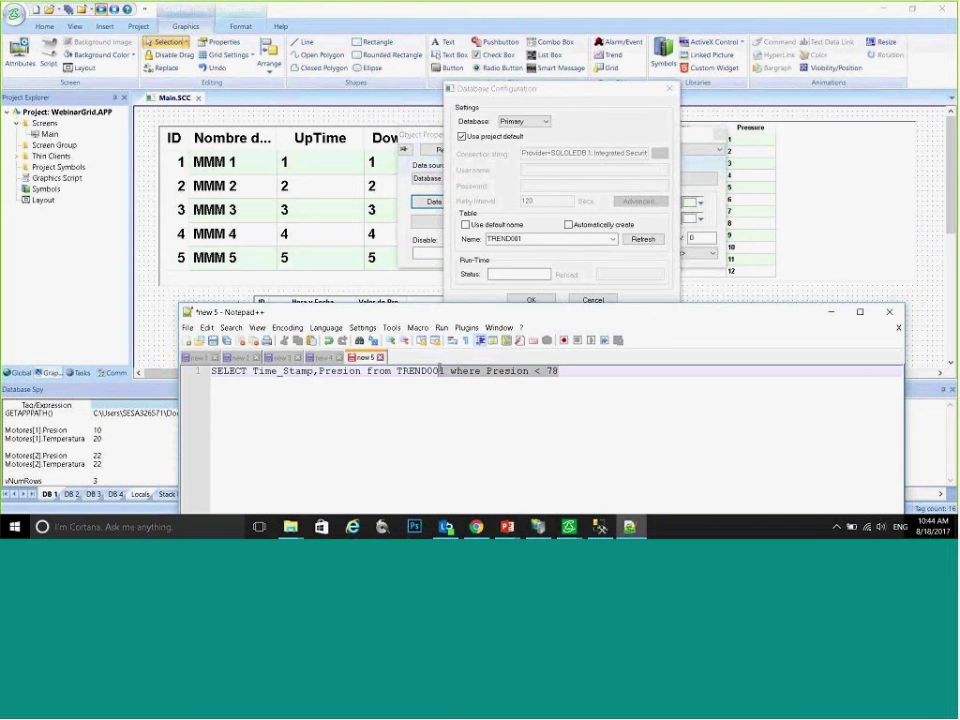
Step: Switch to SQL Server Management Studio, add "where Presion > 72" to the TREND001 query and execute it
left_click(597, 527)
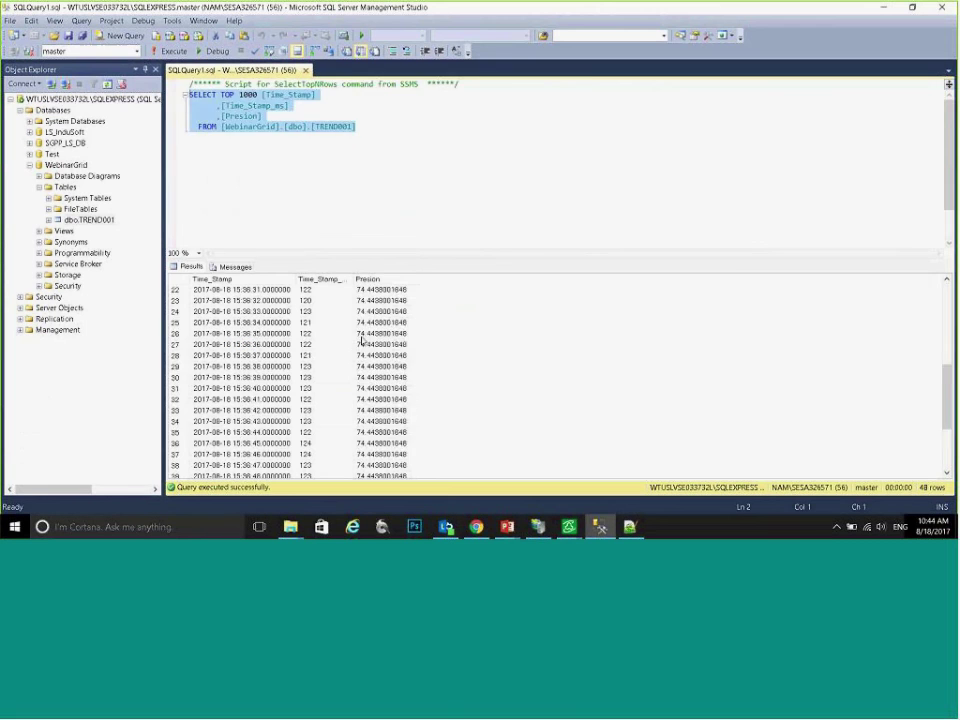
scroll(370, 383, "up", 7)
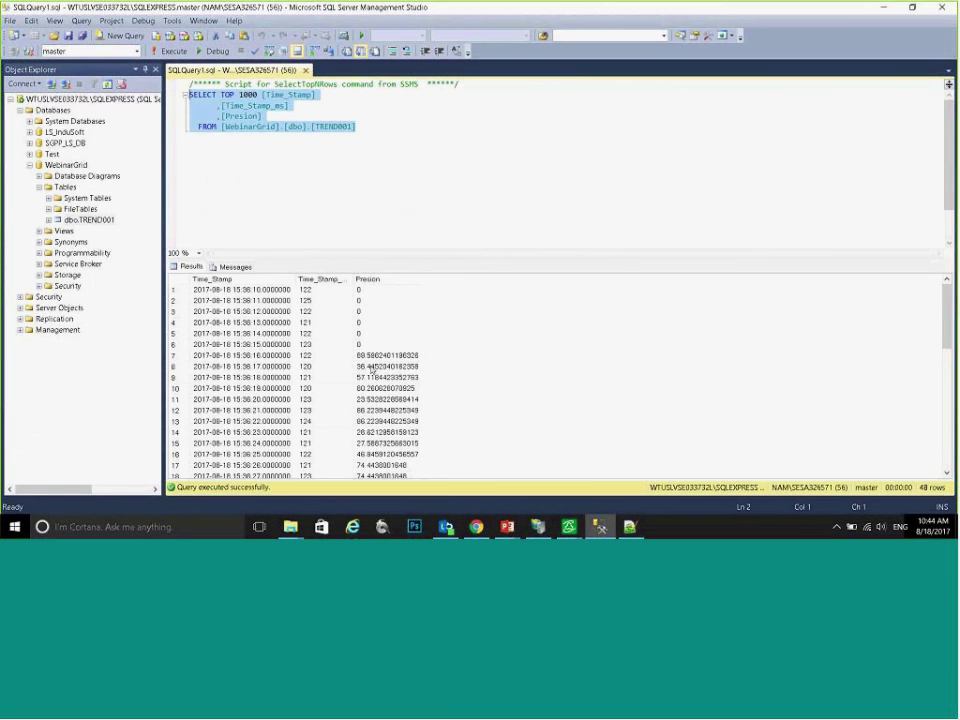
left_click(343, 208)
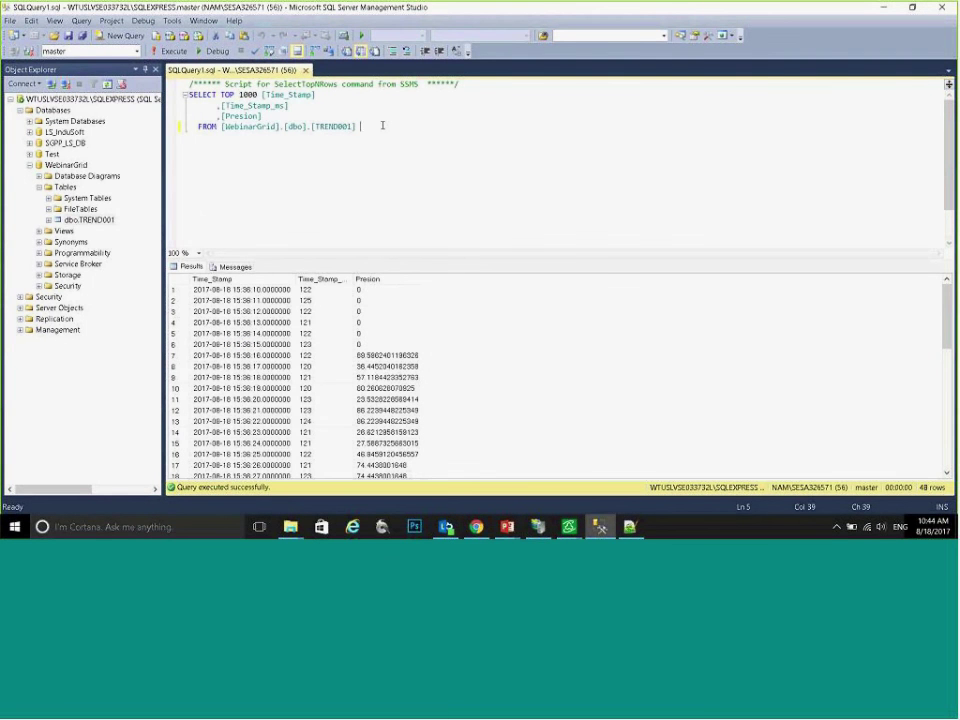
type("where Presion")
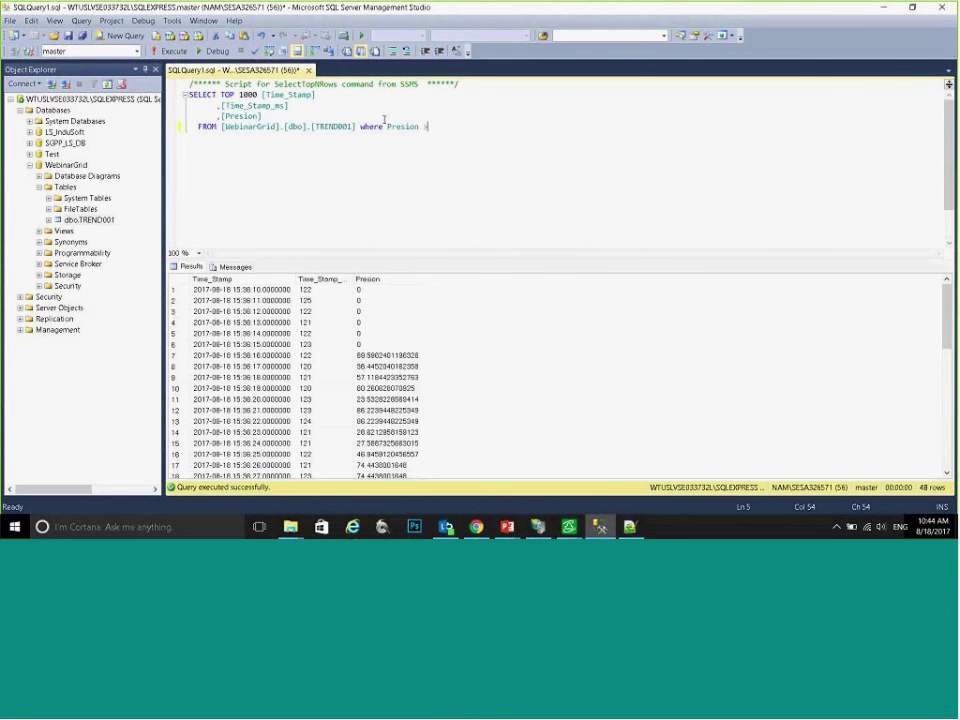
type(" > 72")
left_click(163, 51)
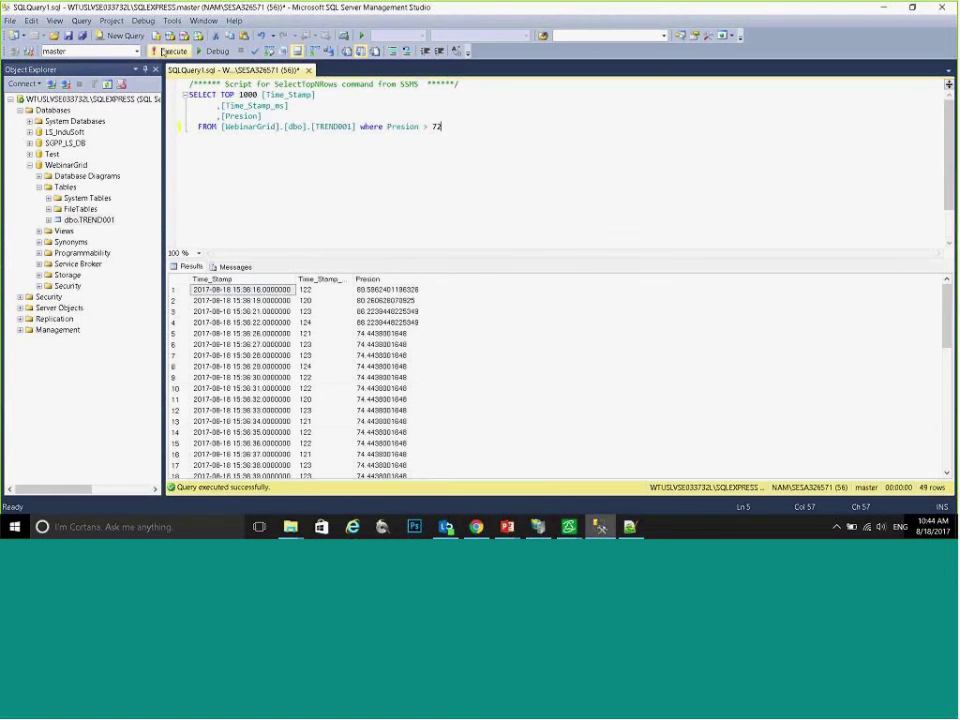
Step: Look through the query results, change the Presion threshold in the query to 80 and execute it again
scroll(400, 362, "down", 10)
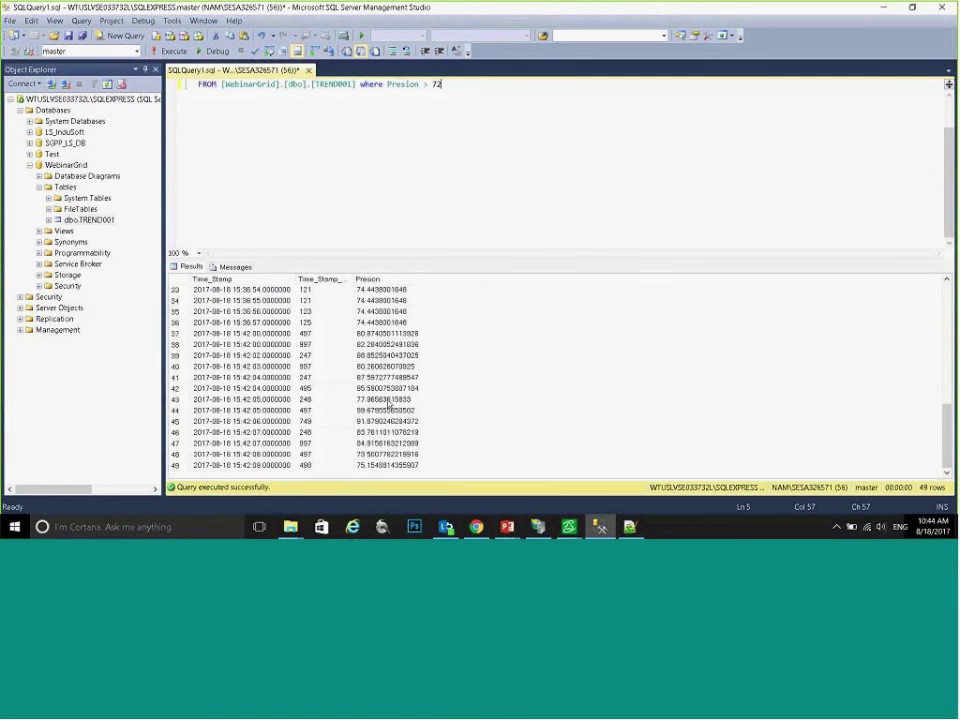
scroll(372, 468, "up", 2)
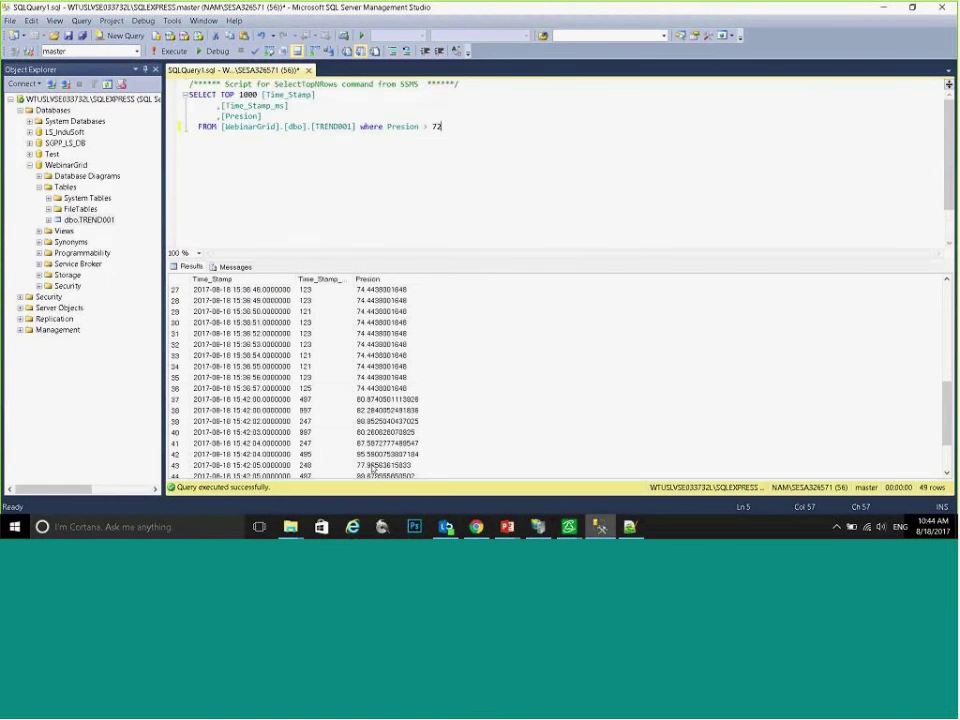
scroll(373, 476, "down", 1)
scroll(373, 476, "up", 6)
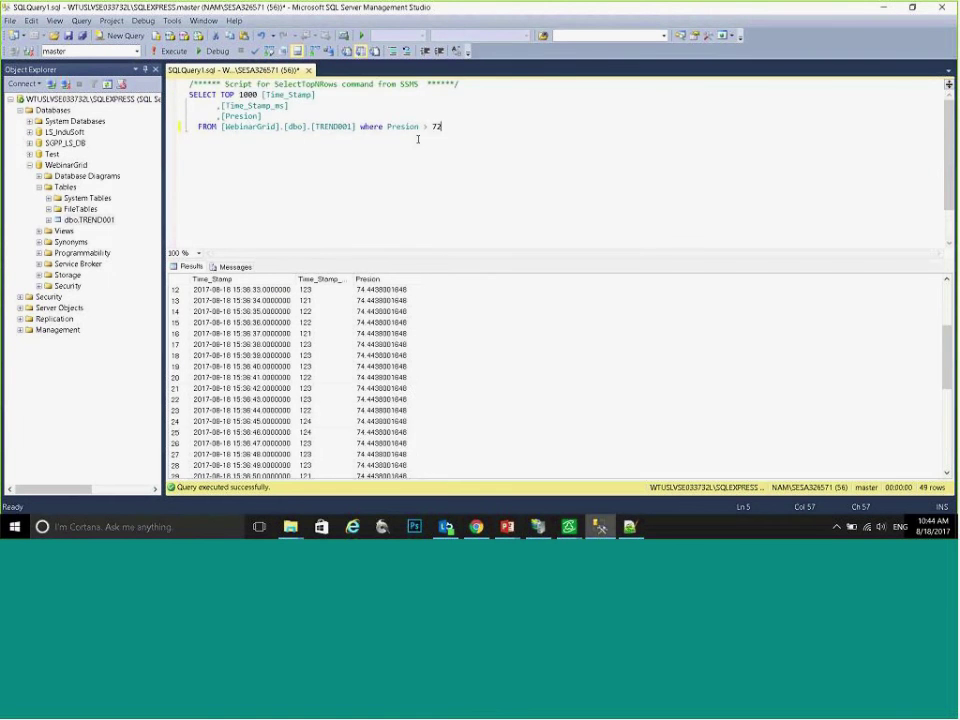
key("BackSpace")
key("BackSpace")
type("80")
left_click(172, 52)
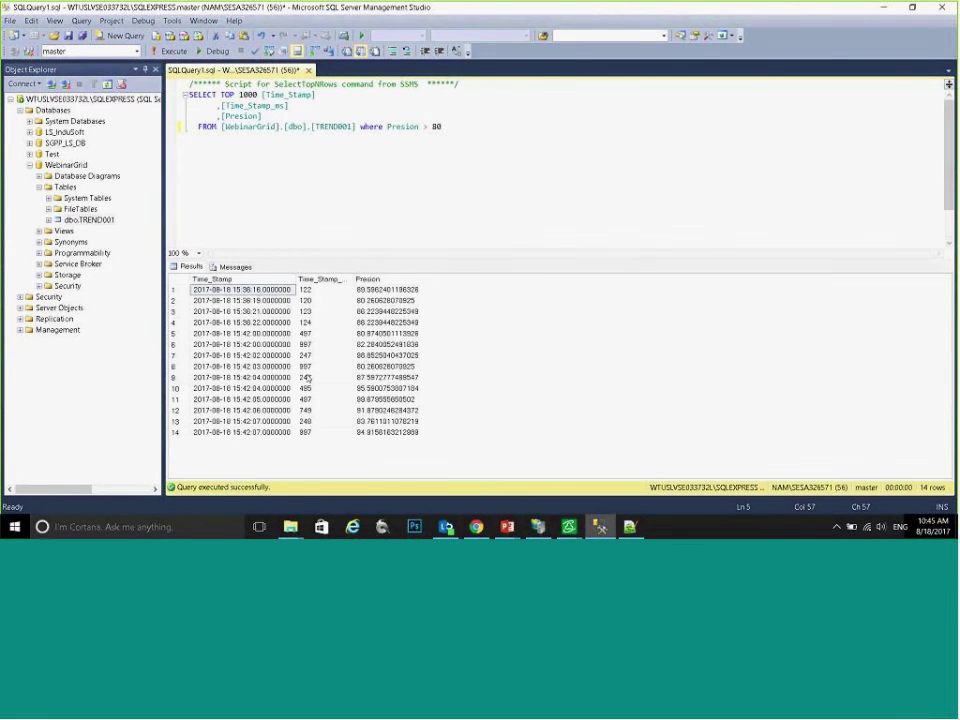
Step: Copy the filter from the query, set the grid's table name in InduSoft to "TREND001 where Presion > 80" and close its properties
left_click_drag(442, 127, 360, 134)
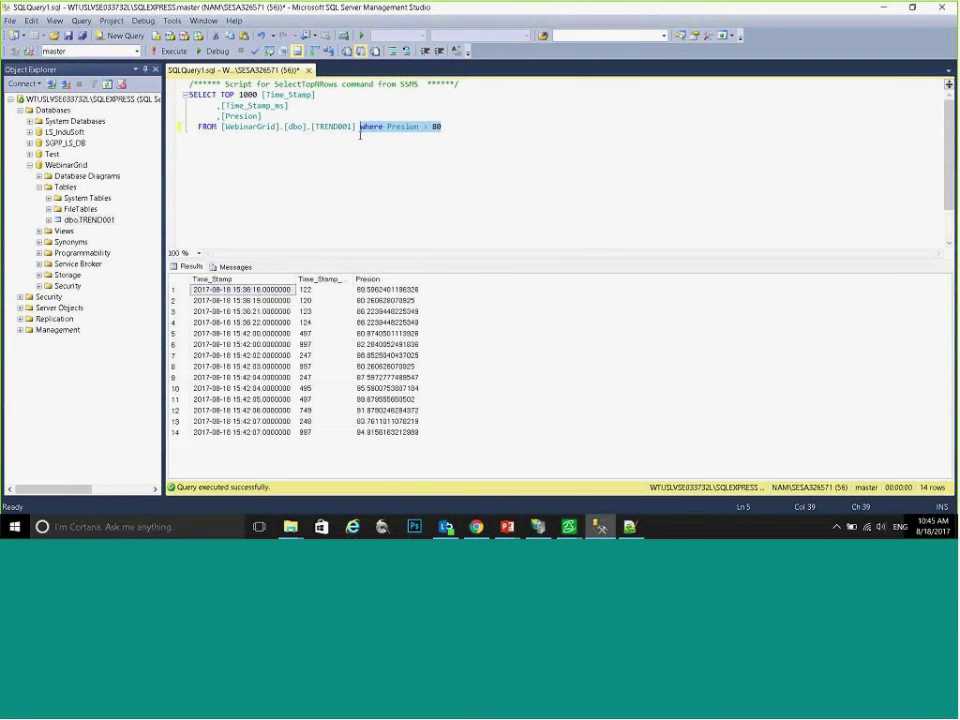
left_click_drag(315, 127, 362, 136)
key("ctrl+c")
left_click(441, 127)
left_click(568, 526)
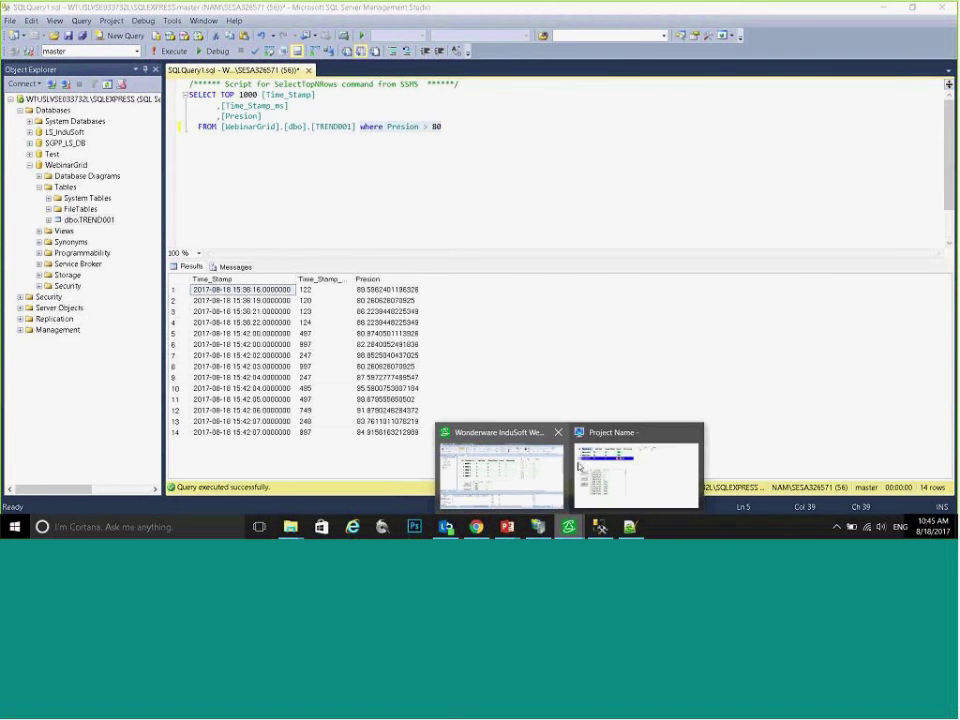
left_click(578, 466)
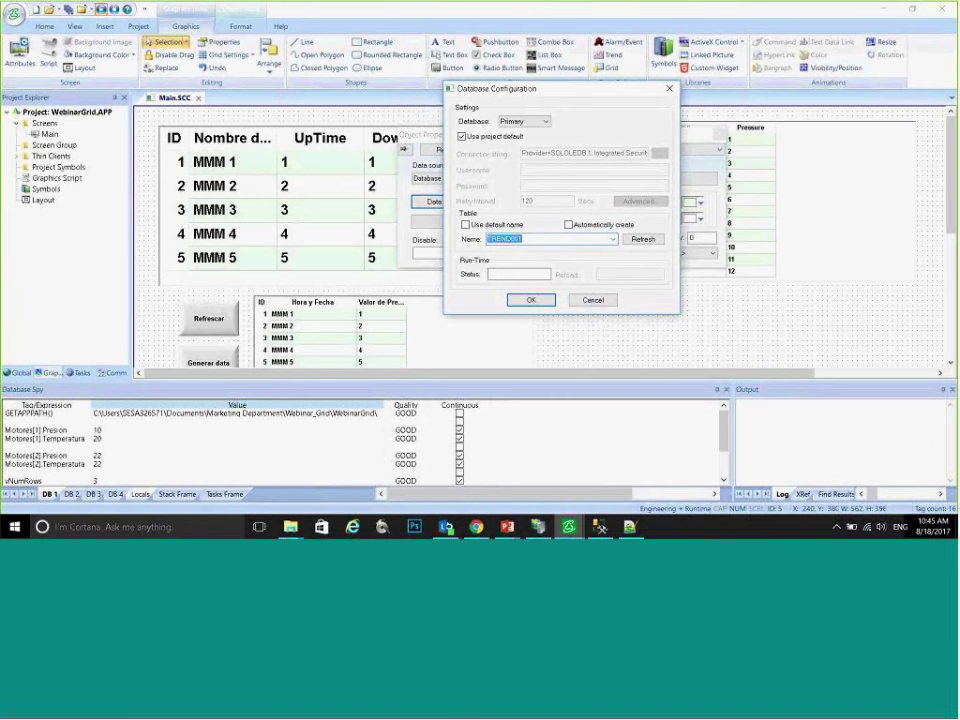
left_click(538, 238)
key("ctrl+v")
left_click(536, 304)
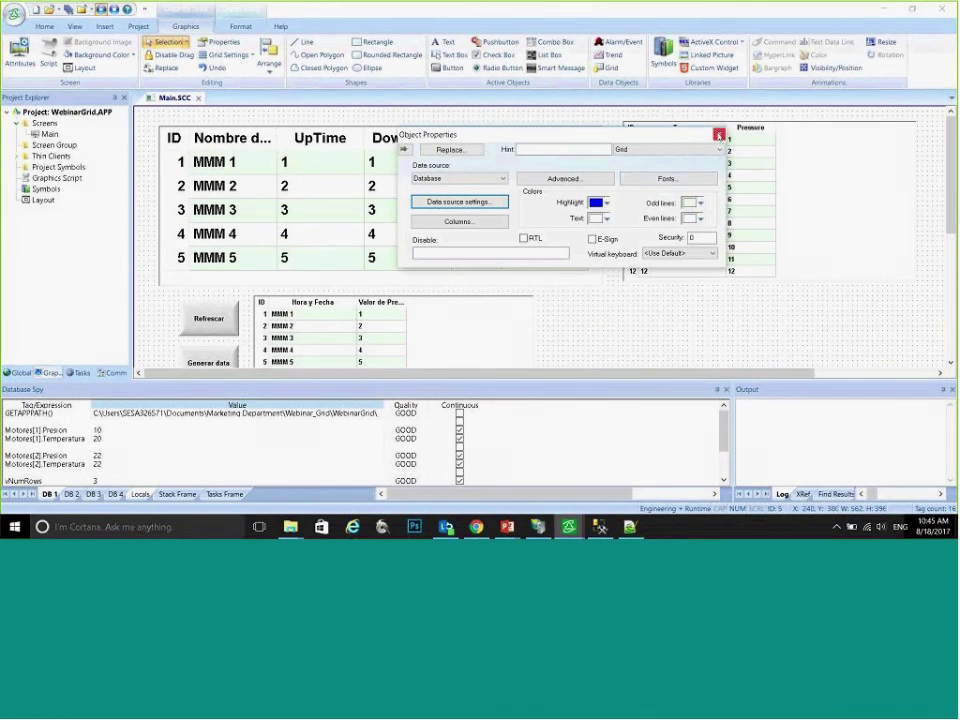
left_click(718, 133)
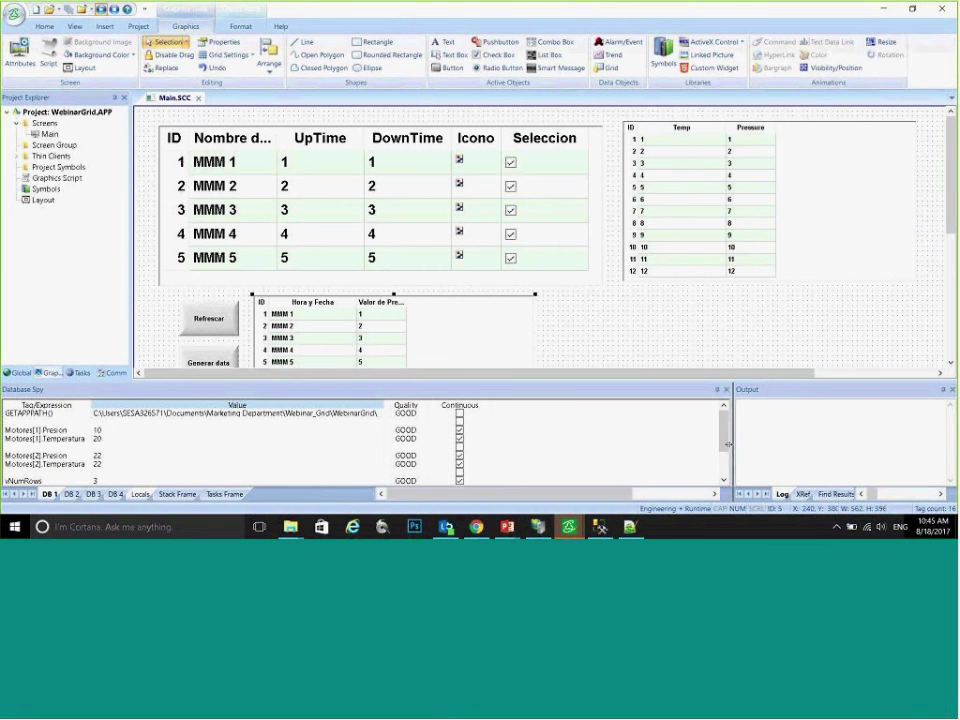
Step: Widen the Output log area and enable Database Messages and Insert date/time in the log settings
left_click_drag(731, 452, 213, 452)
right_click(438, 430)
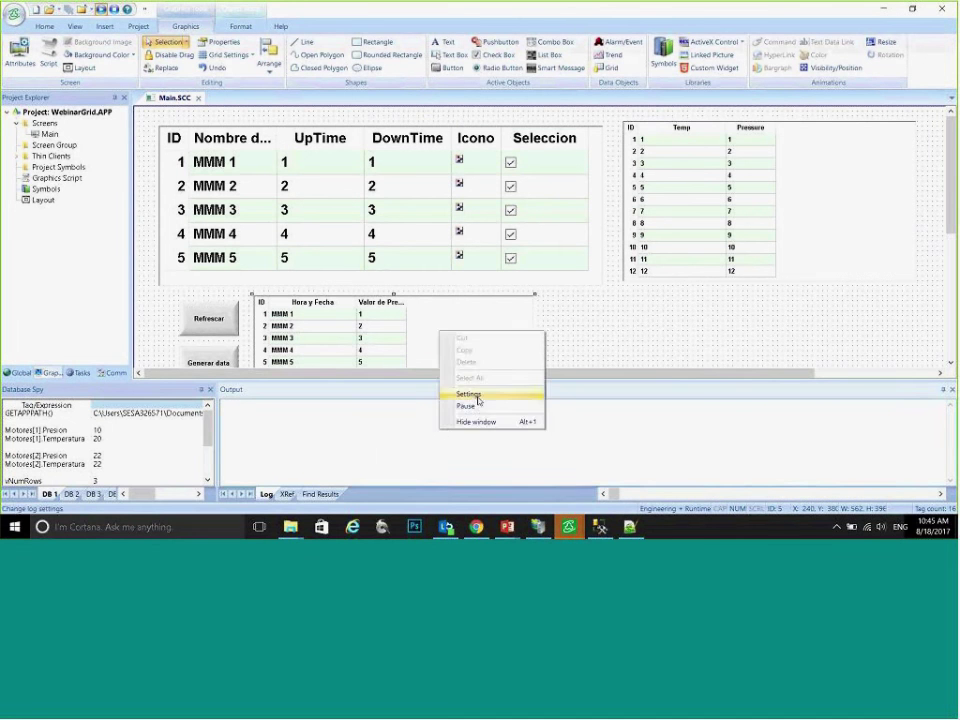
left_click(474, 393)
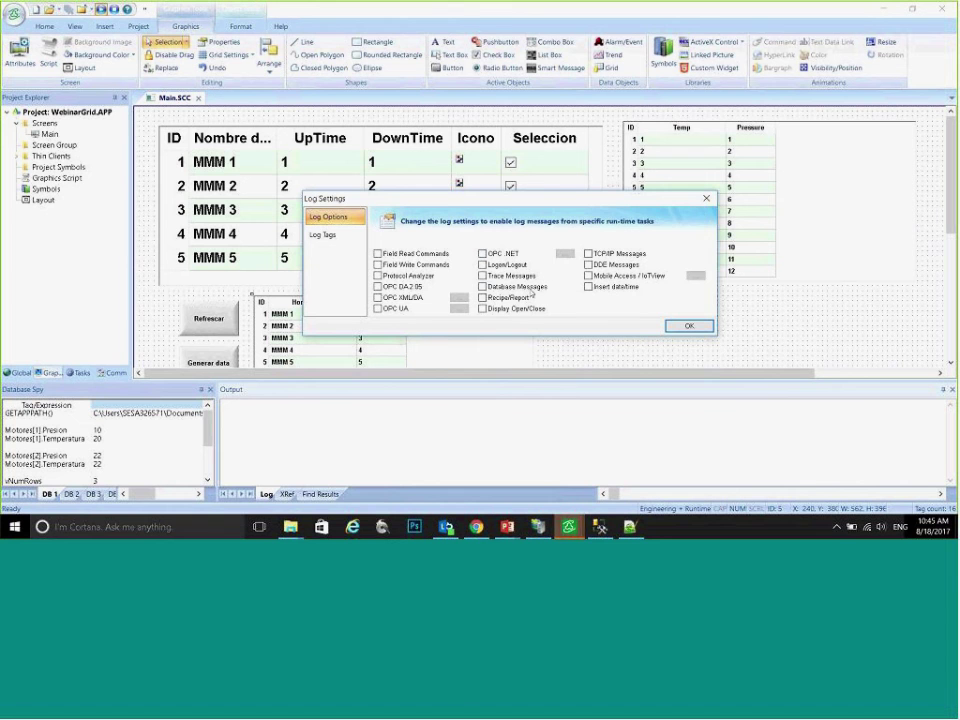
left_click(483, 286)
left_click(588, 287)
left_click(690, 327)
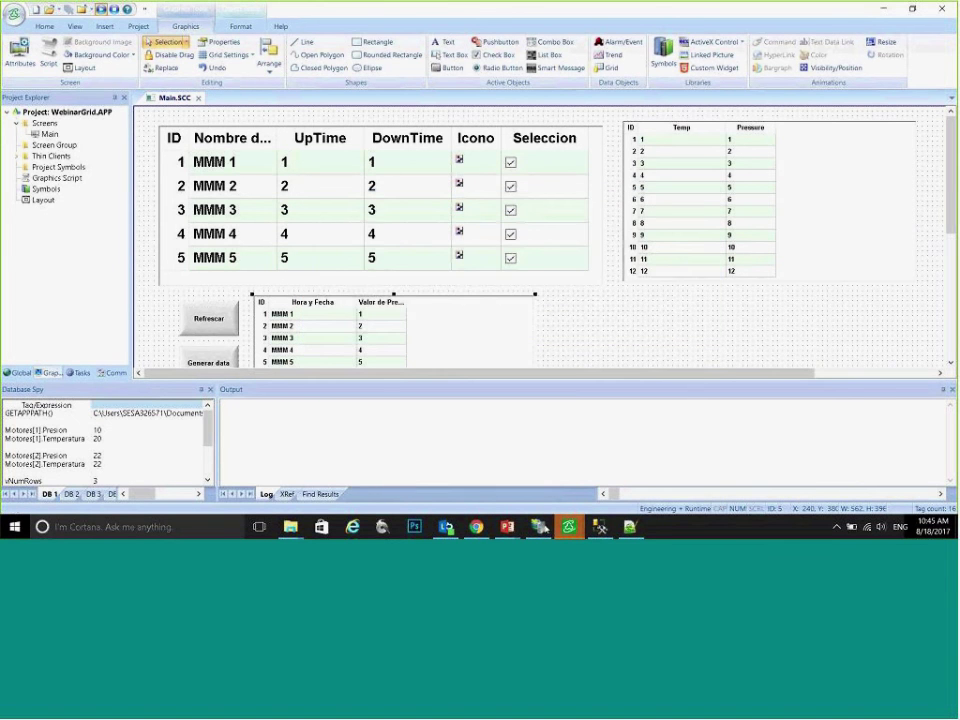
Step: Refresh the grid in the running project, return to the editor and copy the last database error from the Output log
left_click(601, 503)
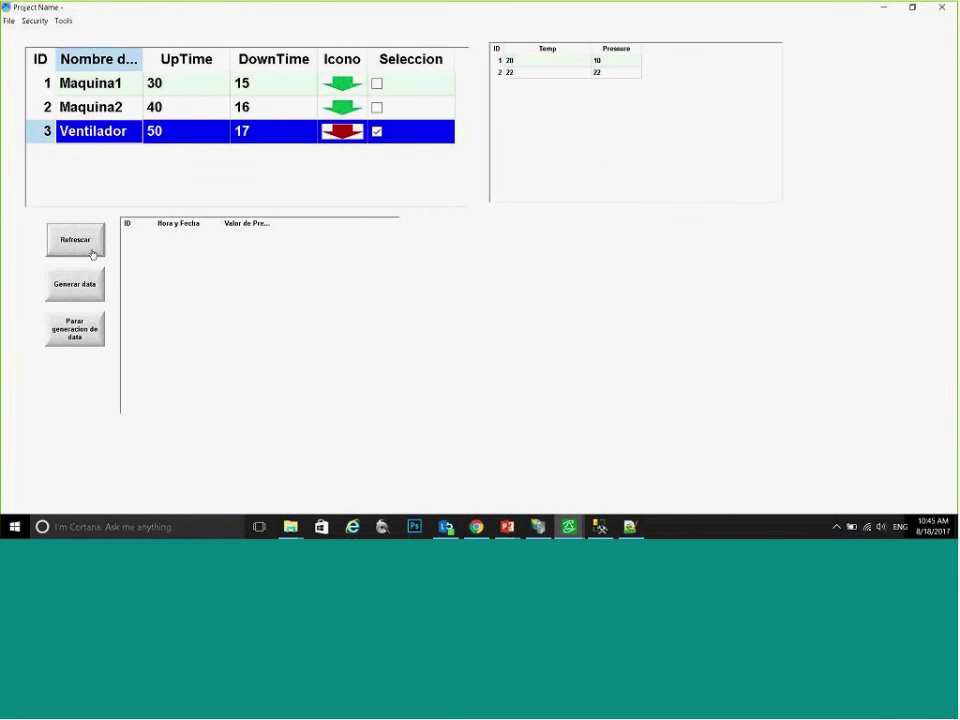
key("alt+Tab")
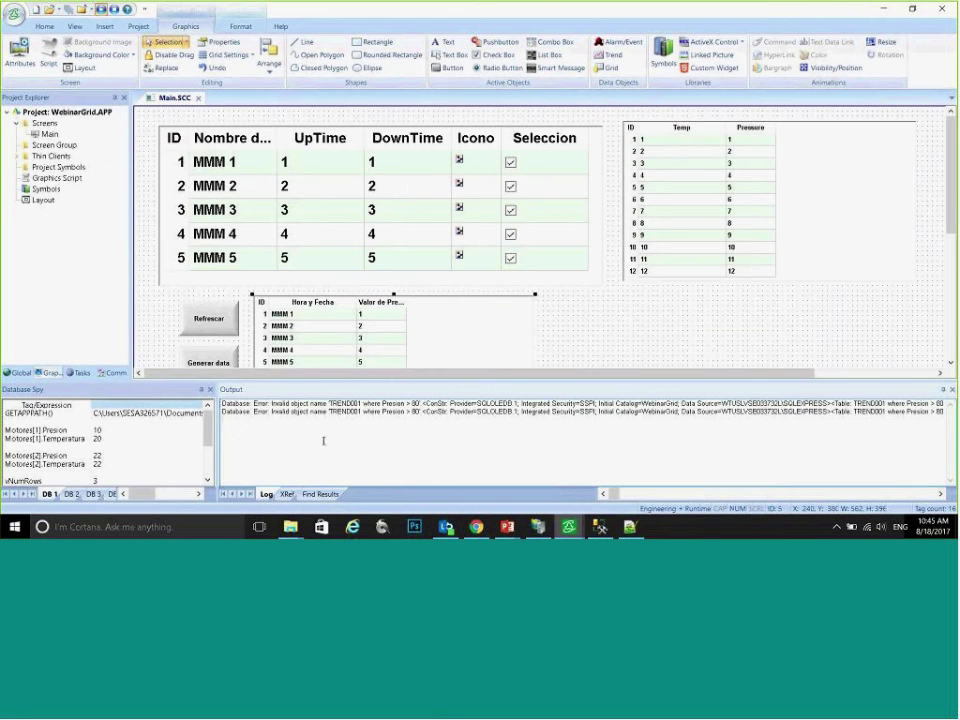
left_click(336, 411)
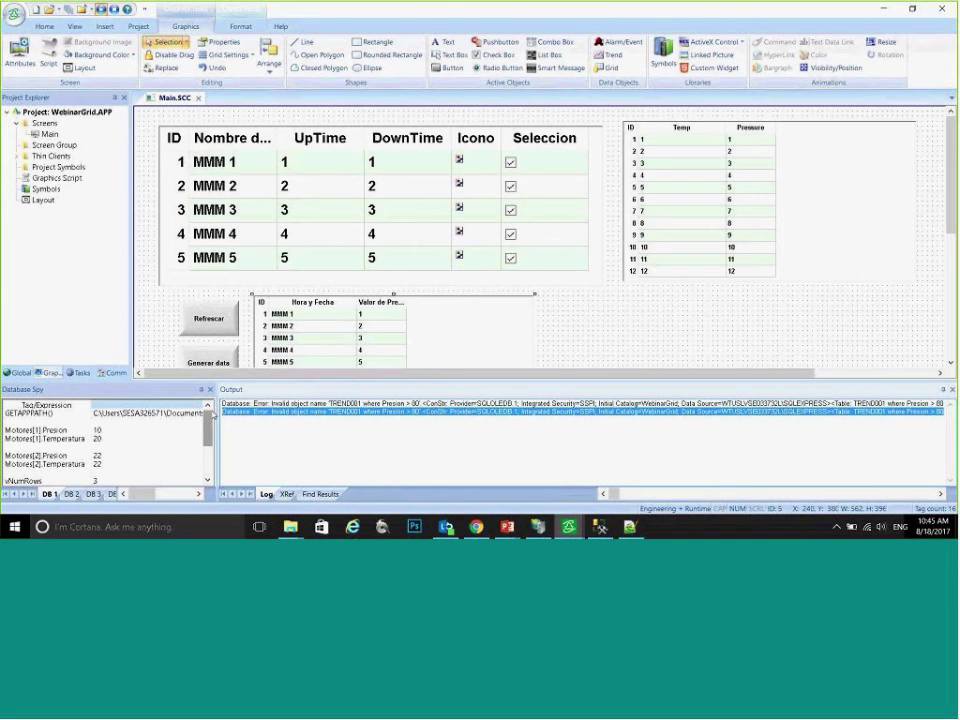
Step: Paste the copied database error into the Notepad++ document, leaving a blank line below the query
key("alt+Tab")
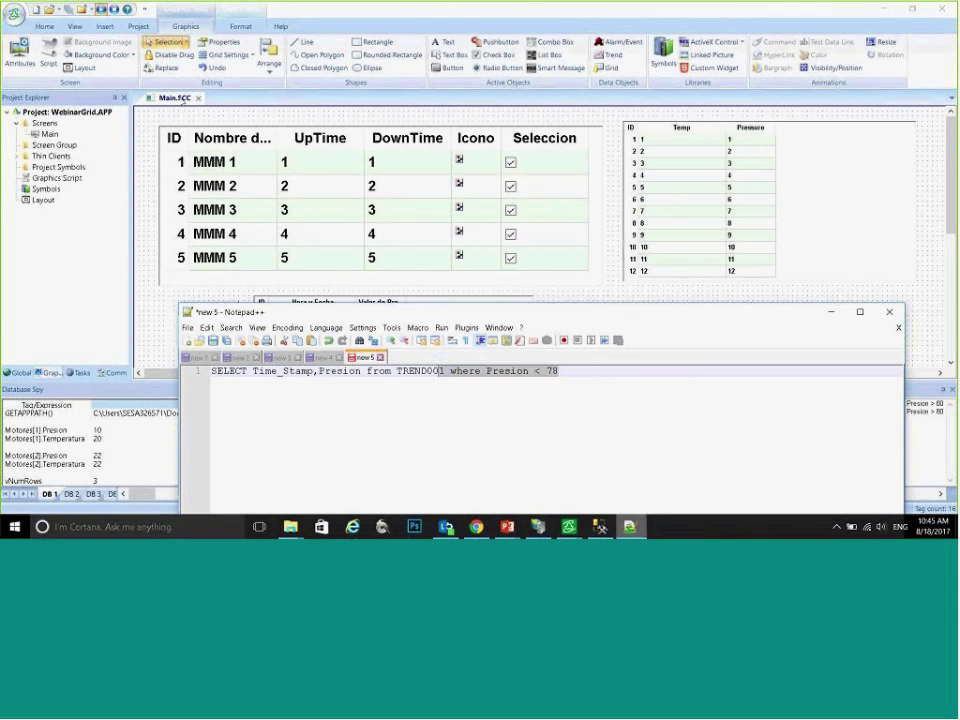
left_click(588, 371)
key("Return")
key("Return")
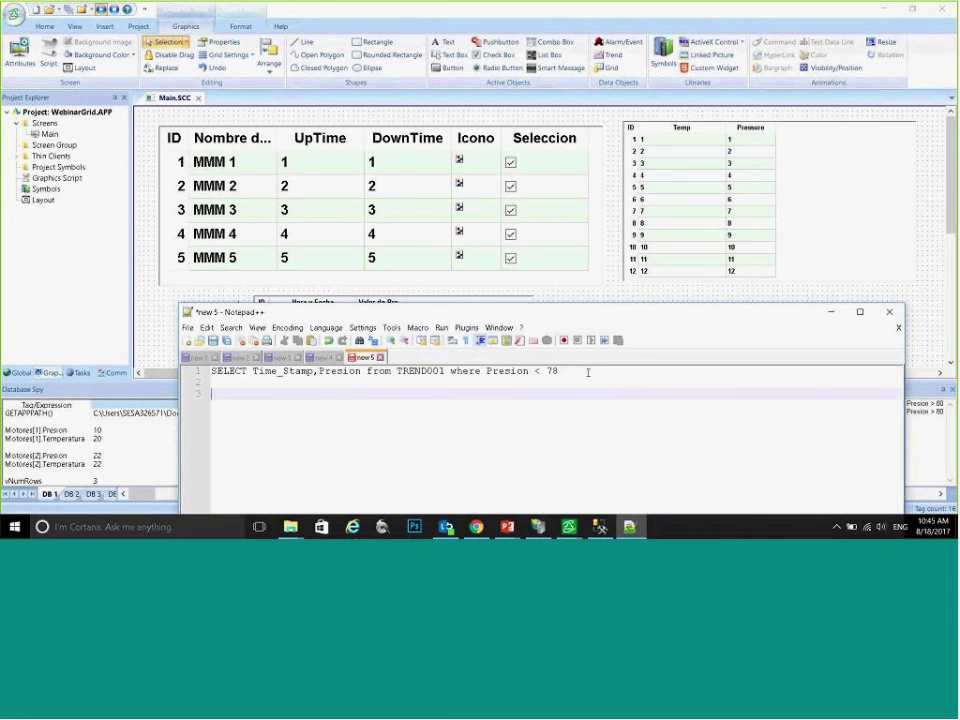
key("ctrl+v")
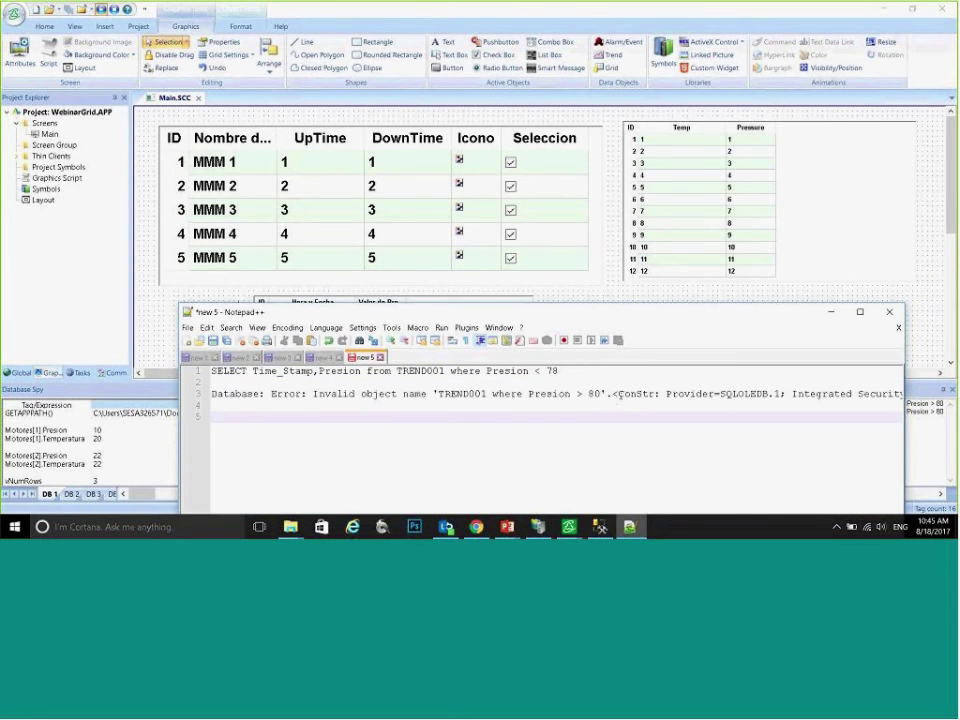
Step: Break the pasted error before "<ConStr" and "Data Source", and move the Notepad++ window so the whole text area is visible
left_click(611, 394)
key("Return")
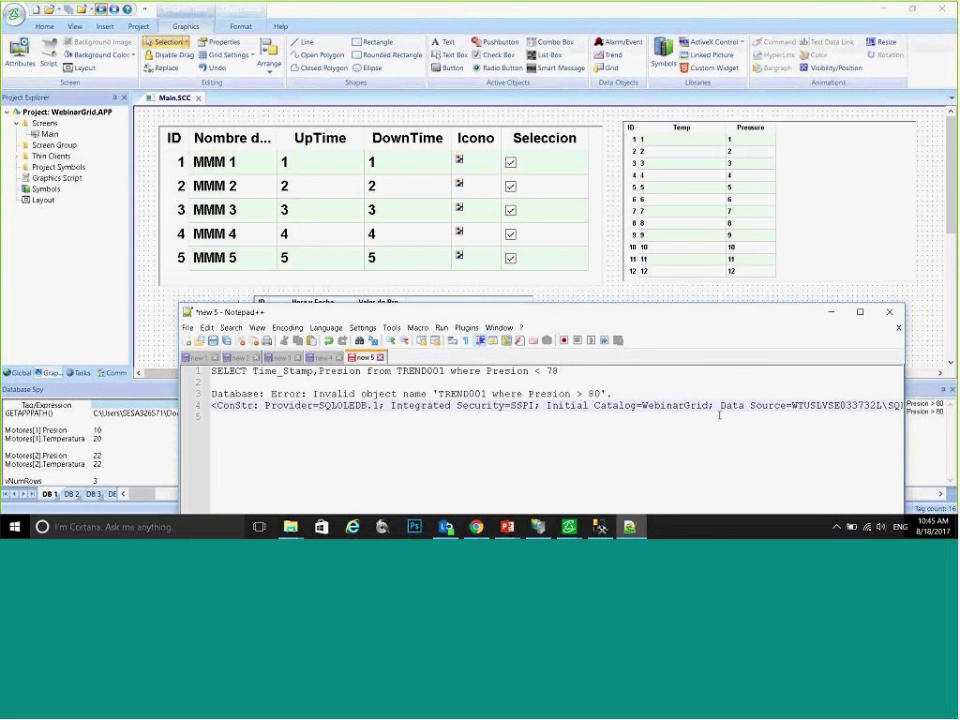
key("Return")
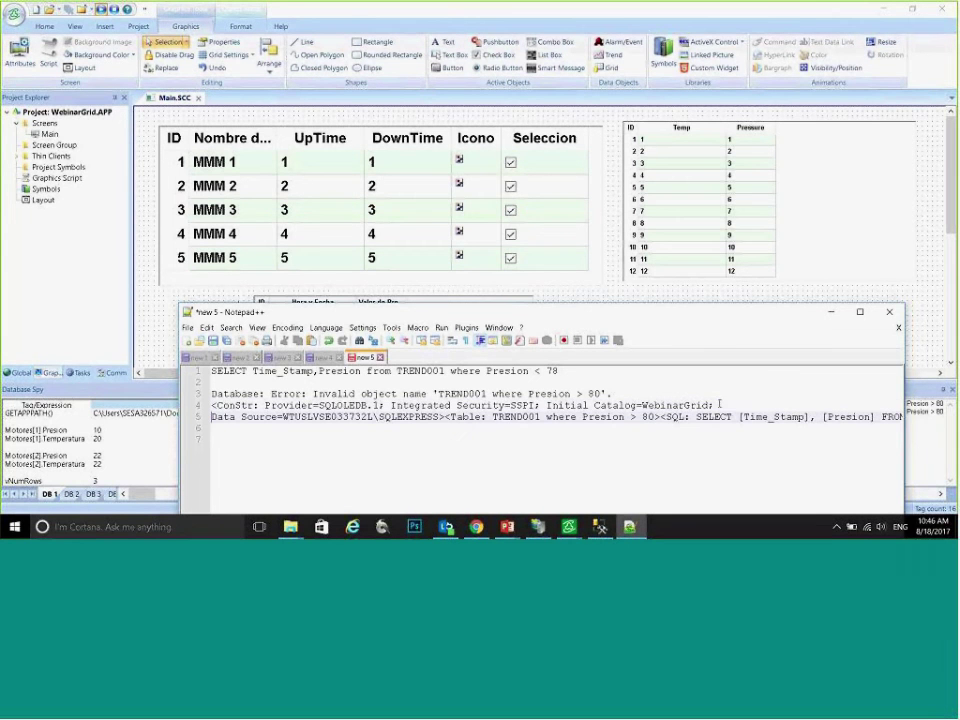
left_click_drag(560, 94, 560, 190)
left_click_drag(190, 321, 28, 321)
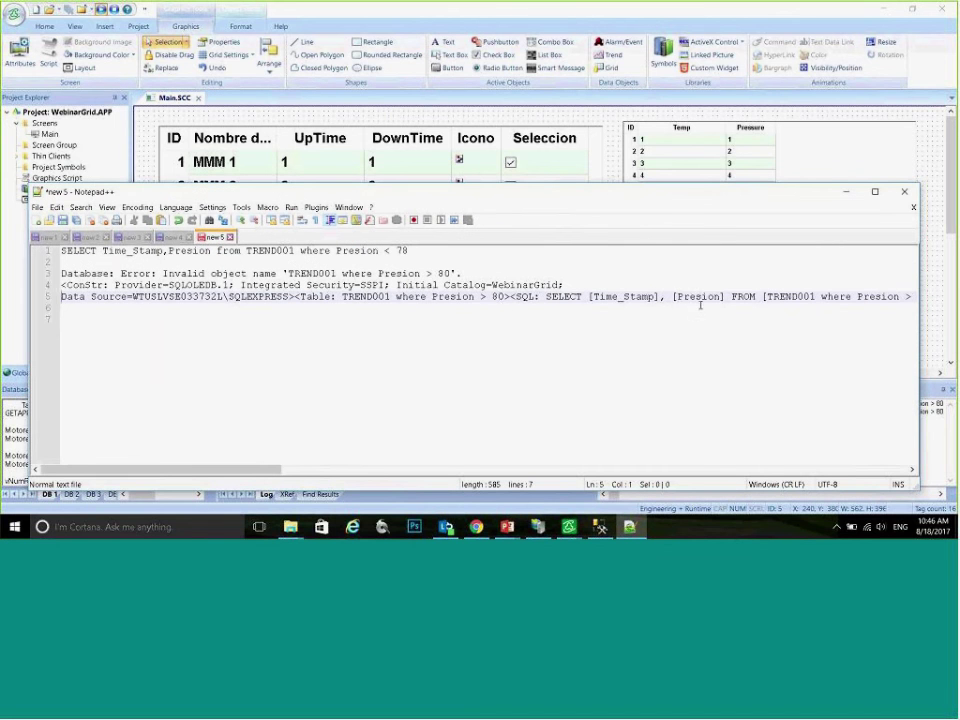
Step: Break the remaining error text onto new lines before "<SQL", "[Connection String" and the final "Table:"
left_click(516, 297)
key("Return")
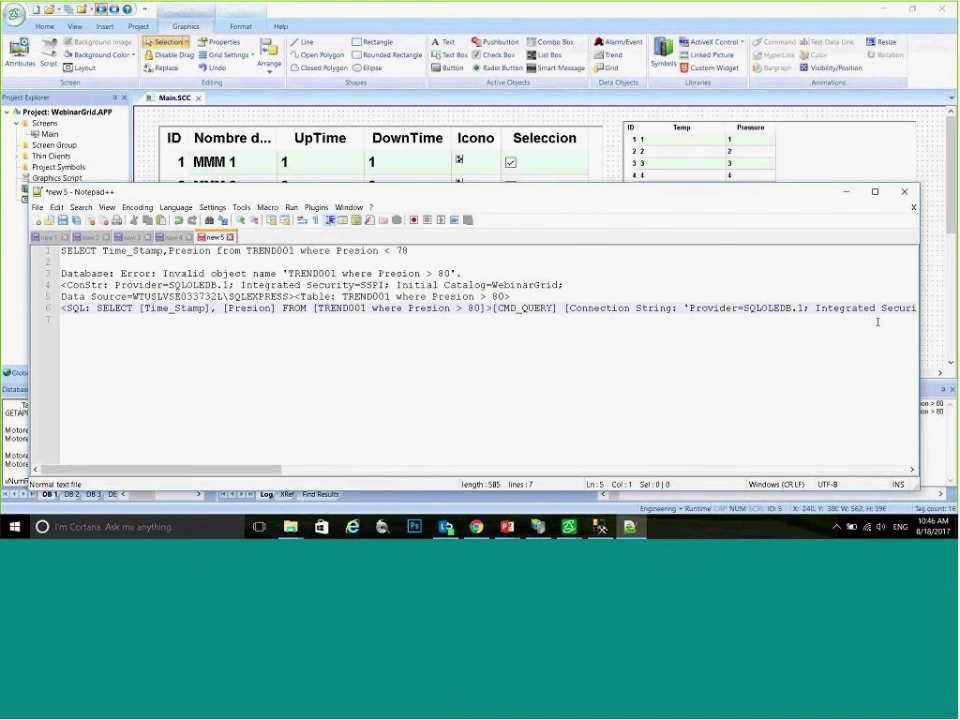
left_click(566, 308)
key("Return")
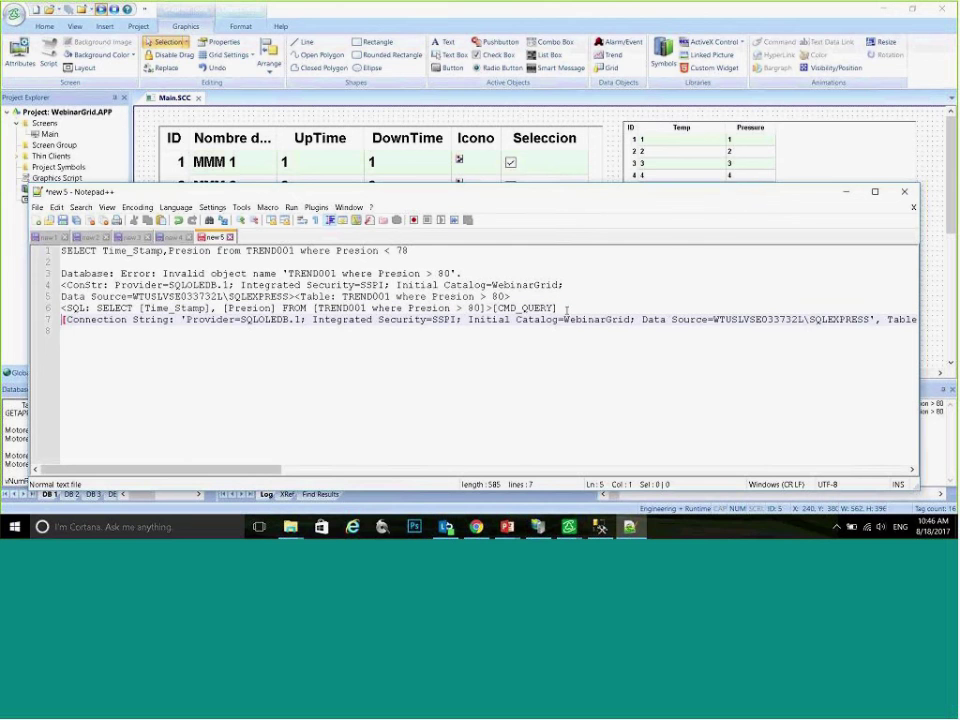
left_click(887, 319)
key("Return")
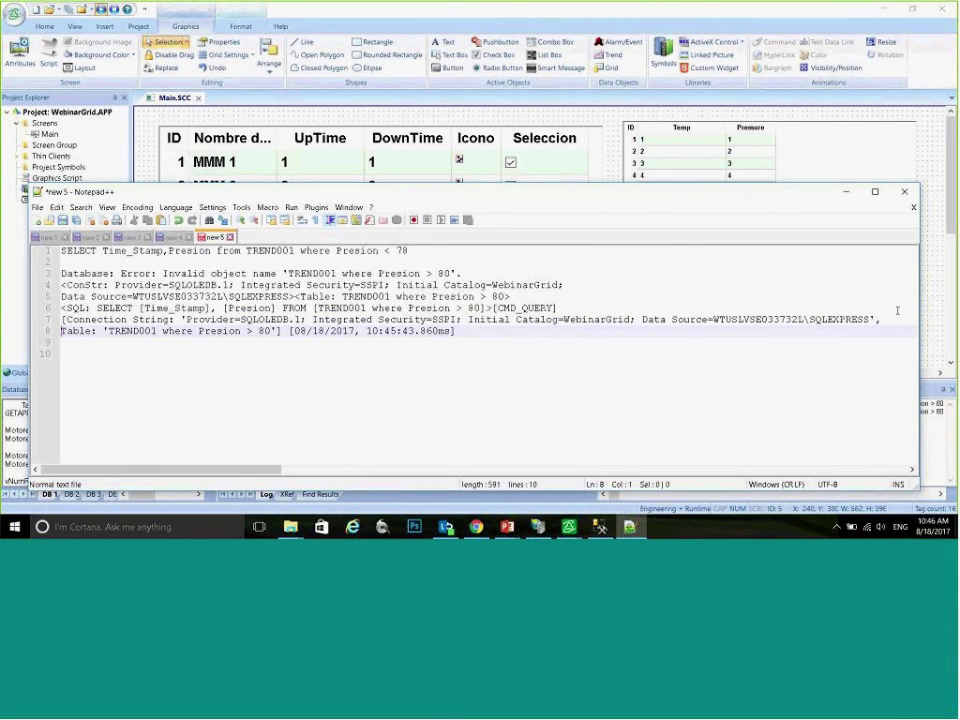
Step: Delete the timestamp ending the pasted error, and examine its table condition and the brackets around the table name in the SQL statement
left_click_drag(289, 331, 456, 331)
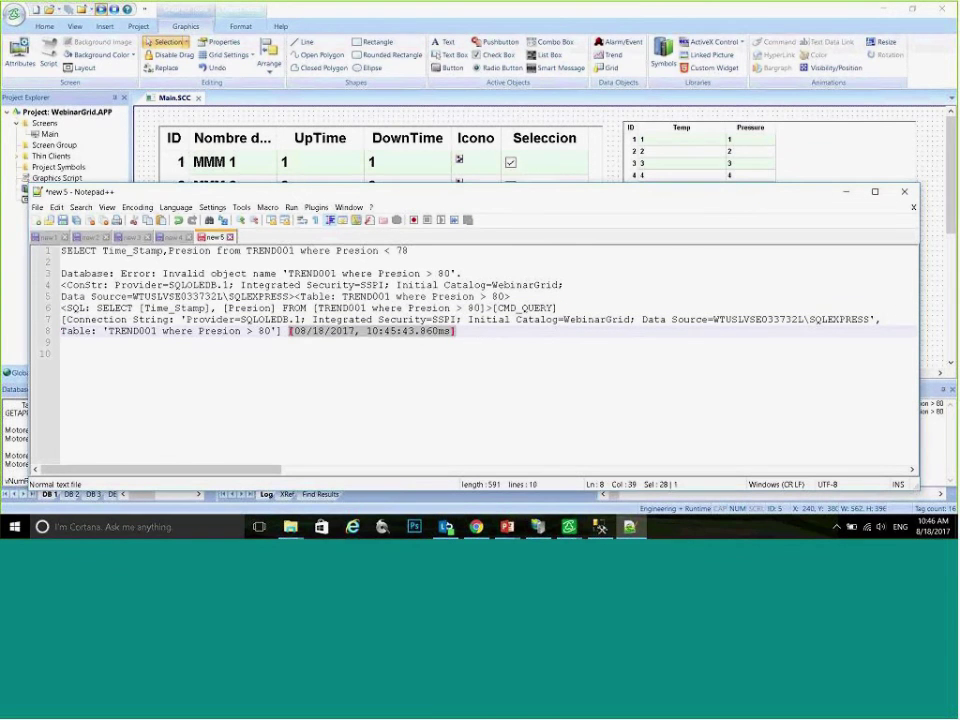
key("Delete")
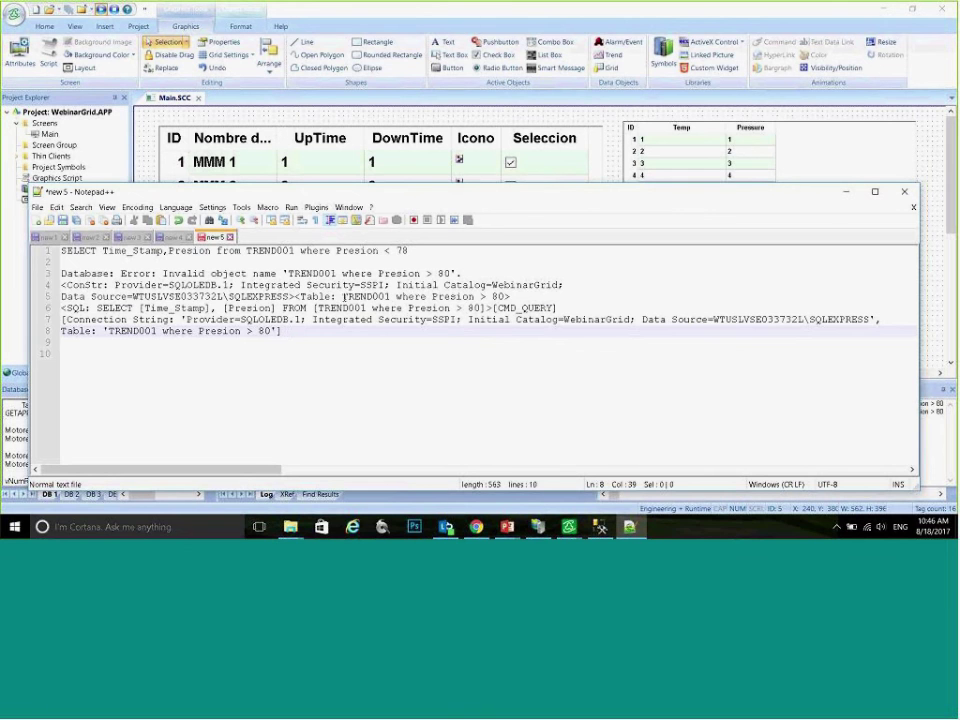
left_click_drag(344, 297, 512, 298)
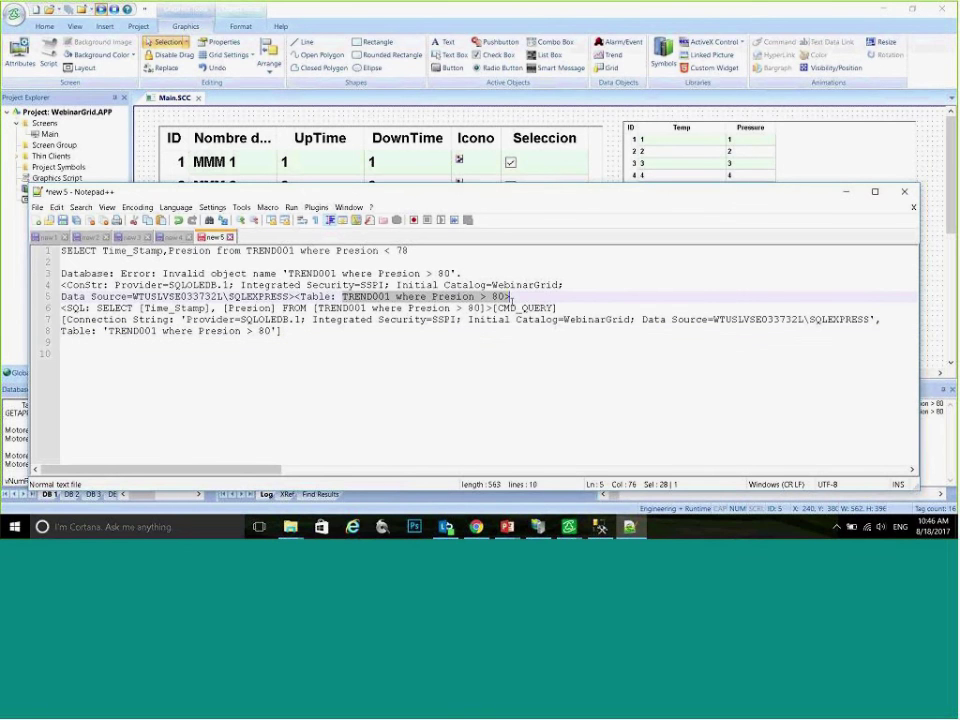
left_click(96, 308)
left_click_drag(178, 308, 483, 309)
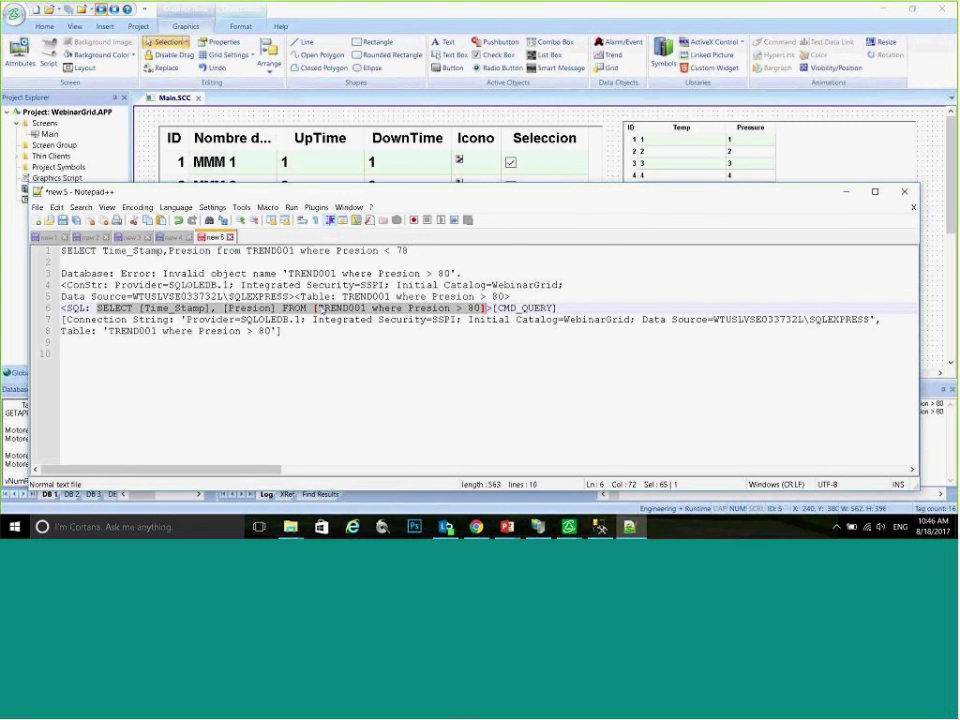
left_click_drag(367, 309, 314, 308)
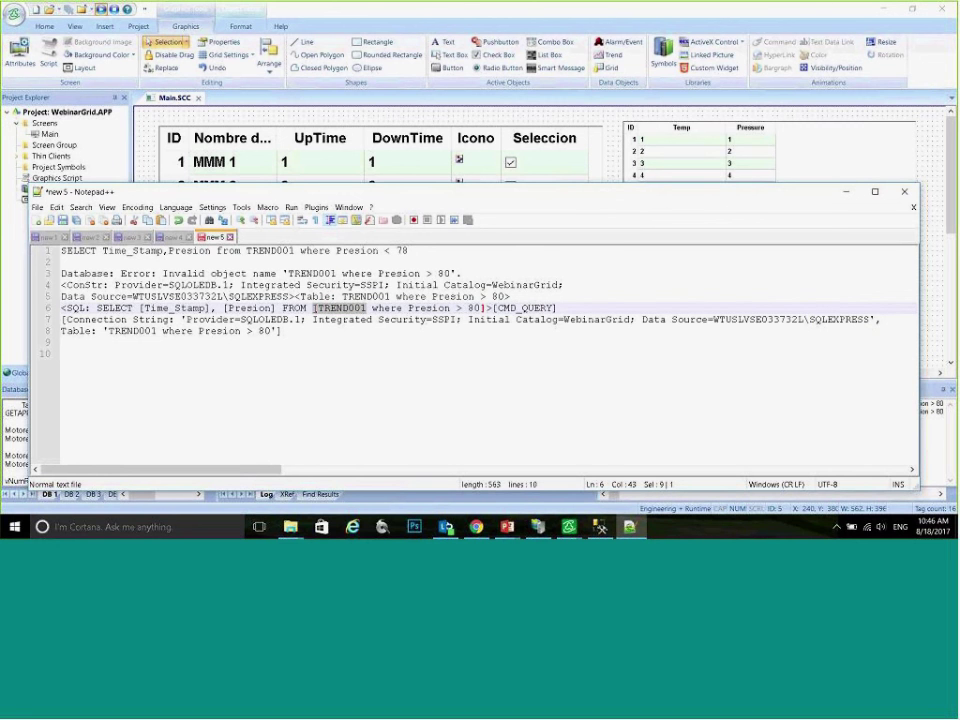
left_click(481, 308)
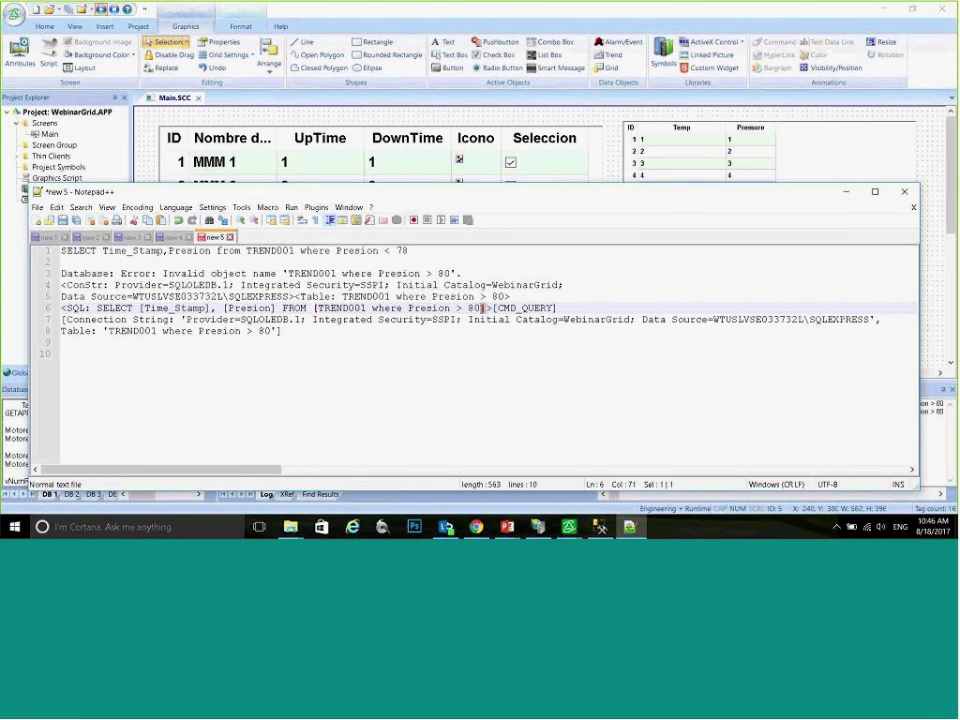
key("shift+Left")
Step: In the pressure grid's database configuration in InduSoft Web Studio, turn off the project default and enable Disable Delimiters in the advanced settings
left_click(462, 129)
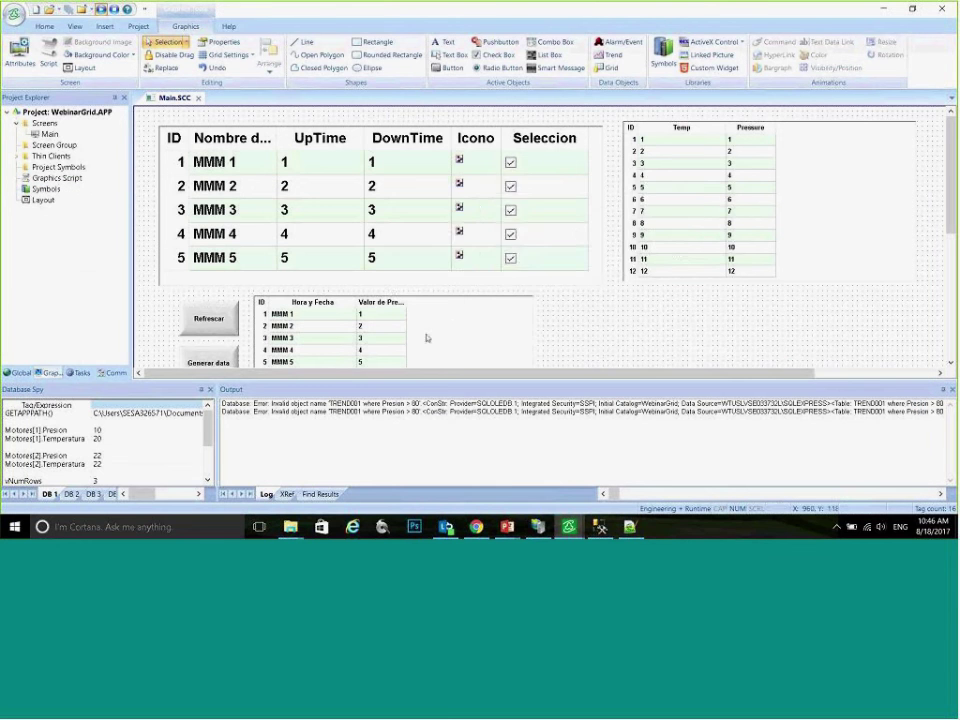
double_click(426, 338)
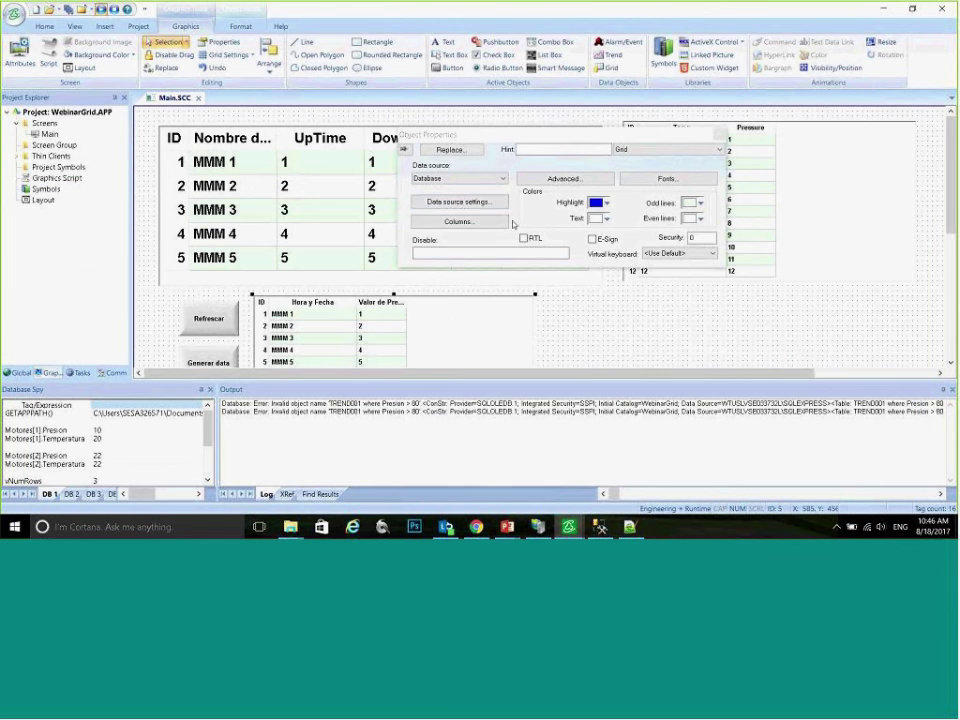
left_click(460, 203)
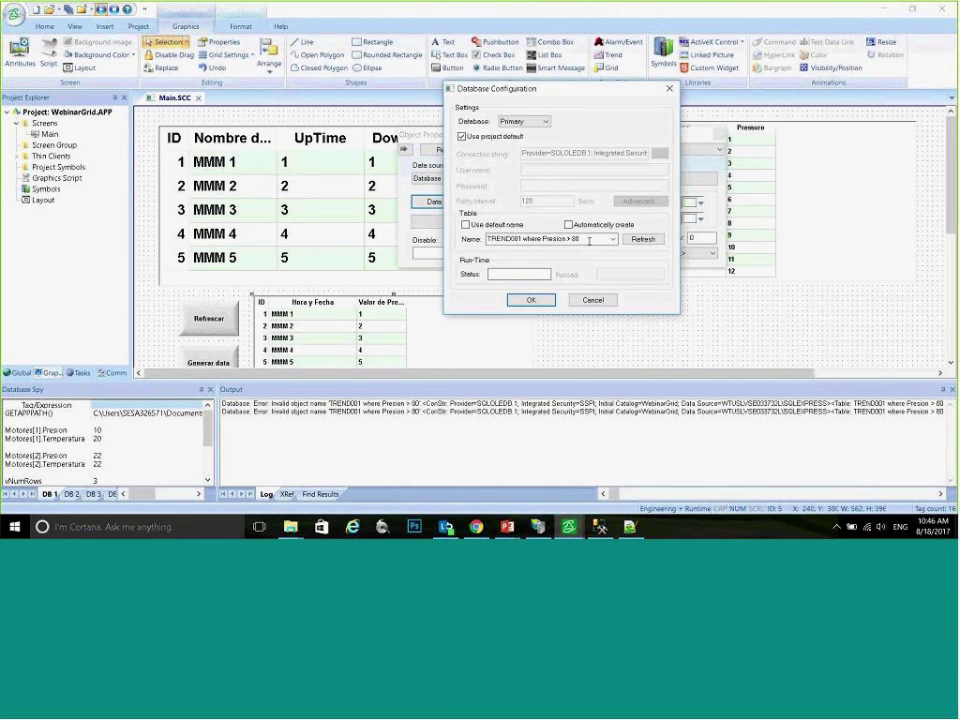
left_click(590, 240)
key("alt+Tab")
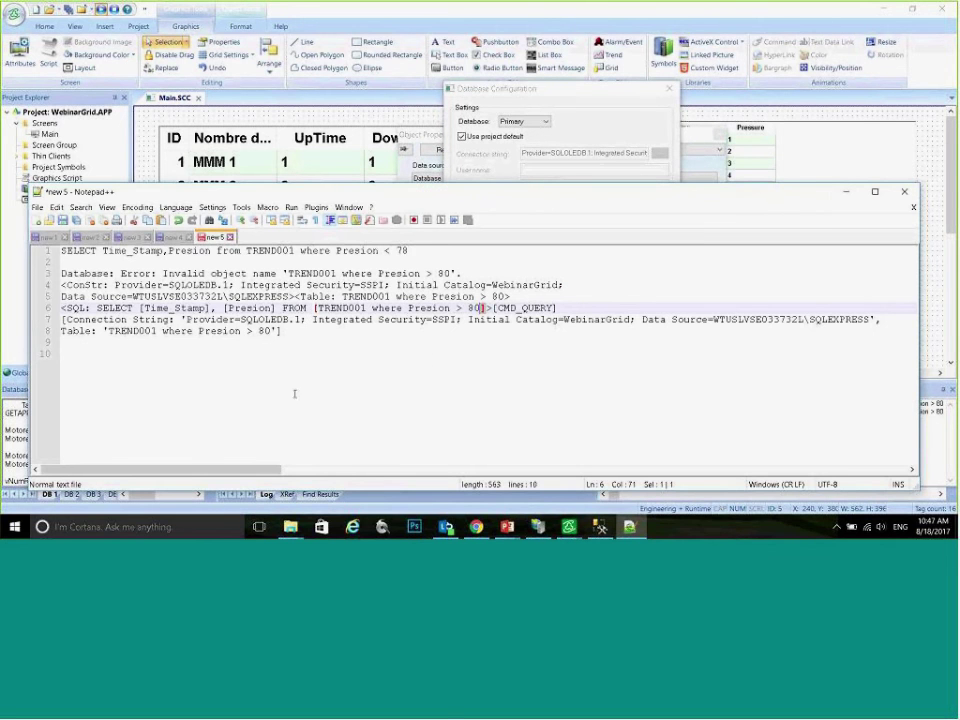
left_click(485, 178)
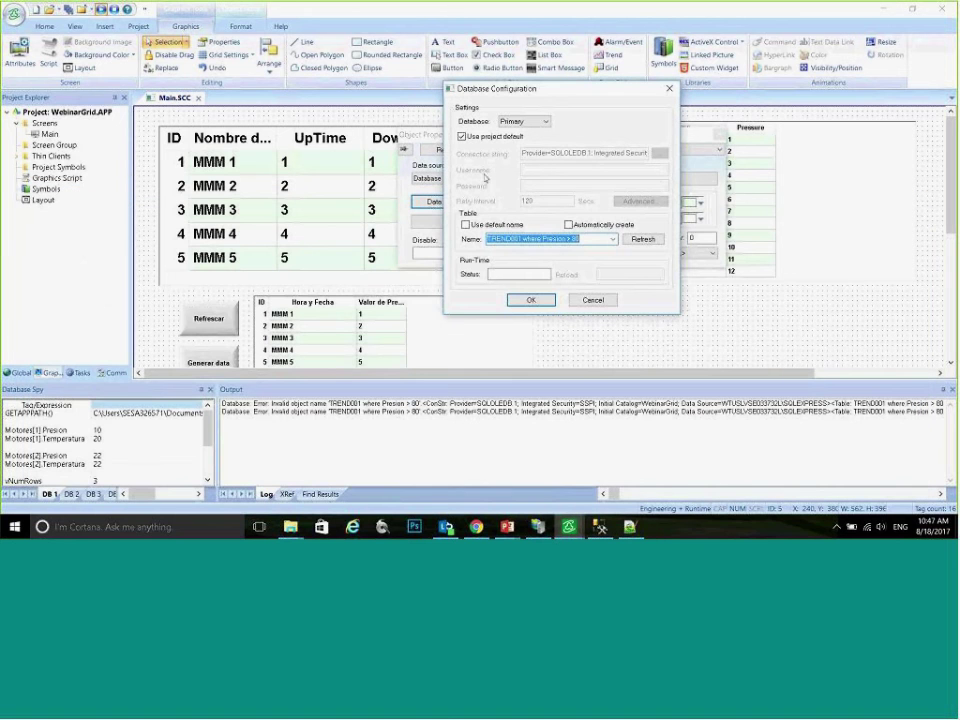
left_click(462, 135)
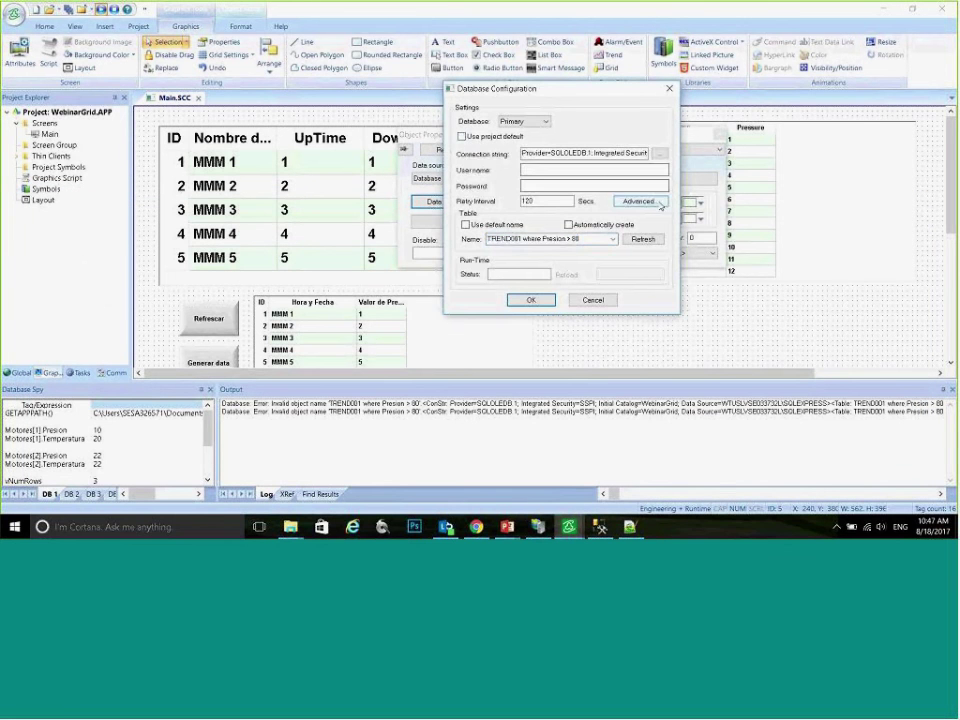
left_click(661, 203)
left_click(482, 245)
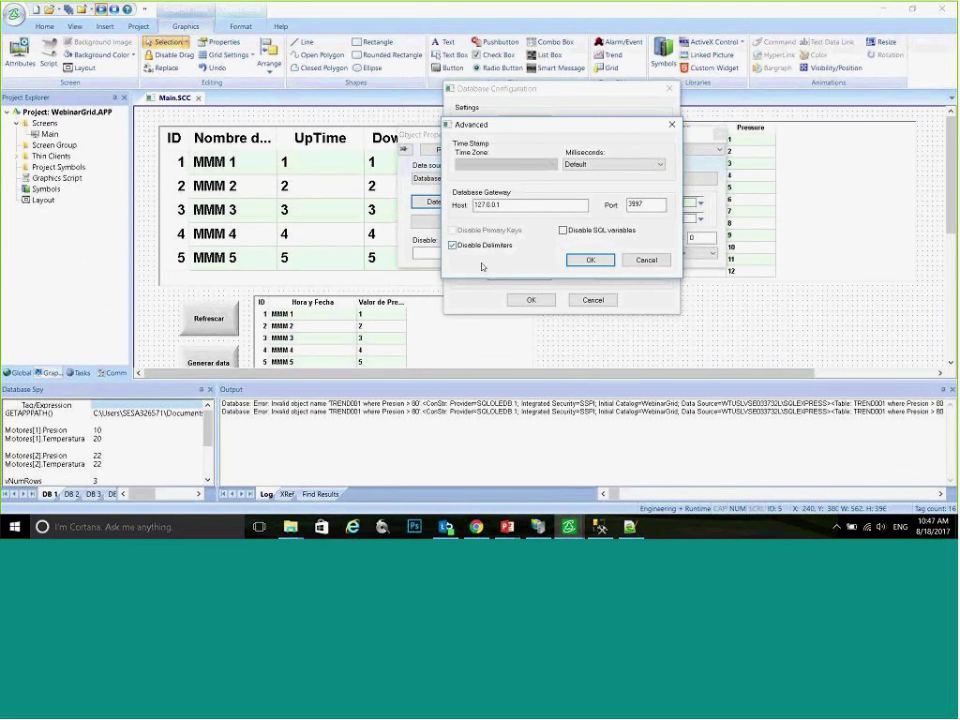
left_click(590, 261)
left_click(531, 300)
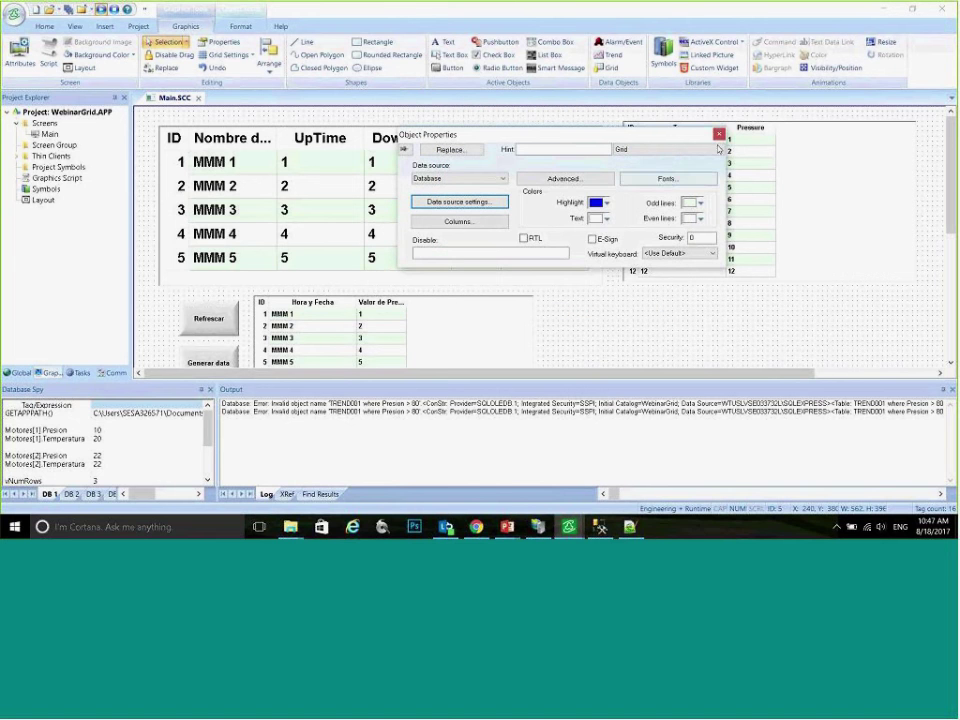
Step: Close the grid's properties, save the Main screen and clear the Output log
left_click(718, 134)
right_click(155, 98)
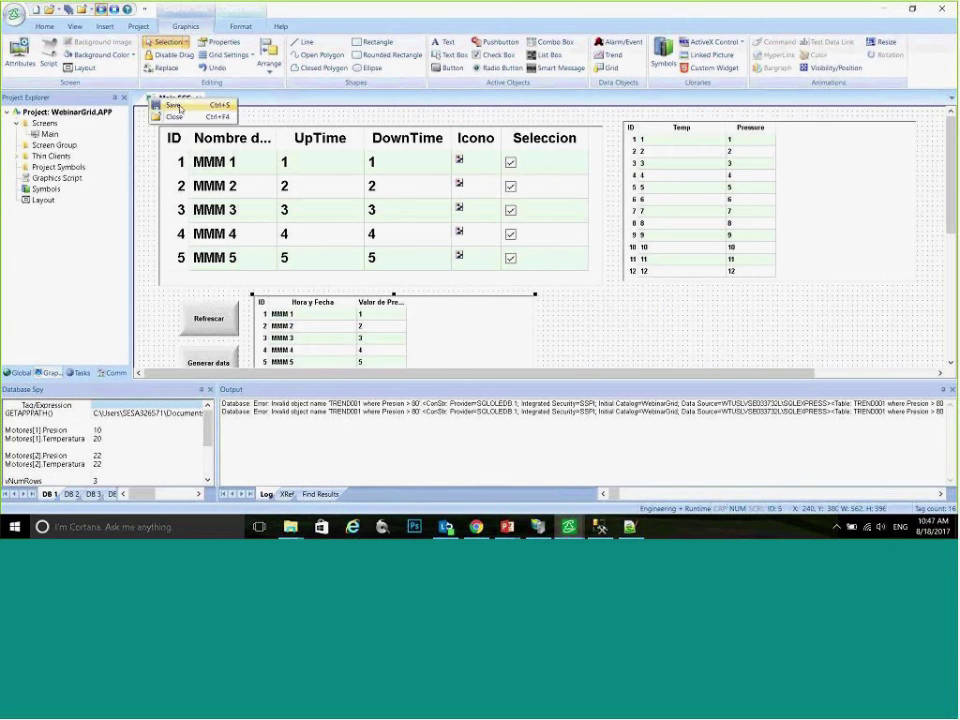
left_click(179, 108)
right_click(399, 472)
left_click(420, 405)
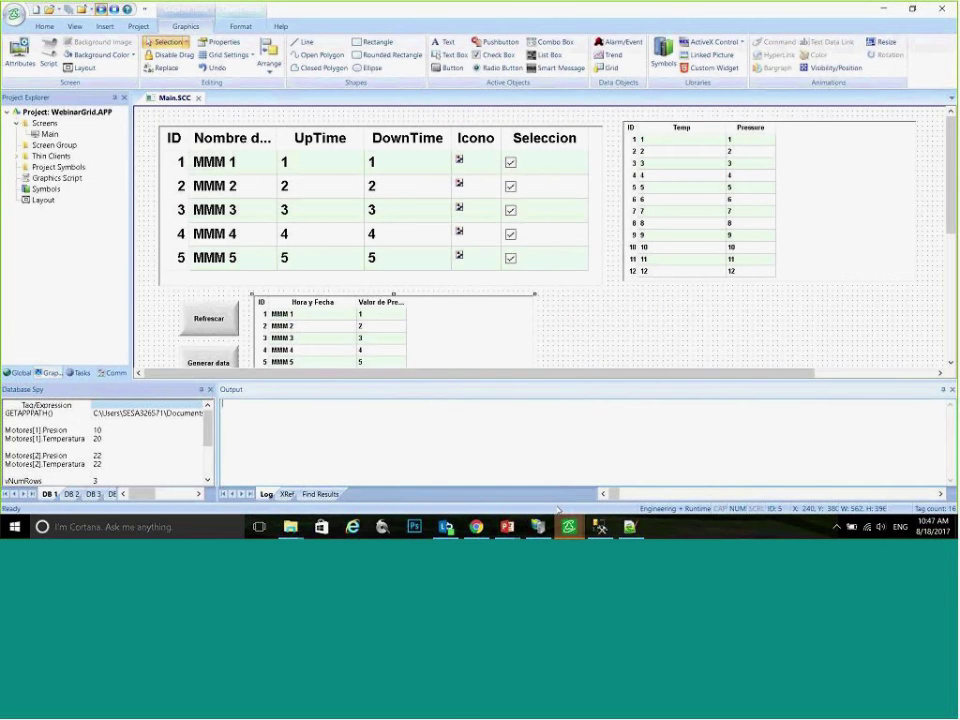
Step: Switch to the running project and refresh the pressure grid to test the filter
mouse_move(568, 526)
left_click(636, 462)
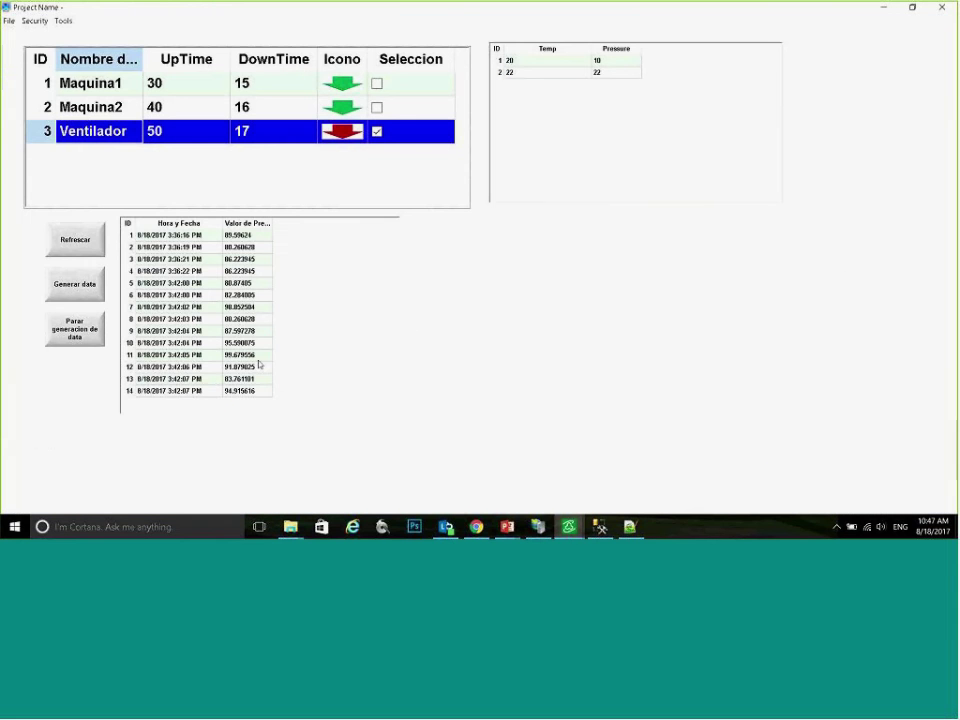
left_click(80, 250)
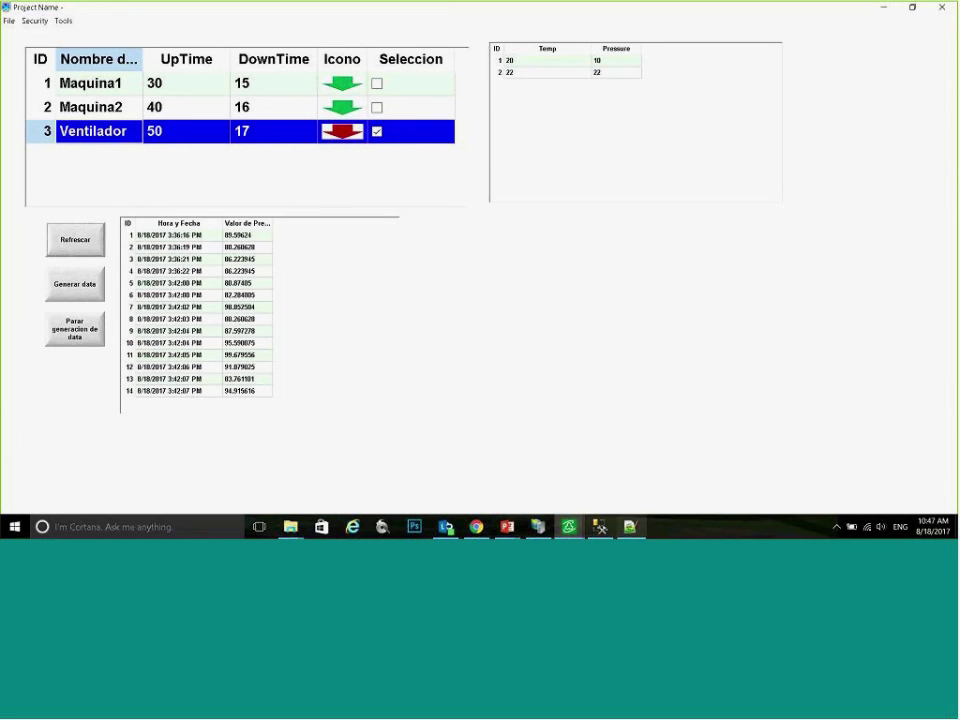
Step: Compare the SQL Server Management Studio results for "where Presion > 80" with the rows of the running project's pressure grid
left_click(600, 526)
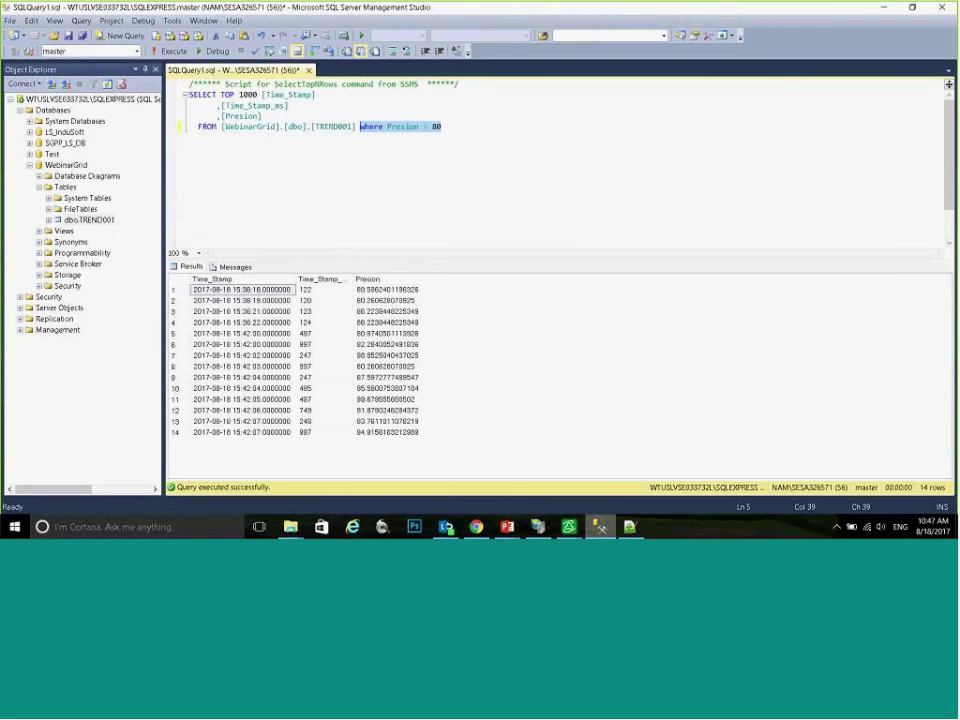
left_click(476, 141)
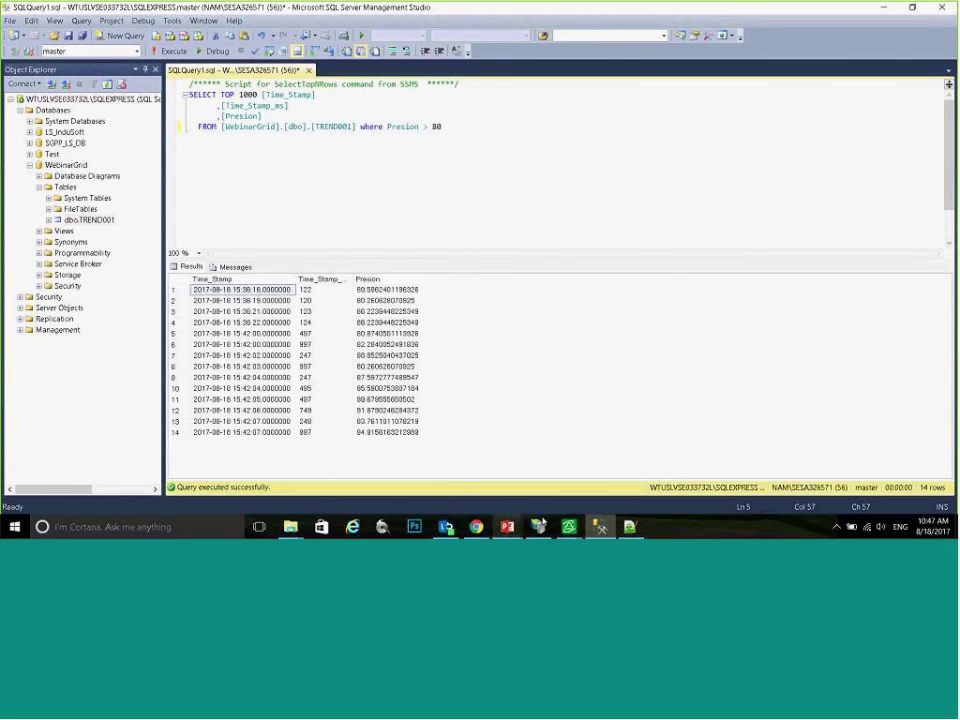
mouse_move(568, 526)
left_click(620, 470)
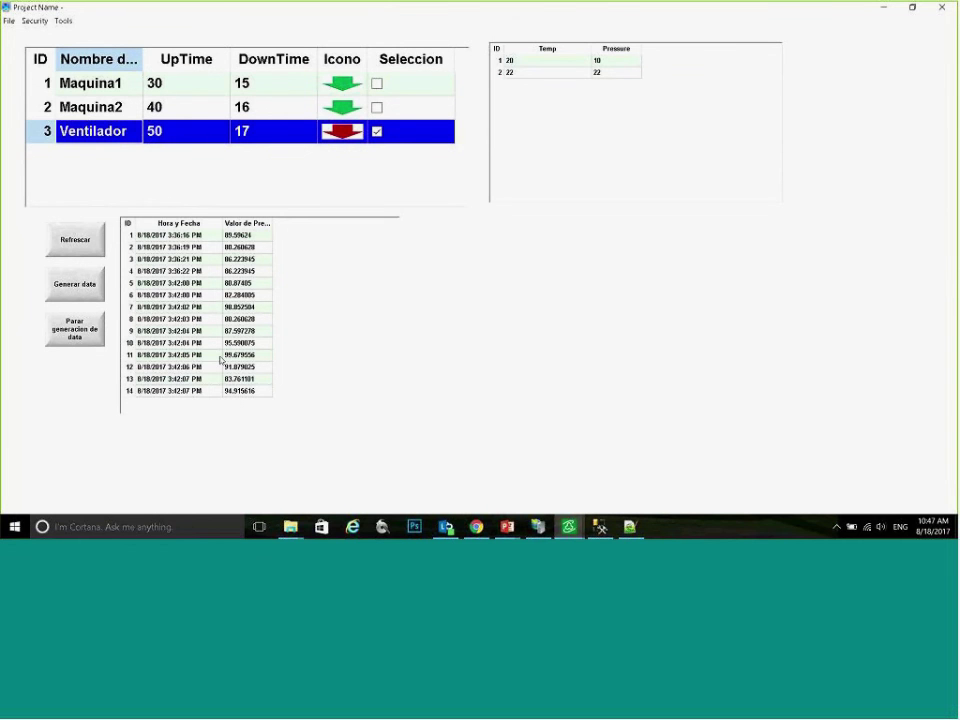
Step: Return to the Main screen editor and replace the table name in the pressure grid's data source settings with {query}
key("alt+Tab")
key("alt+Tab")
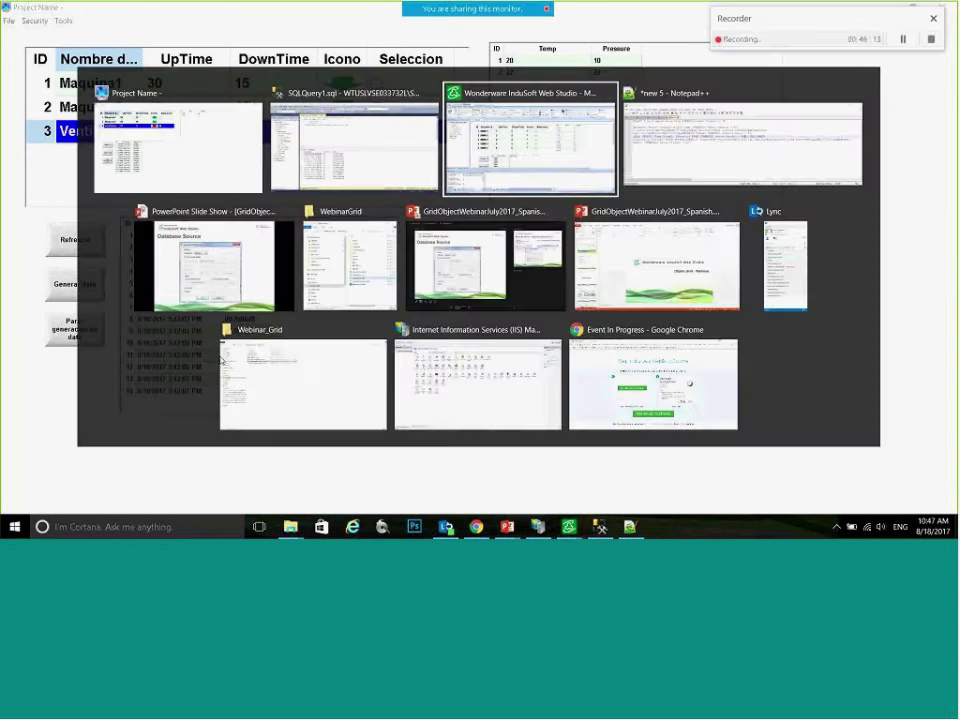
scroll(489, 347, "down", 4)
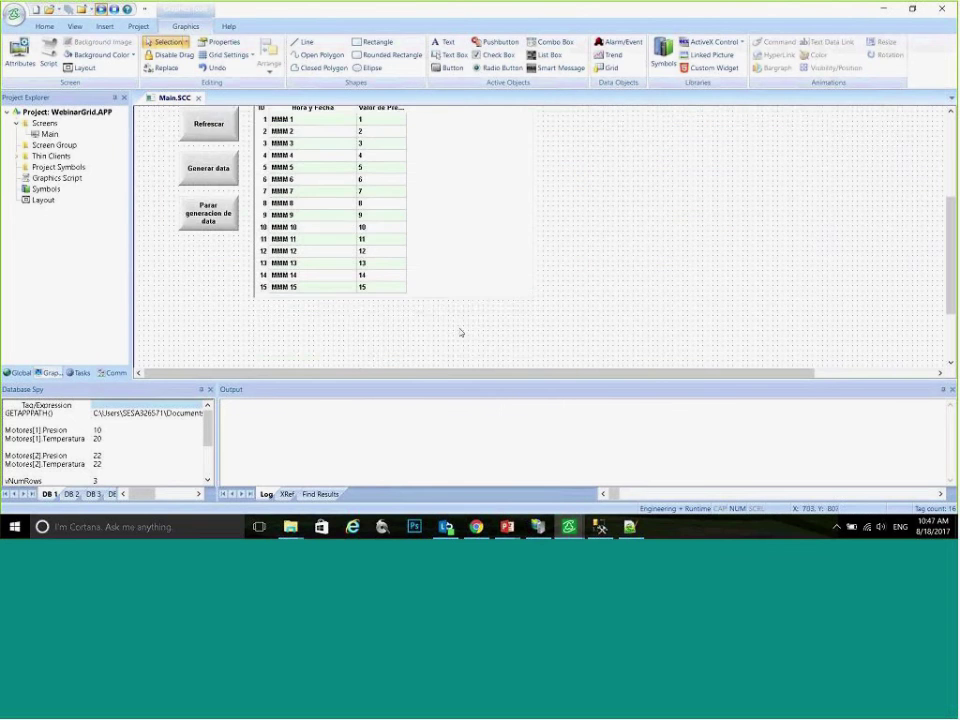
scroll(461, 332, "up", 2)
double_click(403, 281)
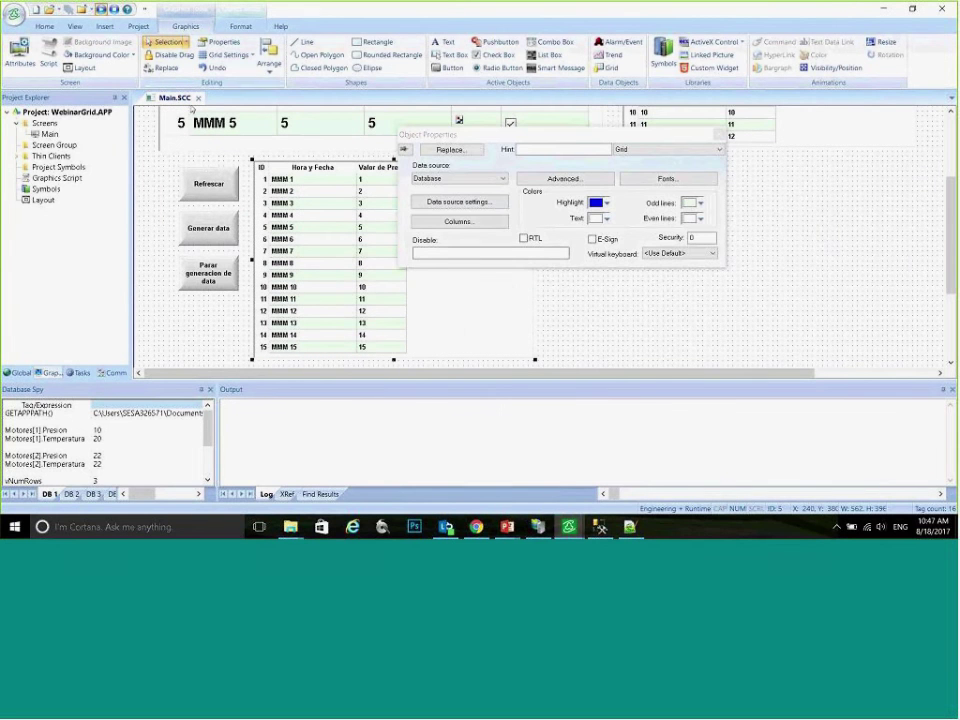
left_click(480, 201)
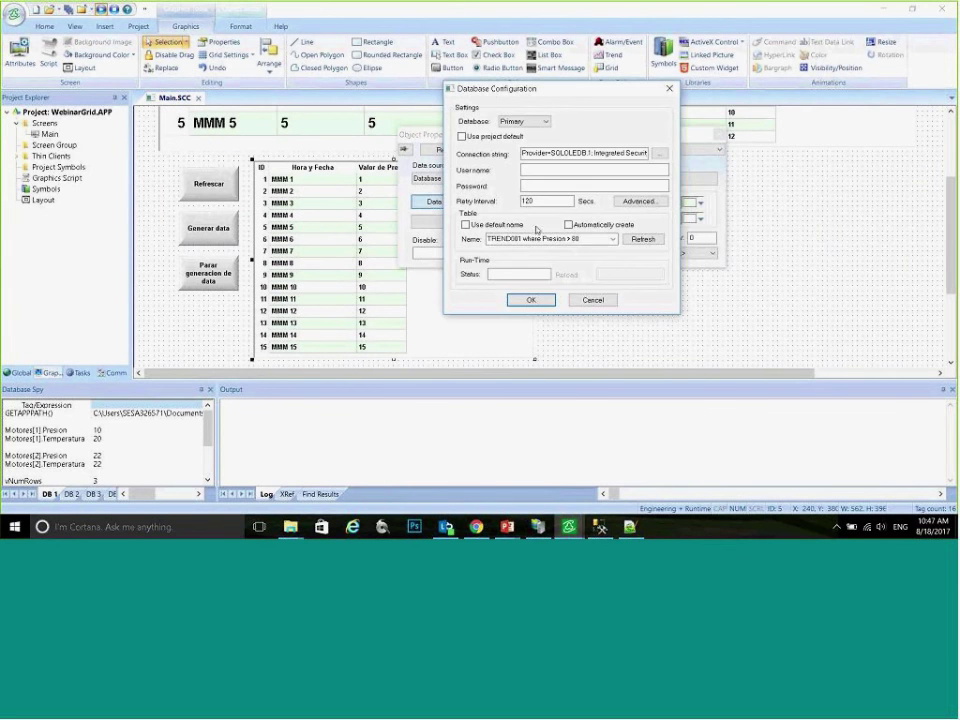
left_click(600, 239)
left_click_drag(452, 228, 388, 229)
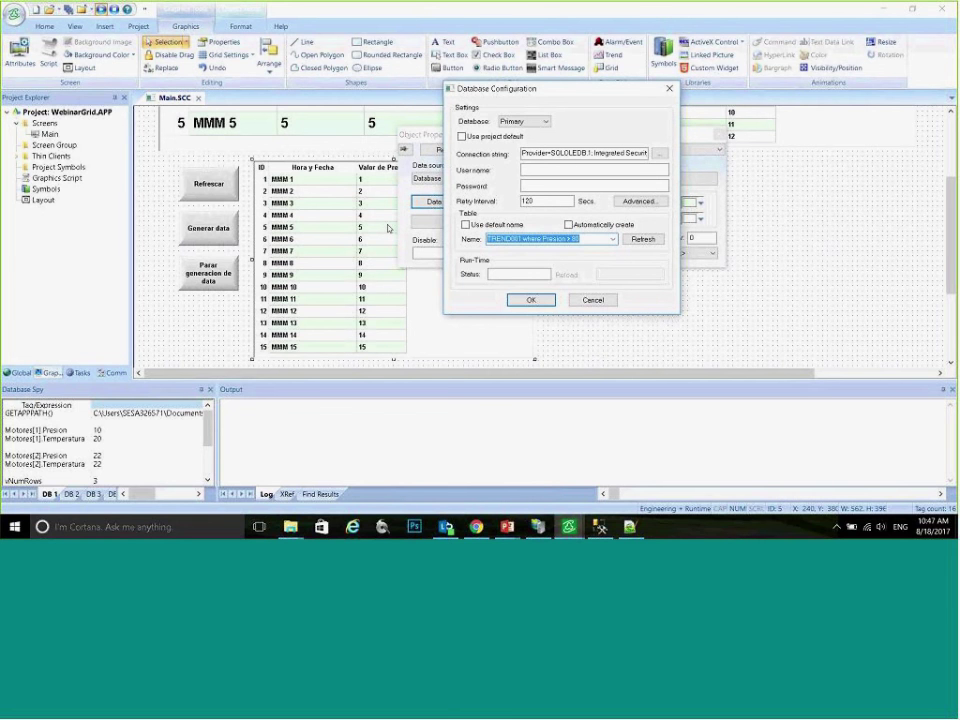
key("BackSpace")
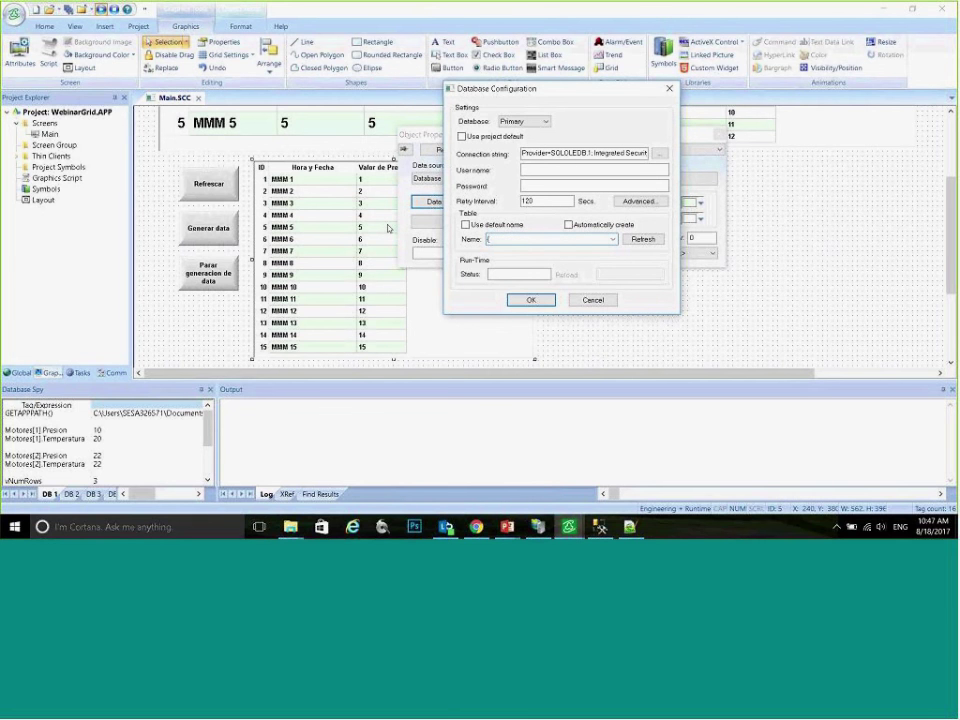
type("{query}")
left_click(536, 300)
left_click(548, 206)
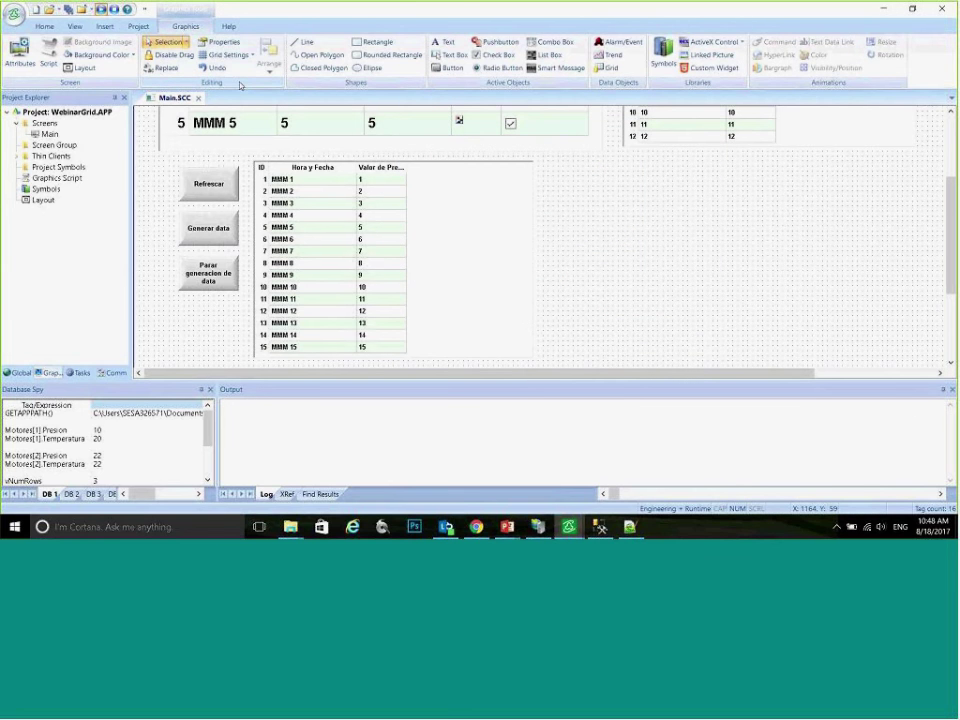
Step: Draw a text box about 494 by 63 pixels just below the pressure grid on the Main screen
left_click(138, 26)
scroll(110, 26, "down", 1)
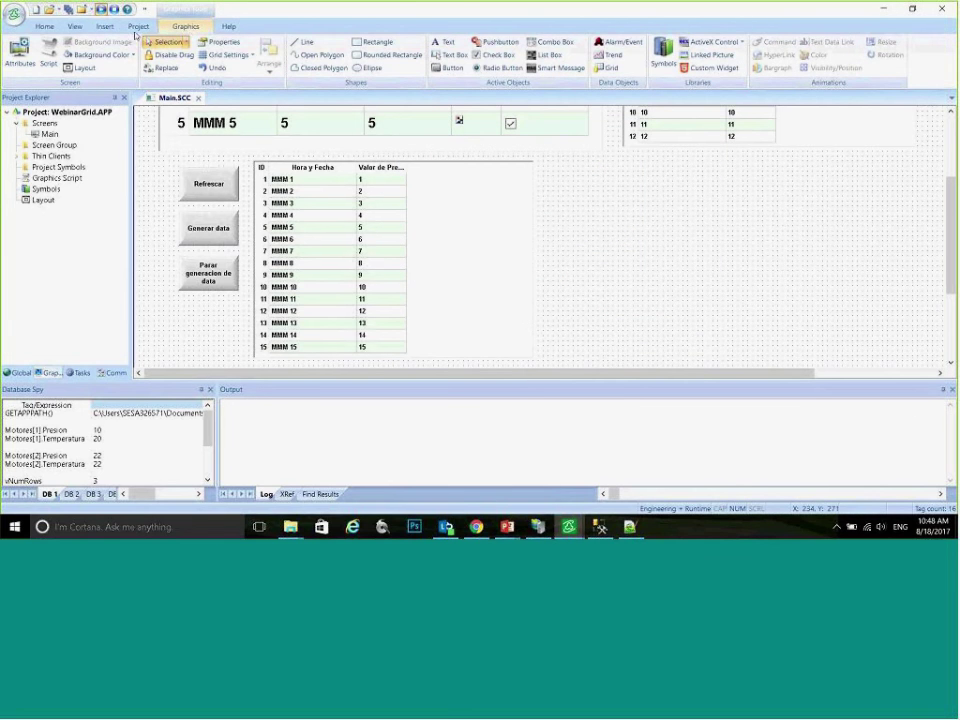
left_click(449, 55)
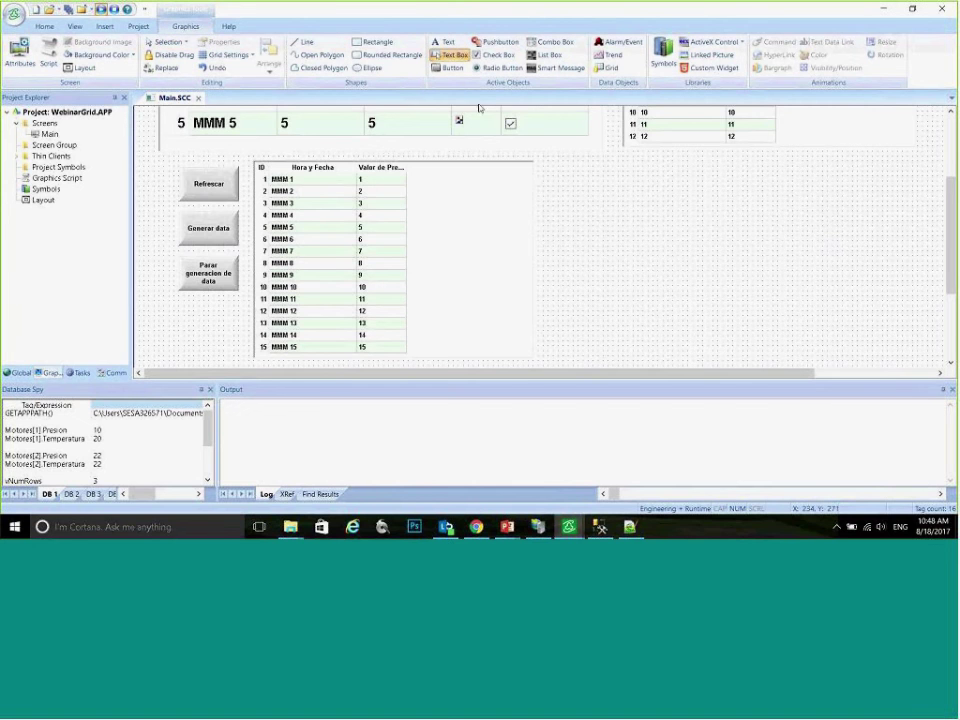
scroll(621, 244, "down", 3)
scroll(583, 199, "up", 4)
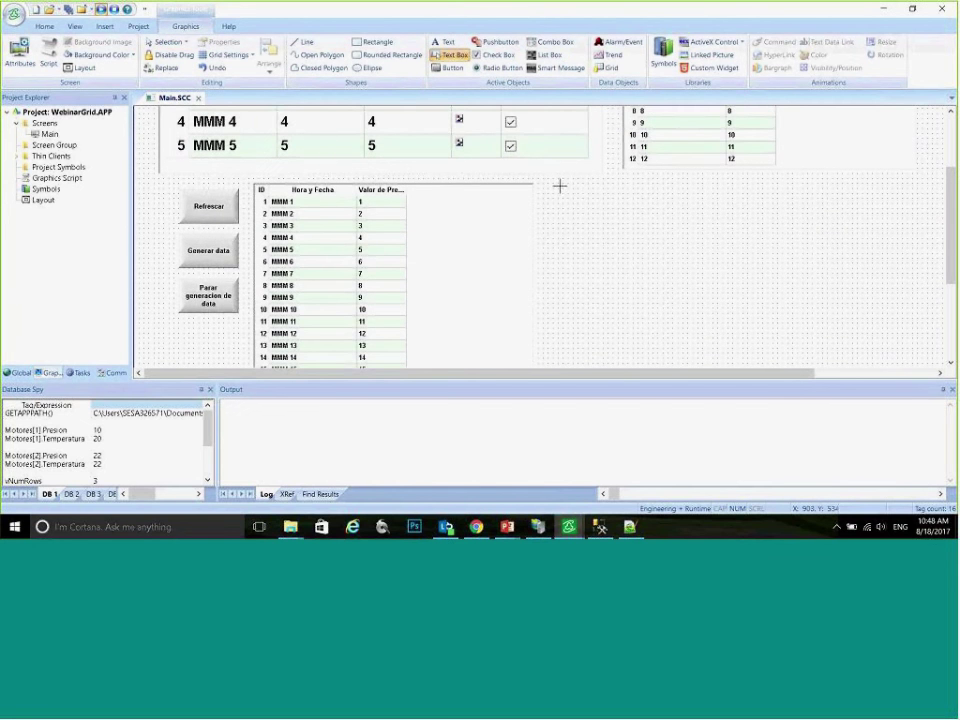
scroll(430, 250, "down", 3)
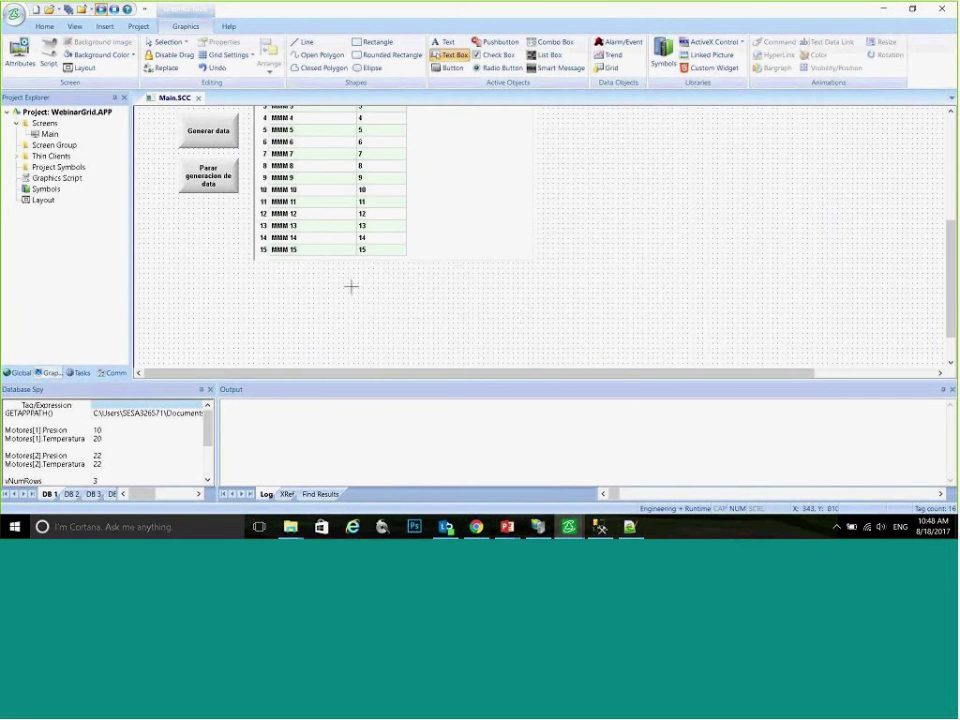
left_click_drag(274, 268, 519, 300)
Step: Link the text box below the pressure grid to query and create query as a new project tag
double_click(407, 285)
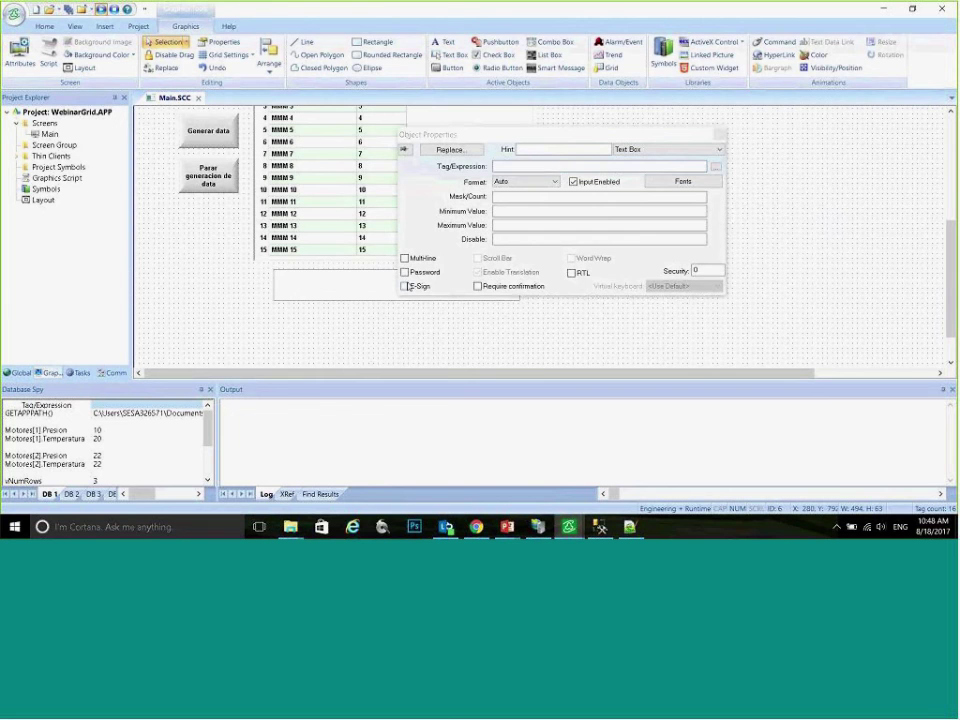
type("qi")
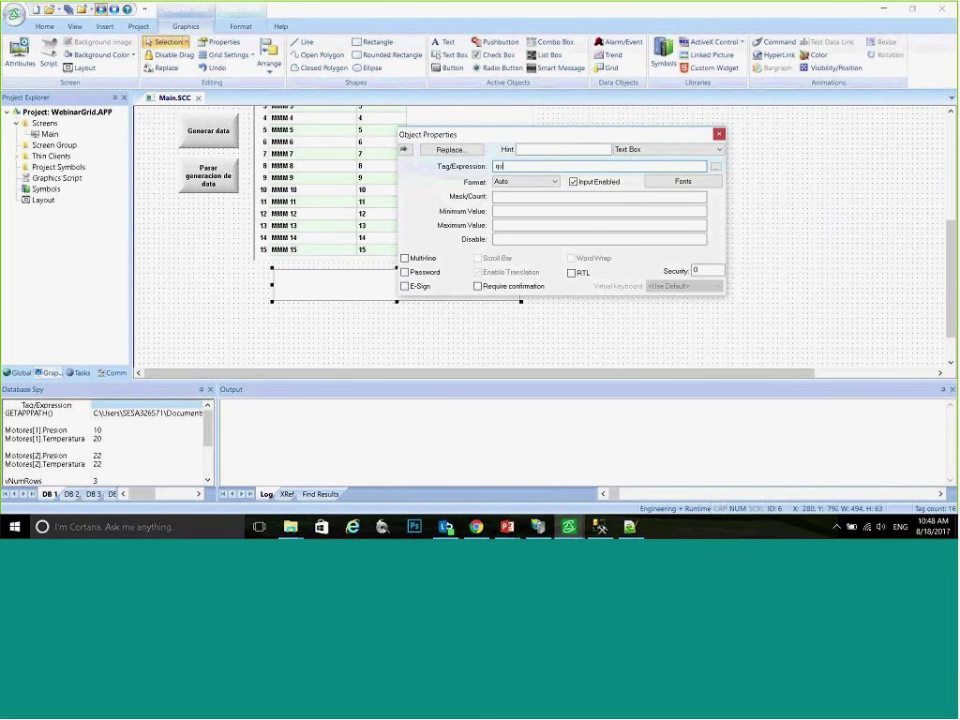
type("ery")
key("Return")
key("Return")
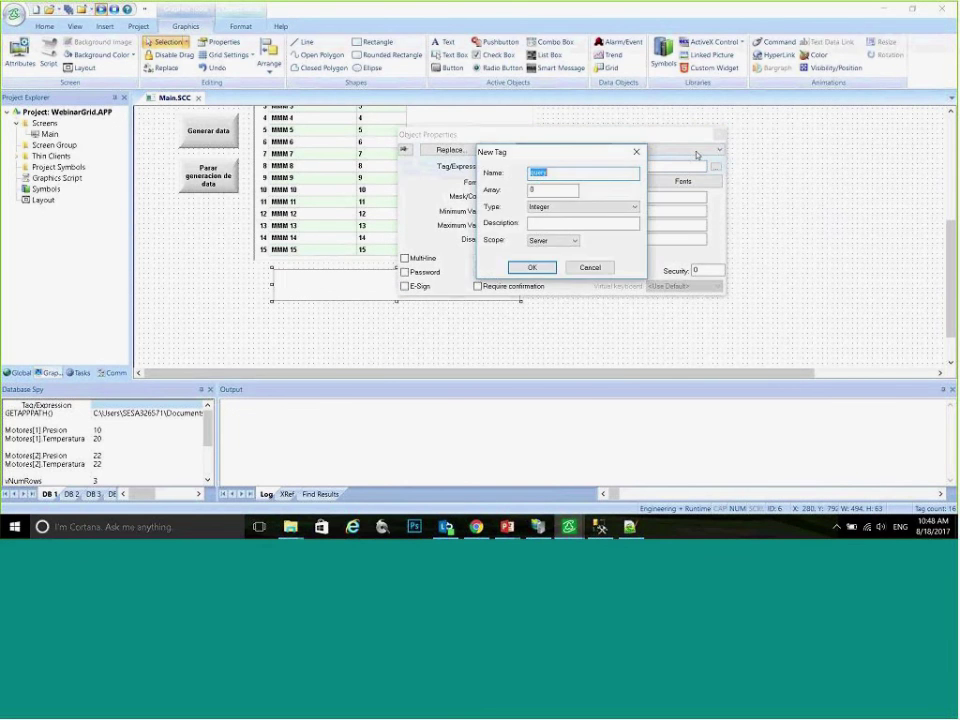
key("Return")
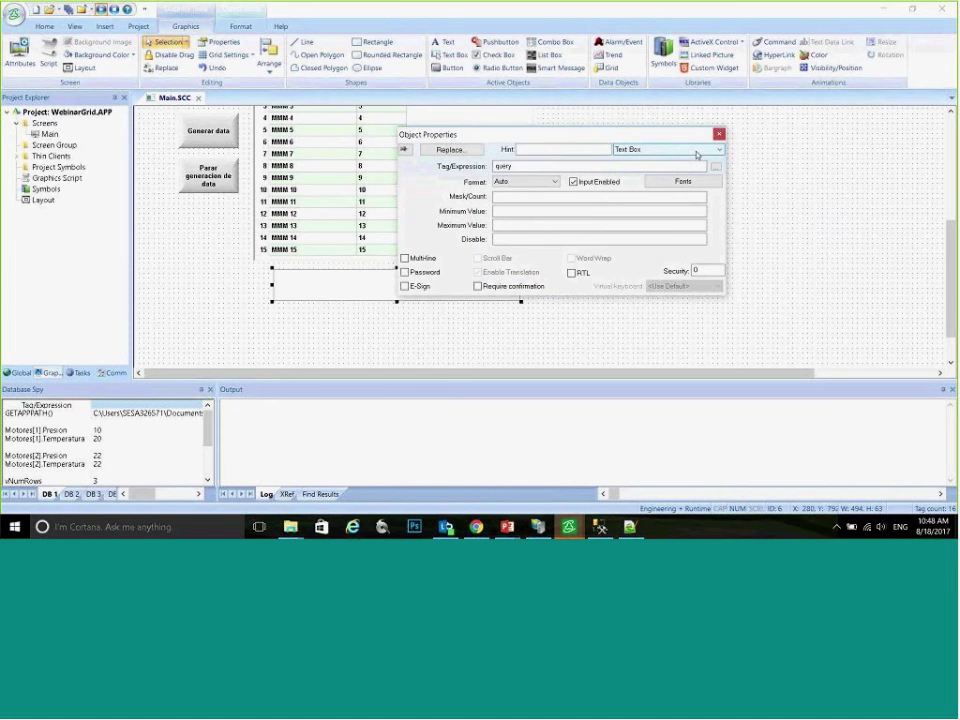
key("Escape")
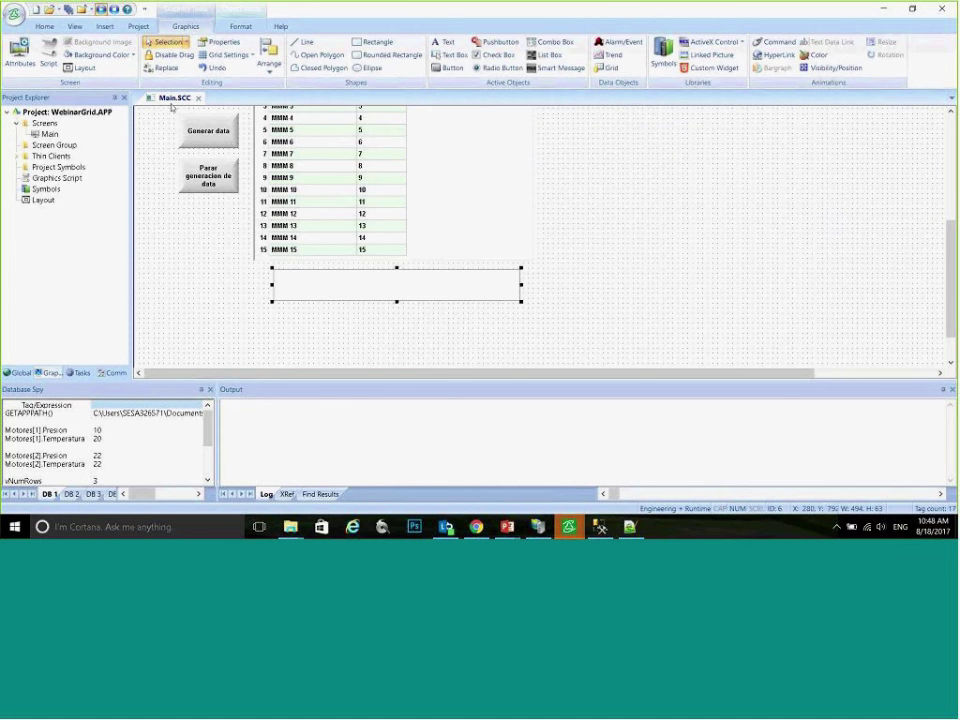
Step: Switch to the running project, enter TREND001 in the query text box and refresh the pressure grid
scroll(300, 250, "up", 5)
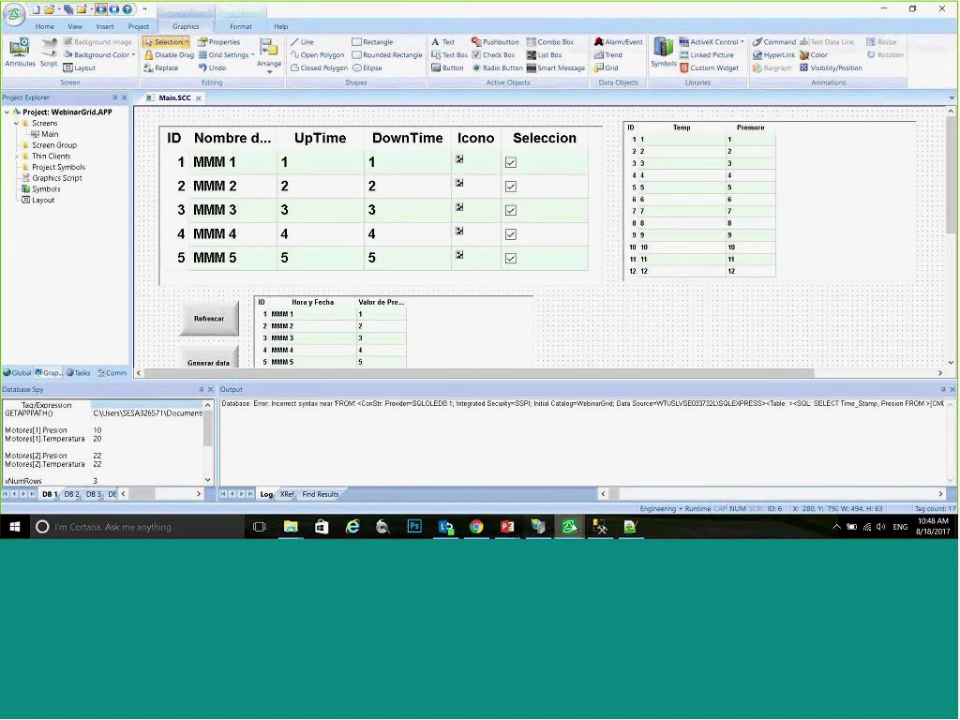
mouse_move(568, 526)
left_click(643, 407)
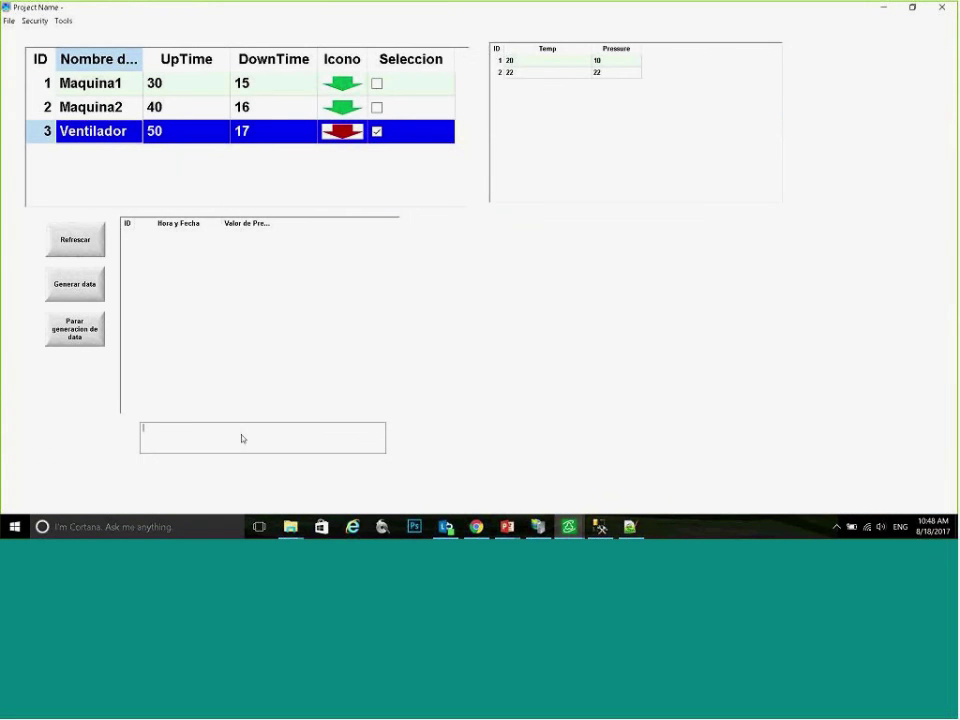
type("TREND001")
left_click(99, 243)
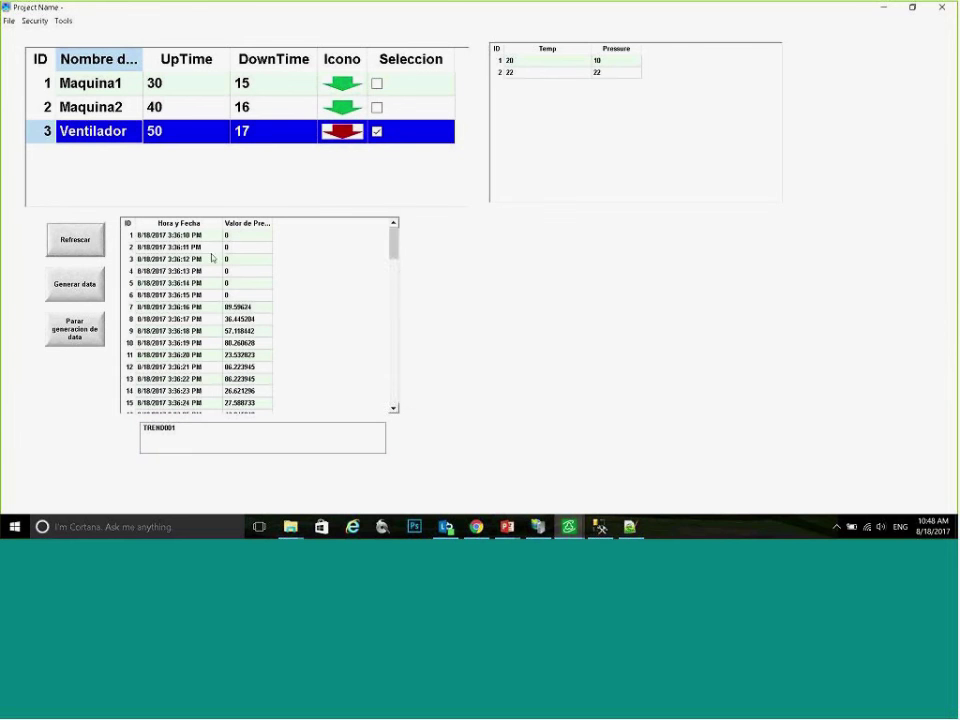
Step: Replace the query text with "TREND001 where Presion > 80" and refresh the pressure grid
mouse_move(394, 250)
left_mouse_down()
mouse_move(386, 369)
mouse_move(398, 241)
left_mouse_up()
left_click_drag(191, 433, 115, 435)
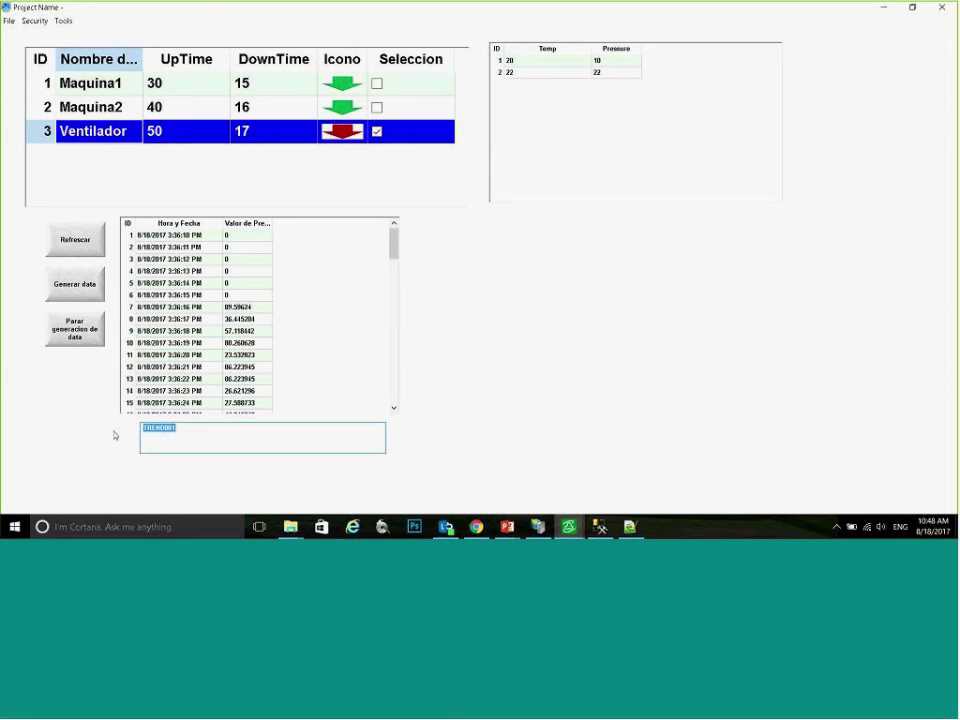
type("TREND001 where Presion > 80")
left_click(76, 243)
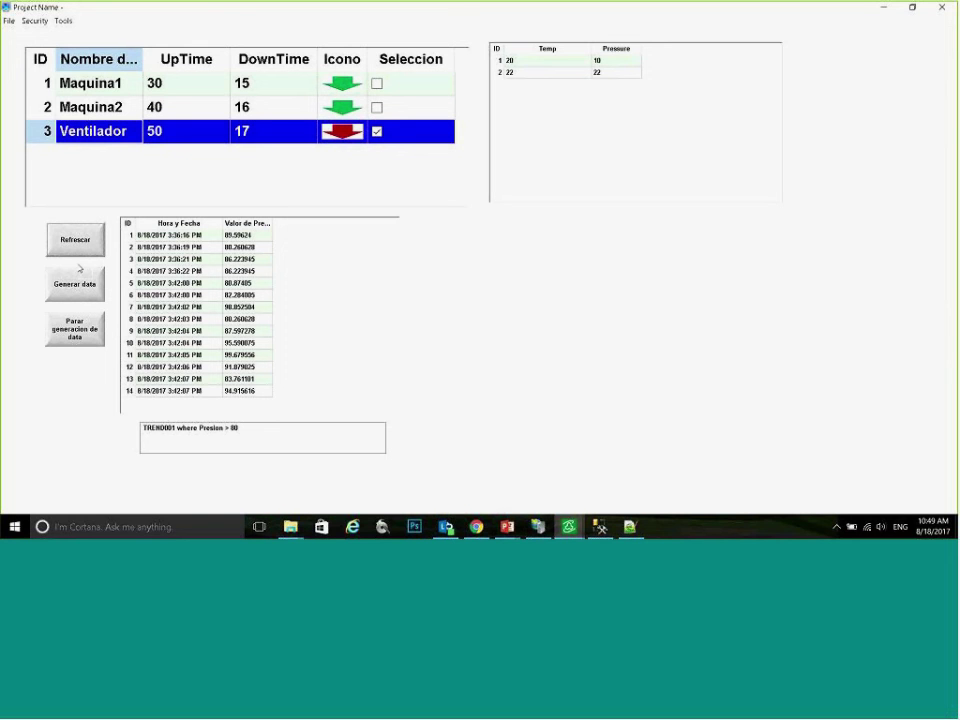
Step: Change the Presion threshold in the query text box to 89 and refresh the pressure grid
double_click(234, 429)
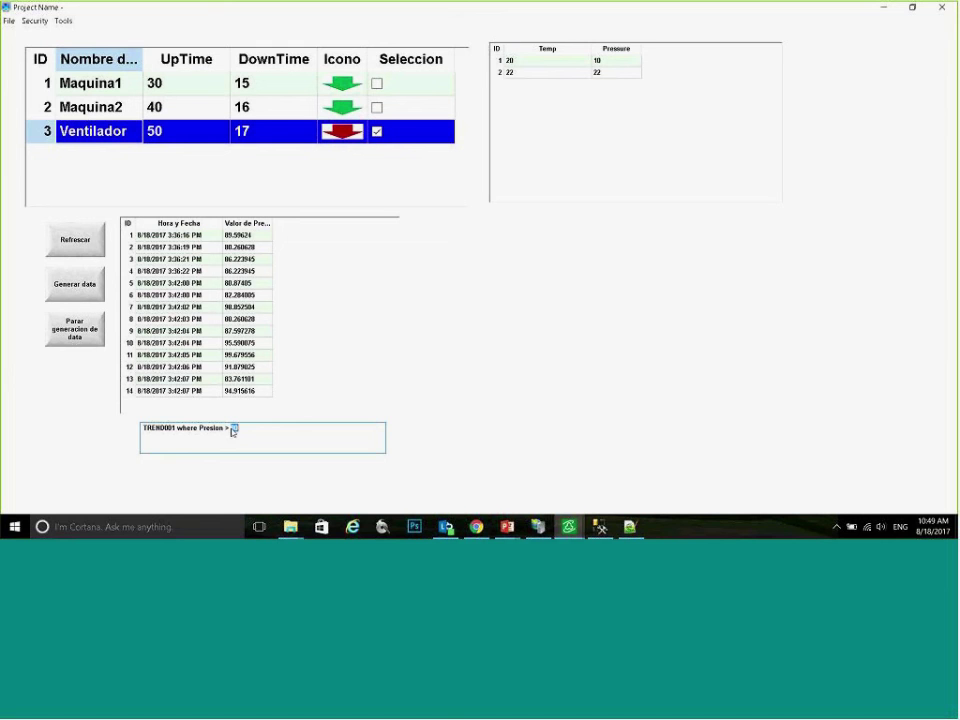
type("5")
key("BackSpace")
type("89")
left_click(78, 236)
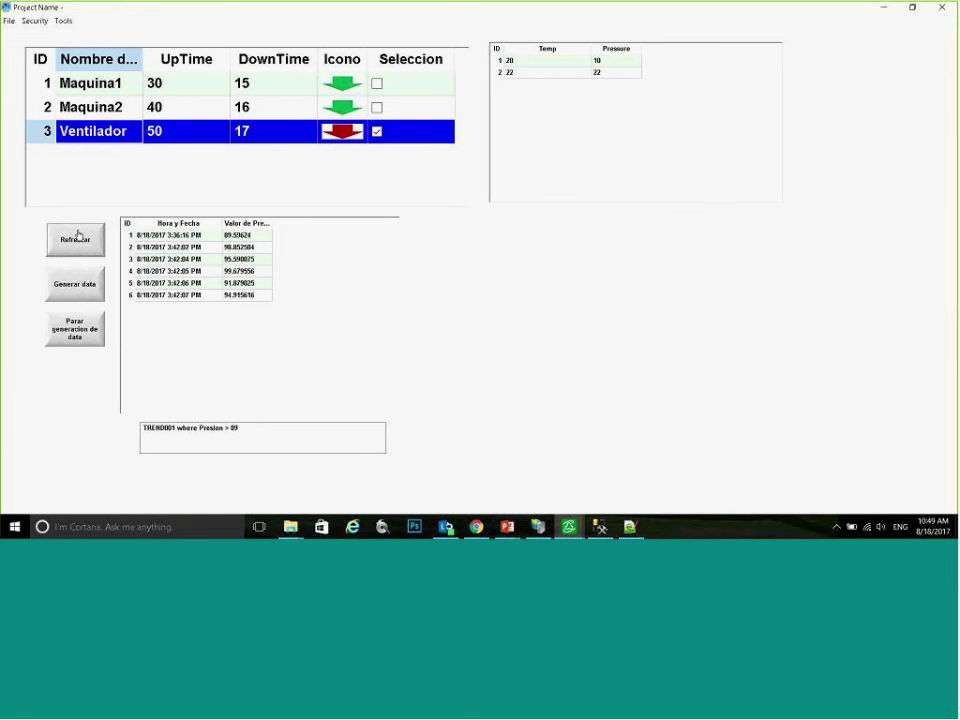
Step: Append "AND Time_Stamp <= '08/18/2017 3:36:17'" to the query text and refresh the pressure grid
left_click(257, 429)
type("AND")
type(" Fe")
key("BackSpace")
key("BackSpace")
key("BackSpace")
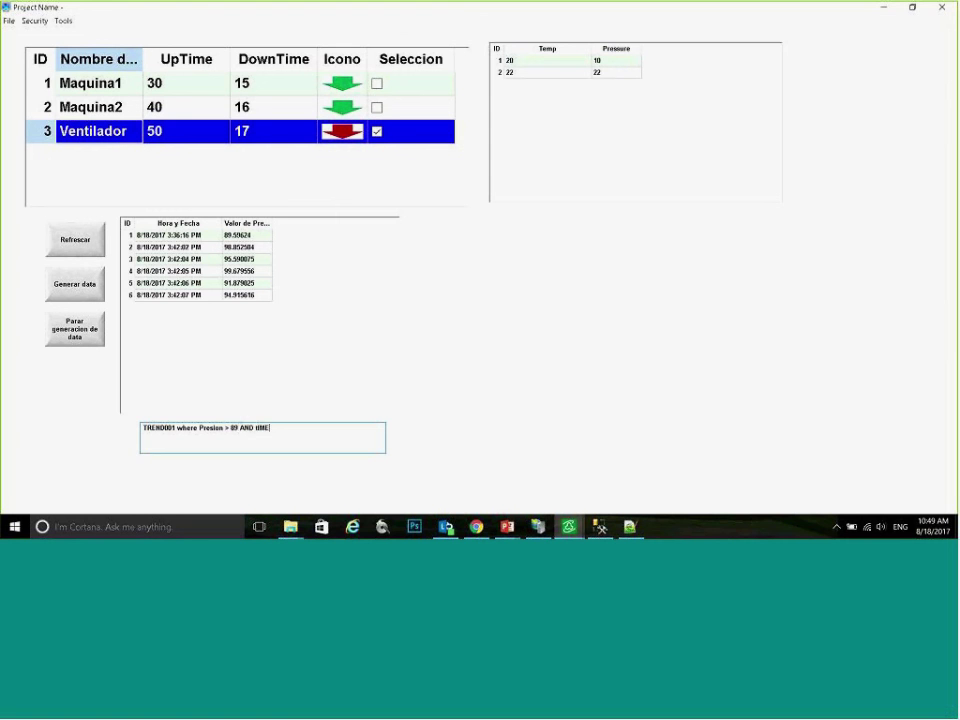
type("Time")
type("_Stamp")
type(" >")
type("=")
type("'")
left_click(300, 430)
key("BackSpace")
type("<")
type("08/18/2017 3:36")
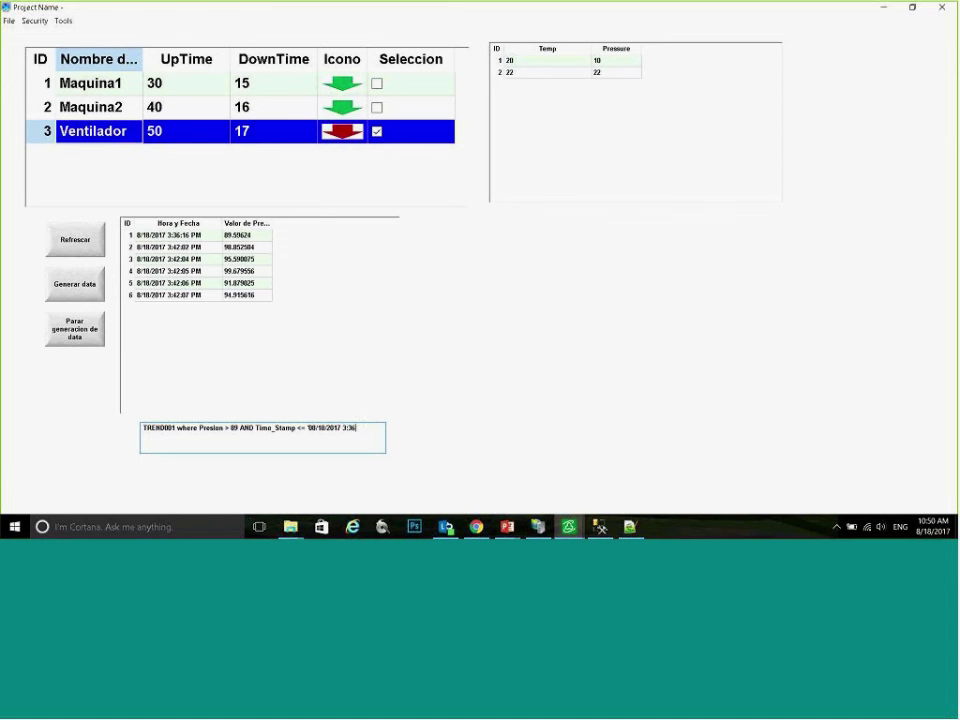
type(":17'")
left_click(76, 245)
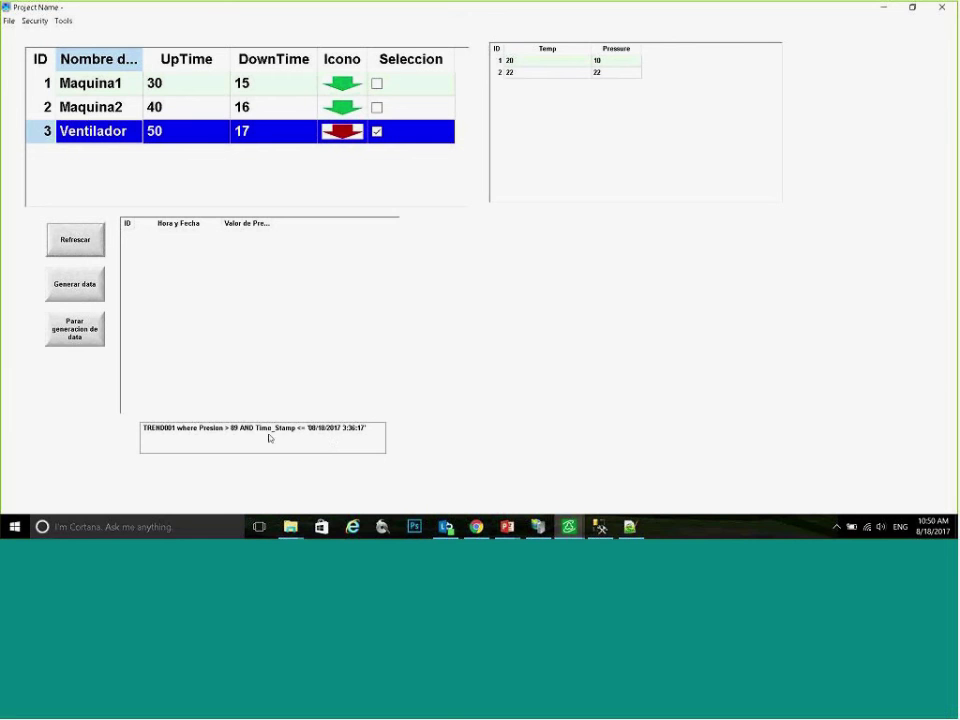
Step: Add PM to the timestamp inside the query's quotes and refresh the pressure grid
left_click(366, 433)
type("AM")
key("BackSpace")
key("BackSpace")
type("PM")
left_click(78, 245)
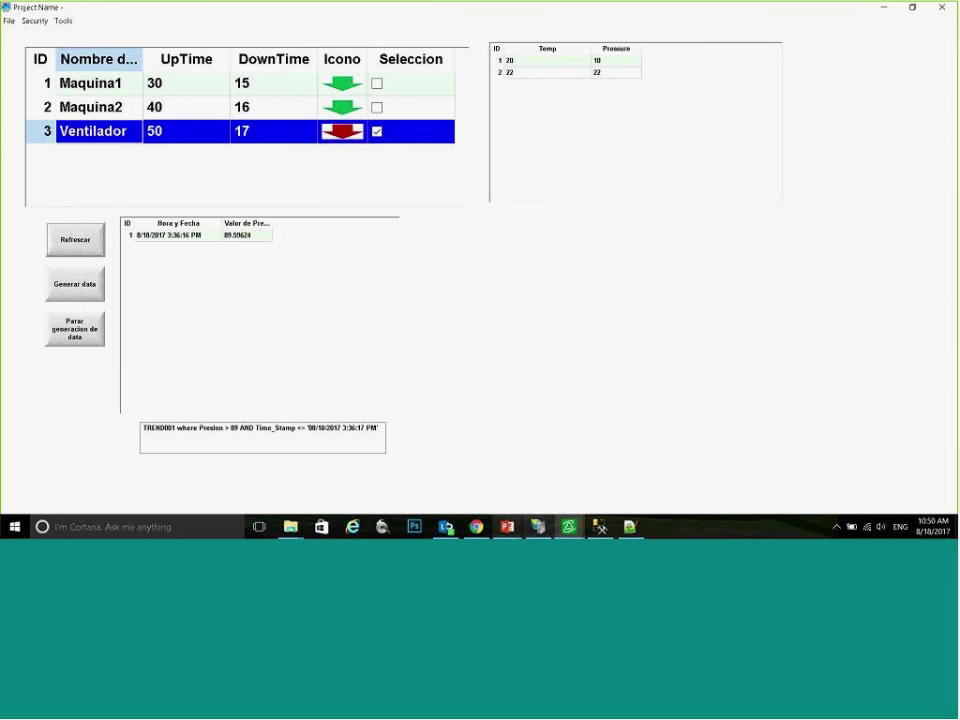
Step: Switch to SQL Server Management Studio and add "SELECT * FROM TREND001" below the existing query
key("alt+Tab")
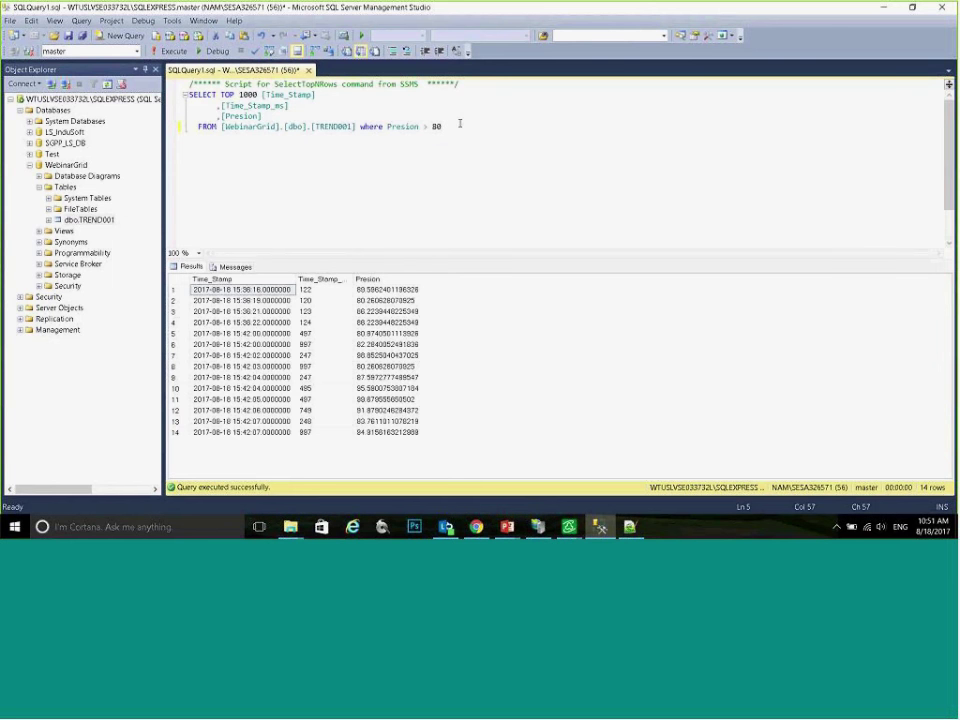
key("Return")
key("Return")
type("SELECT ")
type("* ")
type("f")
type("FROM TREN")
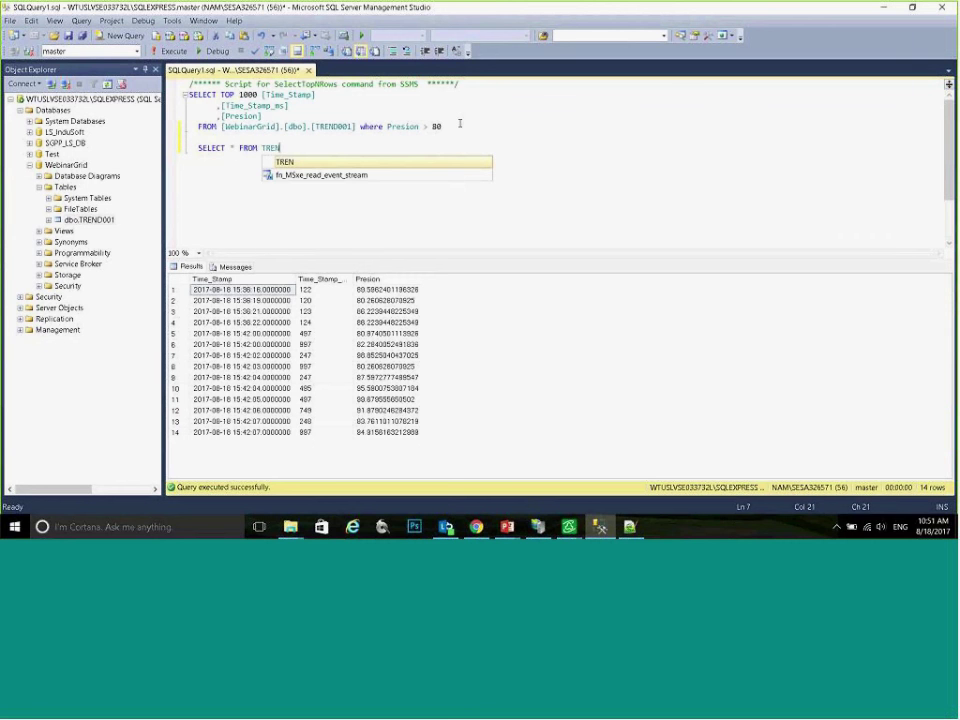
type("D001")
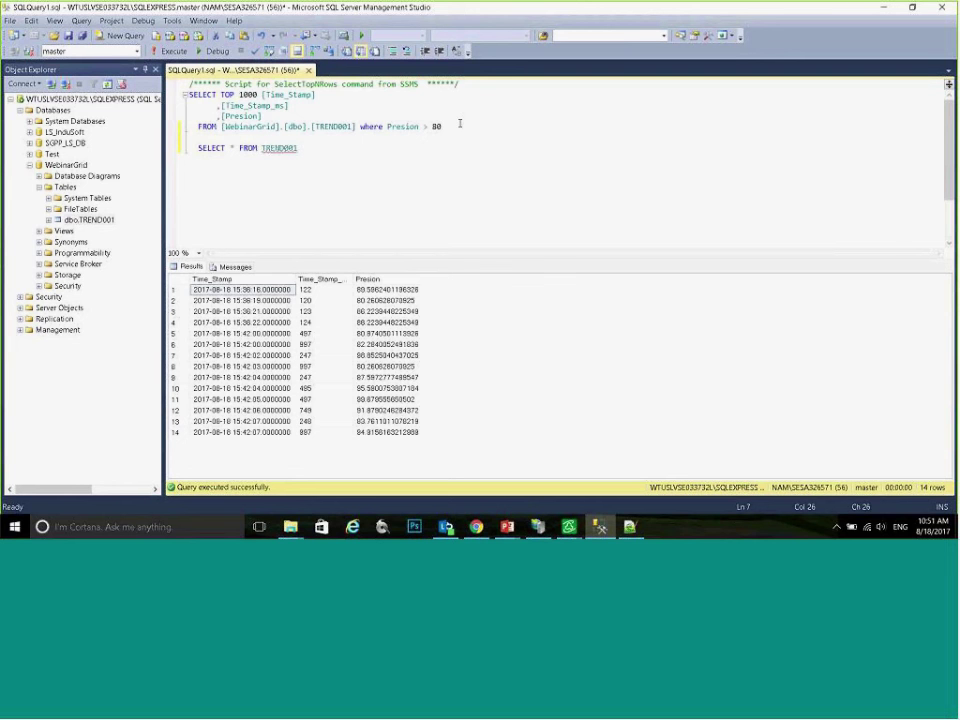
left_click(234, 147)
key("BackSpace")
type("tIME_s")
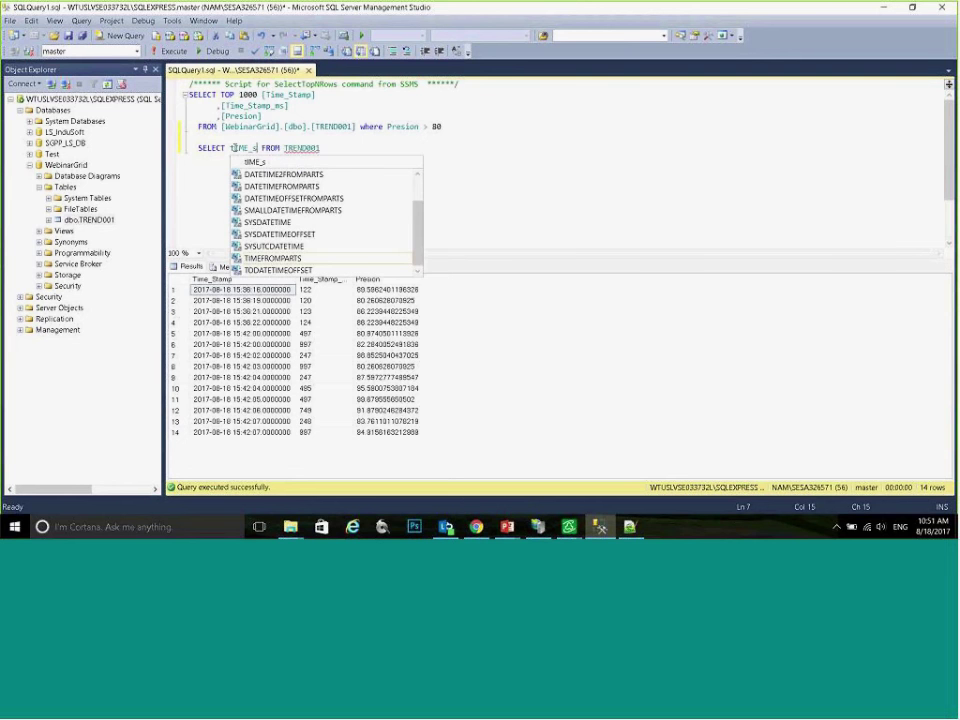
key("BackSpace")
key("BackSpace")
key("BackSpace")
key("BackSpace")
key("BackSpace")
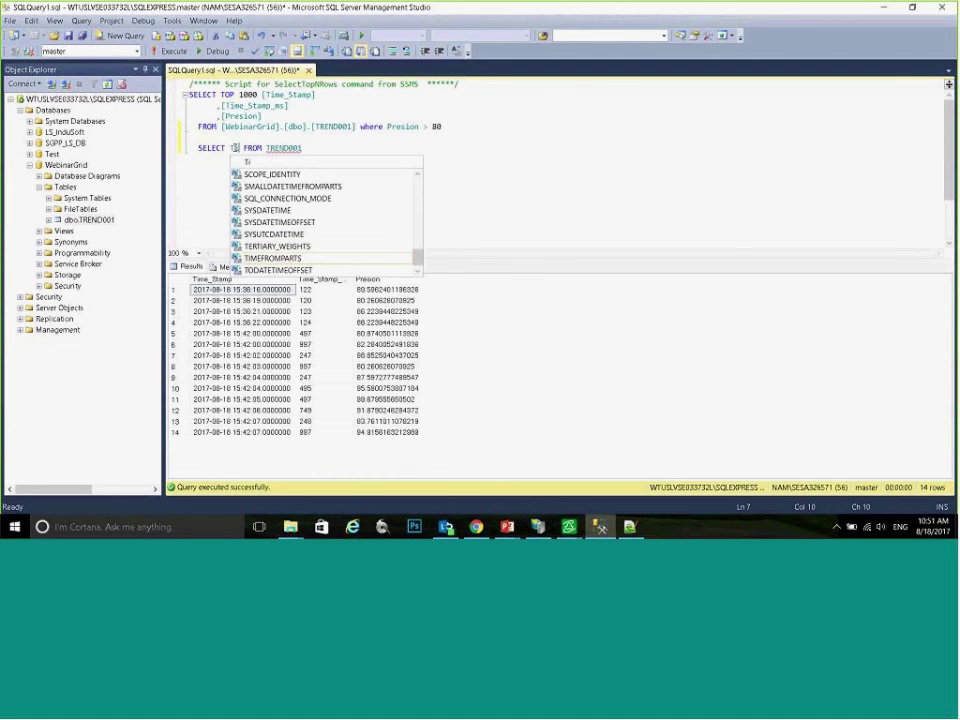
type("Time_Stamp")
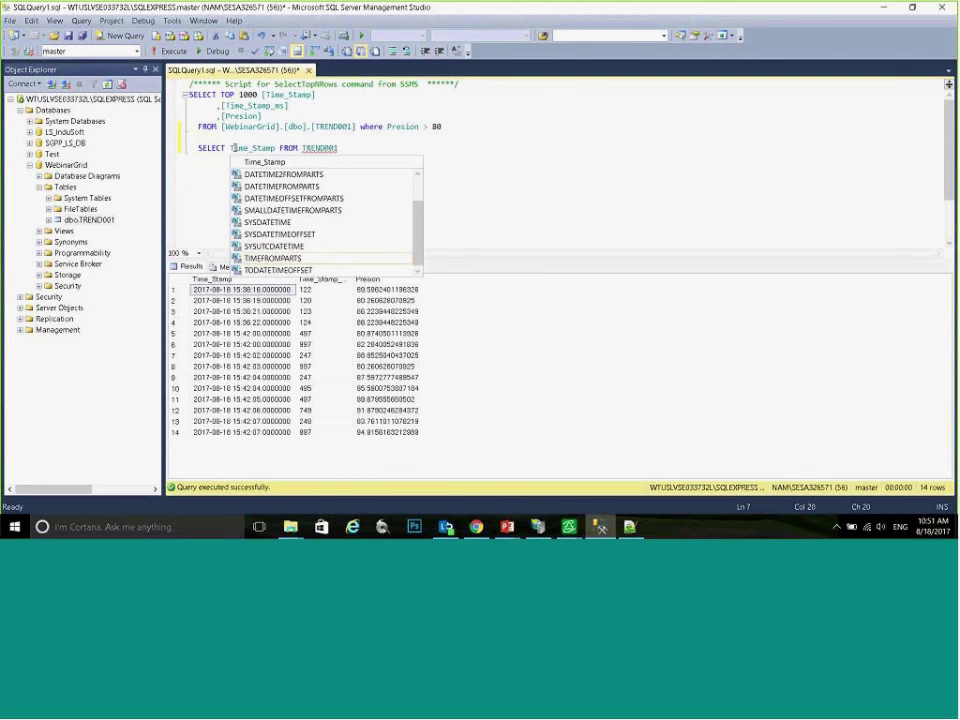
type(",")
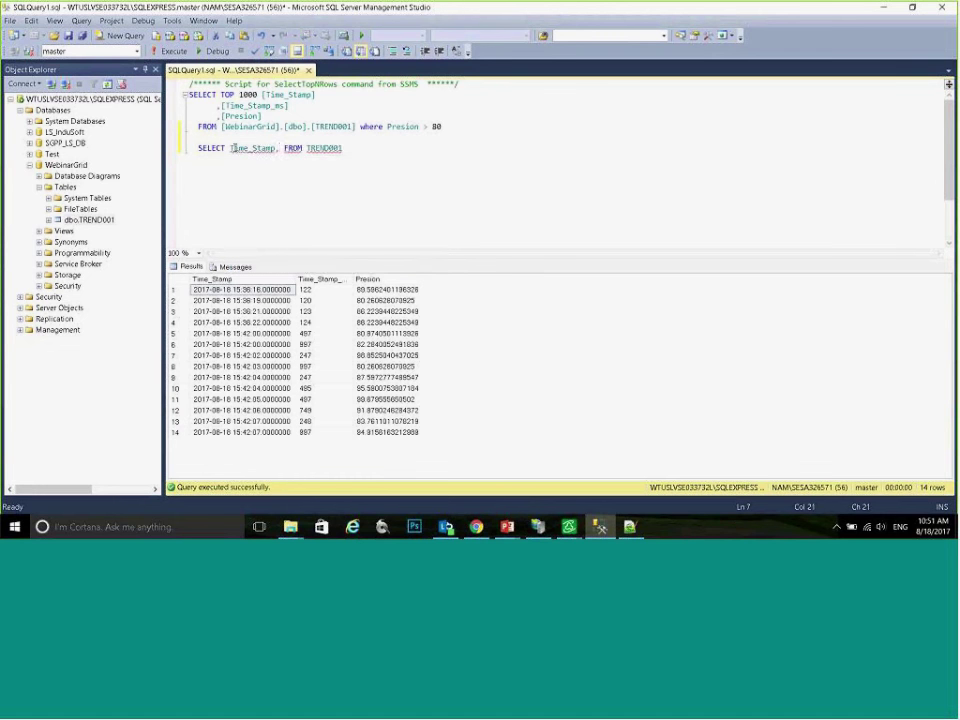
key("BackSpace")
key("BackSpace")
key("BackSpace")
key("BackSpace")
key("BackSpace")
key("BackSpace")
key("BackSpace")
key("BackSpace")
key("BackSpace")
key("BackSpace")
key("BackSpace")
type("*")
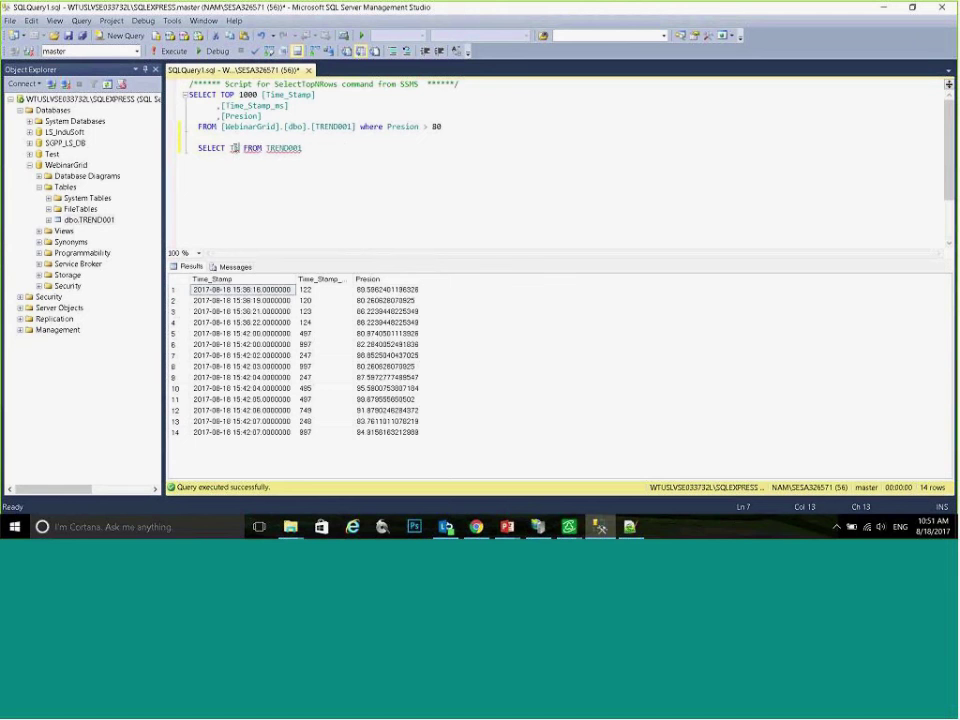
Step: Make the new SELECT statement return Avg(Presion) and set the query window's database to WebinarGrid
key("BackSpace")
type("Avg")
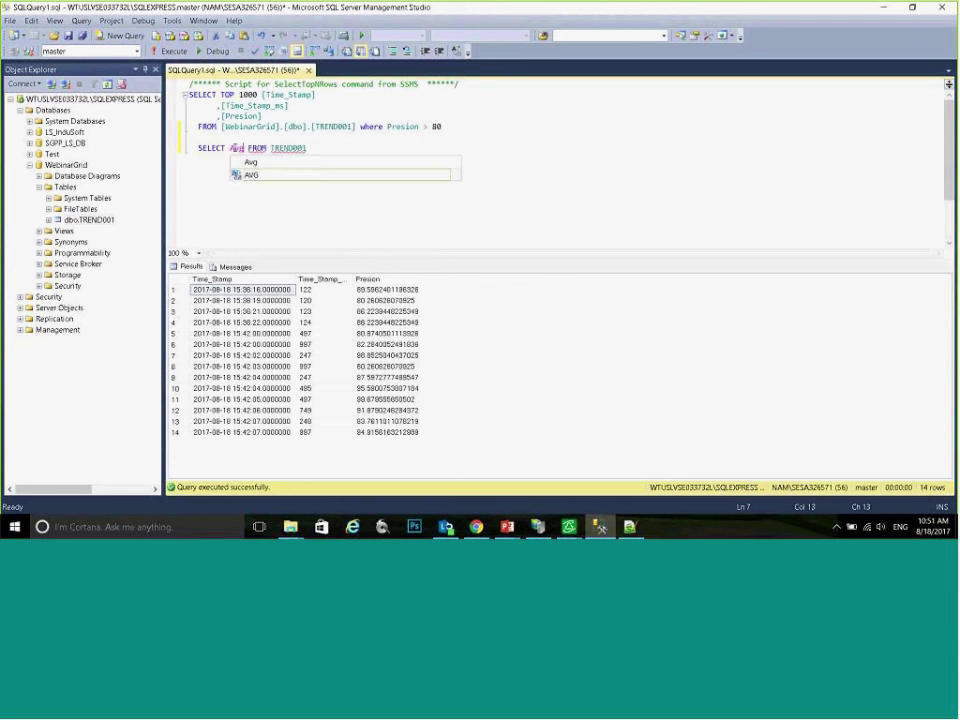
type("(Pr")
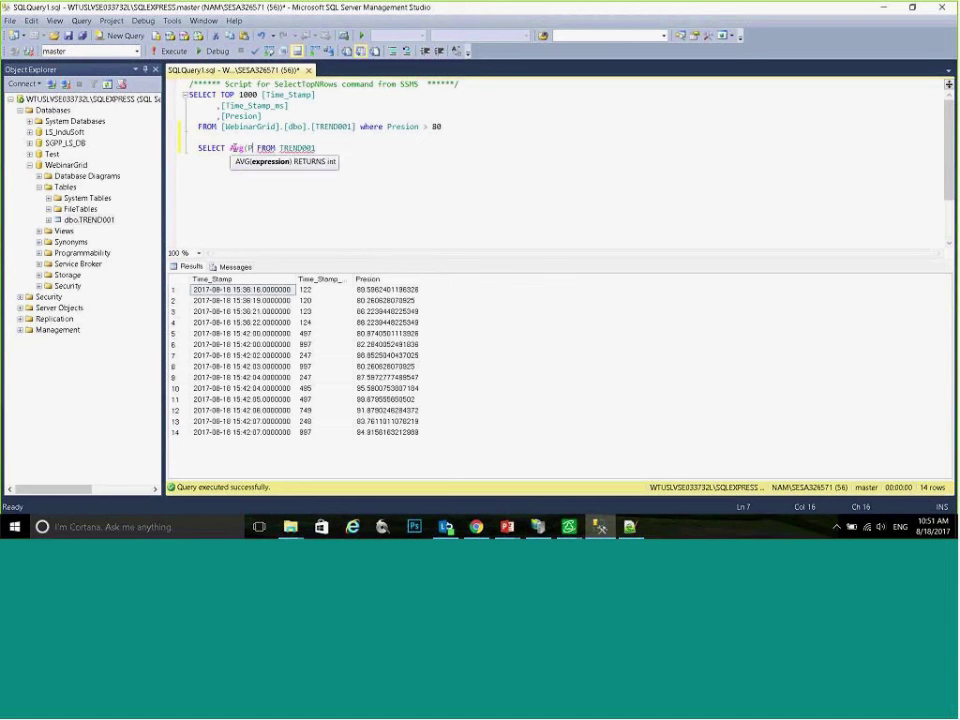
type("esion)")
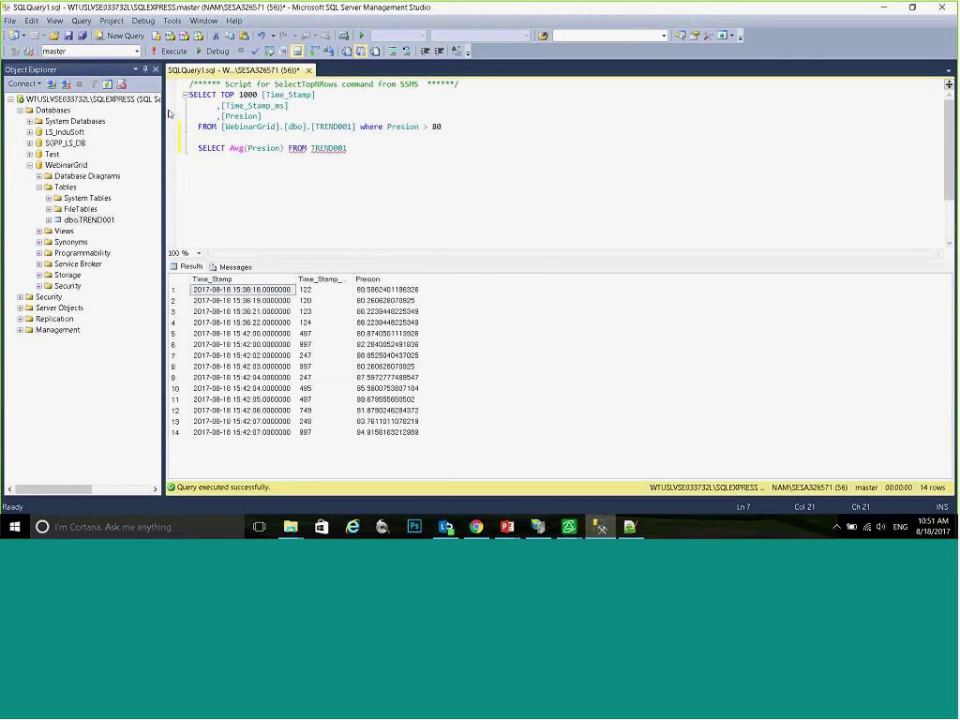
left_click(90, 51)
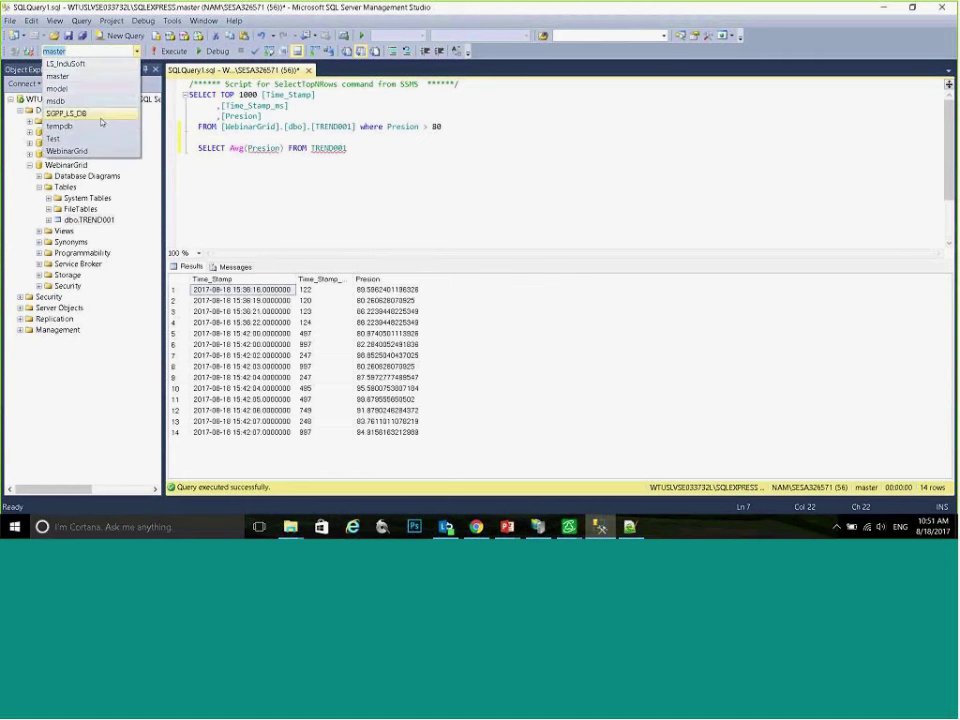
left_click(68, 150)
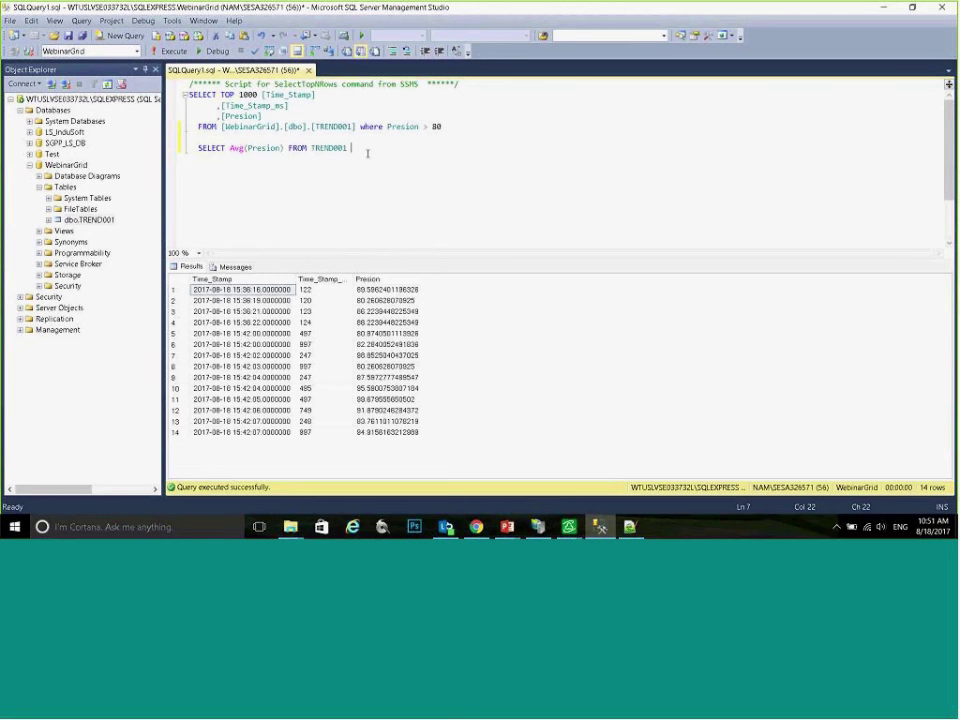
Step: Copy the "where Presion > 80" condition to the end of the Avg(Presion) query and execute the script
left_click_drag(360, 127, 459, 129)
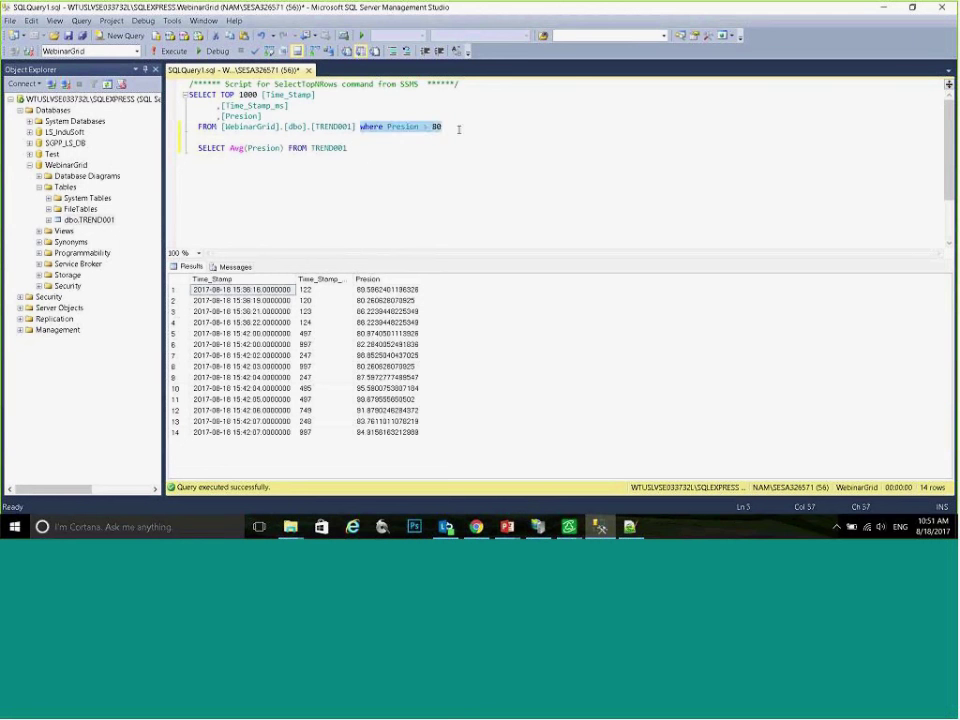
key("ctrl+c")
left_click(371, 150)
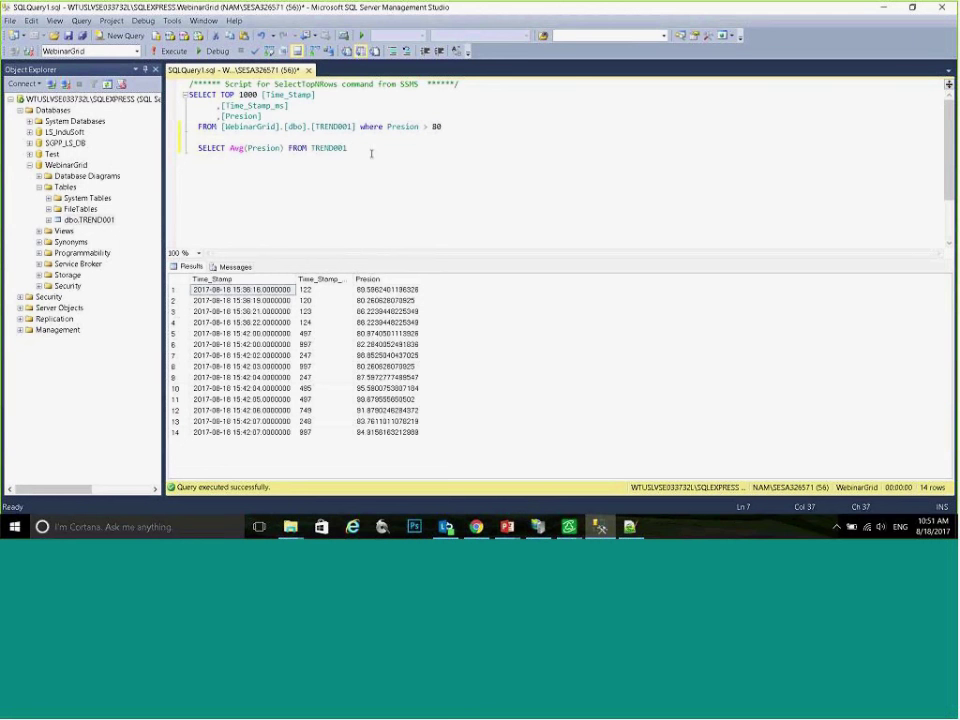
key("ctrl+v")
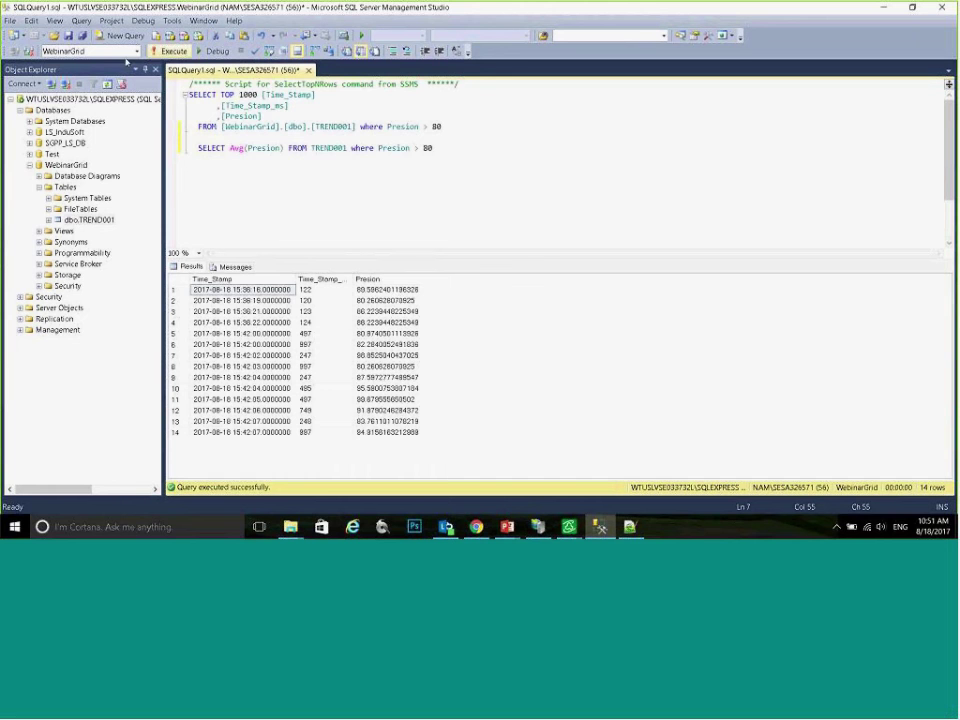
left_click(168, 51)
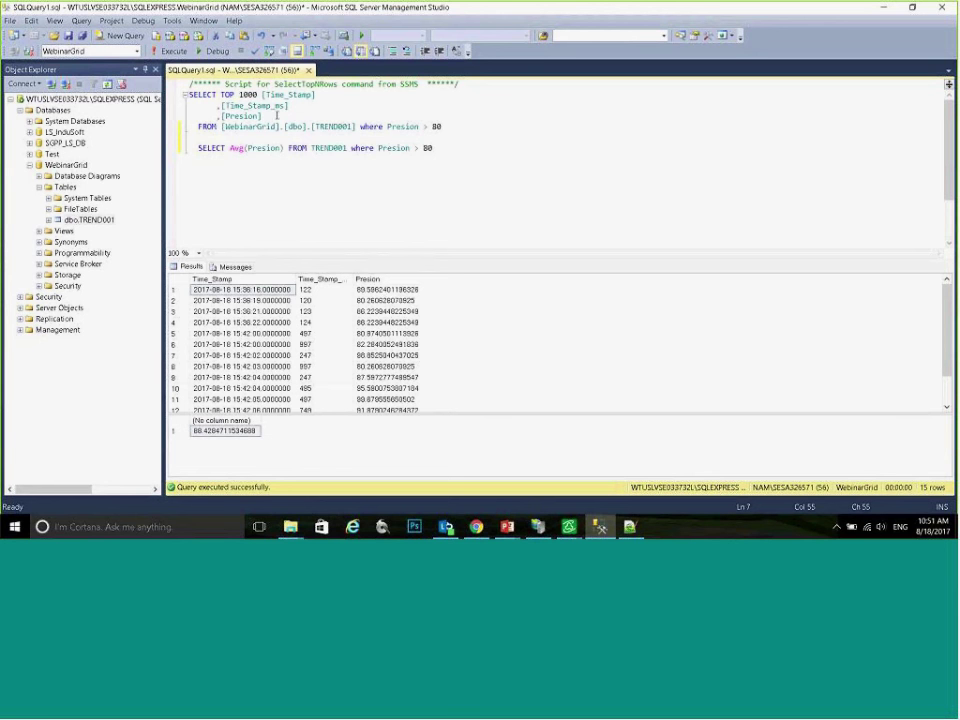
Step: Switch back to the Main screen editor in InduSoft Web Studio at the pressure grid
left_click_drag(230, 148, 248, 148)
left_click(233, 148)
key("alt+Tab")
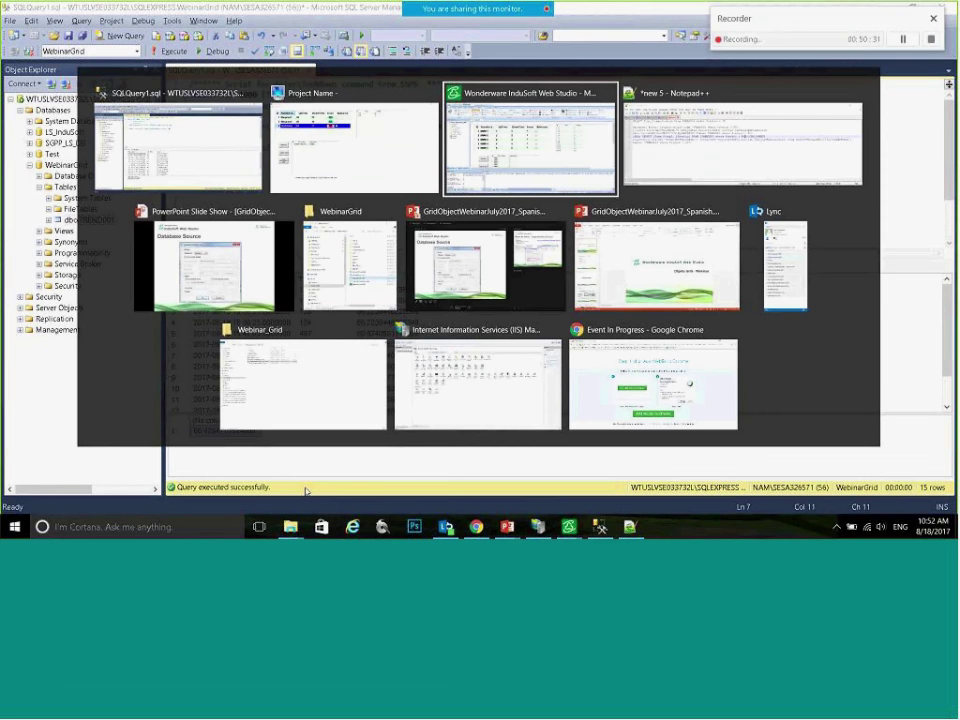
scroll(561, 321, "down", 3)
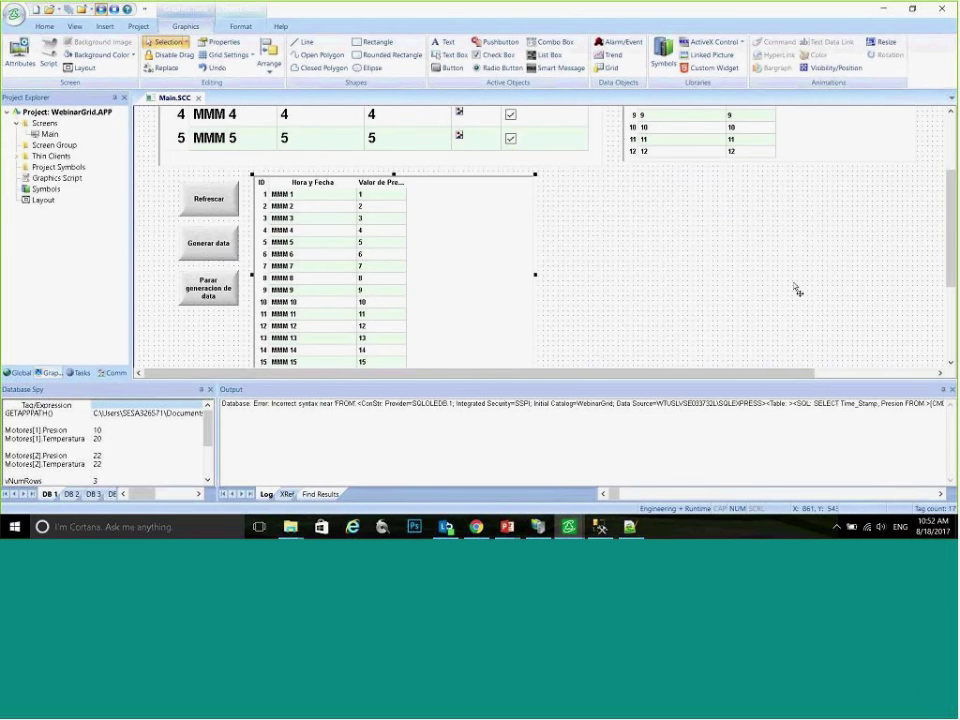
Step: Paste a copy of the pressure grid beside the original on the Main screen and open the copy's column settings
key("ctrl+v")
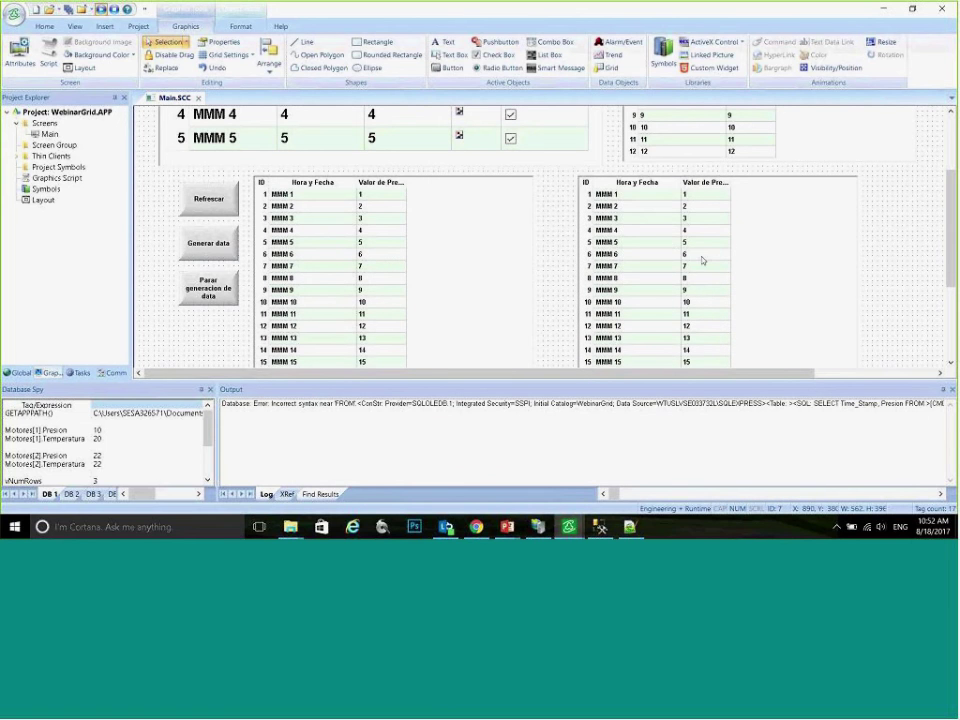
double_click(700, 259)
left_click(459, 201)
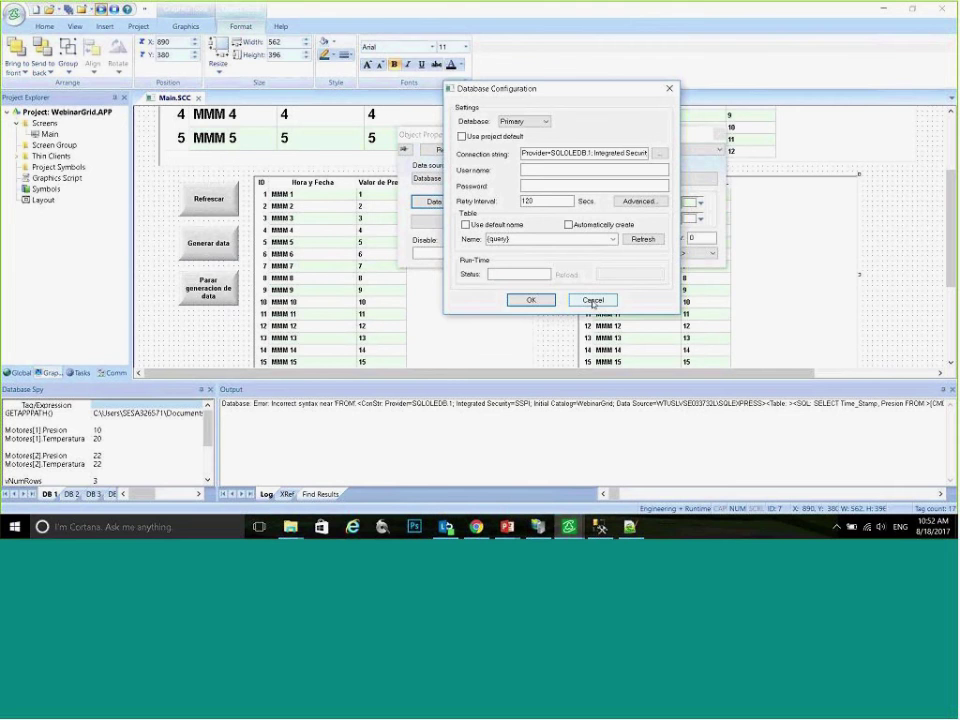
left_click(534, 301)
left_click(452, 224)
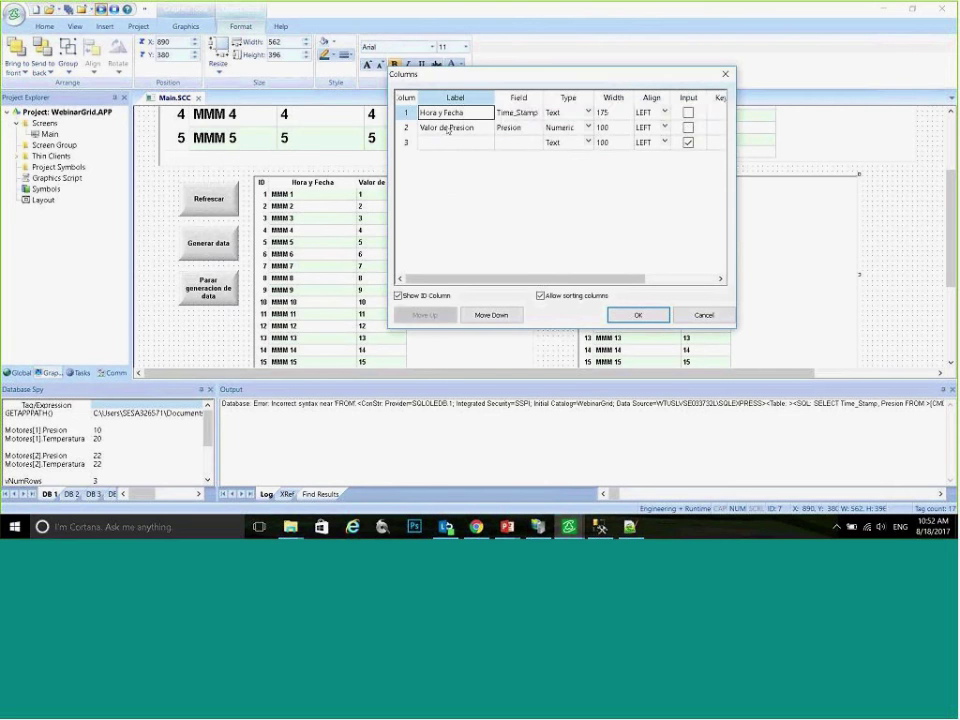
left_click(406, 113)
right_click(408, 115)
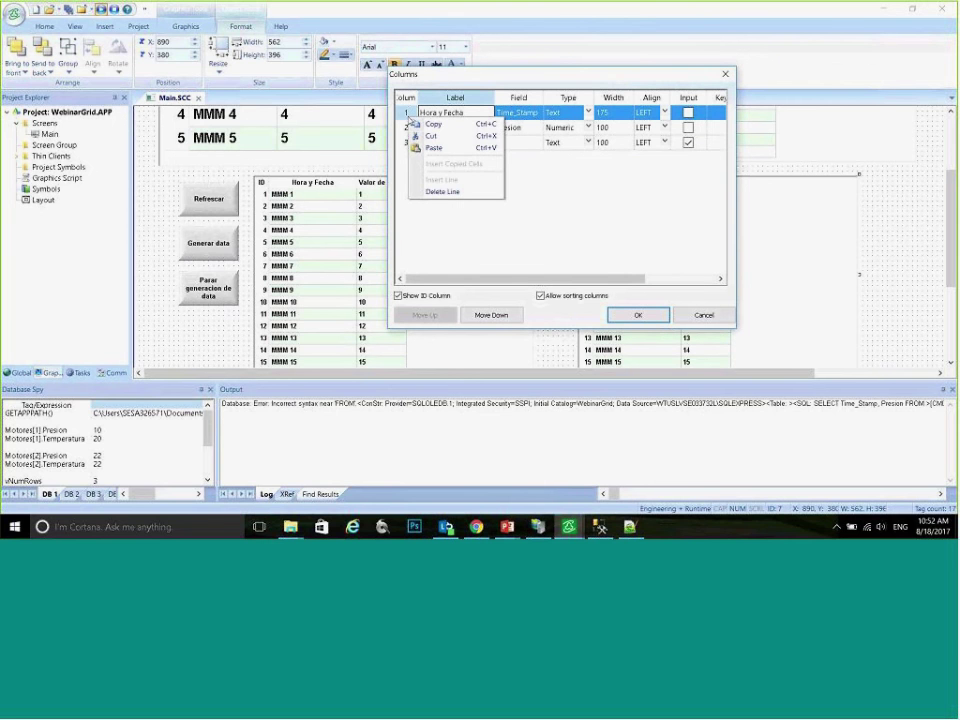
left_click(546, 208)
Step: Switch to SQL Server Management Studio, try adding Time_Stamp before Avg(Presion) in the second SELECT statement, and execute the script
key("super+Tab")
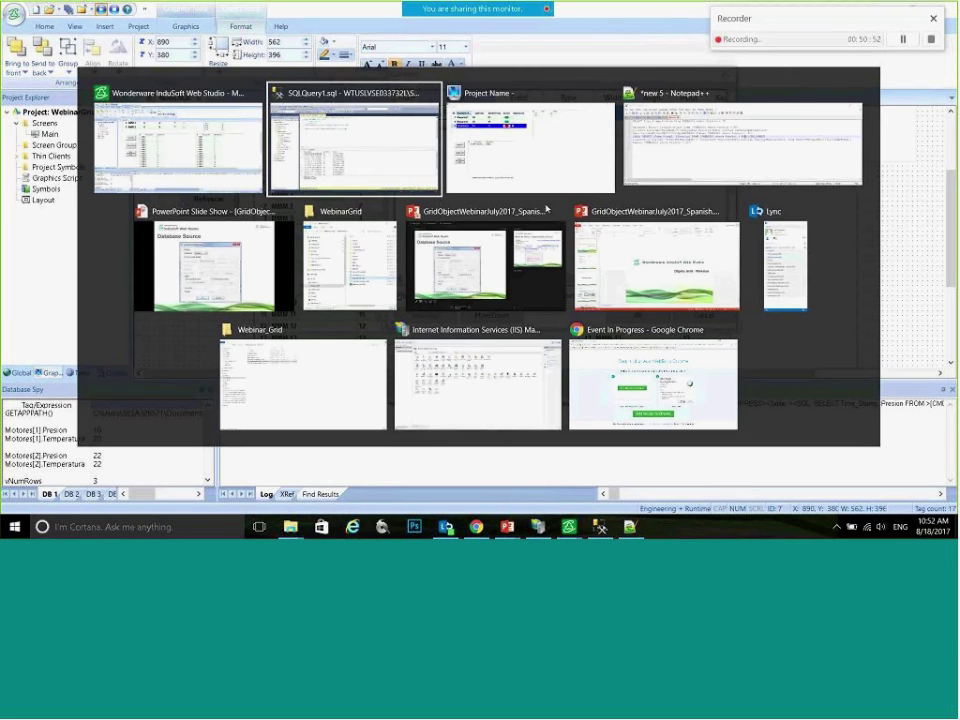
left_click(369, 164)
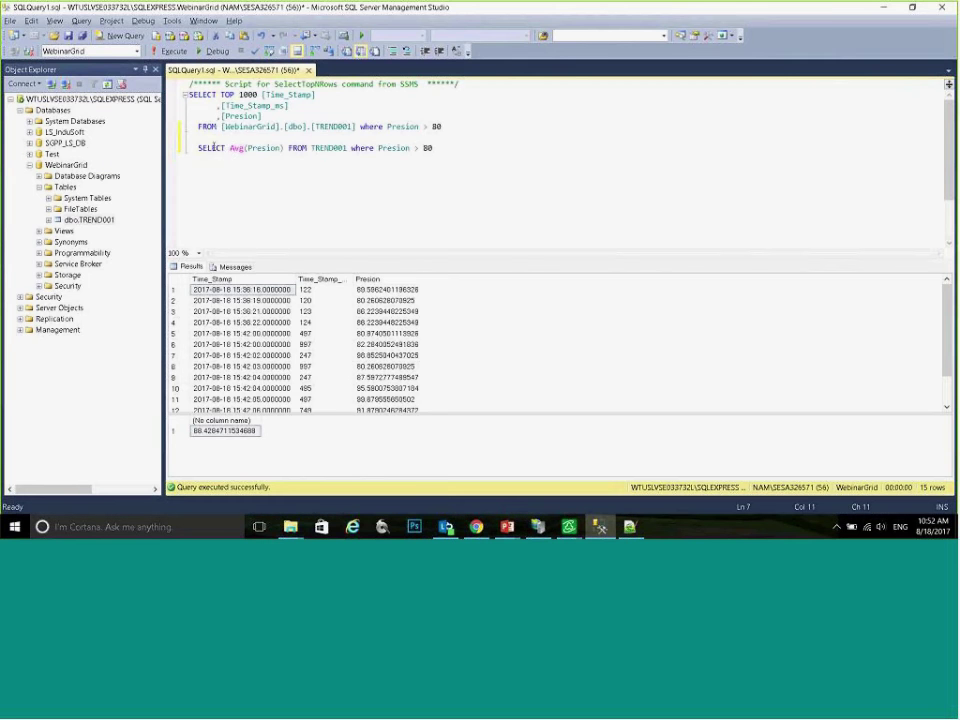
type("Time")
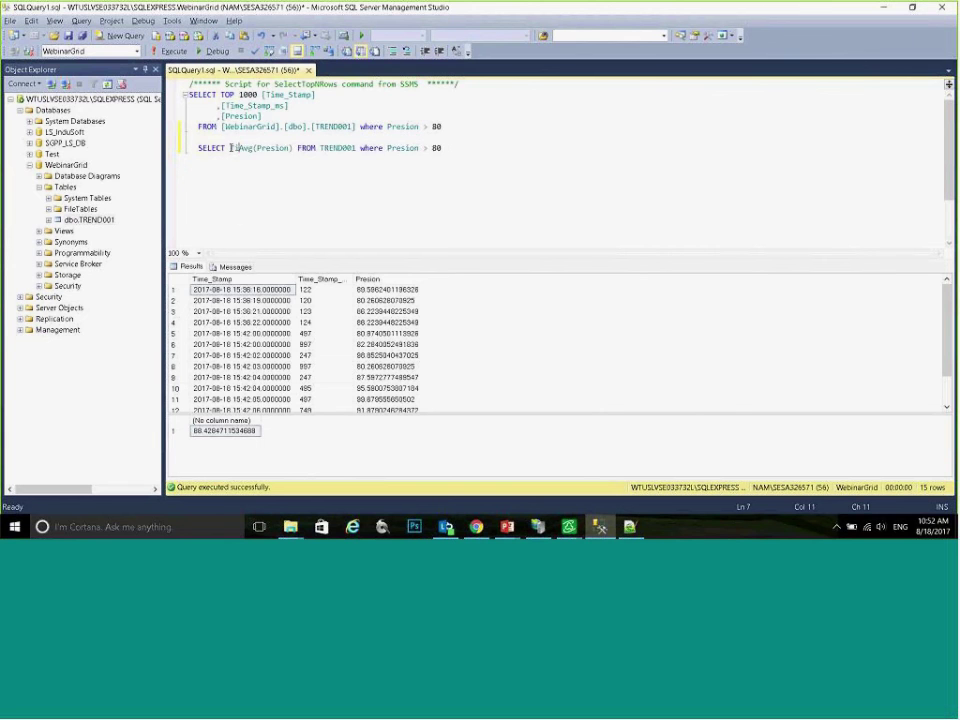
type("_Stamp,")
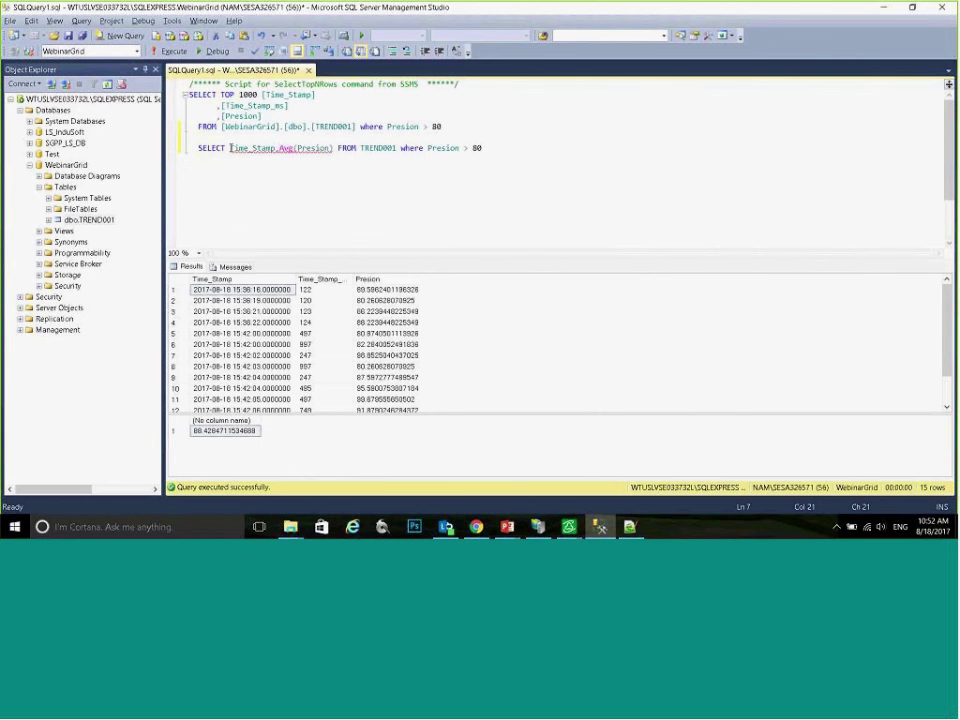
left_click(174, 51)
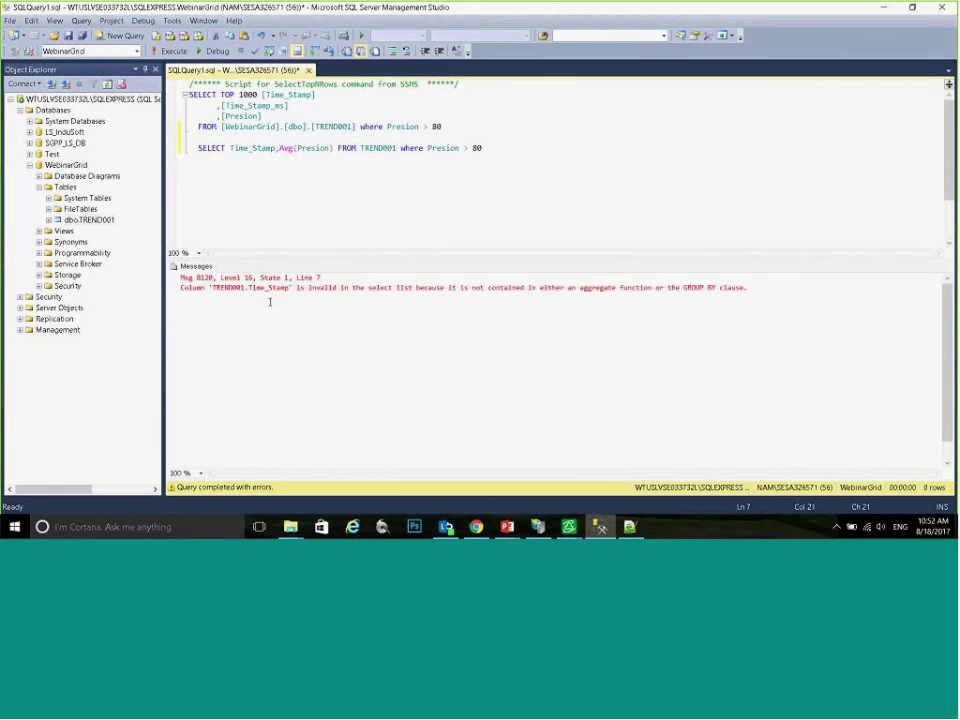
Step: Remove Time_Stamp from the Avg(Presion) SELECT statement and execute the script again
left_click_drag(225, 287, 636, 312)
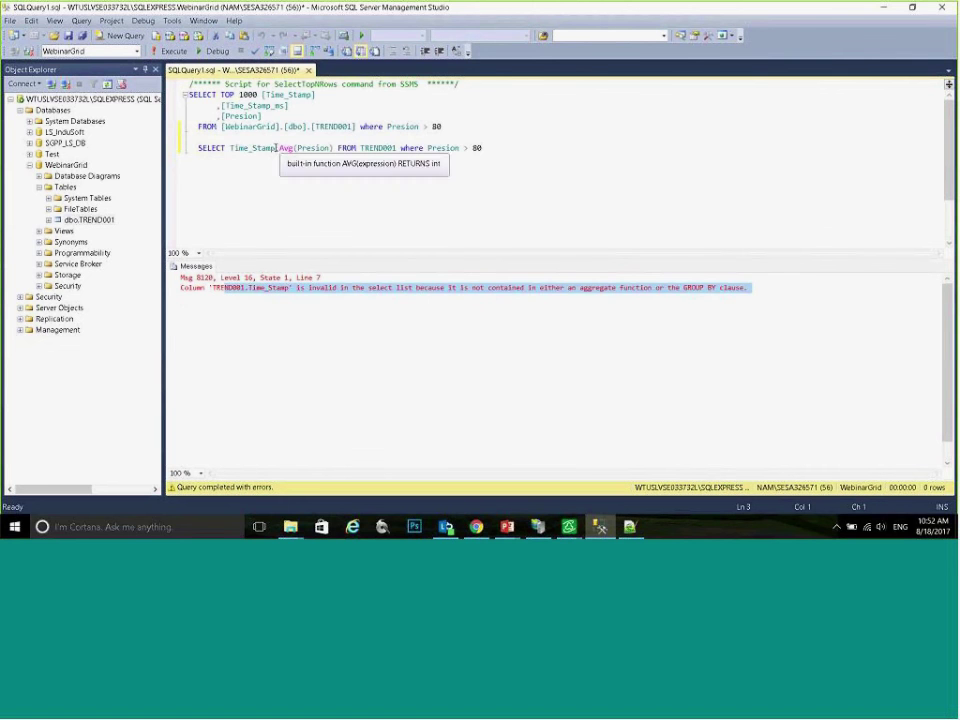
left_click_drag(278, 148, 331, 148)
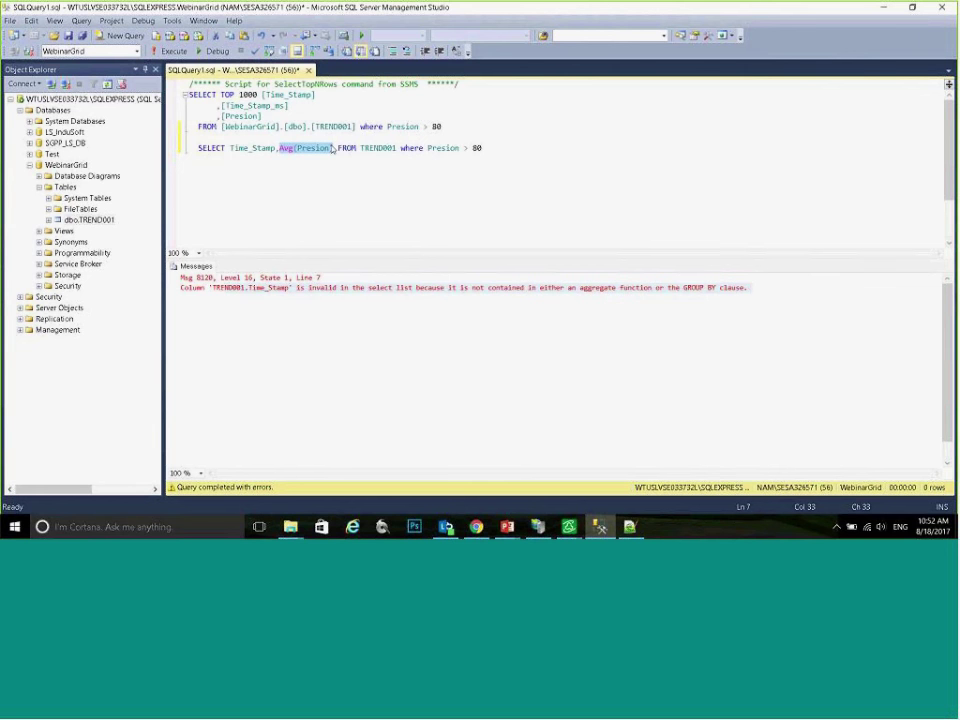
left_click(279, 148)
left_click_drag(279, 148, 231, 150)
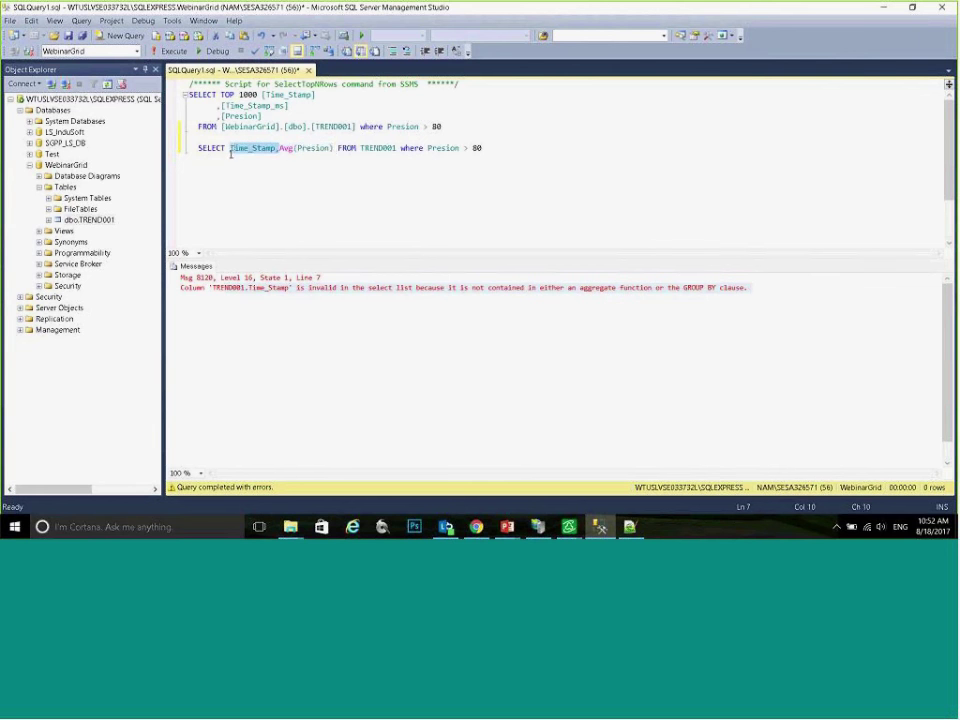
key("Delete")
left_click(165, 51)
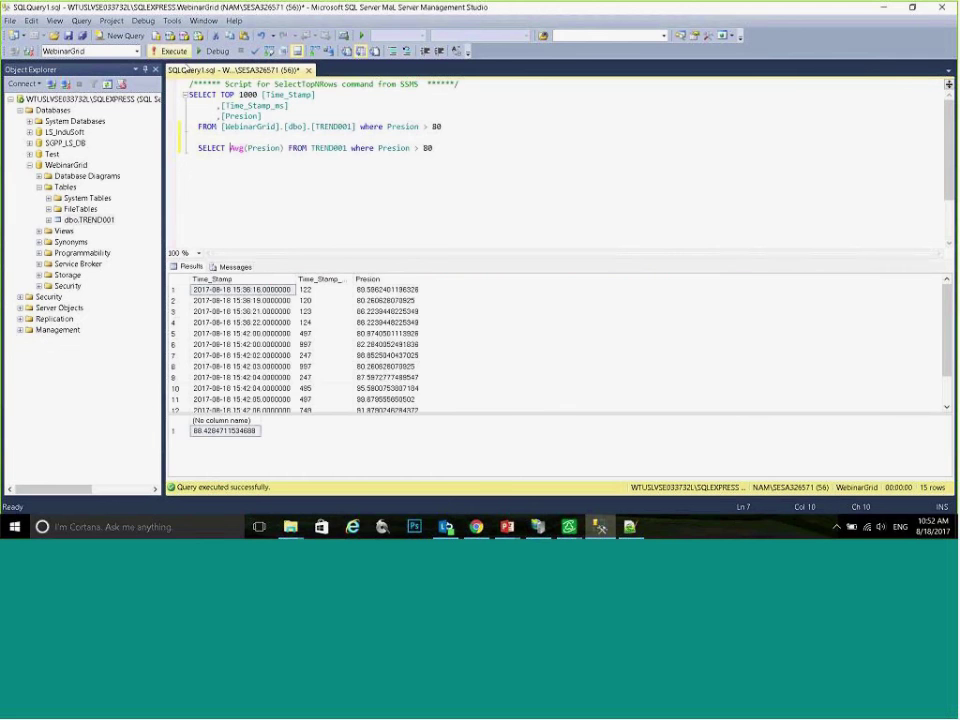
Step: Switch back to InduSoft Web Studio and delete the Hora y Fecha column from the copied grid
key("alt+Tab")
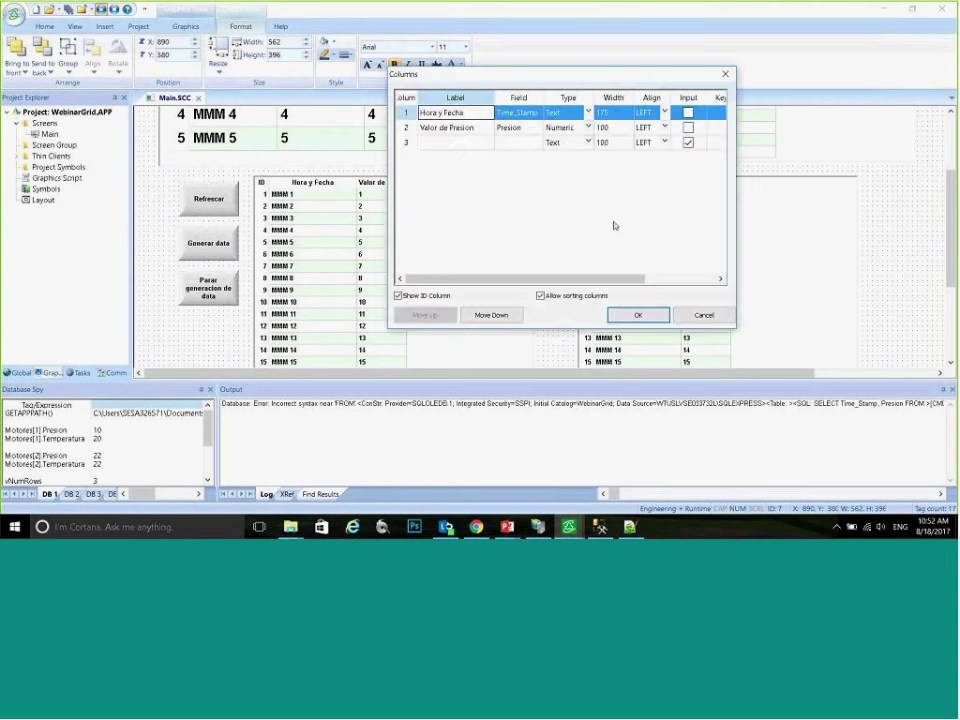
left_click(638, 315)
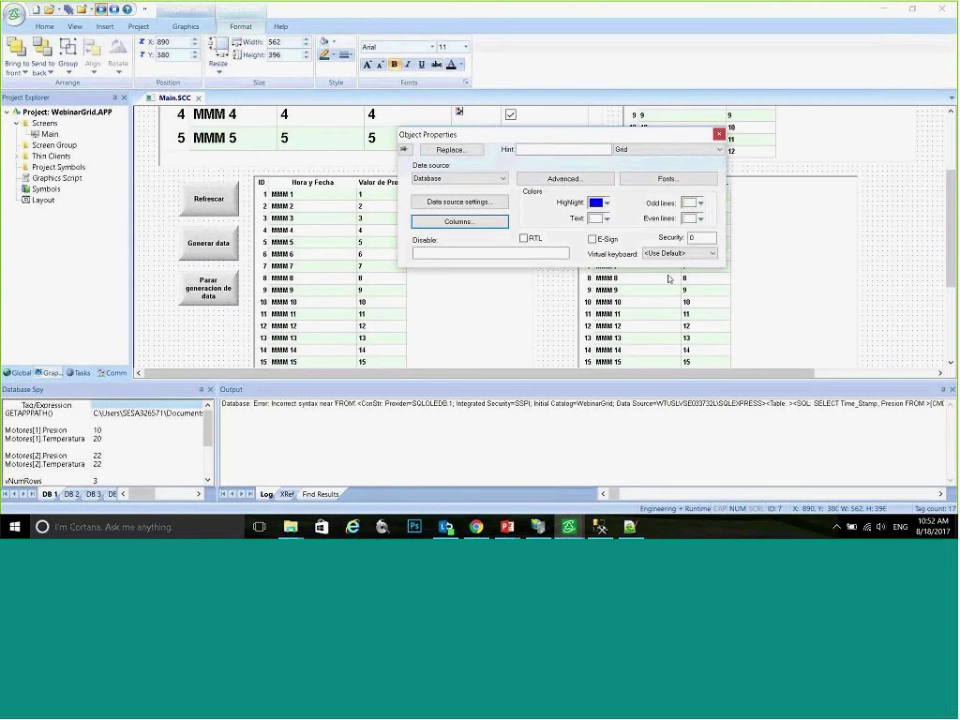
left_click(458, 203)
left_click(591, 300)
left_click(449, 222)
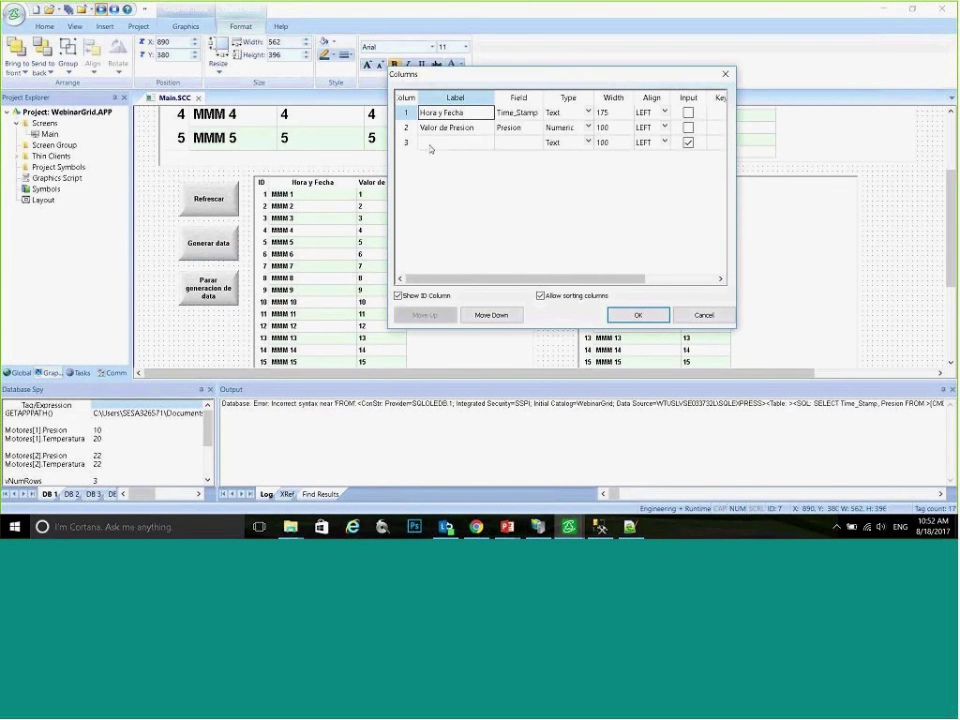
right_click(408, 112)
left_click(454, 189)
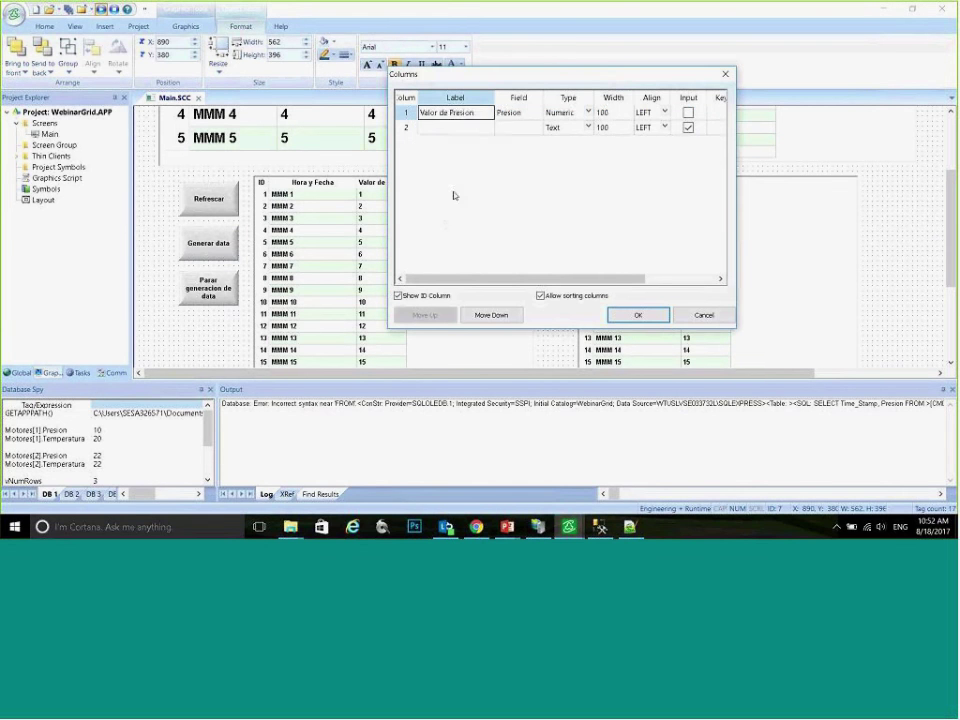
Step: Set the field of the copied grid's Valor de Presion column to Avg(Presion)
key("Tab")
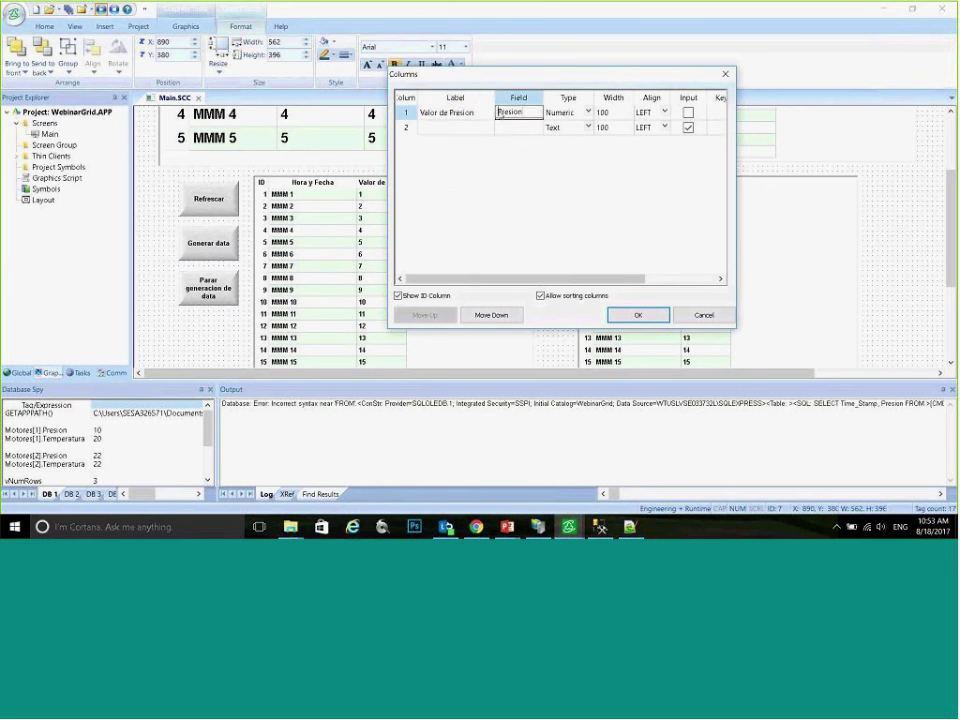
type("Avg(")
type(")")
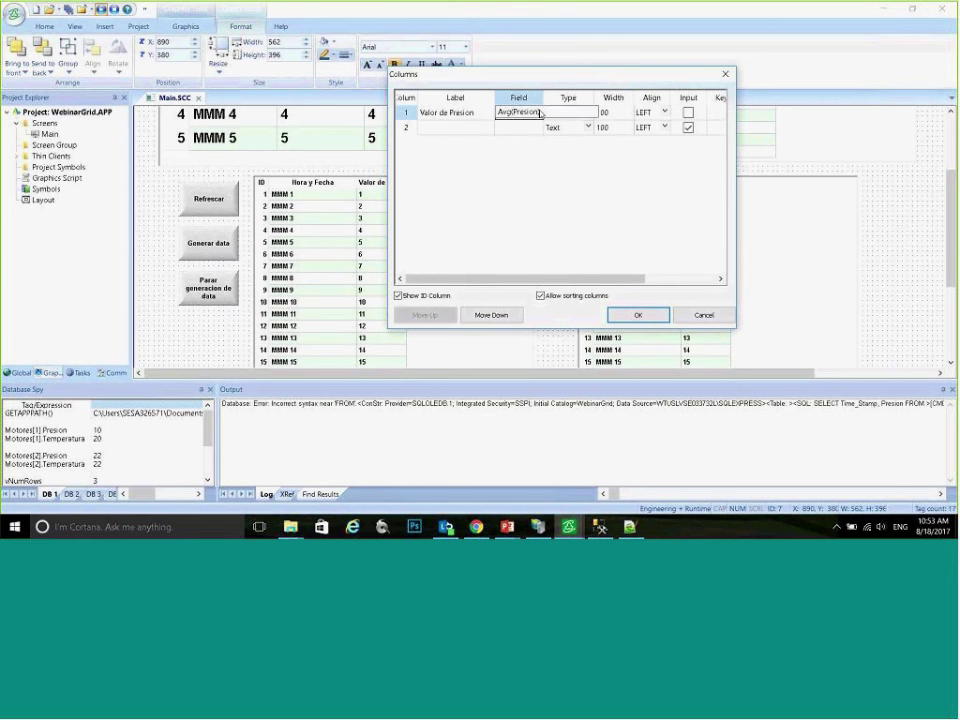
left_click(518, 127)
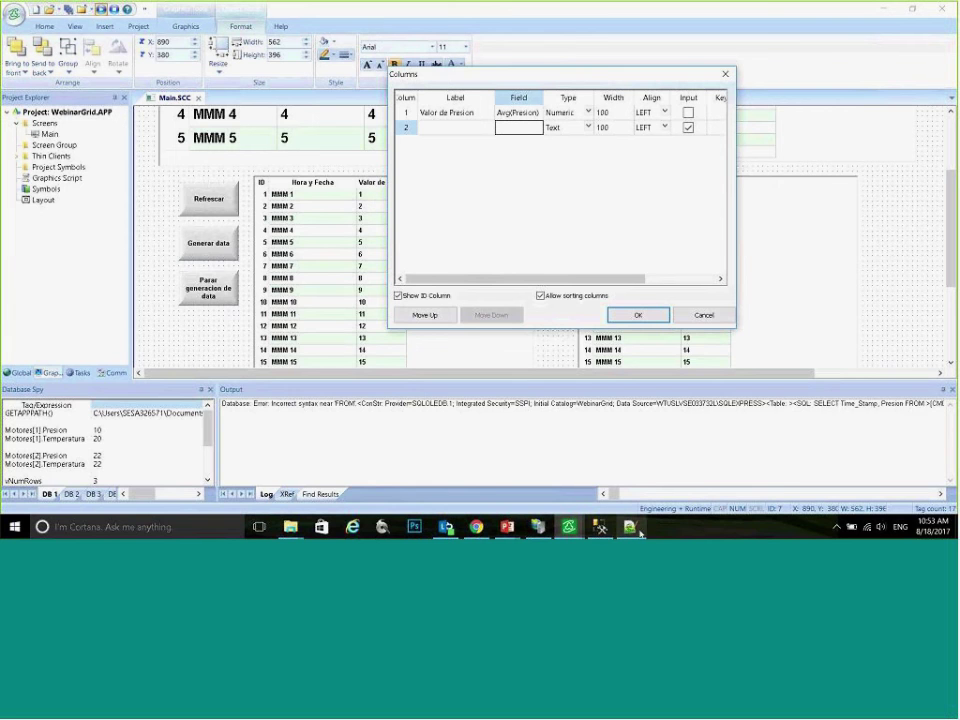
Step: In Notepad++, replace "Time_Stamp,Presion" in the first line's SELECT with Avg(Presion), highlight the text after "from", and minimize the window
key("alt+Tab")
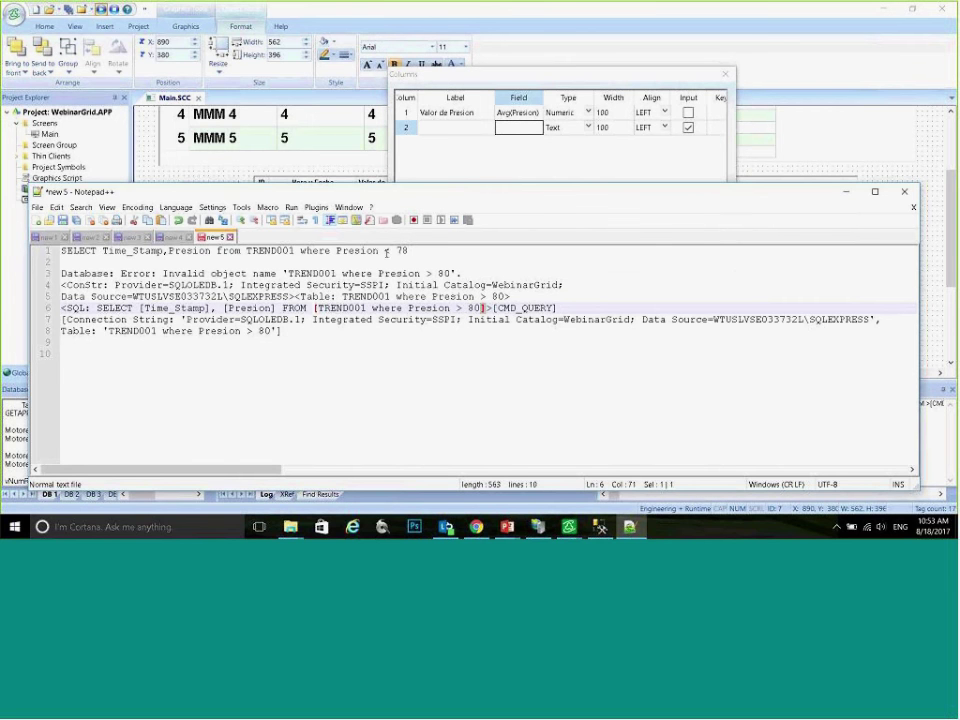
left_click_drag(104, 250, 168, 251)
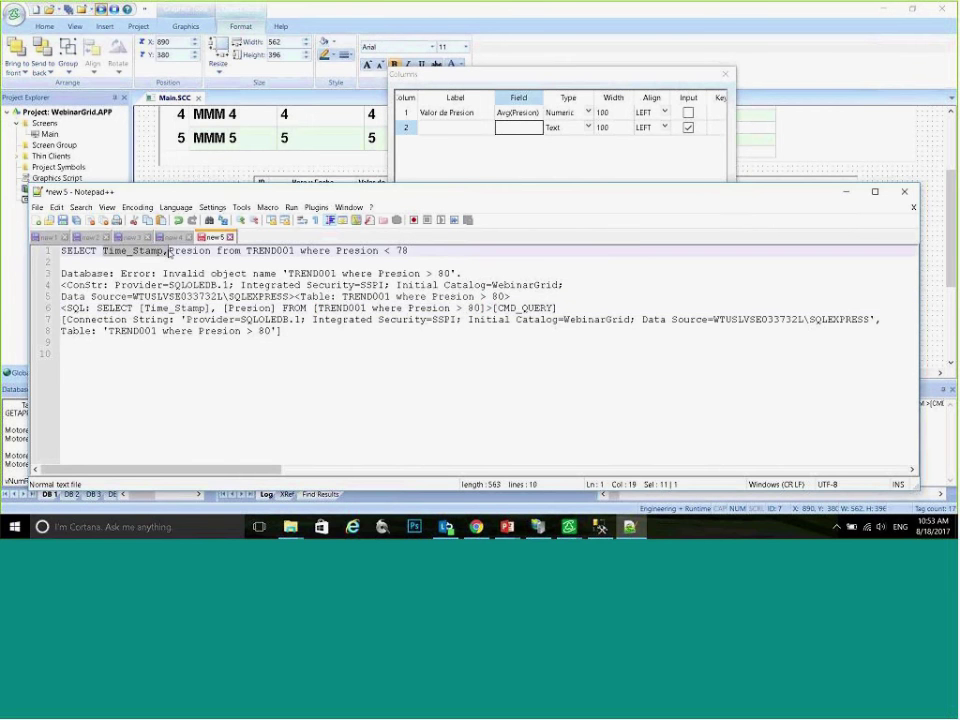
key("Delete")
type("Avg")
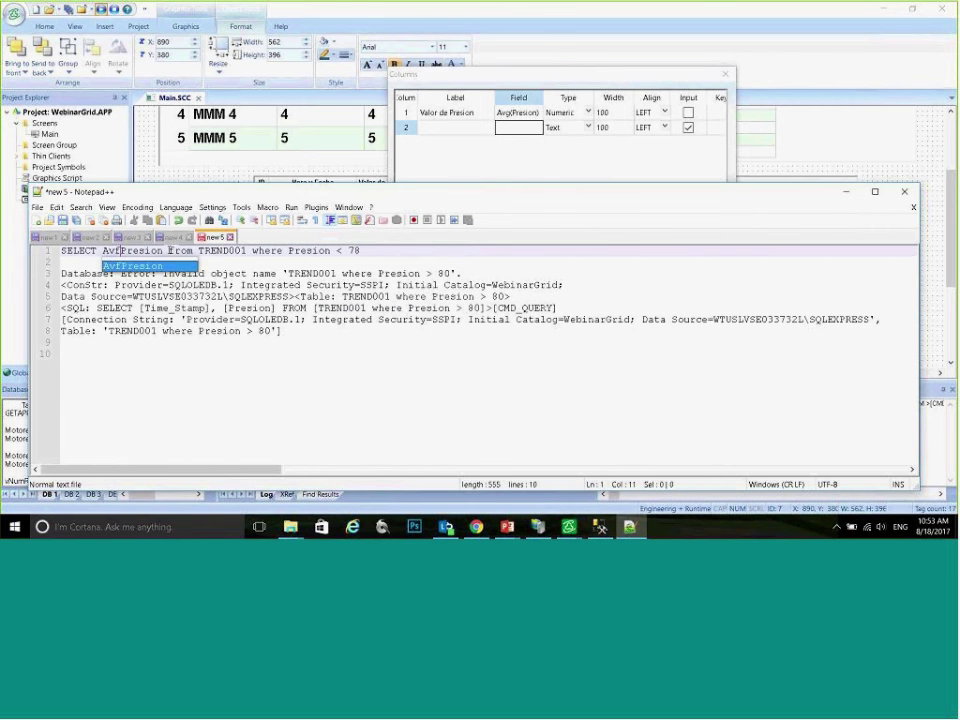
type("(")
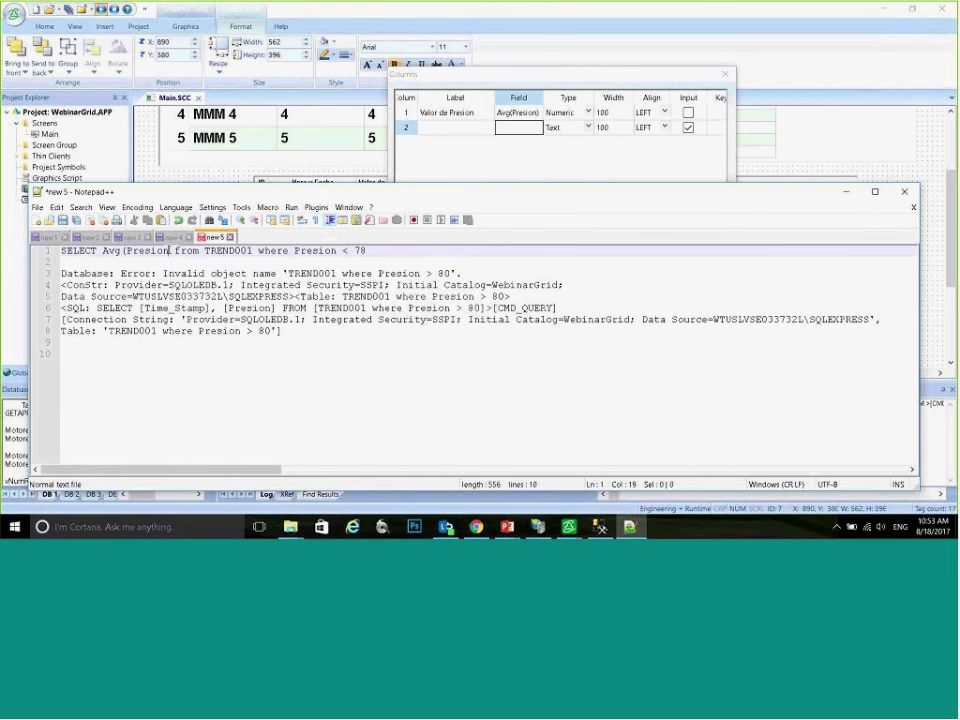
type(")")
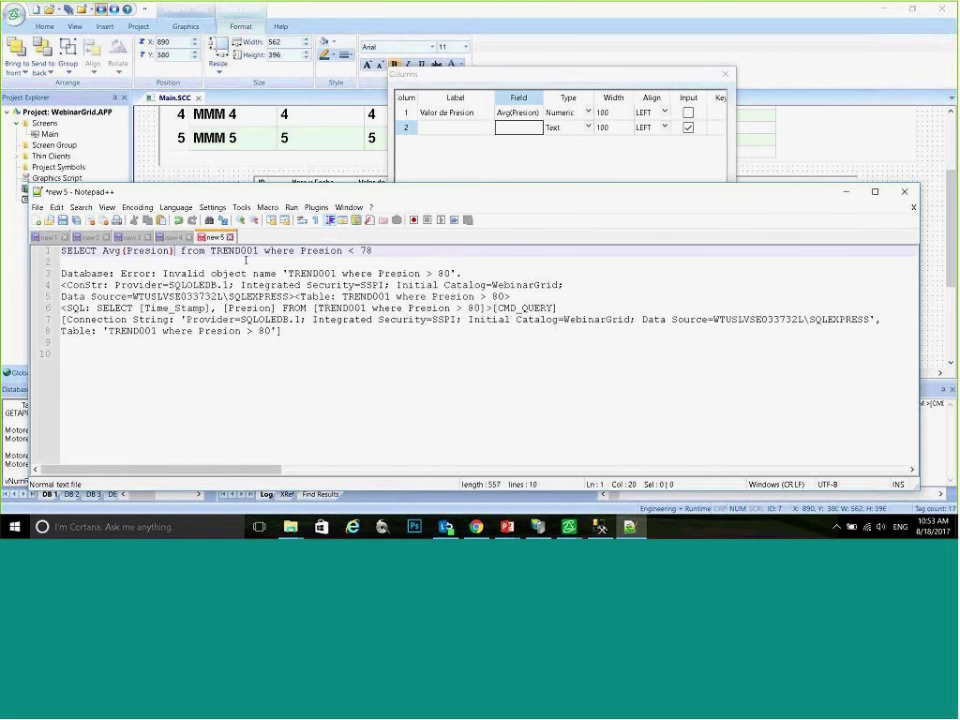
left_click(379, 253)
left_click_drag(379, 253, 210, 252)
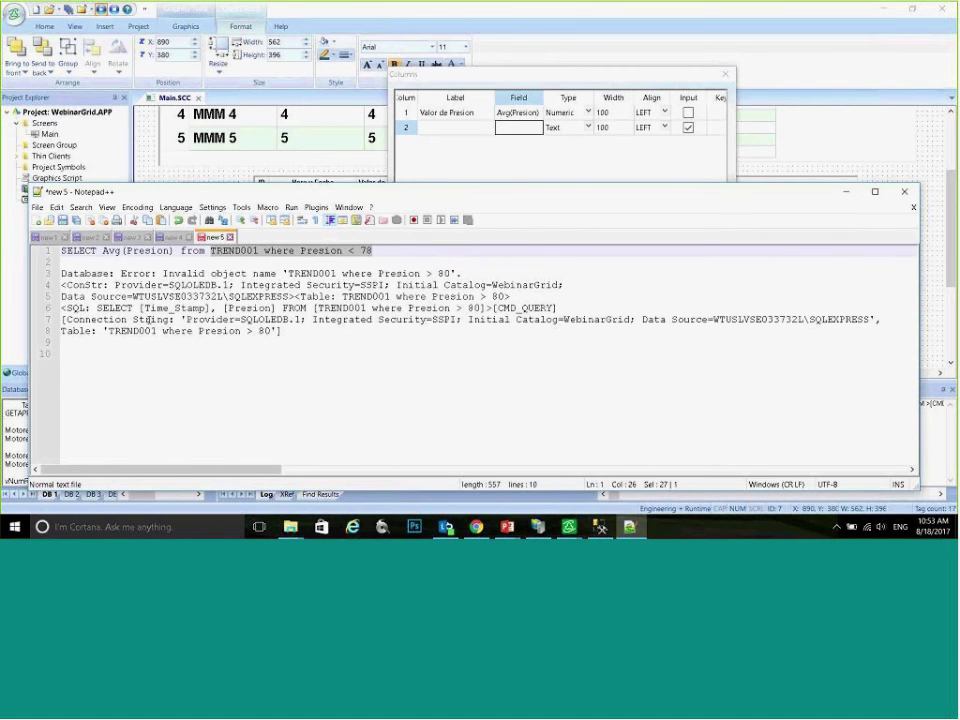
left_click(846, 191)
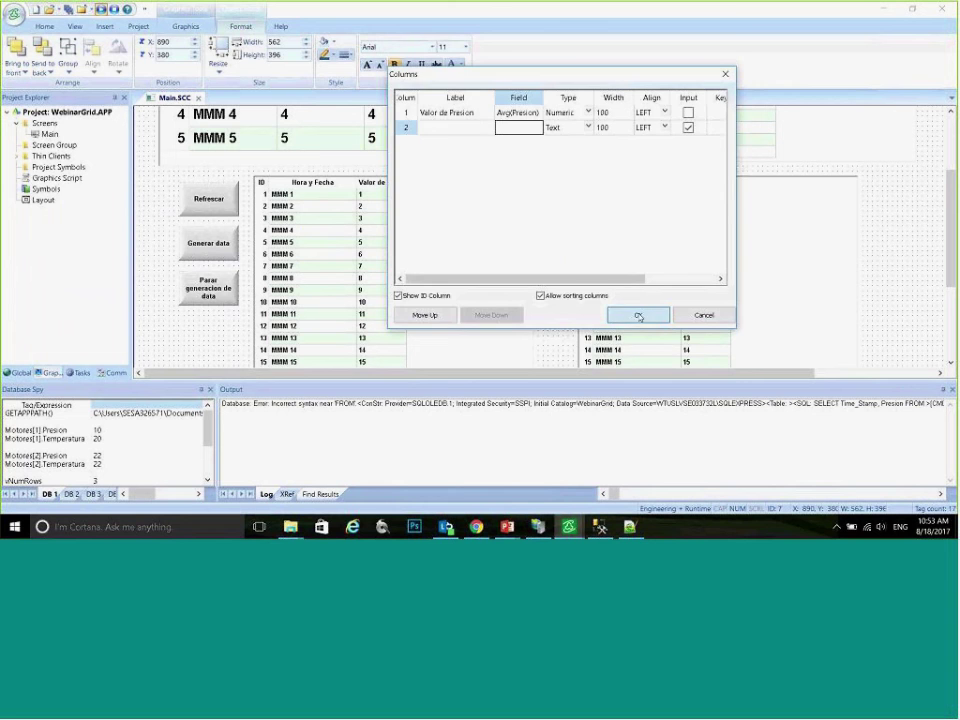
Step: Accept the copied grid's column settings, close its properties, and save the Main screen
left_click(638, 315)
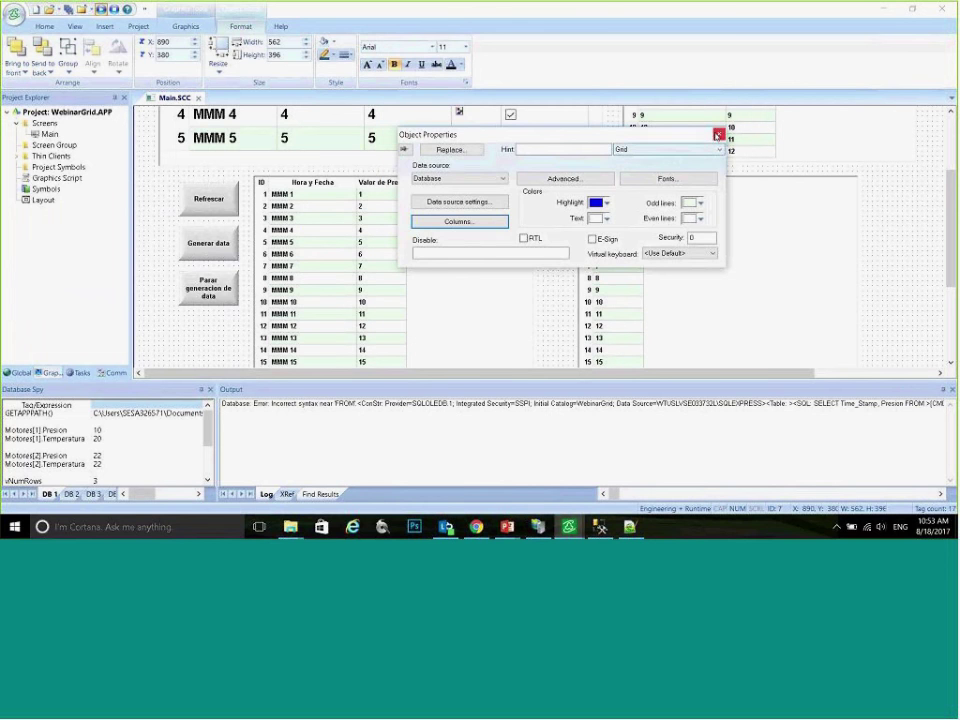
left_click(717, 134)
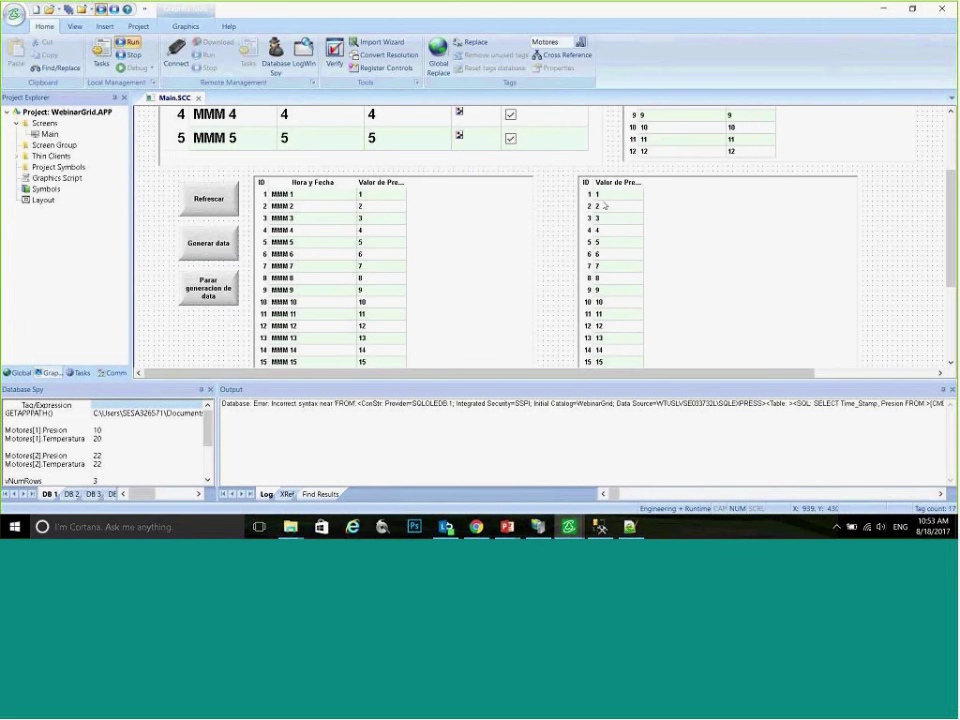
scroll(551, 264, "down", 3)
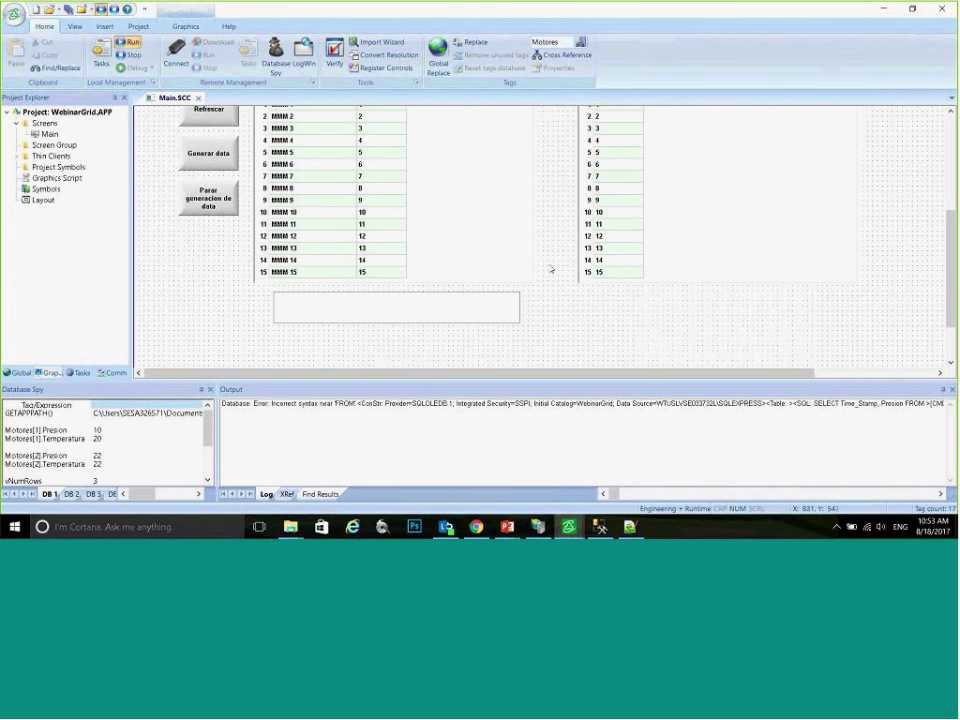
scroll(551, 270, "down", 2)
right_click(178, 98)
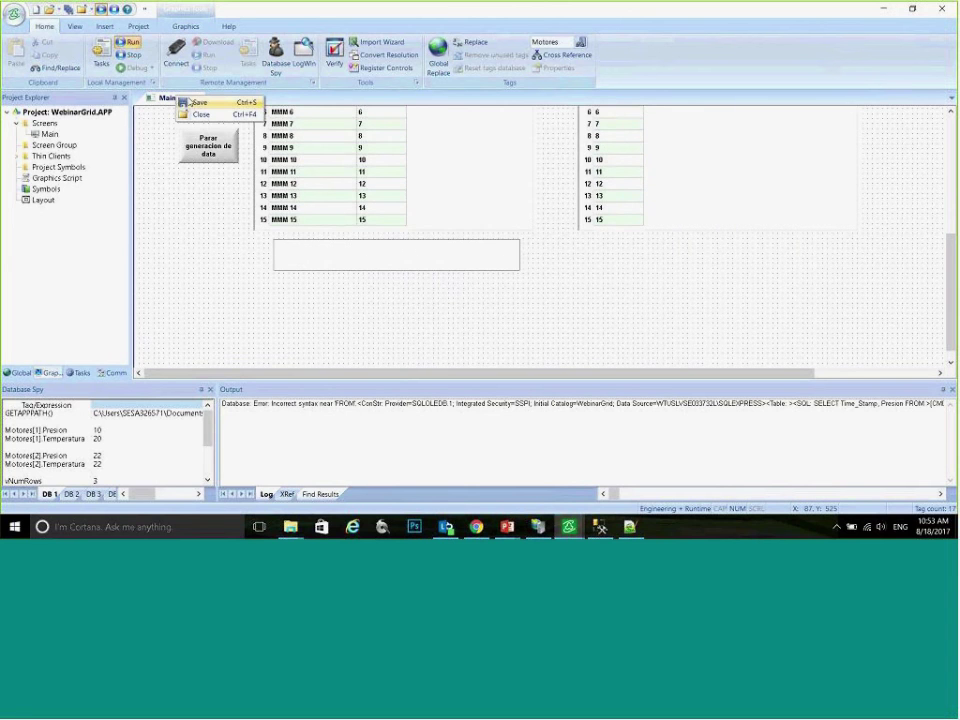
left_click(190, 103)
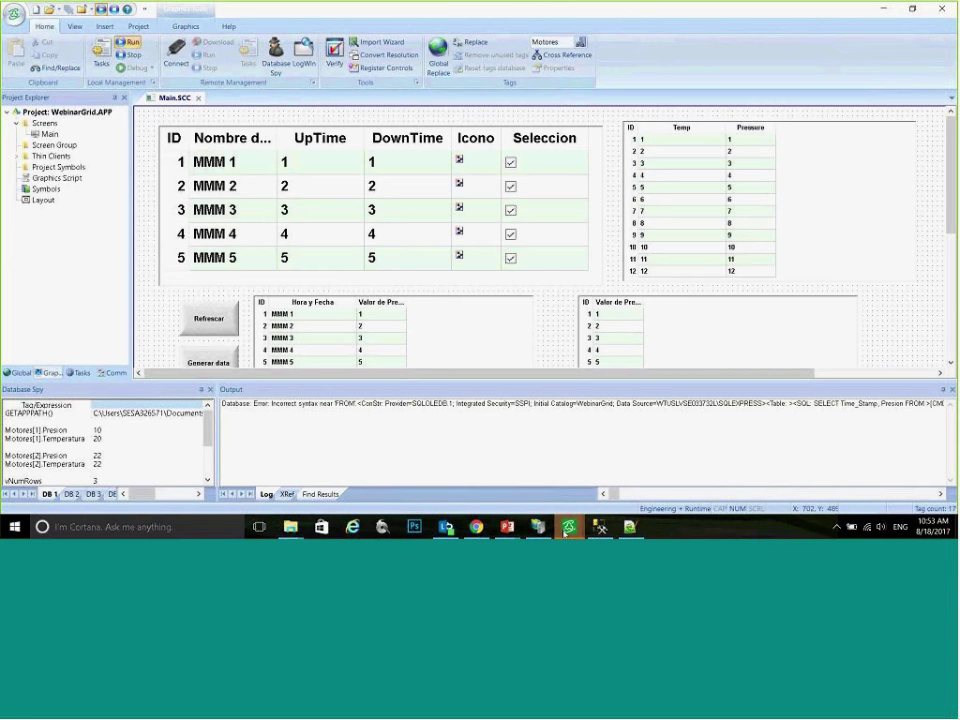
Step: In the running project, change the query text to "TREND001 where Presion > 80" without the Time_Stamp condition and refresh both grids
left_click(567, 527)
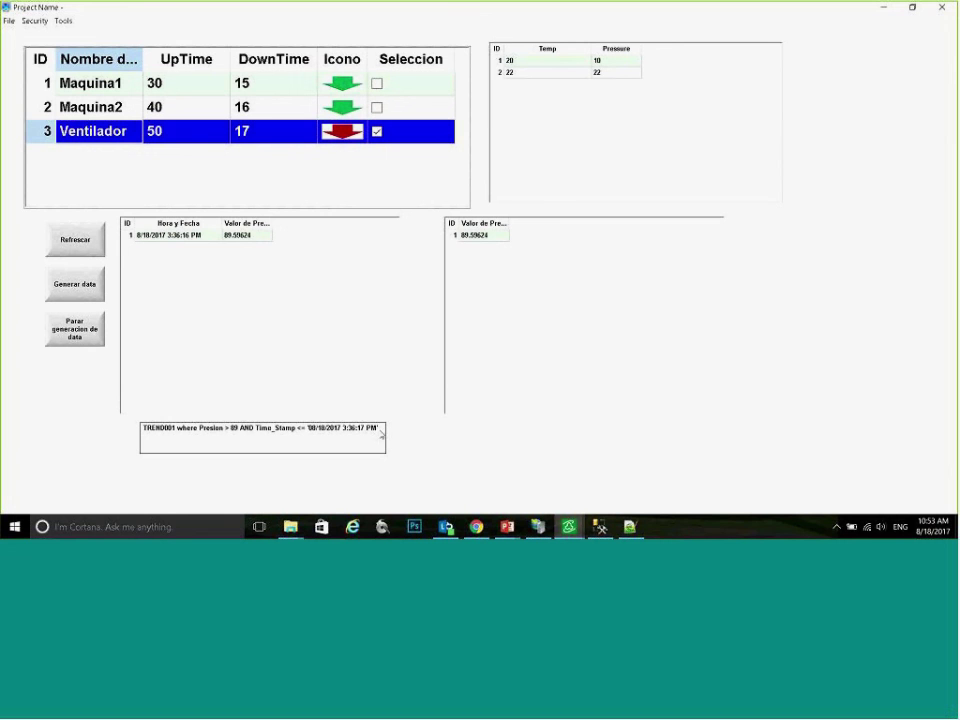
left_click_drag(381, 434, 243, 436)
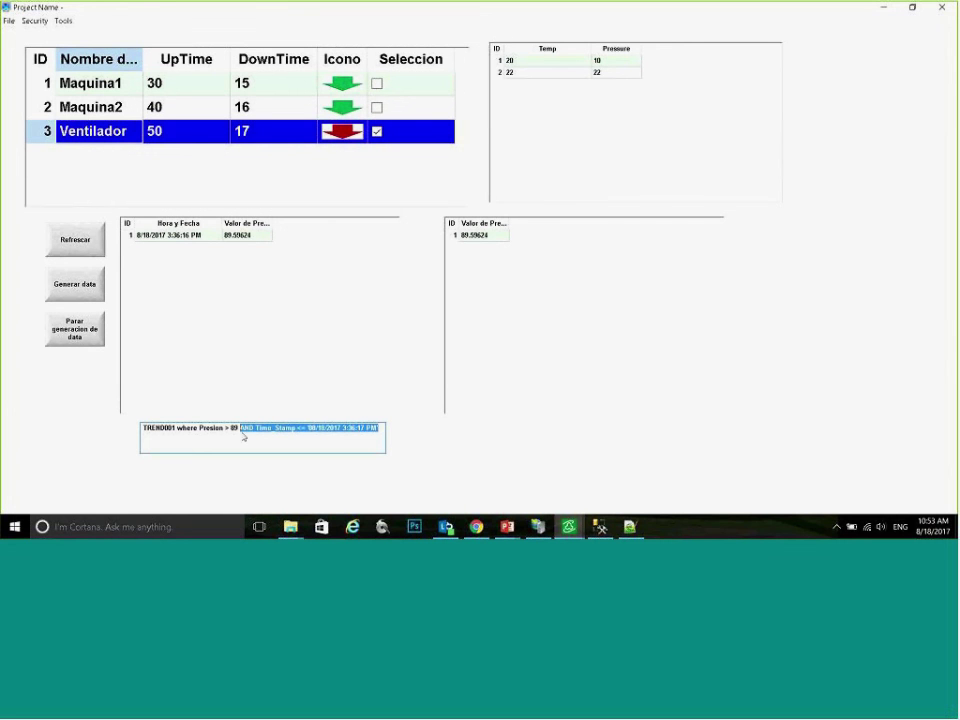
key("BackSpace")
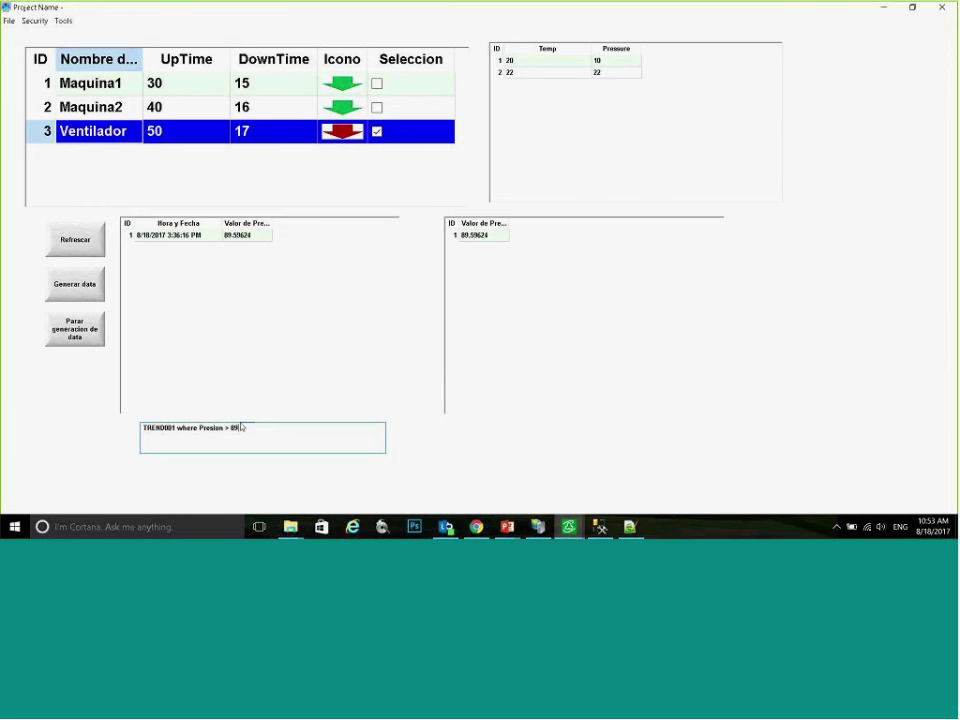
key("BackSpace")
type("0")
left_click(94, 250)
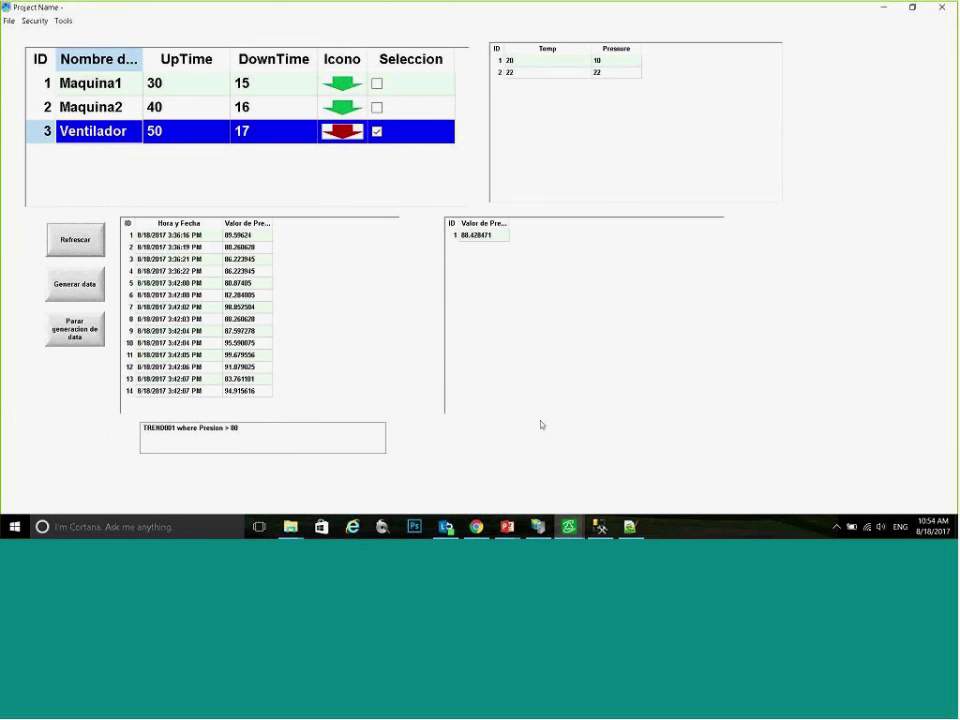
Step: Switch to SQL Server Management Studio and check the last row of the Presion > 80 results and the Avg(Presion) result
key("alt+Tab")
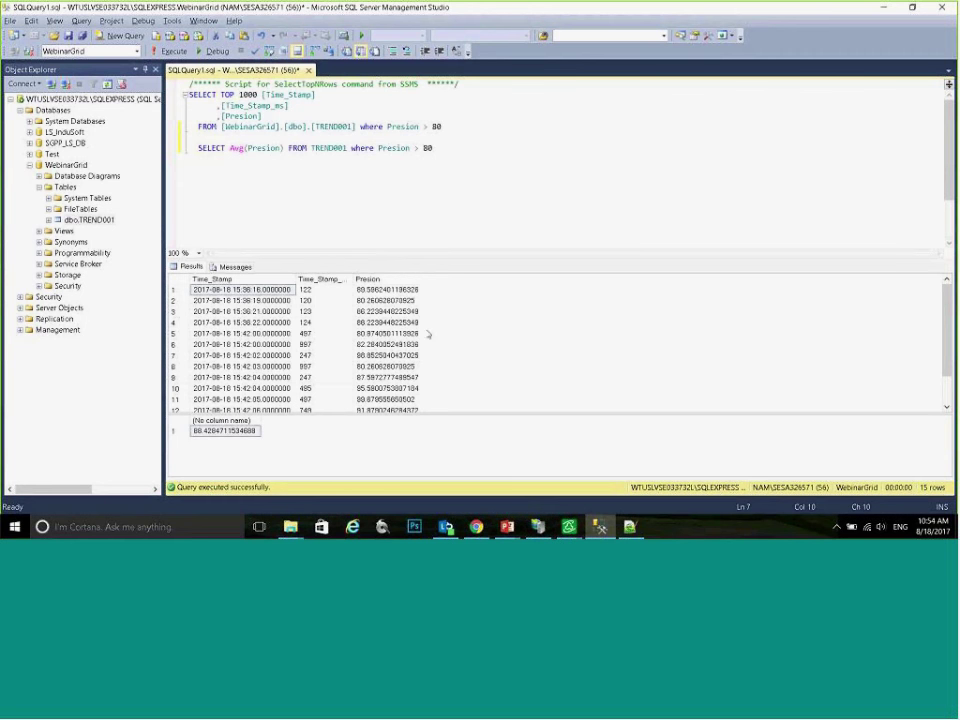
scroll(350, 340, "down", 1)
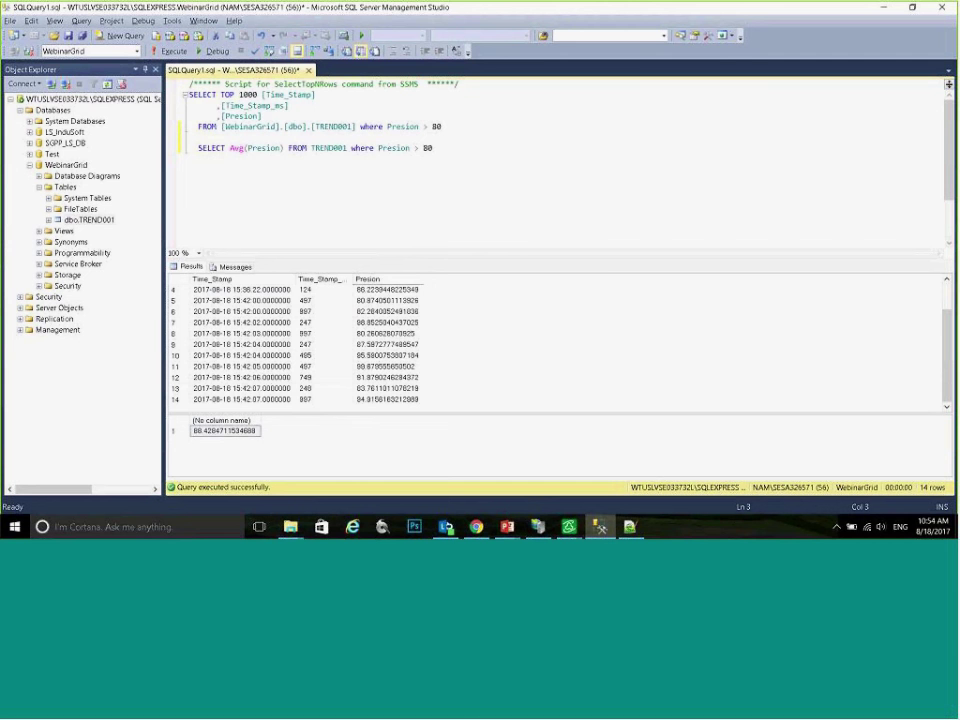
left_click(178, 400)
left_click(226, 431)
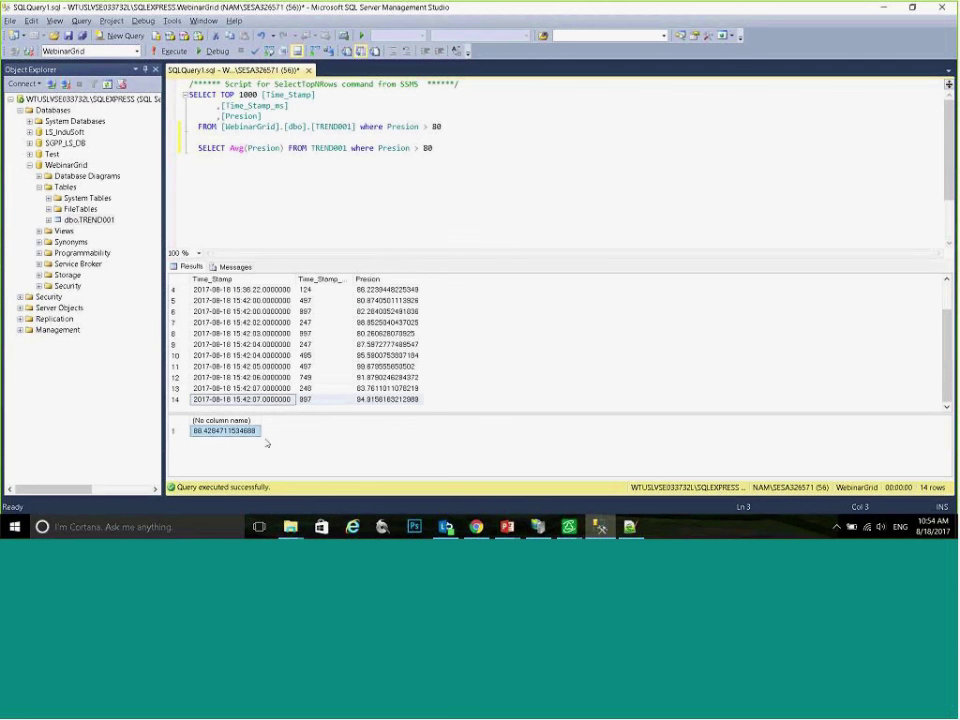
Step: Switch to InduSoft Web Studio and review the pressure grid and its copy on the Main screen
key("alt+Tab")
key("alt+Tab")
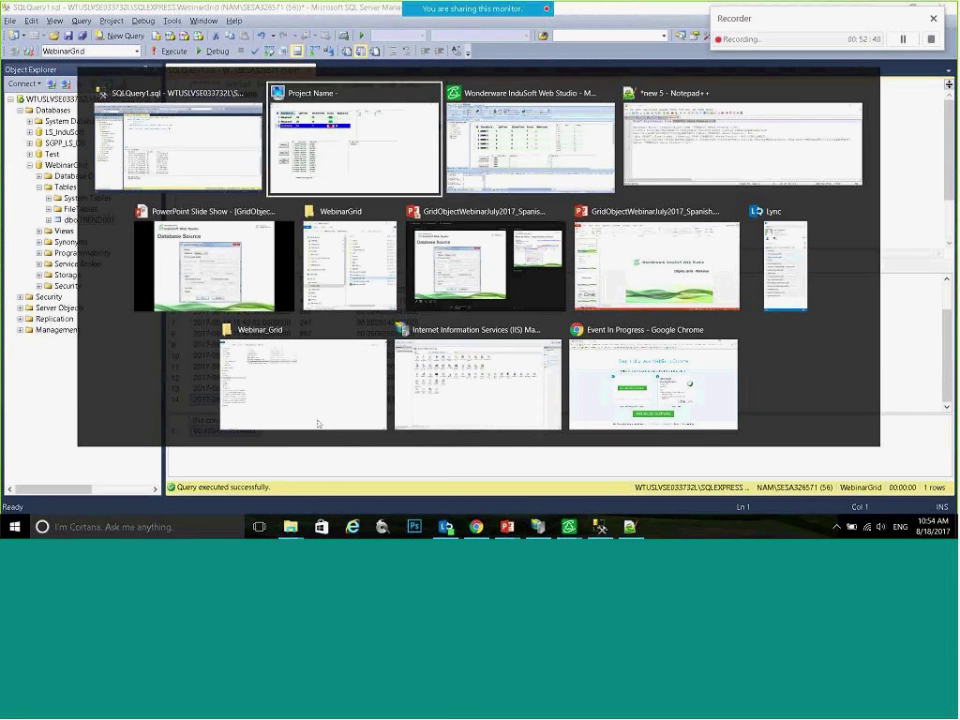
scroll(559, 346, "down", 6)
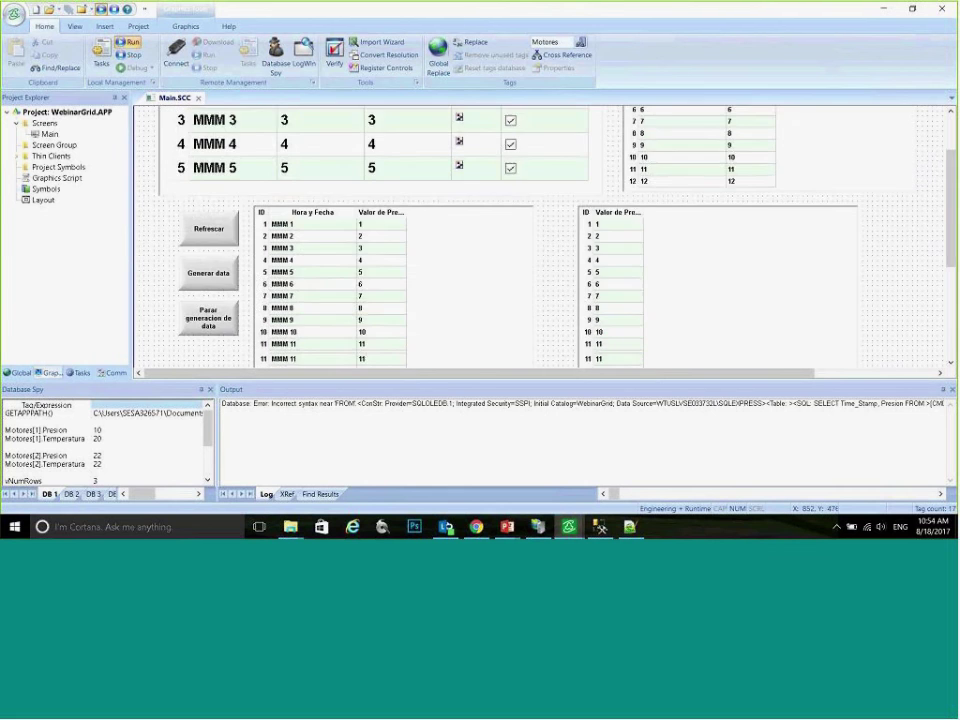
scroll(559, 346, "up", 3)
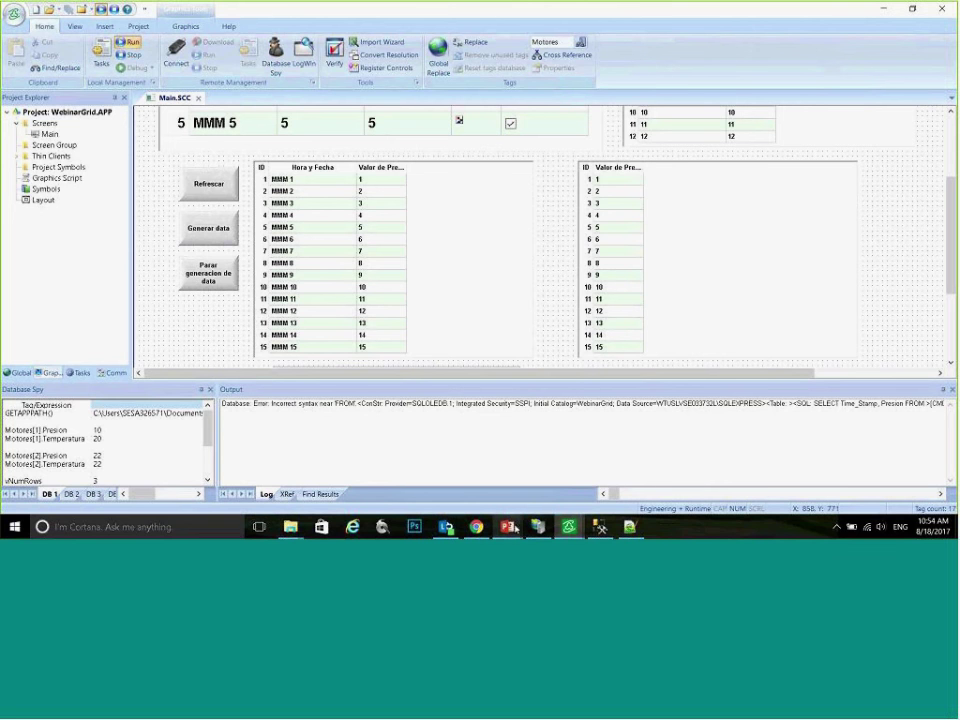
Step: Switch to the PowerPoint slide show and advance from Database Source to the "Base de datos : sugerencias y trucos" slide
mouse_move(508, 524)
left_click(545, 508)
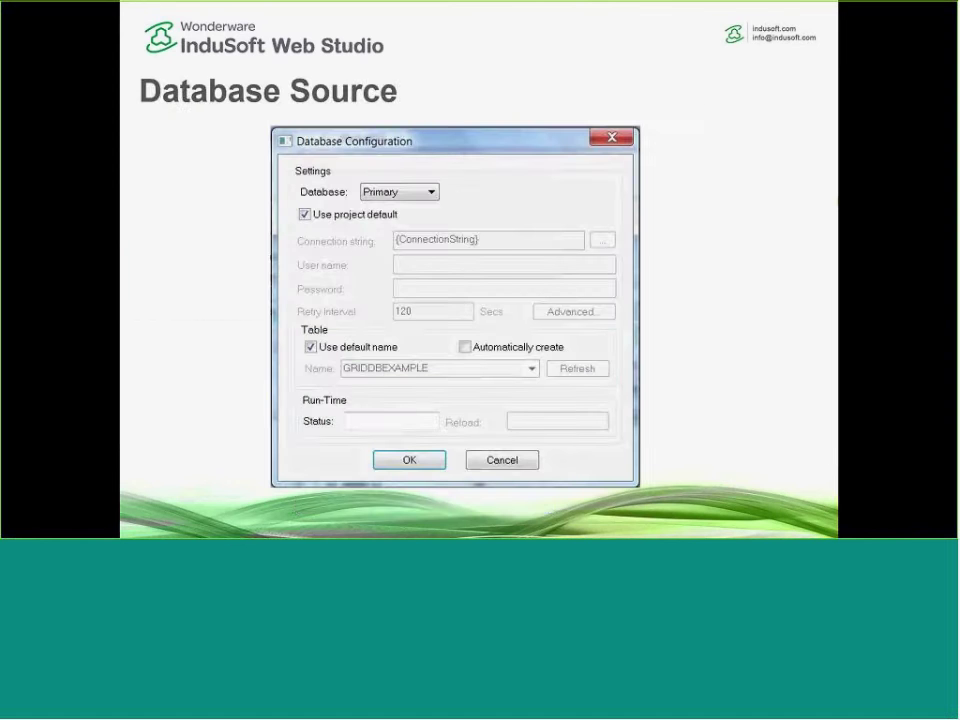
key("Right")
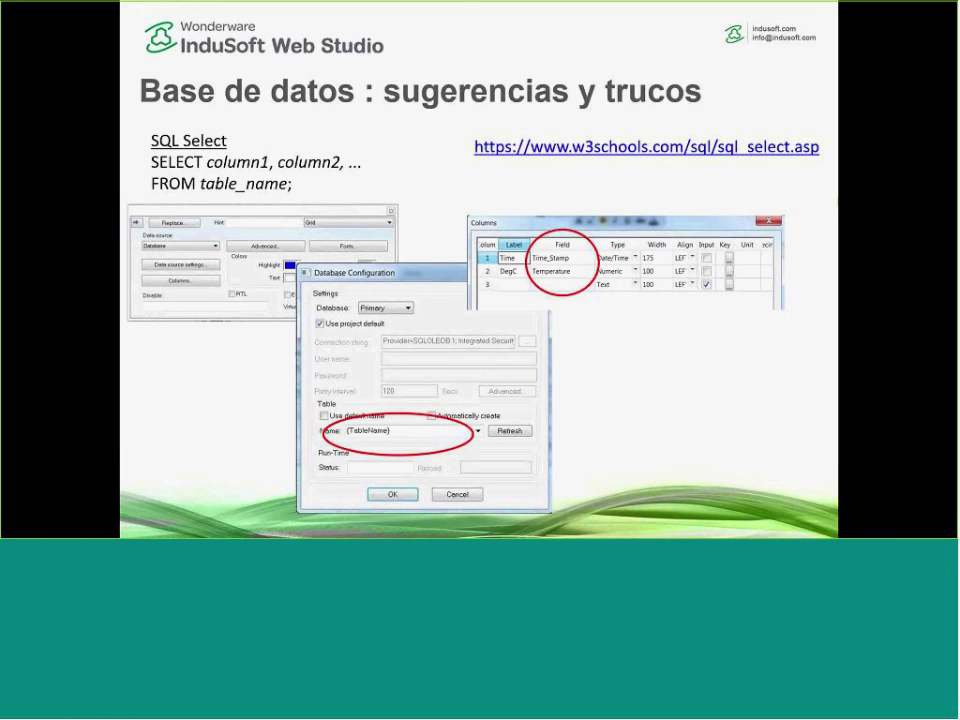